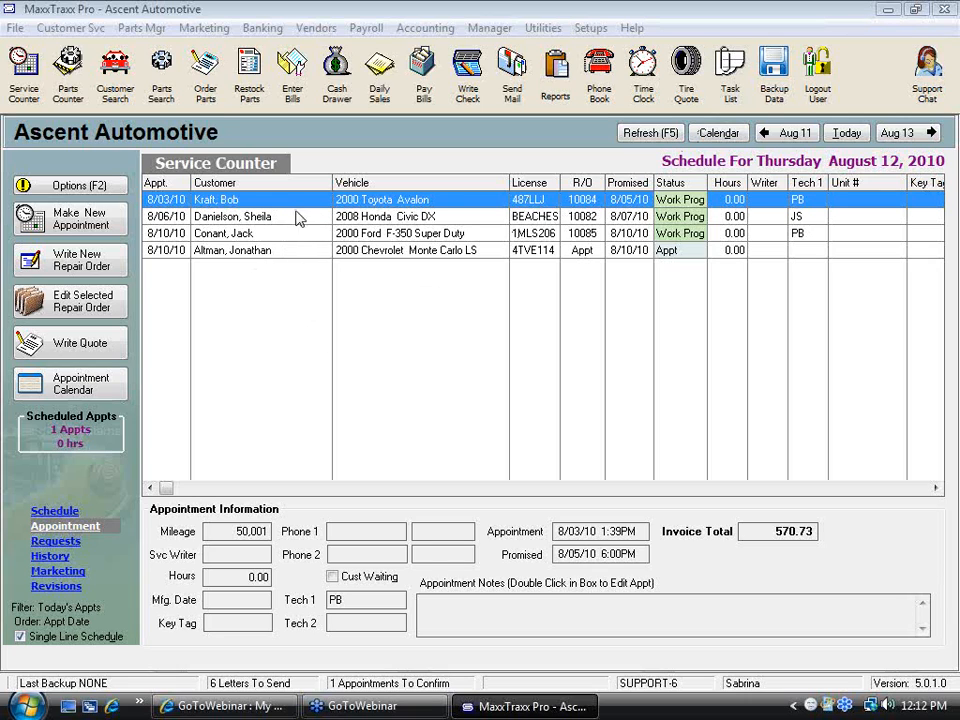
Open the top scheduled repair order and open its Requests for Service & Vehicle Problems statement as a vehicle problem
double_click(298, 204)
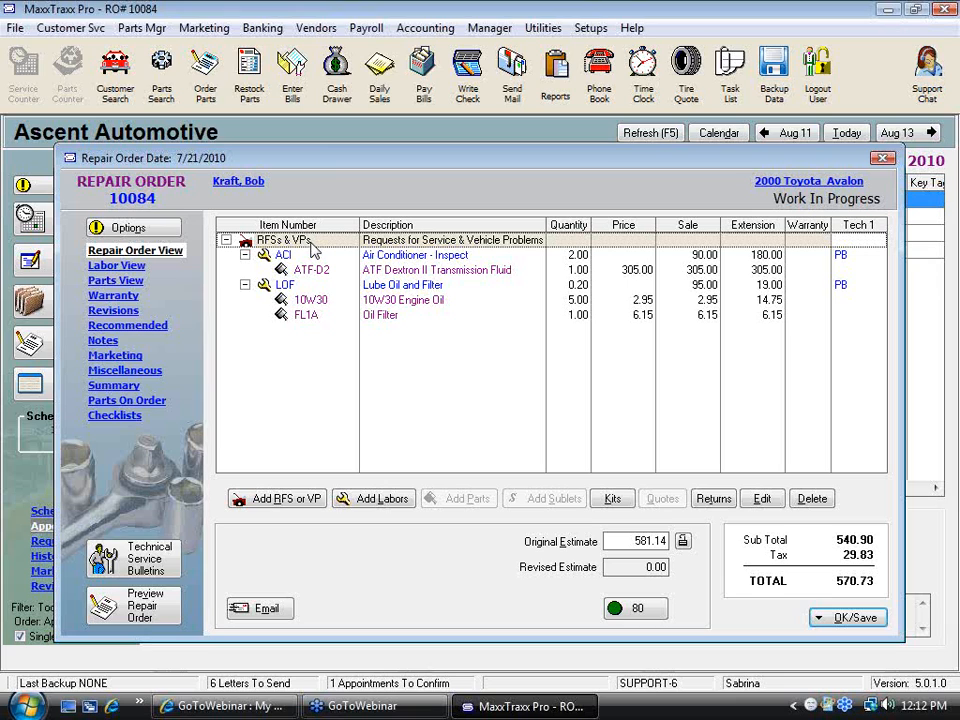
double_click(313, 250)
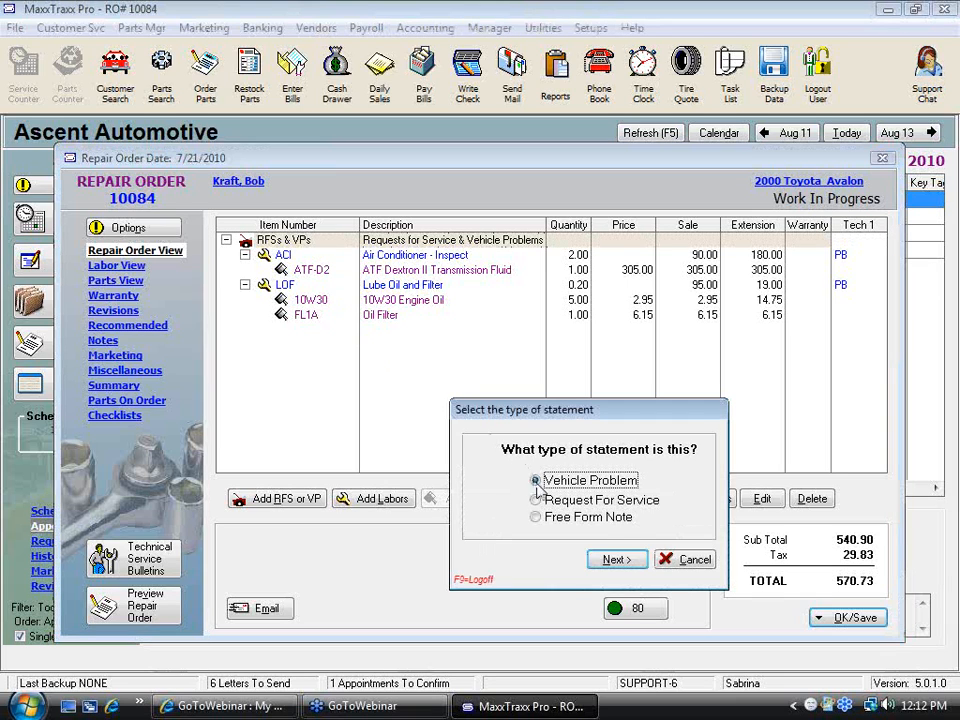
click(612, 560)
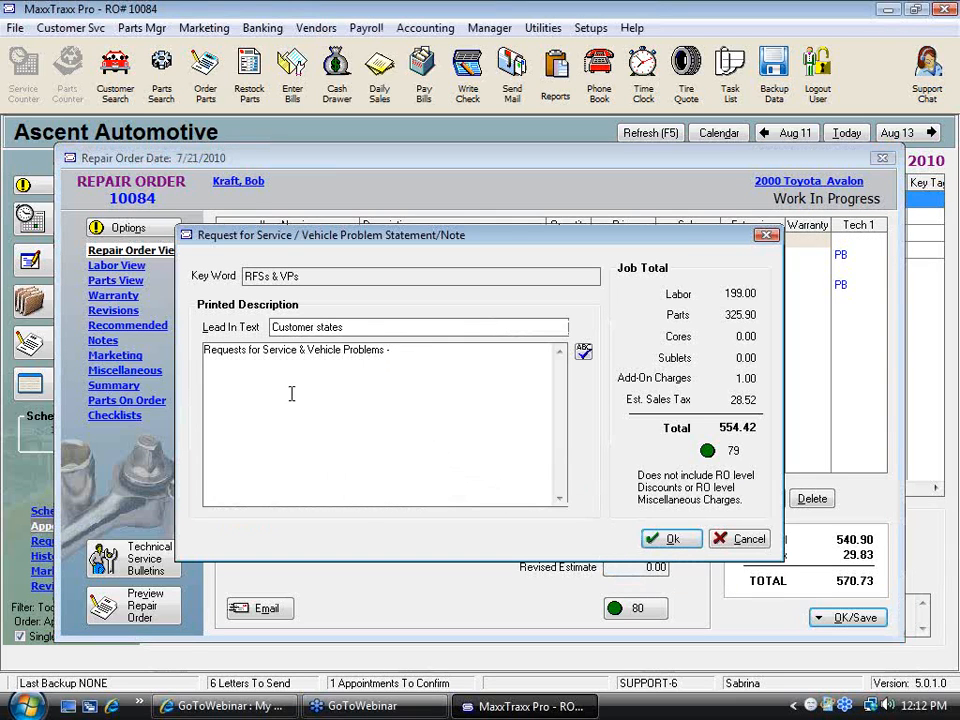
Change the statement's lead-in text to "Customer states that:" and save the statement
drag(418, 349, 198, 390)
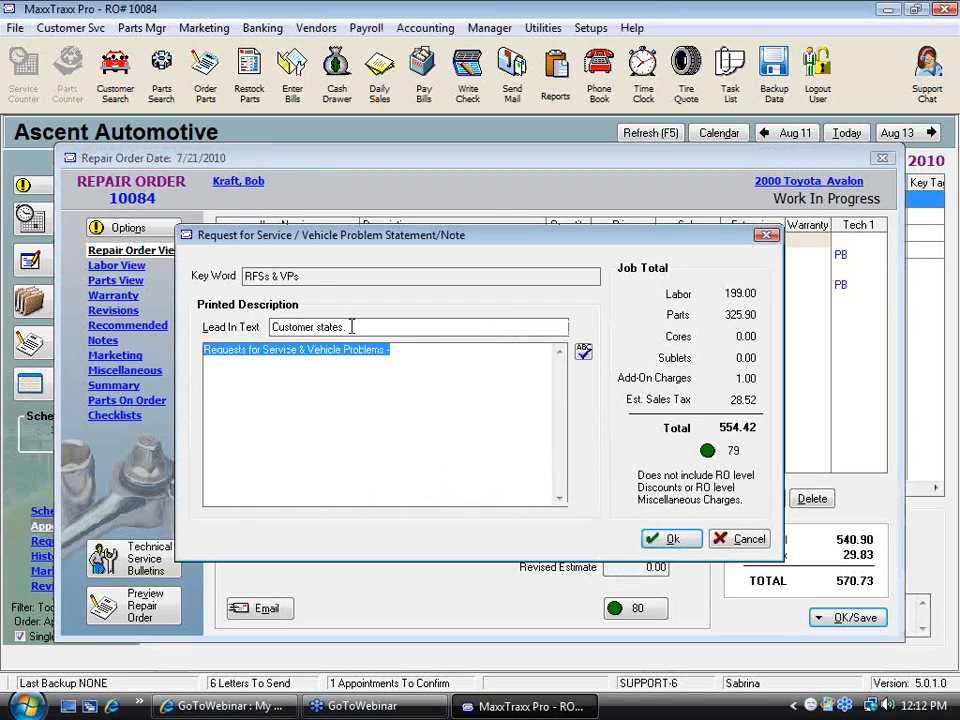
click(272, 327)
drag(272, 327, 376, 331)
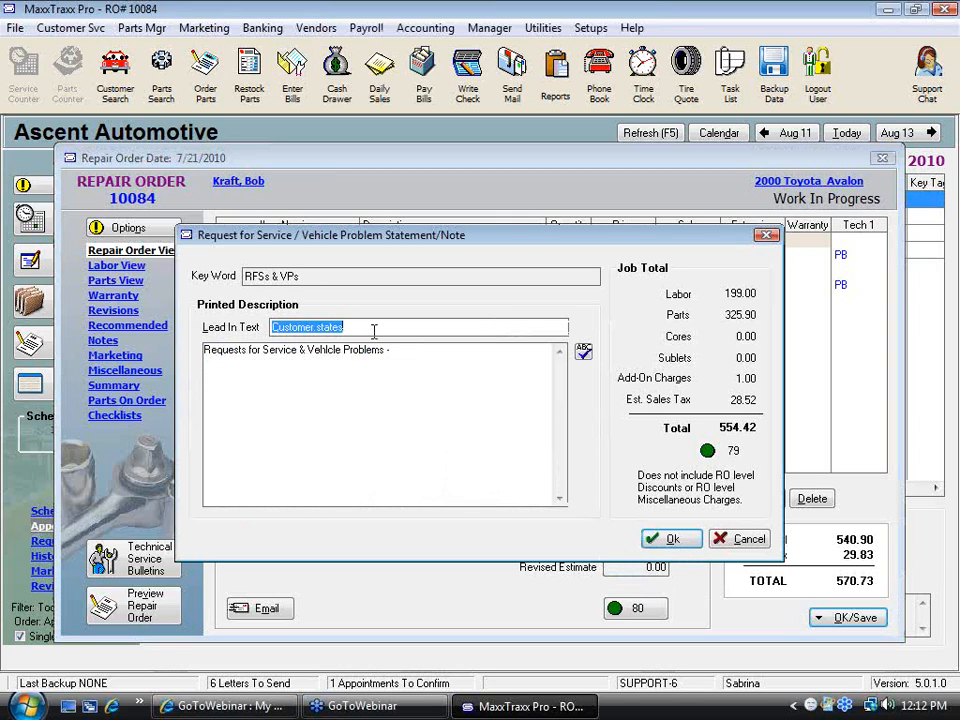
click(406, 350)
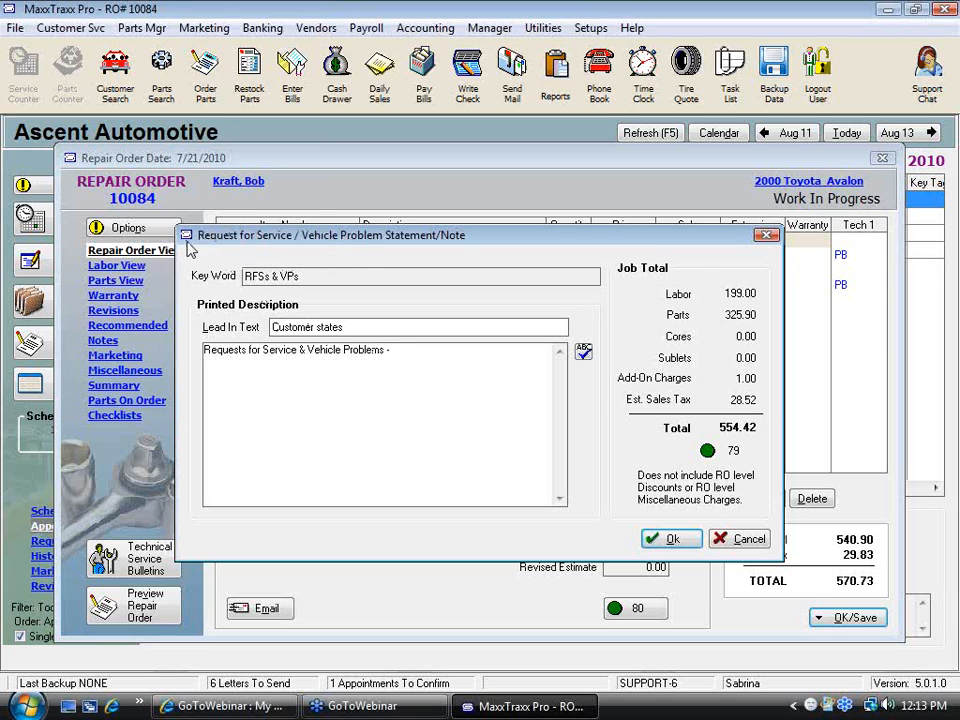
click(345, 327)
click(364, 327)
text(:)
text(that)
text(.)
click(394, 472)
click(670, 541)
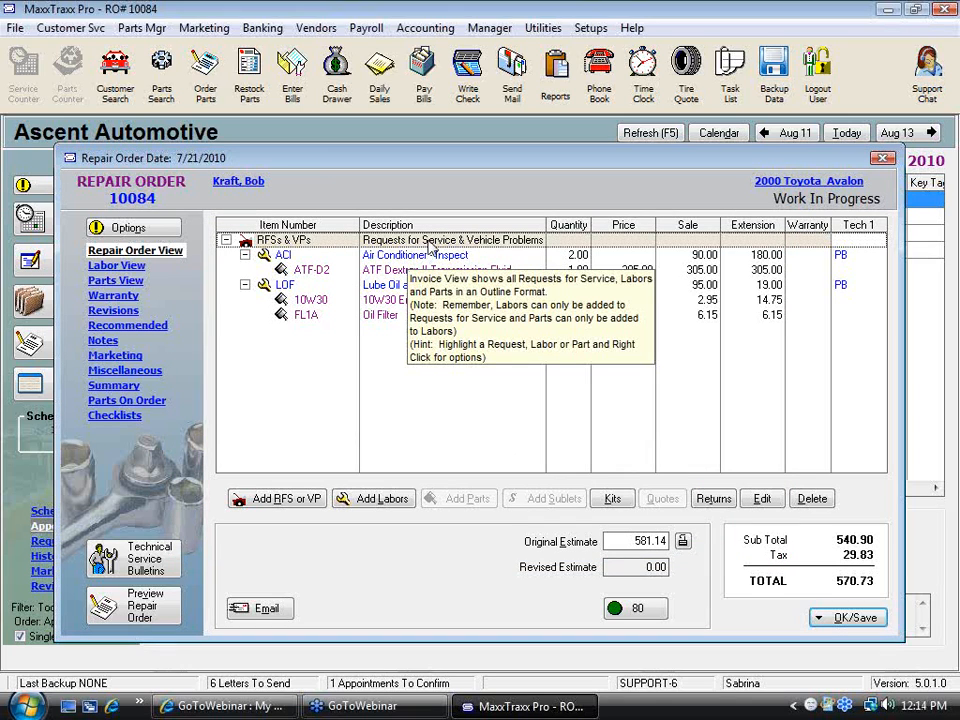
Add the DT Diagnostic Time labor service from the labor list to the repair order
click(381, 499)
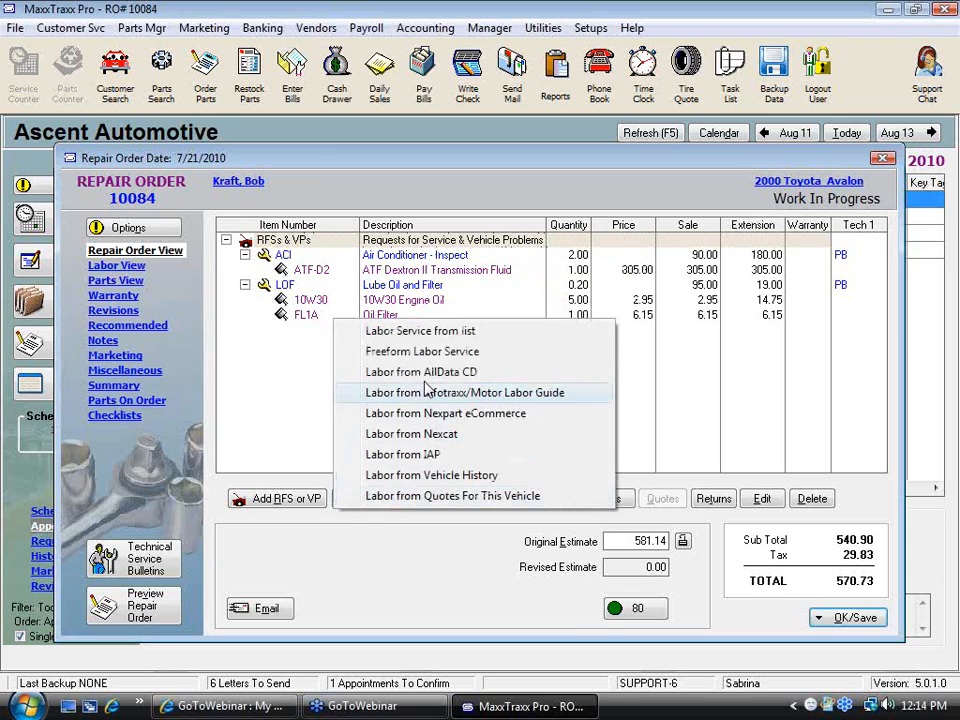
click(449, 336)
text(d)
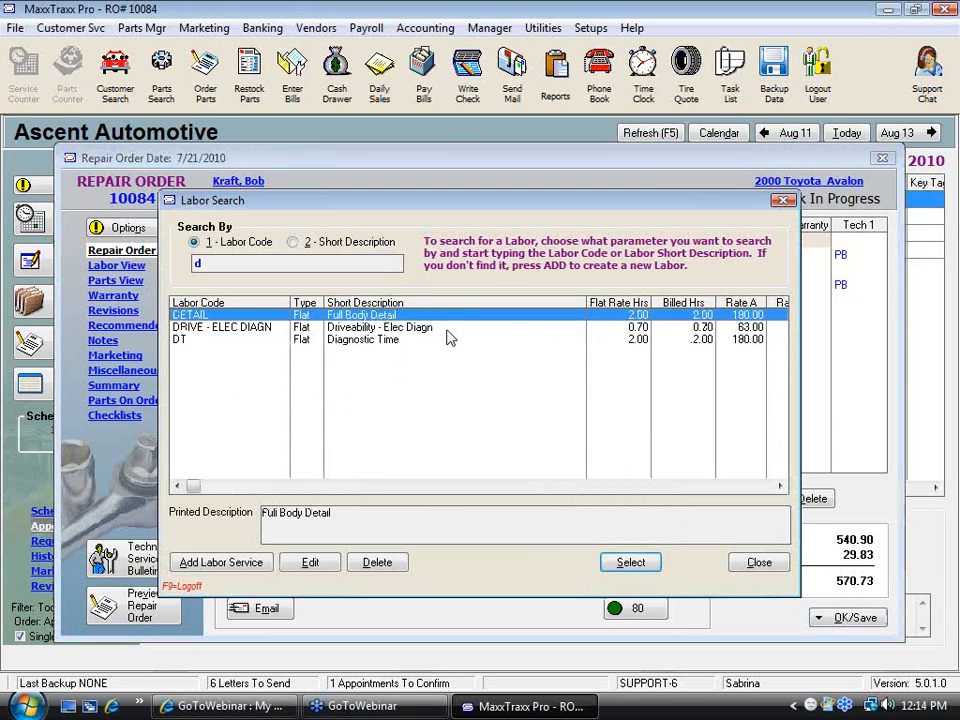
click(393, 341)
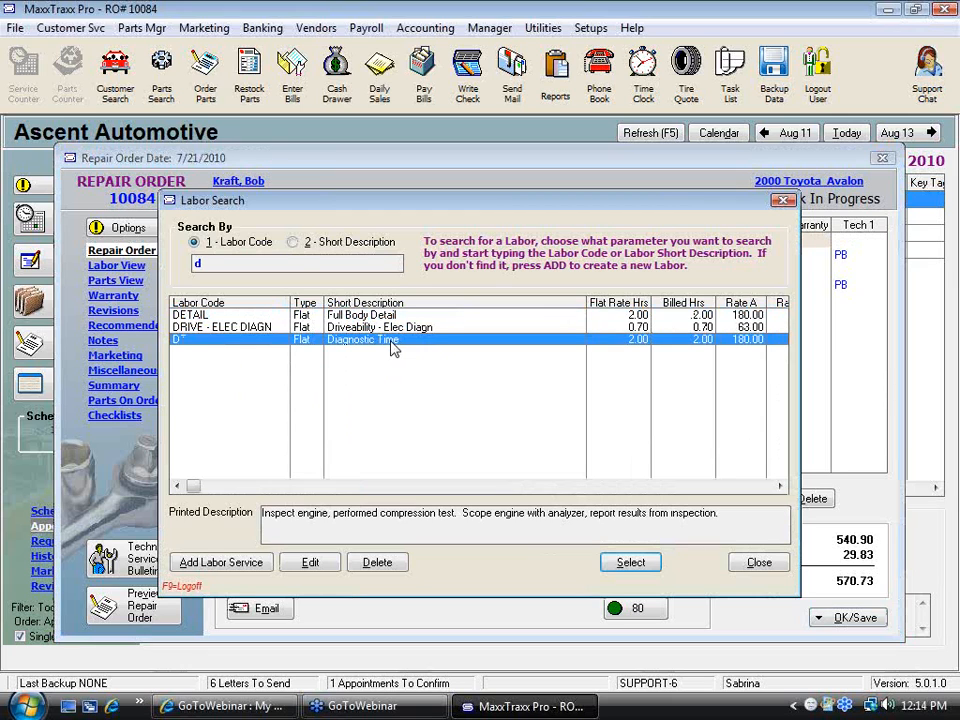
double_click(393, 341)
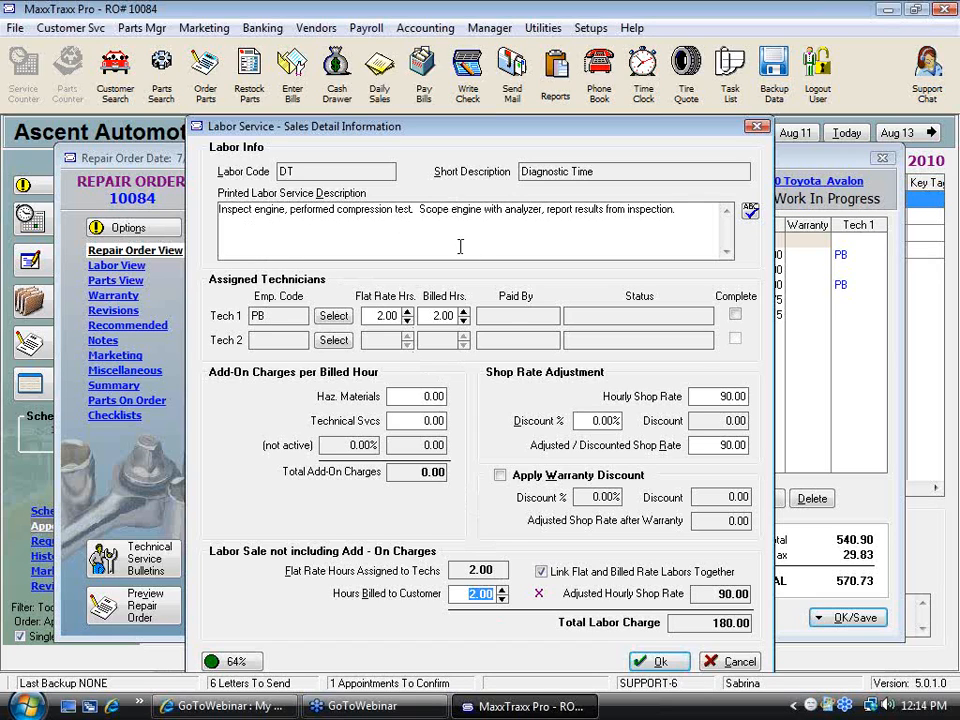
Append "Pulled codes P0107. Replaced spark plugs and one coil pack left side." to the labor description, skip spell check, and save
click(695, 212)
text(Pulled coe)
key(BackSpace)
text(des)
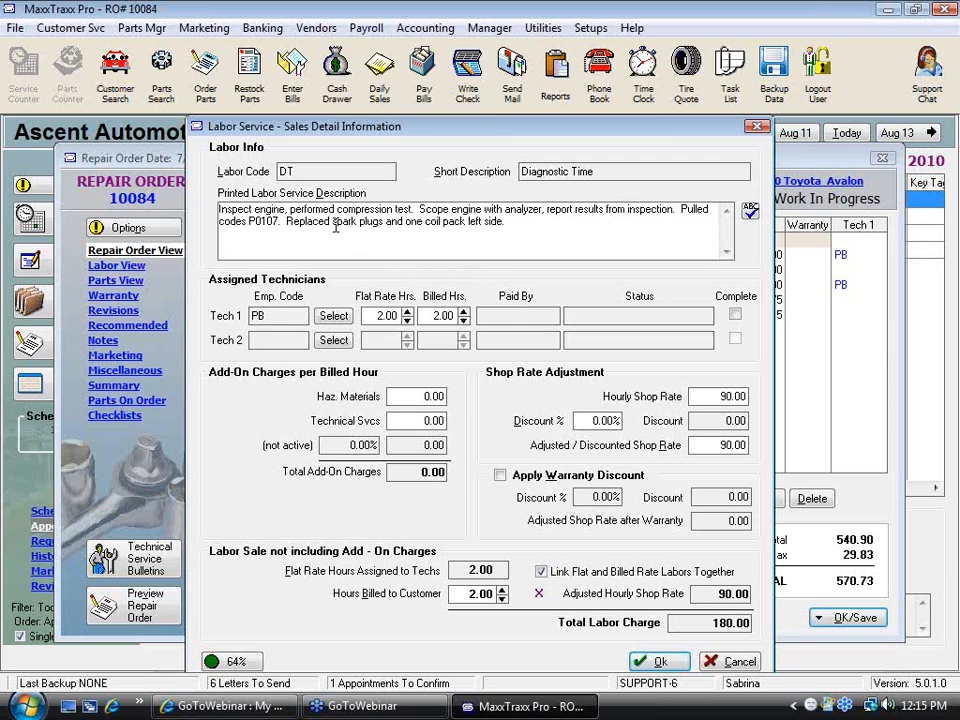
click(684, 658)
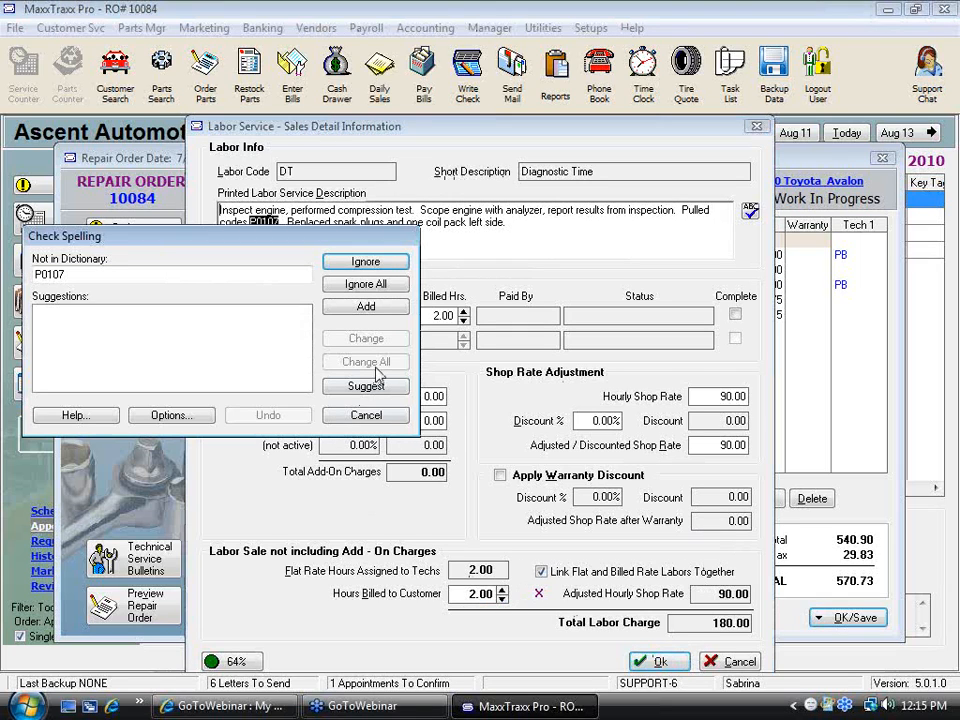
click(366, 415)
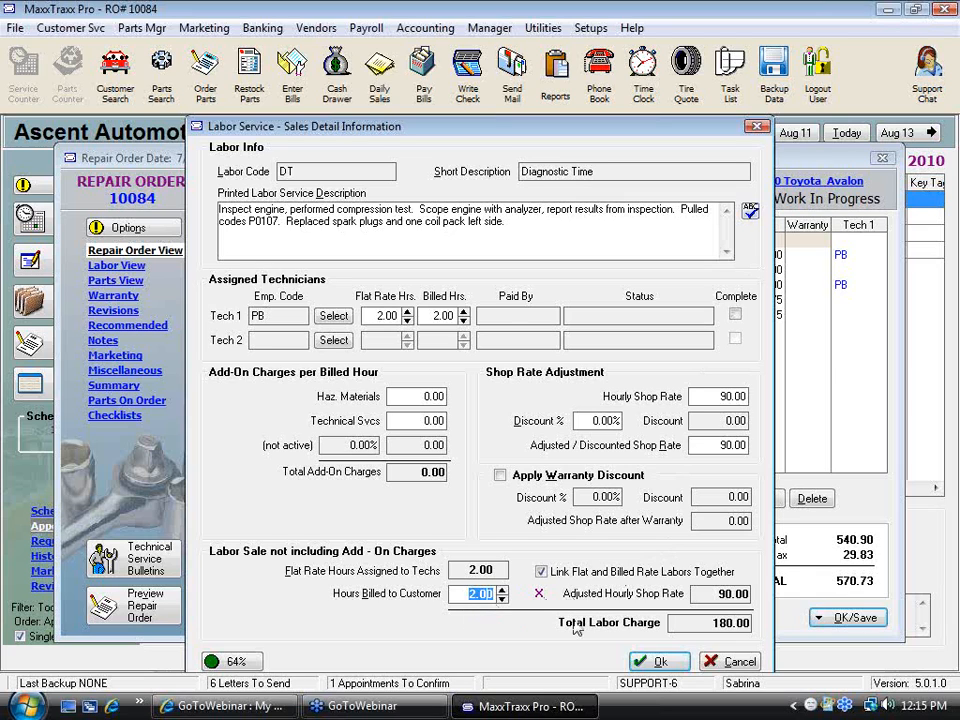
click(655, 662)
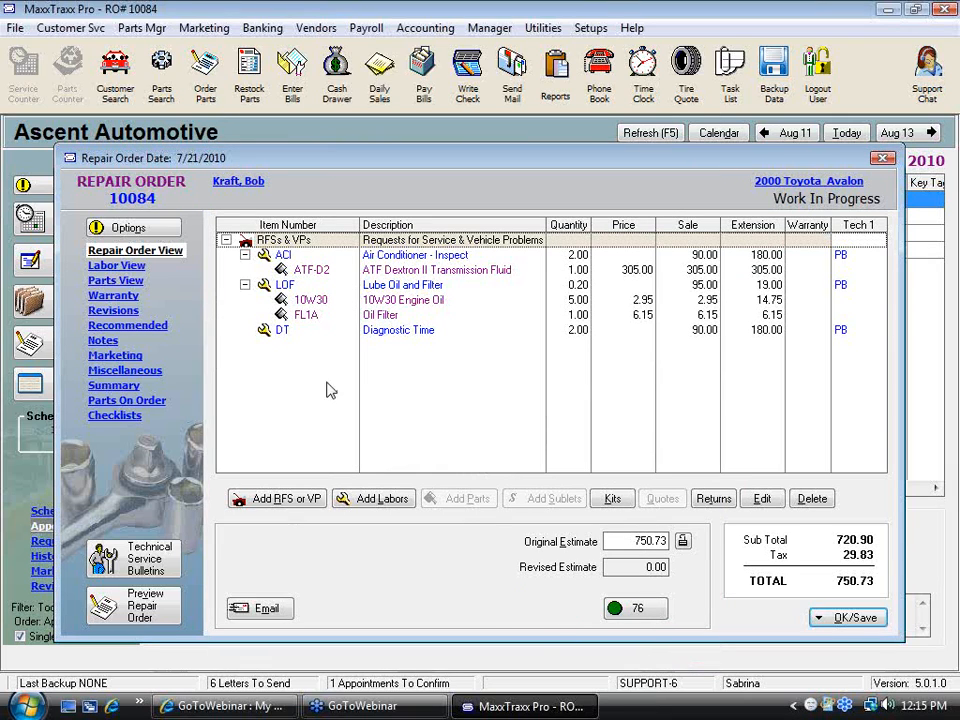
Move the DT Diagnostic Time labor to the top of the requests list
mouse_move(318, 244)
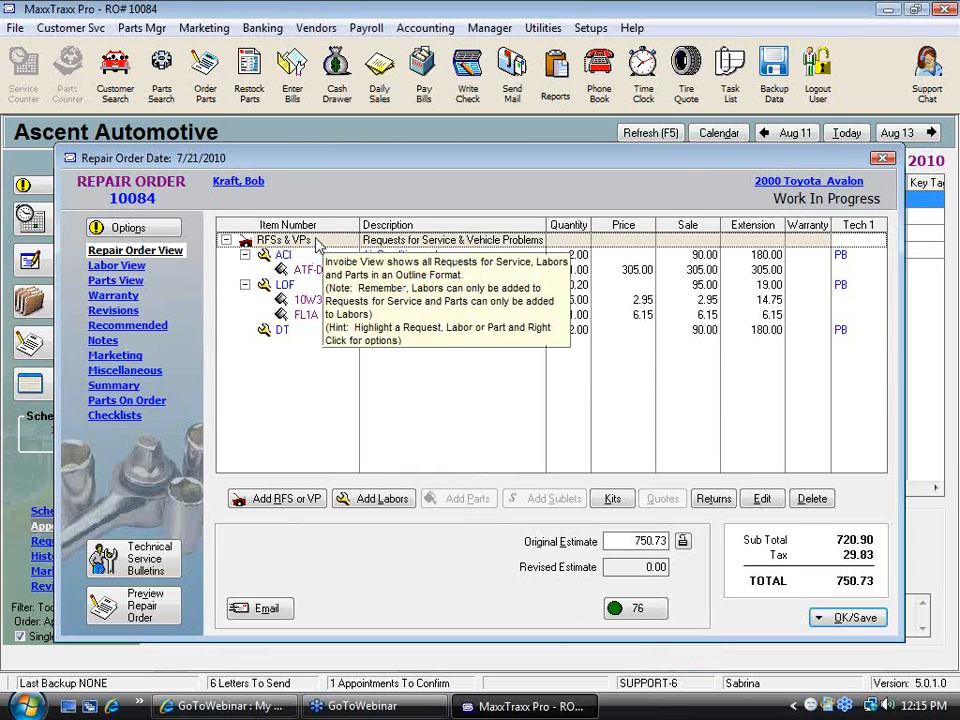
click(284, 337)
drag(284, 337, 291, 259)
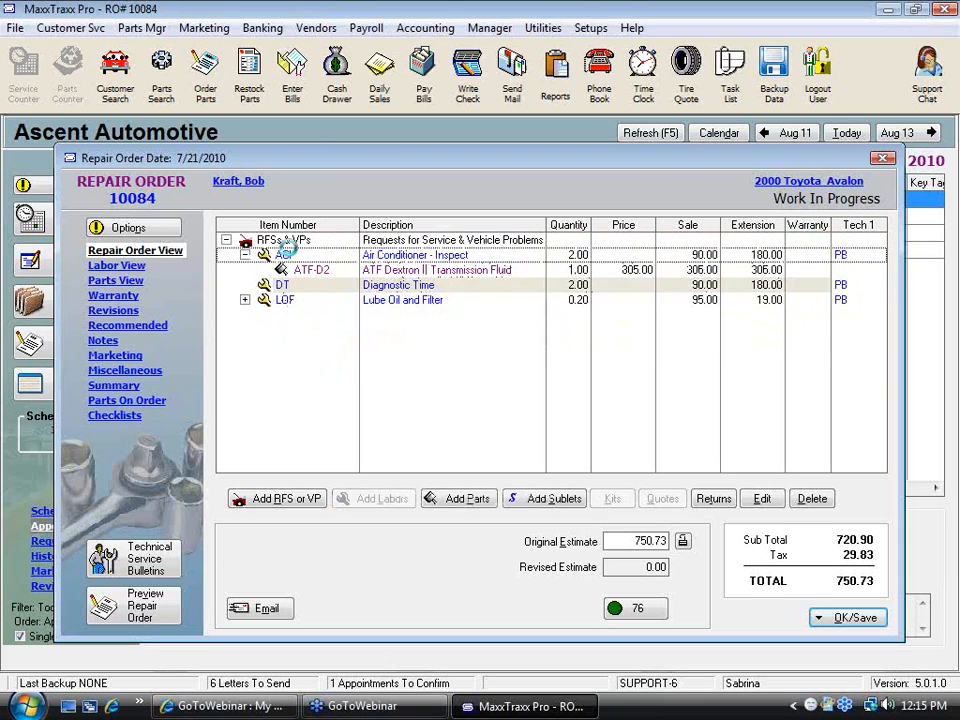
drag(294, 258, 317, 290)
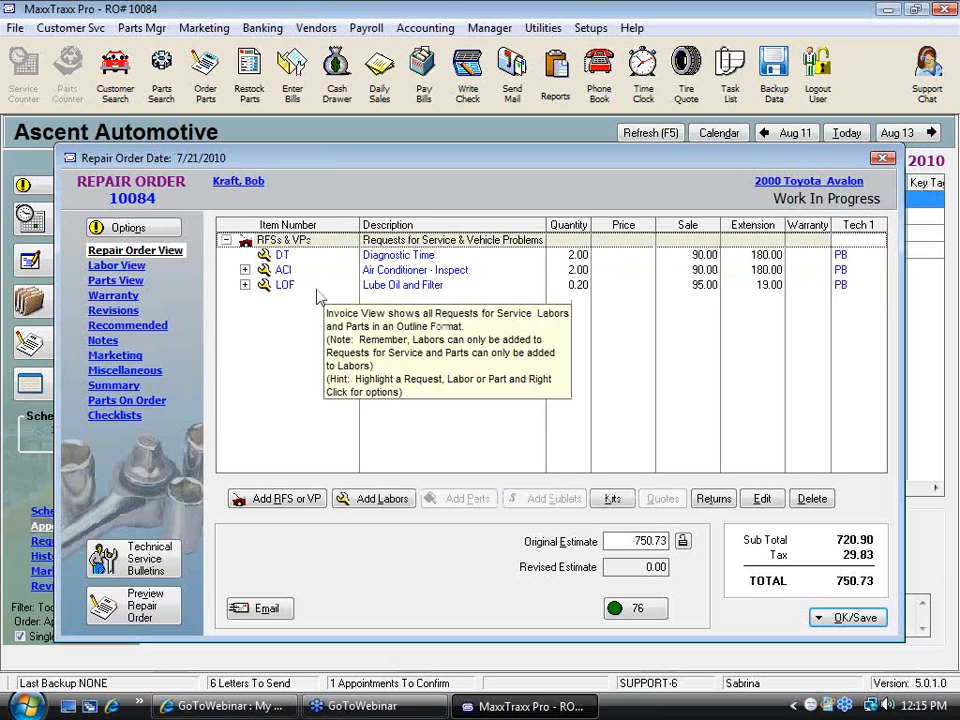
Expand the ACI Air Conditioner labor to show its part and select the Diagnostic Time line
click(386, 258)
click(420, 242)
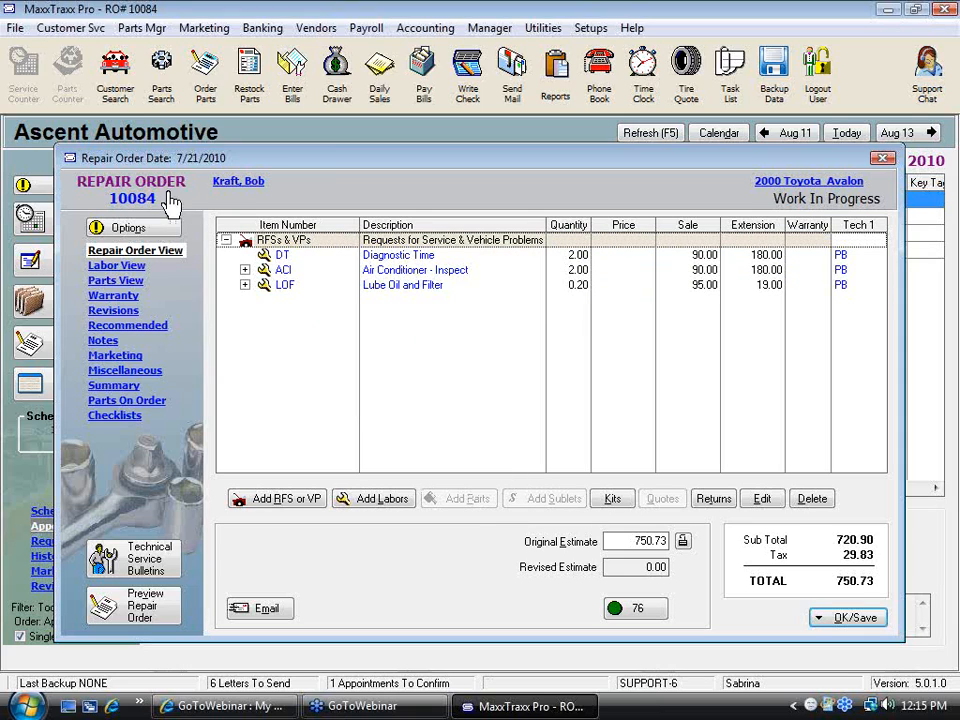
click(245, 270)
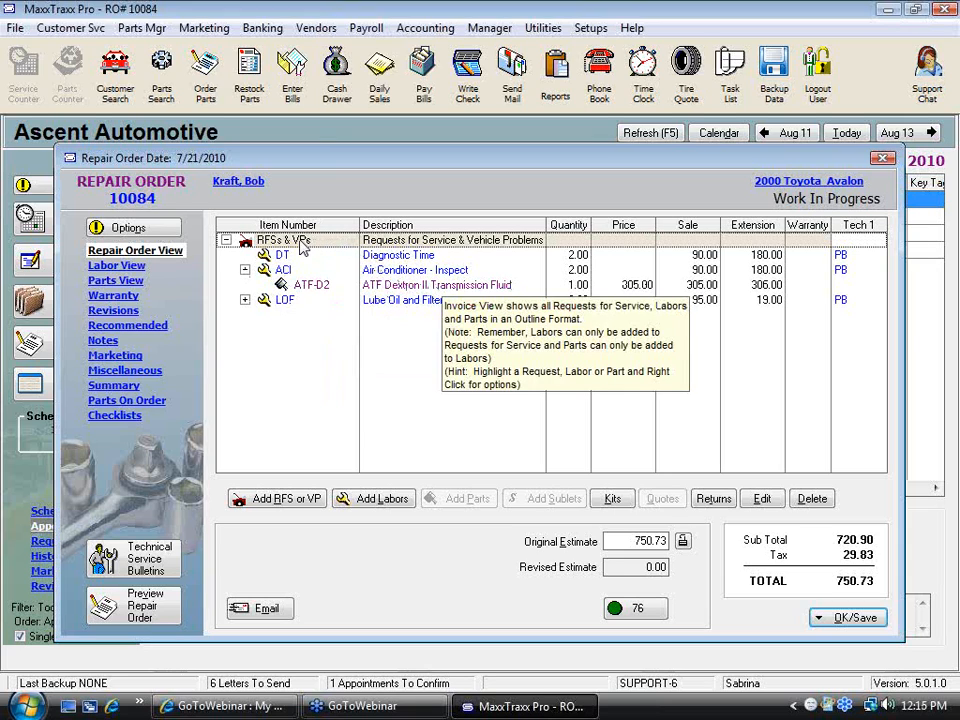
click(410, 258)
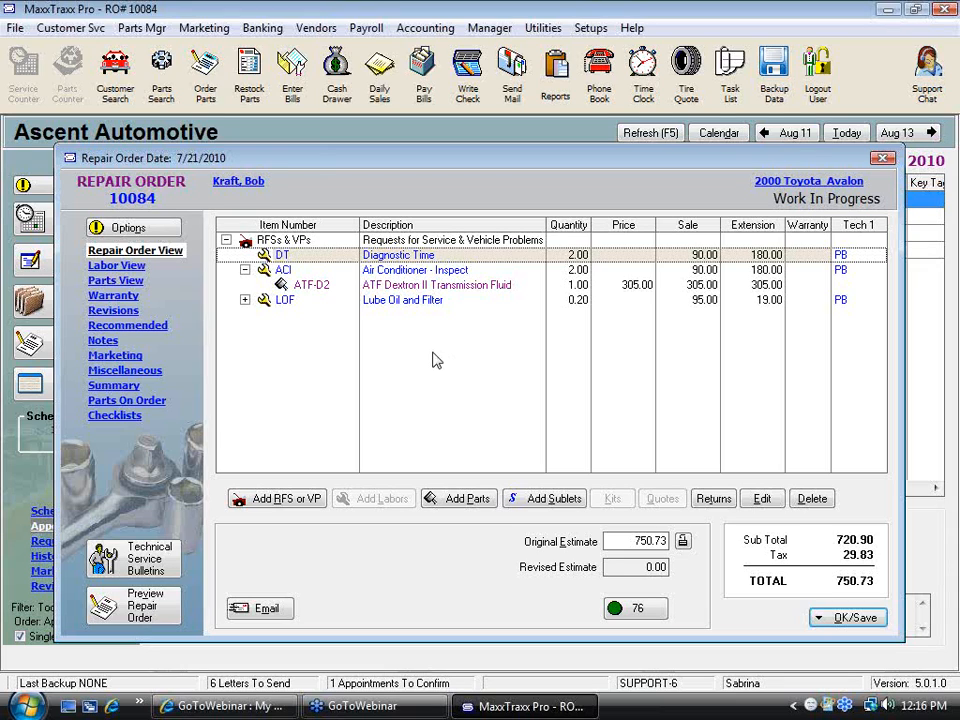
Preview the printed repair order and close the preview
click(163, 620)
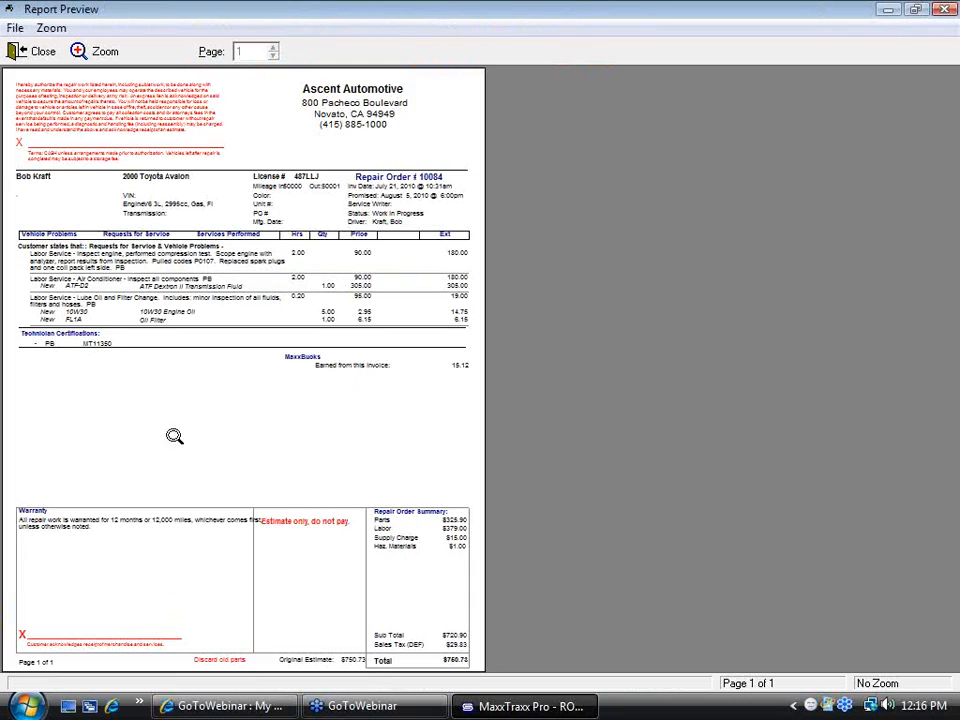
click(172, 428)
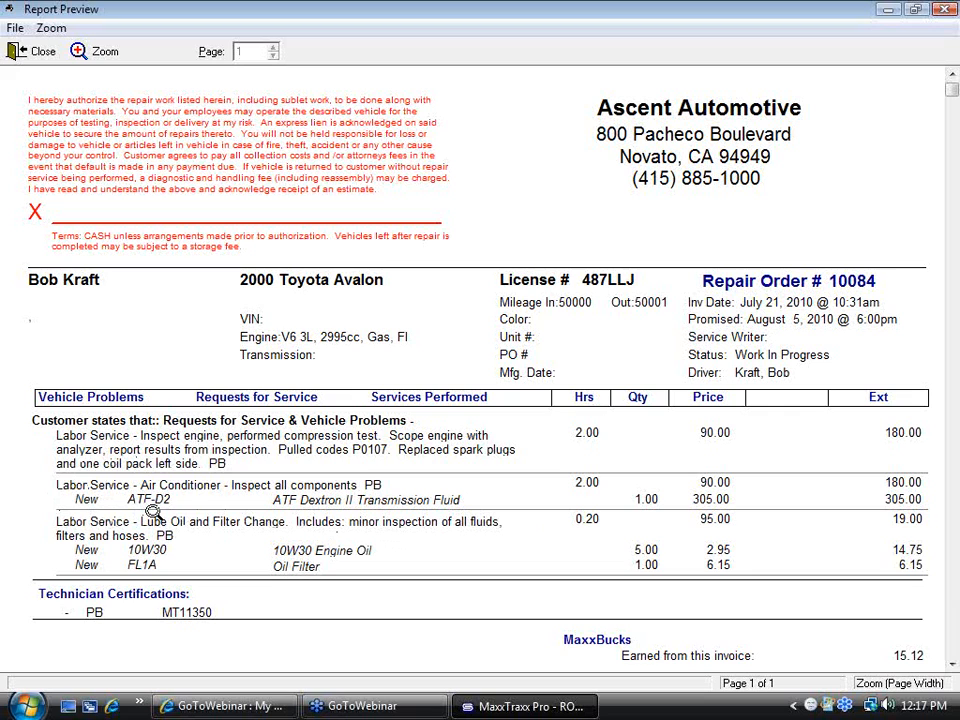
click(38, 51)
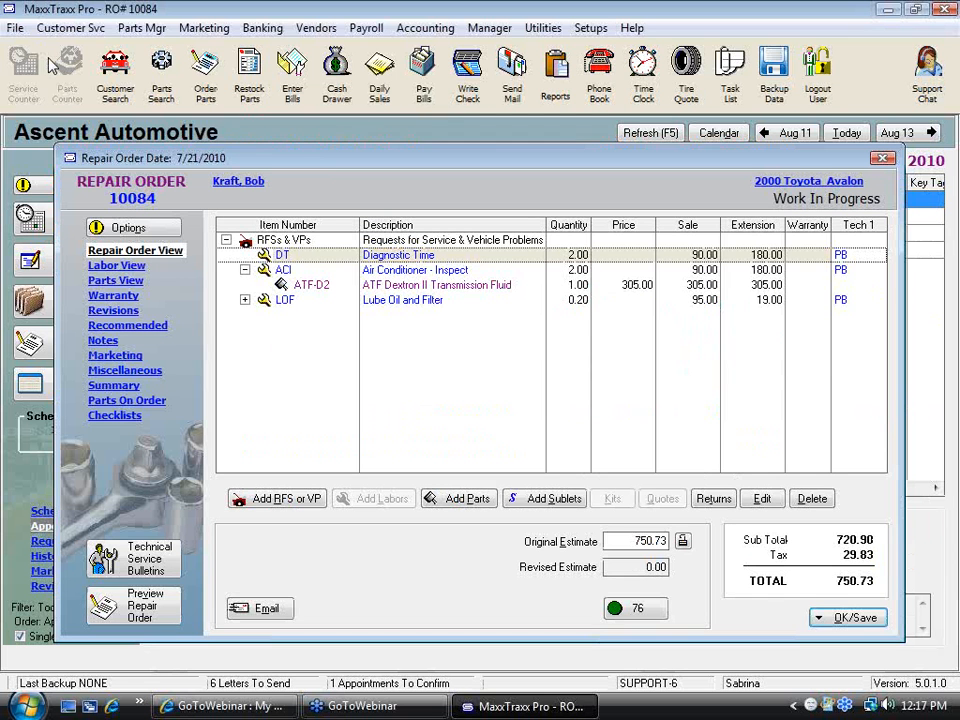
Add the SUBLET Sublet Labor service from the labor list to the requests
click(406, 244)
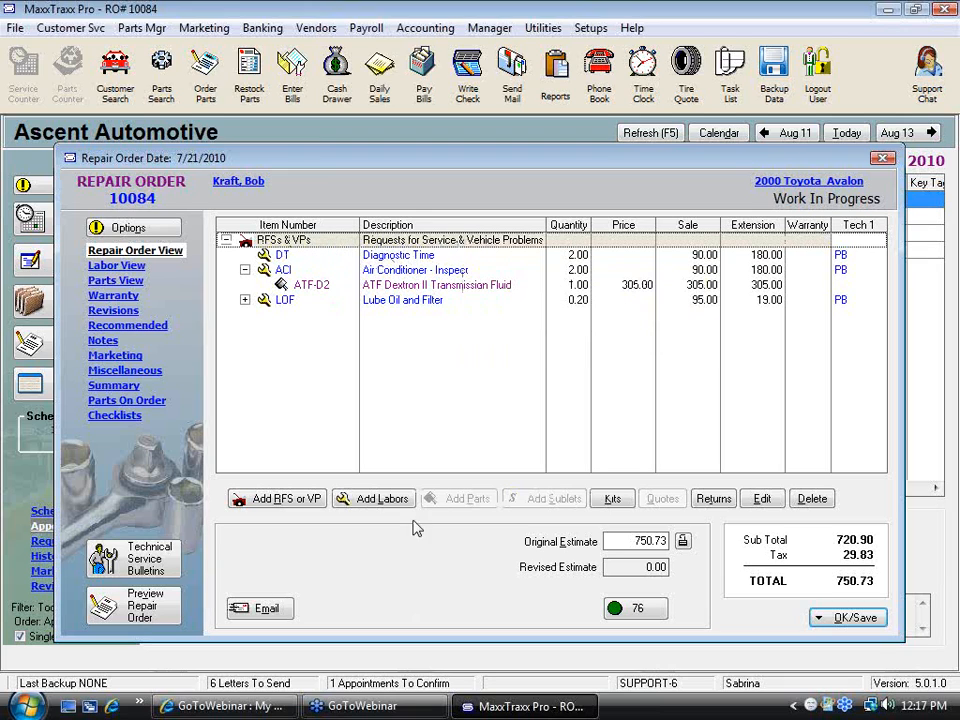
click(385, 499)
click(447, 332)
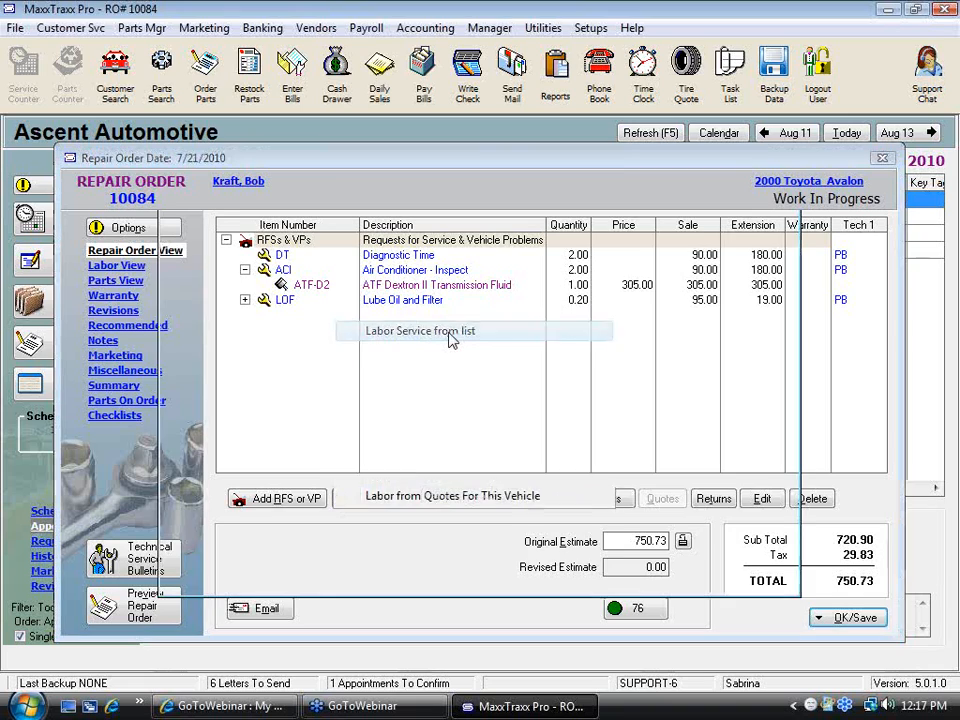
text(s)
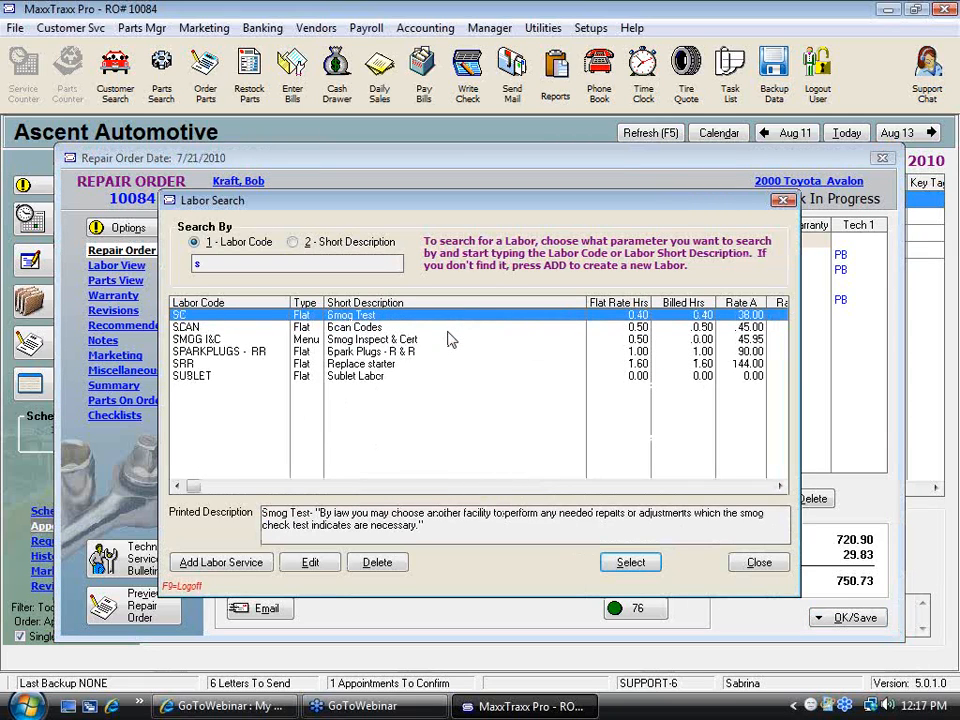
click(360, 377)
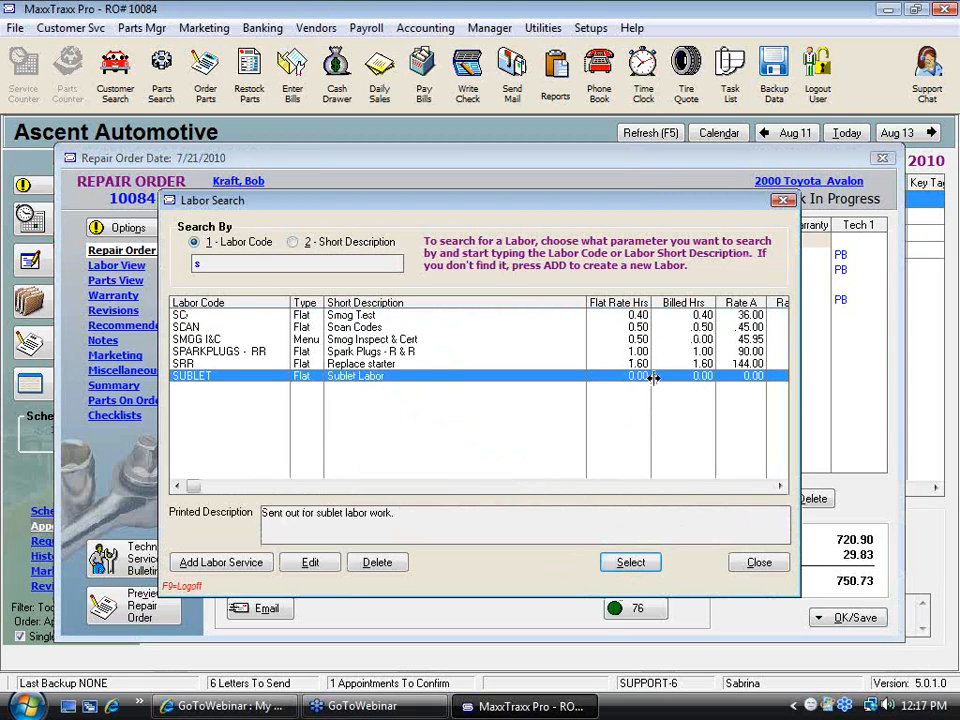
click(630, 563)
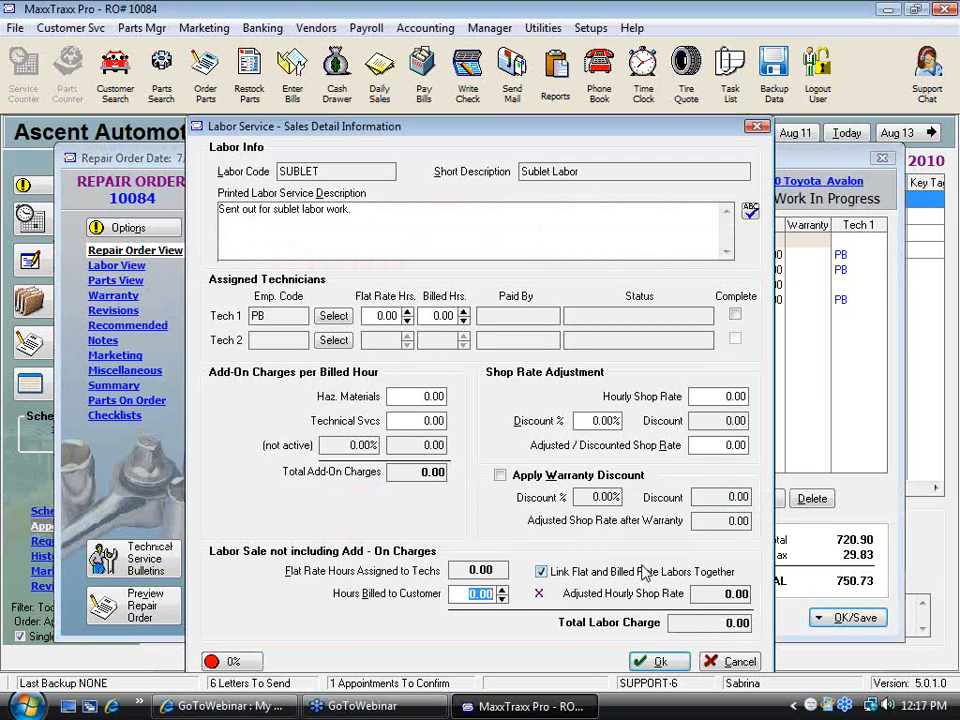
click(660, 662)
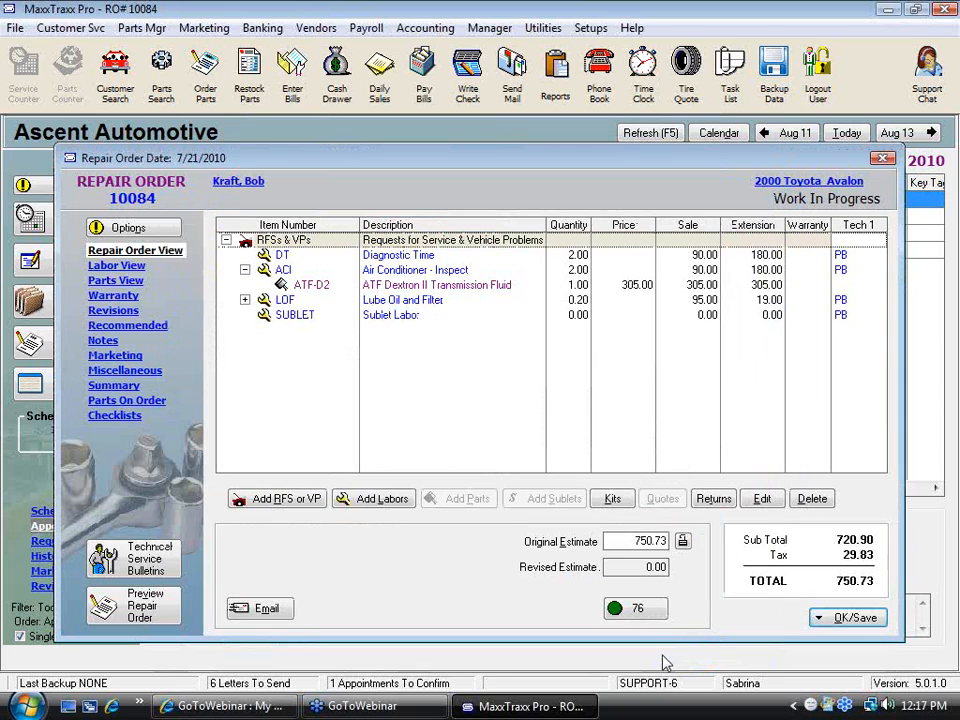
Add a TOWING sublet to the Sublet Labor line
click(392, 318)
click(563, 499)
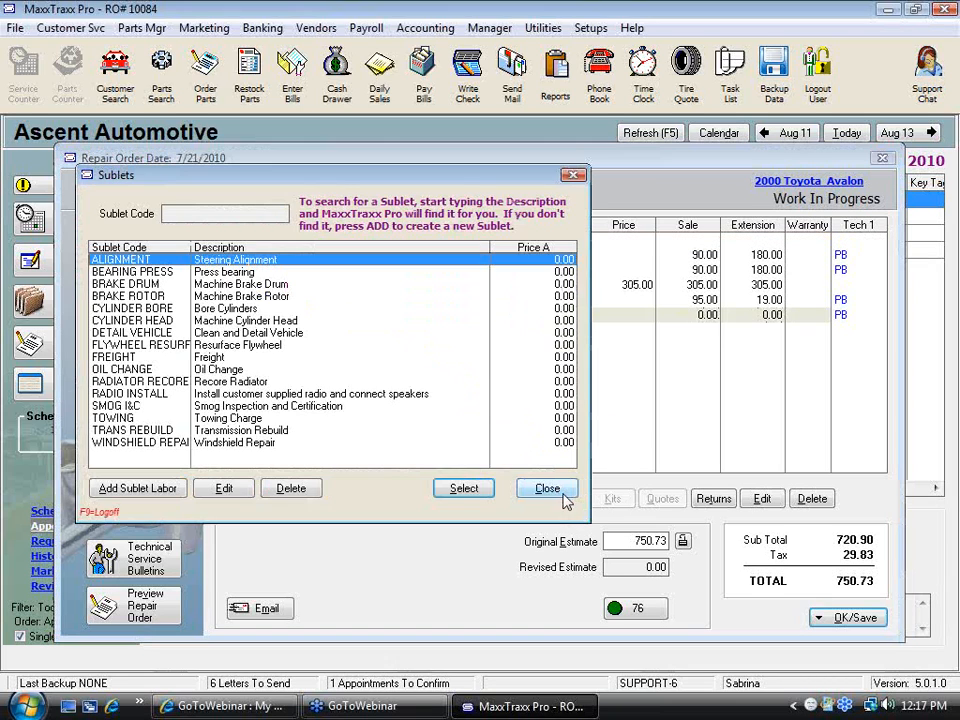
click(215, 418)
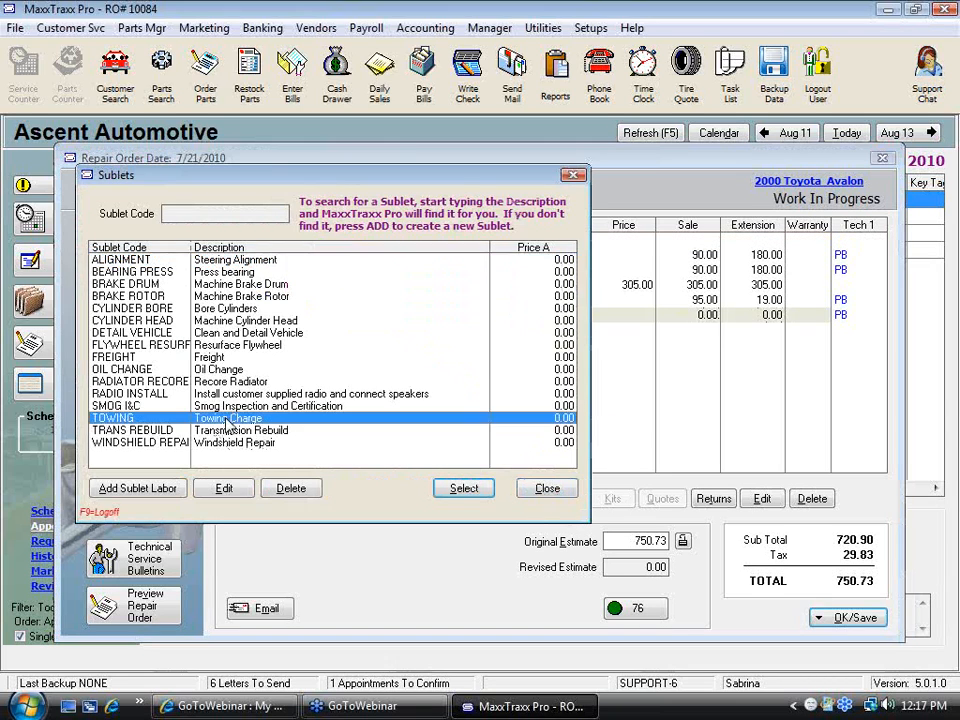
click(484, 499)
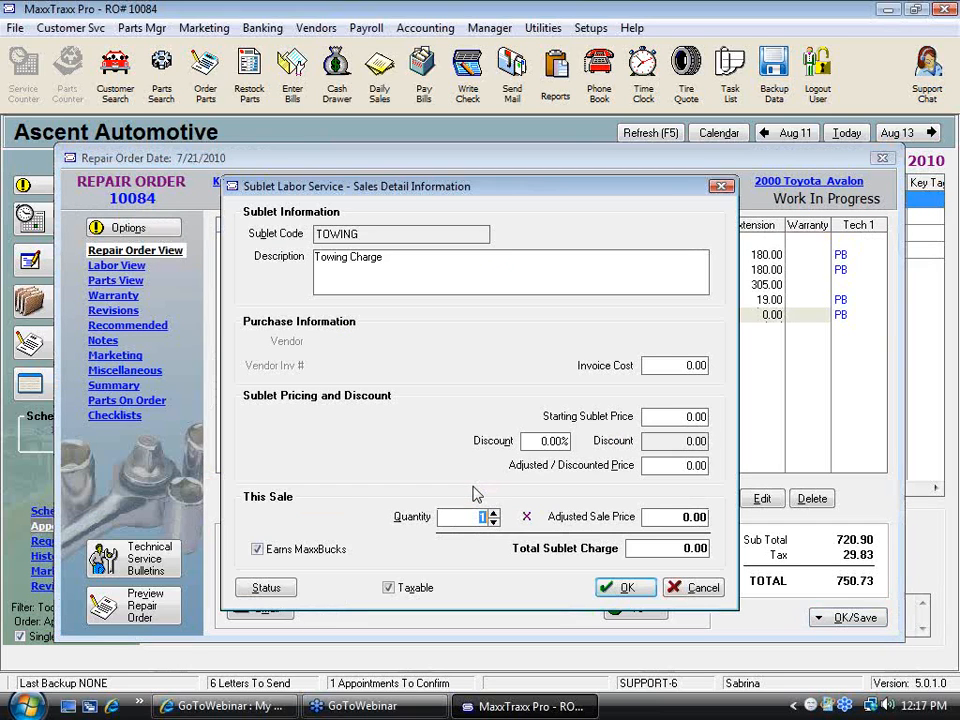
Enter a 50.00 invoice cost and a 60.00 starting sublet price for the towing sublet and try to confirm it
click(669, 364)
text(50)
key(Tab)
text(60)
key(Tab)
click(640, 590)
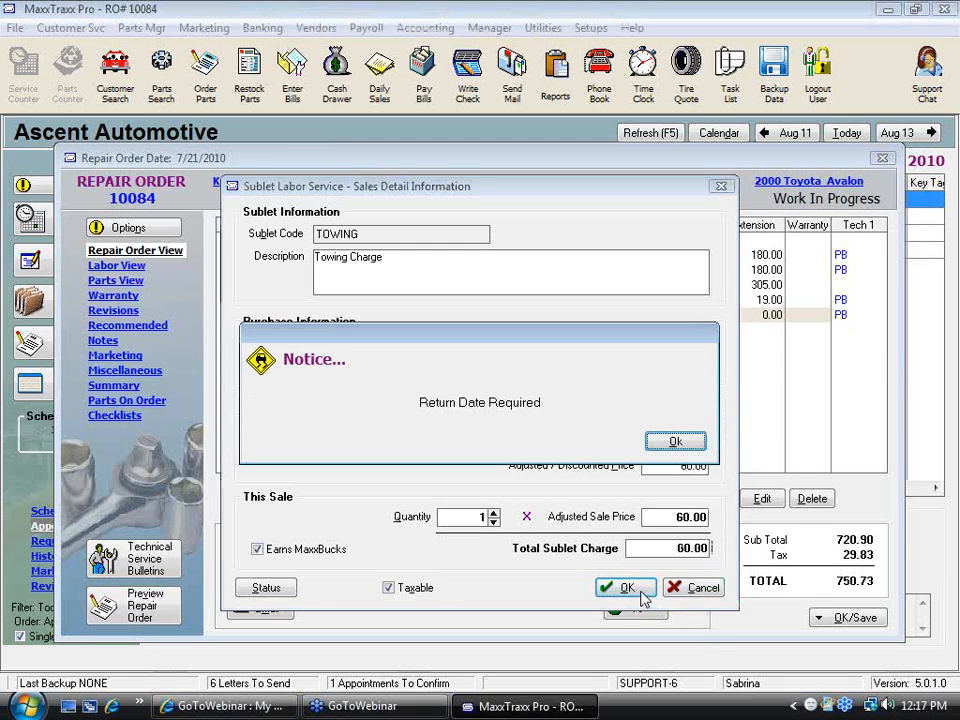
click(676, 442)
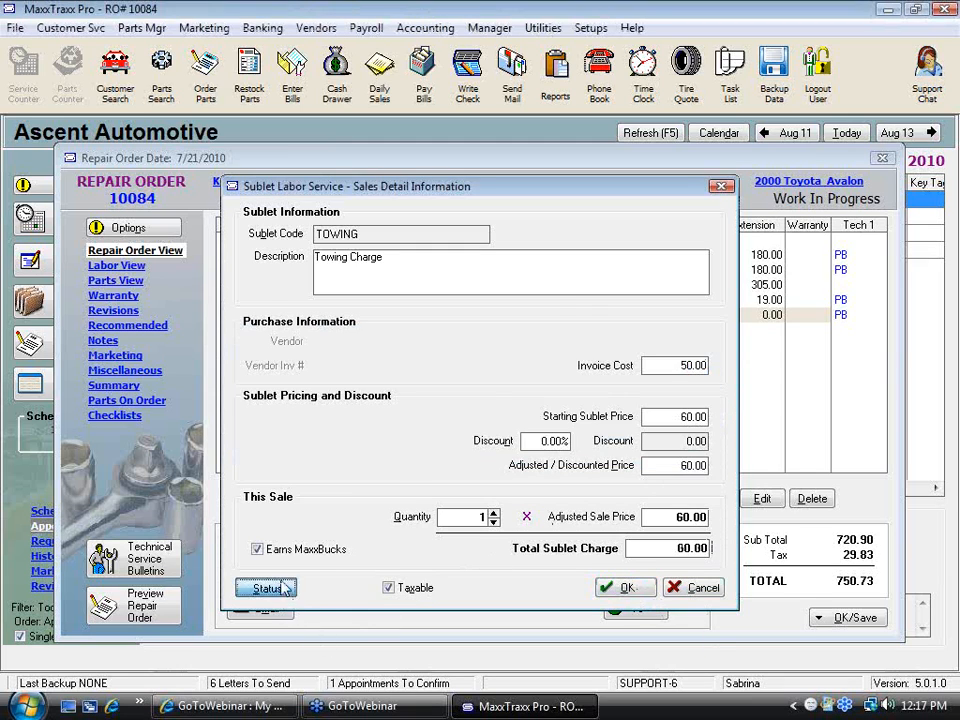
Set the sublet's estimated return date to 8/12/2010 and confirm the towing sublet
click(266, 587)
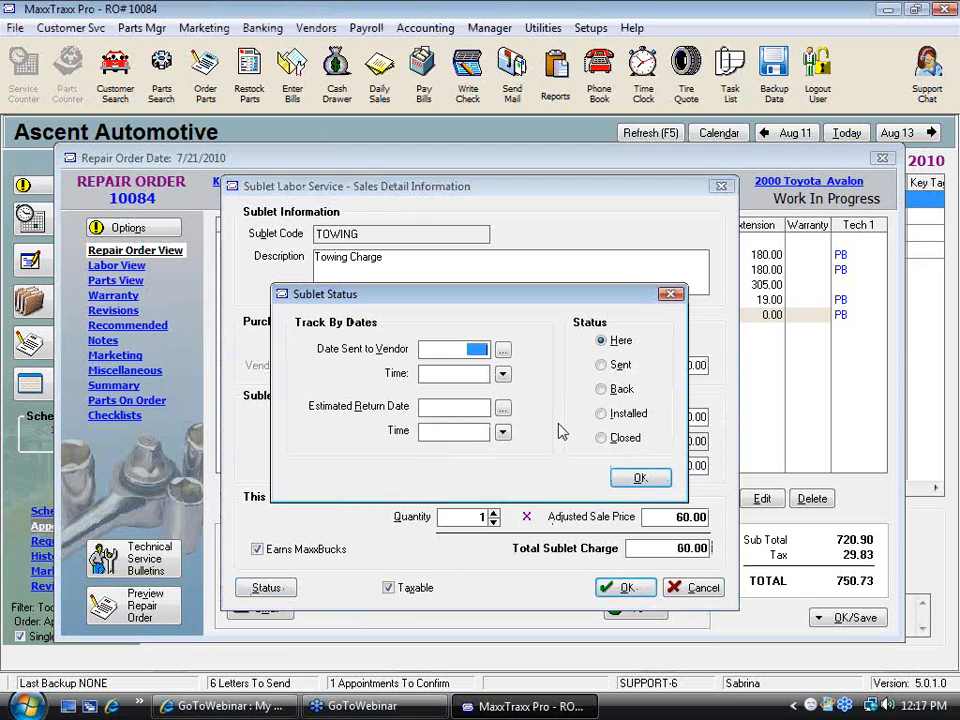
click(503, 408)
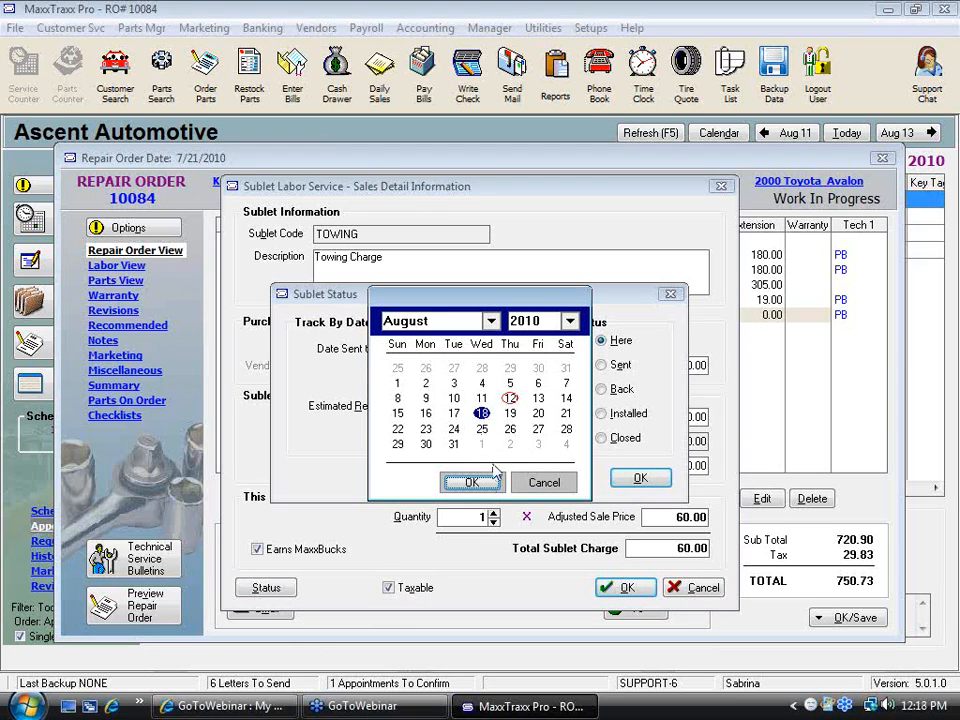
click(510, 398)
click(472, 483)
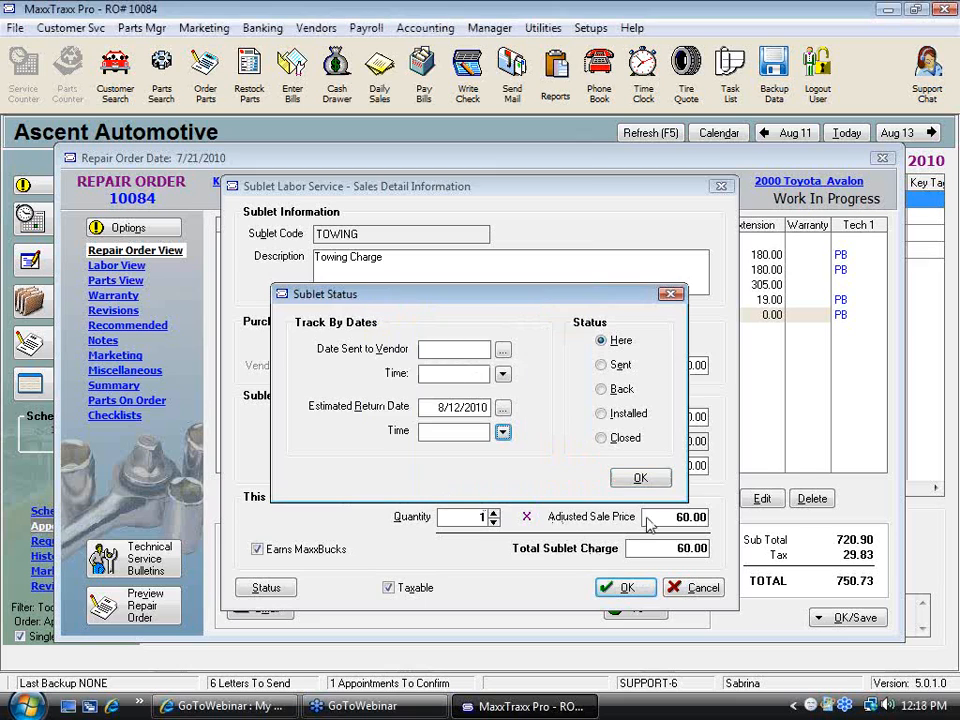
click(641, 477)
click(628, 588)
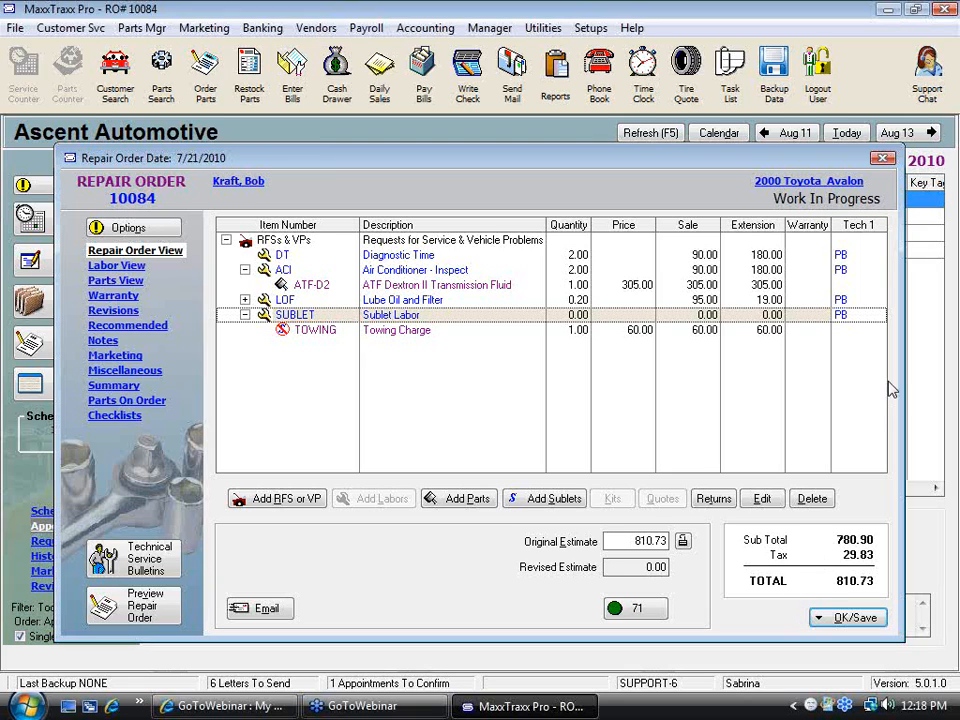
Close the repair order and exit without ordering the low-stock towing part
click(942, 42)
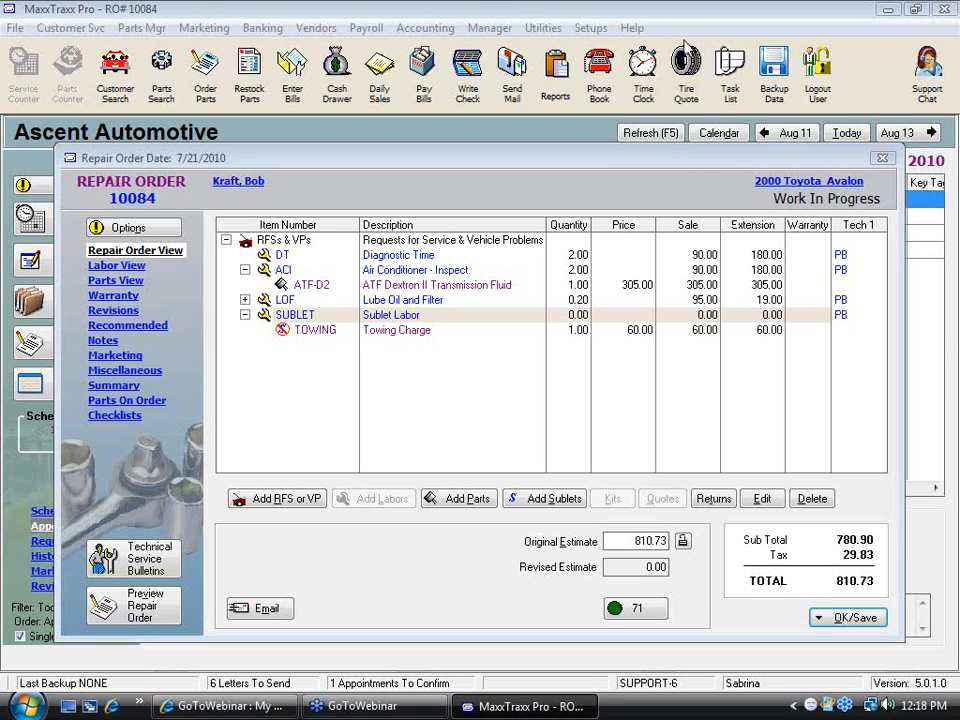
click(882, 159)
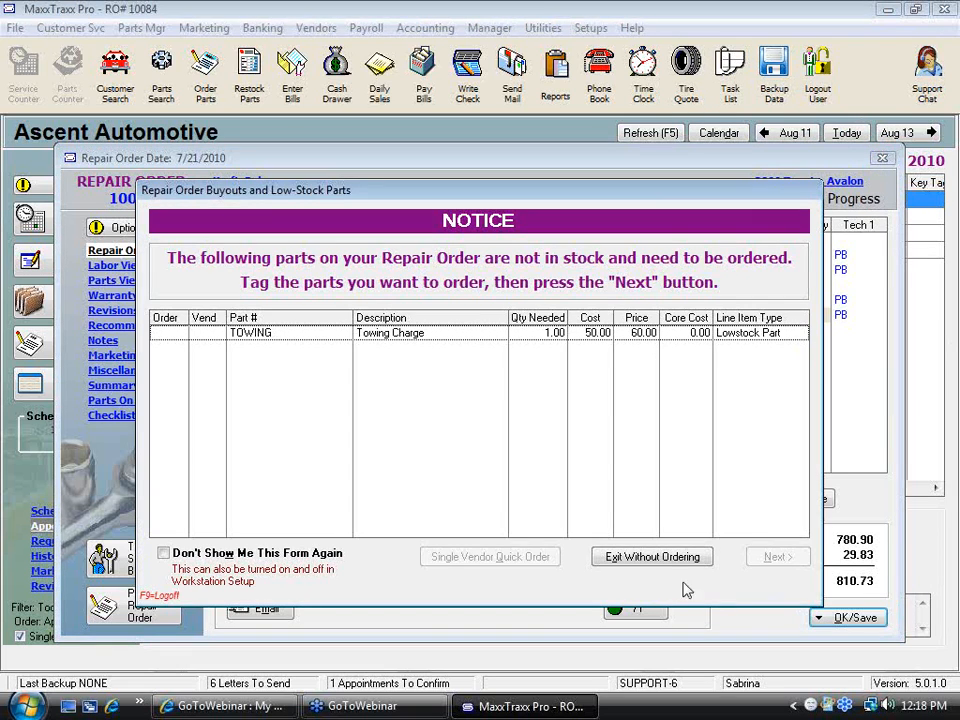
click(620, 553)
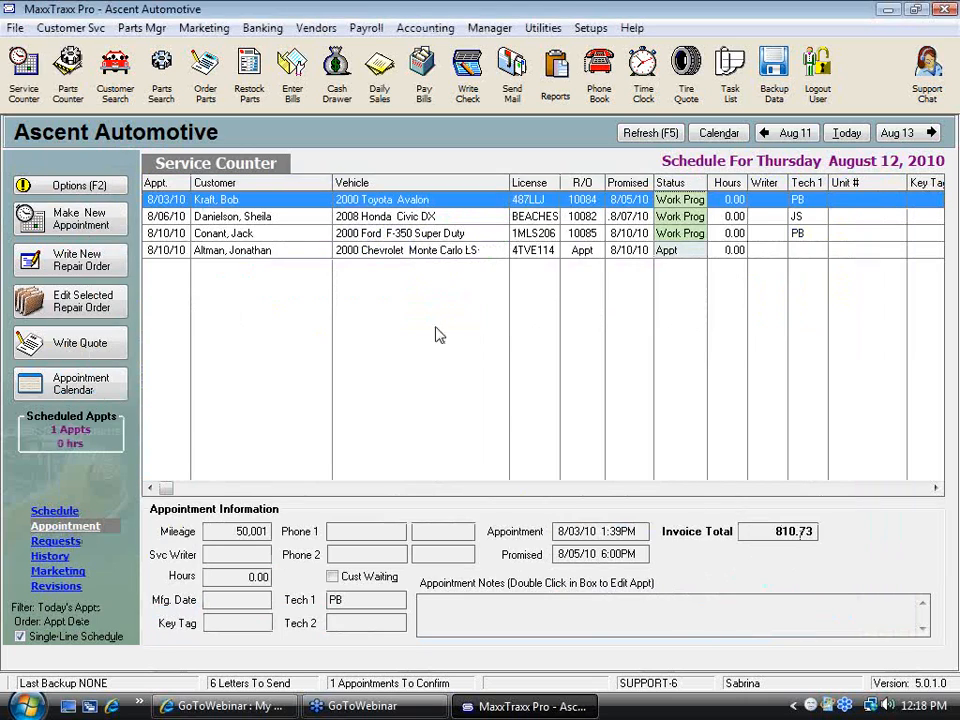
Open a new repair order for the 2000 Chevrolet Monte Carlo LS appointment
double_click(396, 251)
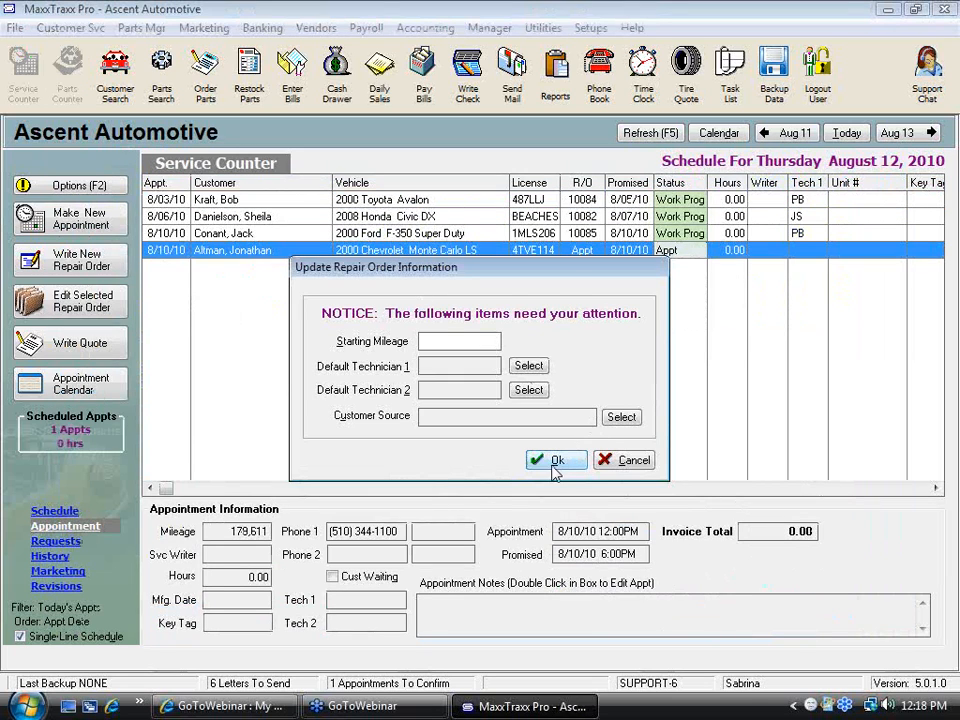
click(557, 462)
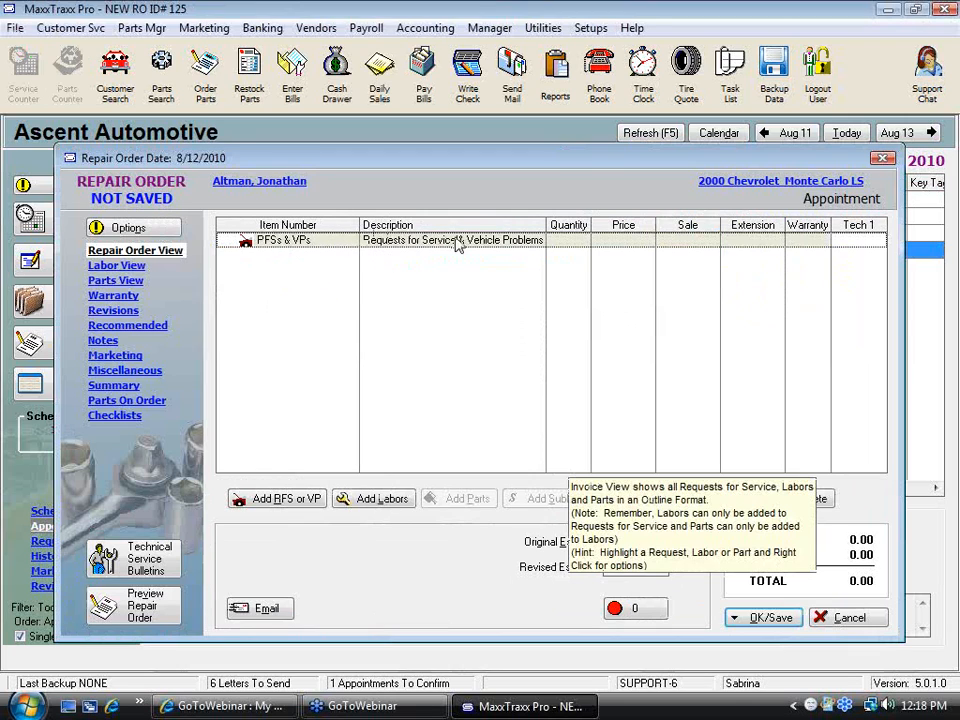
Open the labor service list to add labor to the new repair order
click(399, 503)
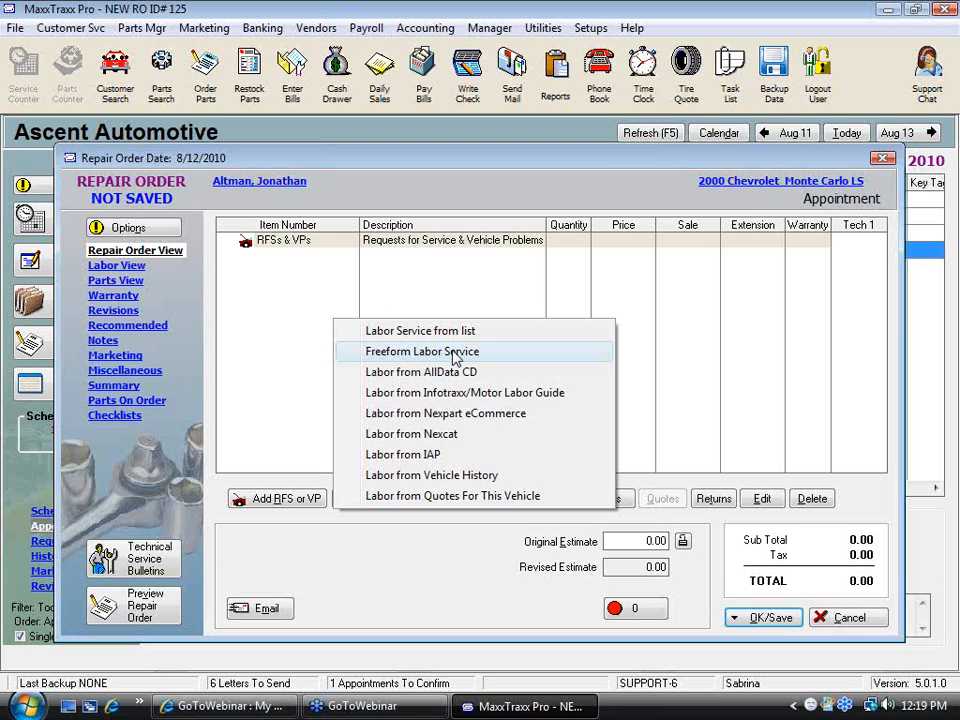
click(945, 43)
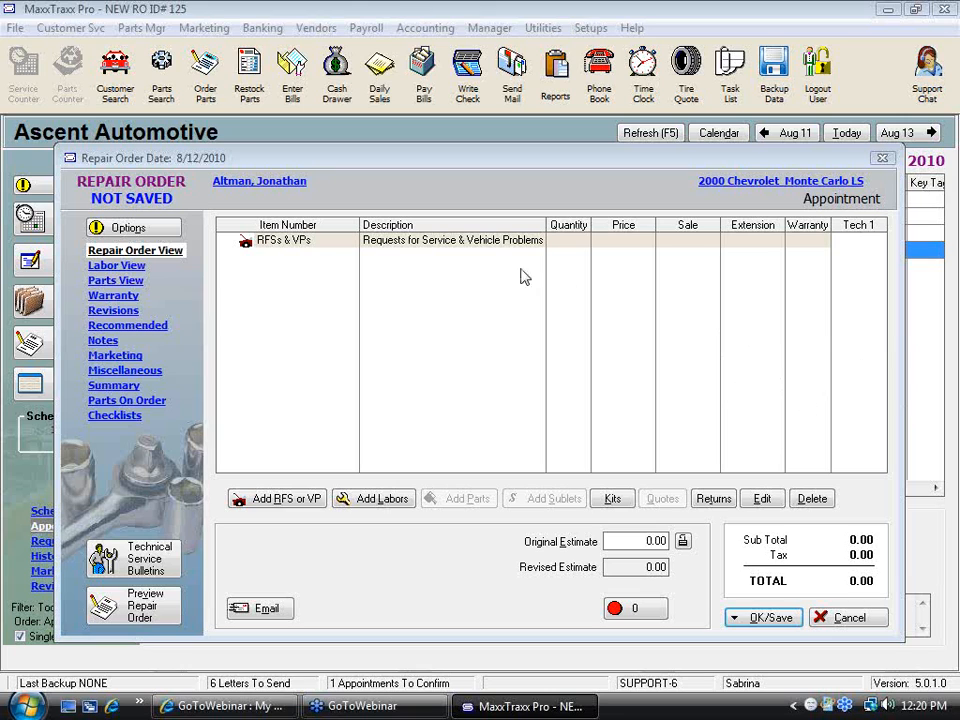
click(394, 511)
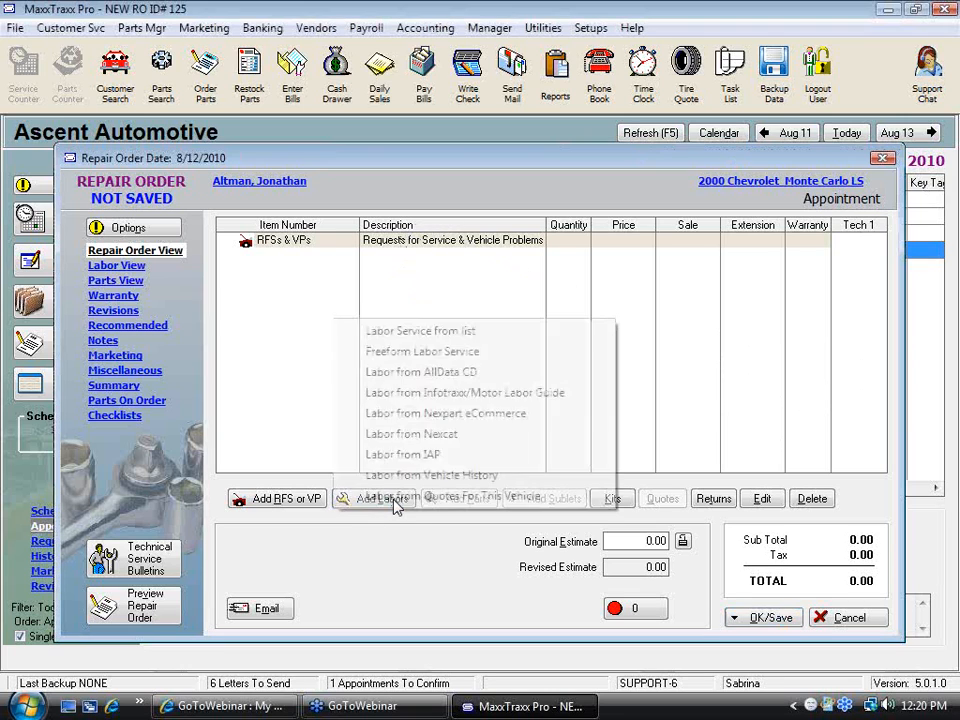
click(445, 340)
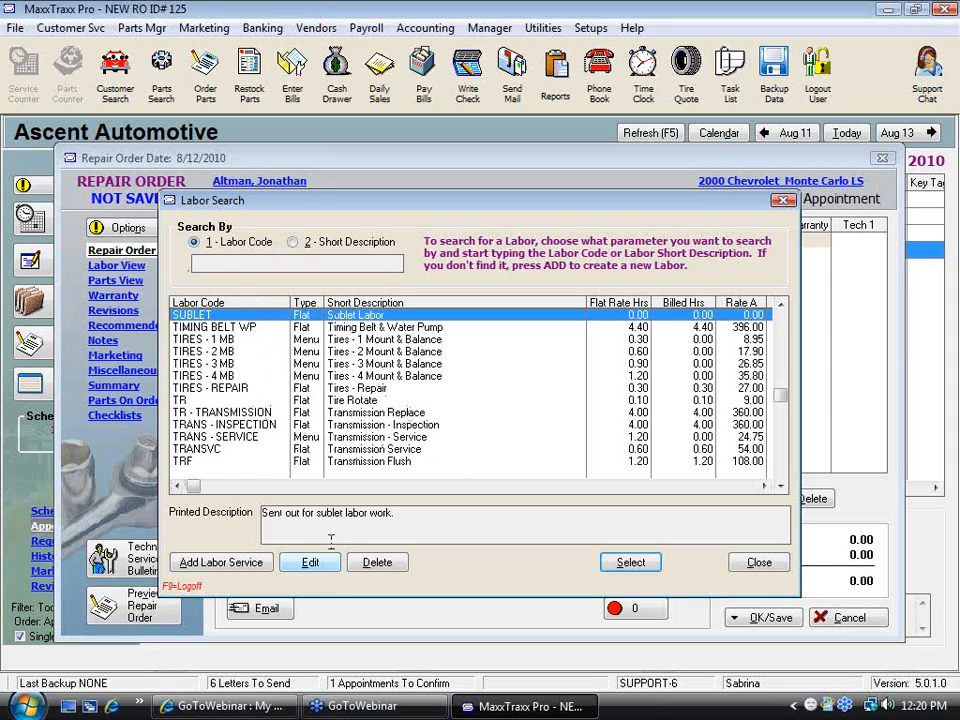
Edit the TIRES - REPAIR labor so its printed description reads 'Repair tire puncture and reinstalled.'
click(362, 389)
click(310, 563)
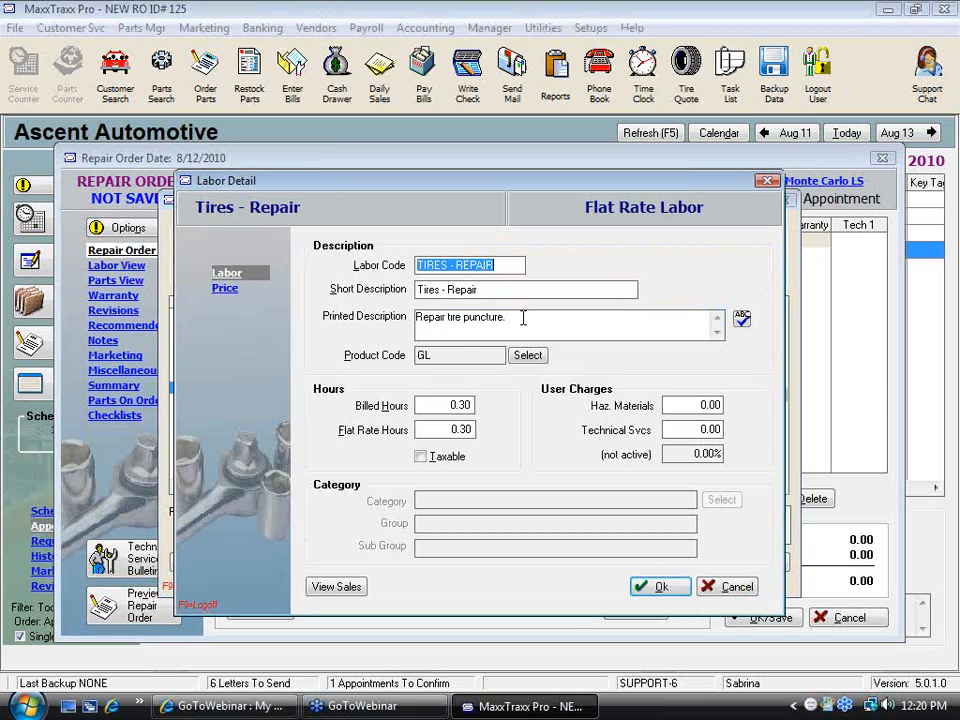
click(523, 318)
text(and re)
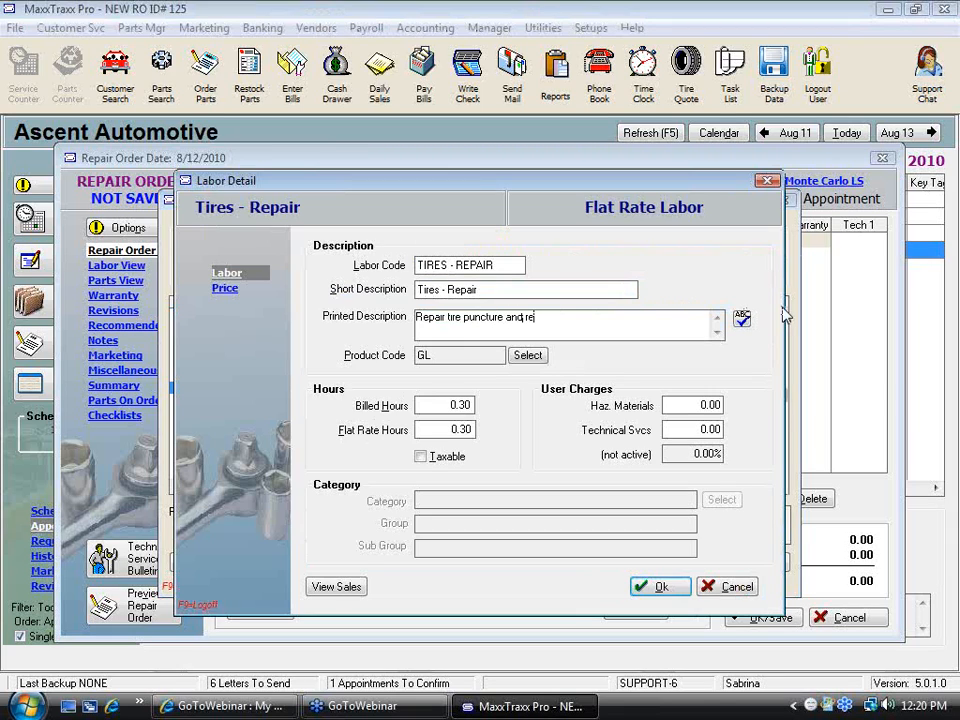
text(installed)
click(662, 588)
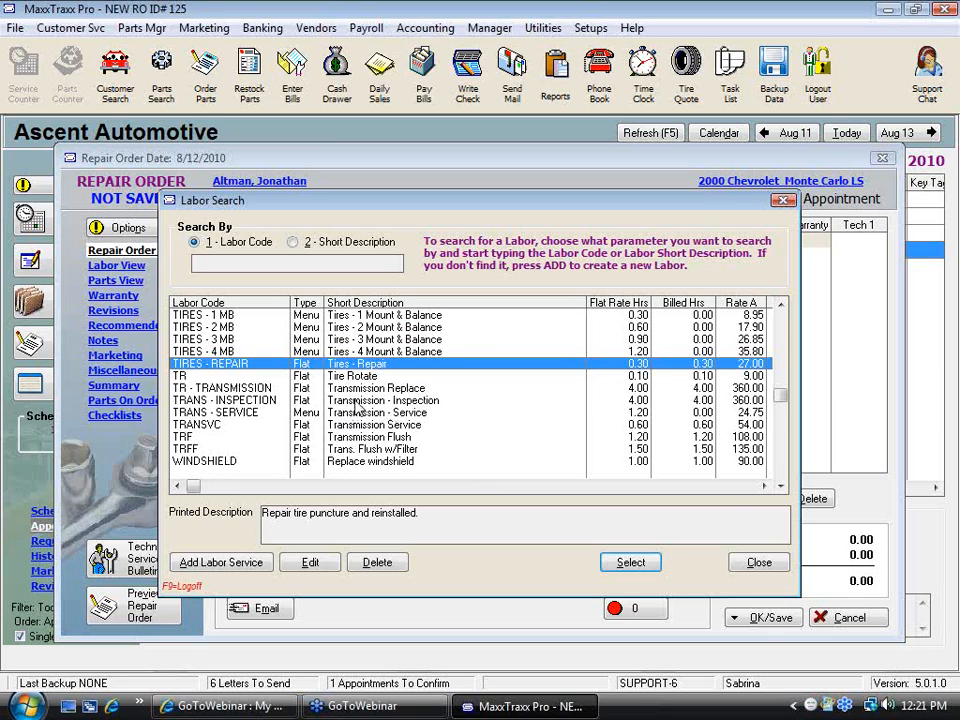
Add the TRANS - INSPECTION labor from the list to the repair order
click(361, 402)
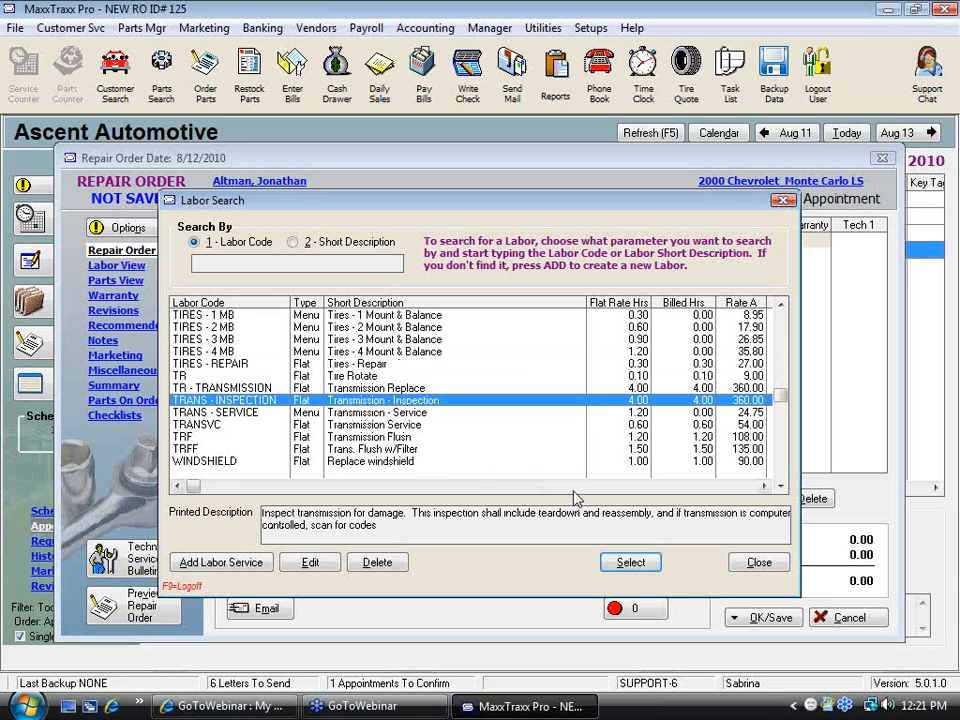
click(631, 564)
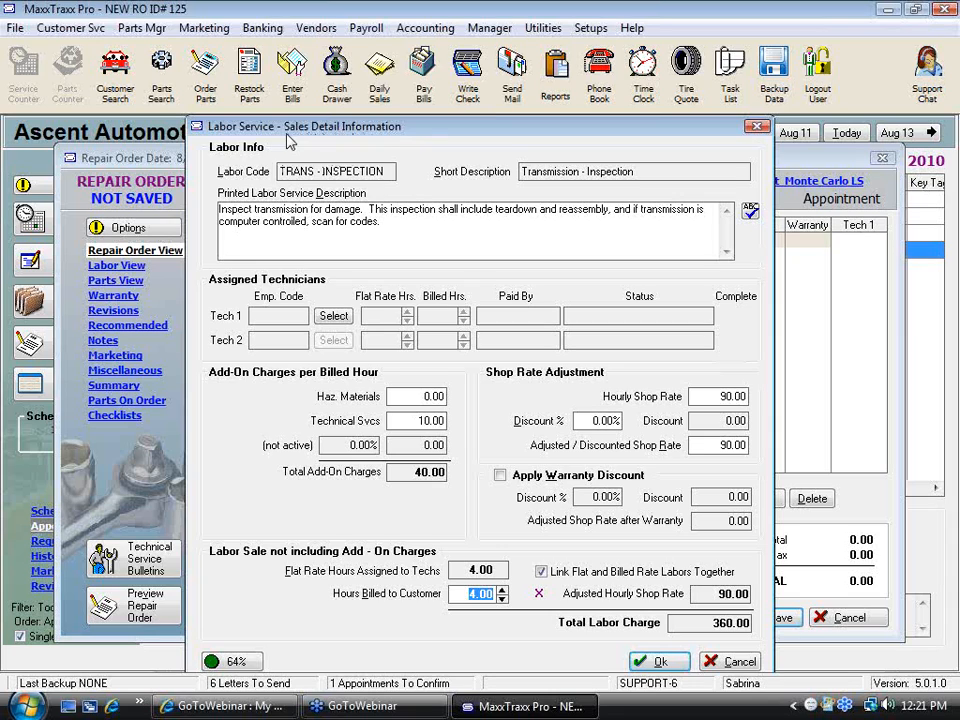
Append 'Found codes P1170 & P0129, tested current.' to the inspection's printed description, skip the spell check, and confirm the labor
click(526, 229)
text(Found cooe)
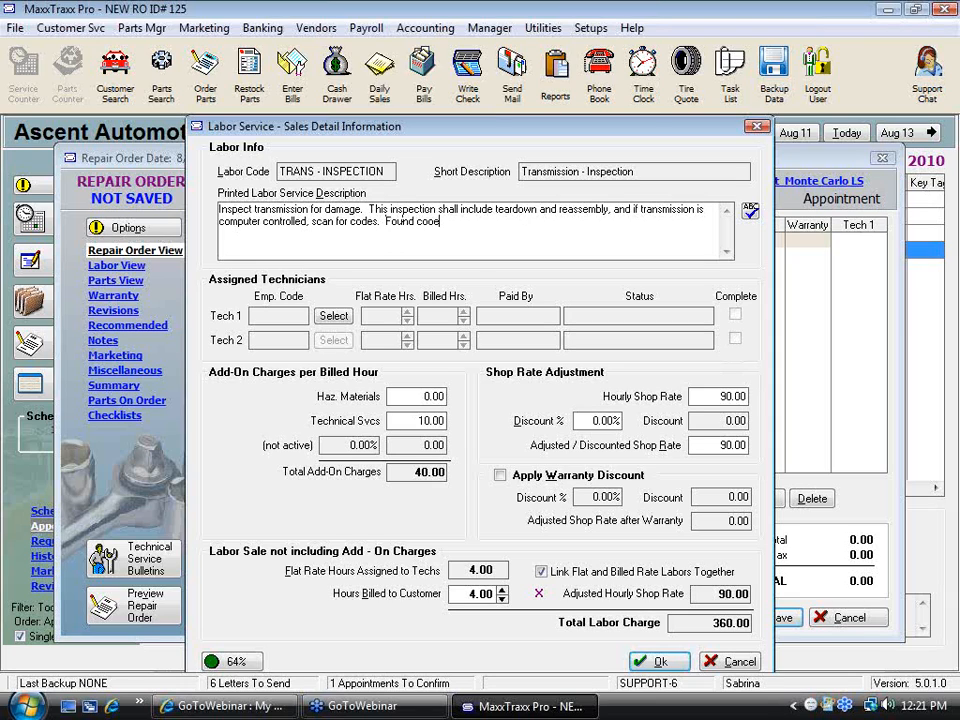
text(s P0117!)
text(0)
text( & P01)
text(29)
text(, tested)
text( cuteinty)
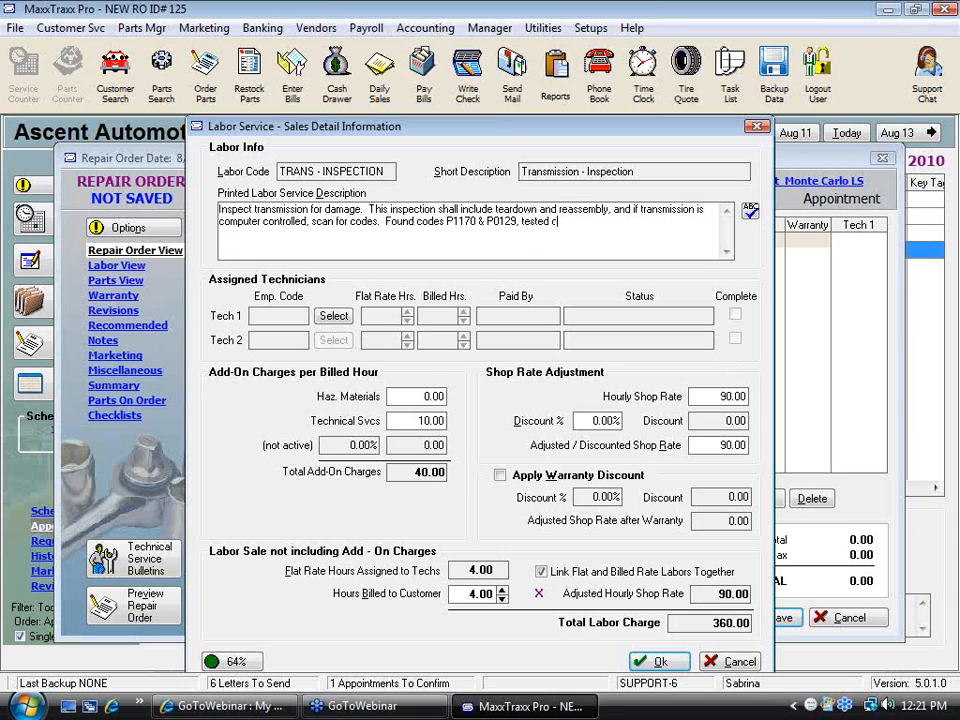
key(BackSpace)
key(BackSpace)
key(BackSpace)
key(BackSpace)
key(BackSpace)
key(BackSpace)
key(BackSpace)
text(rrent.)
click(668, 662)
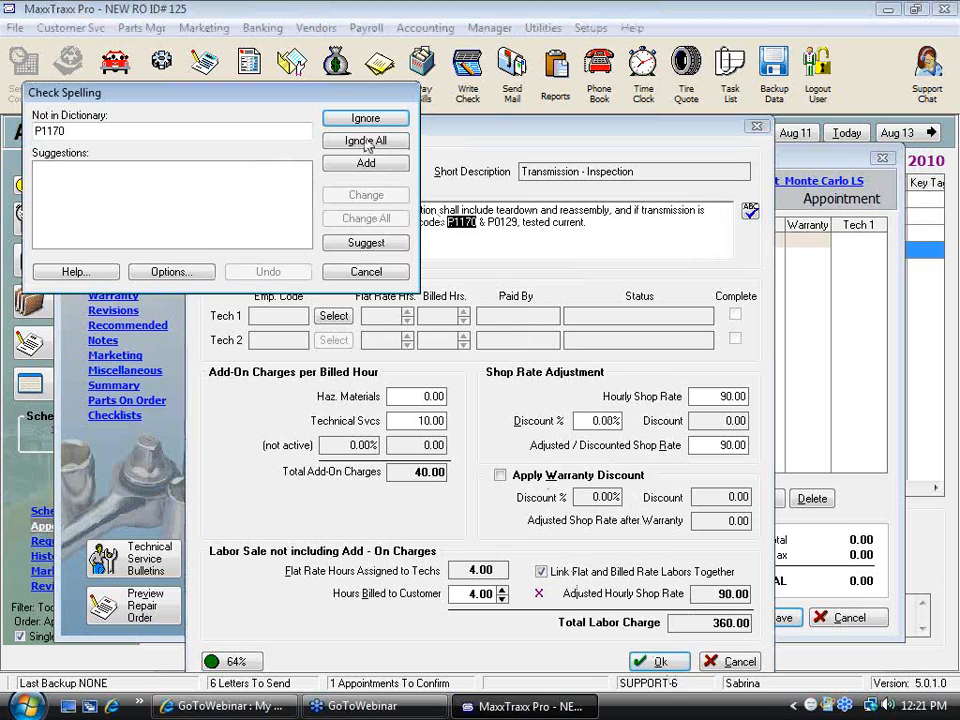
click(366, 272)
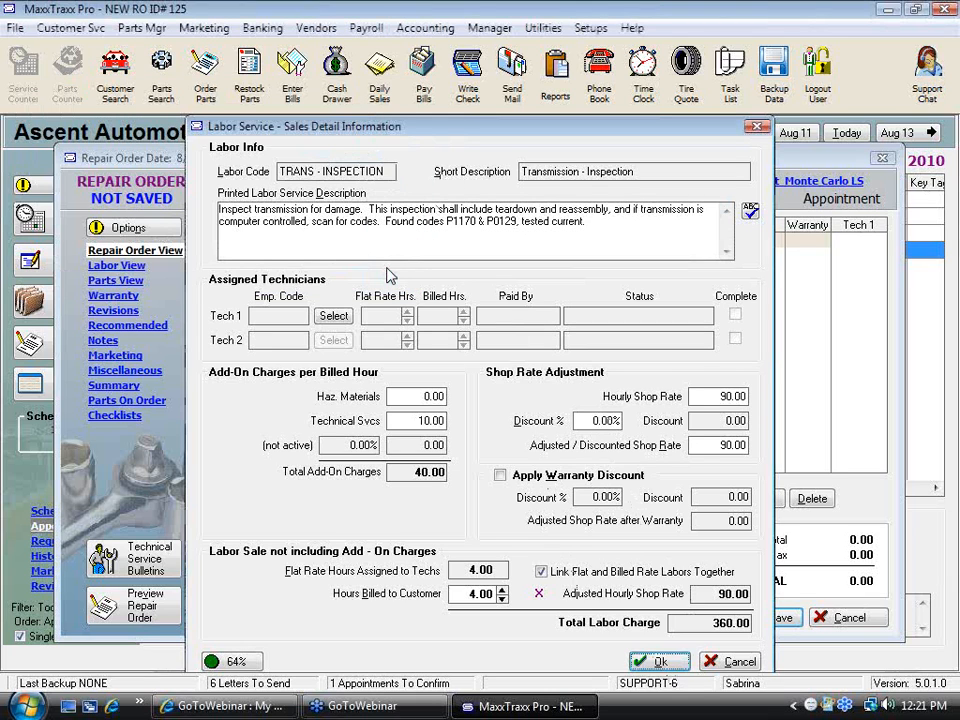
click(660, 662)
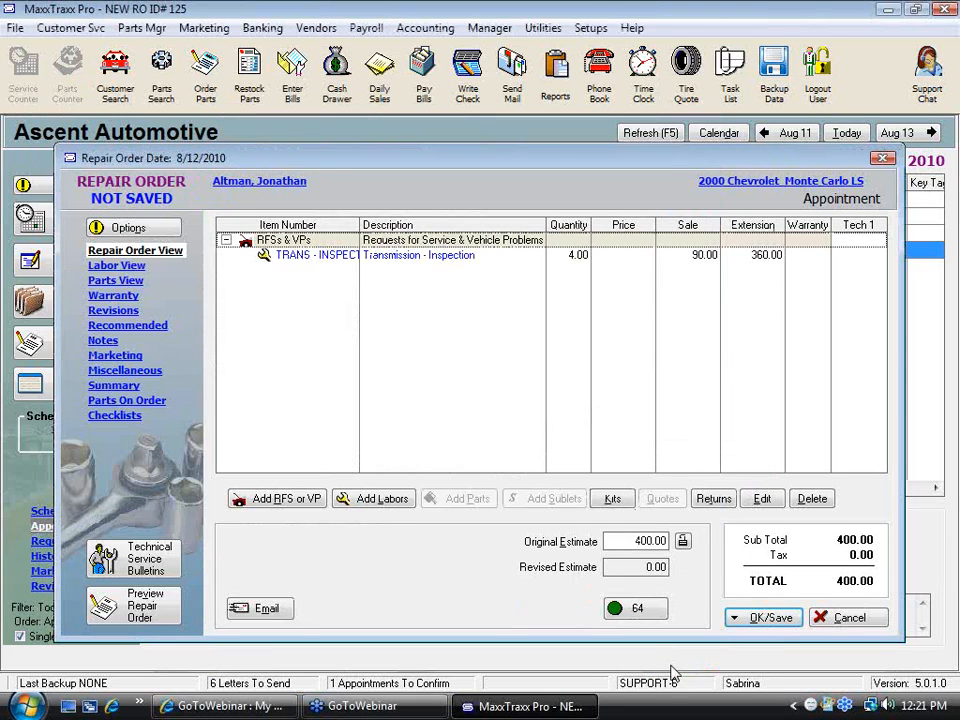
Reopen the Transmission - Inspection labor to review its description, then cancel out
double_click(414, 258)
click(601, 222)
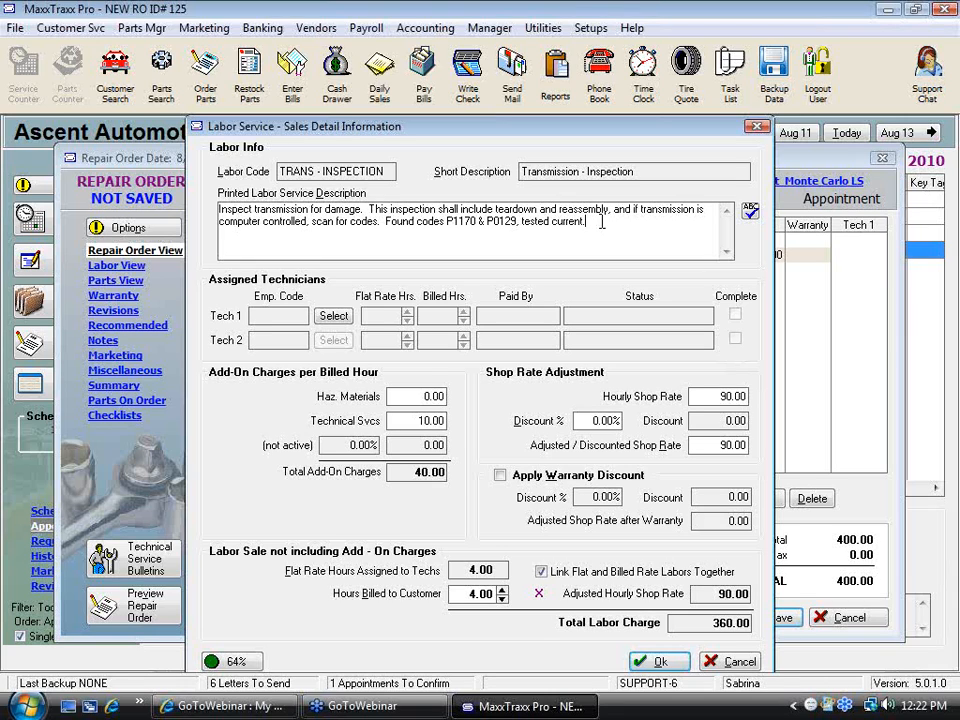
click(944, 296)
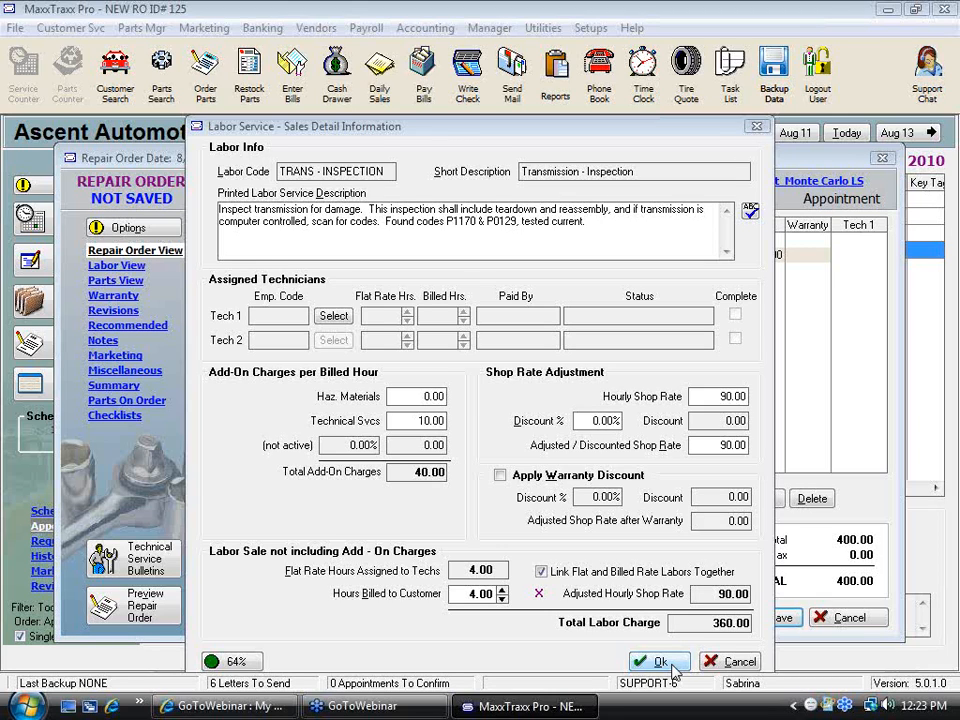
click(672, 668)
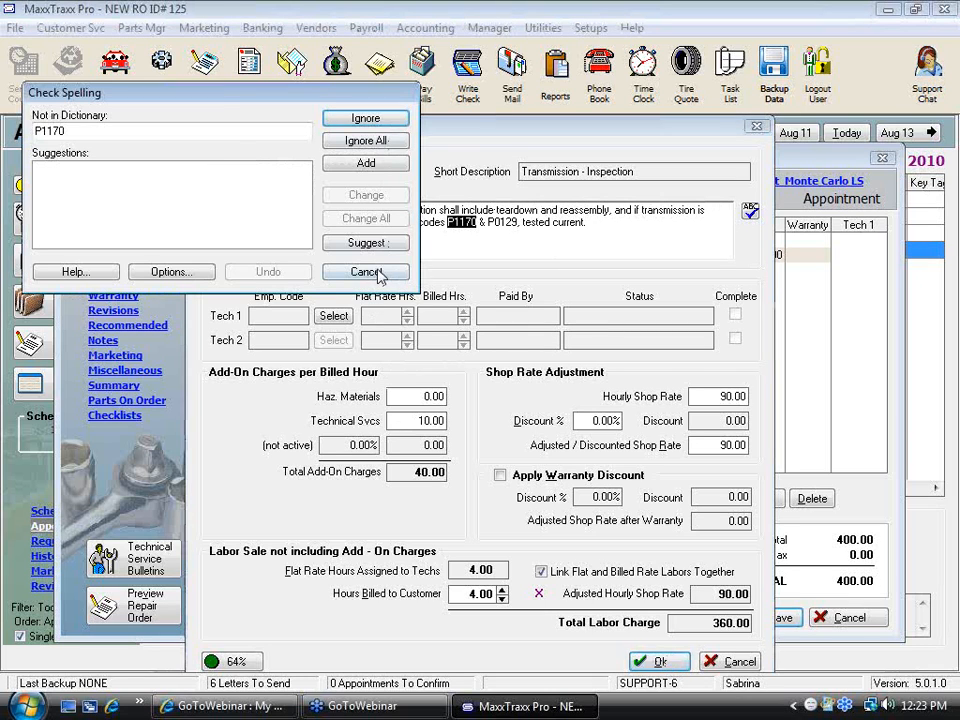
click(377, 273)
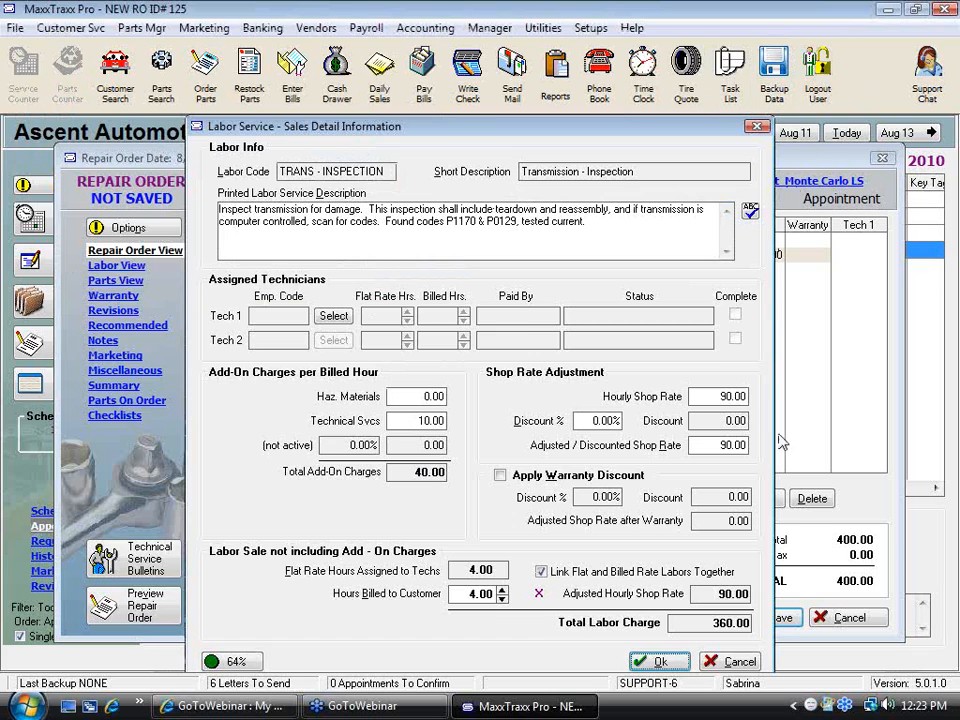
click(736, 666)
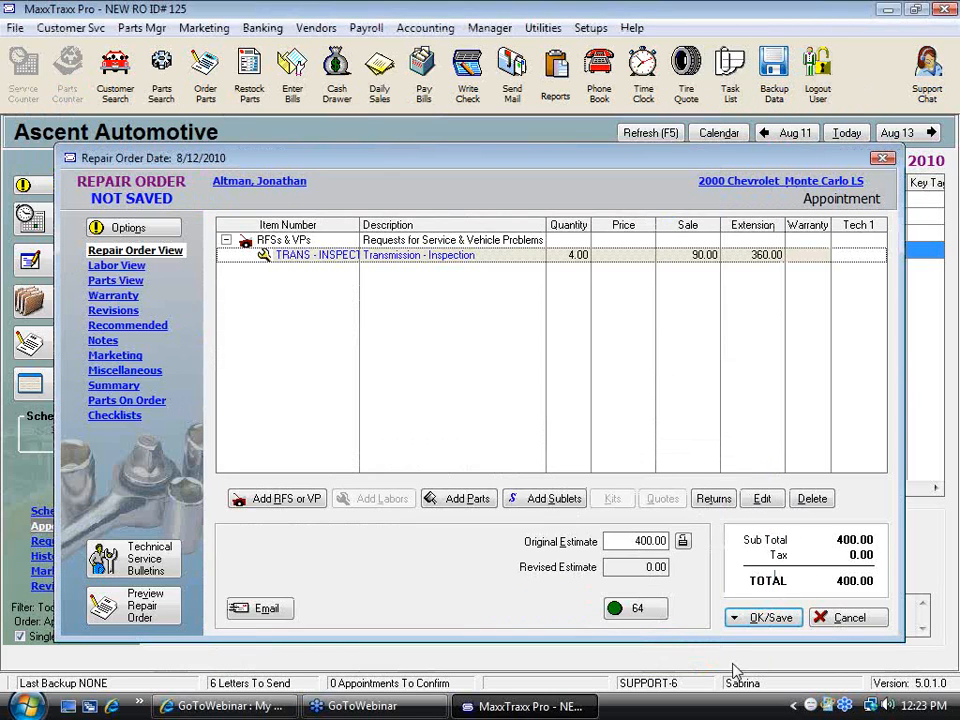
Save the new repair order without printing or changing status
click(459, 242)
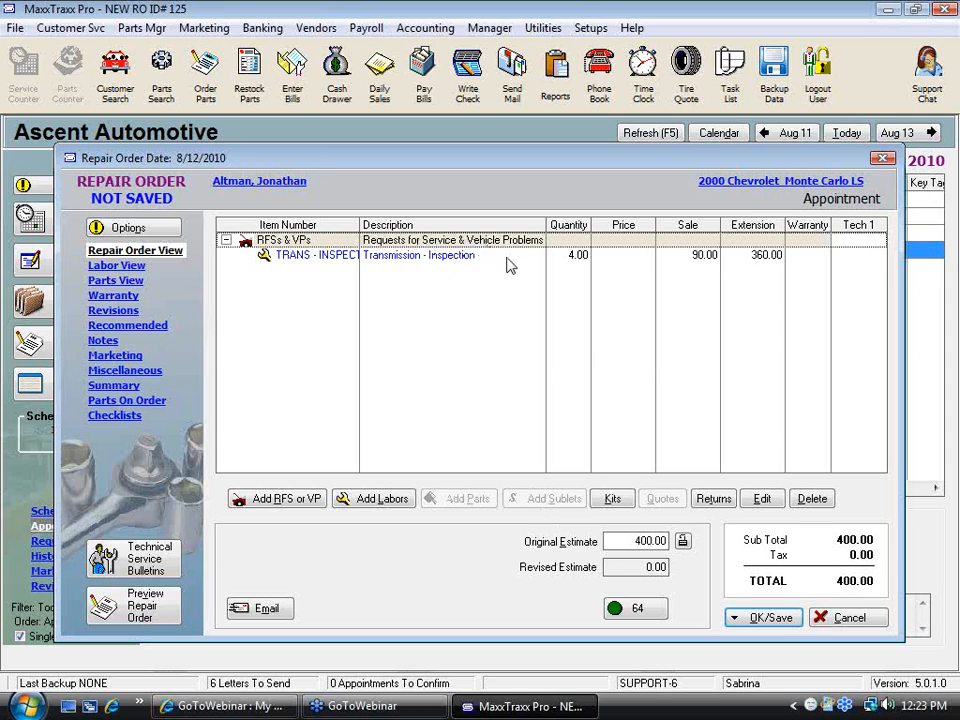
mouse_move(508, 262)
mouse_move(422, 360)
click(735, 614)
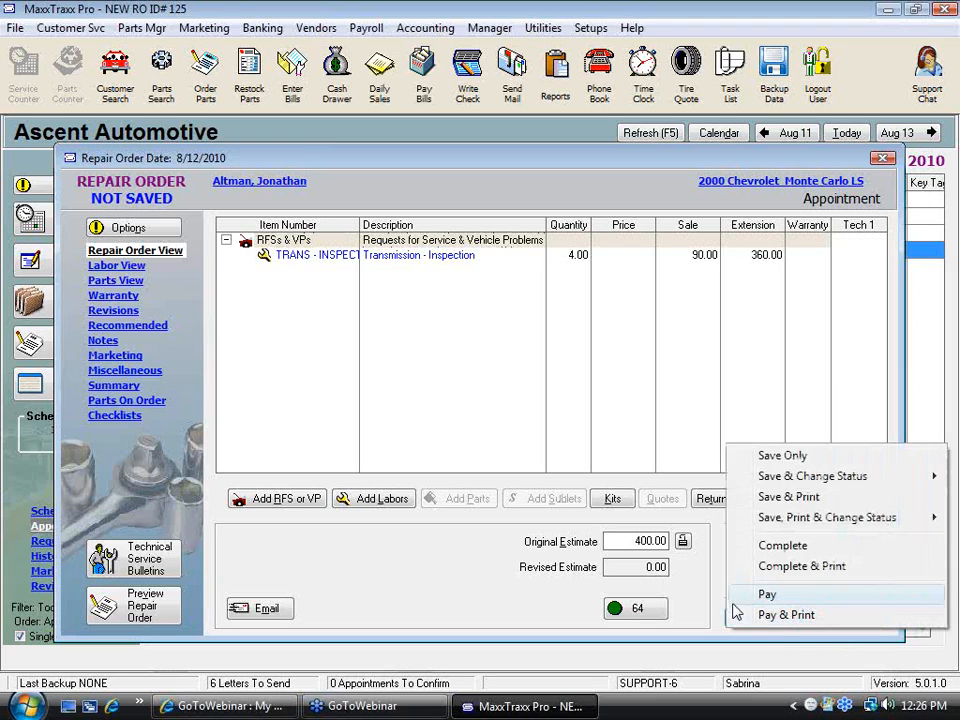
click(790, 455)
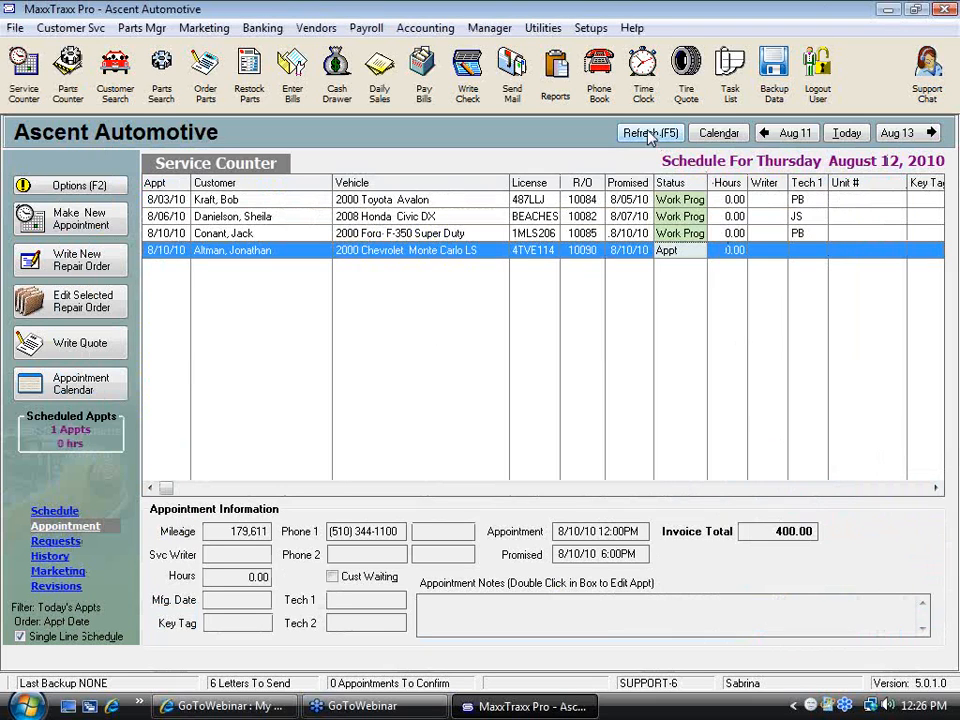
Open the RO and Part Invoice Setup and browse each of its sections from Misc. Charges to Defaults, then close it
click(590, 28)
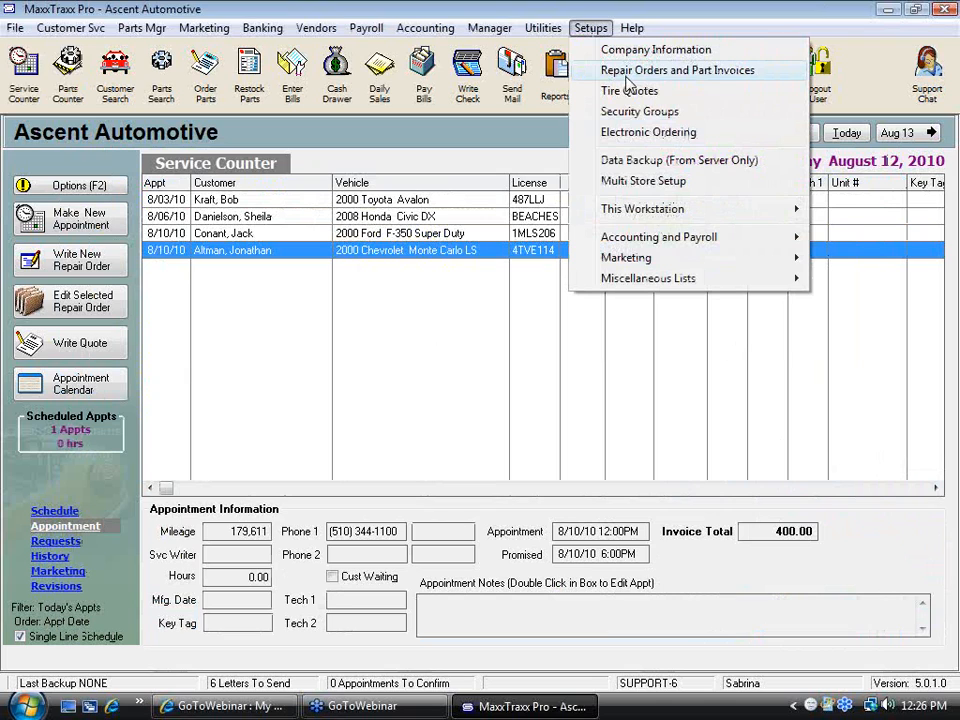
click(627, 72)
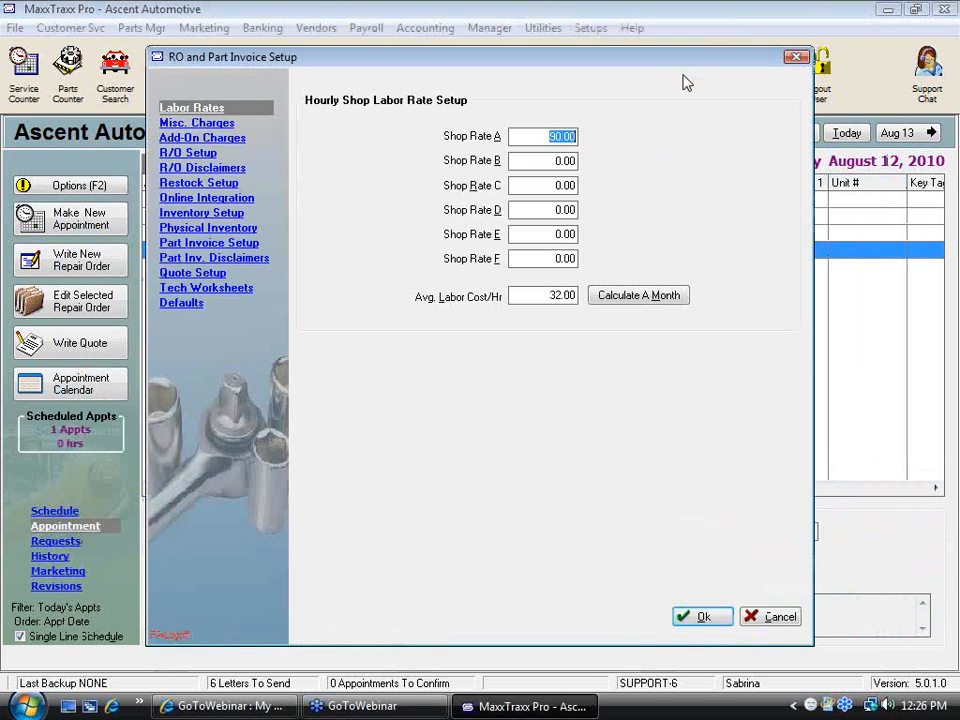
click(207, 122)
click(205, 137)
click(210, 153)
click(210, 168)
click(210, 183)
click(215, 198)
click(228, 213)
click(228, 228)
click(228, 243)
click(228, 258)
click(222, 273)
click(200, 288)
click(186, 303)
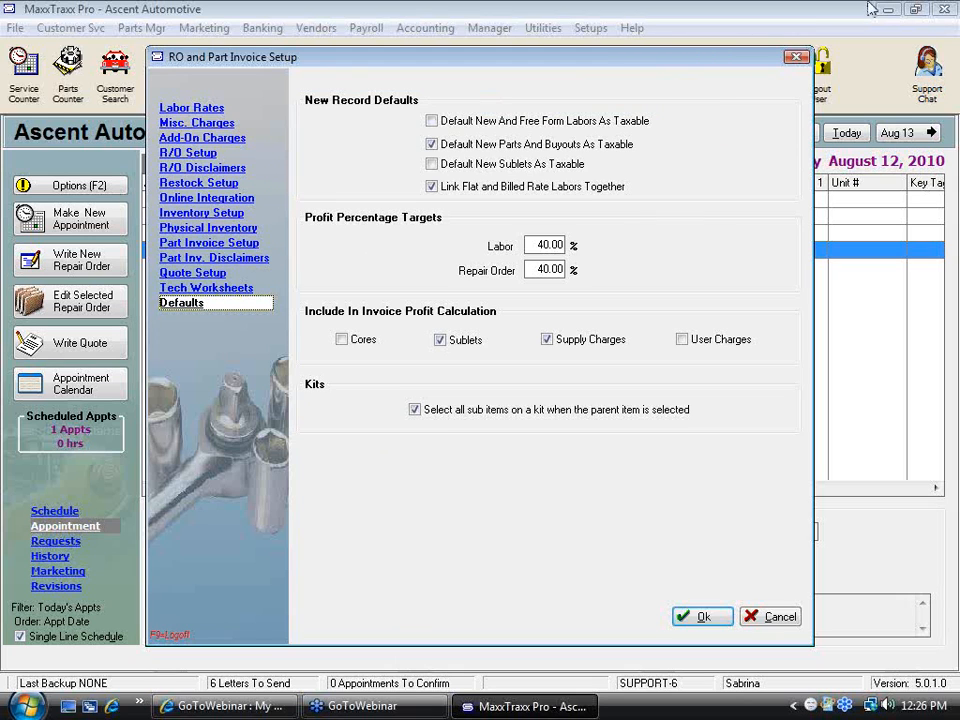
click(797, 57)
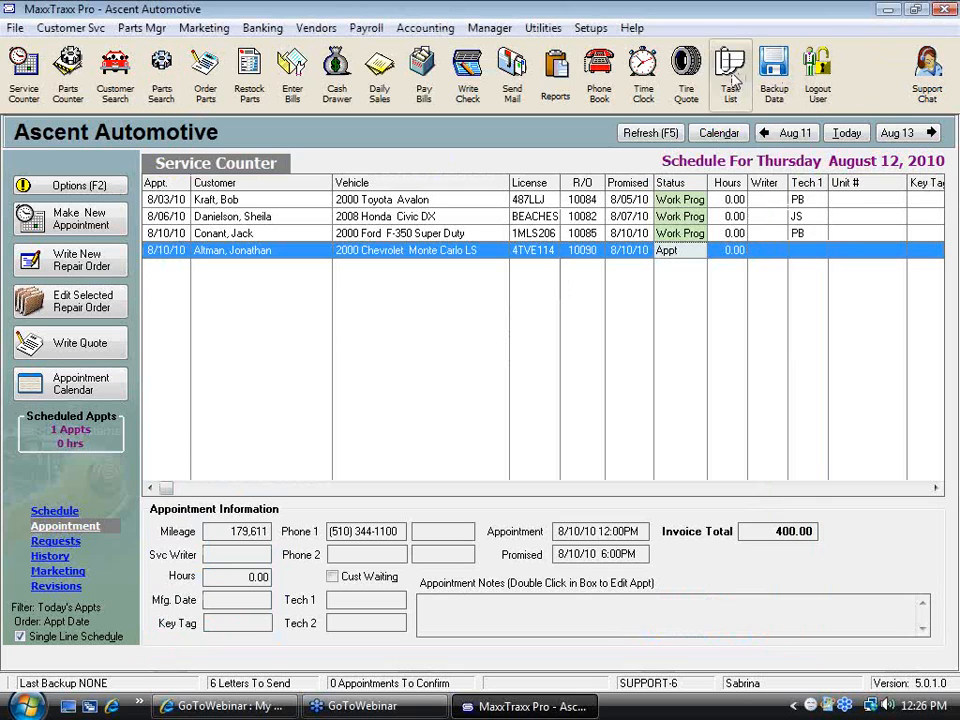
Open this workstation's Printing and Miscellaneous Info setup to review it, then cancel out
click(591, 28)
mouse_move(631, 221)
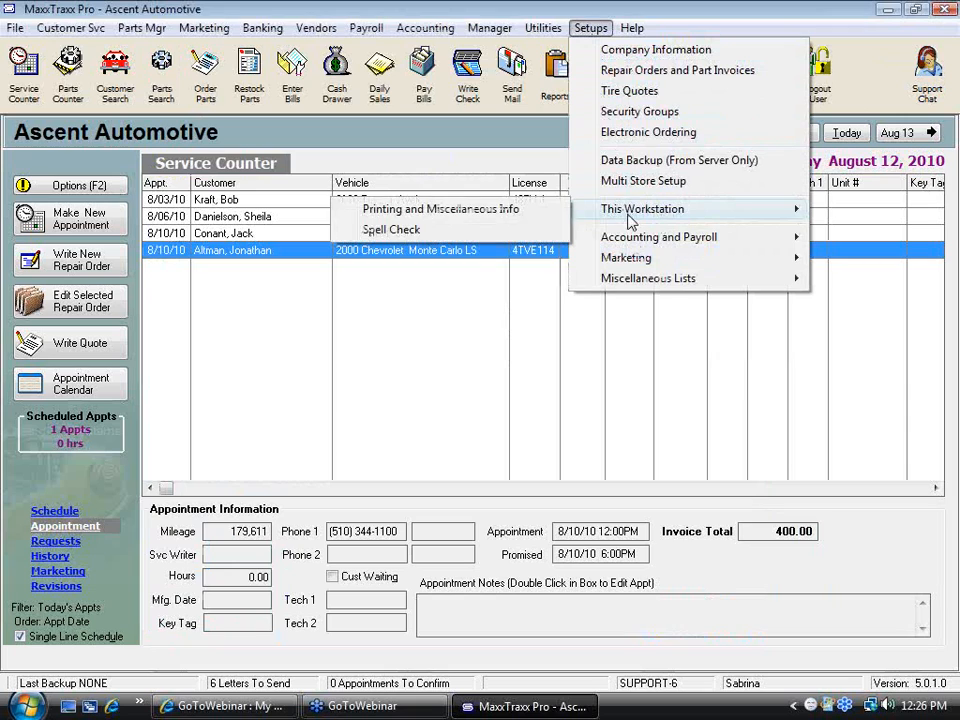
click(539, 214)
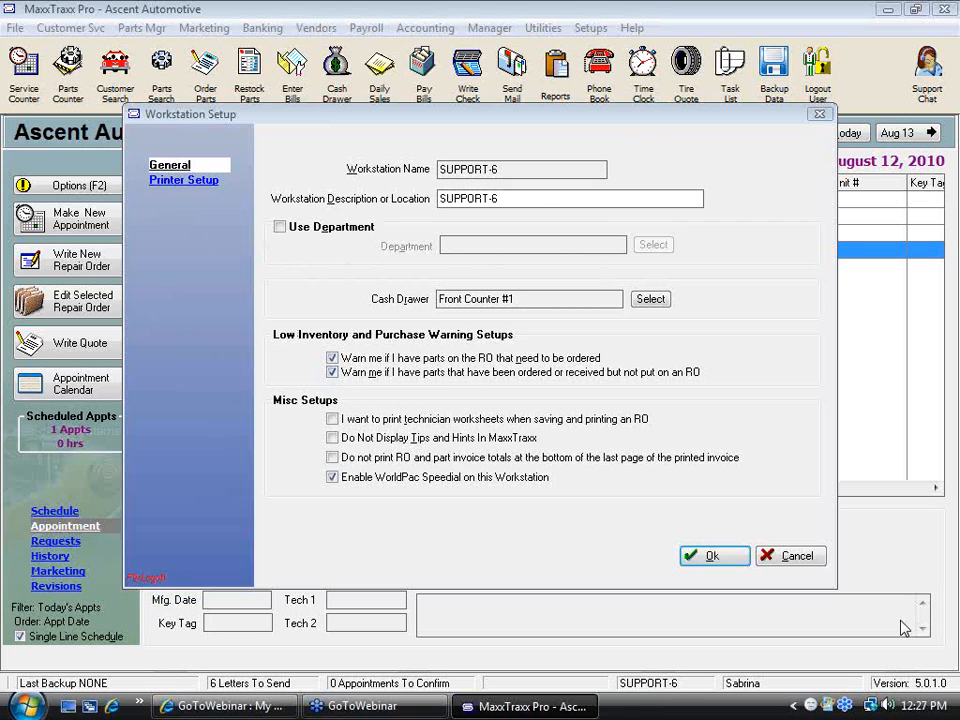
click(812, 558)
Open the RO and Part Invoice Setup to review the R/O Setup preferences, then cancel
click(590, 28)
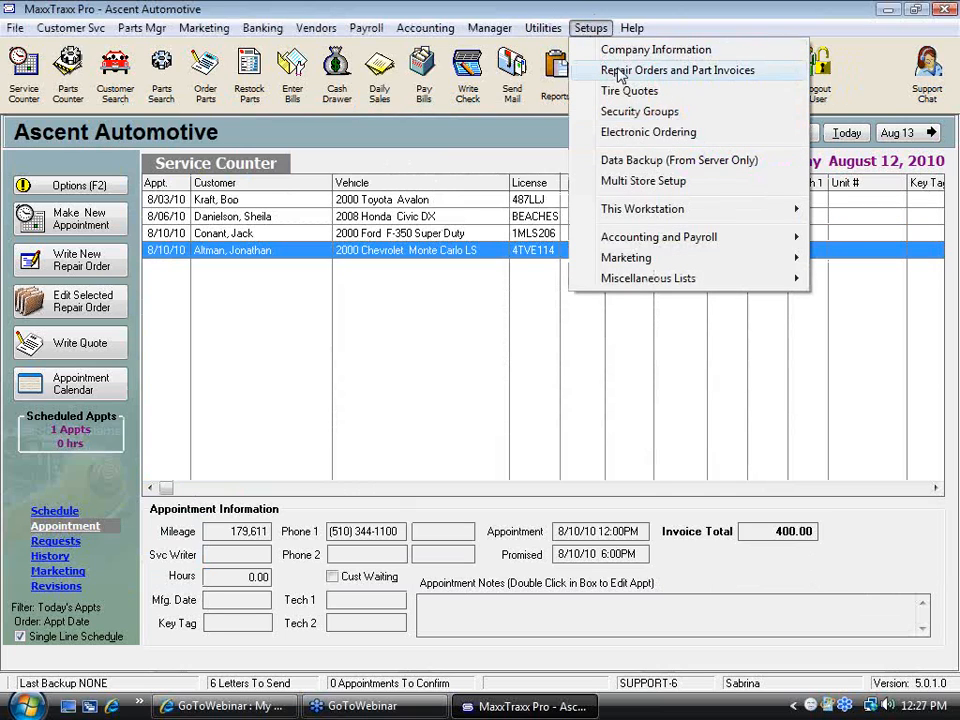
click(667, 76)
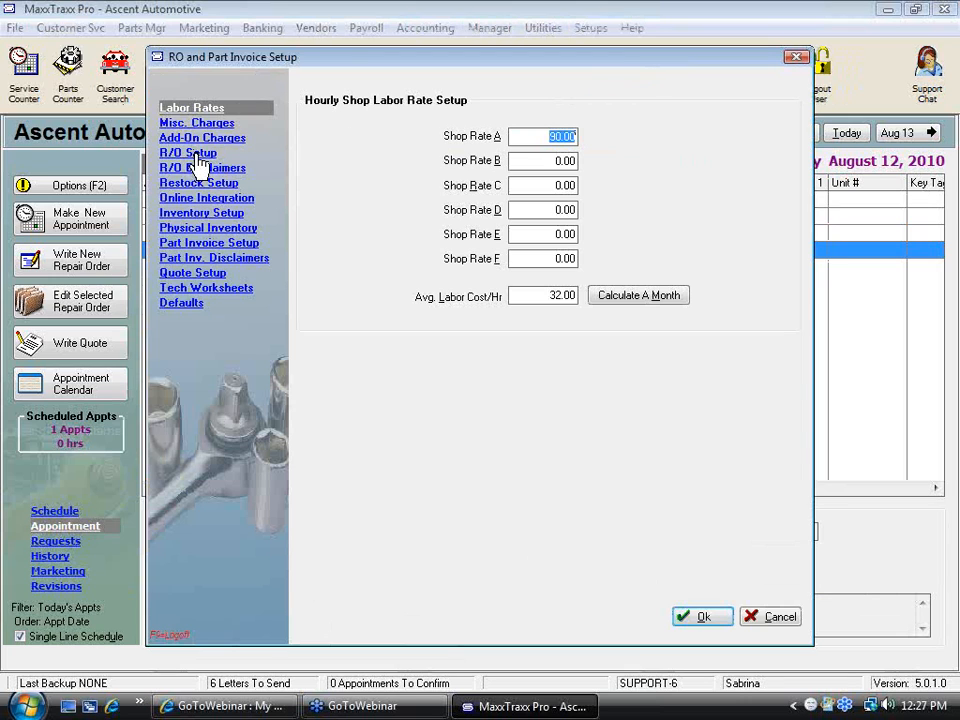
click(196, 155)
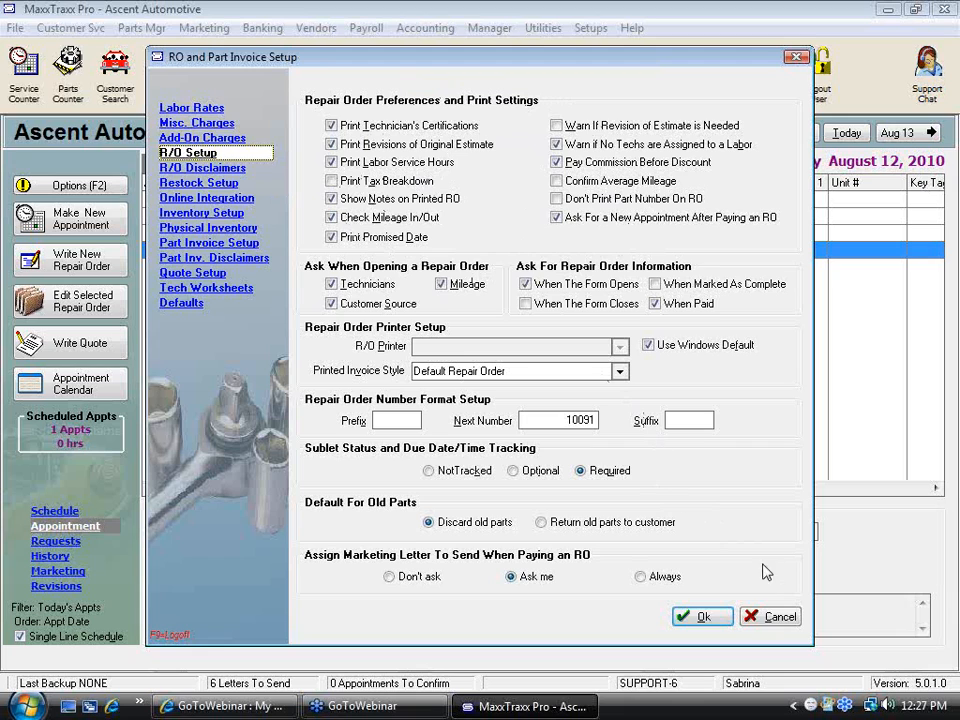
click(783, 618)
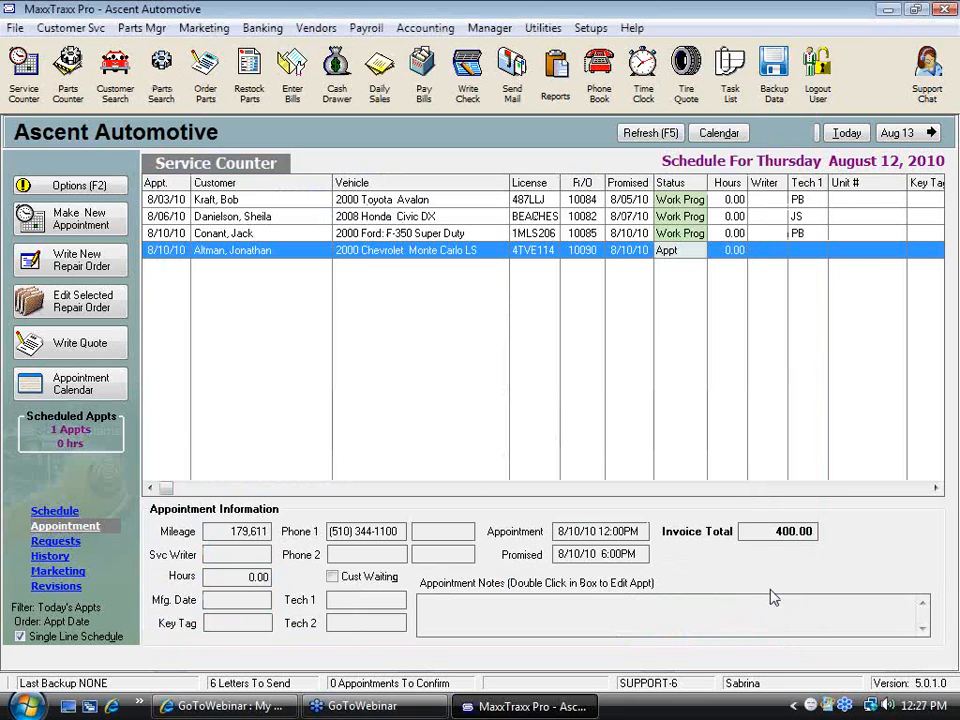
Reopen this workstation's Printing and Miscellaneous Info setup and close it with OK
click(589, 28)
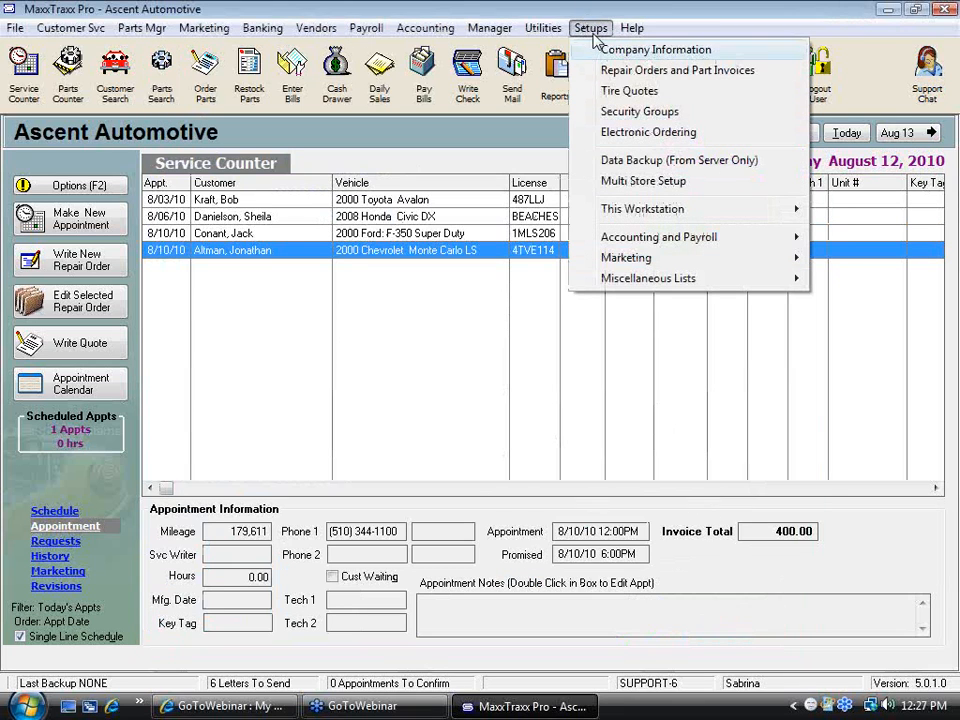
mouse_move(612, 208)
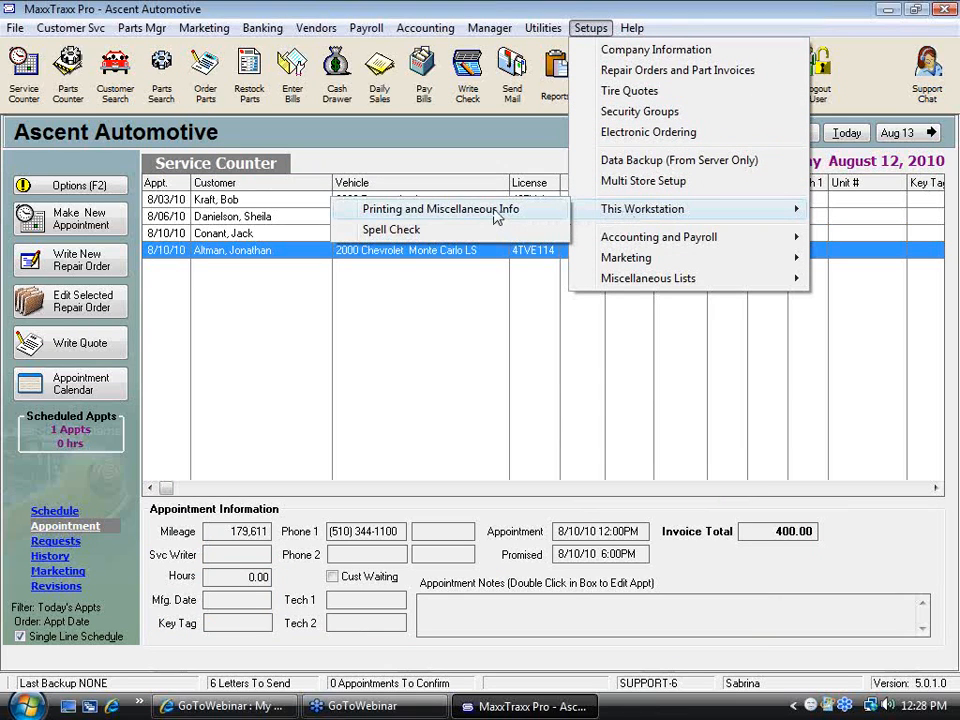
click(497, 217)
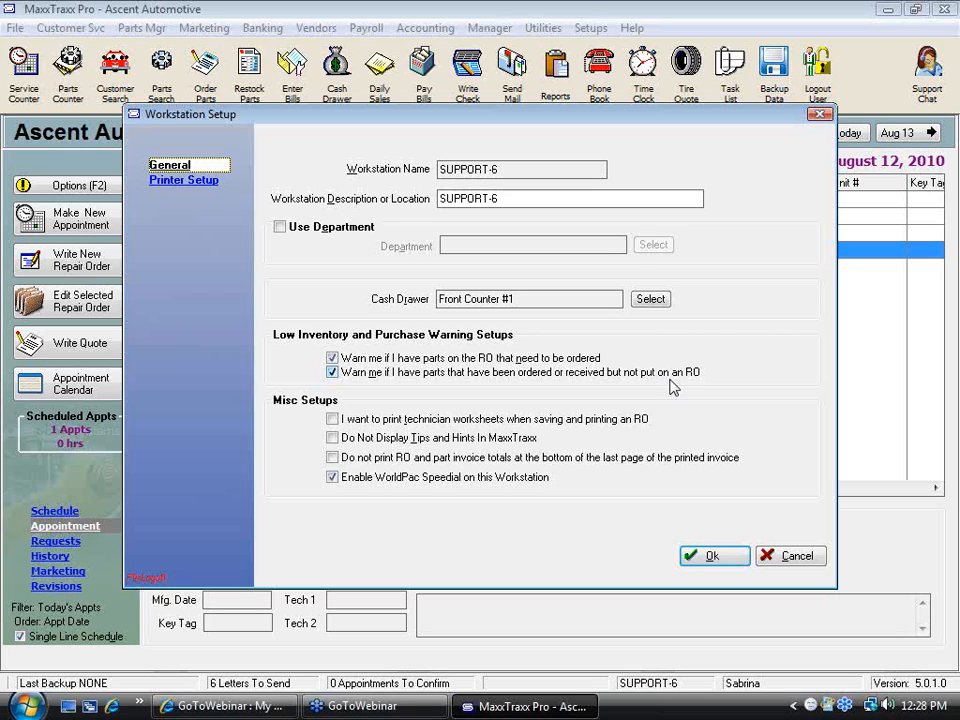
click(712, 557)
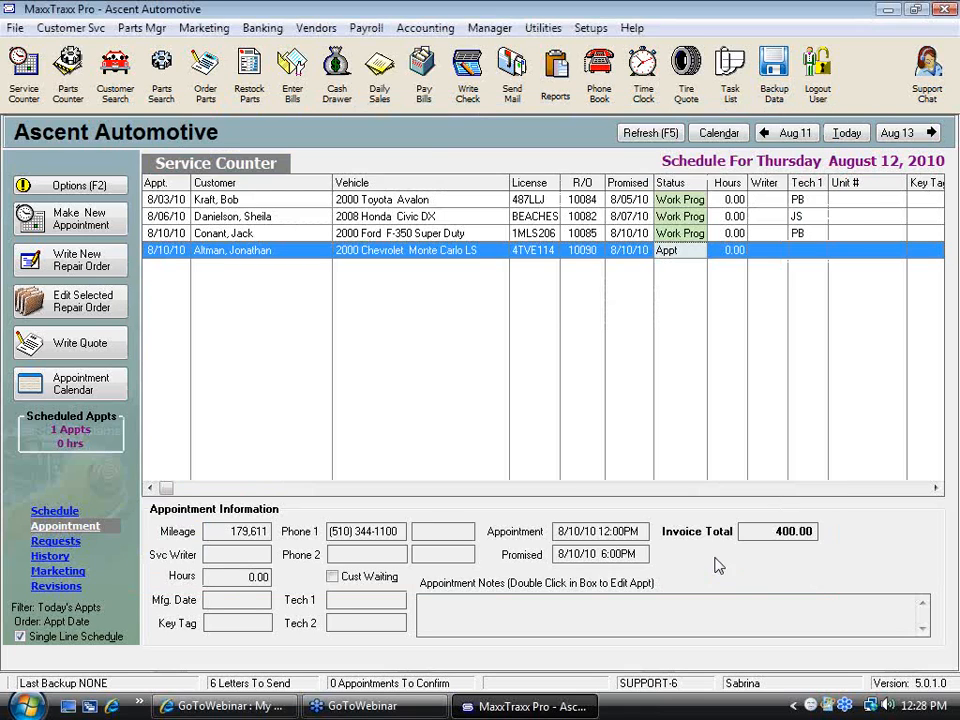
Open repair order 10090 for the 2000 Chevrolet Monte Carlo and select its Transmission - Inspection labor line
double_click(396, 252)
click(556, 460)
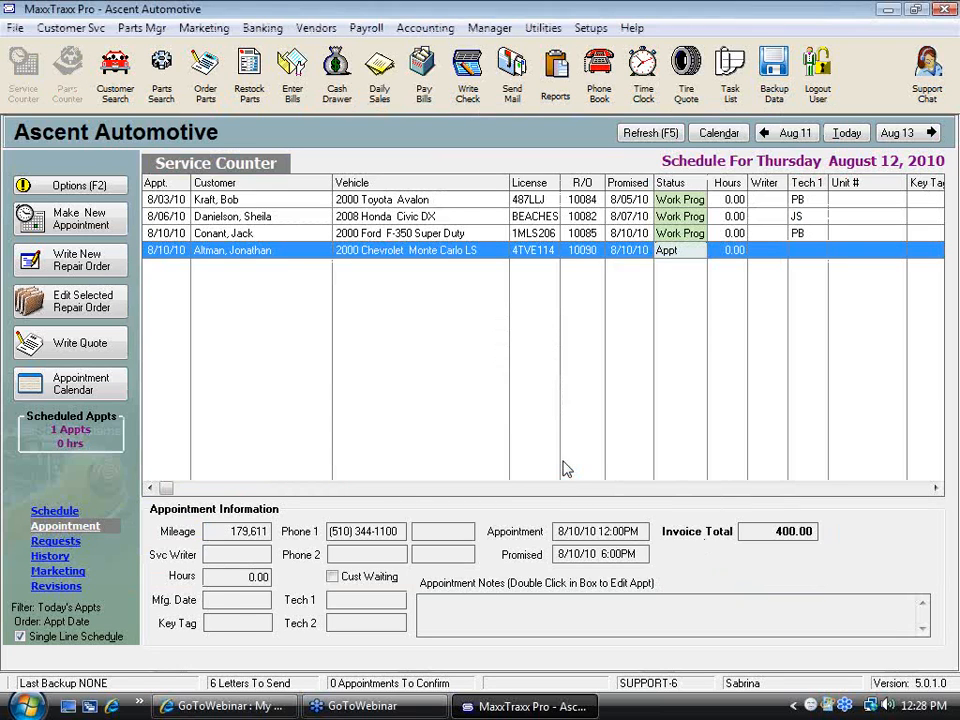
click(410, 258)
click(478, 504)
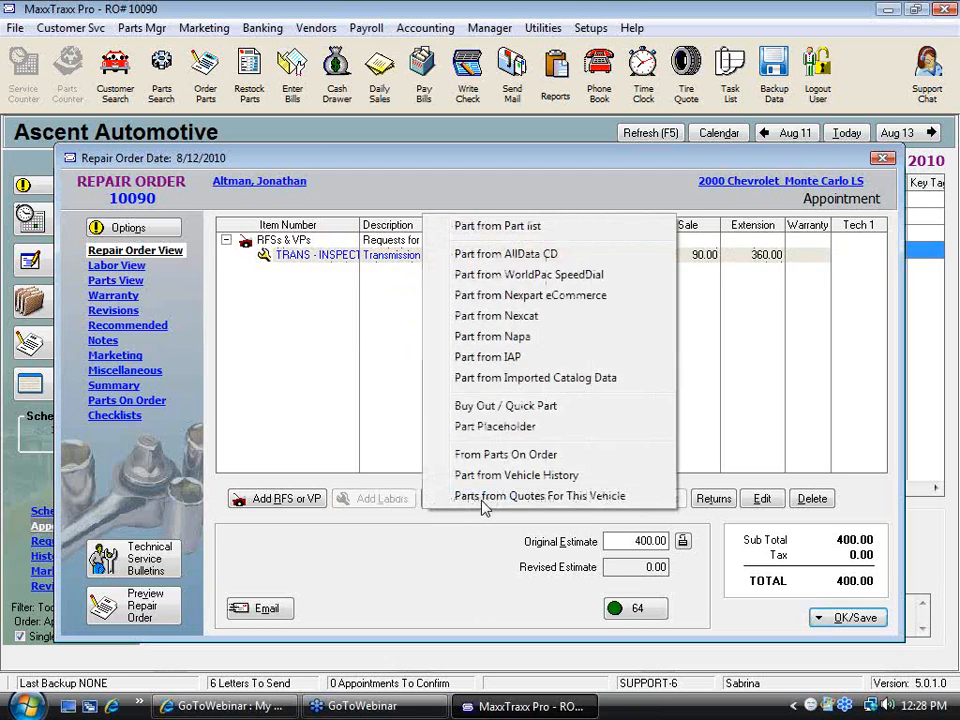
key(Escape)
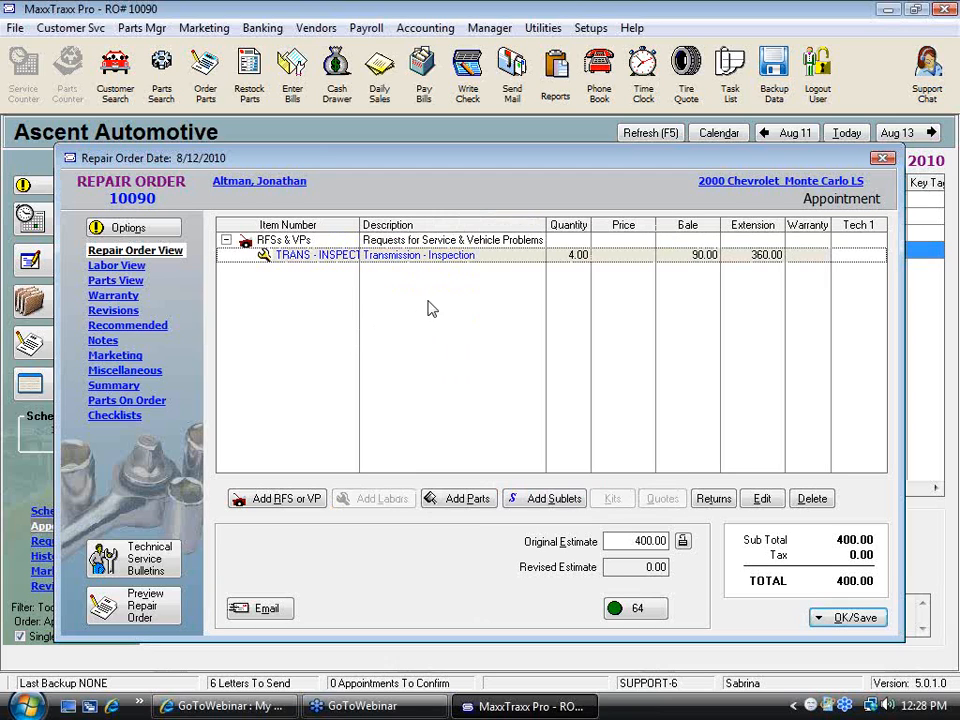
click(283, 242)
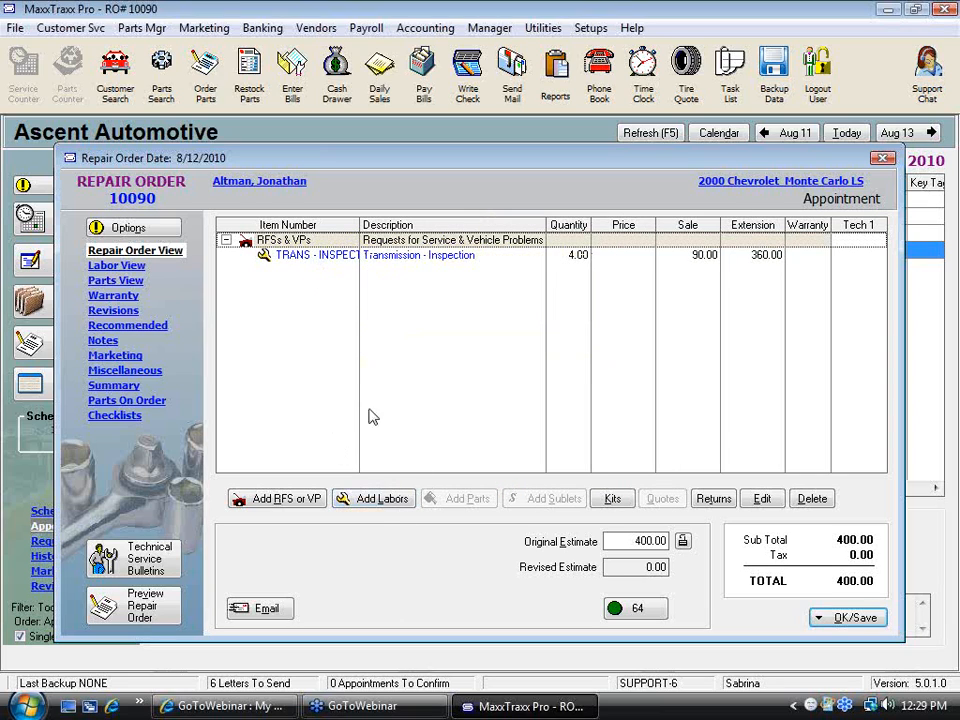
click(420, 257)
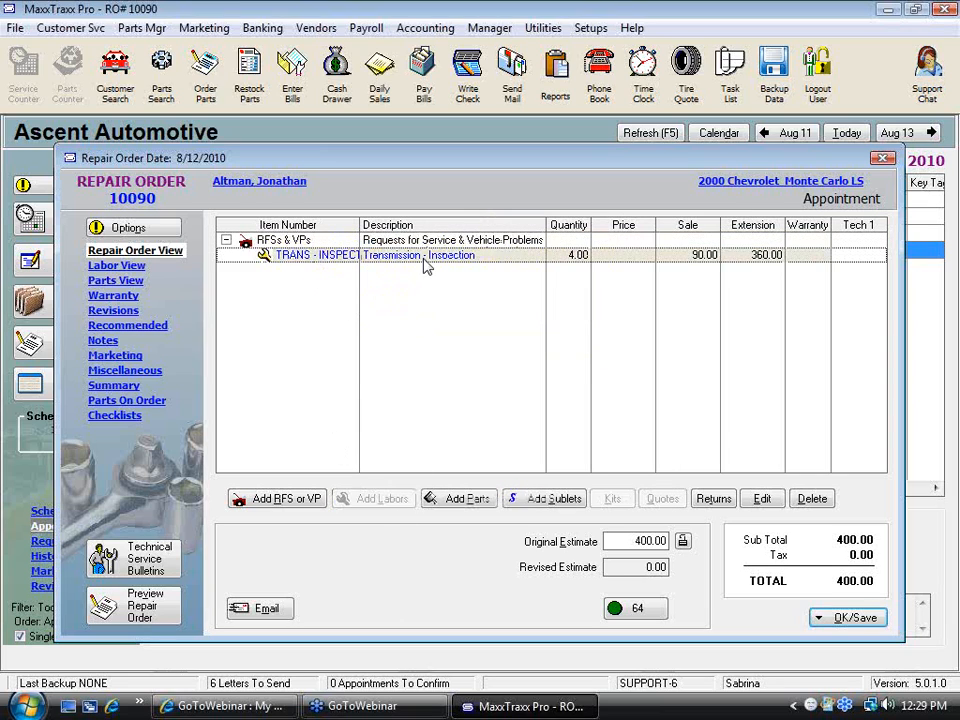
Add the Camshaft Seal part from the part list under the inspection labor, continuing without entering a cost
click(476, 506)
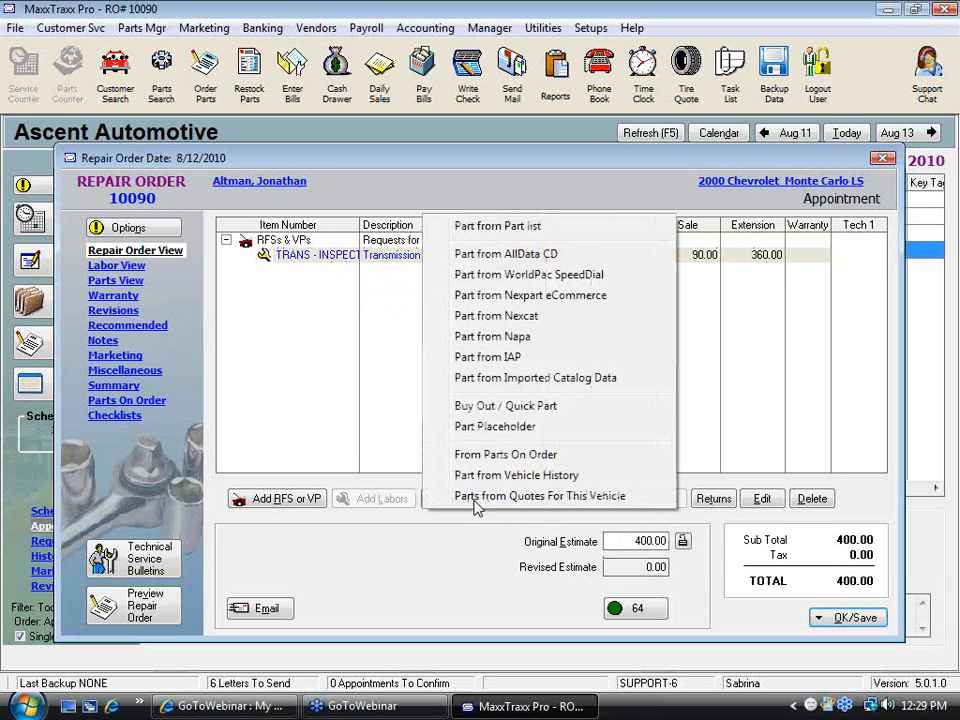
click(577, 235)
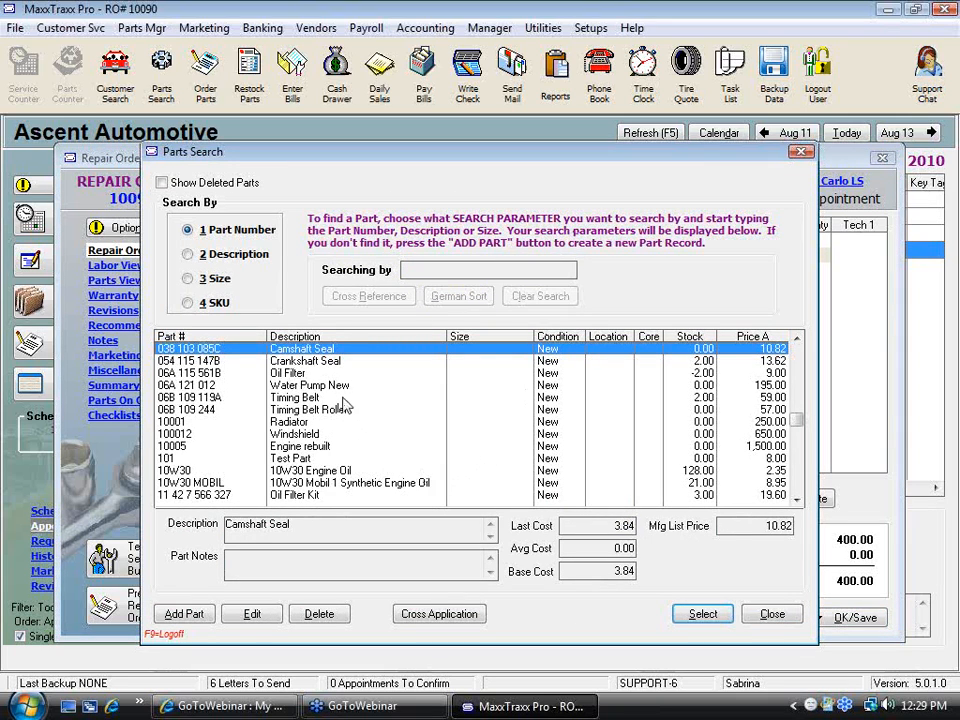
click(703, 614)
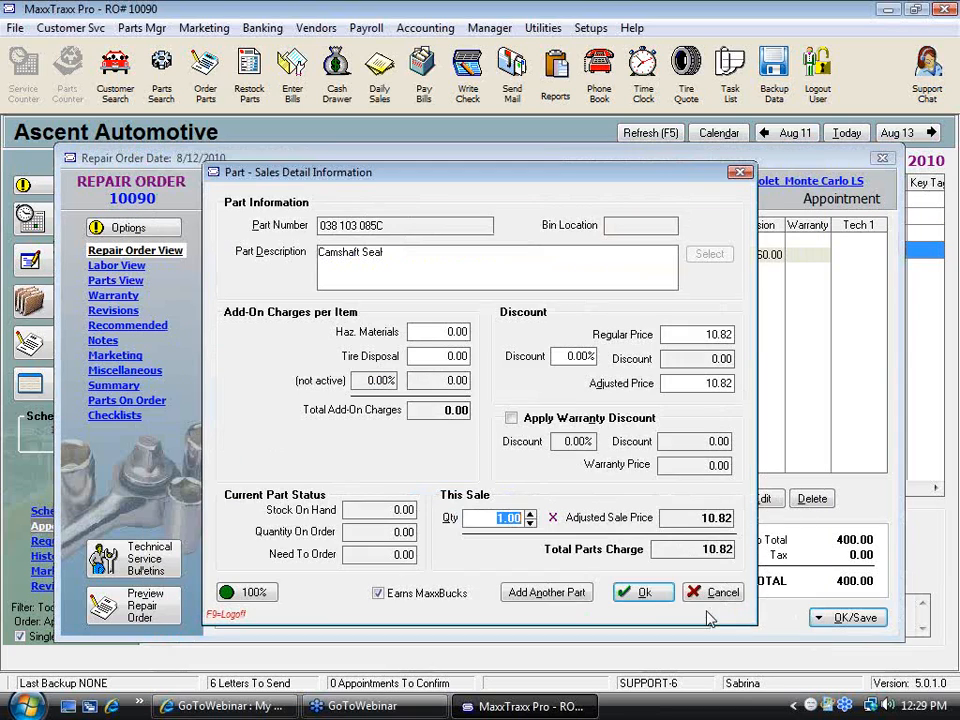
click(646, 594)
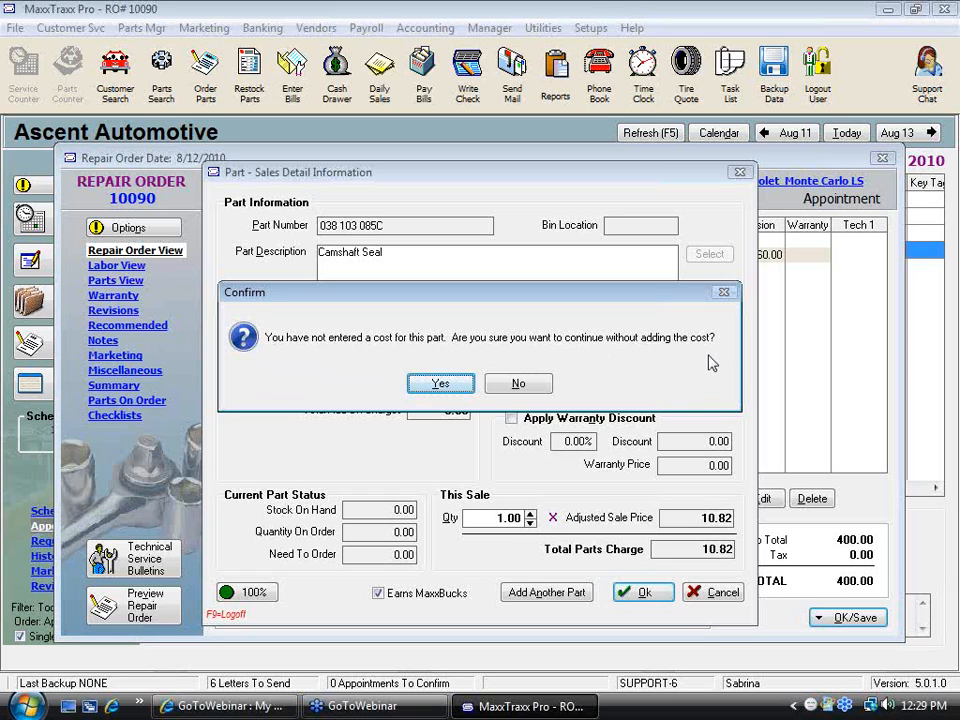
click(440, 385)
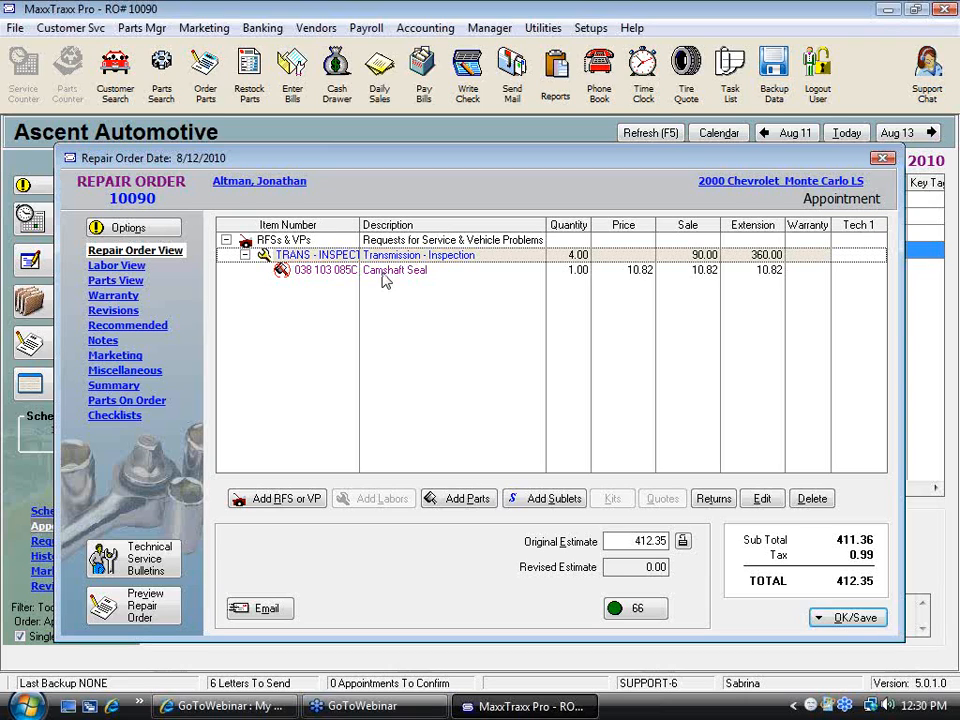
Save the repair order only, turning off the low-stock parts notice and exiting without ordering
click(855, 622)
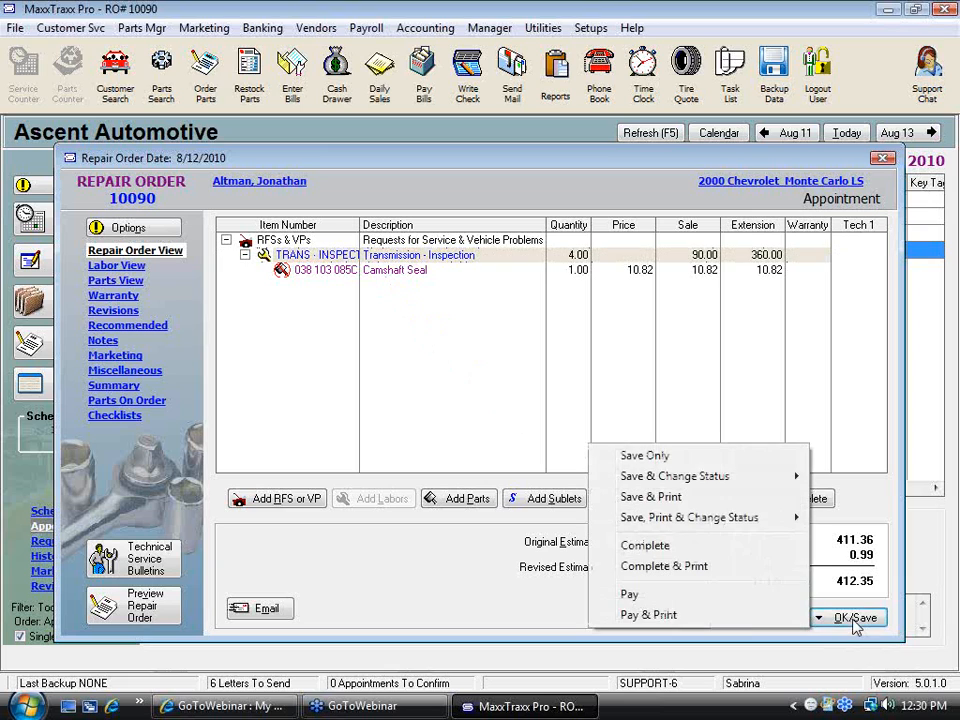
click(646, 456)
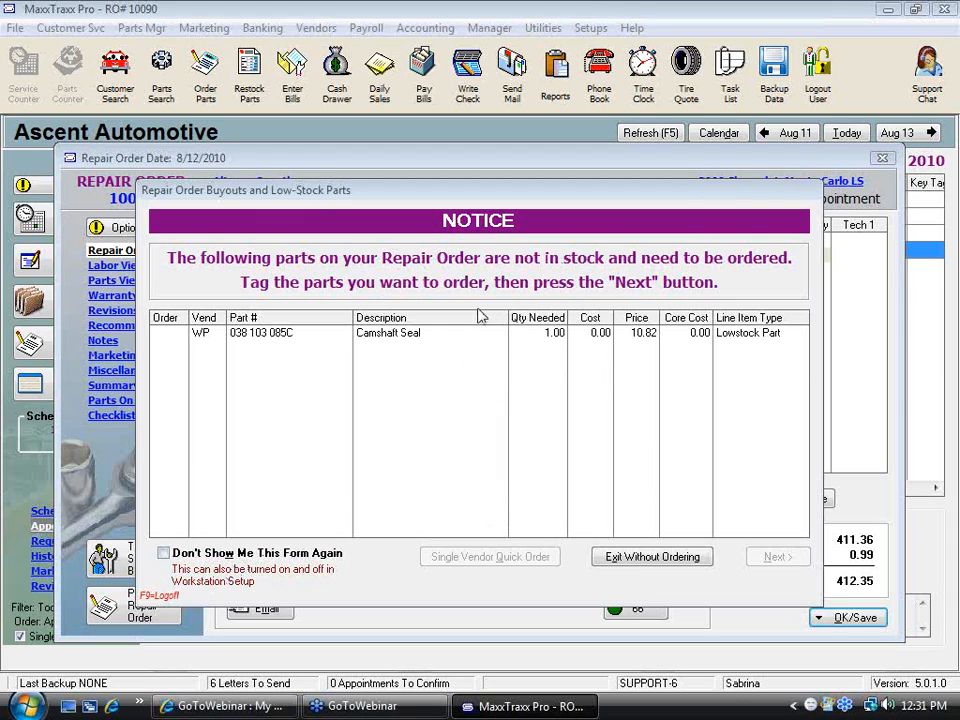
click(163, 555)
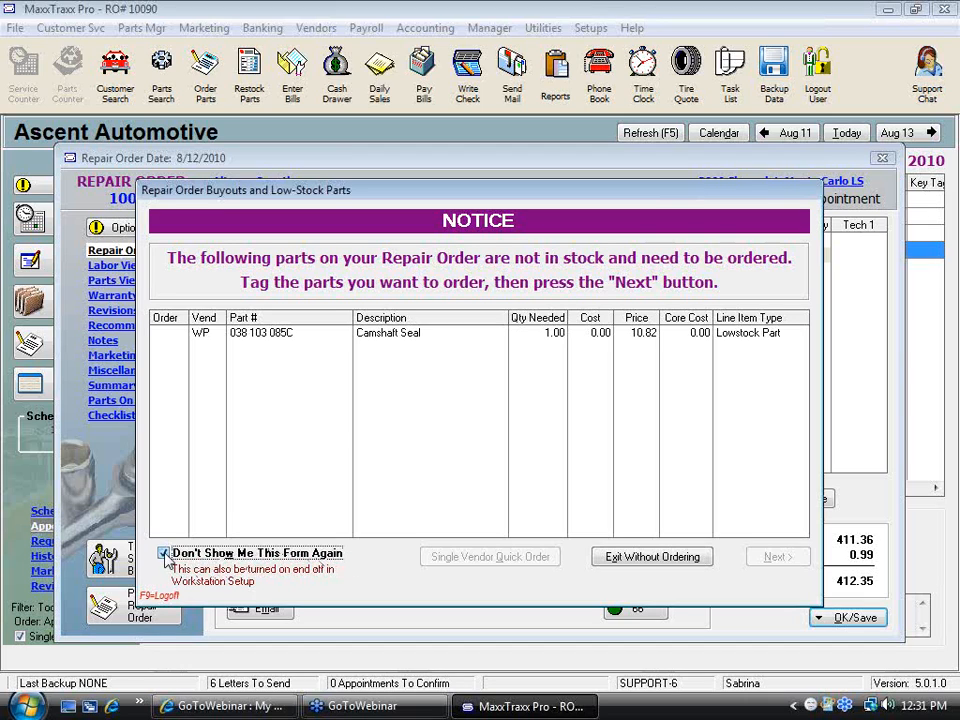
click(645, 562)
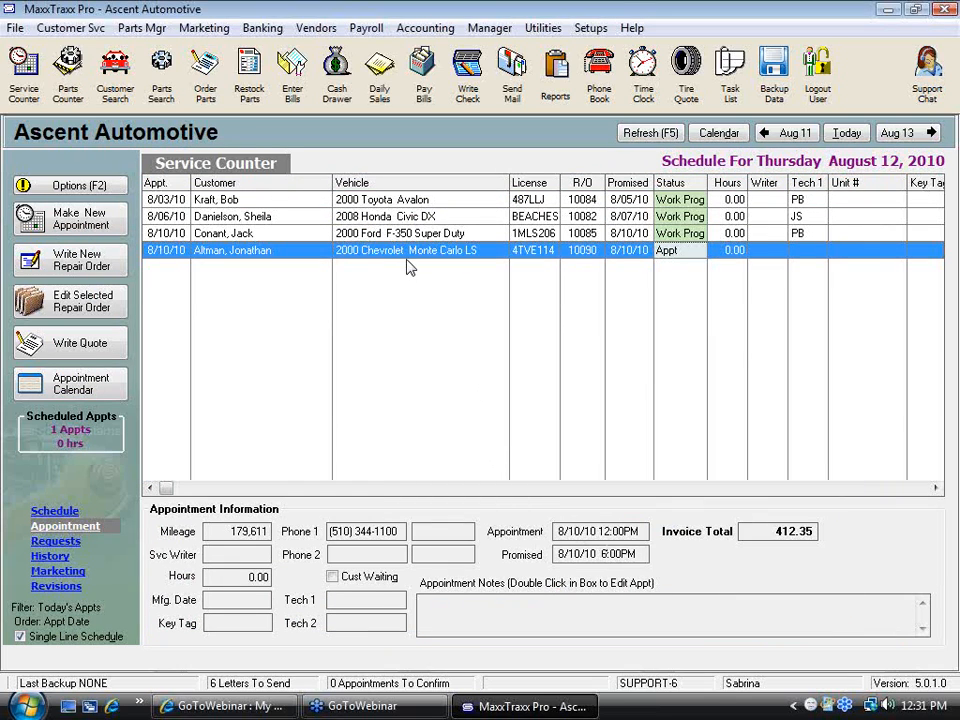
Reopen repair order 10090 and save it again only, without changing anything
double_click(416, 258)
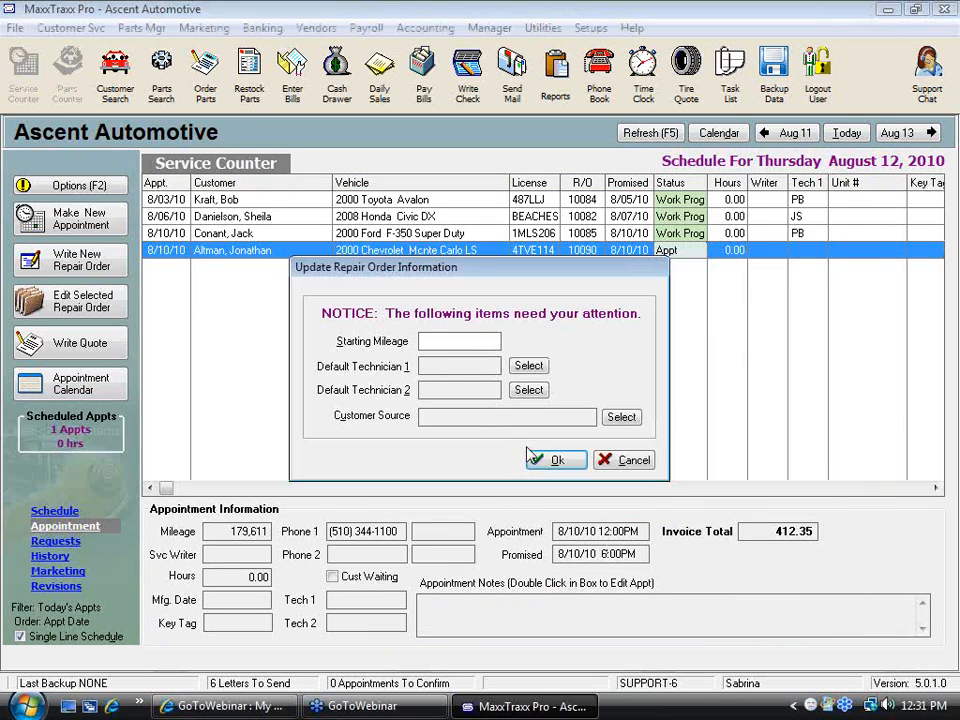
click(560, 462)
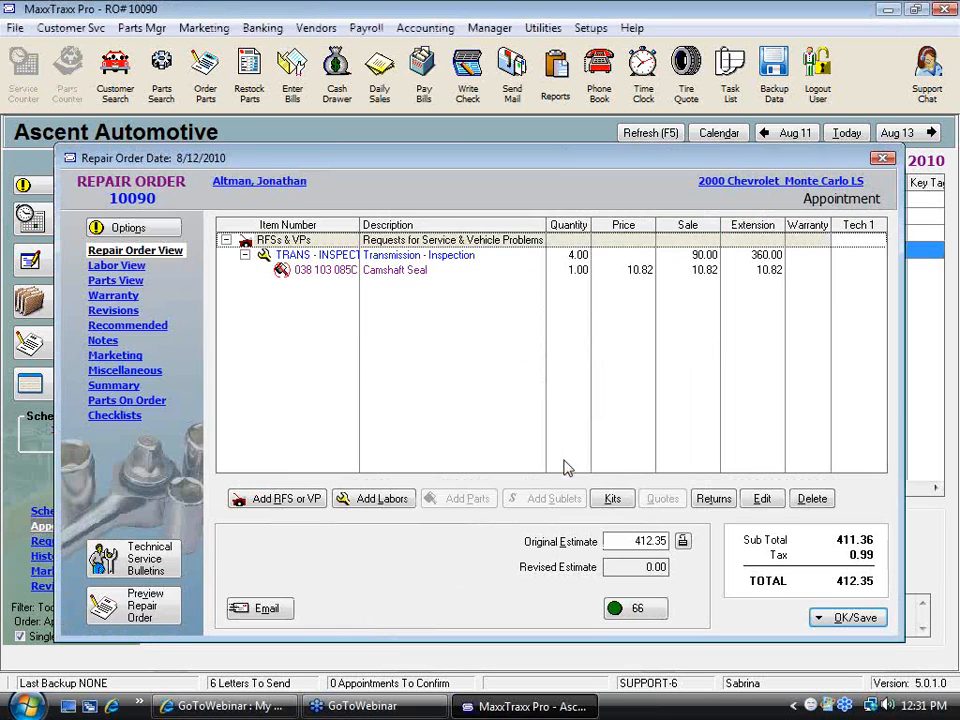
click(847, 625)
click(650, 456)
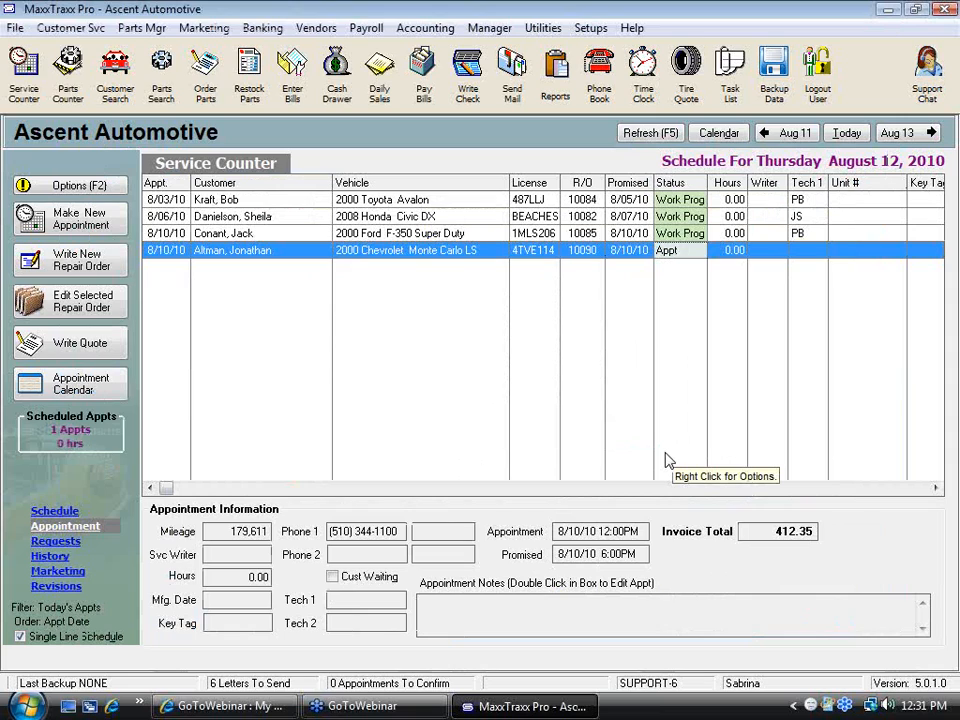
Turn this workstation's warning for parts on the RO that need to be ordered back on
click(592, 29)
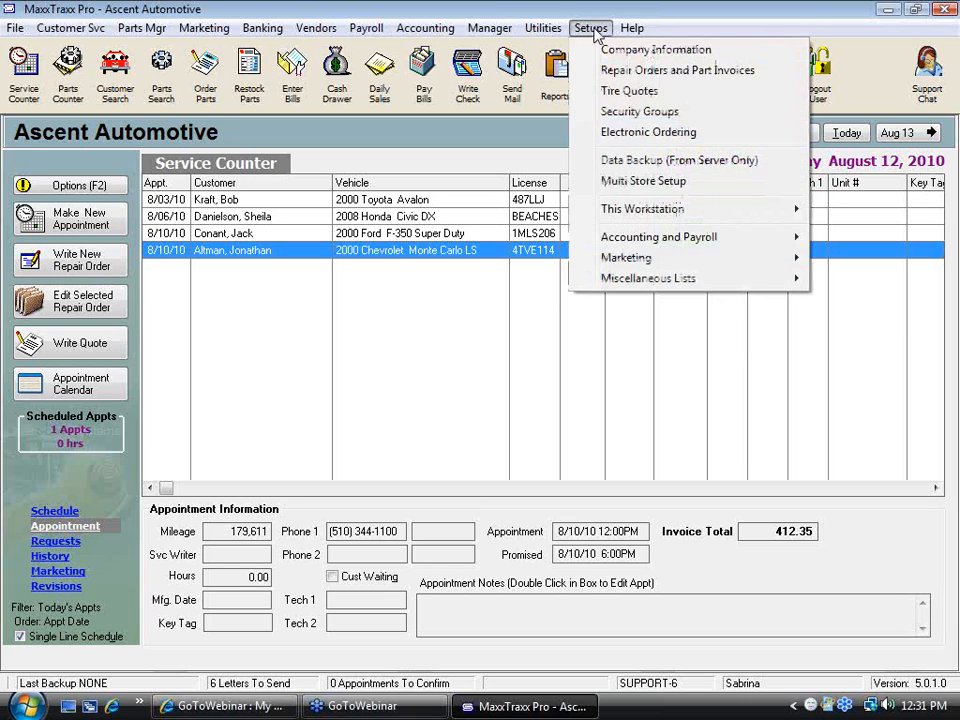
mouse_move(631, 217)
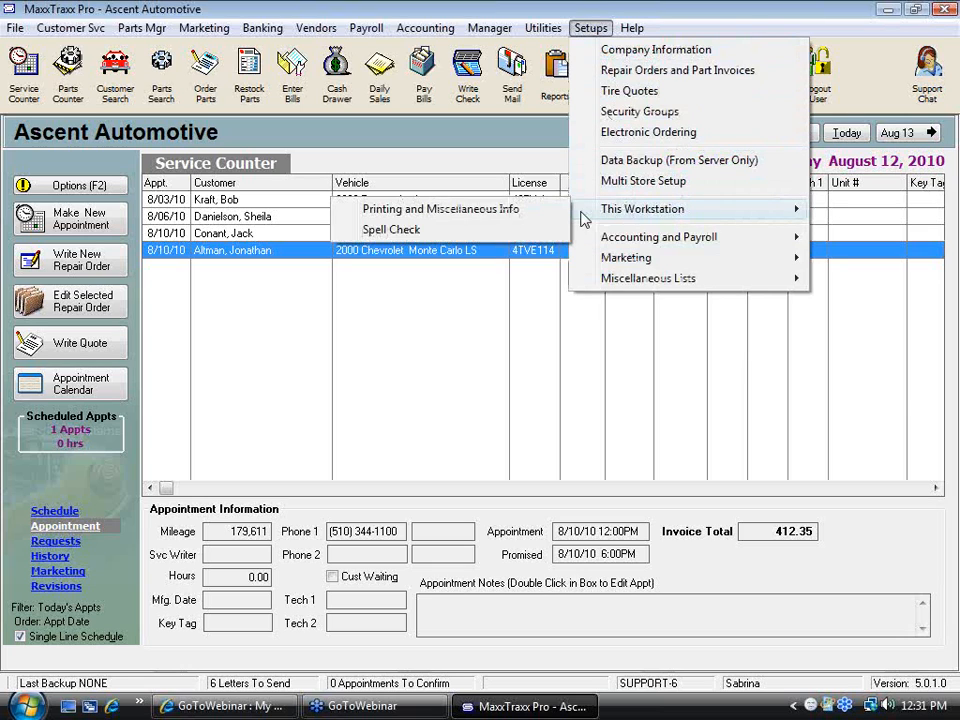
click(438, 211)
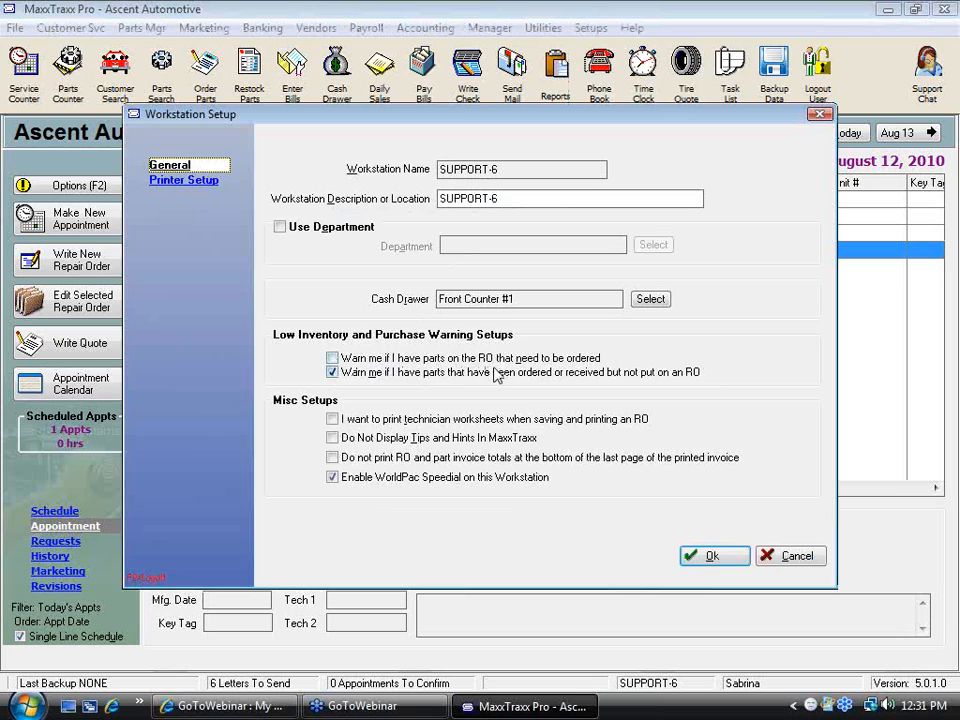
click(333, 358)
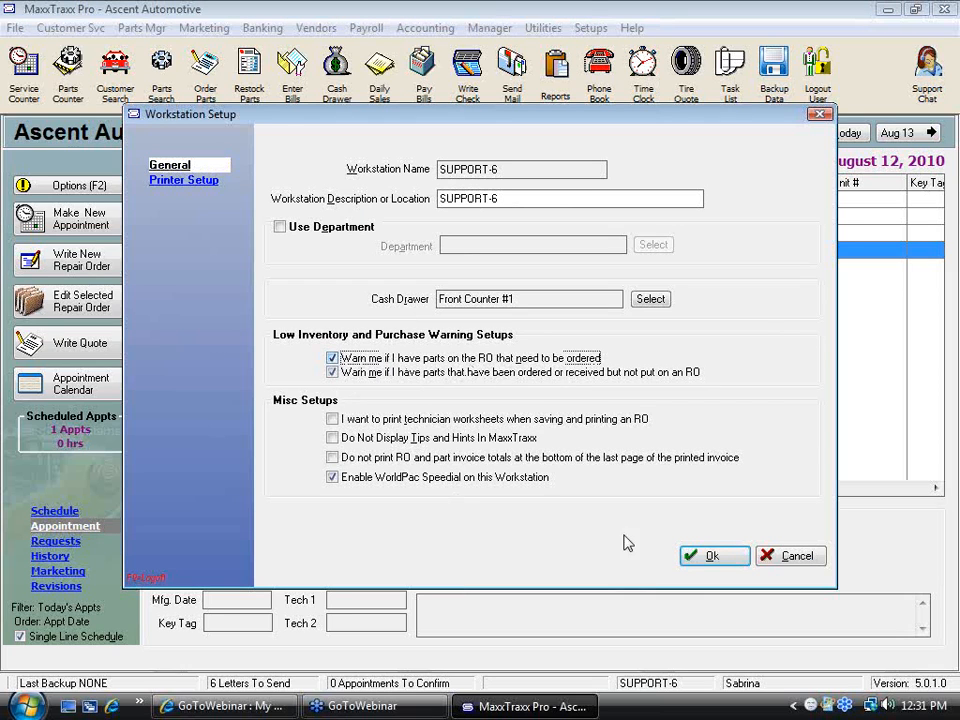
click(707, 555)
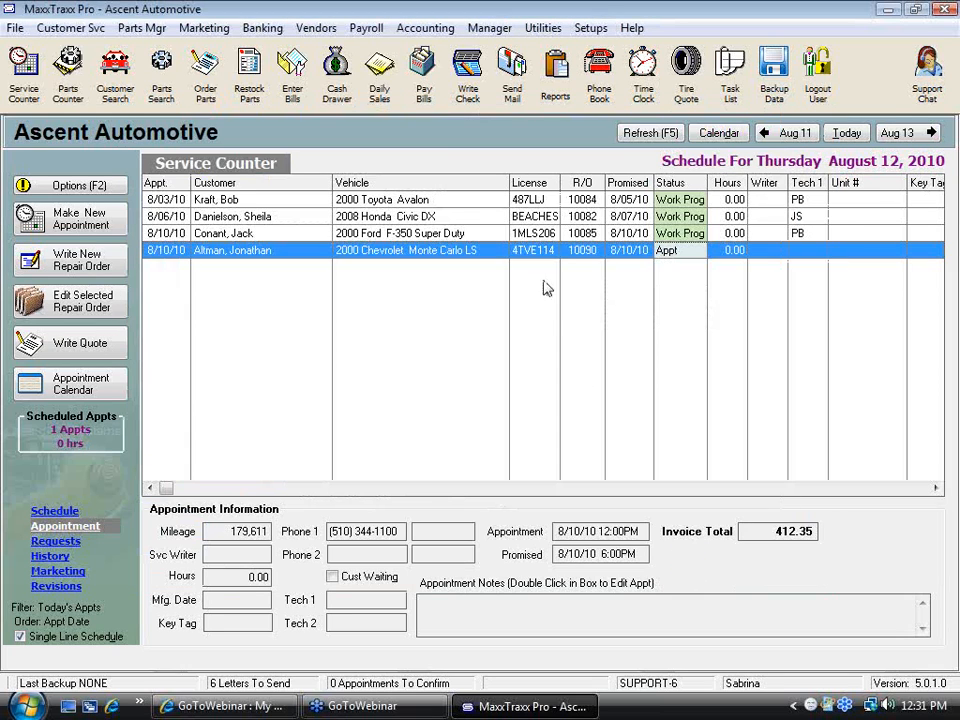
Reopen repair order 10090 for the Chevrolet Monte Carlo and choose to save it only
double_click(466, 252)
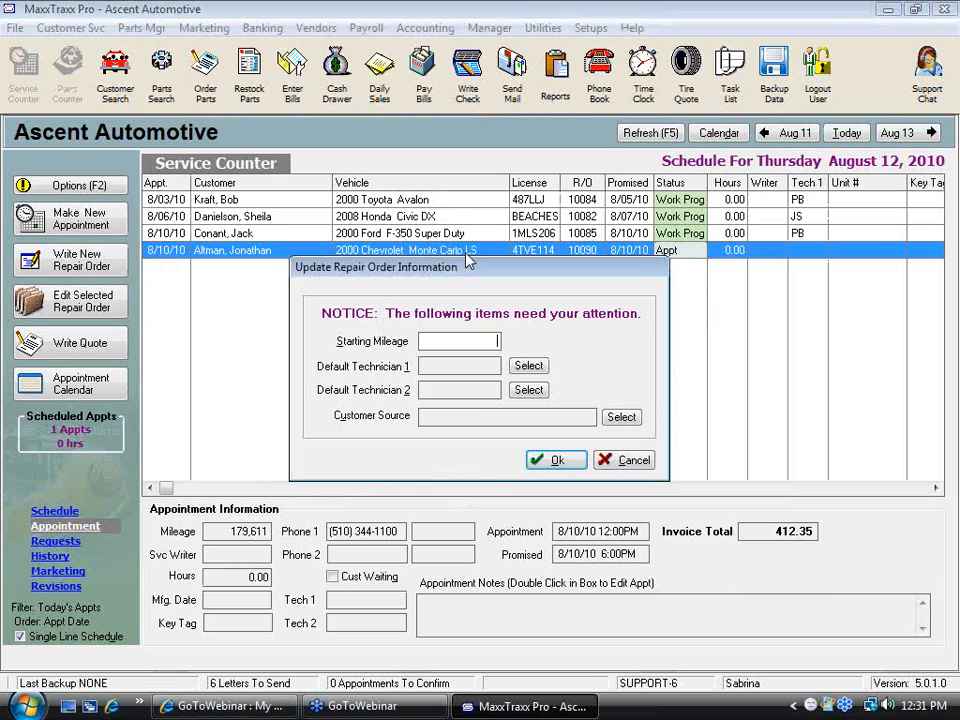
click(553, 460)
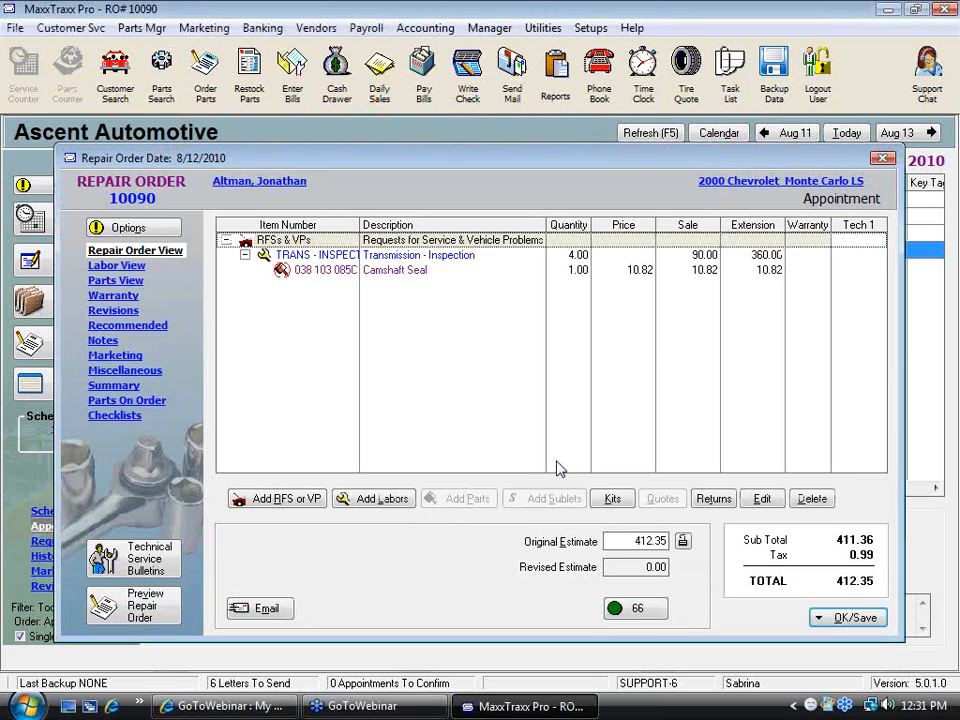
click(818, 617)
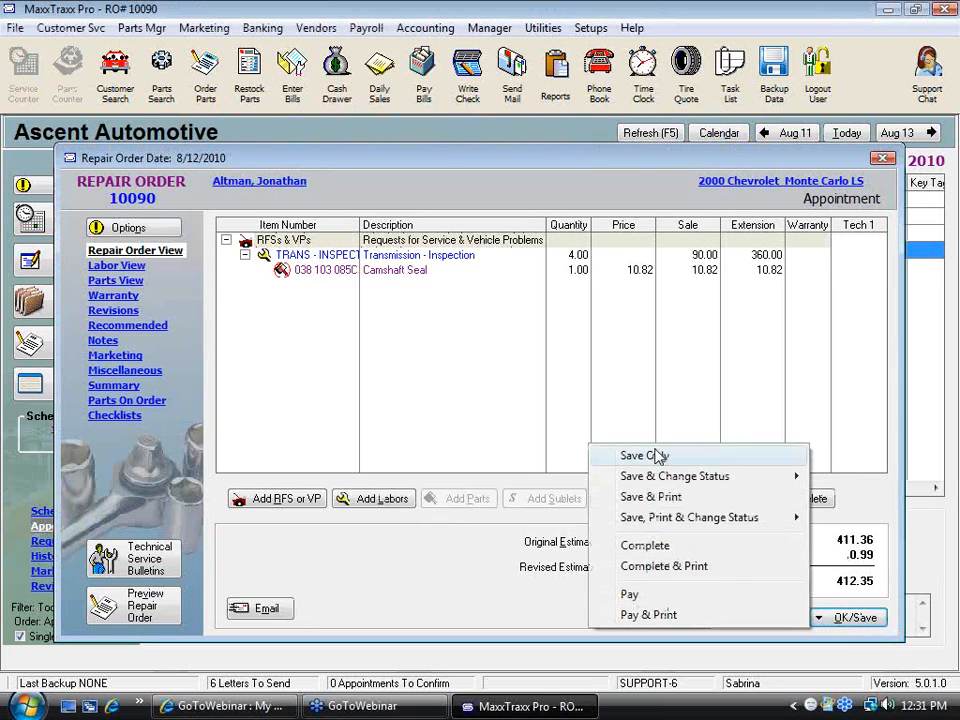
click(656, 455)
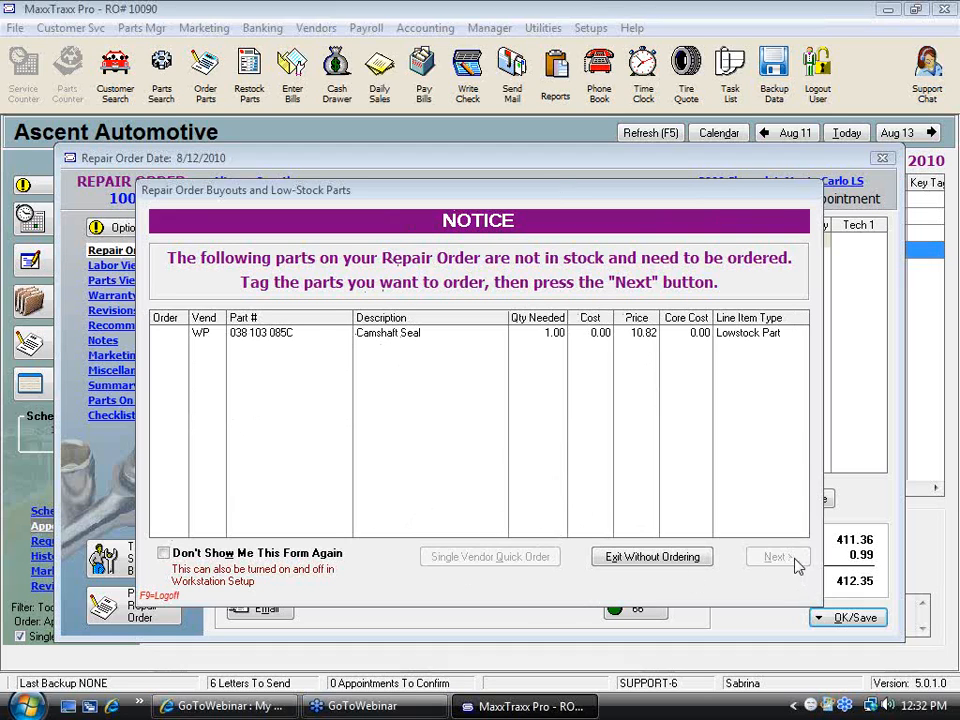
Tag the Camshaft Seal for ordering in the low-stock parts notice and continue
click(160, 336)
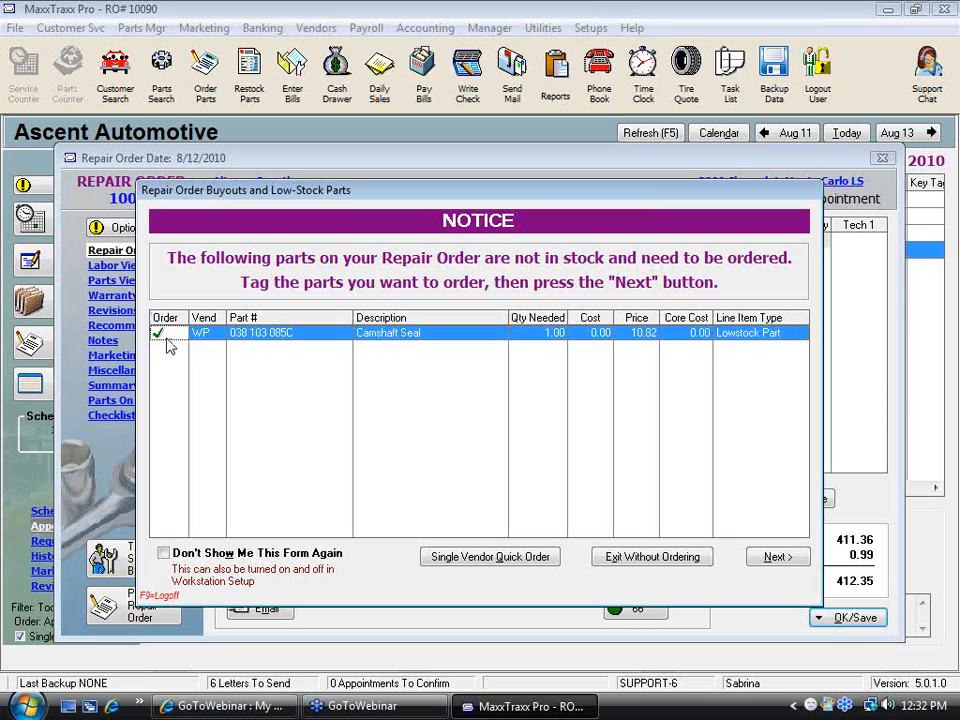
click(160, 335)
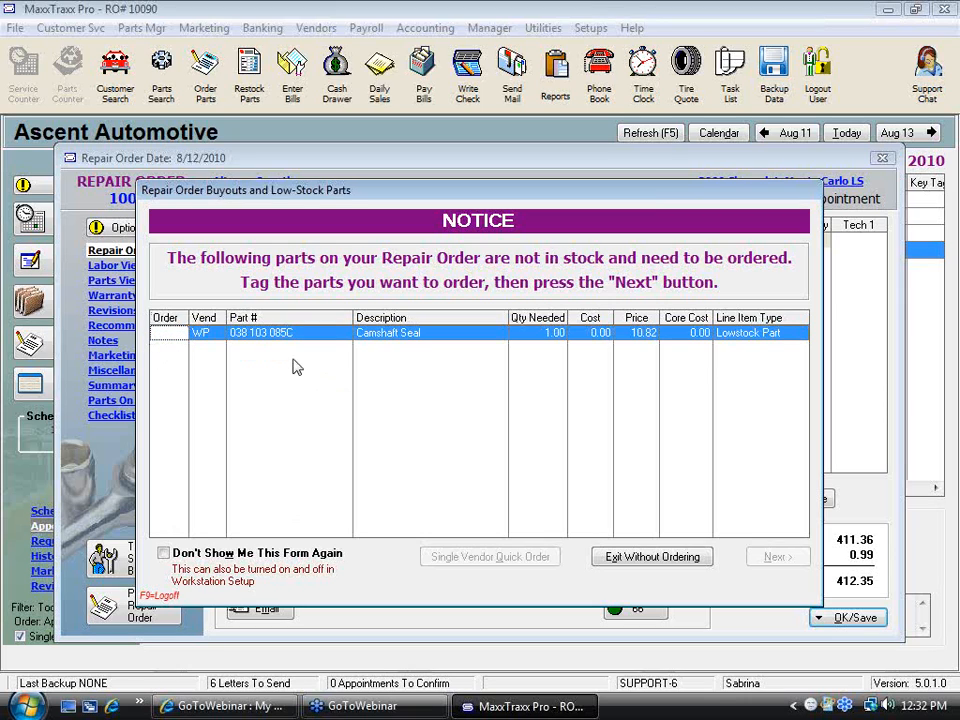
click(165, 337)
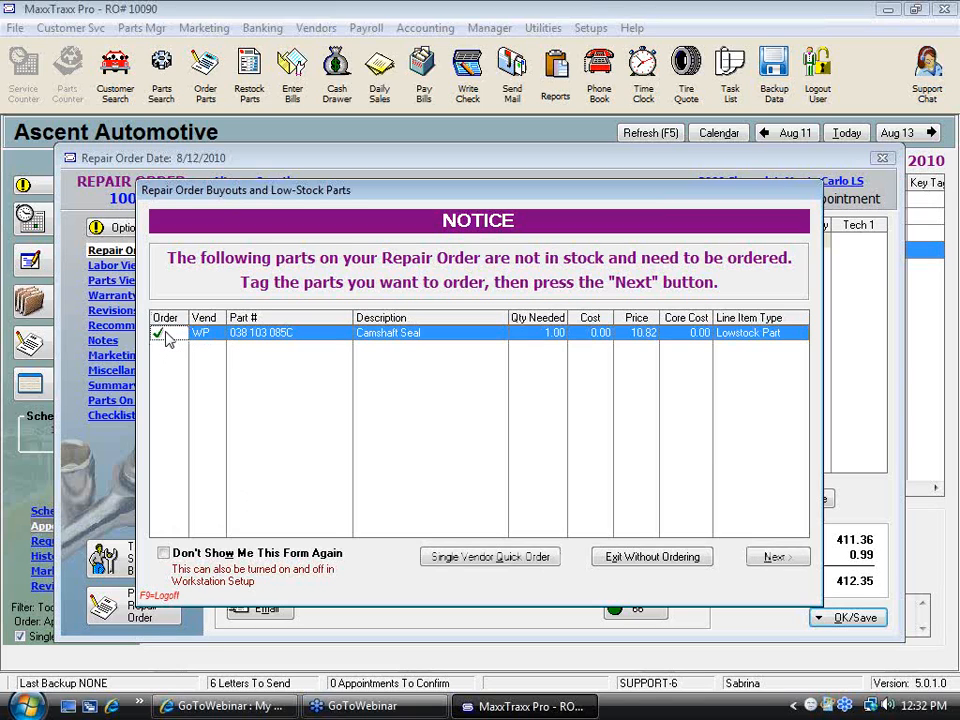
click(164, 334)
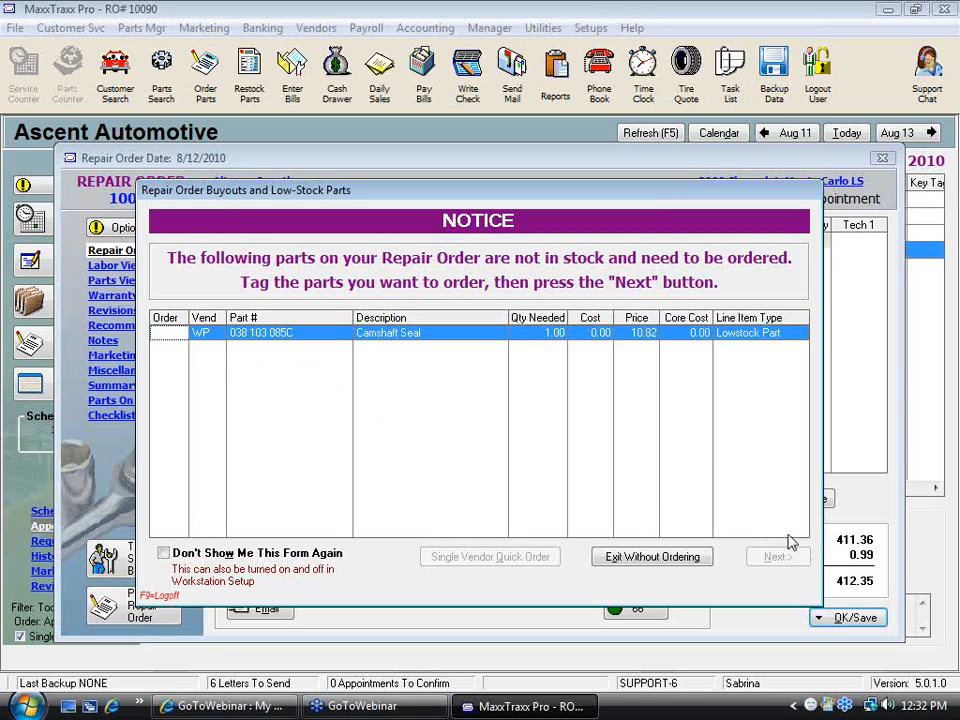
click(165, 337)
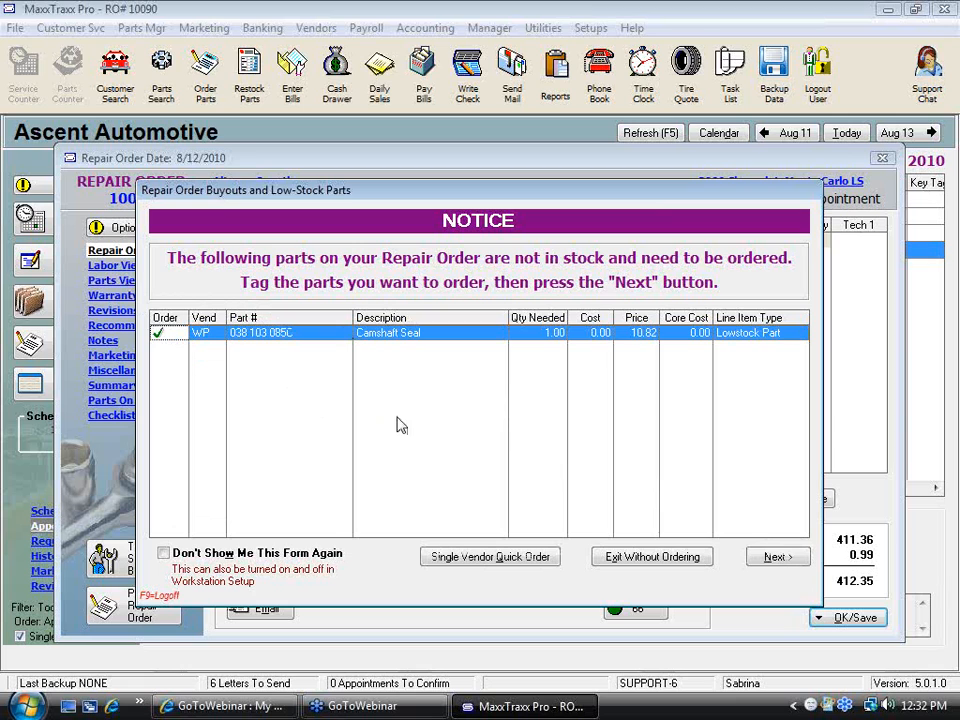
click(779, 558)
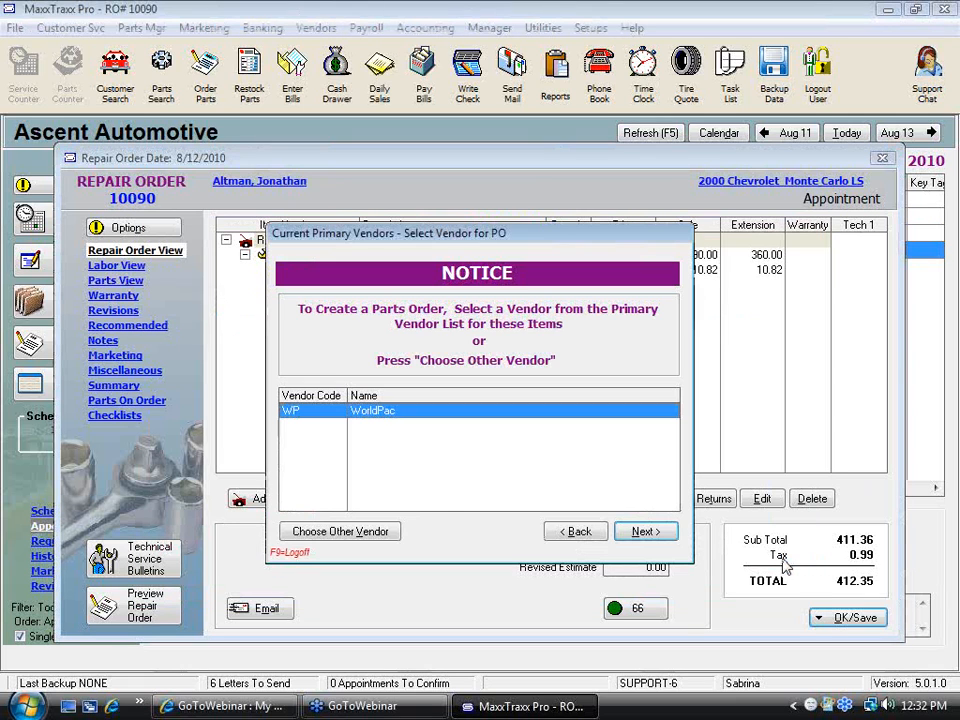
Pick Napa Auto Parts as another vendor, create a new parts order for the seal, and save the open PO
click(343, 536)
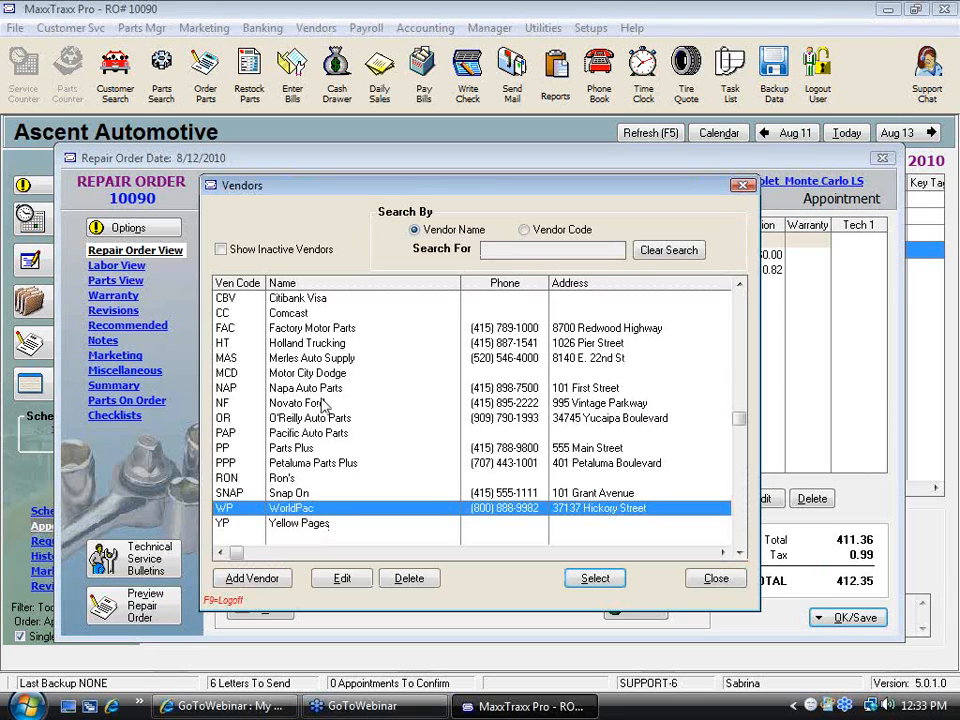
click(327, 390)
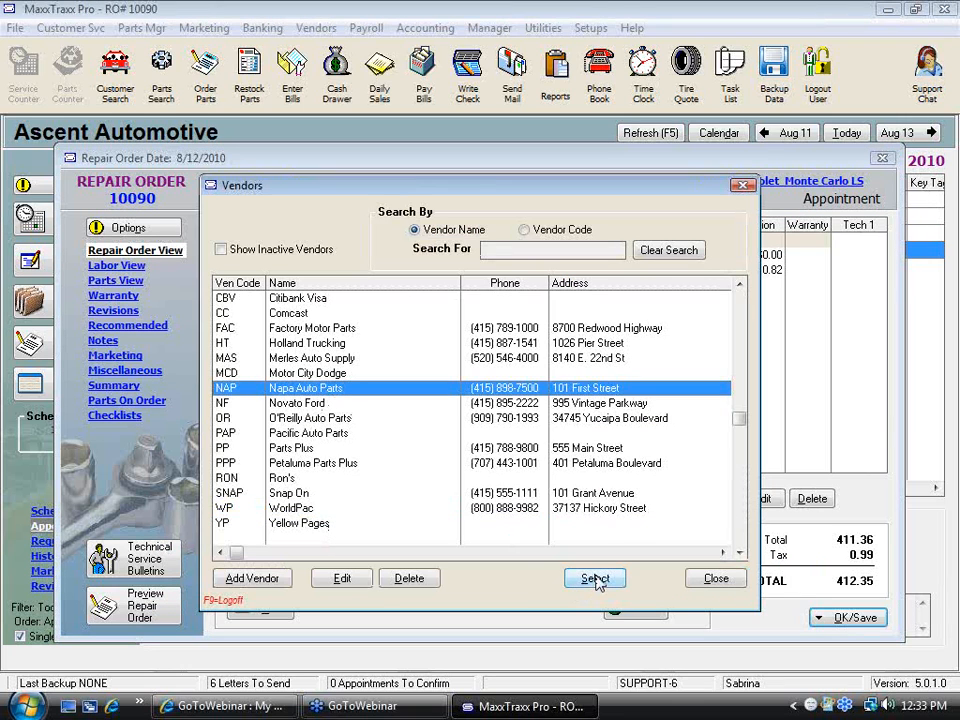
double_click(347, 392)
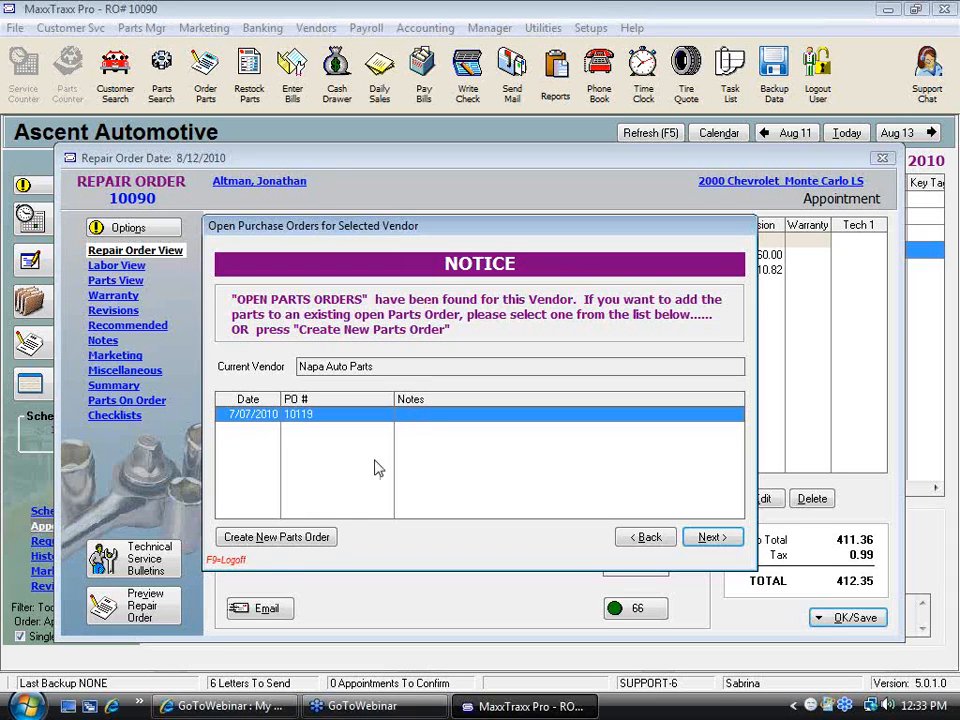
click(268, 538)
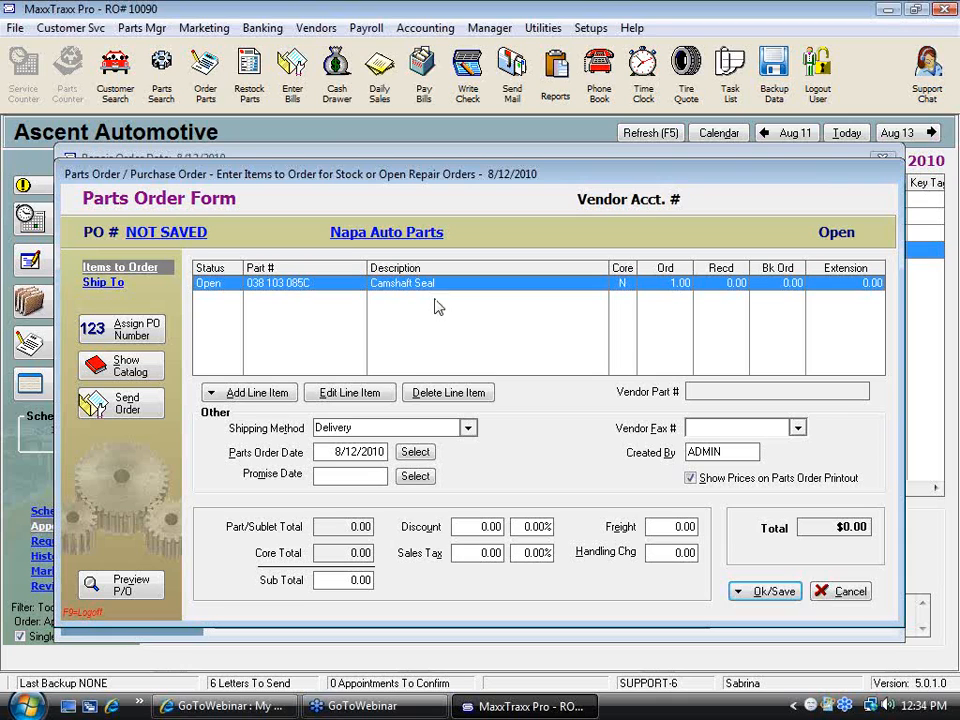
click(784, 593)
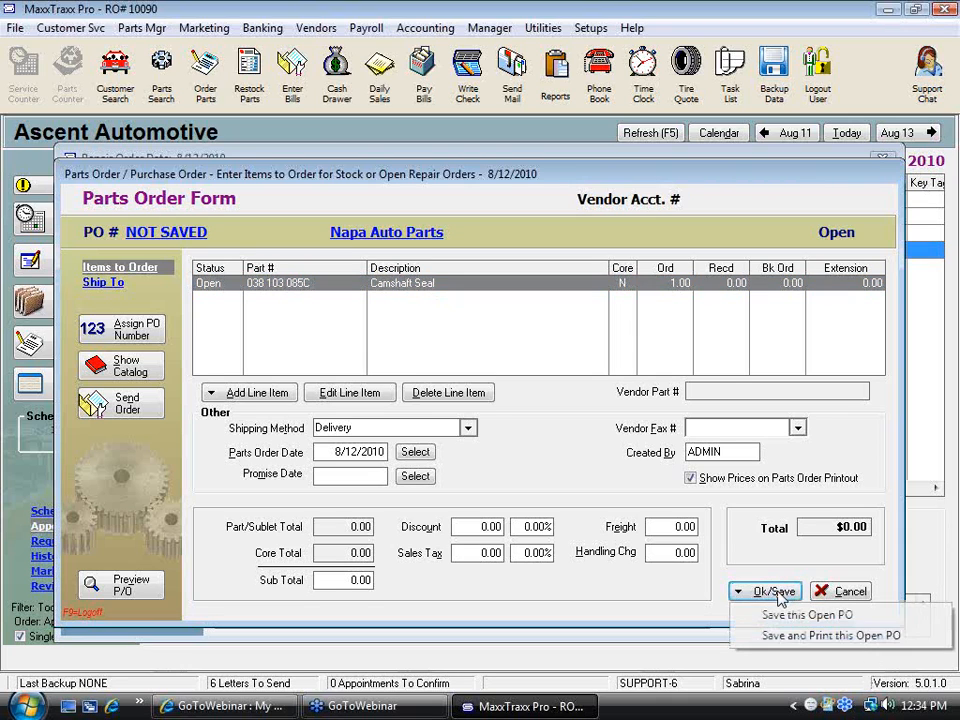
click(803, 616)
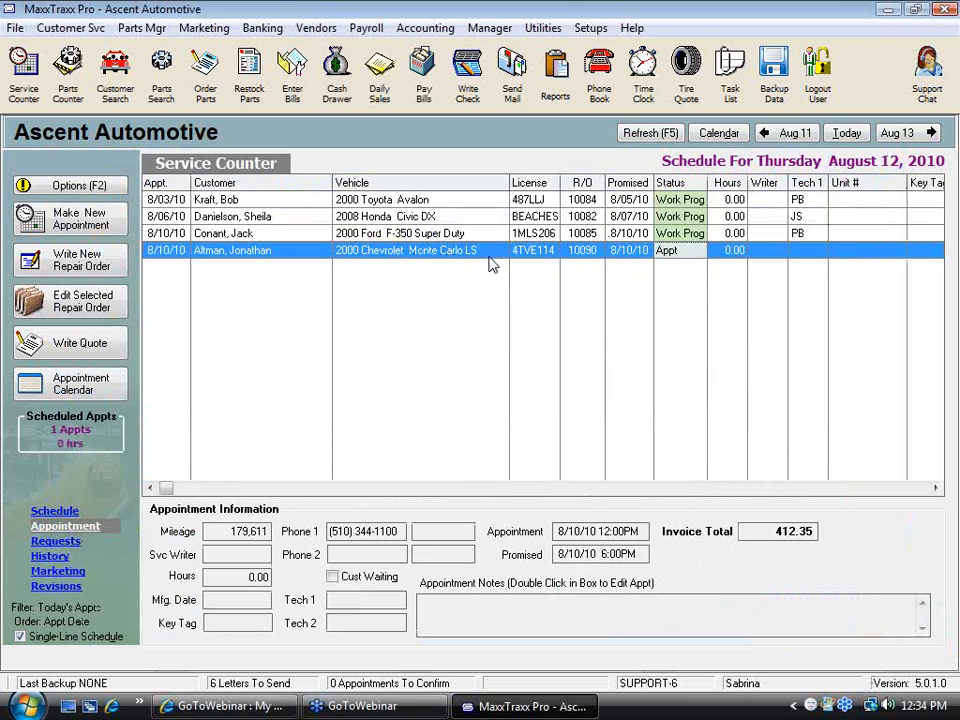
Open repair order 10085 for the Ford F-350 and add Test Part 101 from the part list under the alignment labor
click(380, 233)
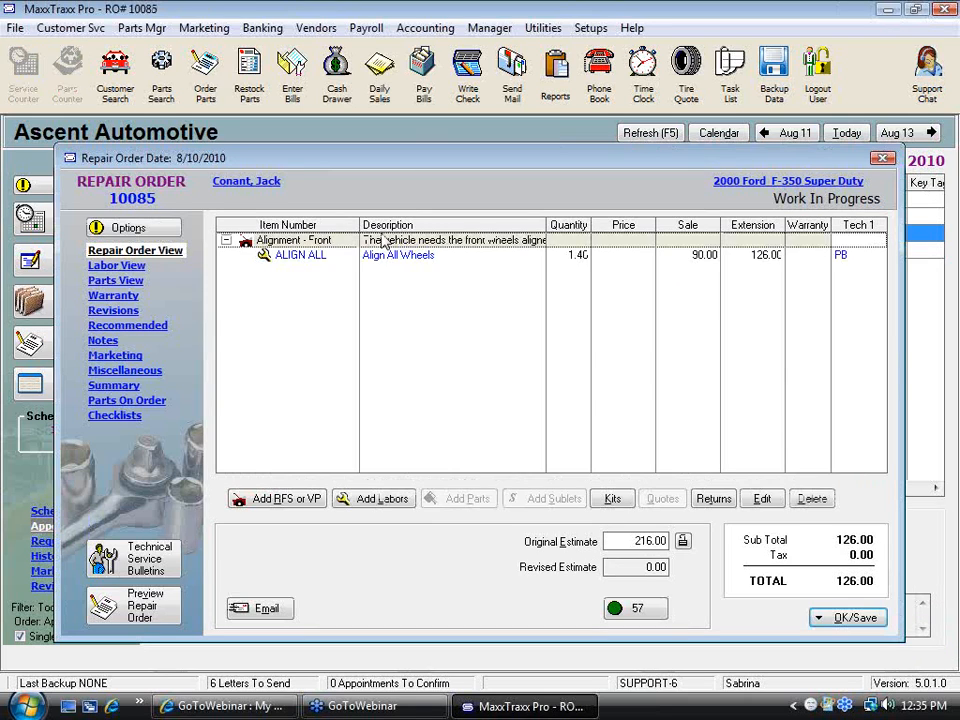
click(462, 502)
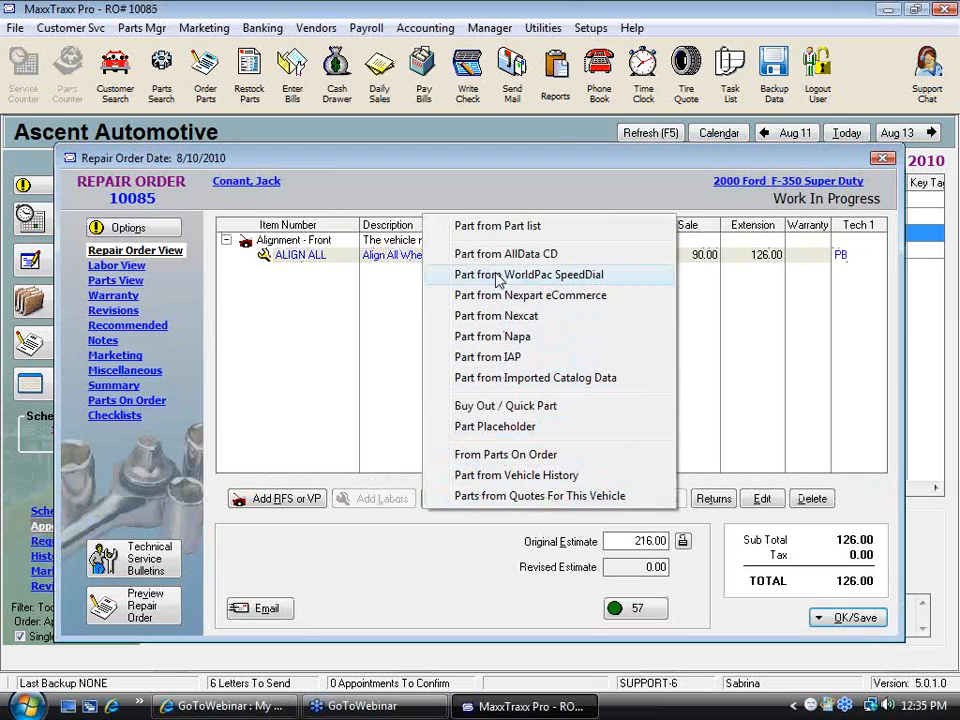
click(502, 224)
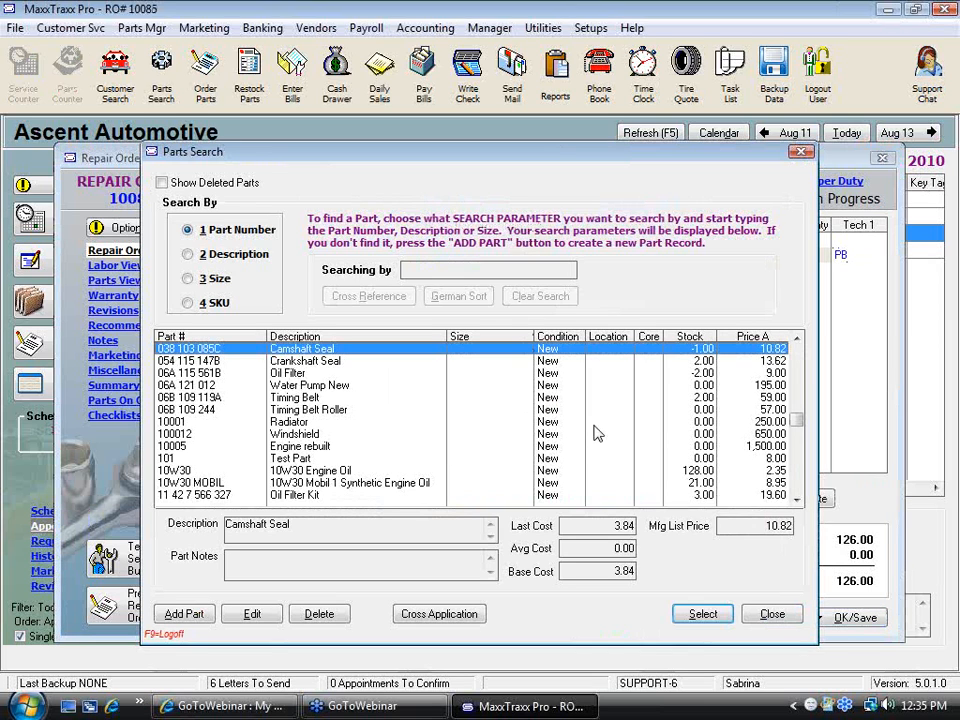
click(297, 460)
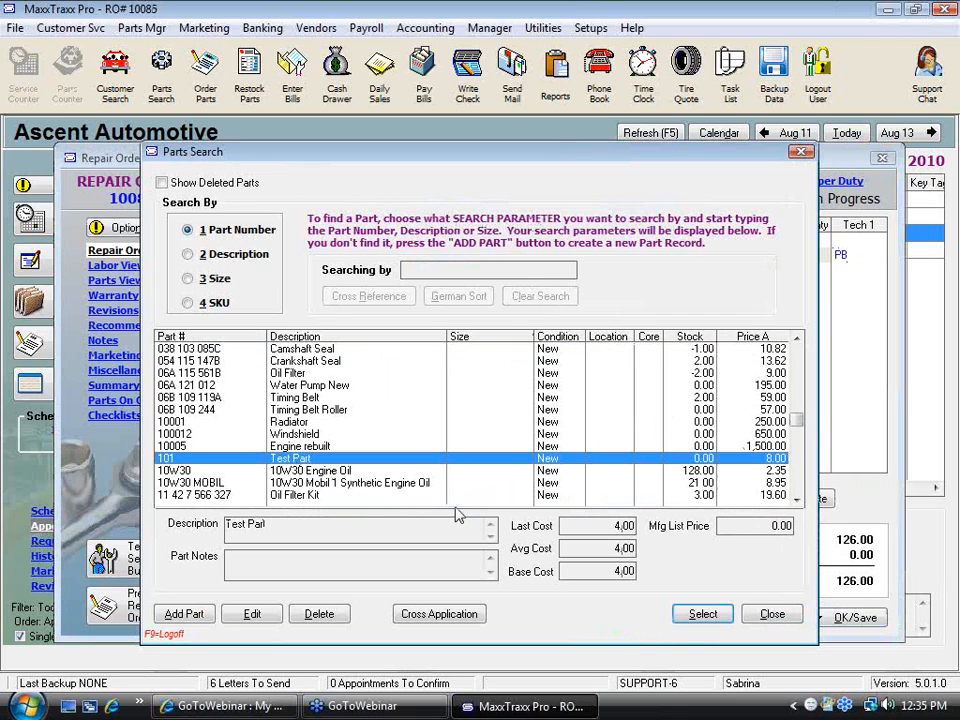
click(713, 619)
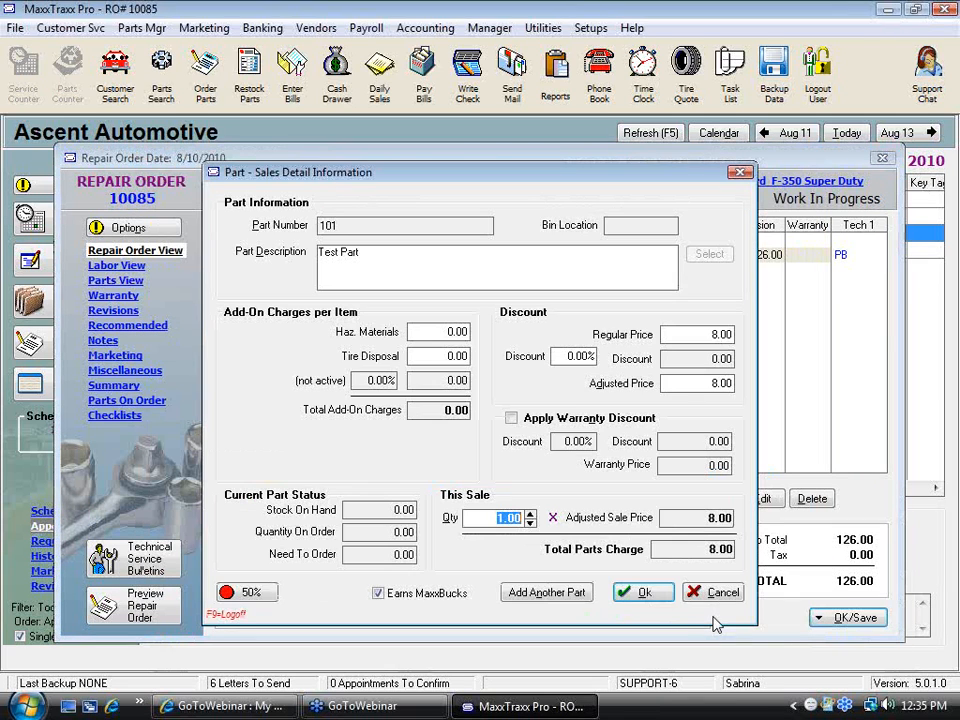
click(643, 593)
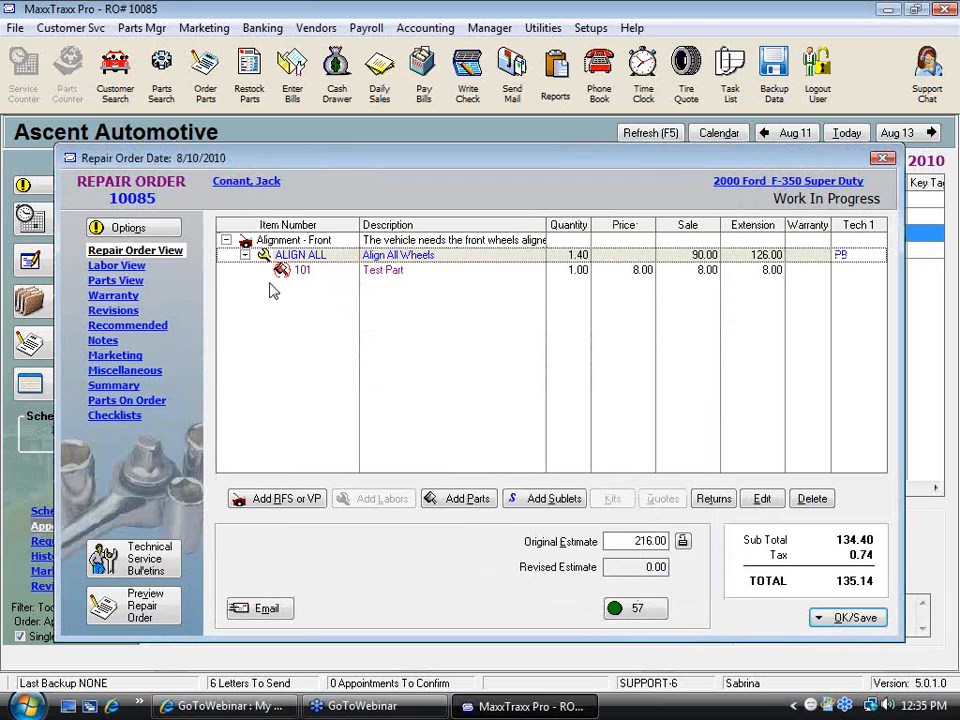
Save the repair order only and tag Test Part for ordering in the low-stock notice
click(853, 625)
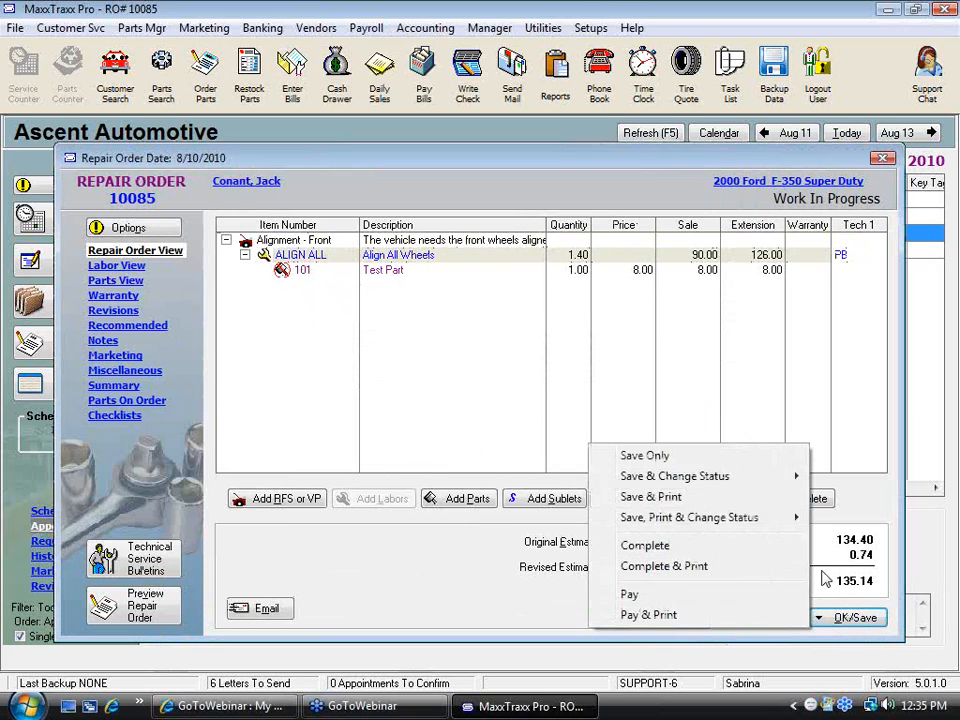
click(656, 455)
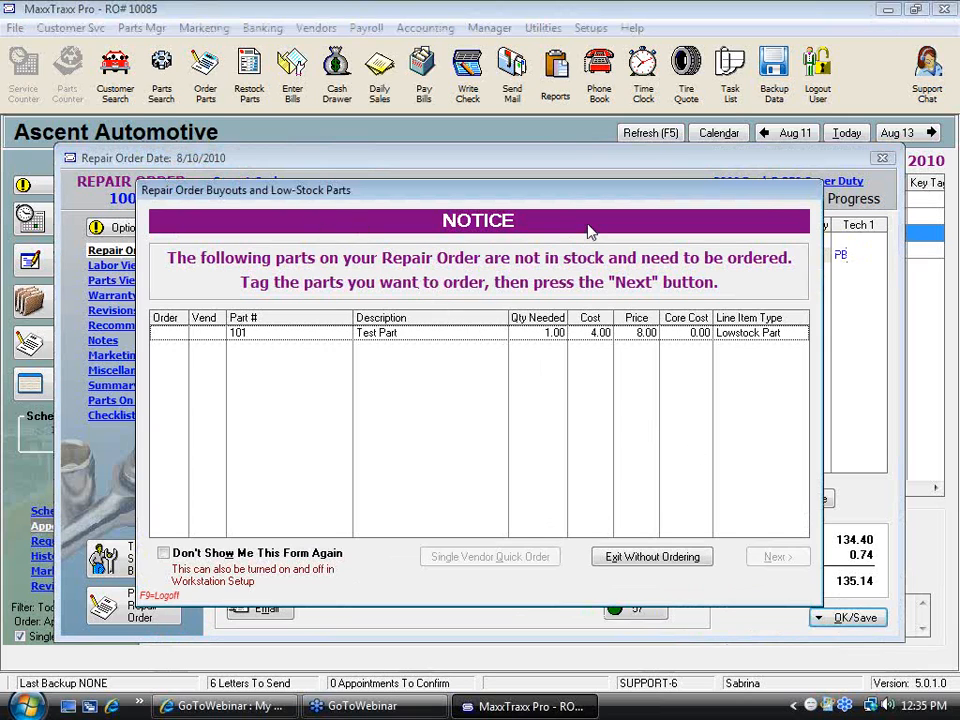
click(162, 334)
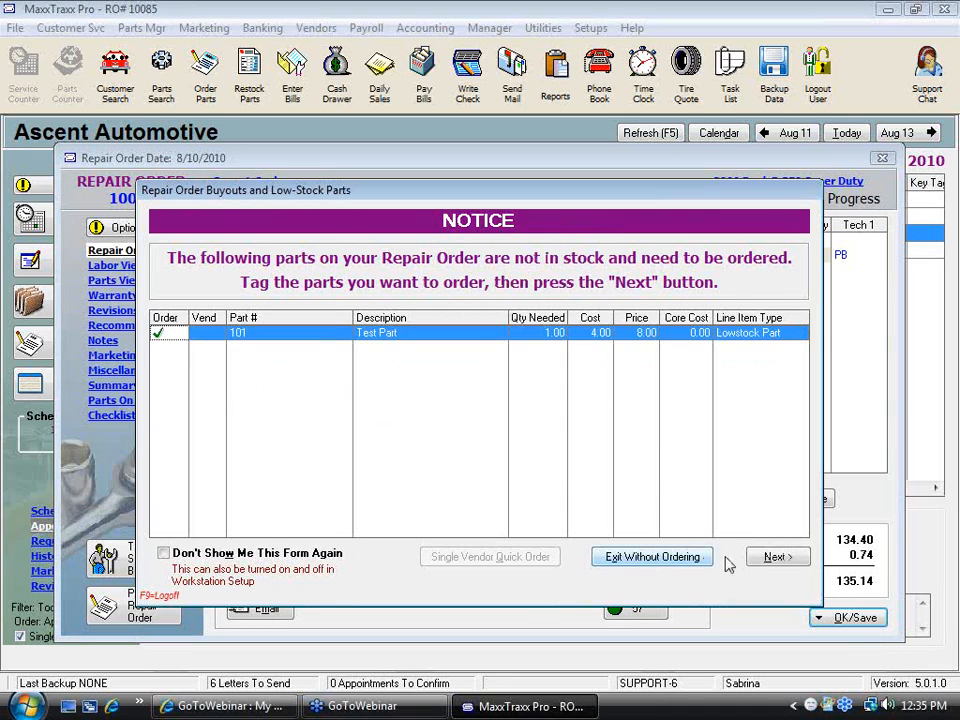
click(778, 562)
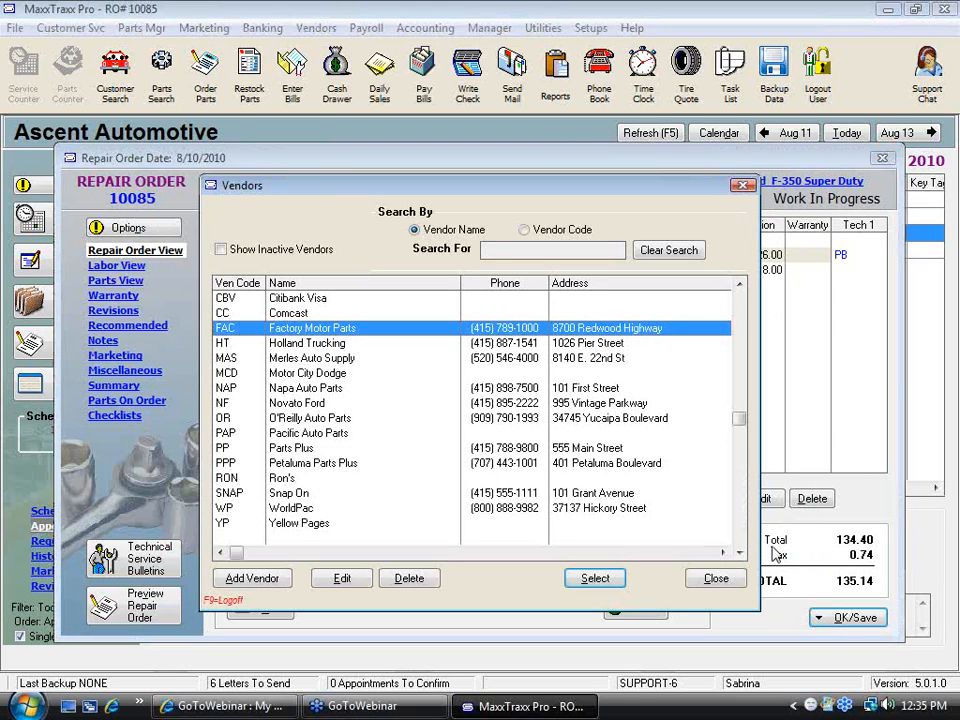
Choose Napa Auto Parts as the vendor and add the part to its newest existing open parts order
click(324, 390)
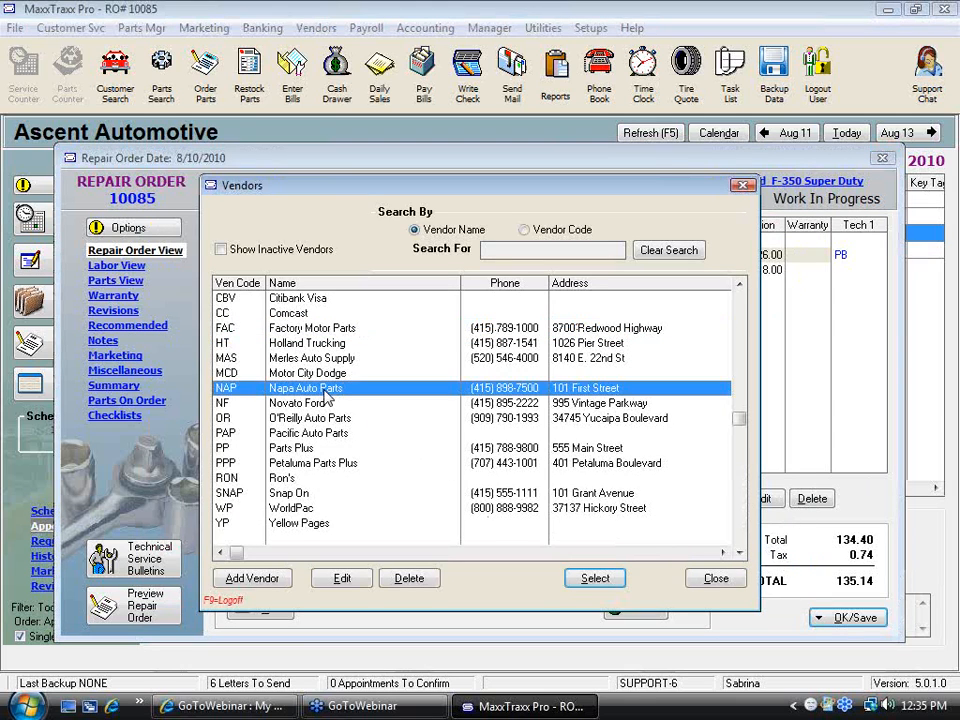
double_click(335, 391)
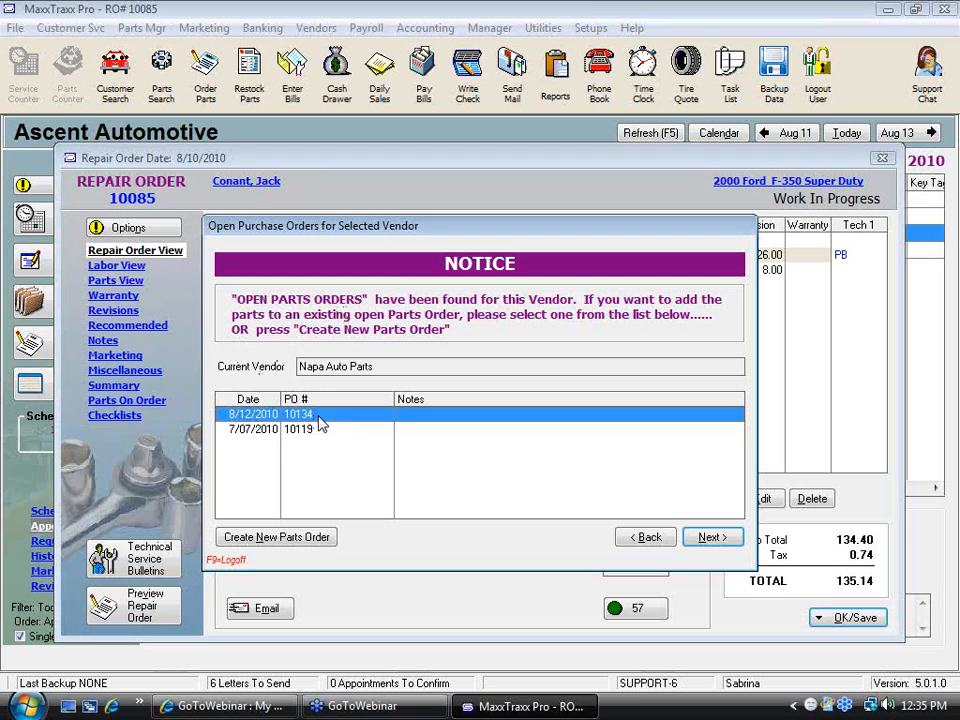
click(712, 538)
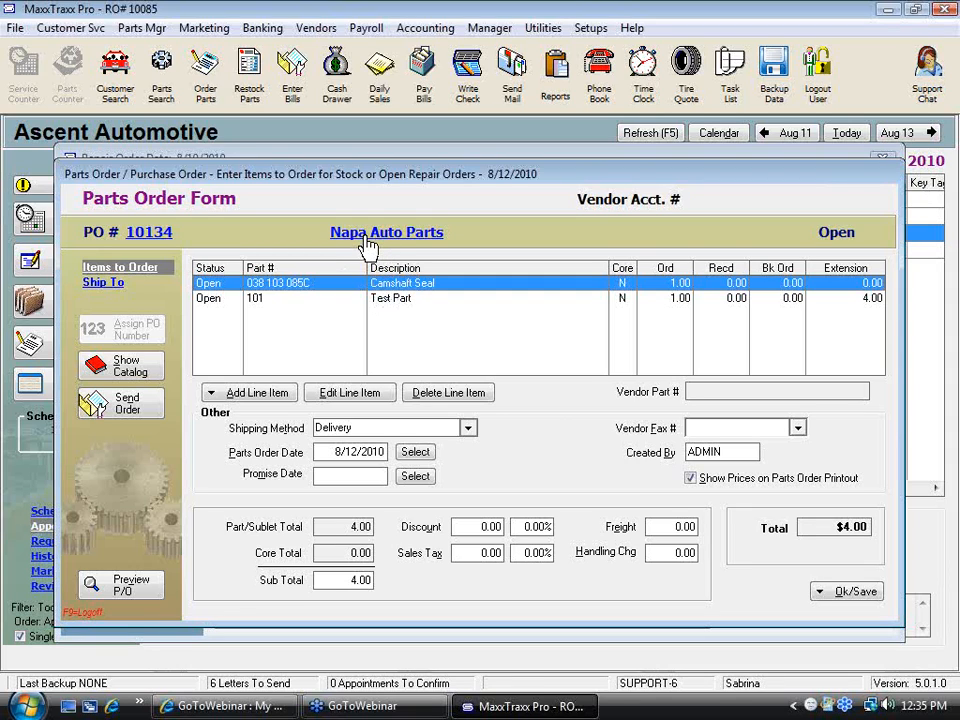
Set the Test Part line's quantity to order to 4 on the parts order
double_click(388, 299)
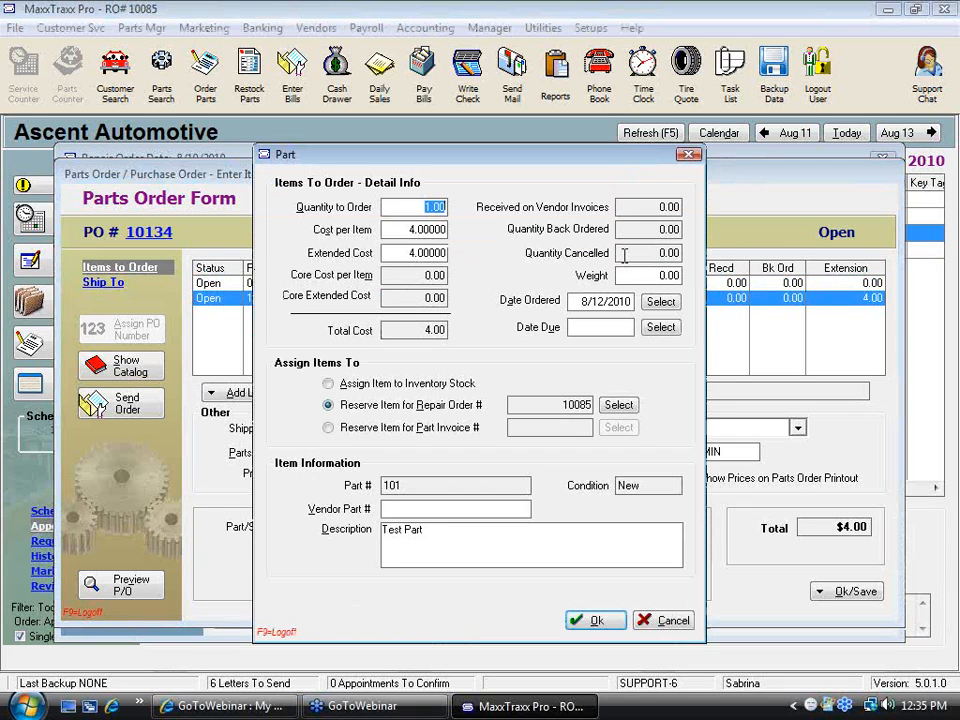
text(4)
key(Tab)
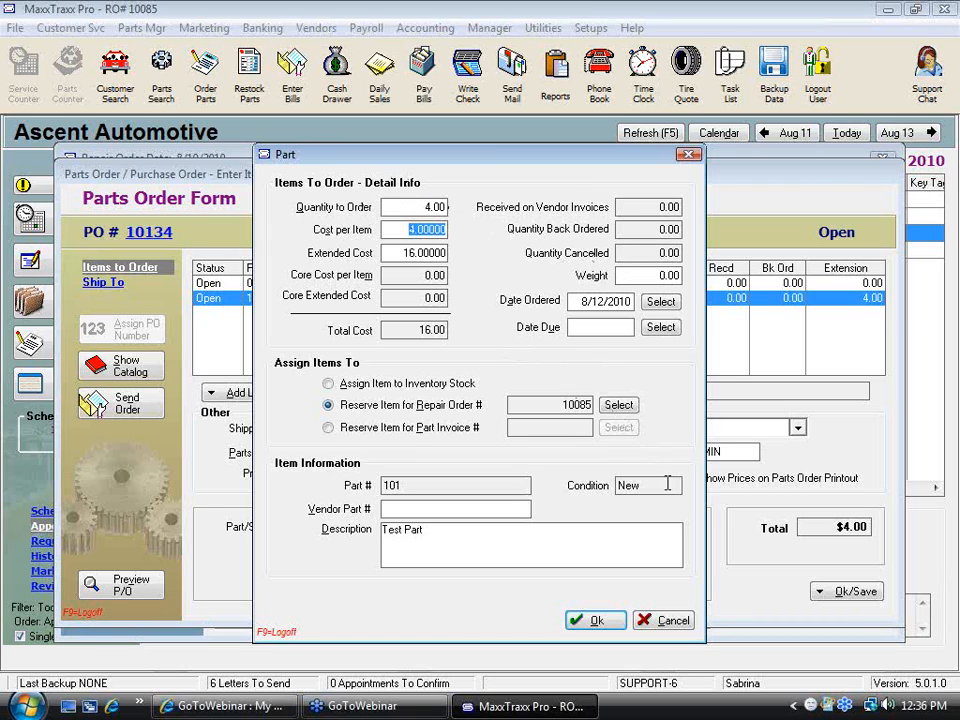
click(604, 619)
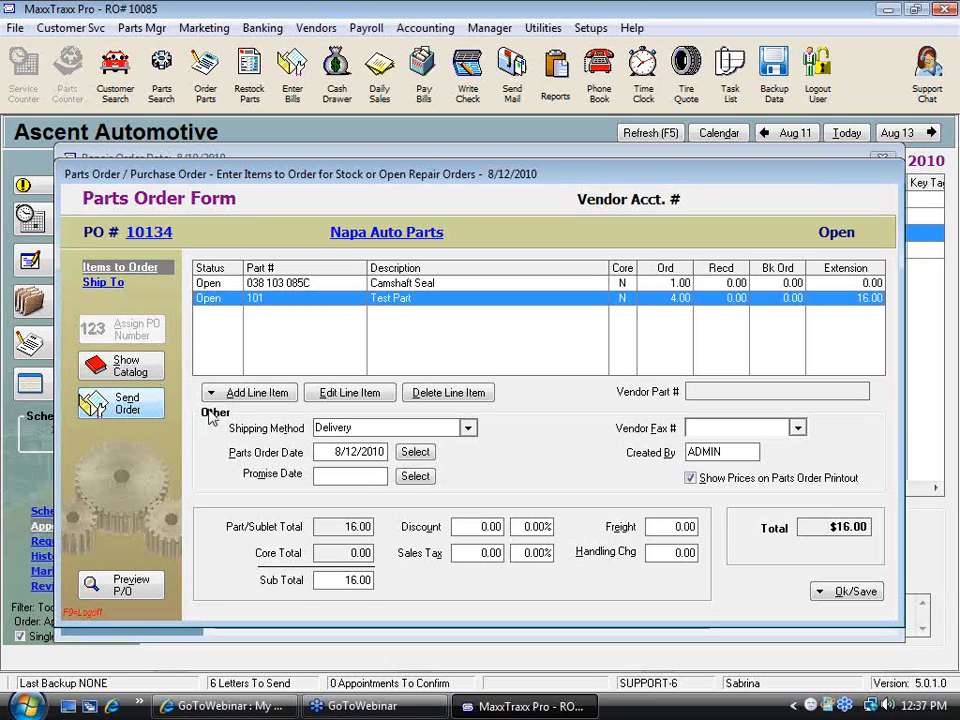
Save the Napa parts order as an open PO
click(852, 591)
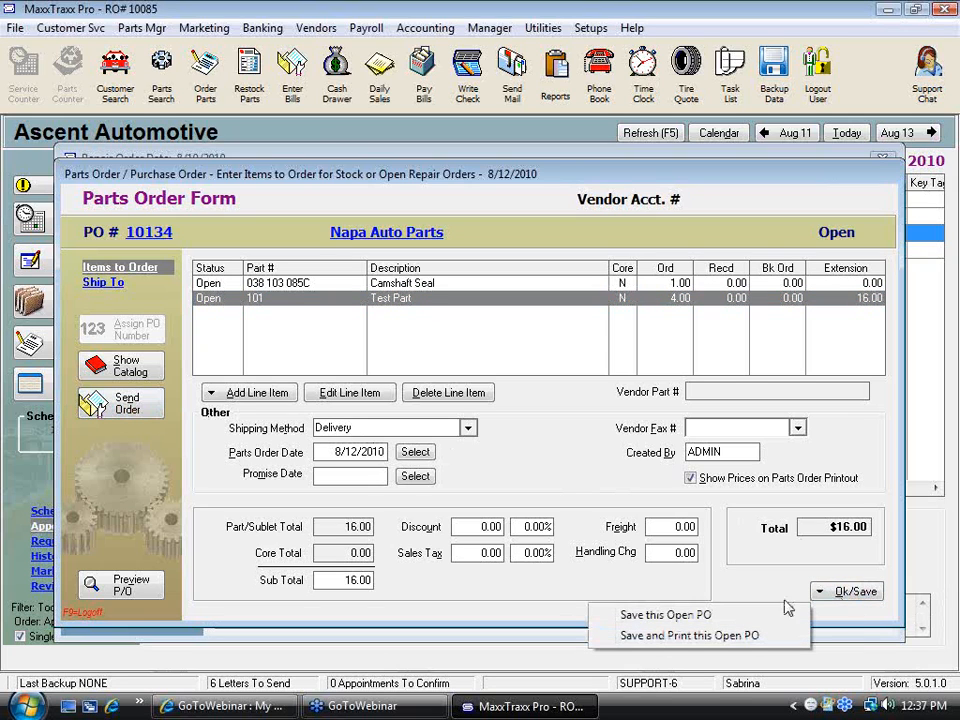
click(668, 618)
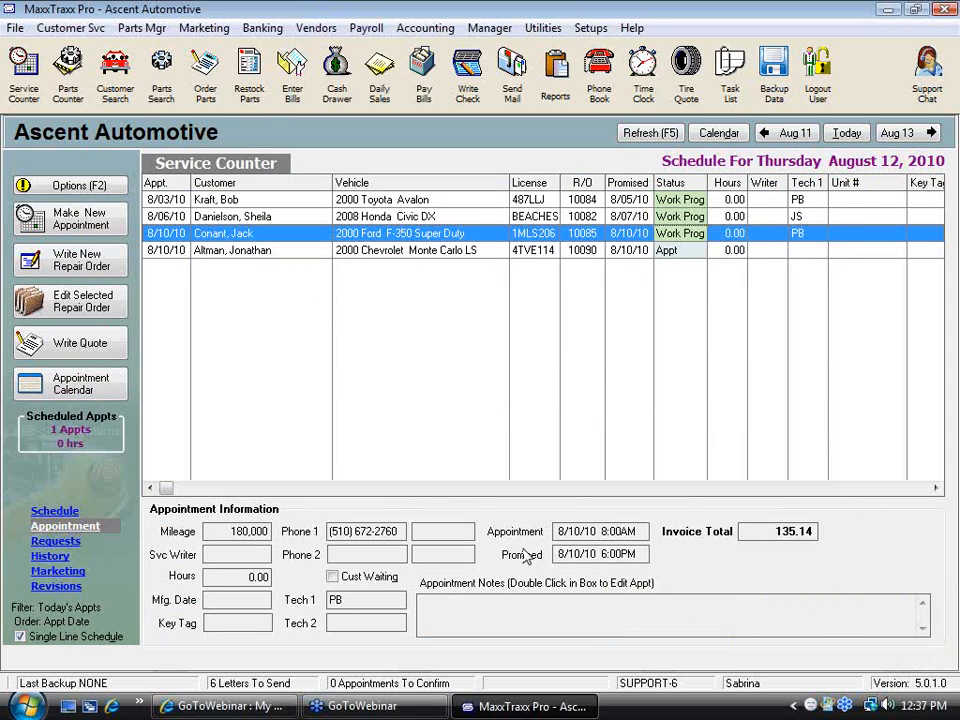
Convert Napa parts order 10134 into a received vendor invoice with a target amount of 16.00
click(250, 88)
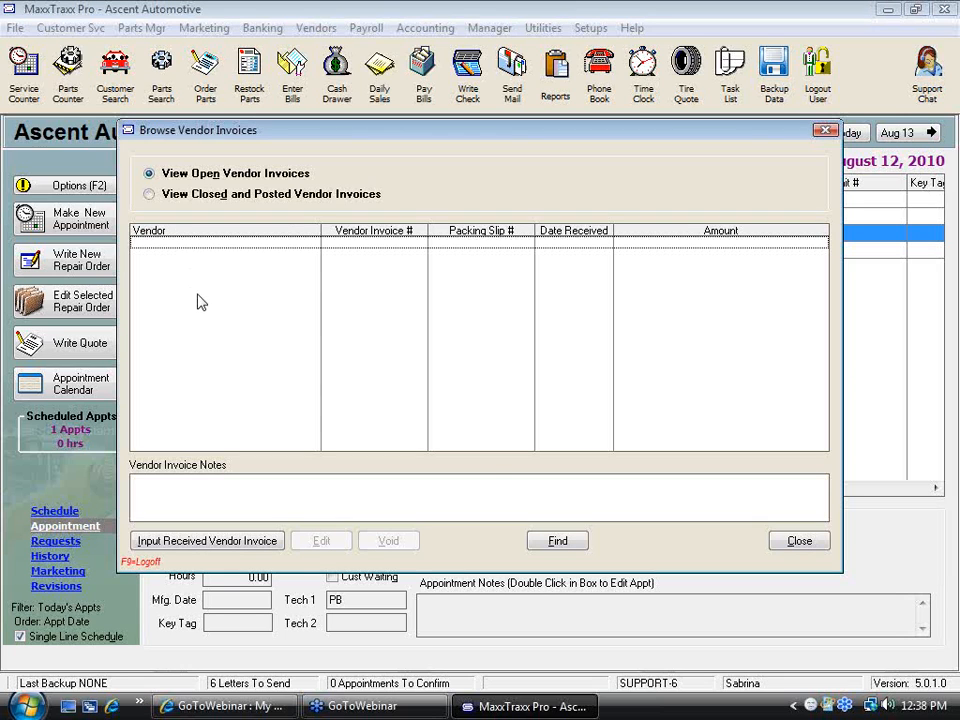
click(812, 545)
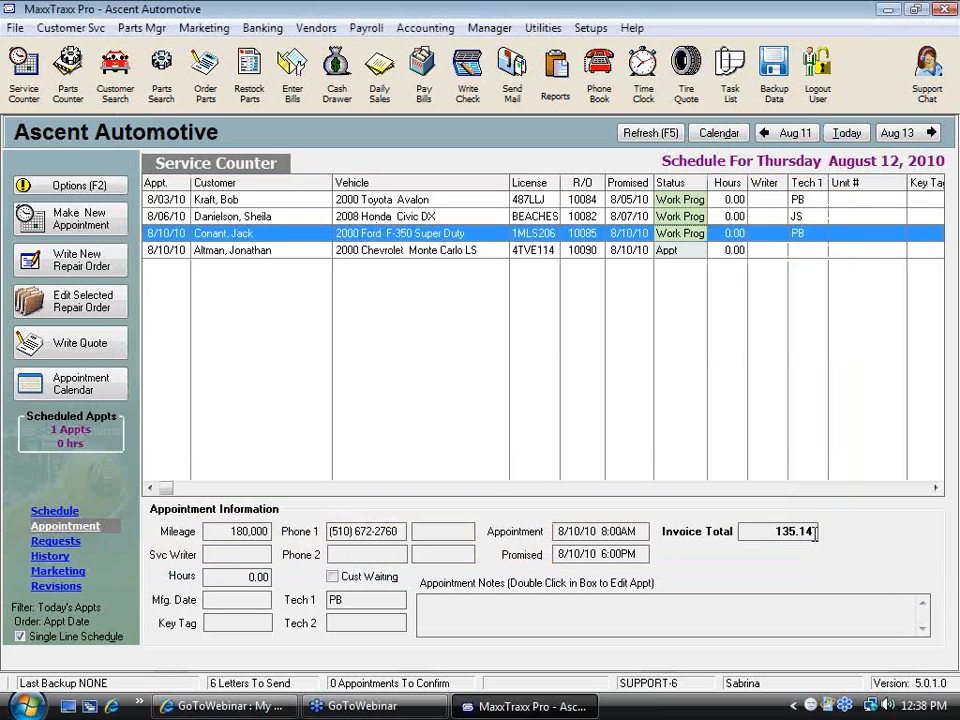
click(205, 98)
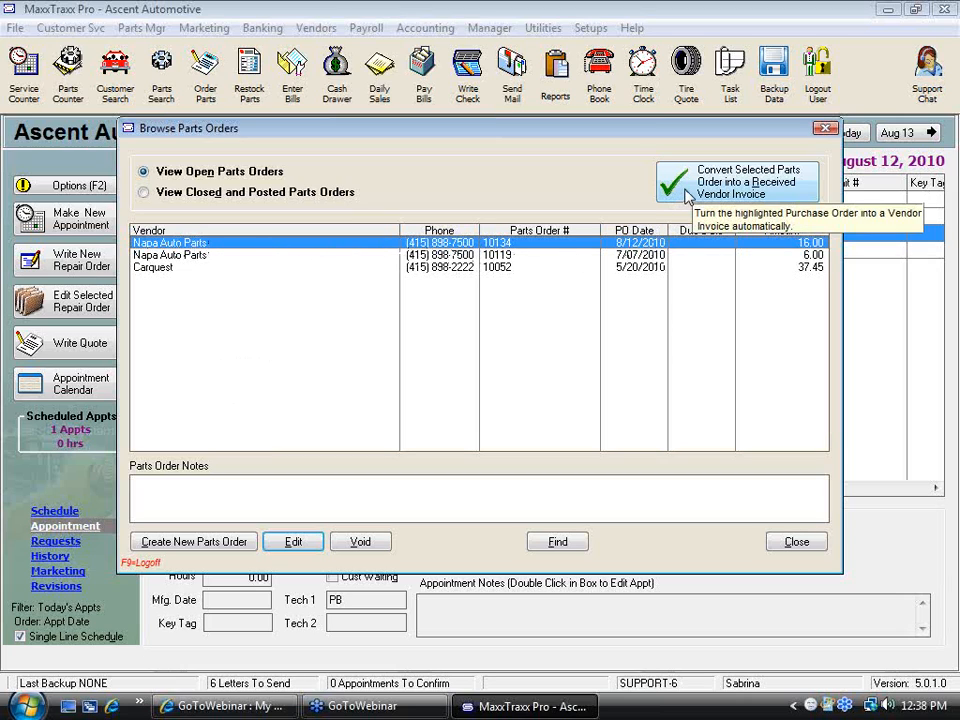
click(786, 197)
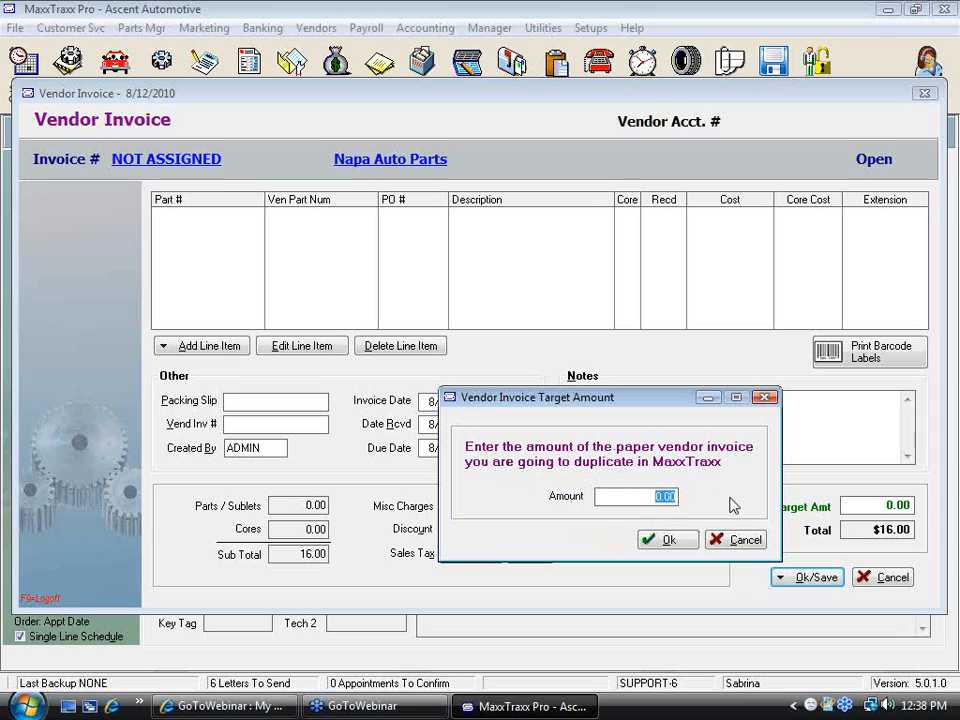
text(16.00)
click(677, 543)
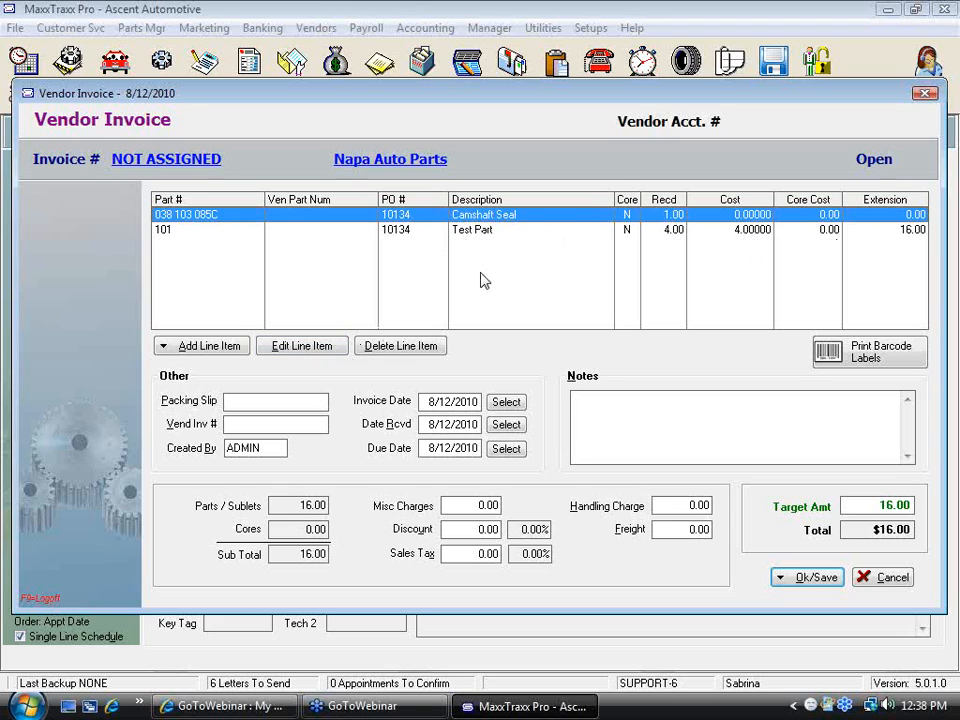
Review the received line details for the Camshaft Seal and the Test Part on the vendor invoice
key(alt+o)
click(545, 222)
double_click(545, 222)
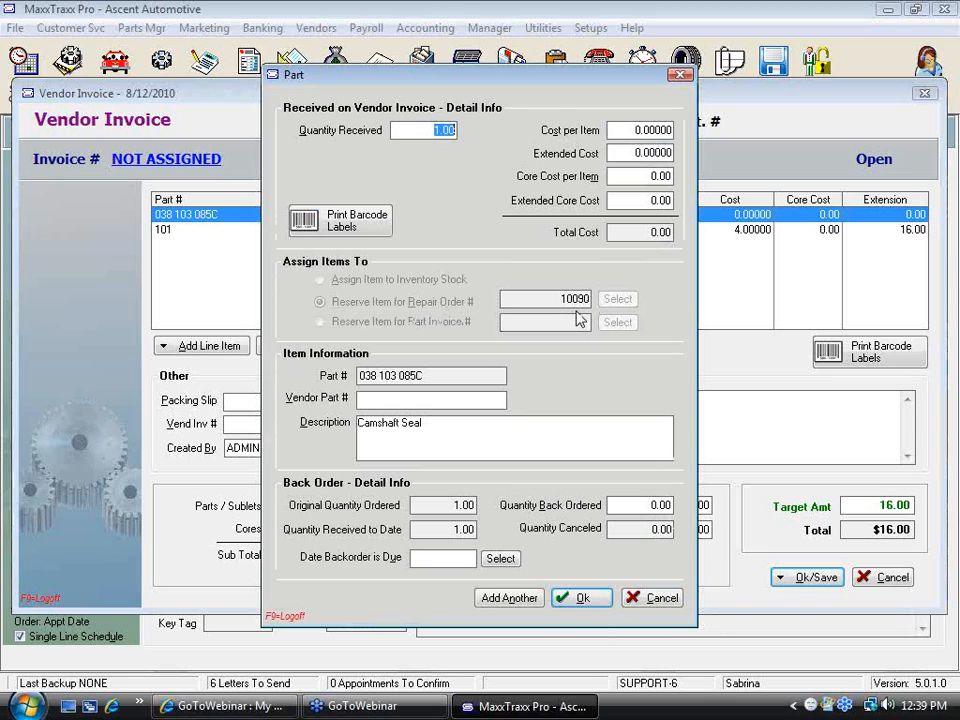
click(662, 599)
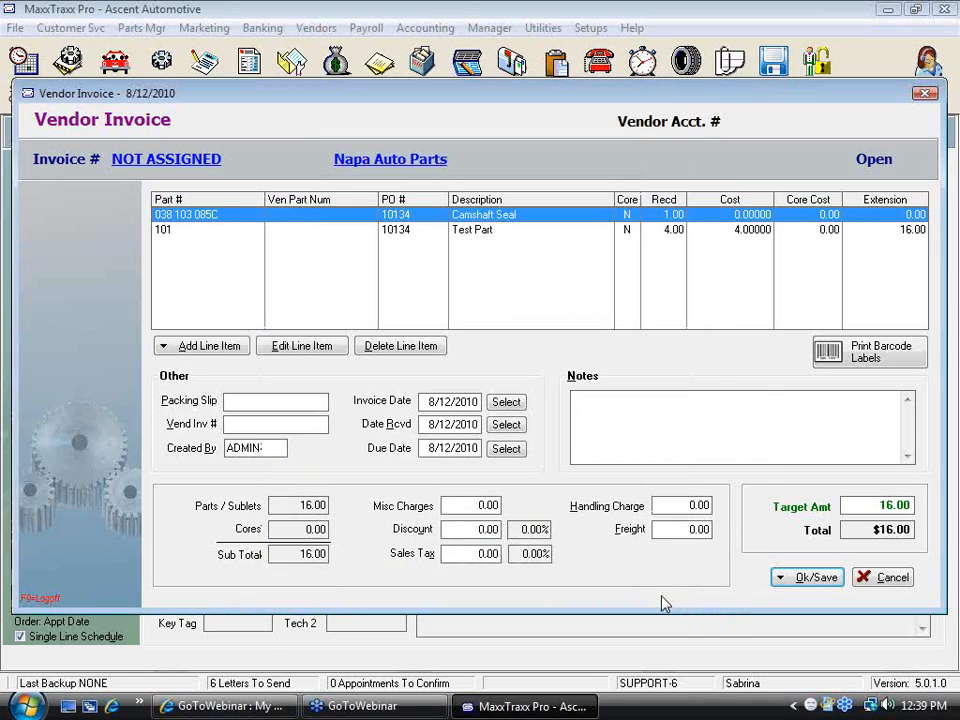
double_click(482, 236)
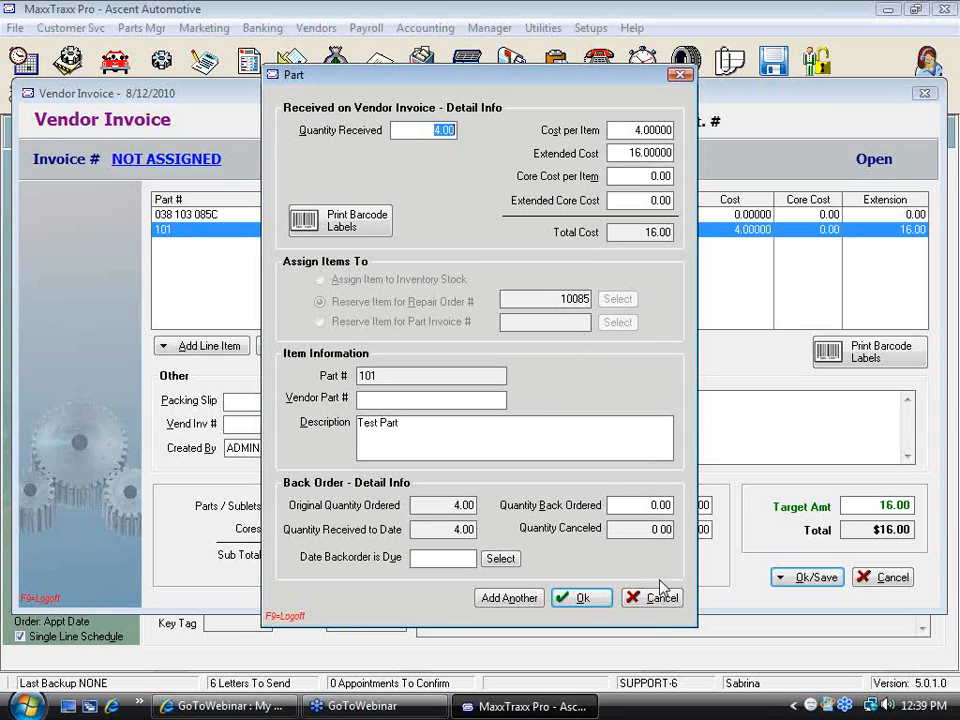
click(600, 601)
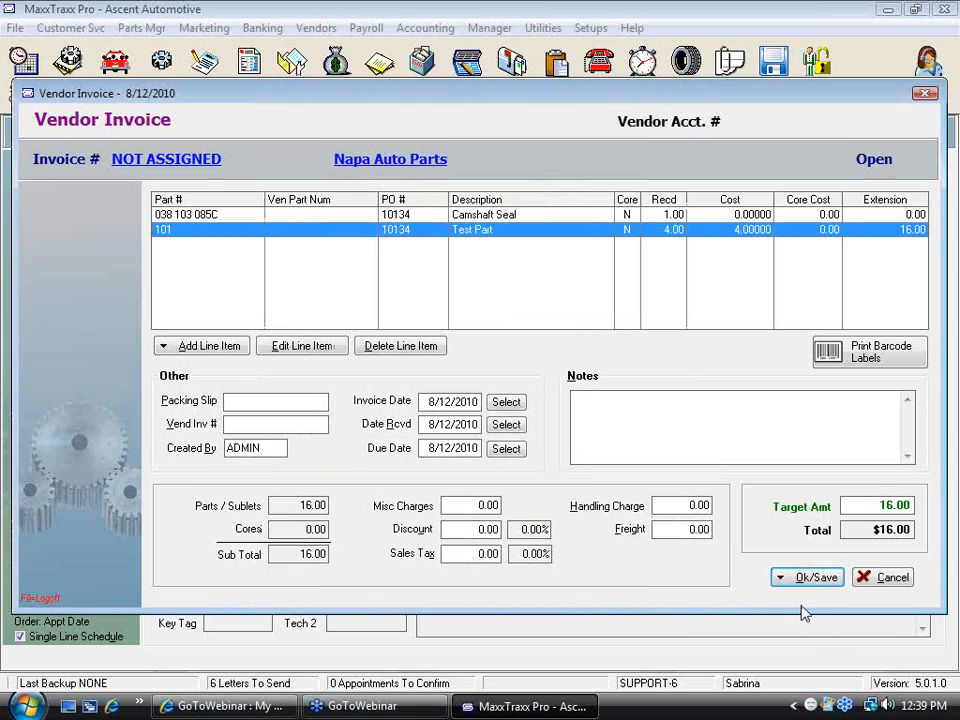
Post the vendor invoice and update inventory, entering the vendor invoice number, and dismiss the parts-received notice
click(818, 580)
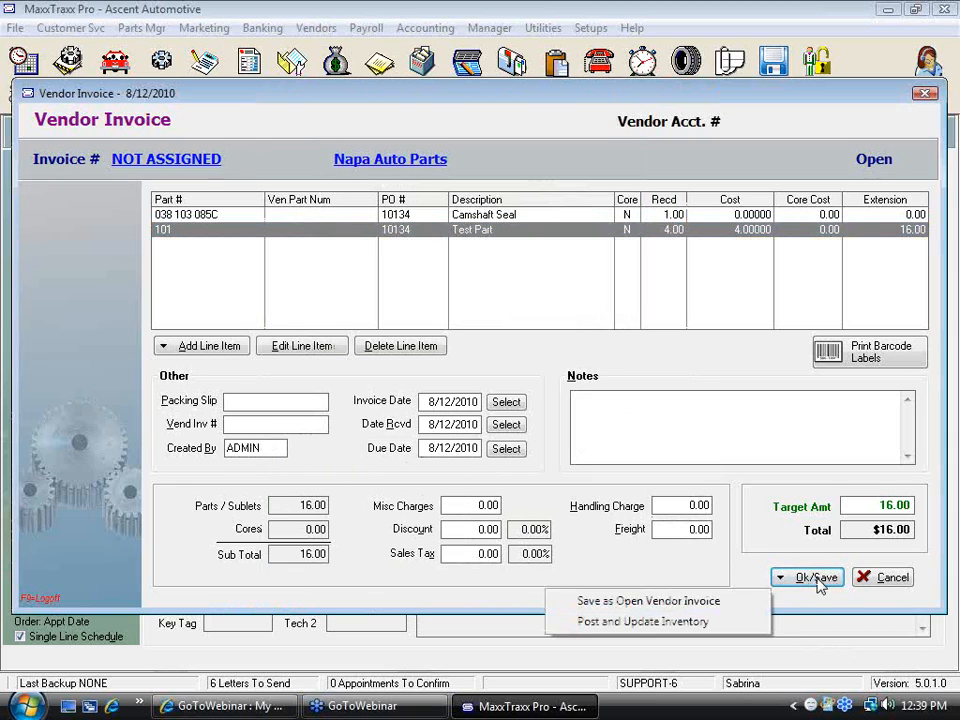
click(643, 621)
text(51681651)
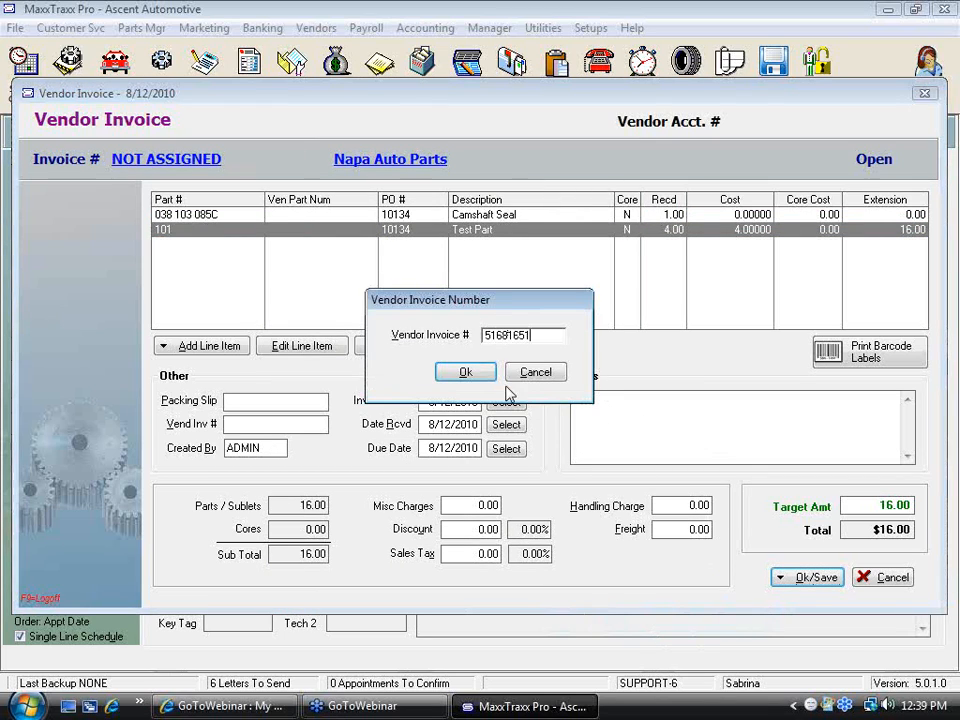
click(465, 371)
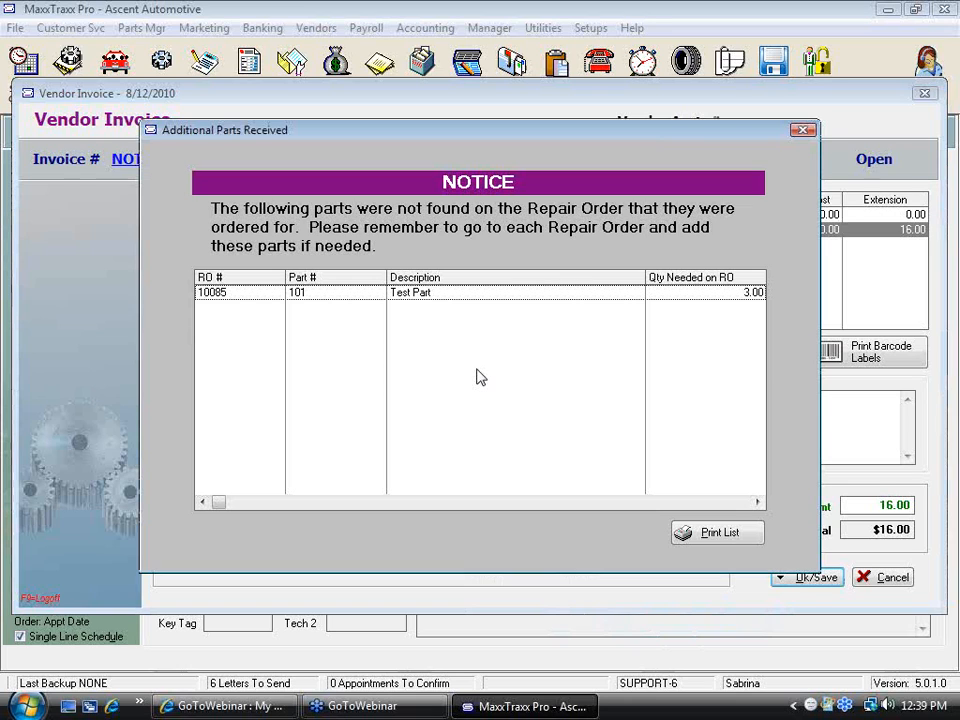
drag(477, 135, 490, 497)
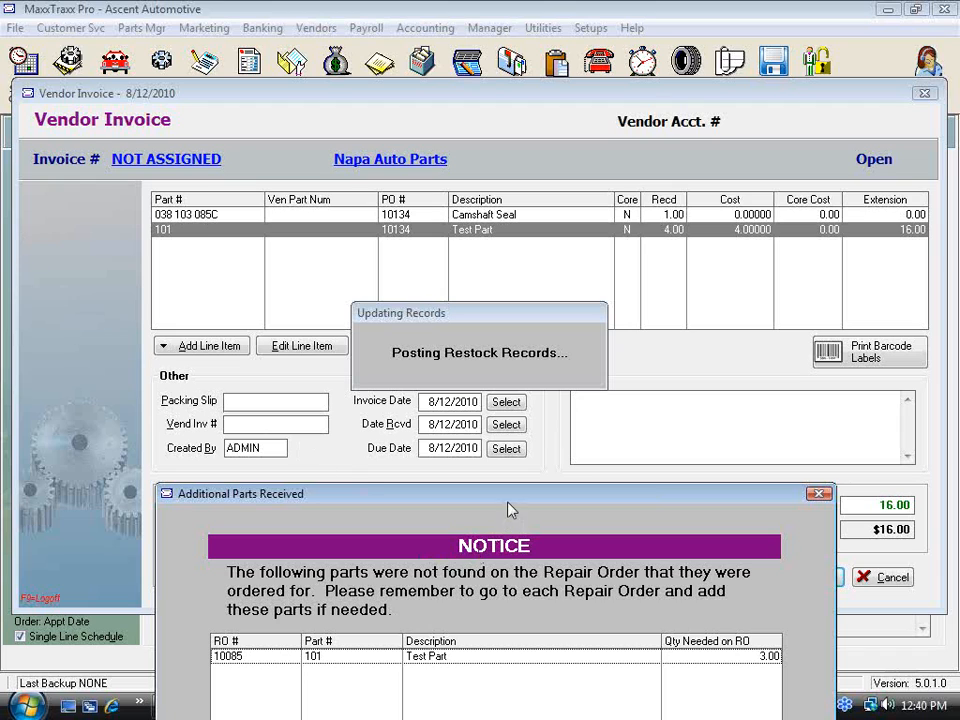
drag(510, 505, 510, 127)
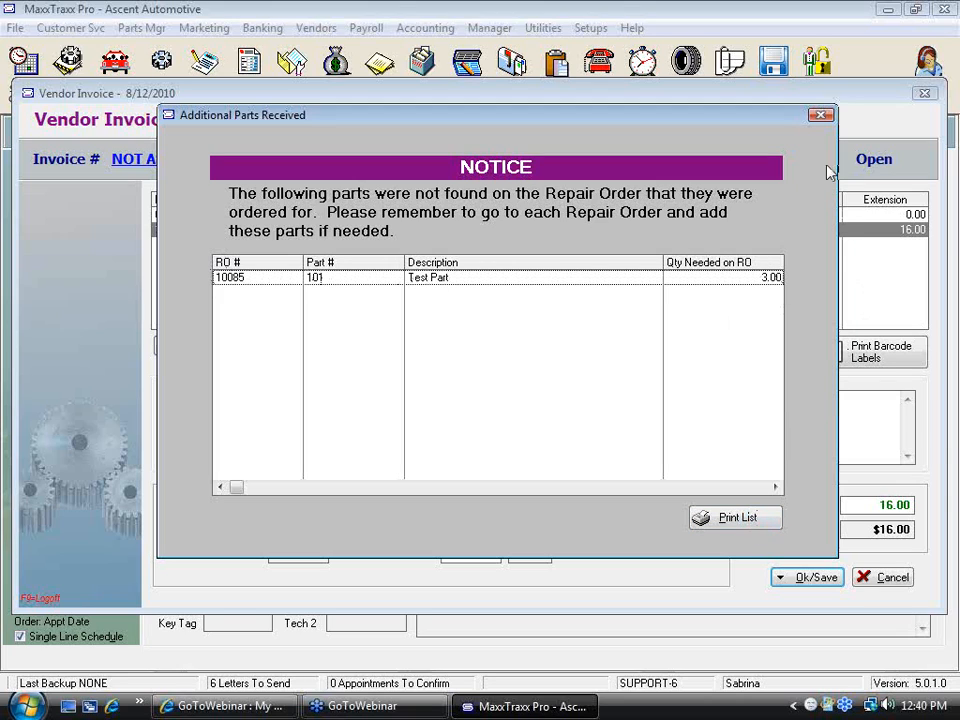
click(826, 119)
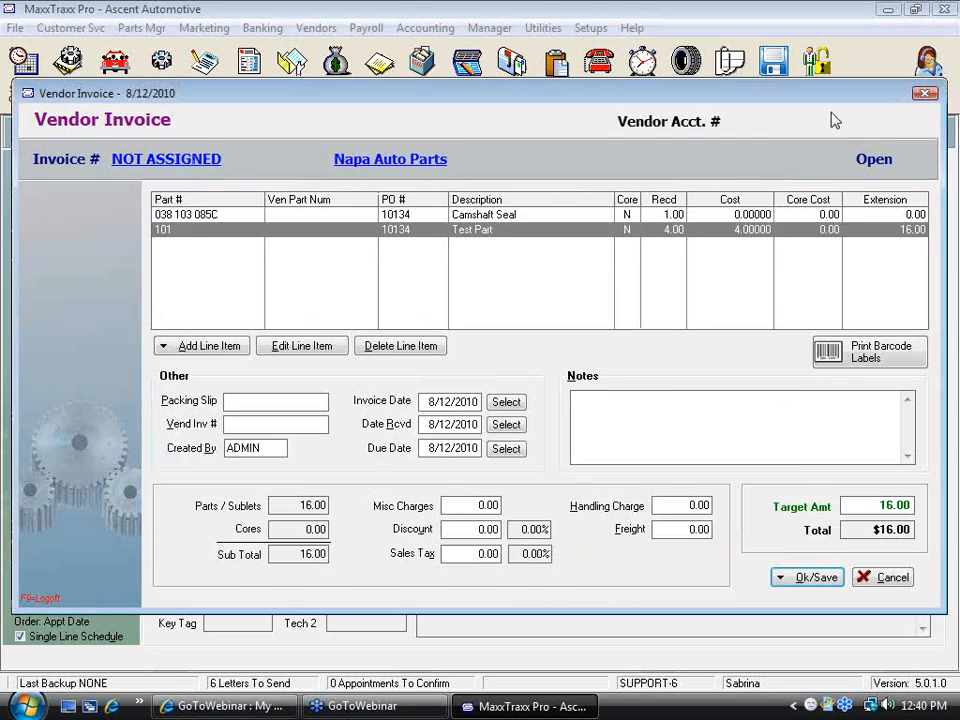
click(826, 129)
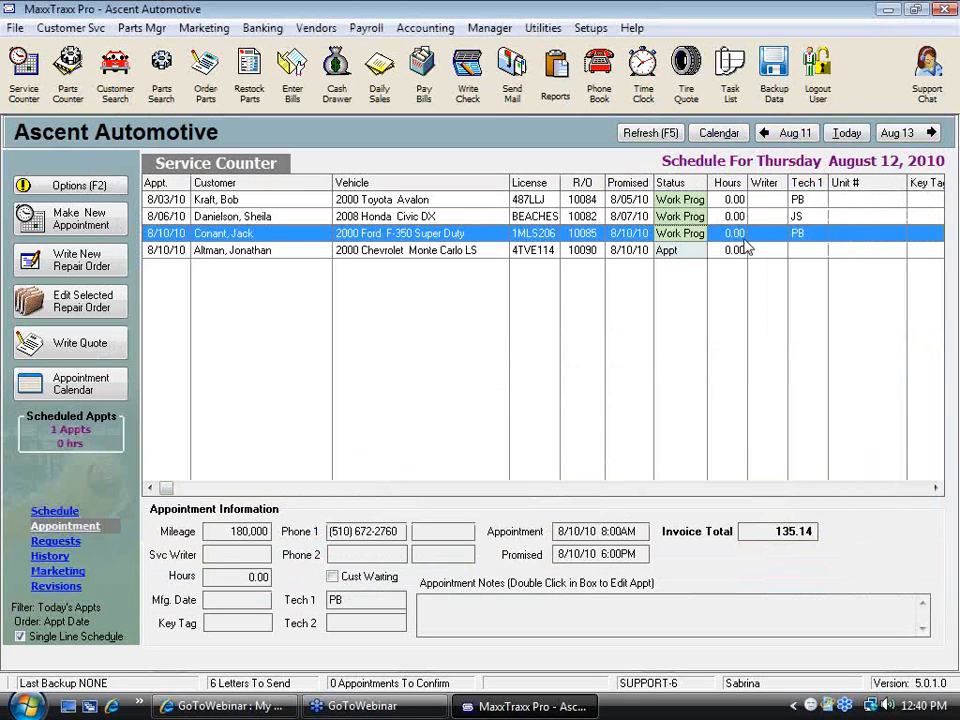
double_click(434, 251)
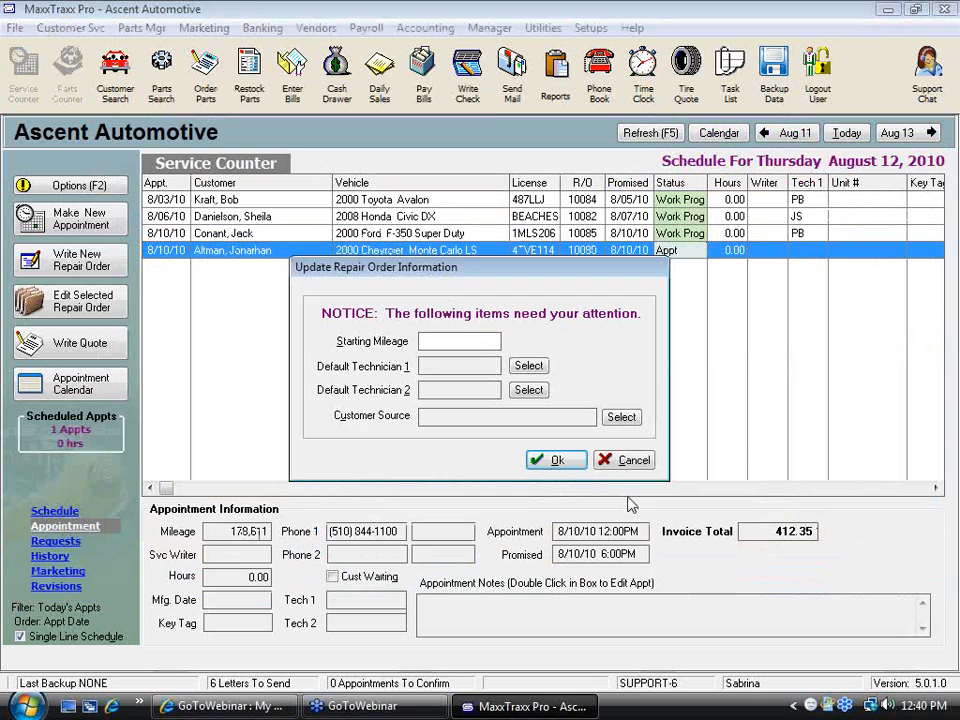
click(558, 460)
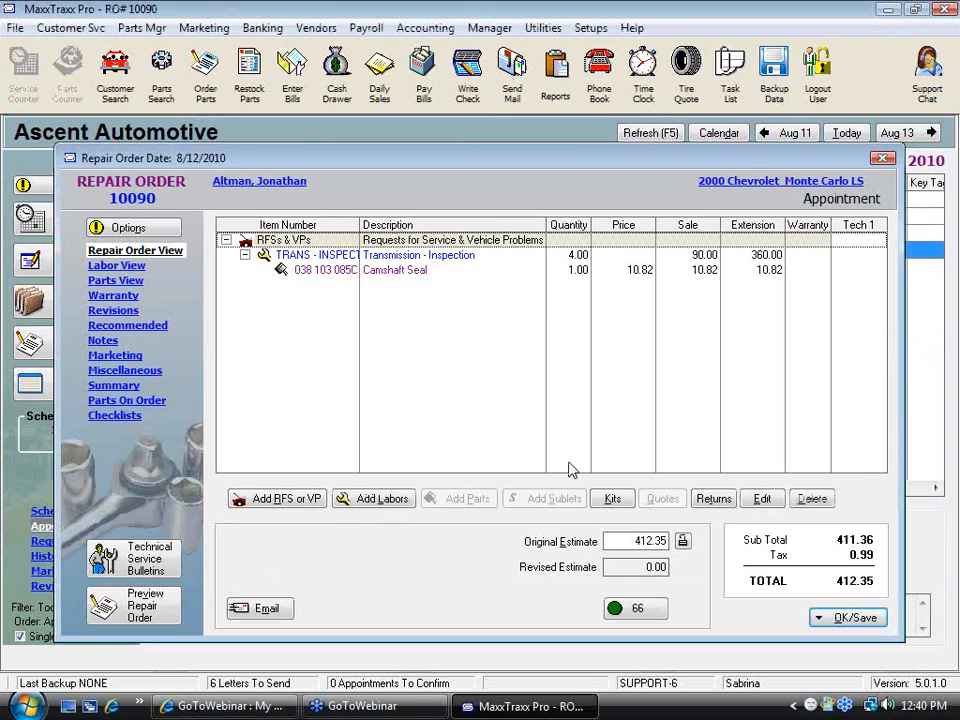
click(884, 157)
Open repair order 10085 and add the on-order Test Part under the alignment labor from parts on order
double_click(418, 234)
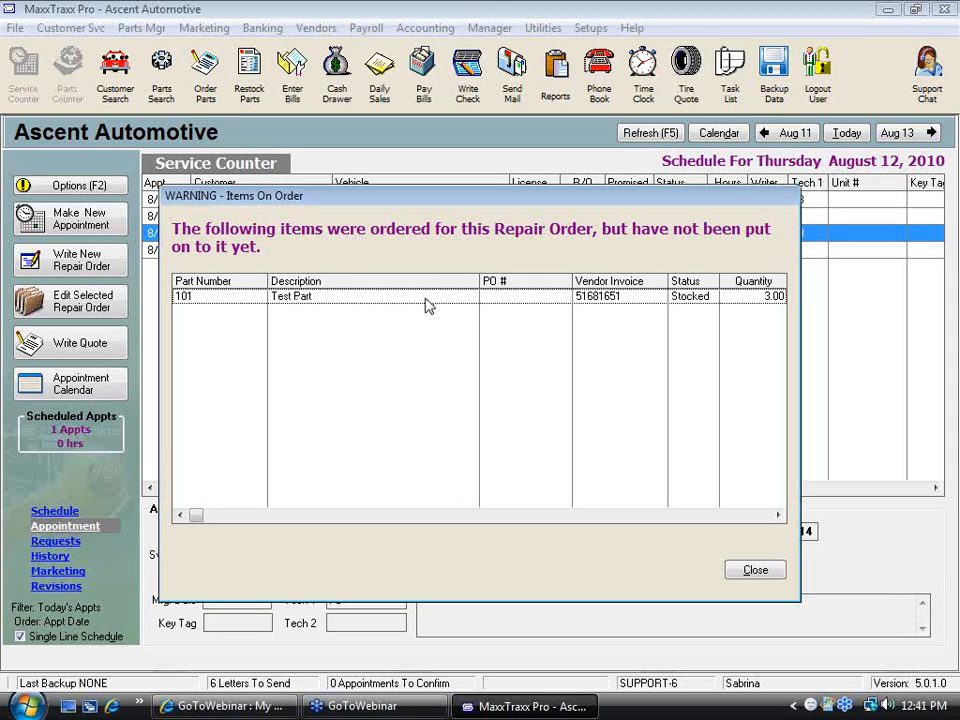
click(755, 571)
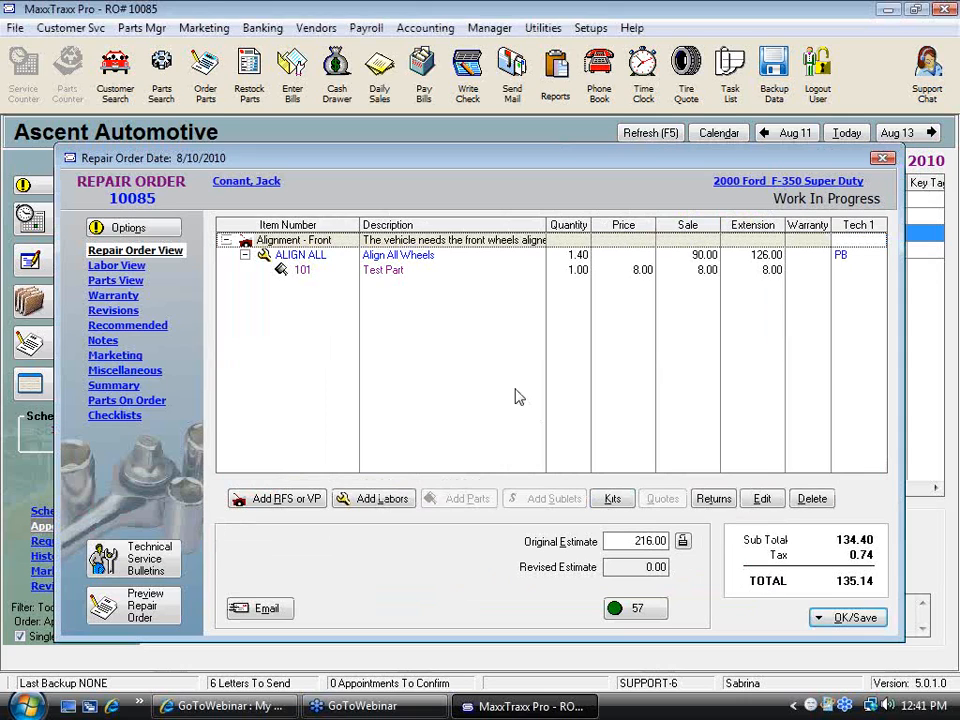
click(390, 257)
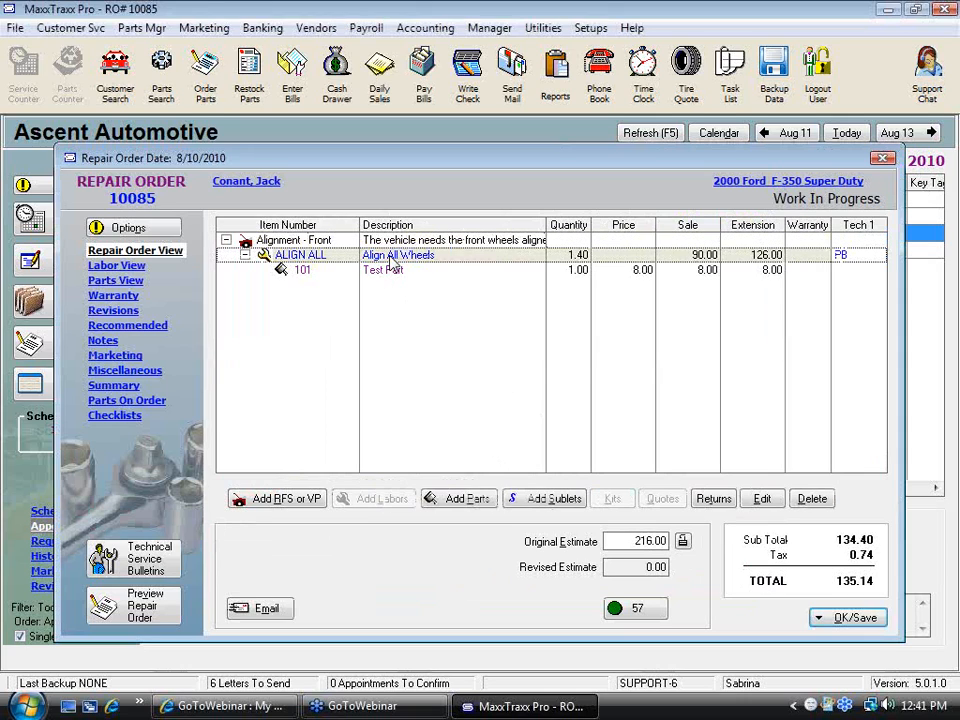
click(479, 500)
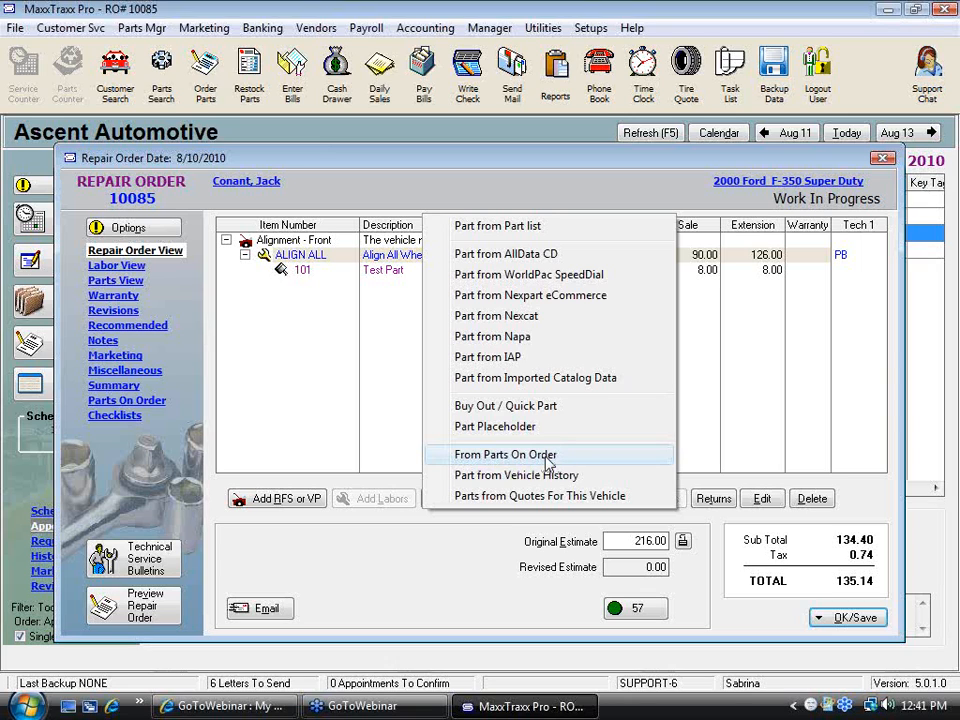
click(537, 464)
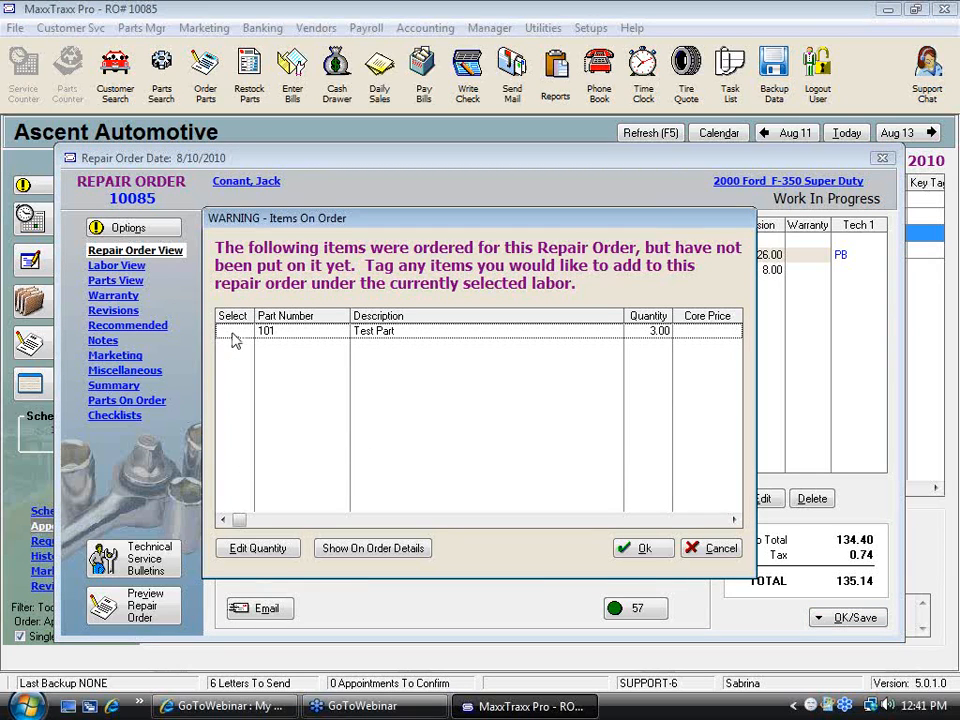
click(640, 550)
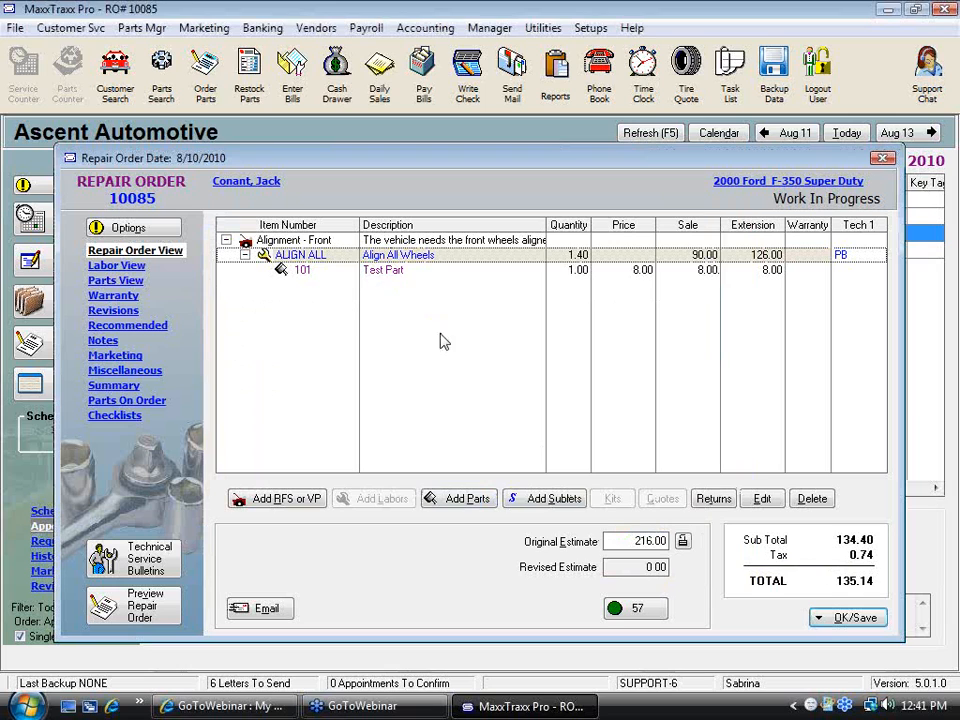
click(472, 499)
click(480, 456)
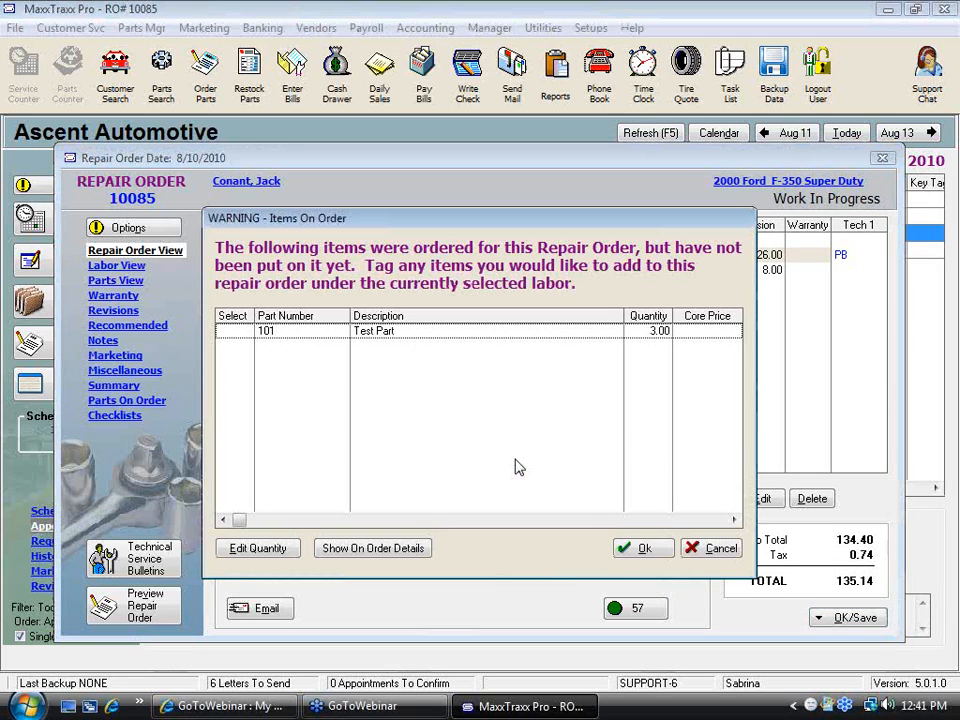
click(226, 333)
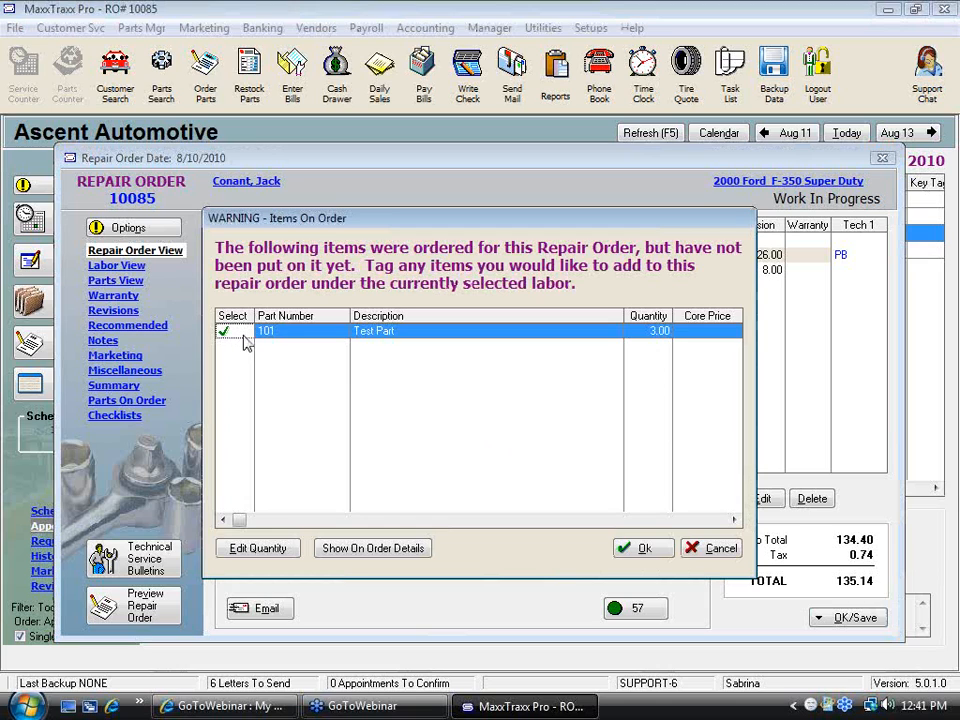
click(648, 550)
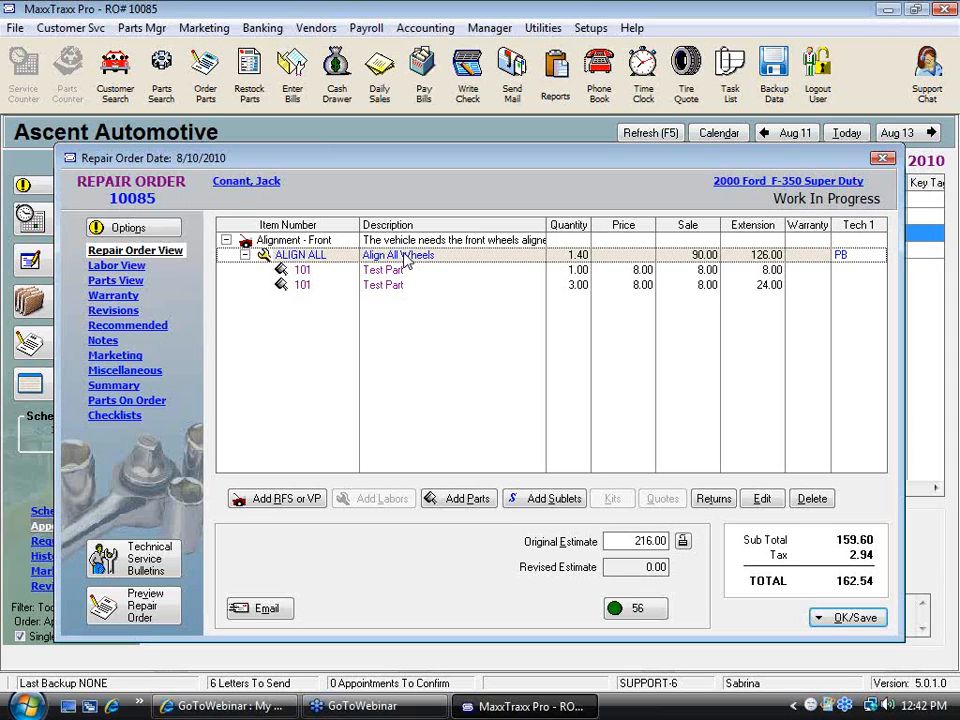
Close repair order 10085
click(474, 503)
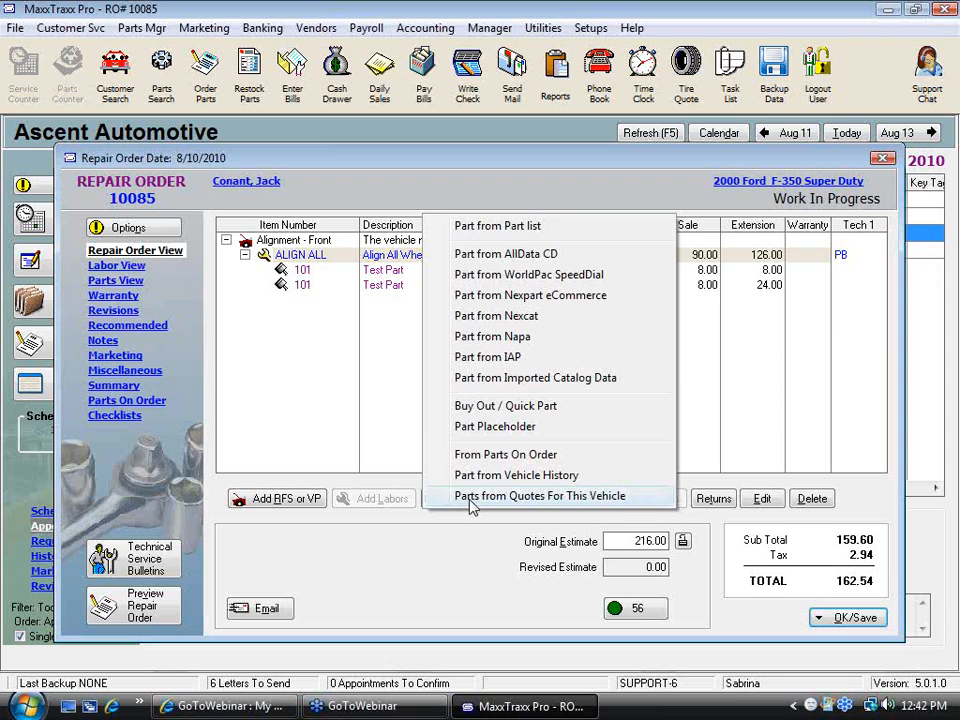
click(883, 158)
click(883, 158)
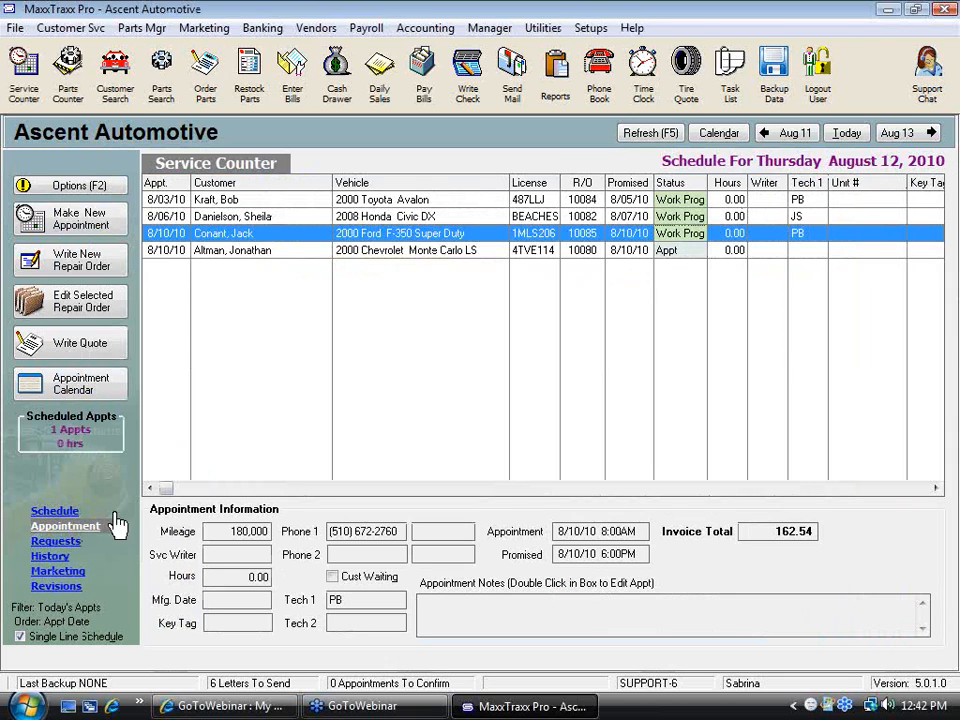
Reopen repair order 10085 and browse the parts available from quotes for this vehicle
click(110, 314)
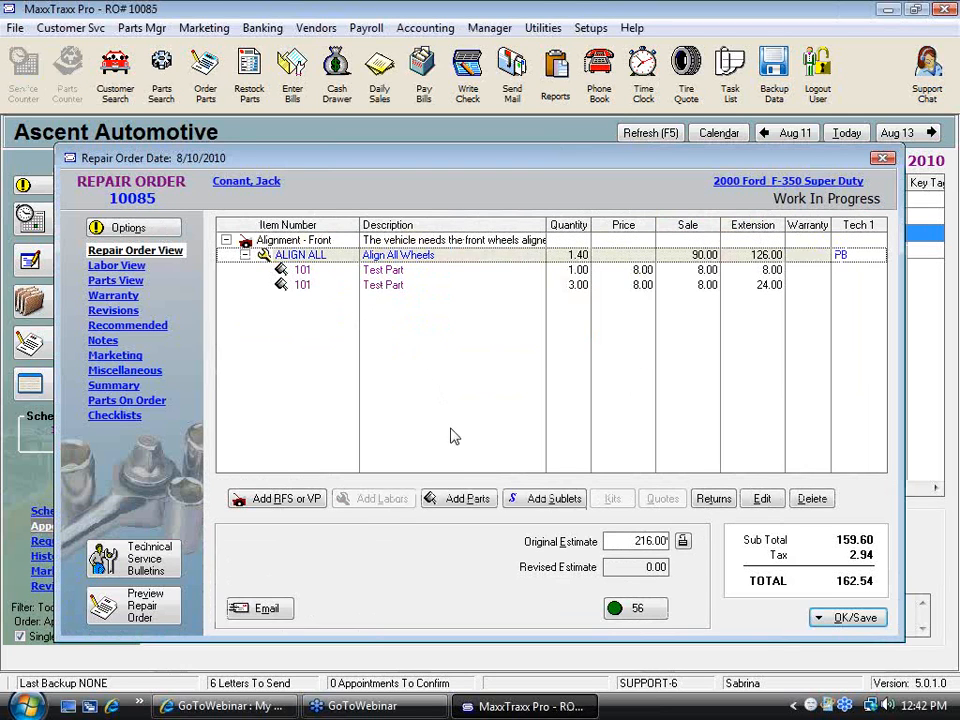
click(467, 500)
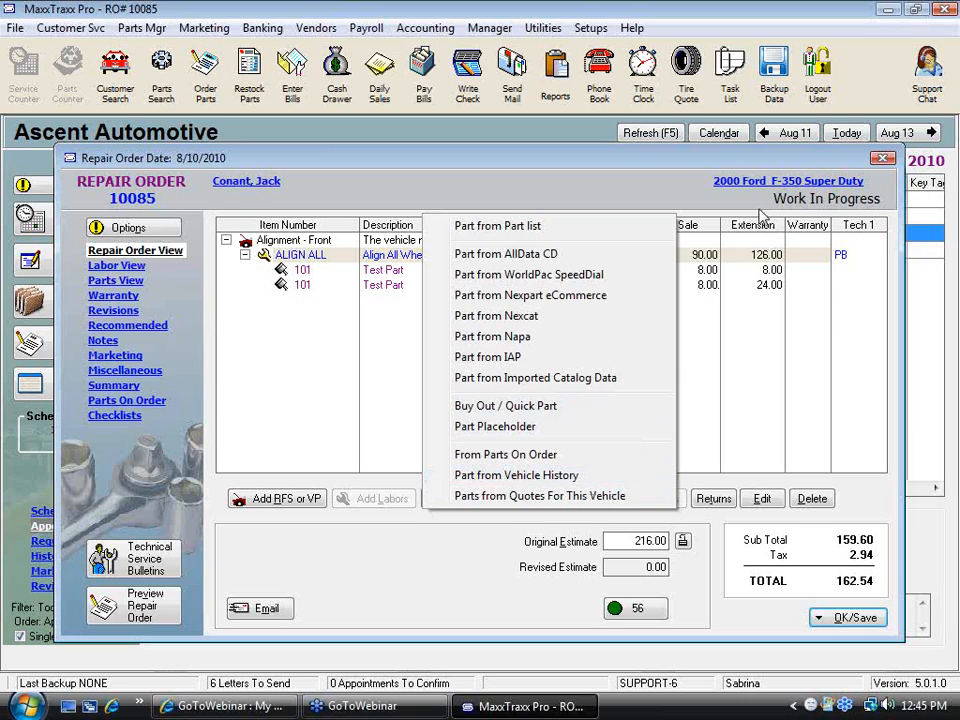
click(609, 501)
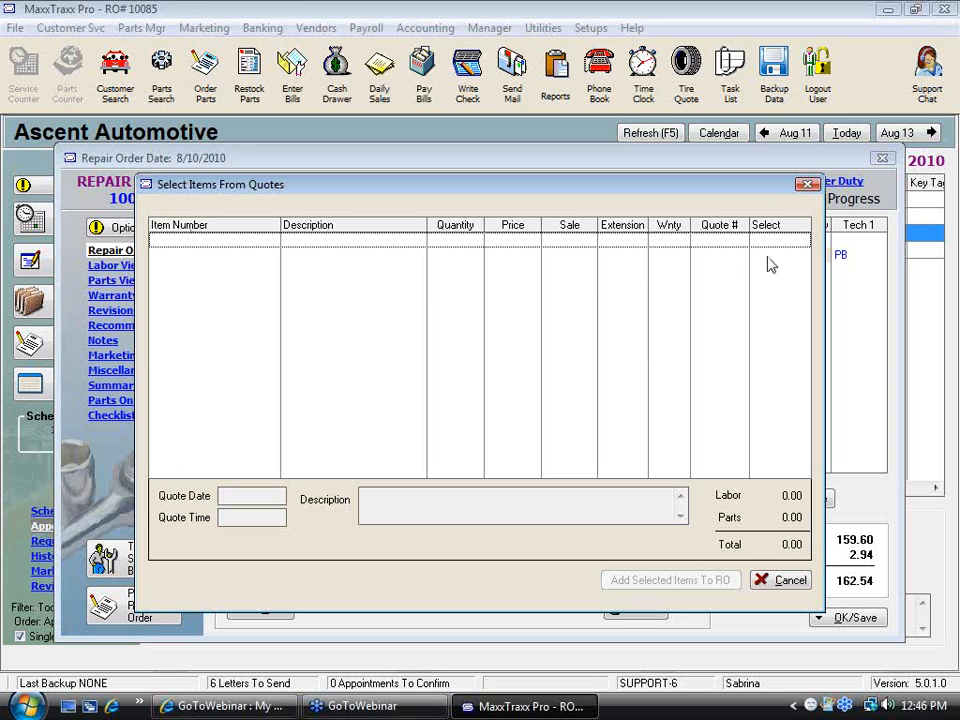
click(793, 584)
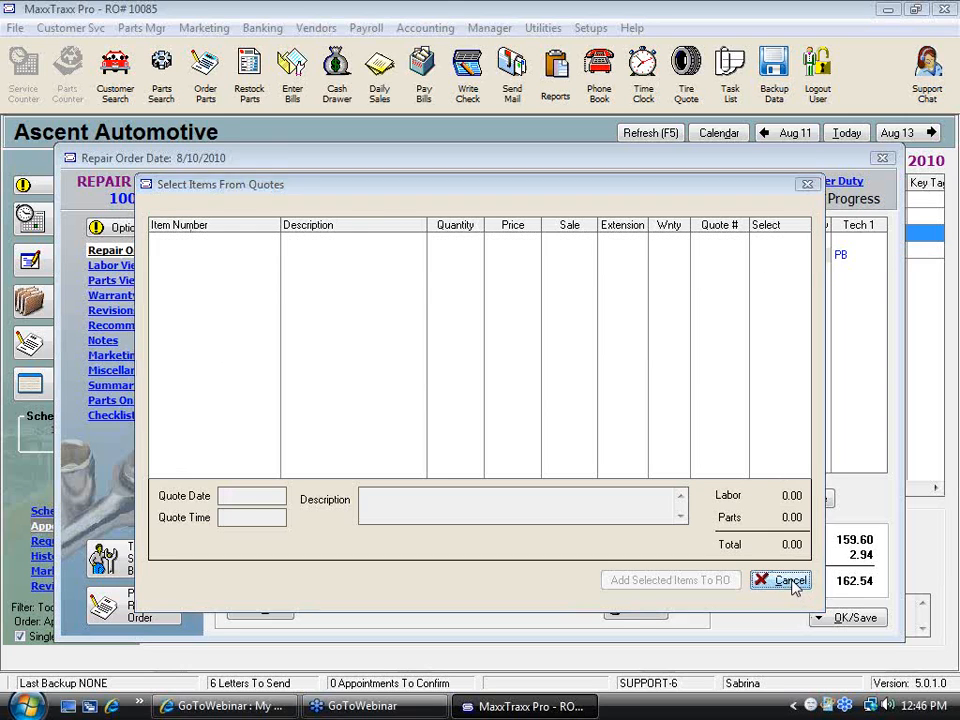
Leave the quotes list and open the Brake Disc from the part list for adding to the repair order
click(476, 502)
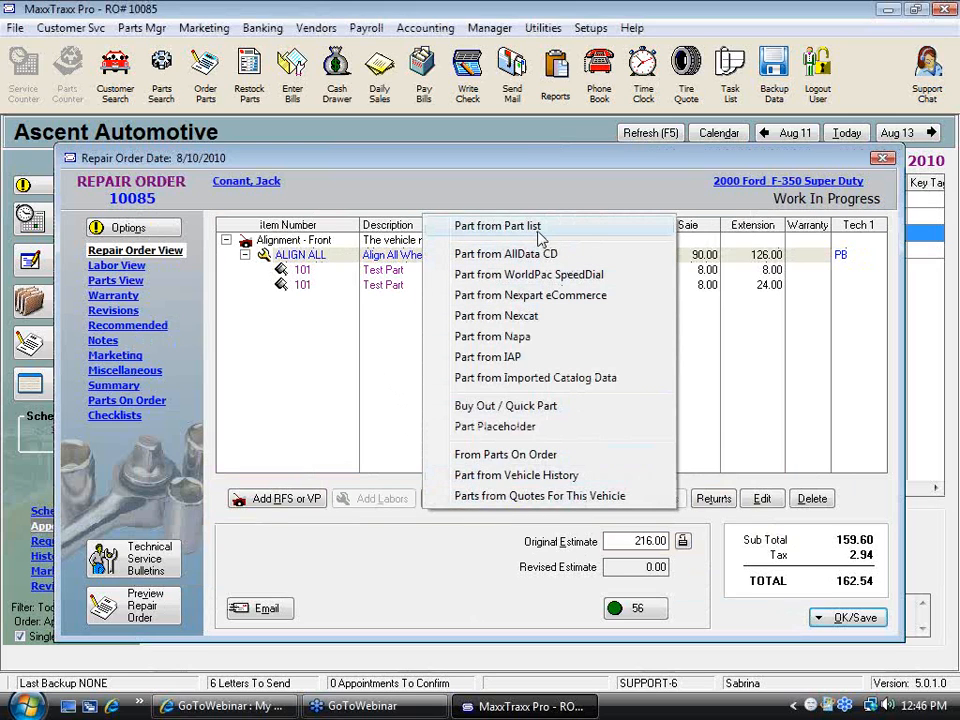
click(528, 228)
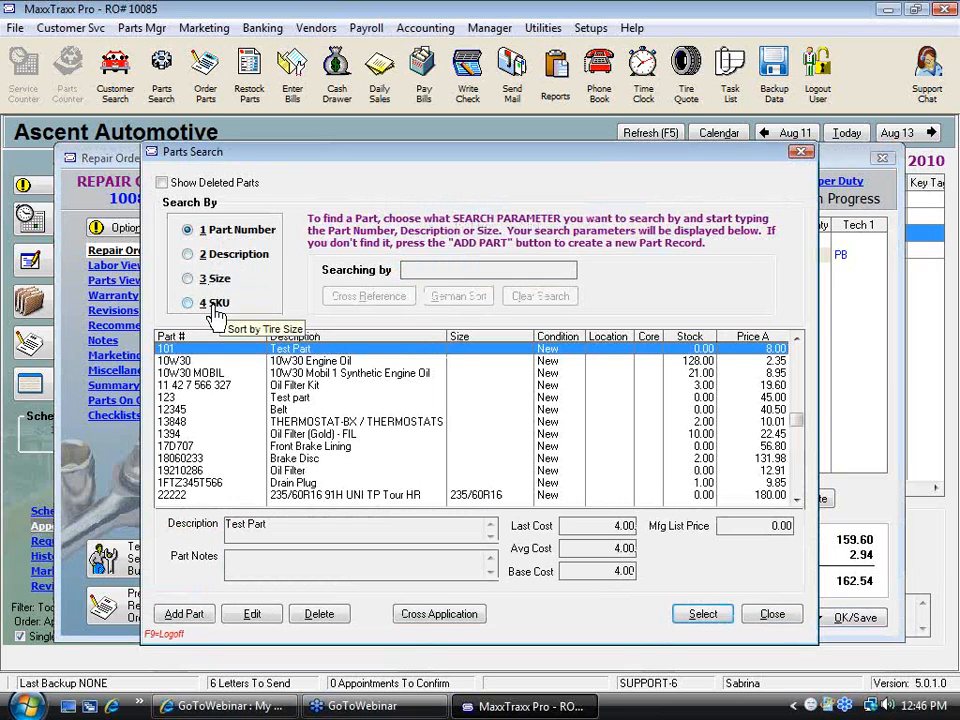
click(296, 459)
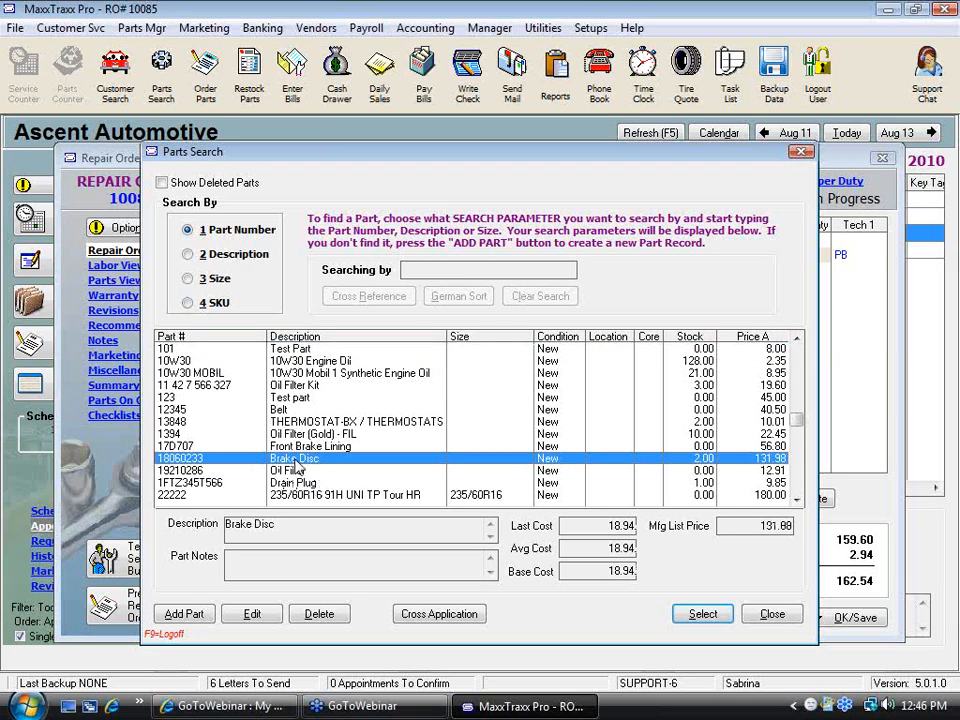
double_click(296, 463)
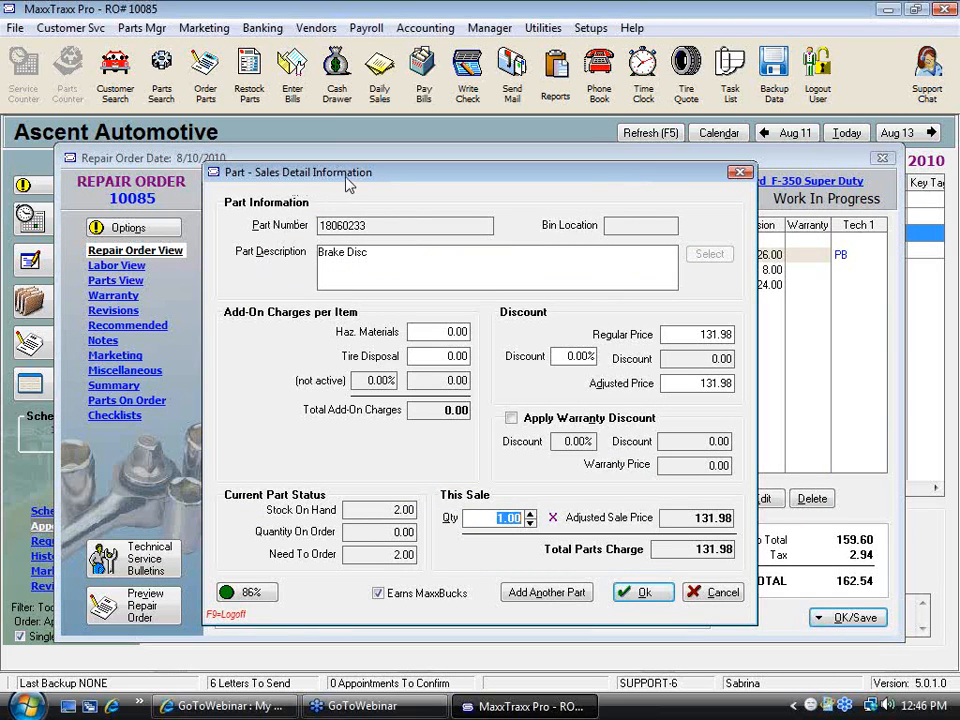
Set the brake disc's hazardous materials charge to 1.00 and tire disposal charge to 1.75
drag(392, 255, 318, 254)
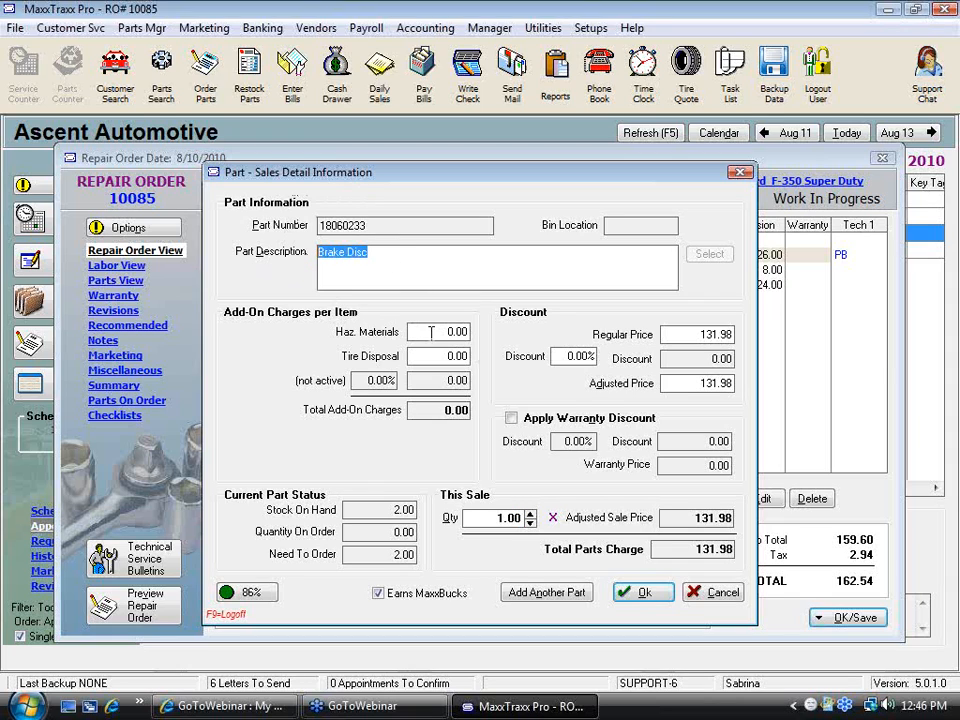
click(428, 332)
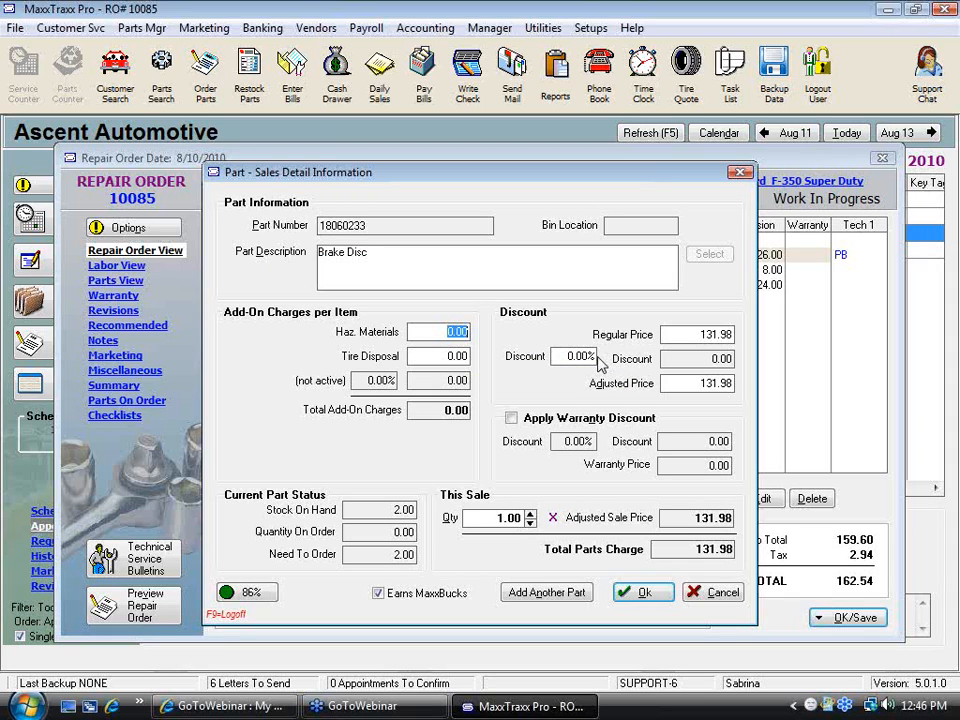
text(1)
key(Tab)
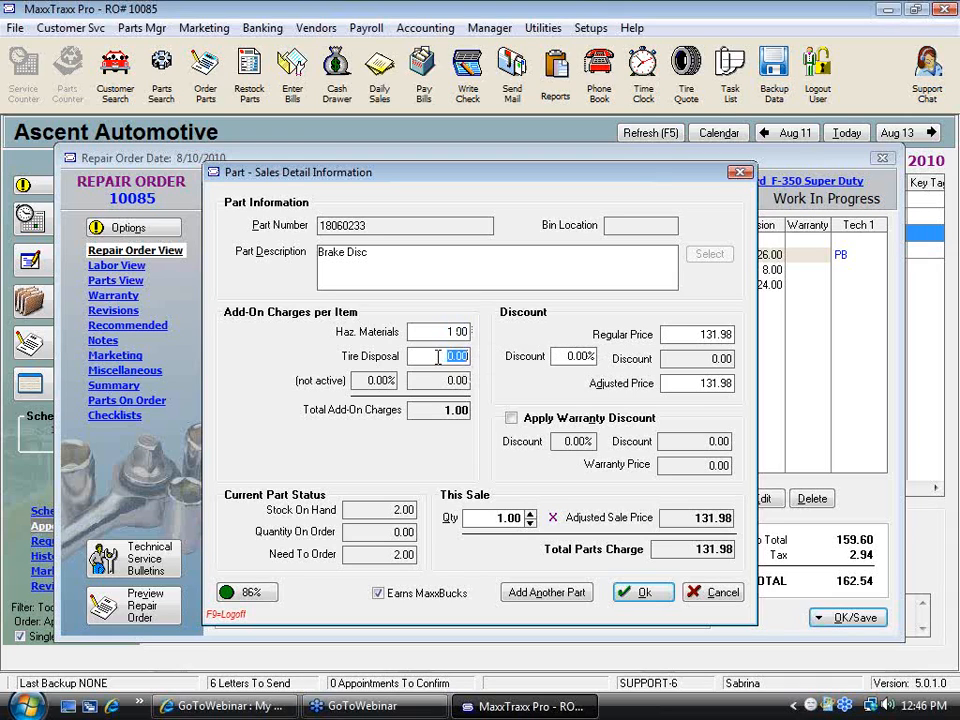
text(1.75)
Examine the brake disc's description, add-on charge, discount and regular price fields
click(362, 268)
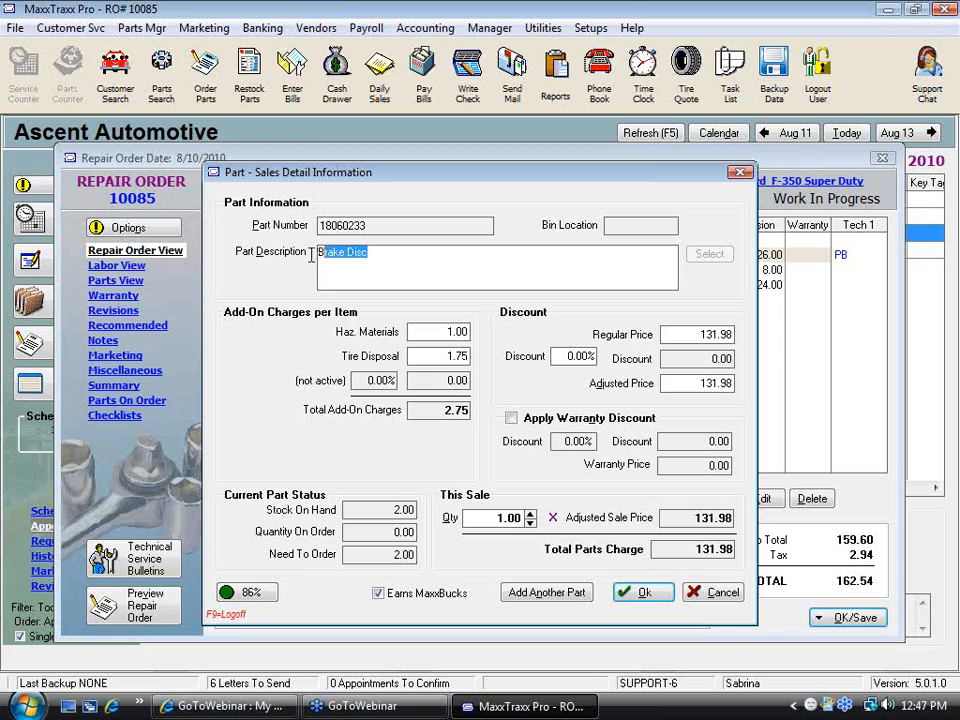
click(450, 332)
click(438, 352)
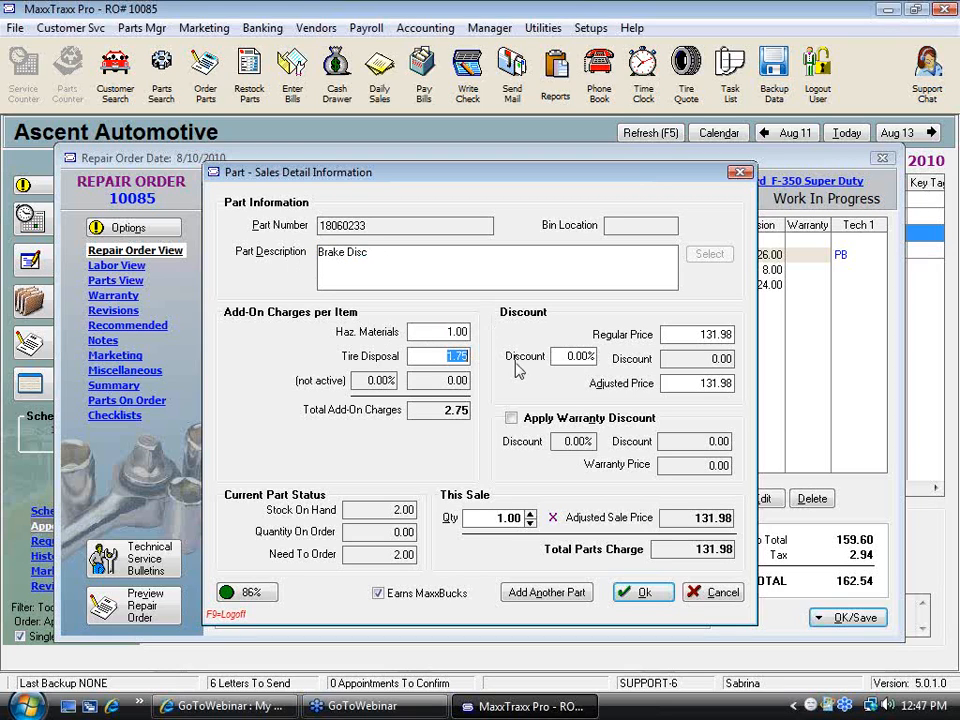
click(590, 358)
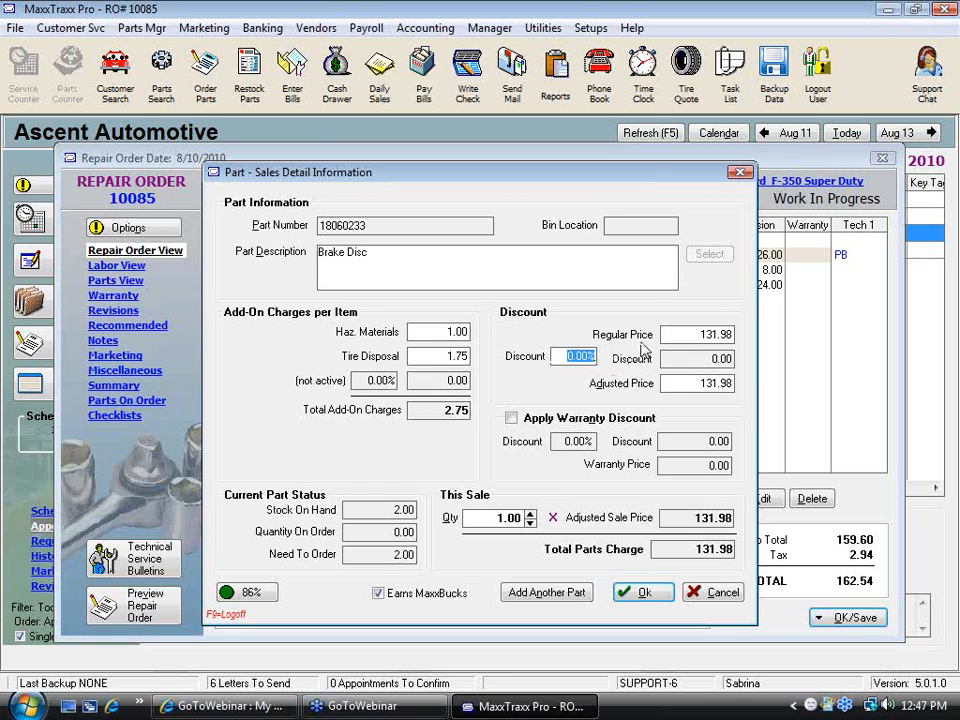
click(697, 334)
drag(697, 334, 757, 344)
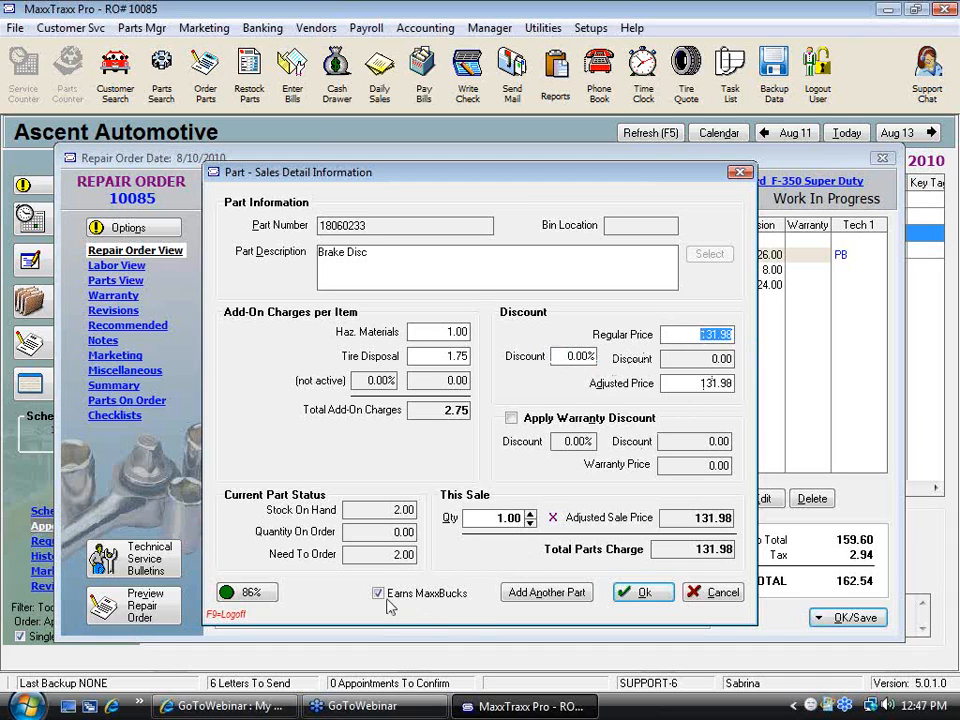
Open the brake disc's profitability breakdown, inspect its cost, price and profit fields, and close it
click(240, 594)
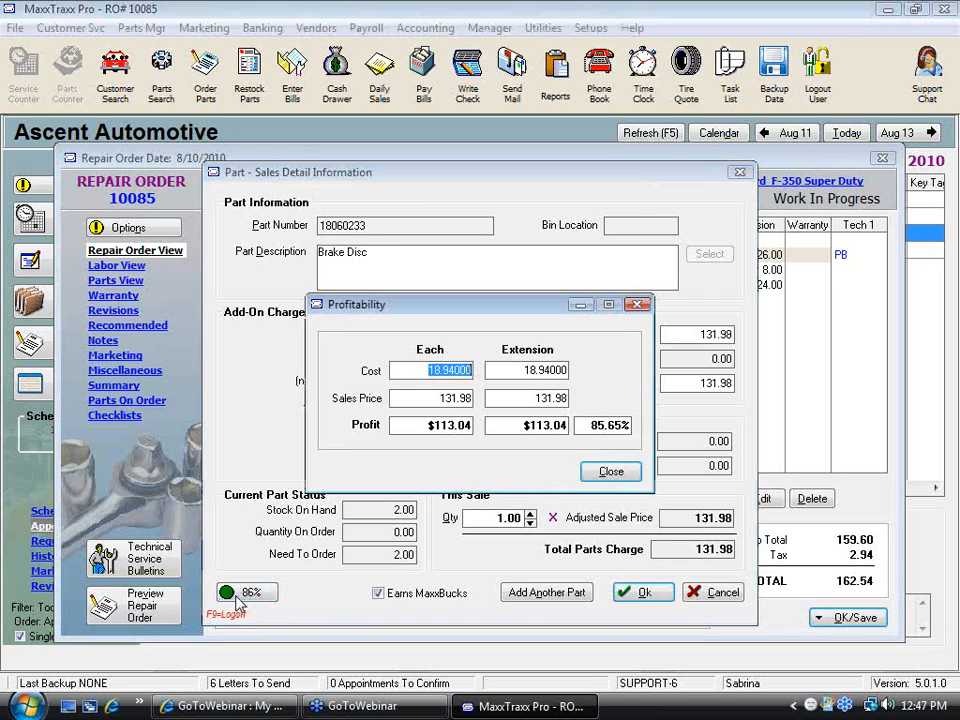
click(418, 397)
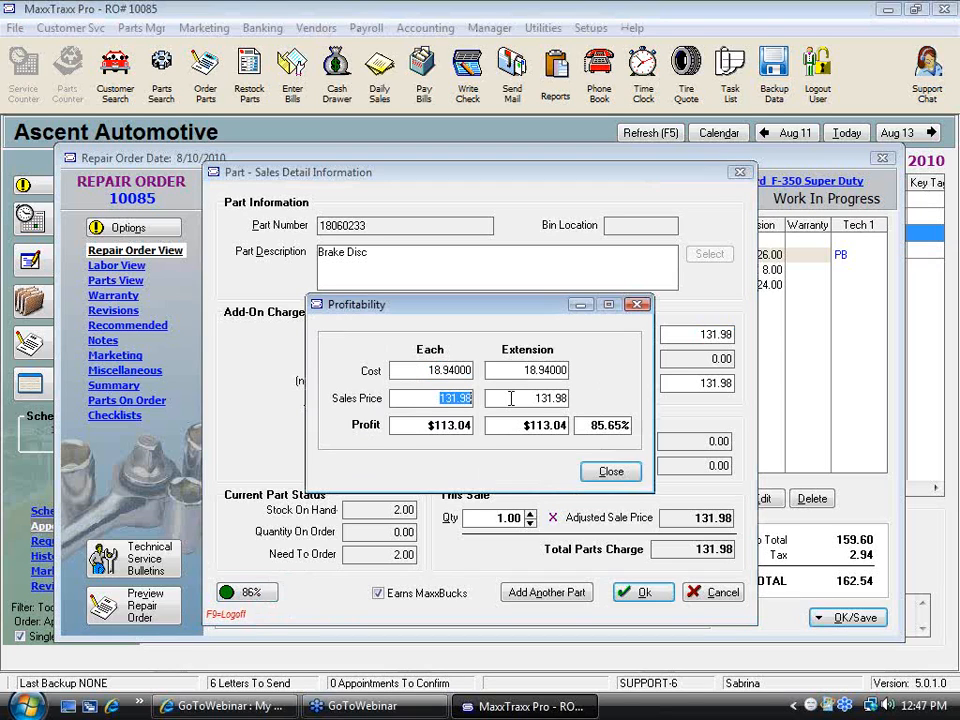
click(612, 425)
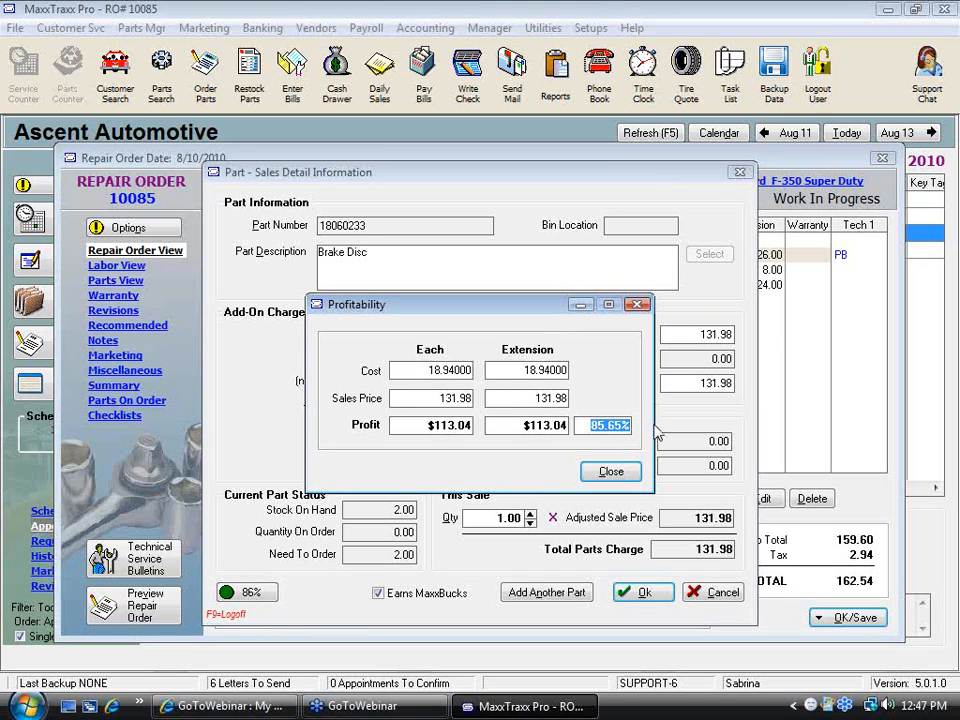
click(611, 471)
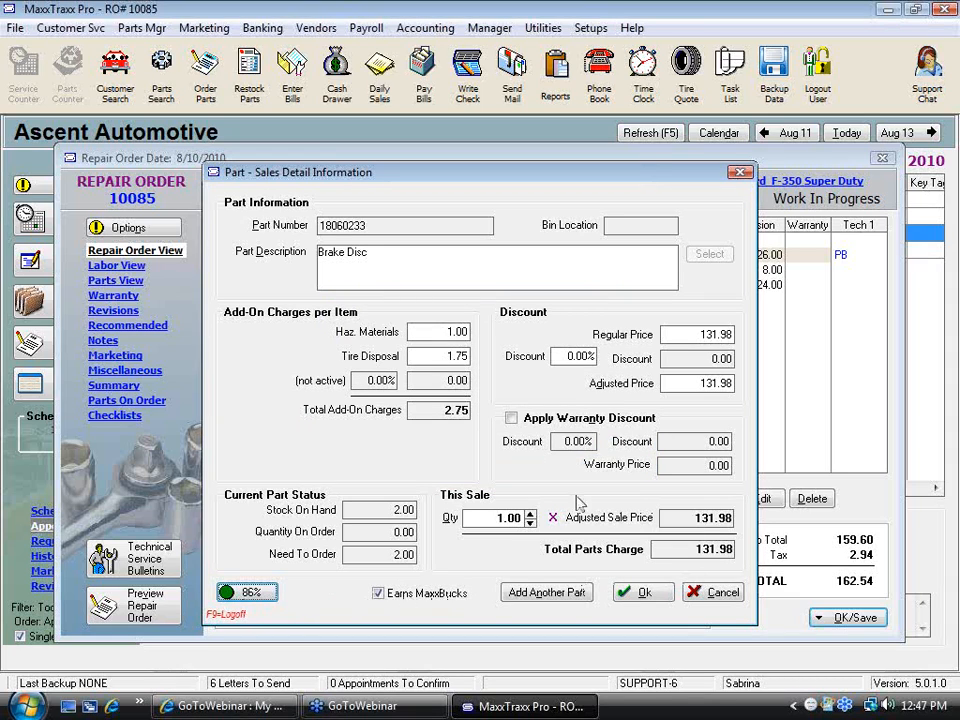
Apply a warranty discount to the brake disc while keeping its add-on charges, then clear the warranty discount again
click(512, 419)
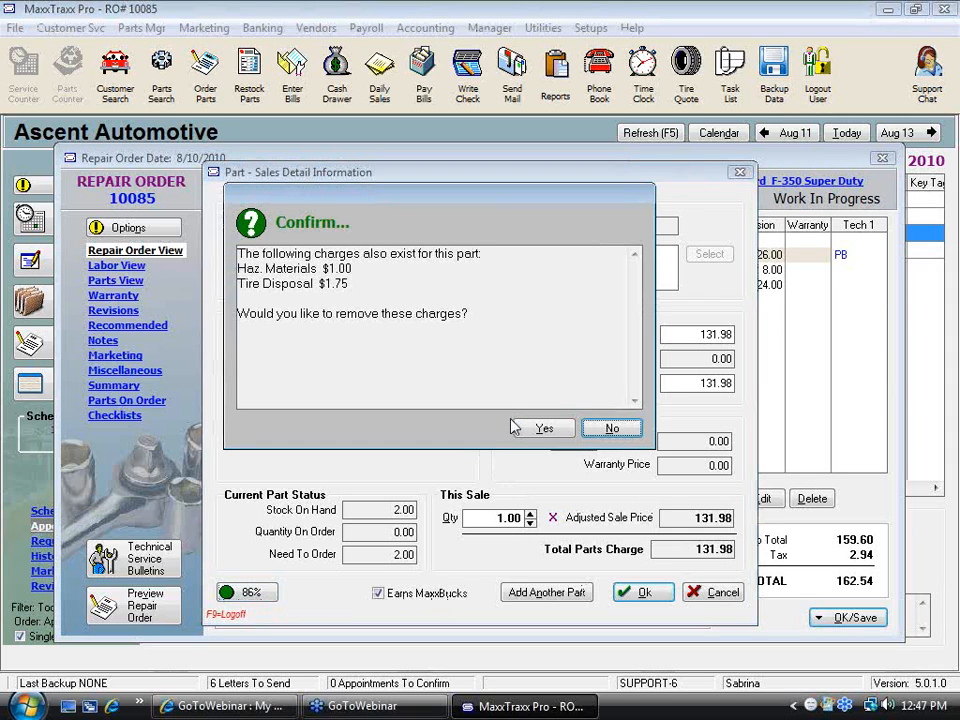
click(609, 430)
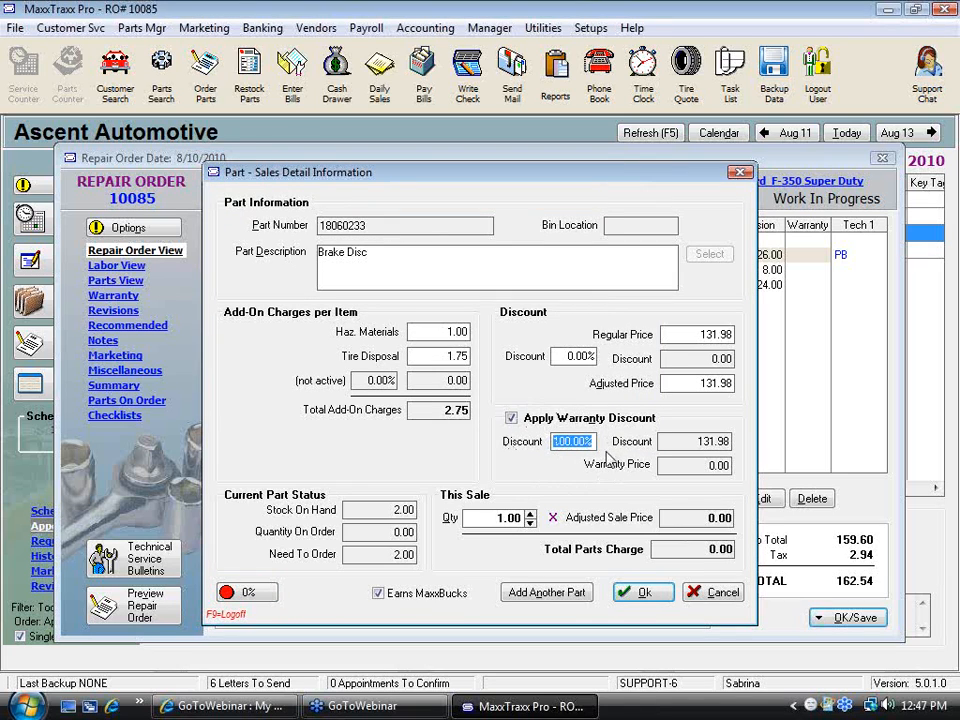
click(700, 549)
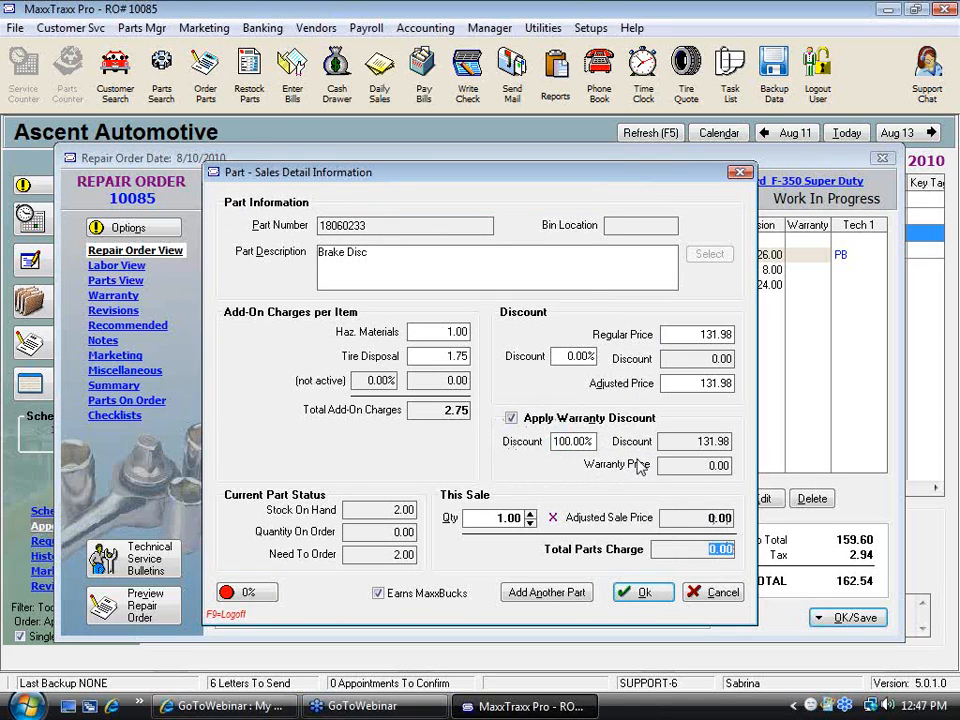
click(592, 441)
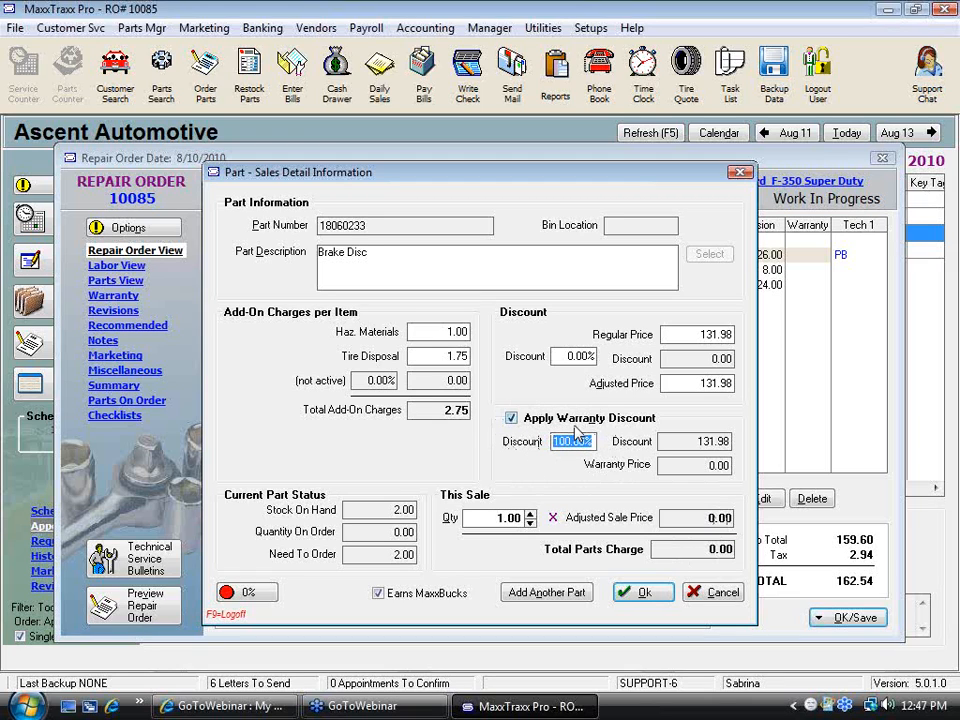
click(512, 419)
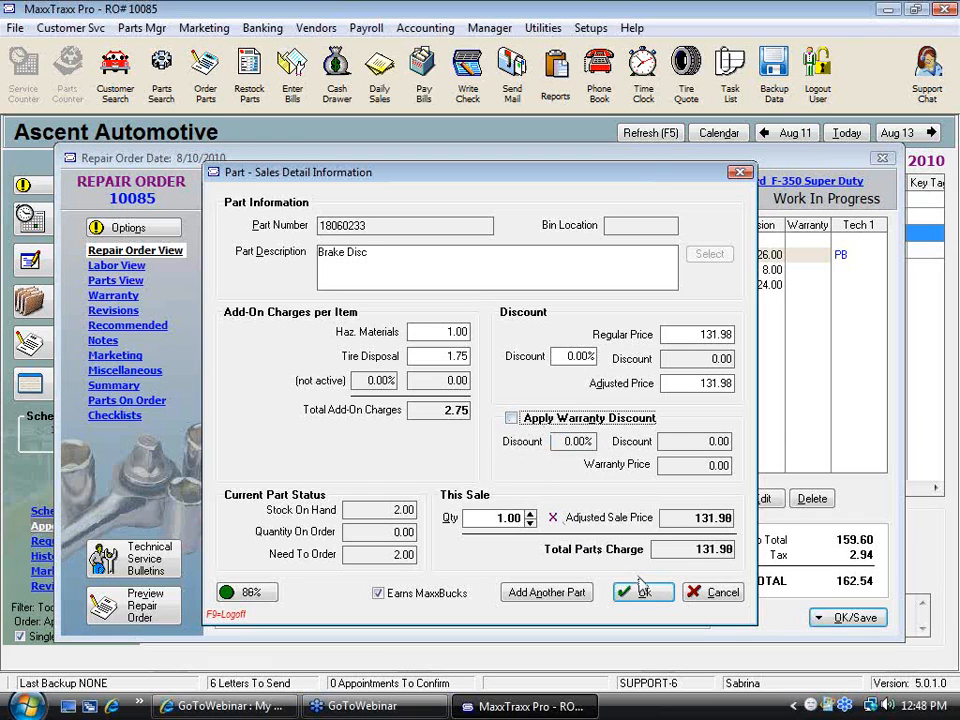
Keep the brake disc and add the Oil Filter 19210286 from the part list as another part
click(556, 600)
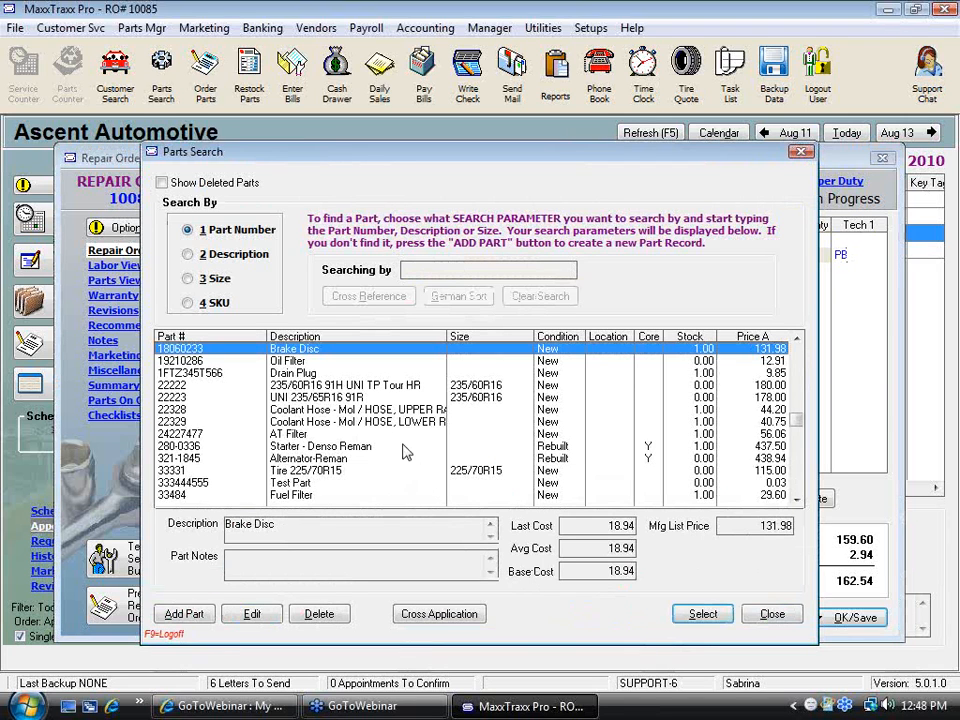
double_click(305, 361)
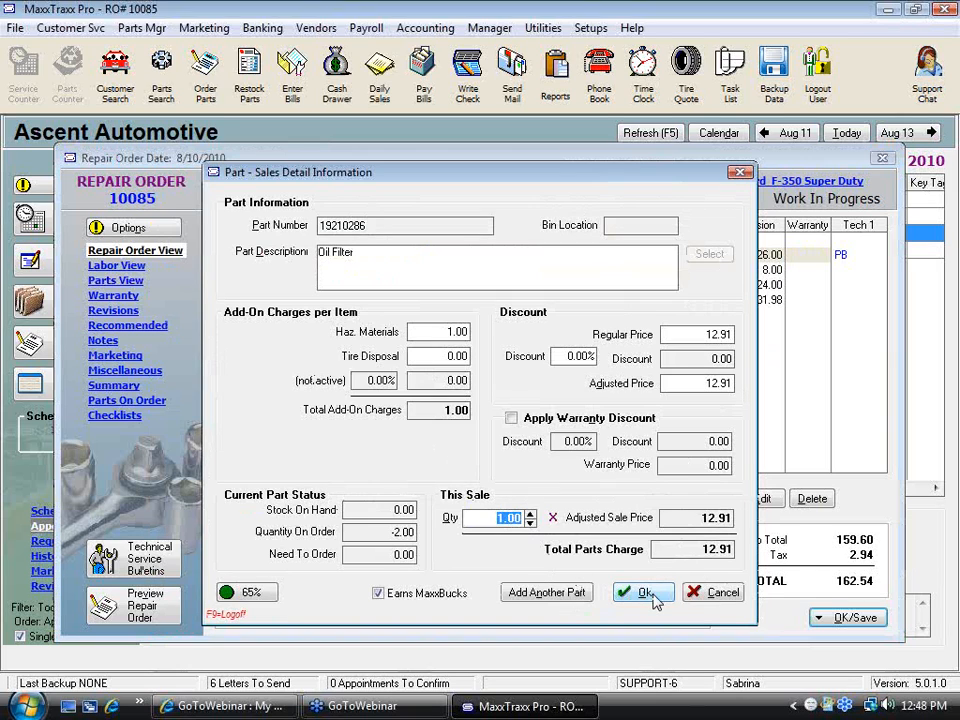
click(645, 593)
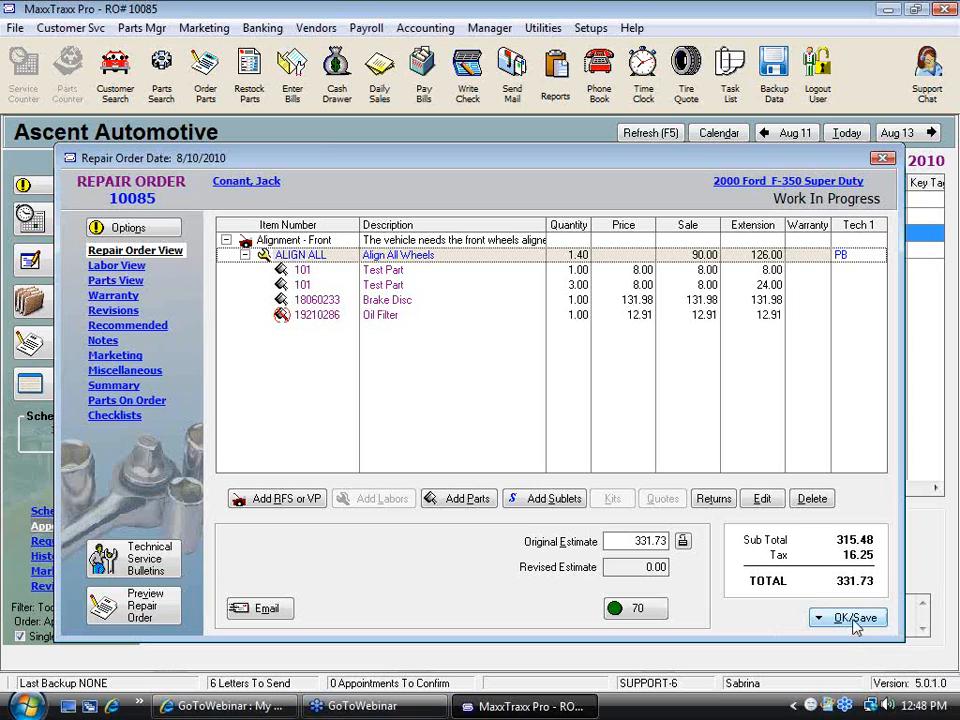
Save the repair order only, exiting the low-stock notice without ordering the oil filter
click(818, 618)
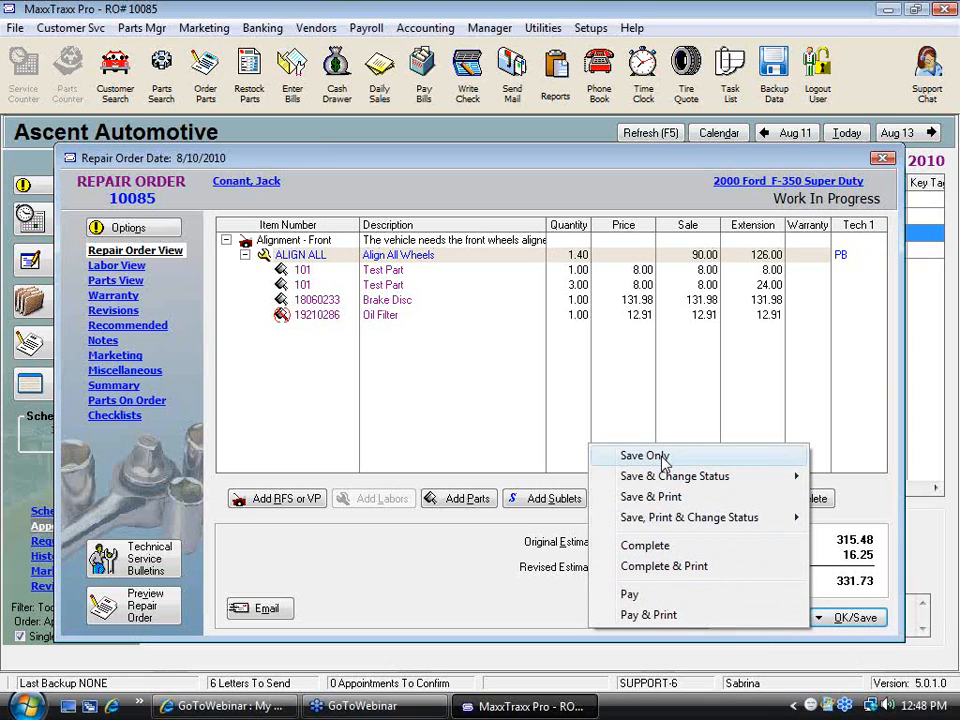
click(662, 458)
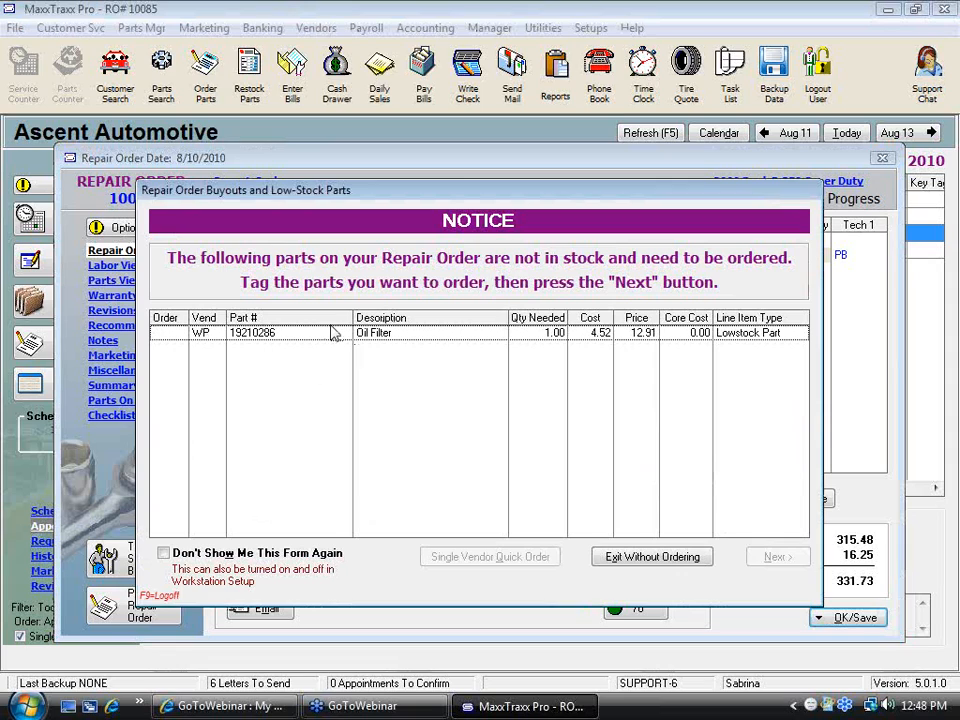
click(652, 557)
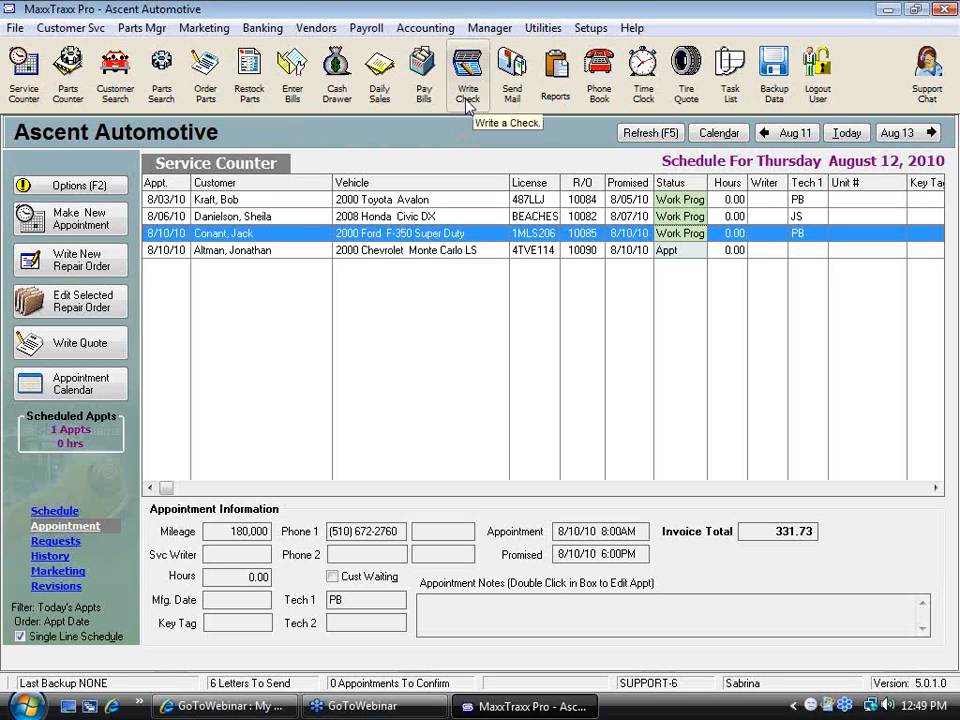
Start a received vendor invoice for Factory Motor Parts with a target amount of 10
click(250, 85)
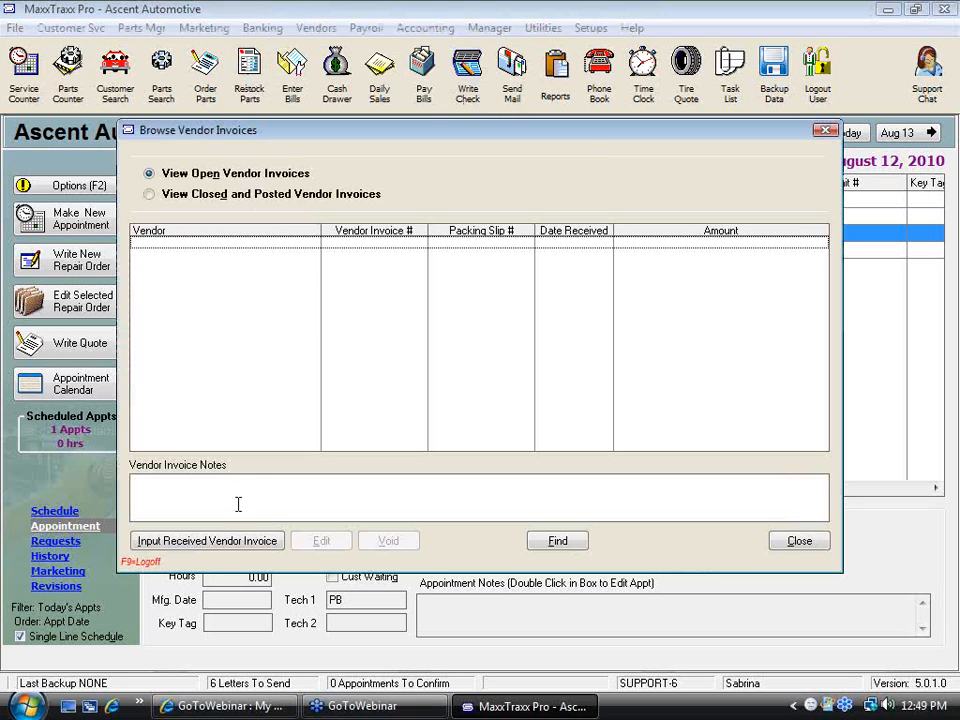
click(185, 546)
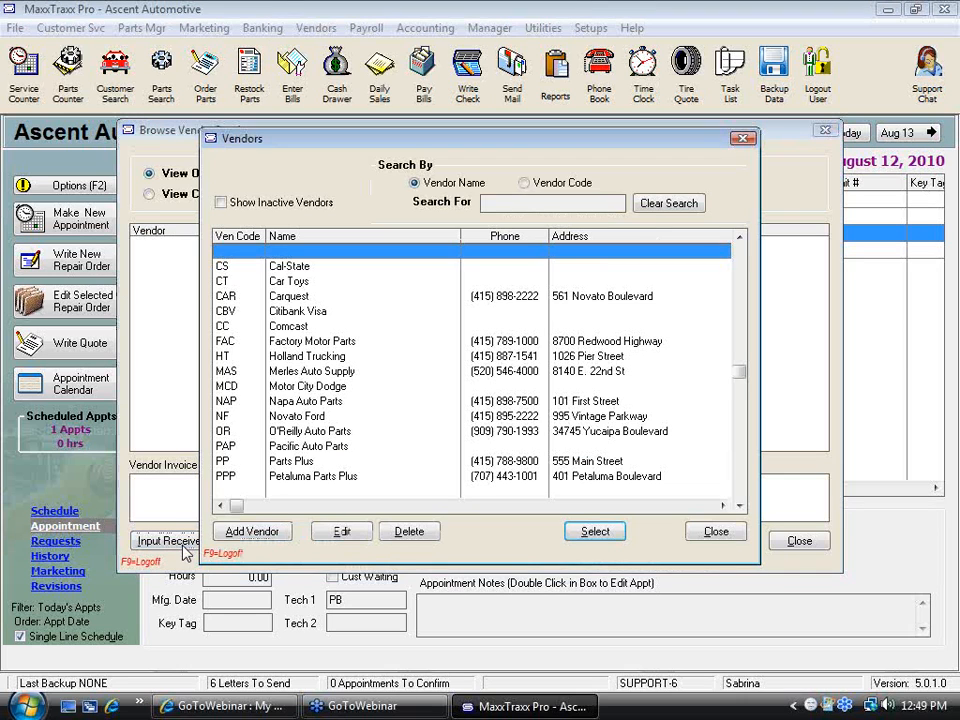
double_click(310, 342)
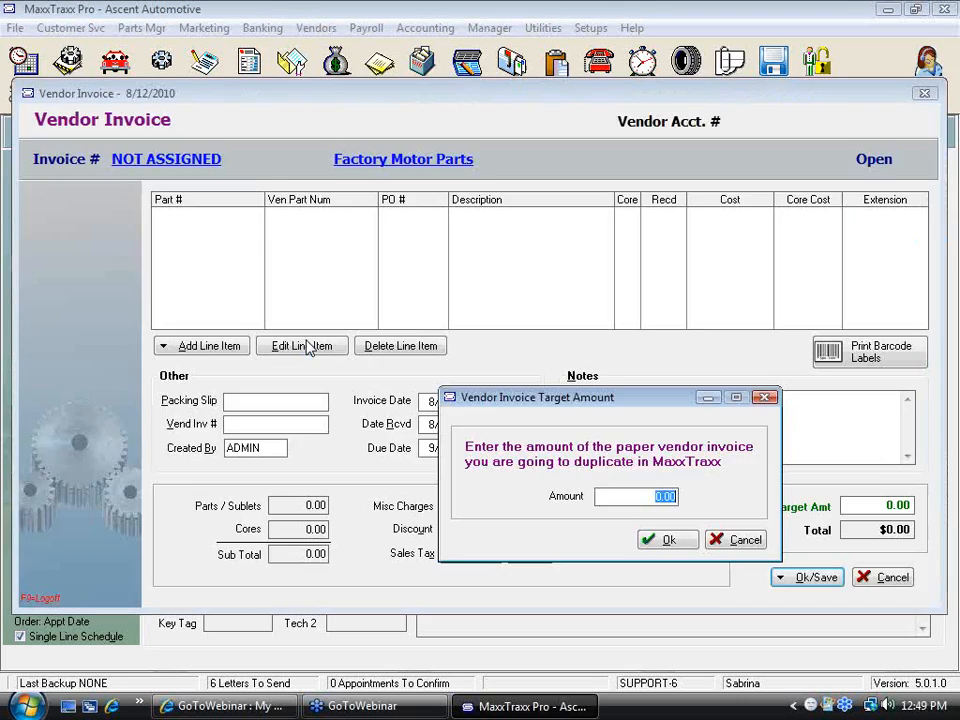
text(10)
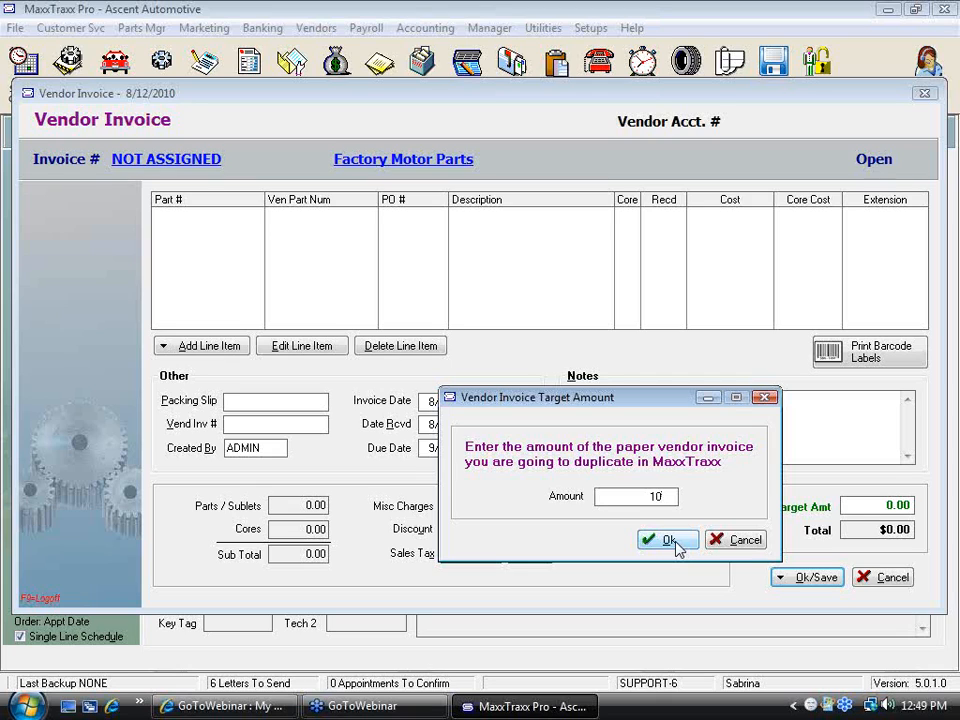
click(676, 546)
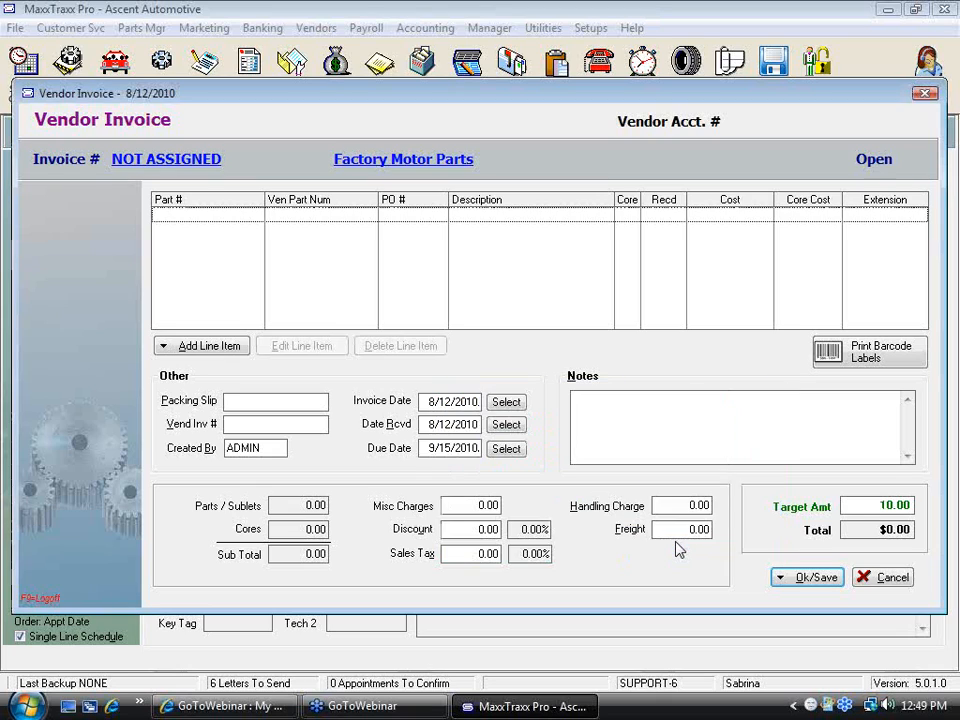
Autofill the vendor invoice from the low-stock list with Oil Filter 19210286
click(224, 350)
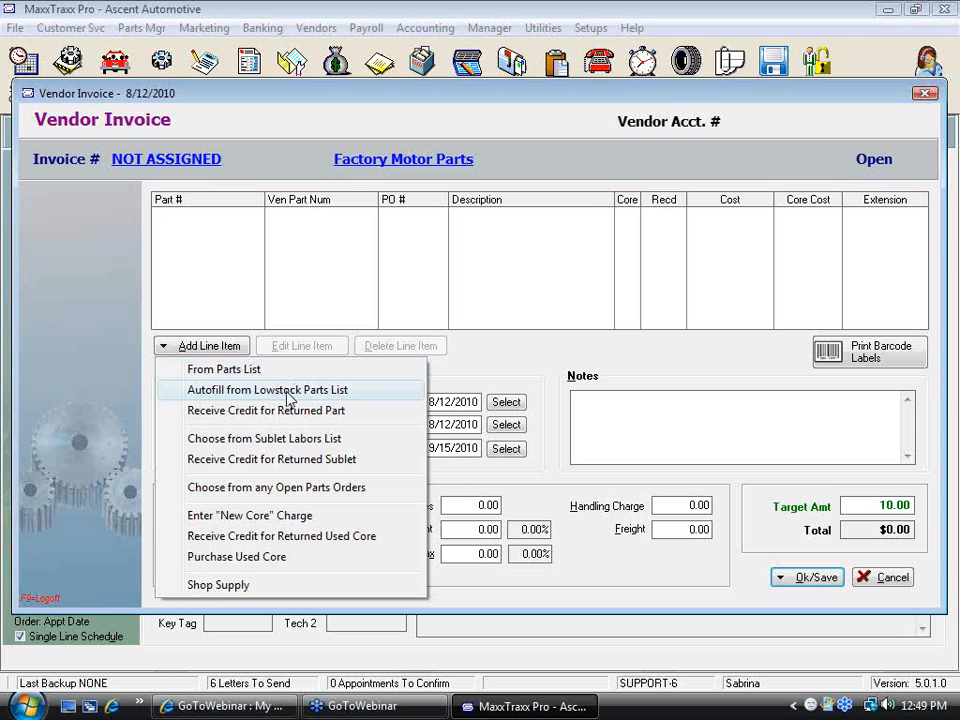
click(289, 398)
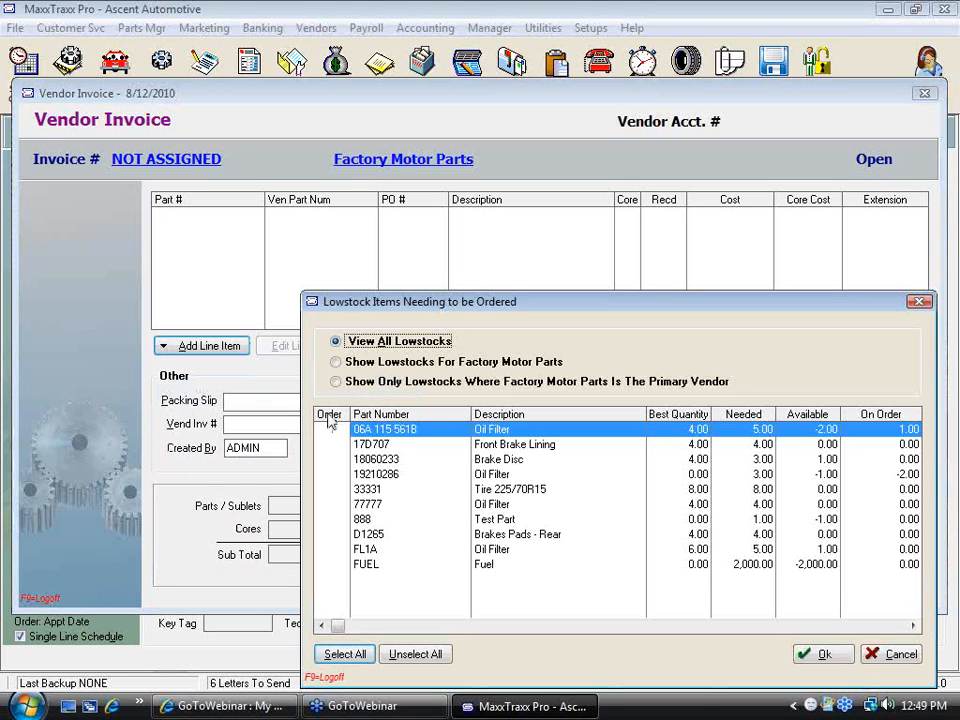
click(333, 475)
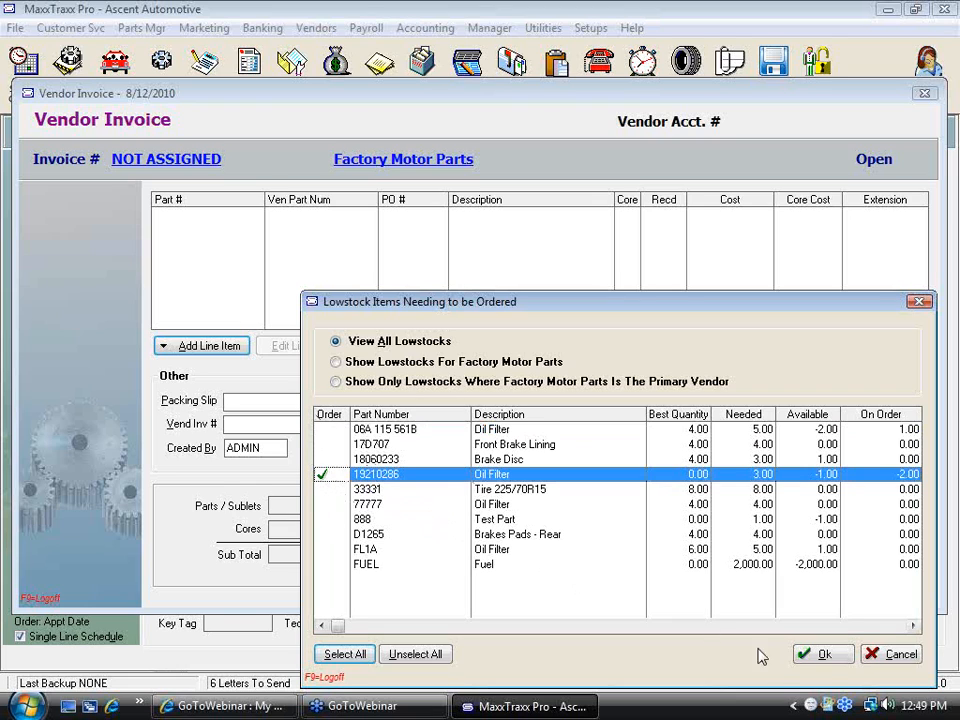
click(836, 660)
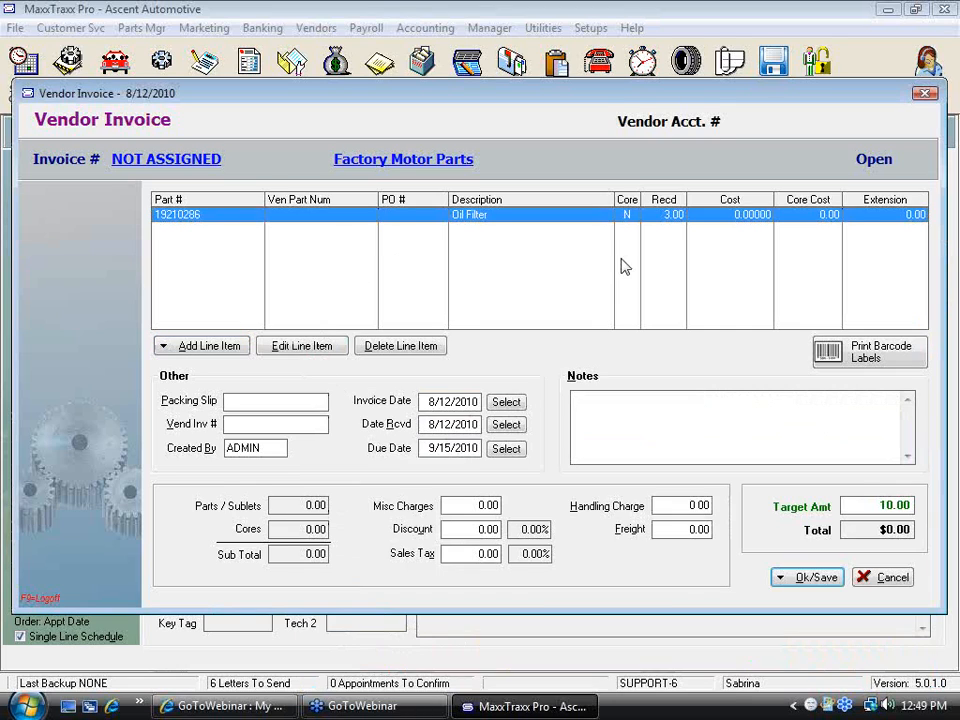
Open the part list to add another line item to the vendor invoice
click(234, 350)
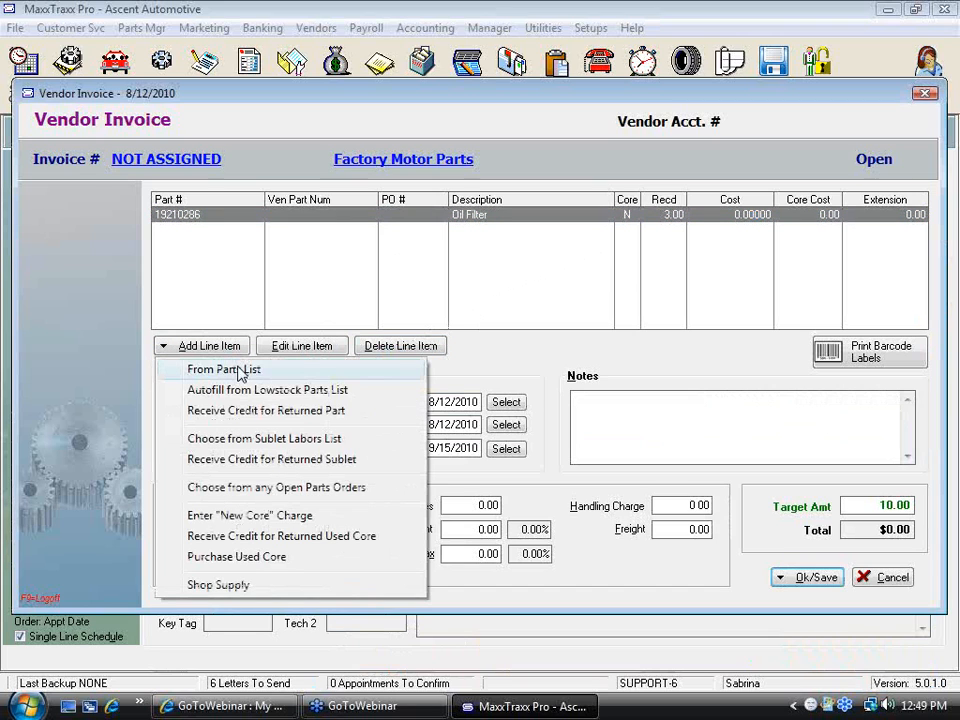
click(238, 372)
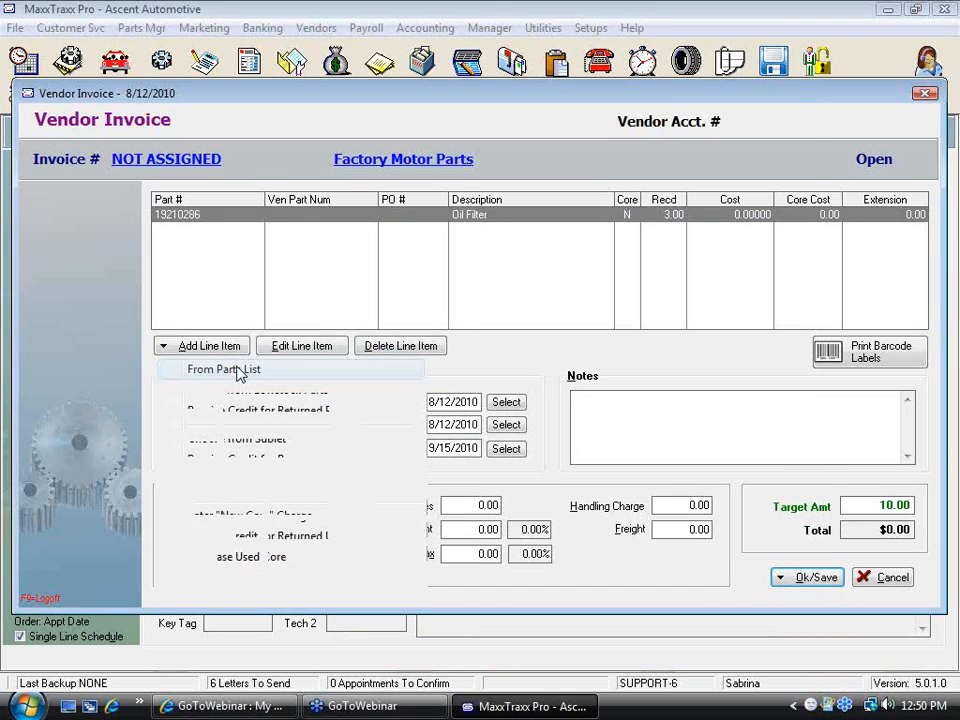
text(587)
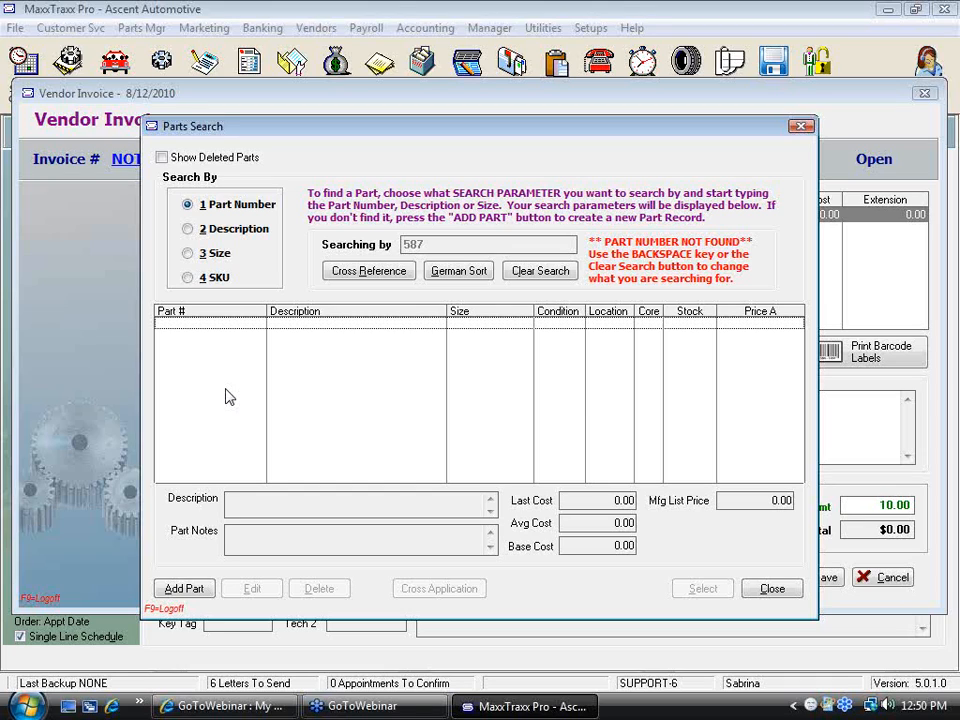
click(194, 597)
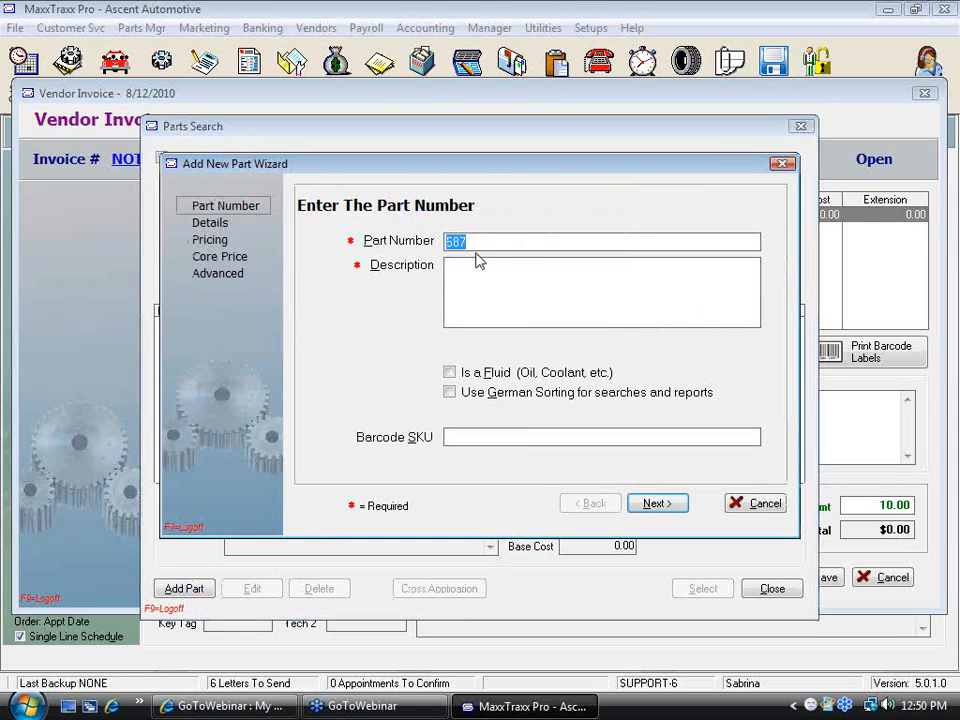
click(765, 504)
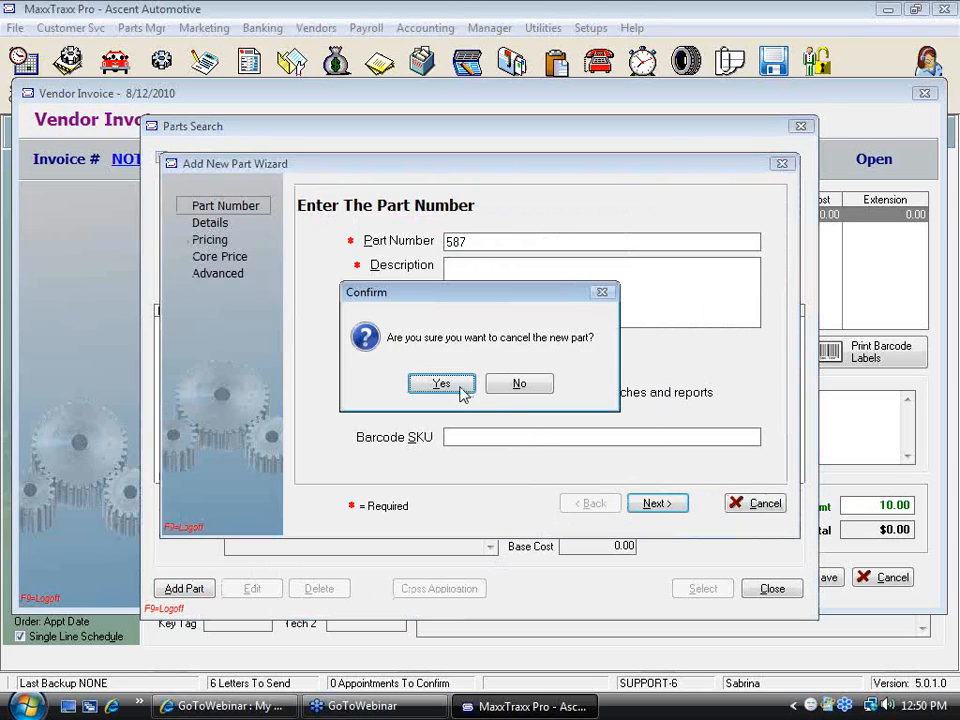
click(441, 384)
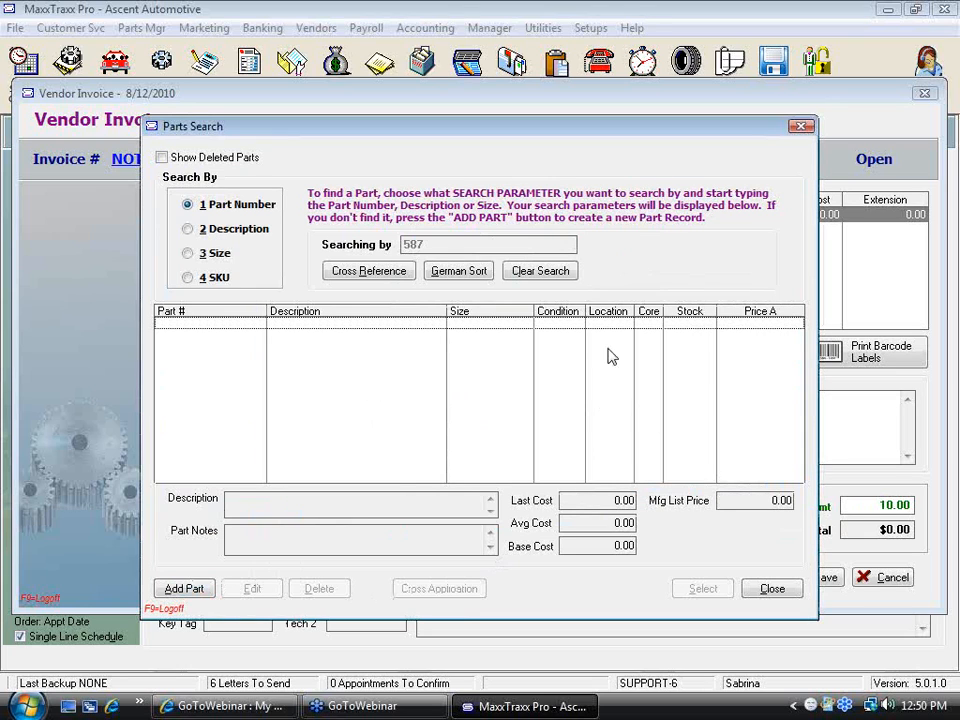
Clear the search and add the Radiator 10001 to the invoice at a cost of 175 per item
click(537, 274)
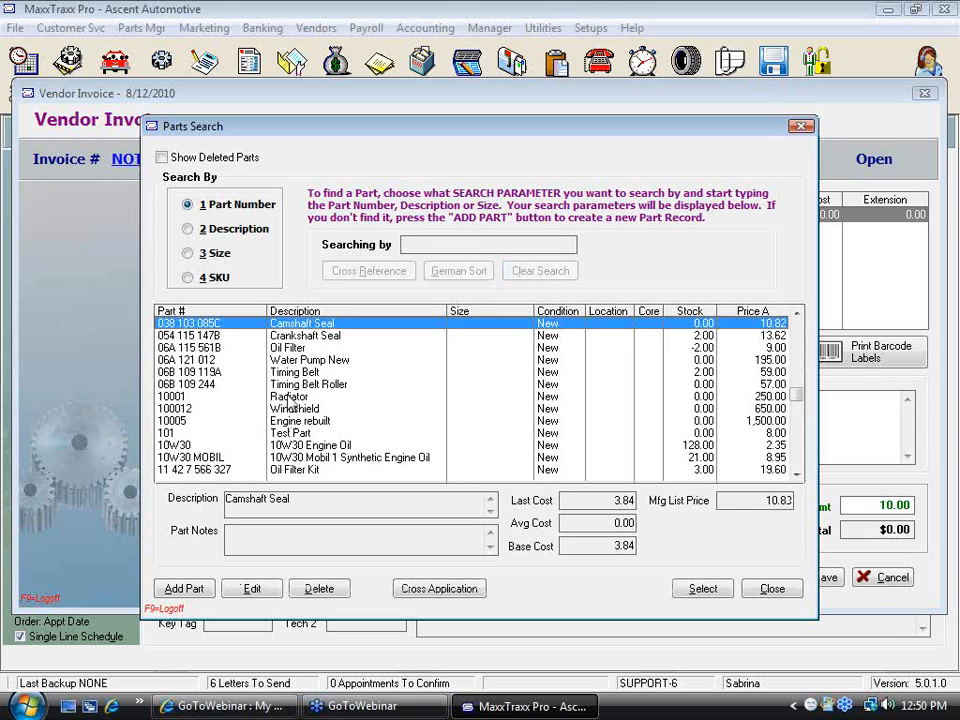
double_click(288, 399)
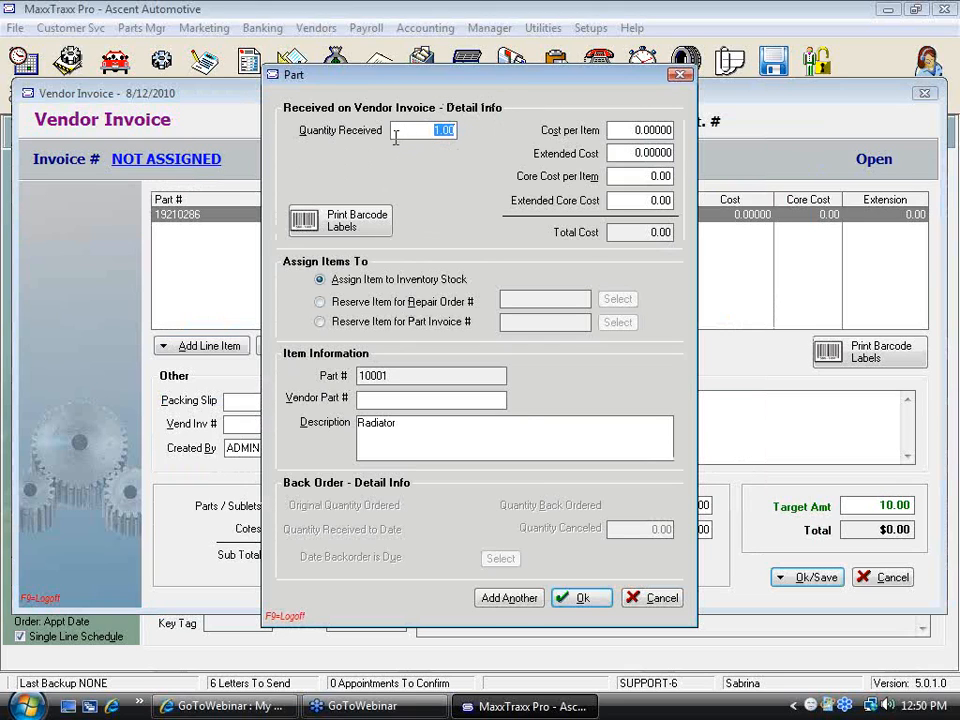
click(615, 131)
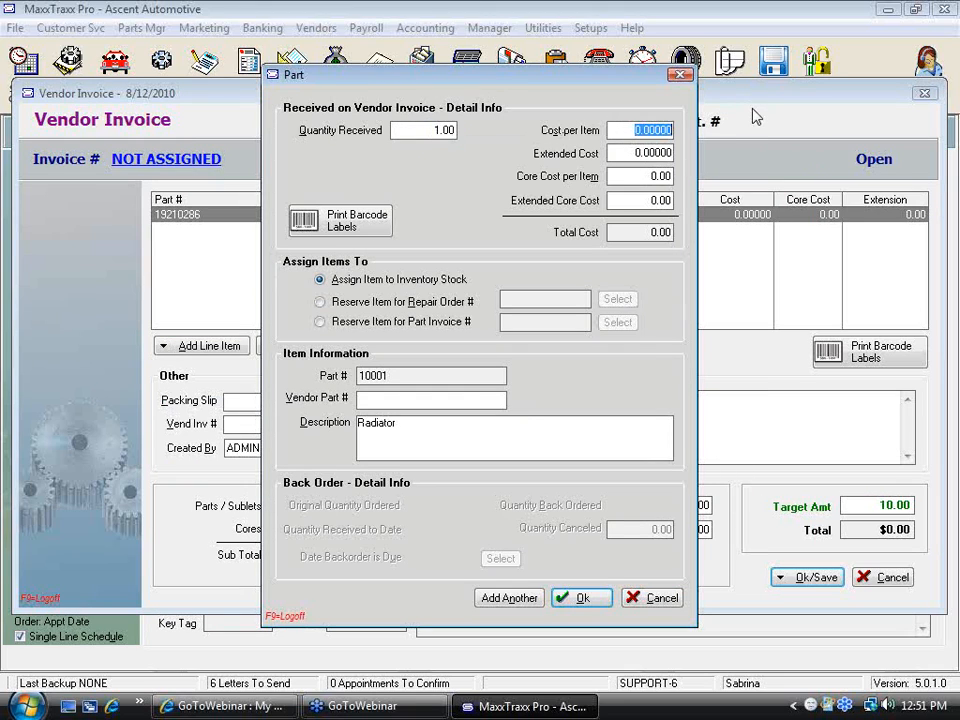
text(175)
key(Tab)
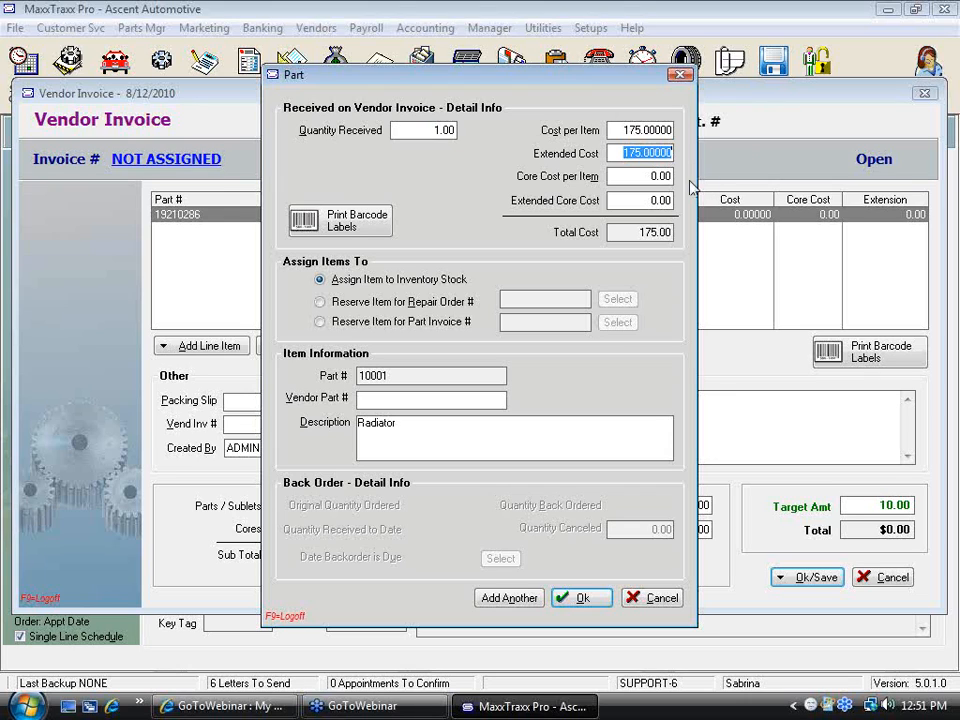
key(Tab)
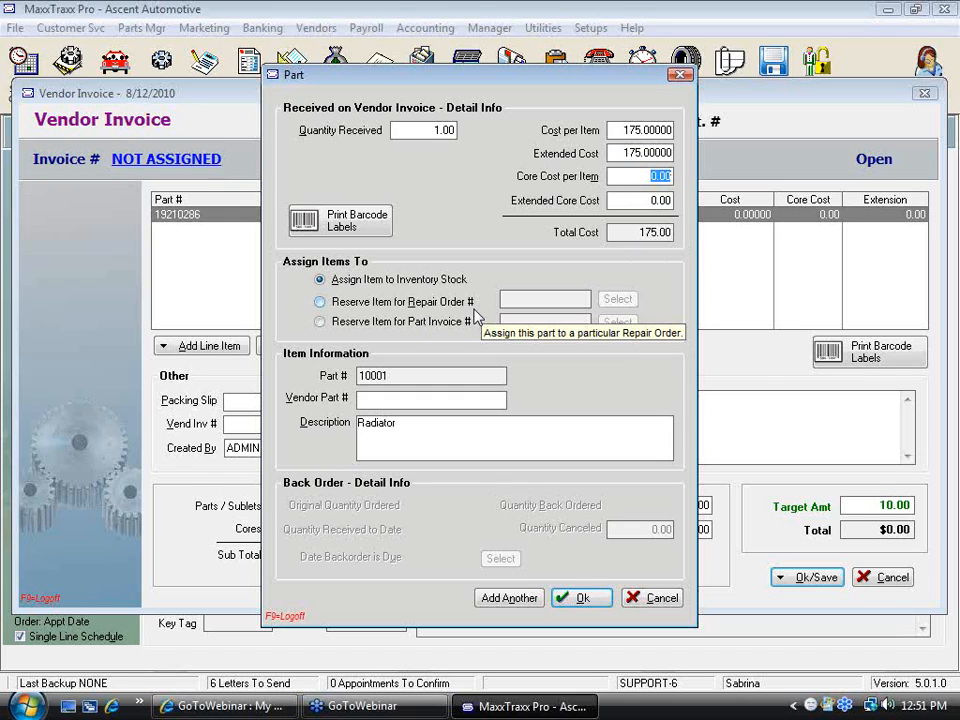
click(319, 302)
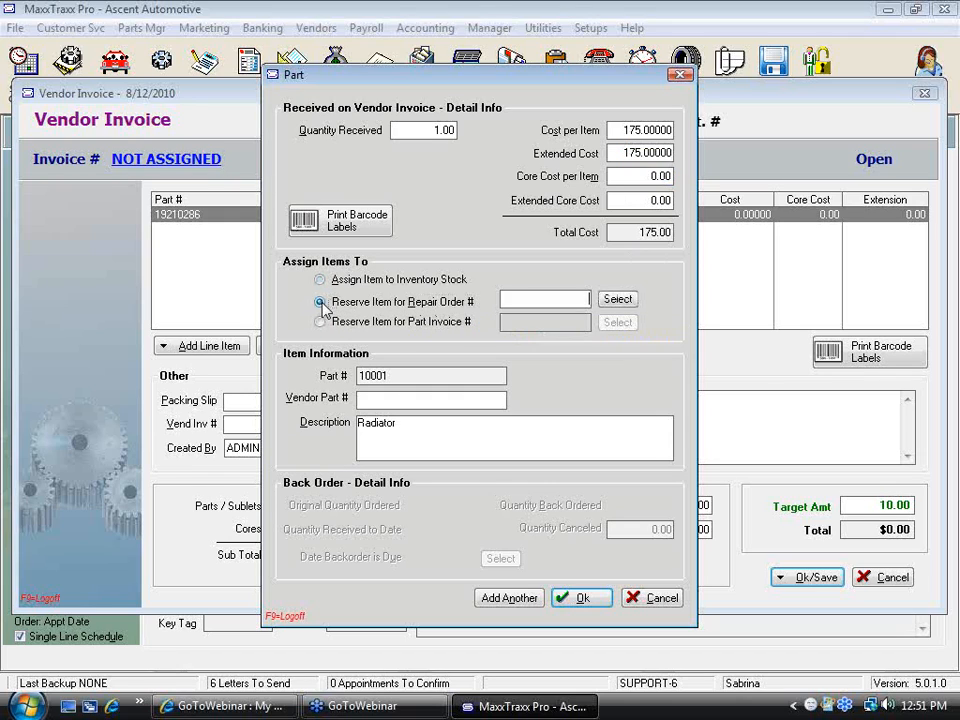
click(617, 300)
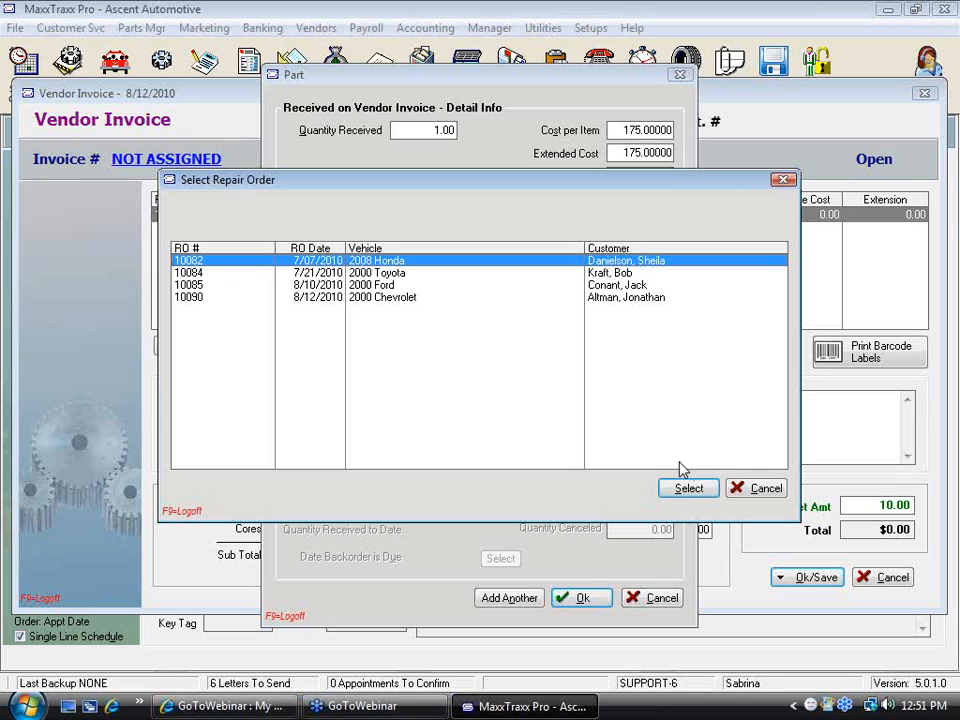
click(768, 490)
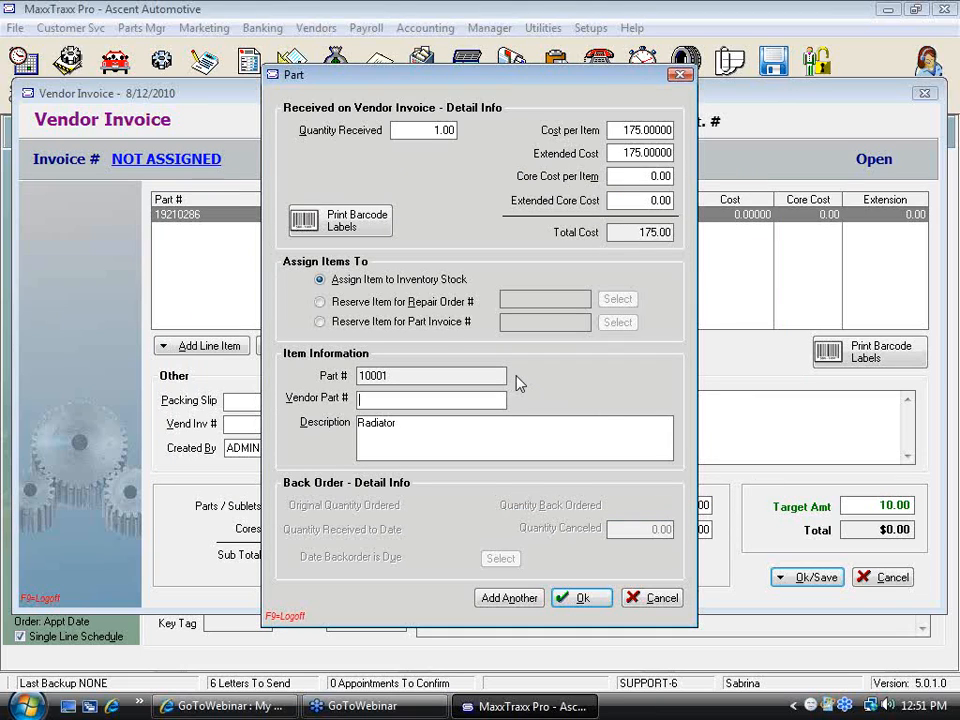
Reserve the radiator for repair order 10084 and confirm the line item
click(321, 302)
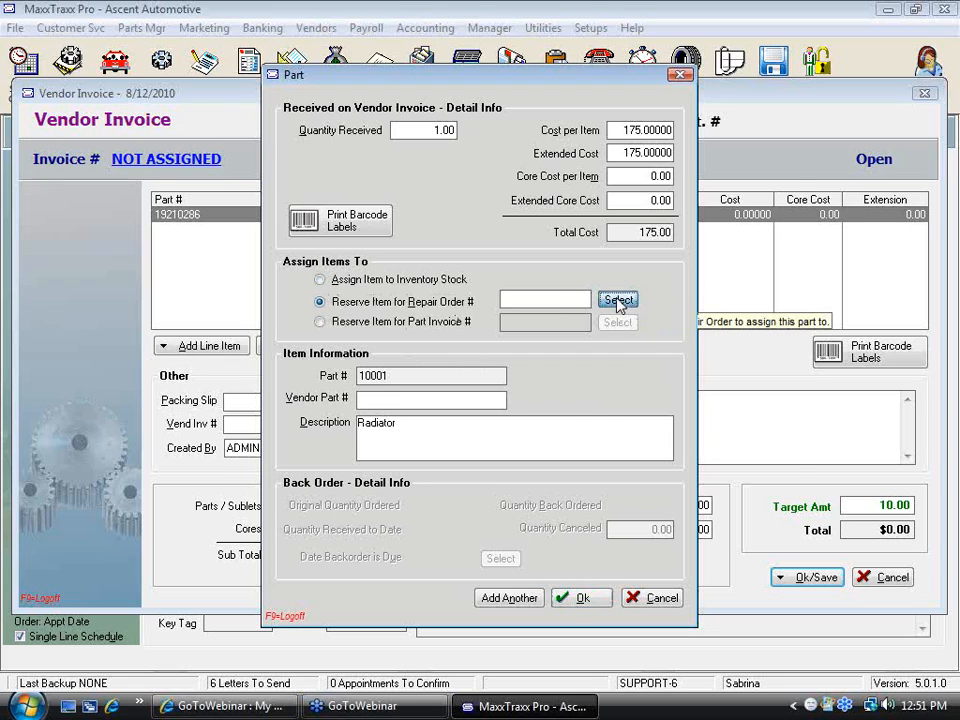
click(618, 301)
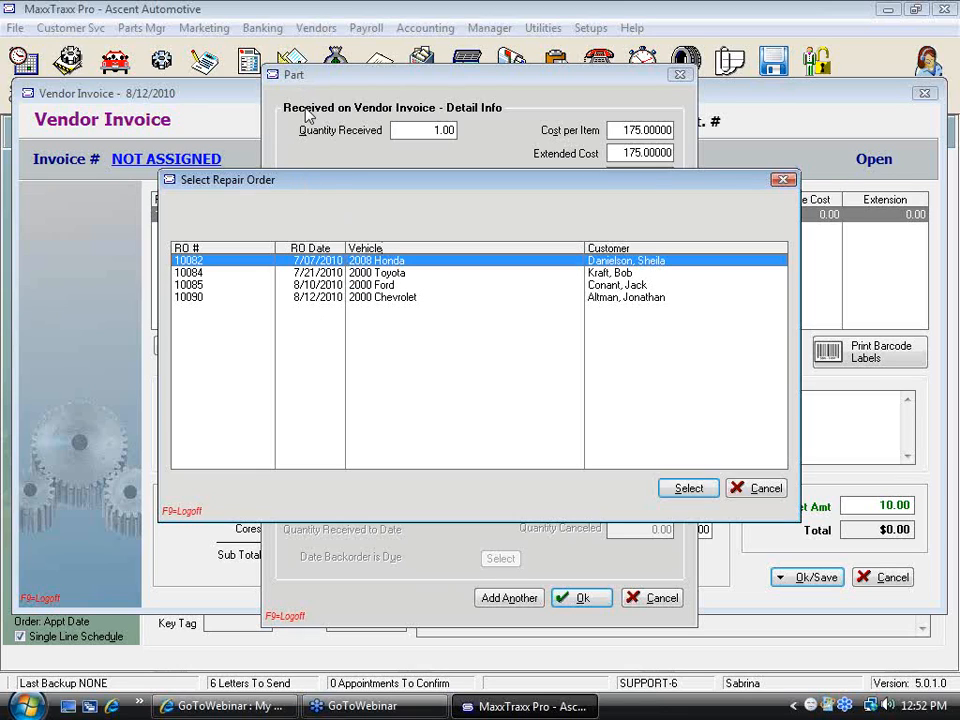
double_click(386, 273)
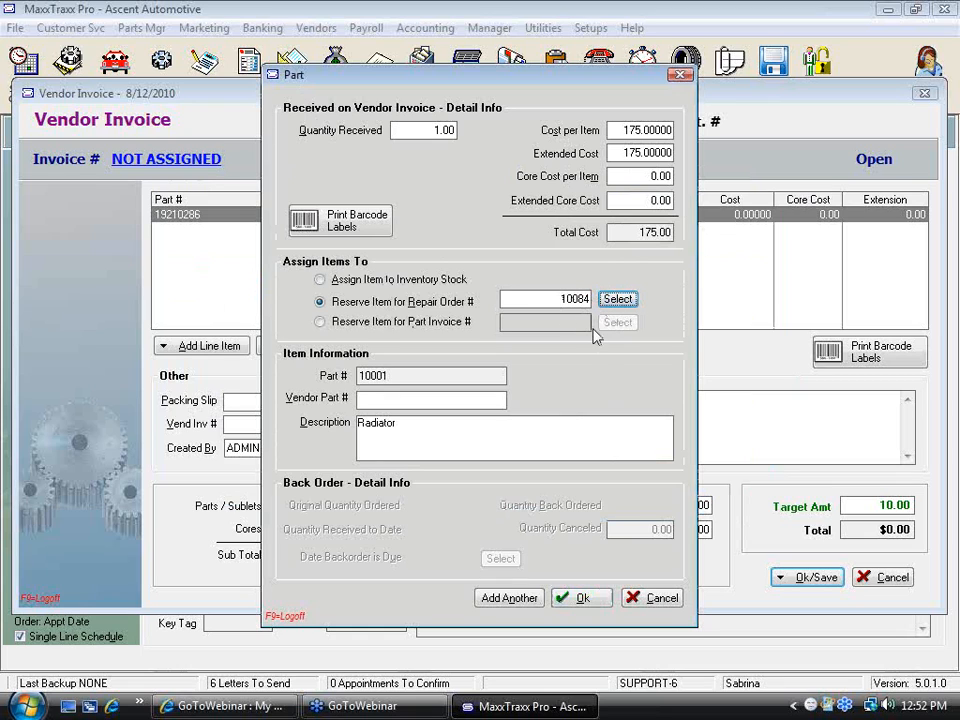
click(582, 598)
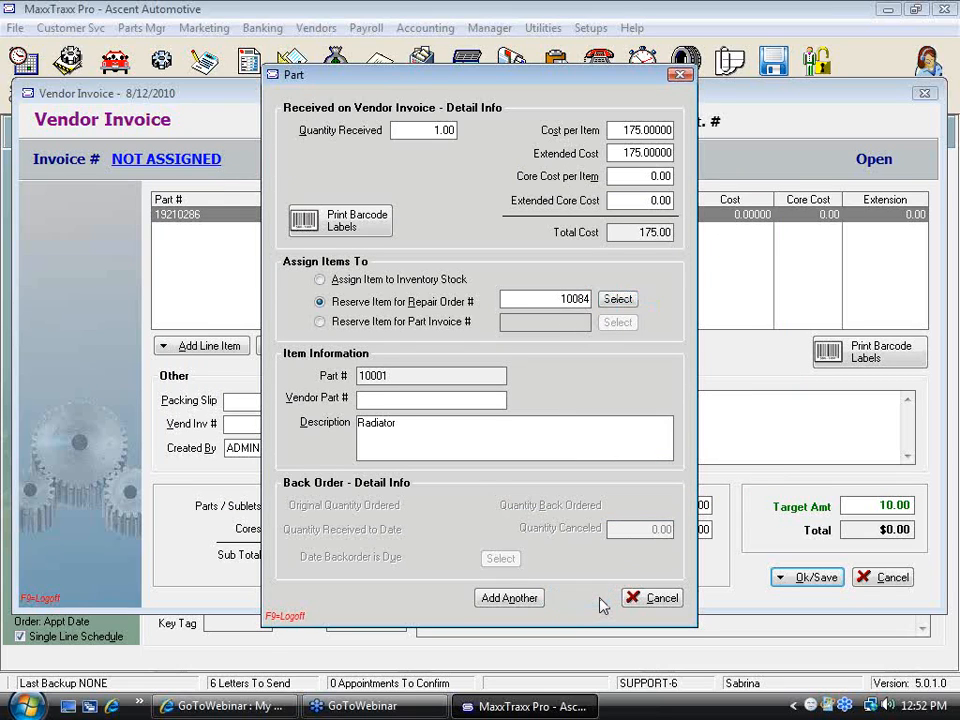
Post the vendor invoice and update inventory despite the target mismatch, entering vendor invoice number 616165115, and close the notice
click(818, 580)
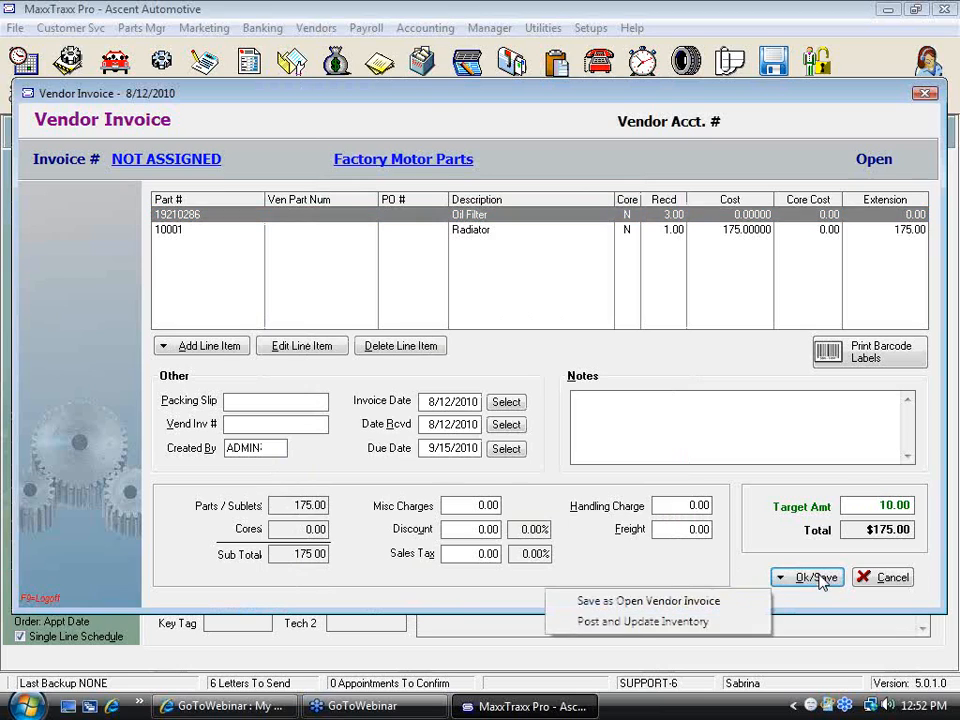
click(679, 624)
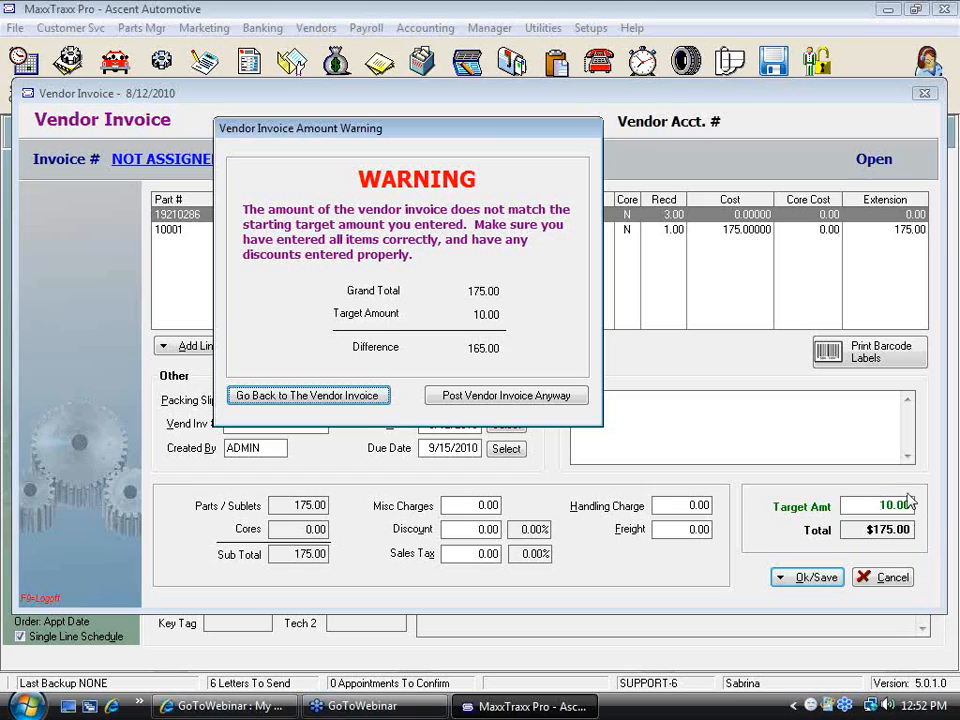
click(500, 396)
text(616165118)
click(478, 374)
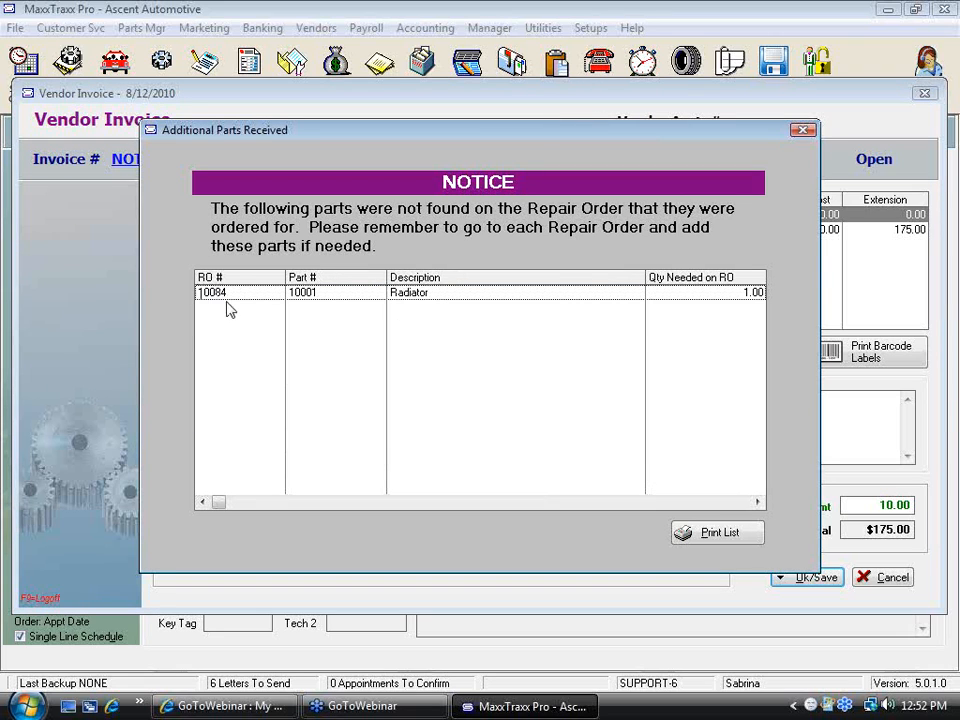
click(804, 131)
click(825, 132)
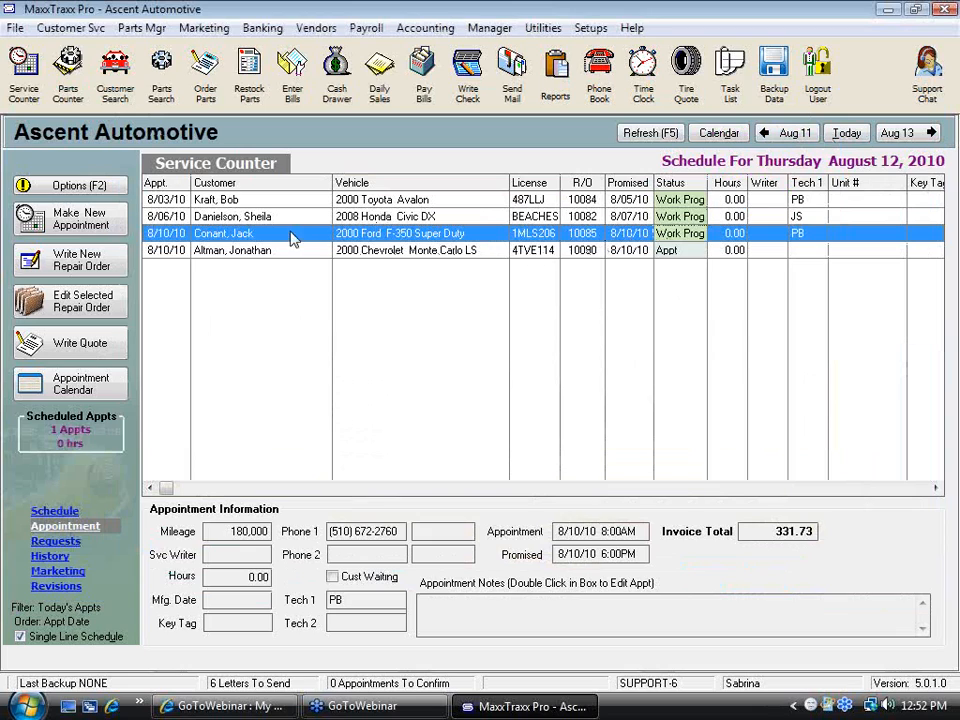
Open repair order 10084 and add the radiator from parts on order to its Diagnostic Time request
double_click(402, 200)
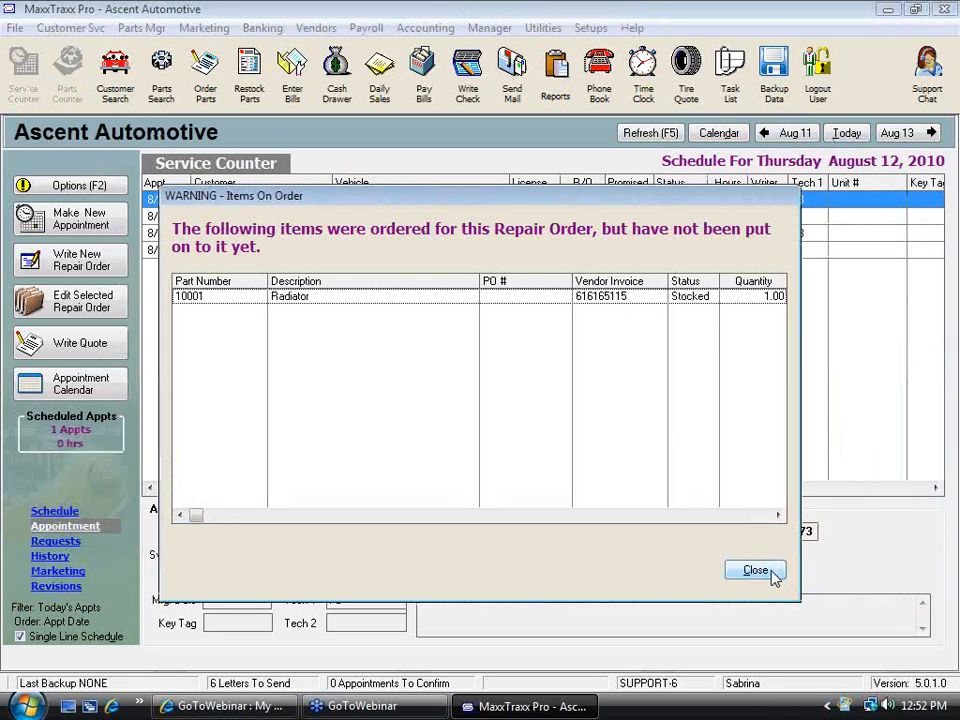
click(771, 574)
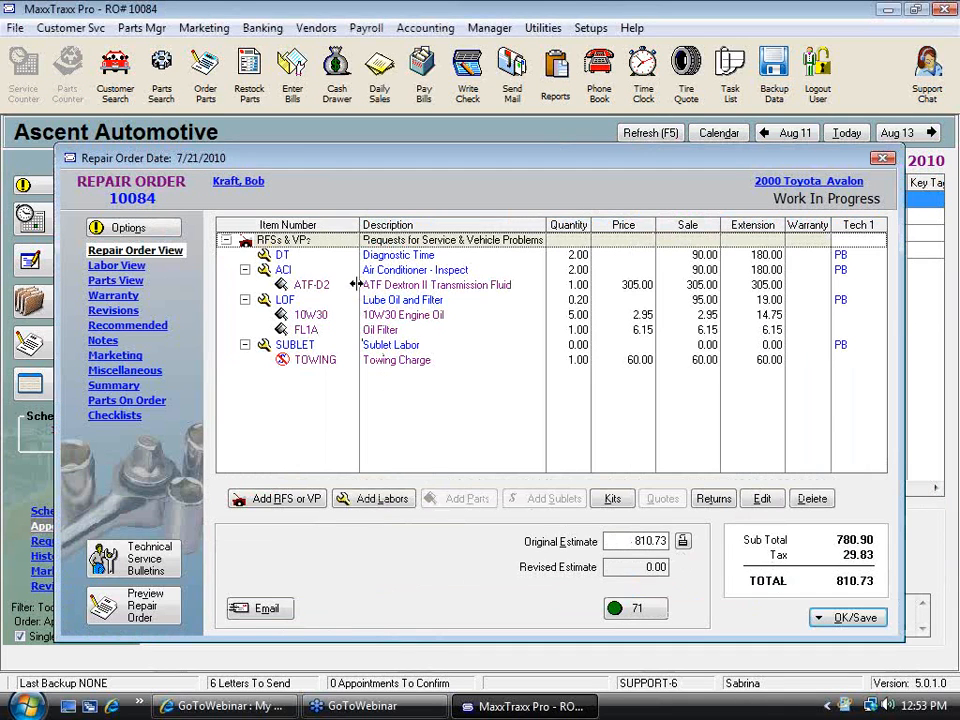
click(403, 255)
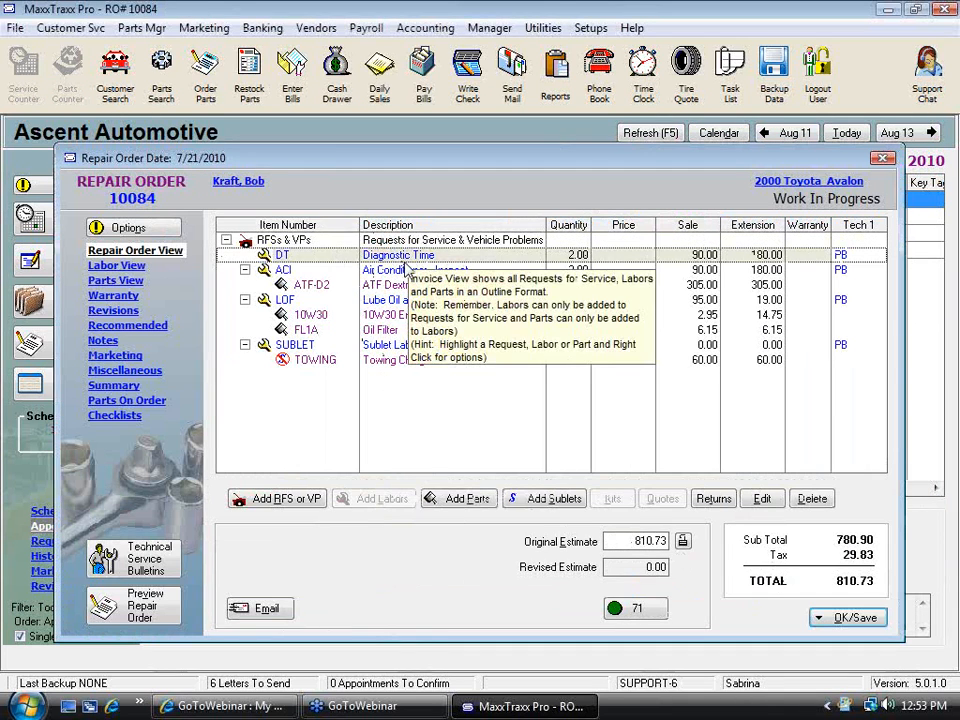
click(476, 500)
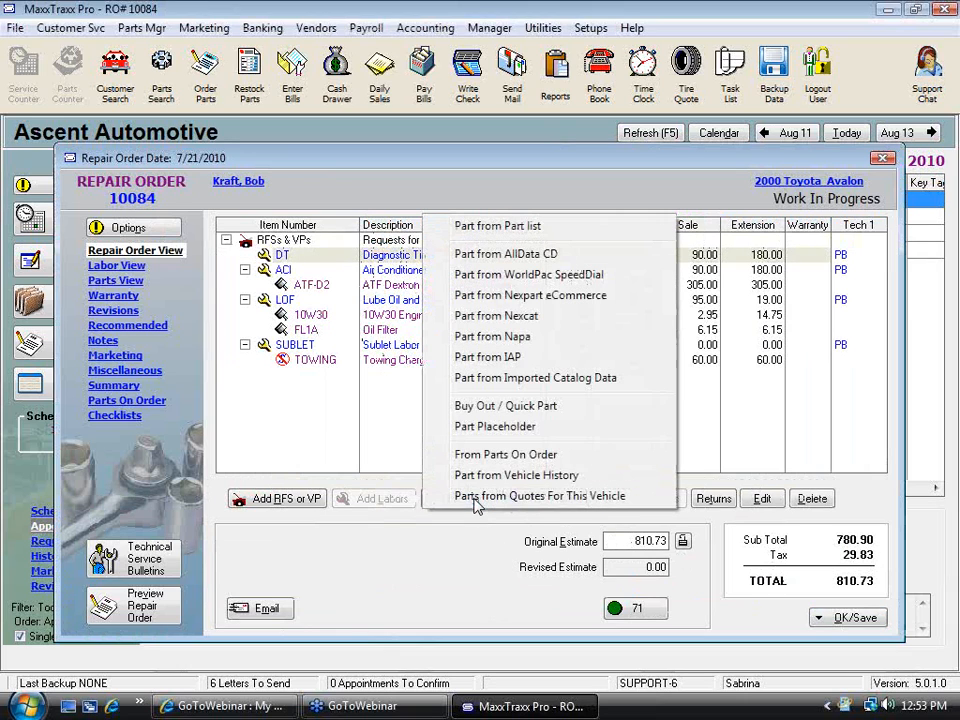
click(521, 459)
click(233, 335)
click(233, 335)
click(645, 548)
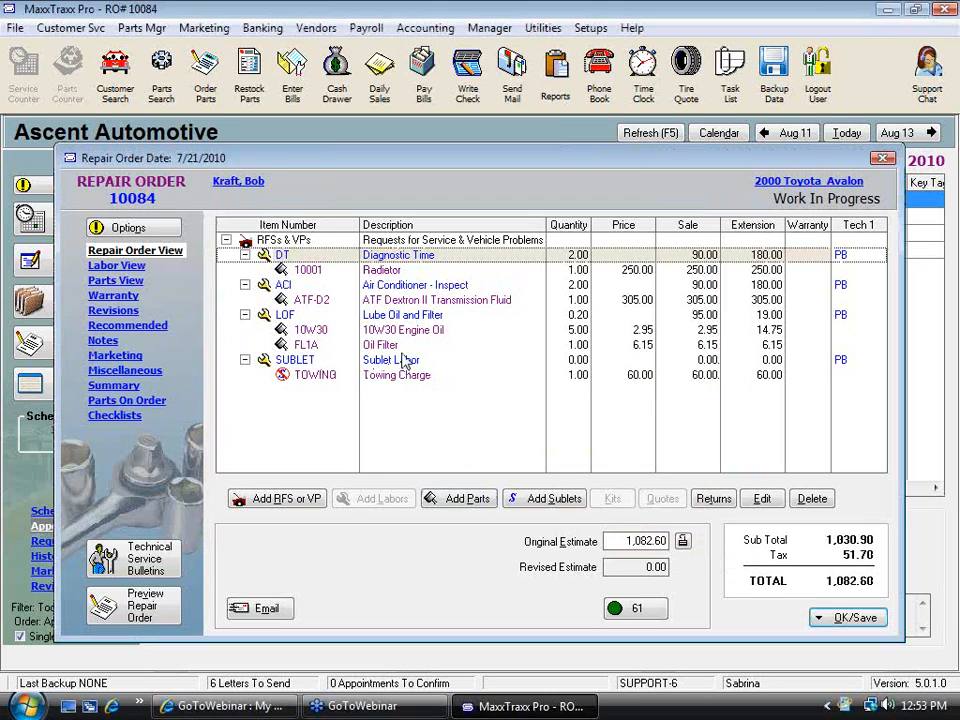
Save repair order 10084 only
click(858, 620)
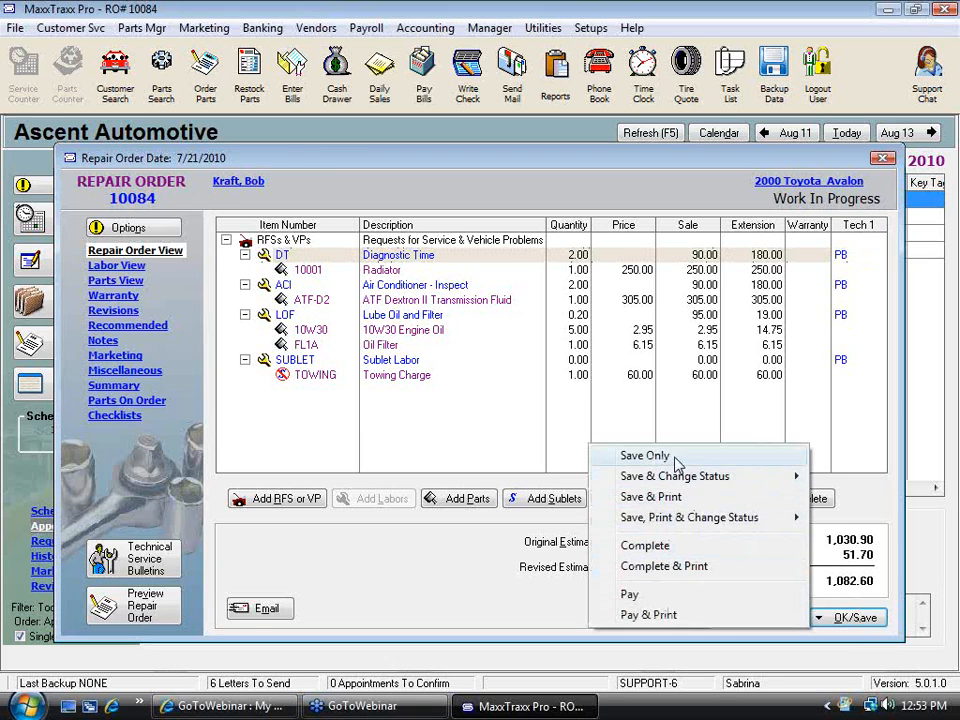
click(672, 458)
click(672, 560)
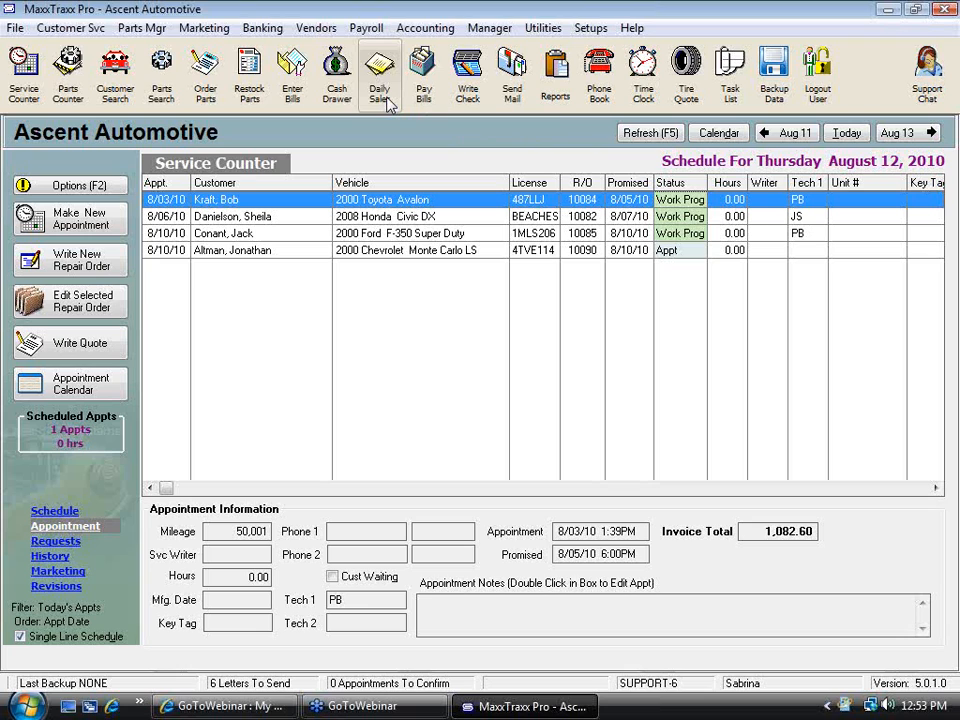
Open repair order 10090 and choose Pay & Print, posting with current costs and skipping the mileage and technician entries
double_click(424, 250)
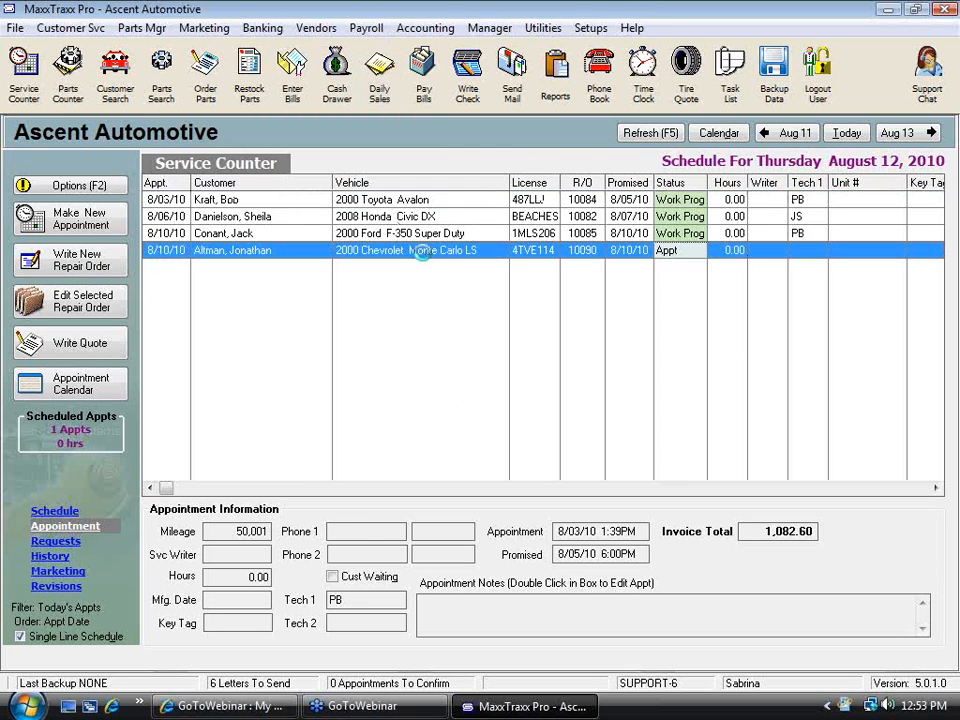
click(557, 460)
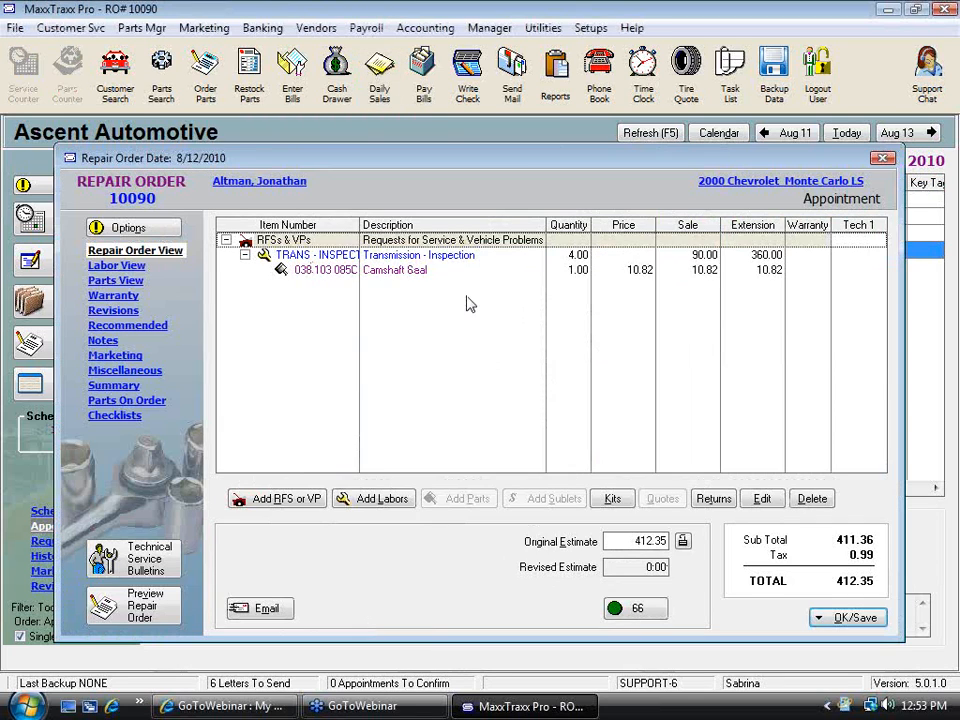
click(822, 617)
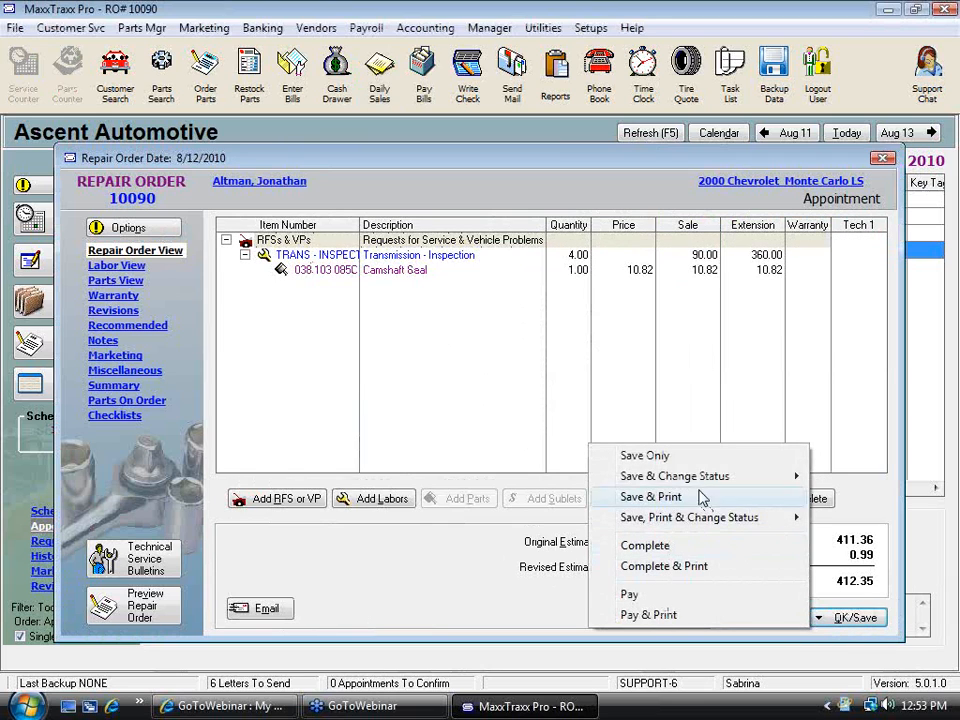
click(648, 614)
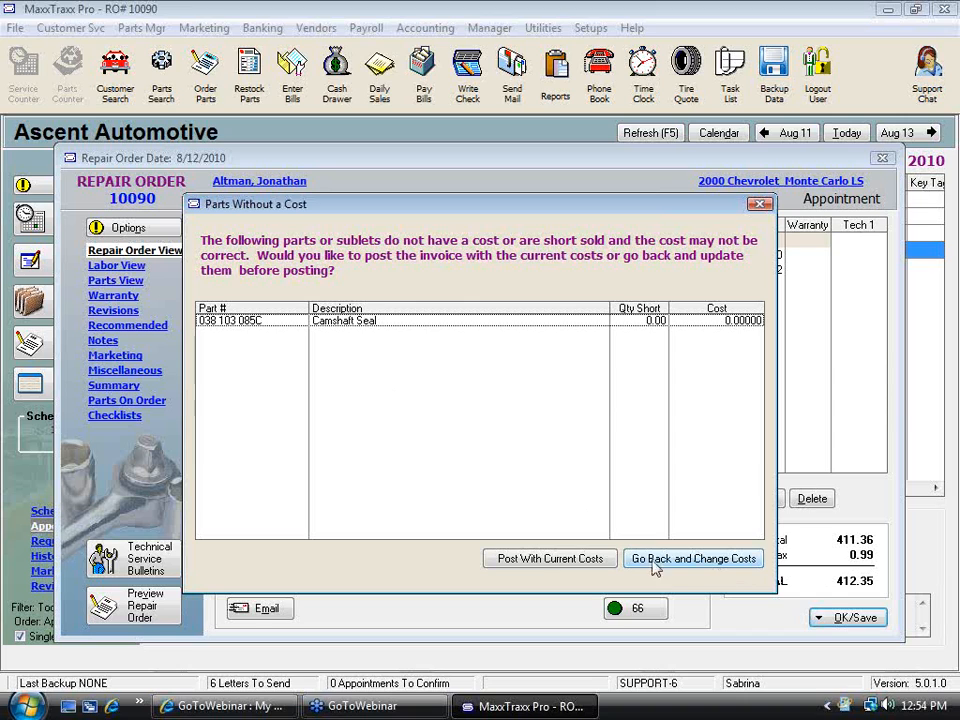
click(561, 568)
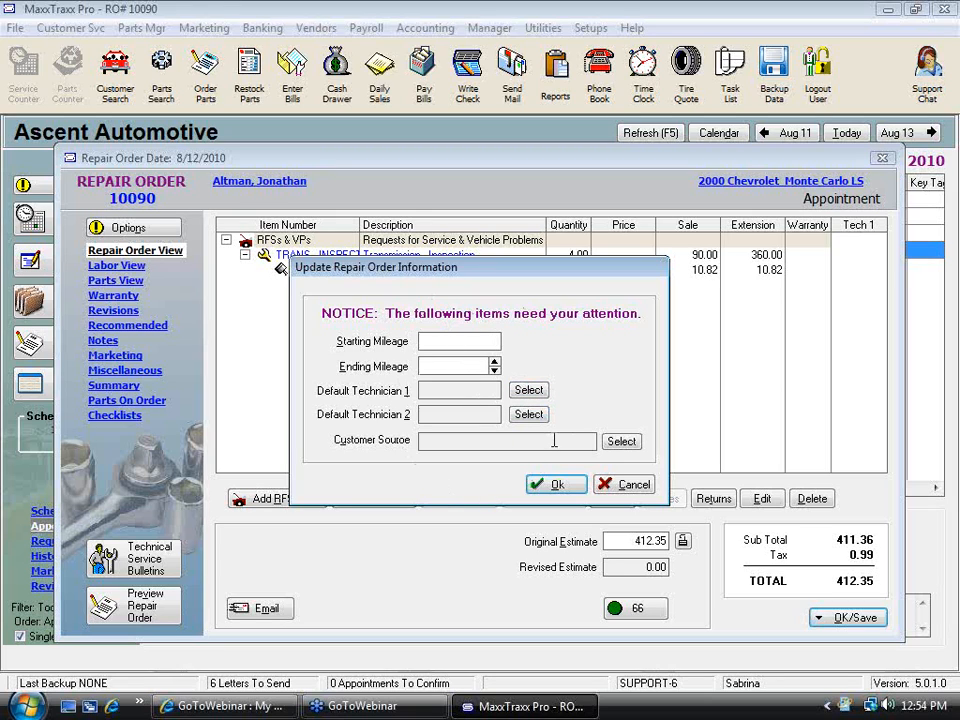
click(627, 488)
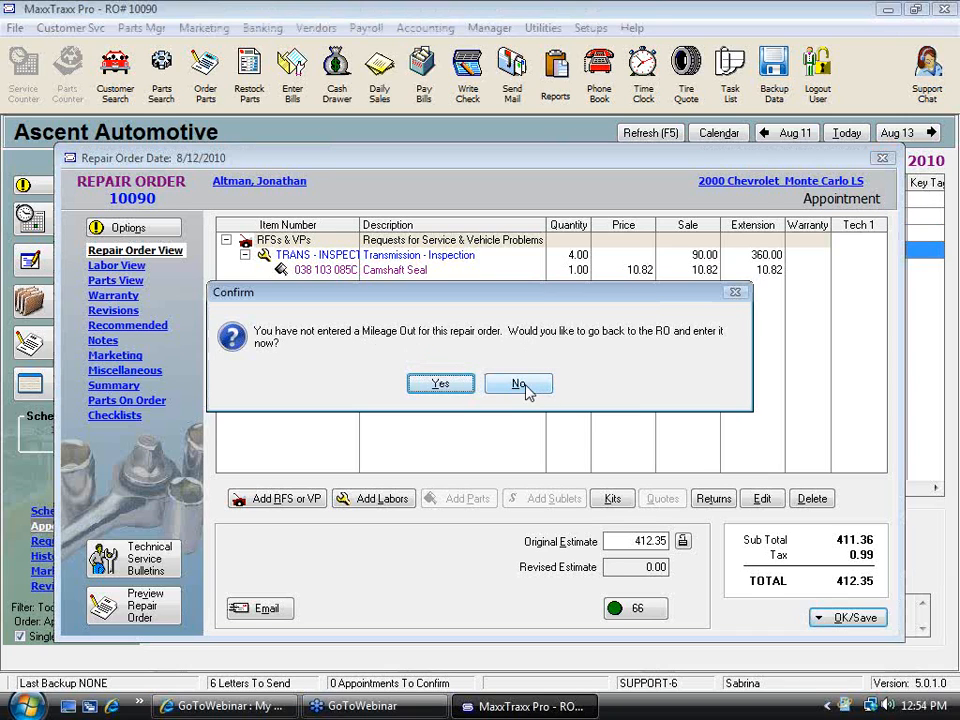
click(520, 385)
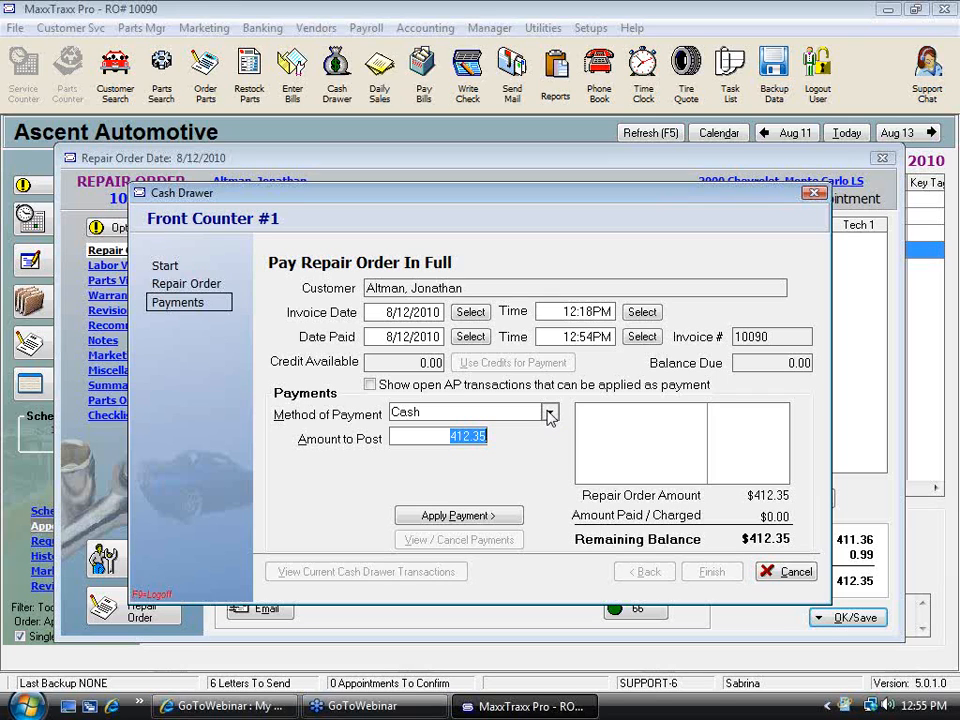
Pay the repair order in full by Master Card for 412.35 and finish the cash drawer transaction
click(549, 414)
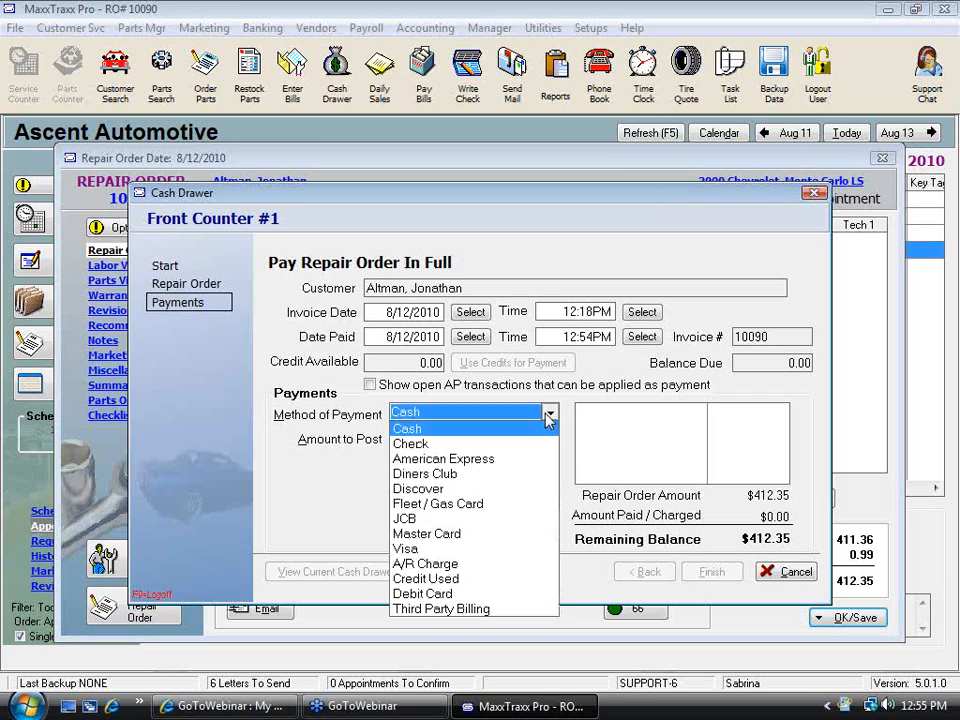
click(430, 540)
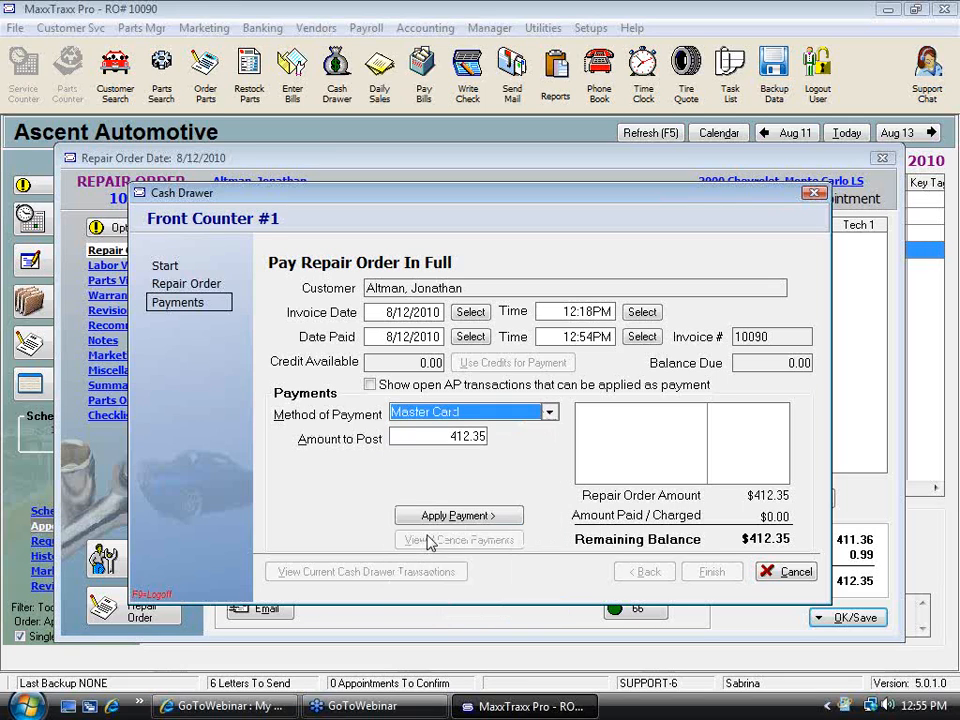
click(439, 516)
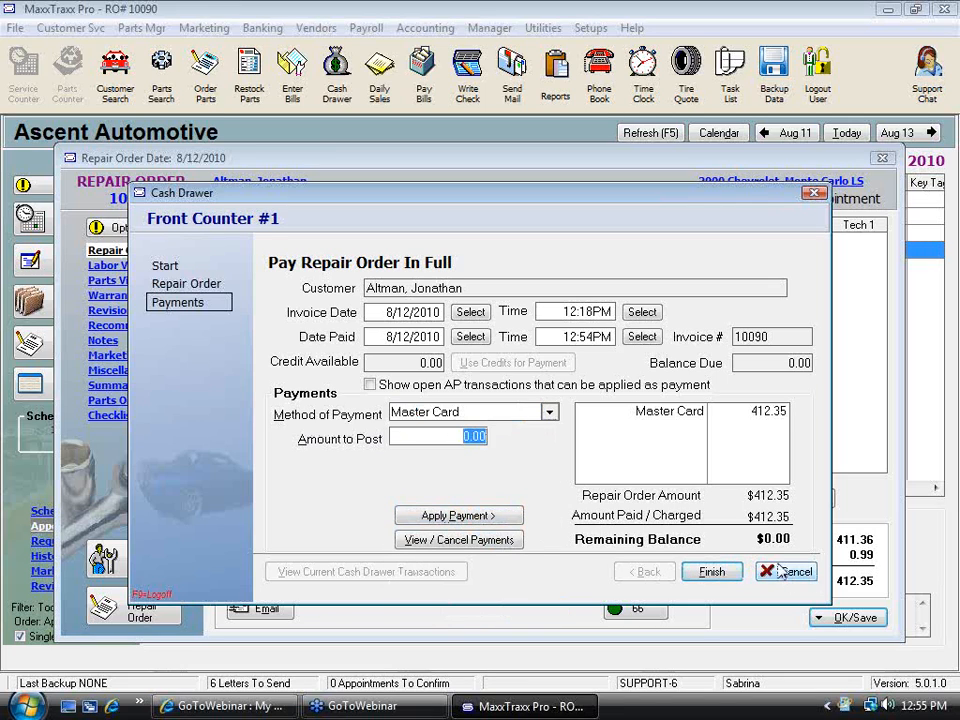
click(718, 572)
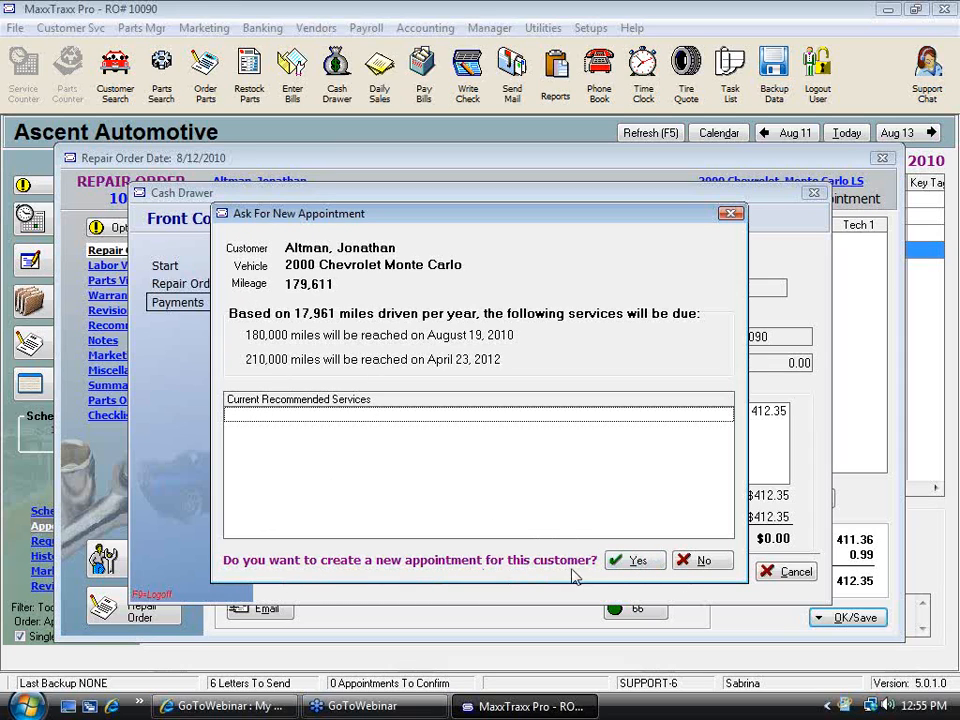
Create a new appointment for the customer with a promised date of 11/12/2010
click(638, 561)
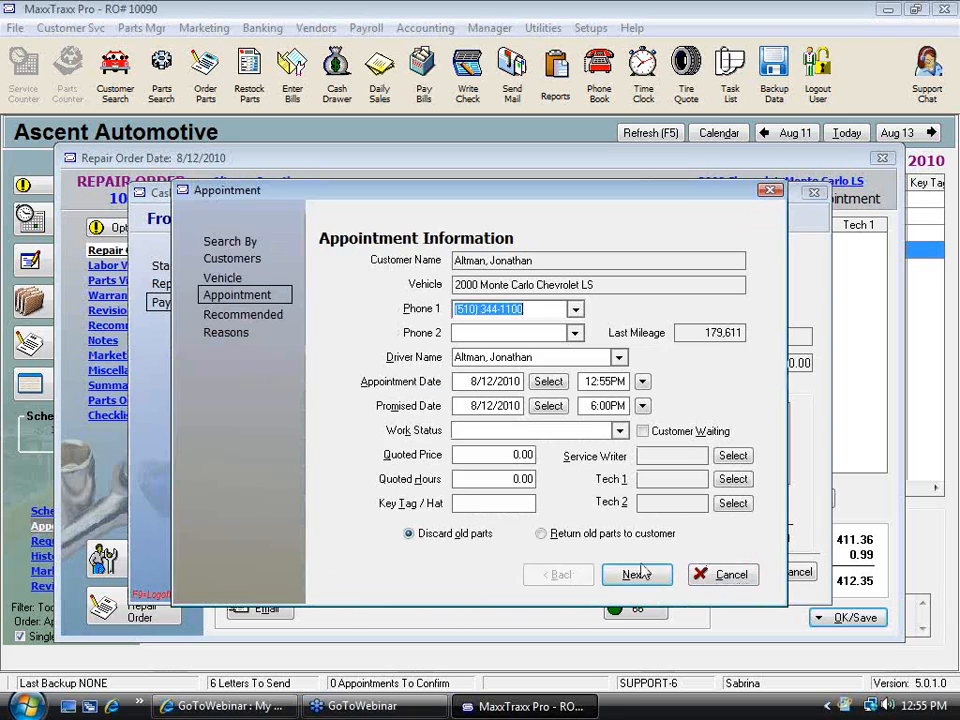
click(548, 405)
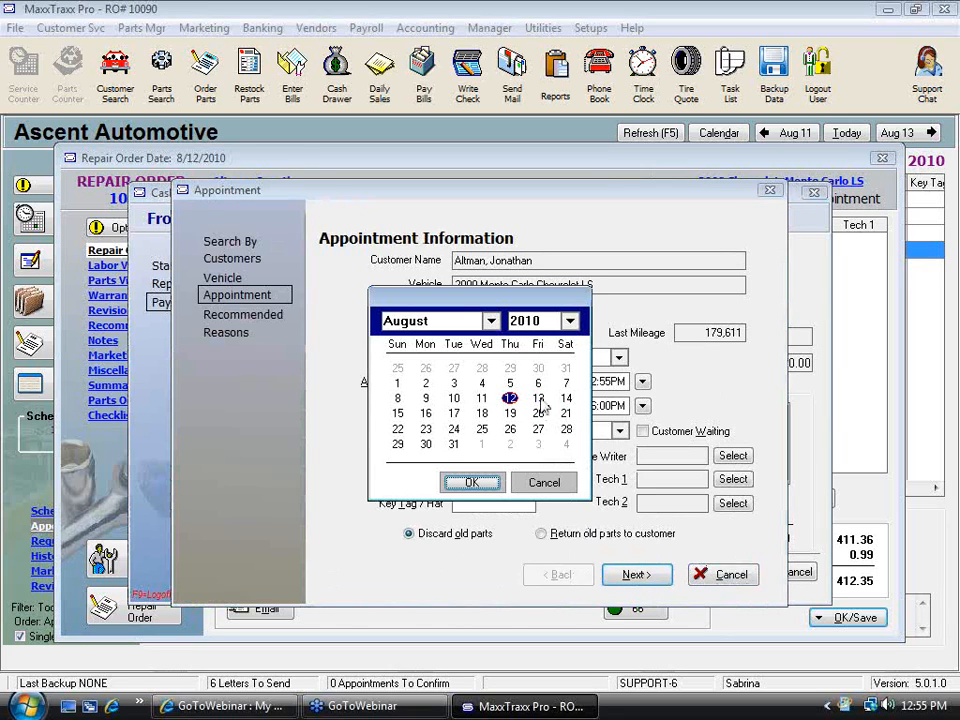
click(491, 321)
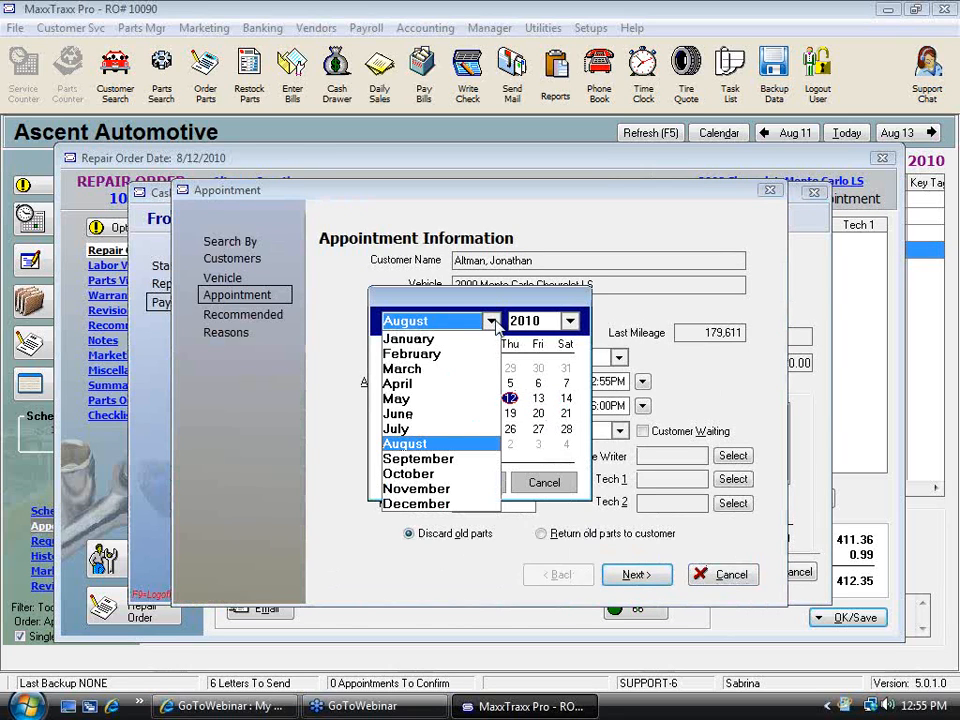
click(445, 488)
click(471, 480)
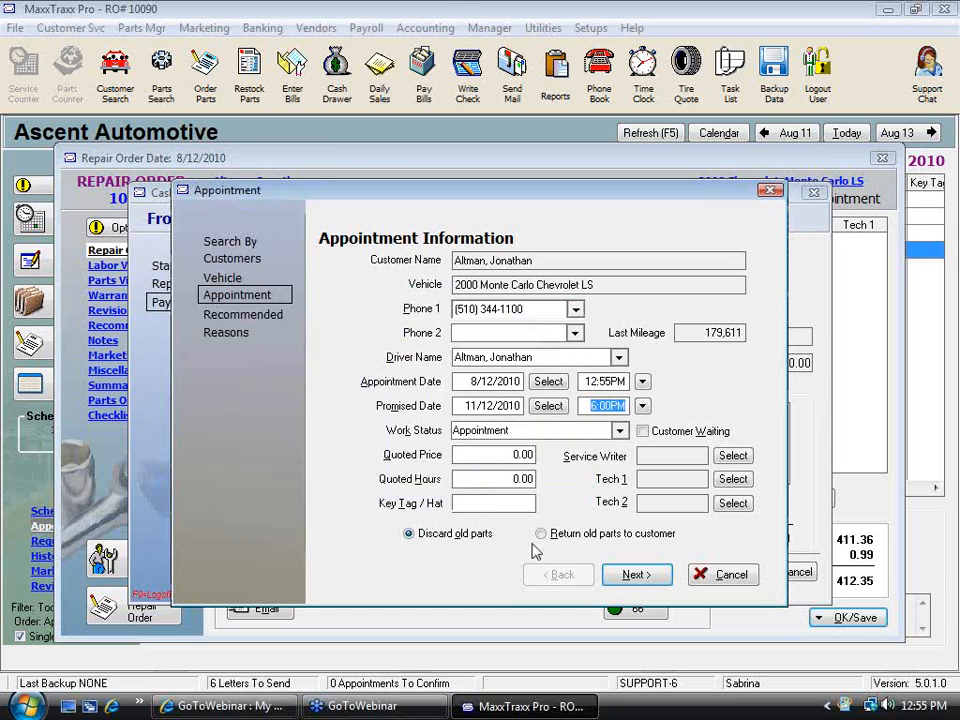
click(634, 574)
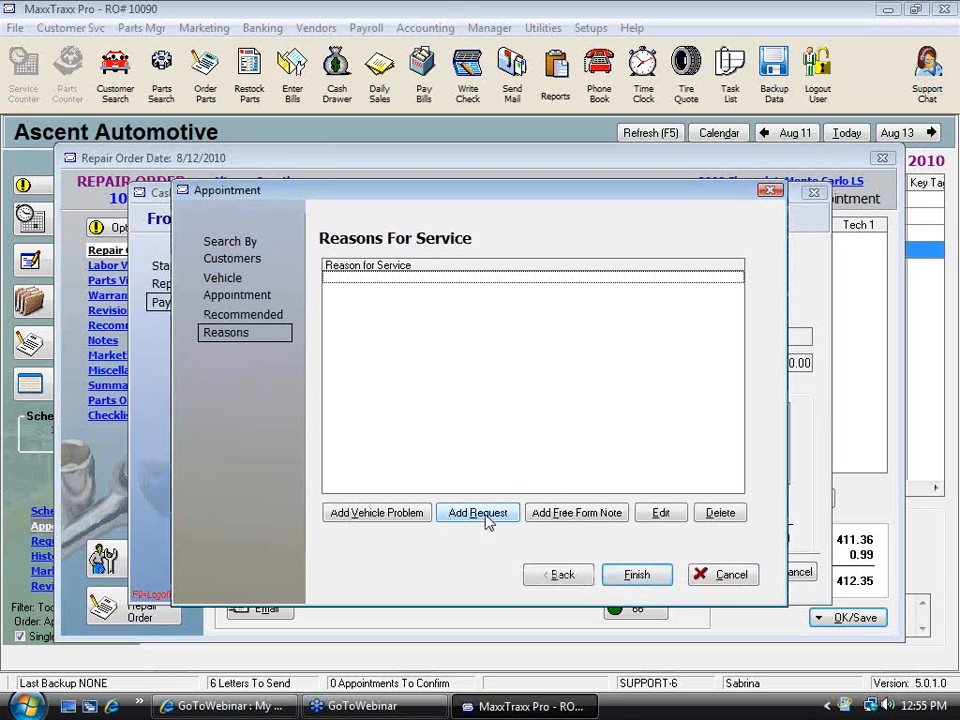
Add the Oil & Filter - Service request as the reason for service and finish the appointment
click(490, 514)
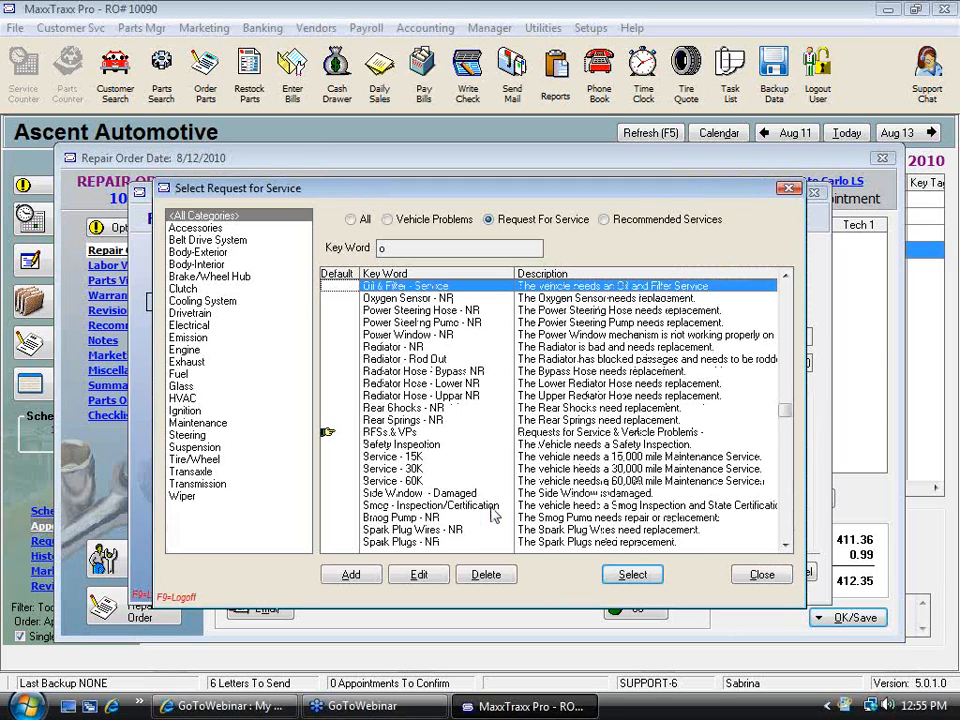
click(630, 574)
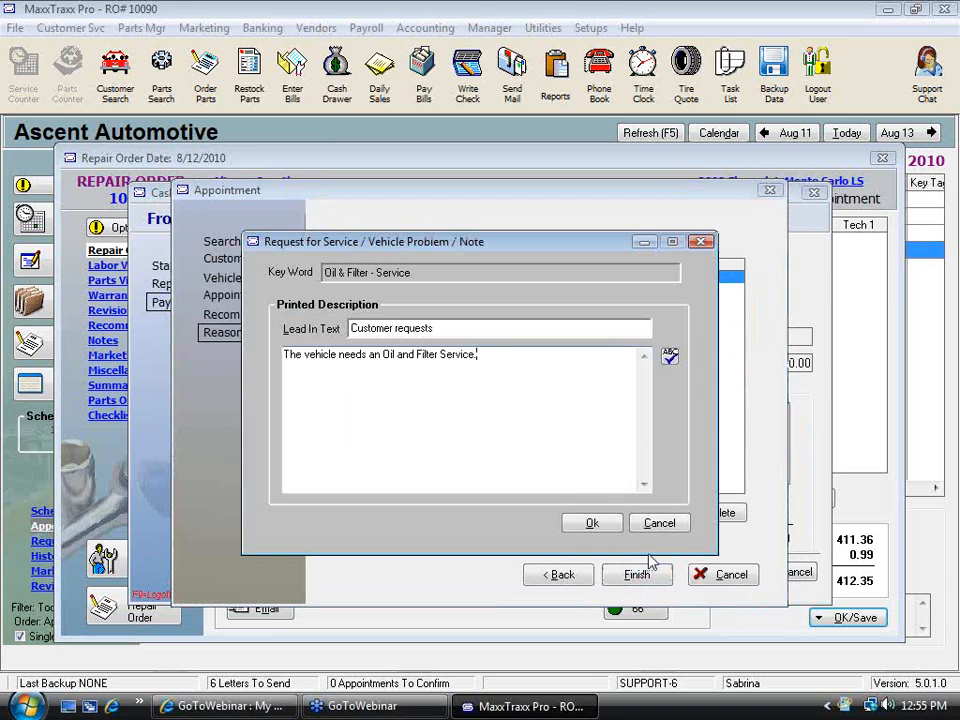
click(605, 527)
click(635, 574)
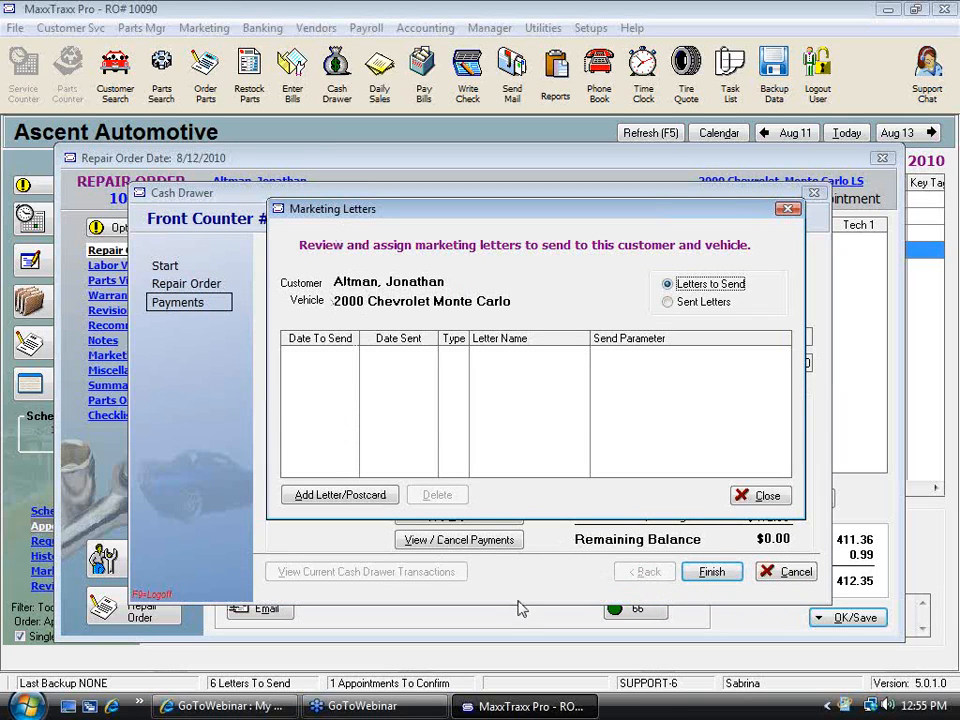
Assign the LOF marketing letter to send after 60 days and close the marketing letters window
click(327, 504)
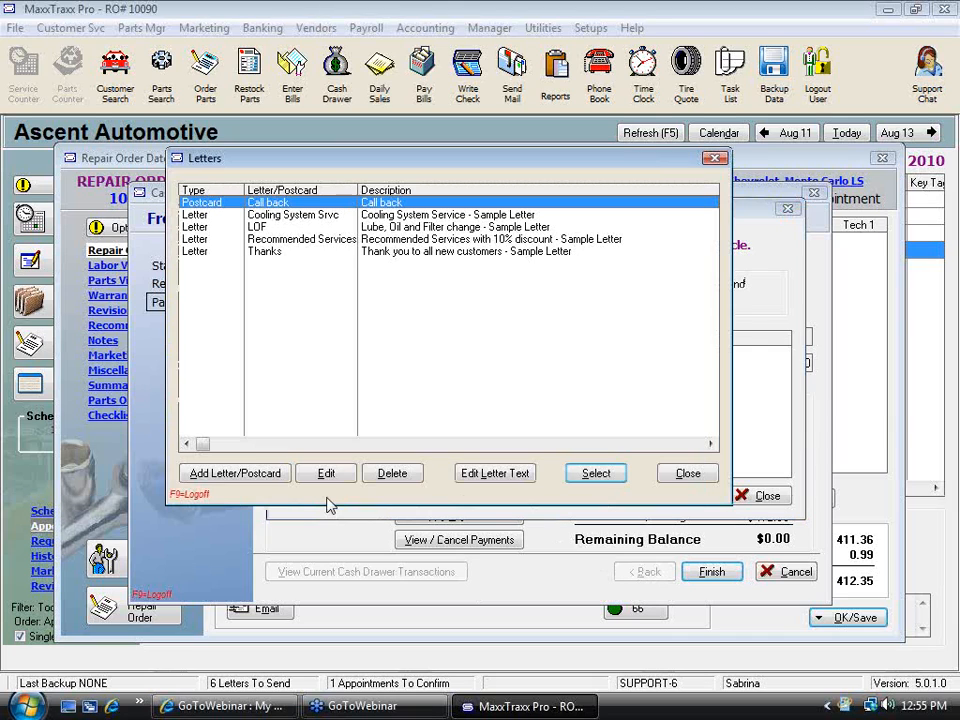
click(256, 228)
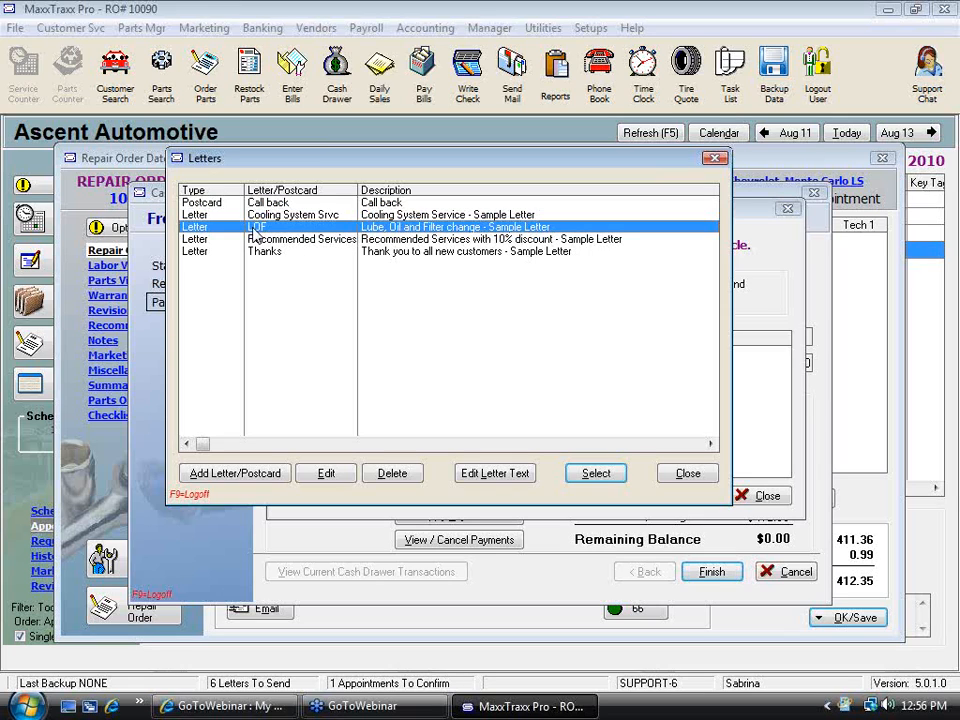
click(602, 476)
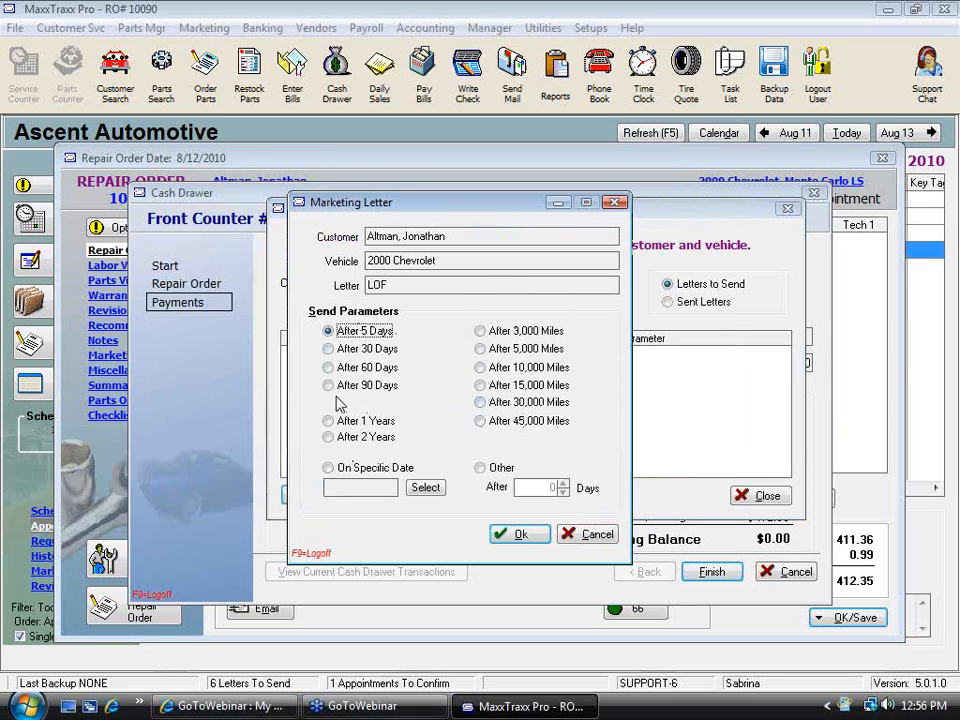
click(355, 367)
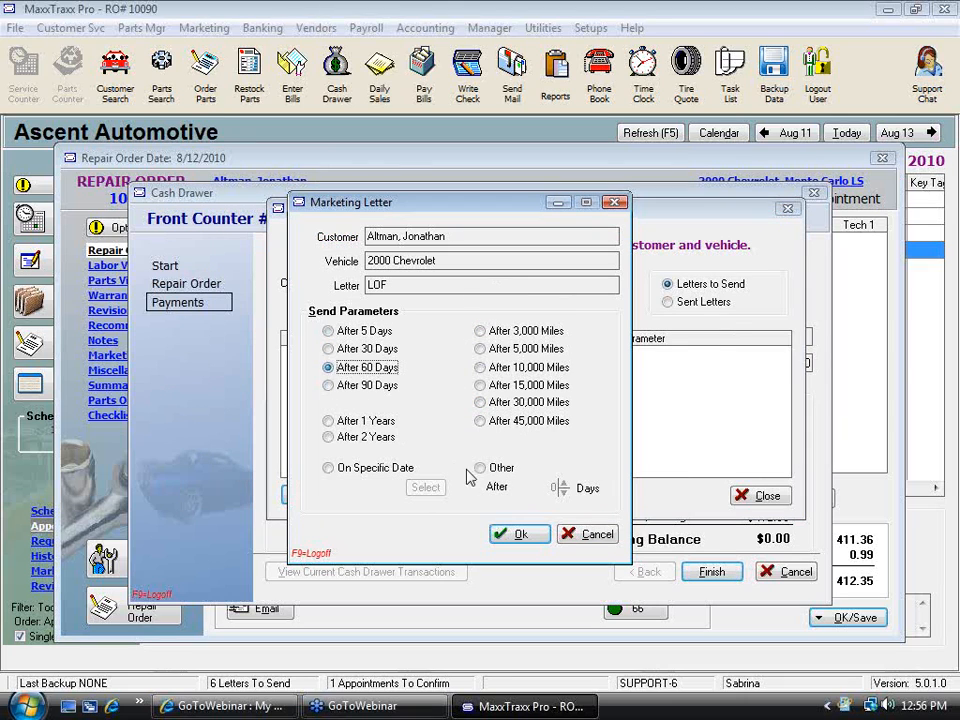
click(540, 537)
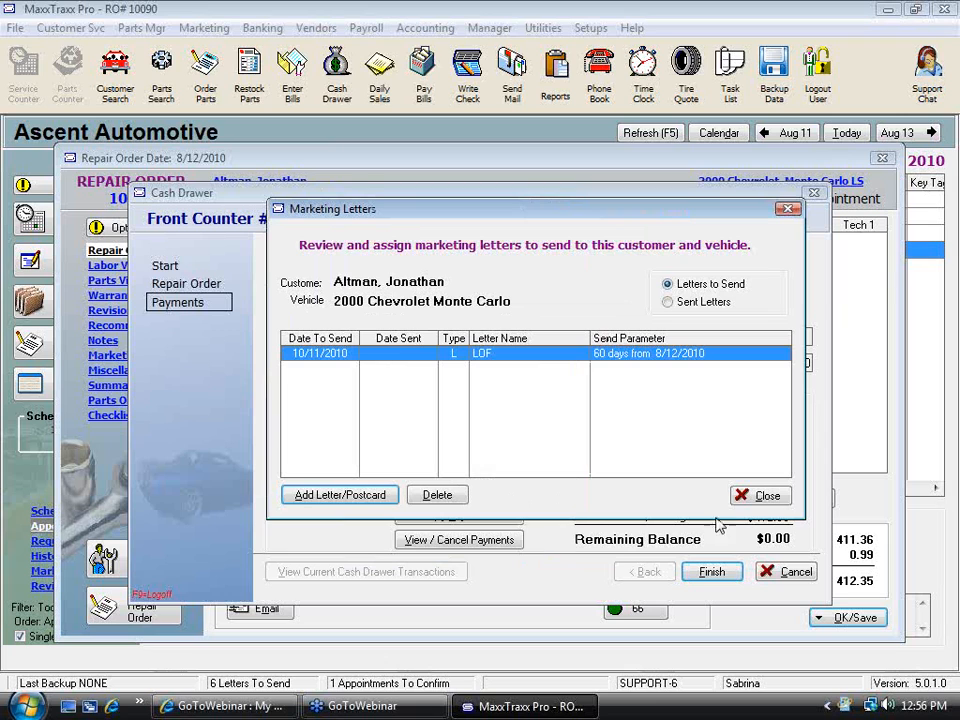
click(759, 496)
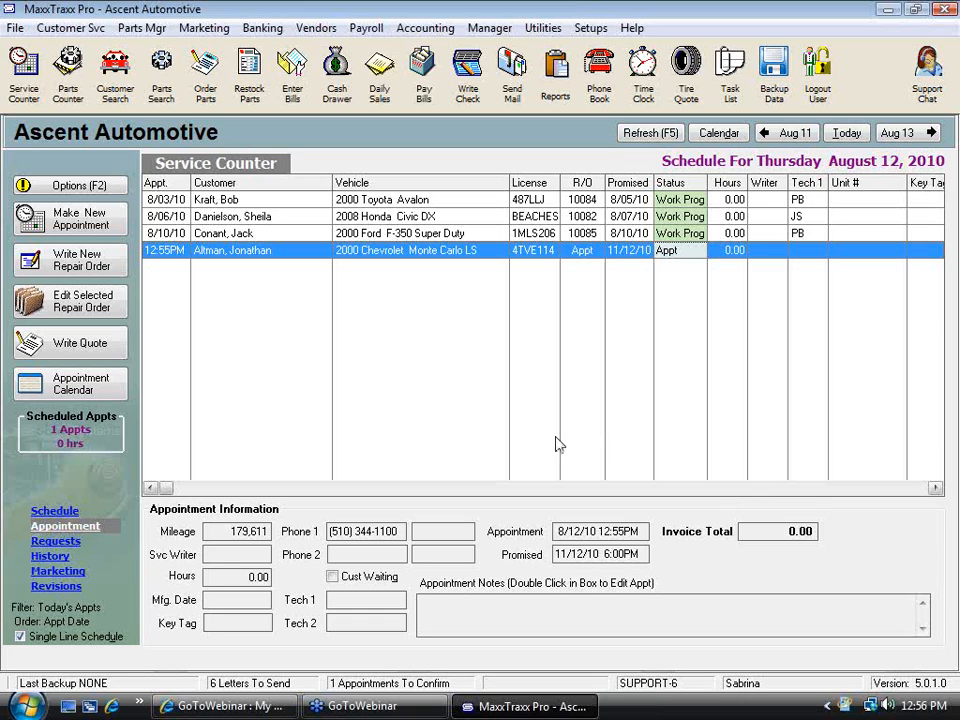
Void the Master Card payment for invoice 10090 in today's cash drawer transactions and close the cash drawer
click(338, 78)
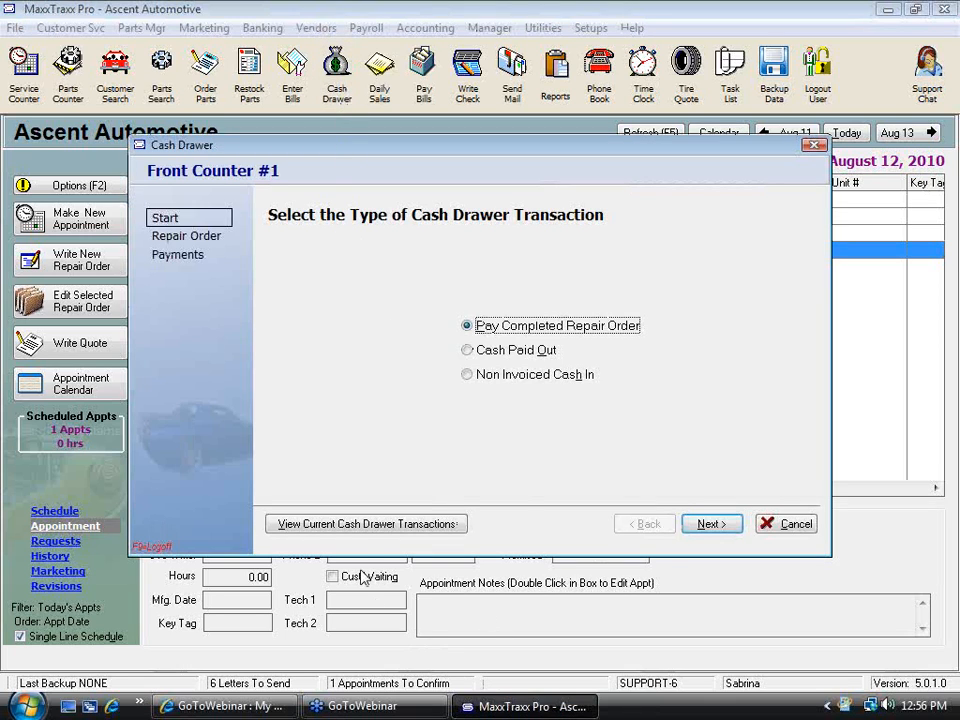
click(345, 525)
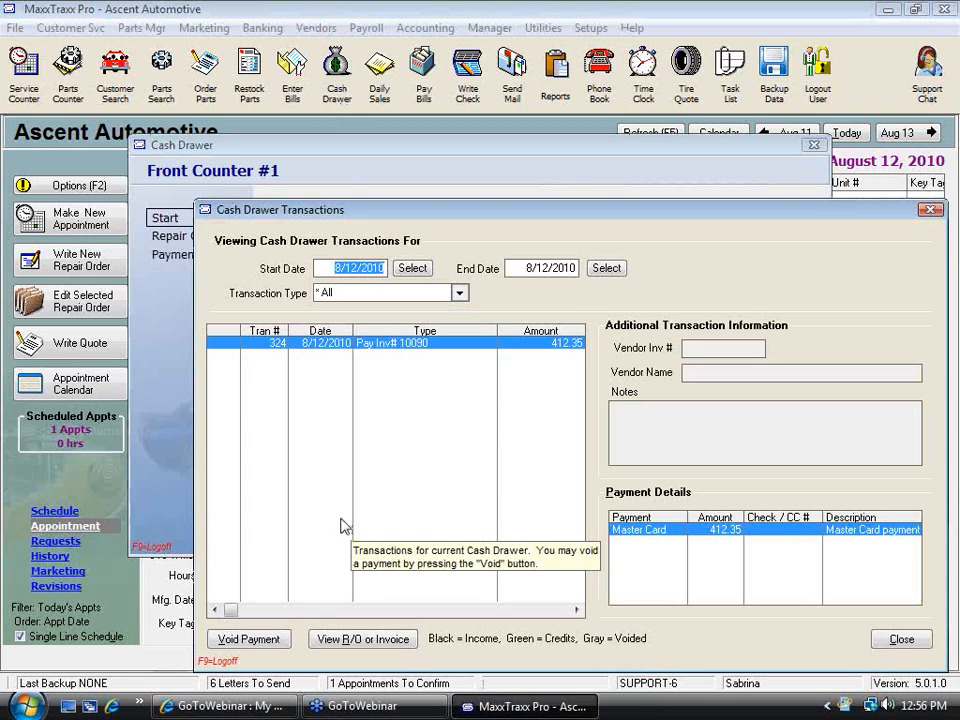
click(252, 641)
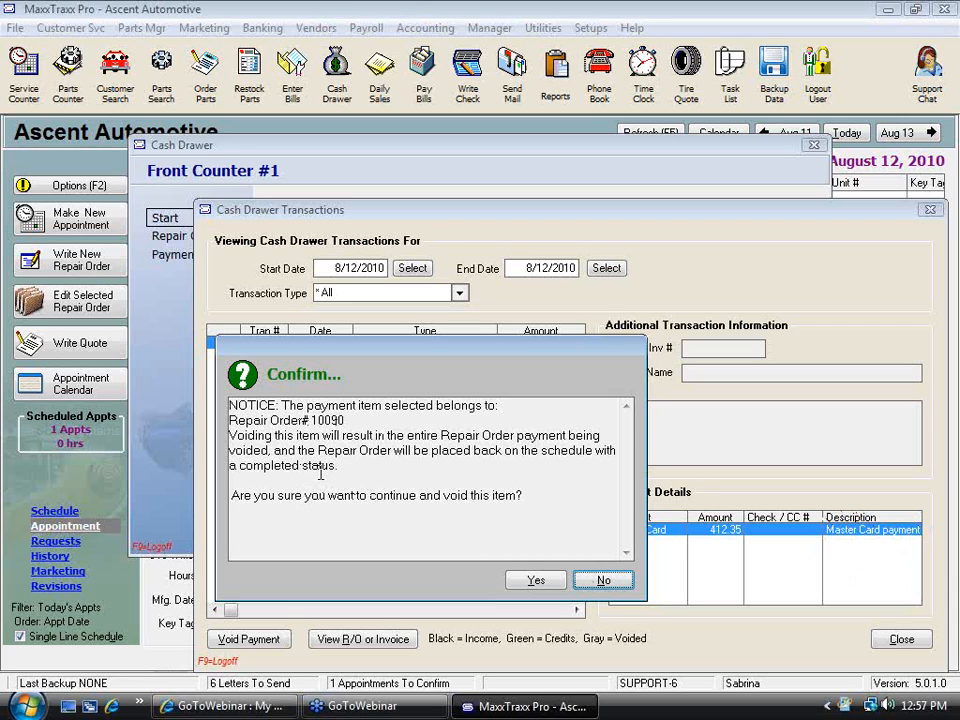
click(543, 587)
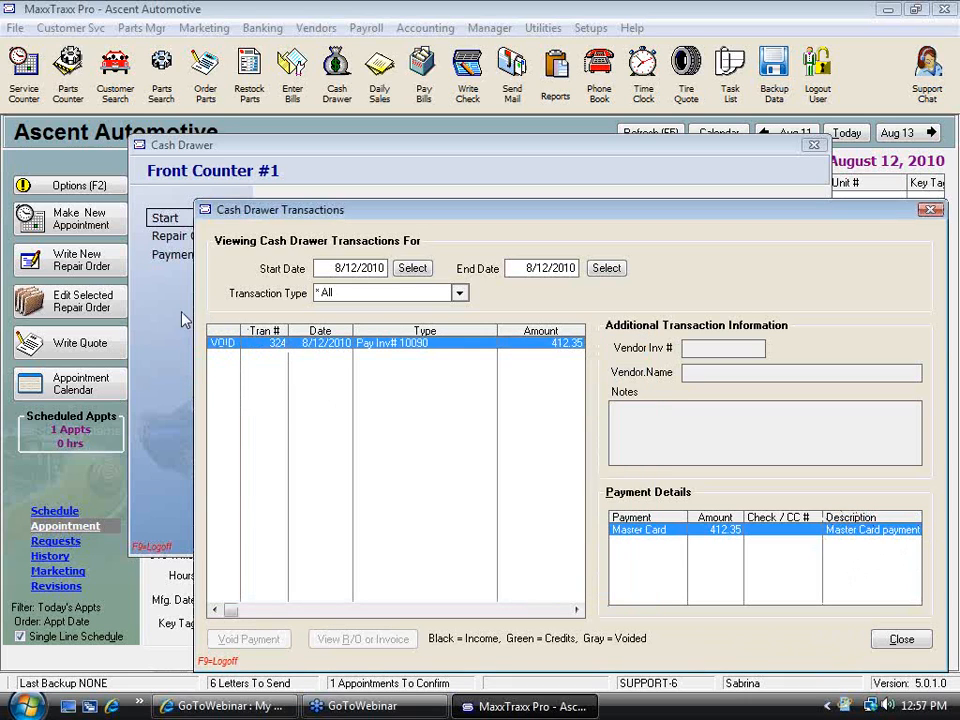
click(902, 638)
click(797, 526)
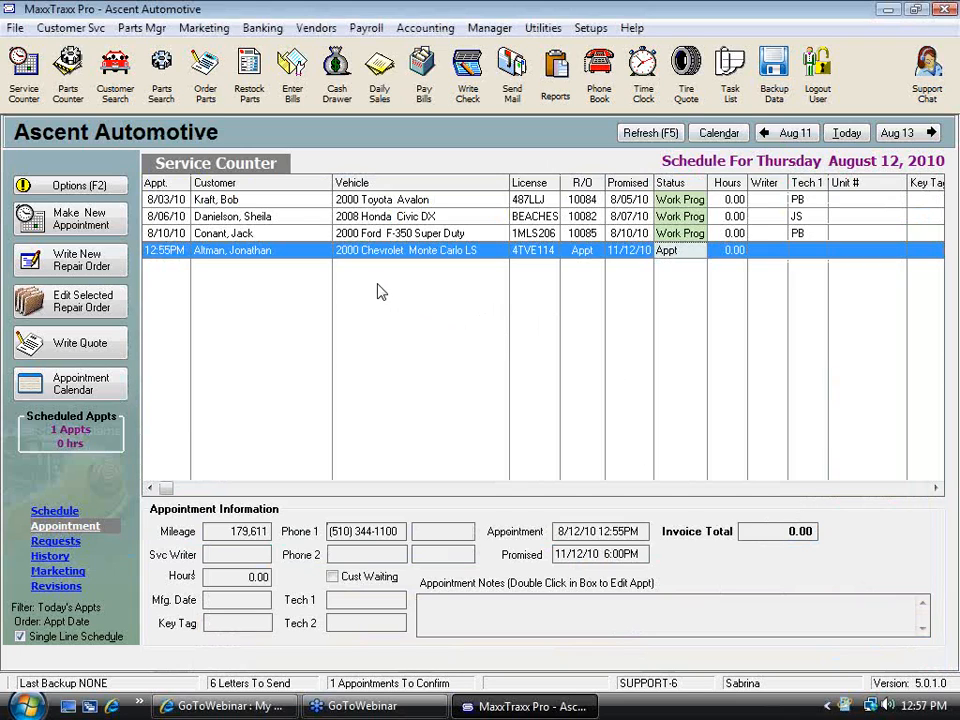
Refresh the schedule and open the completed repair order 10090 for the 2000 Chevrolet Monte Carlo
click(643, 138)
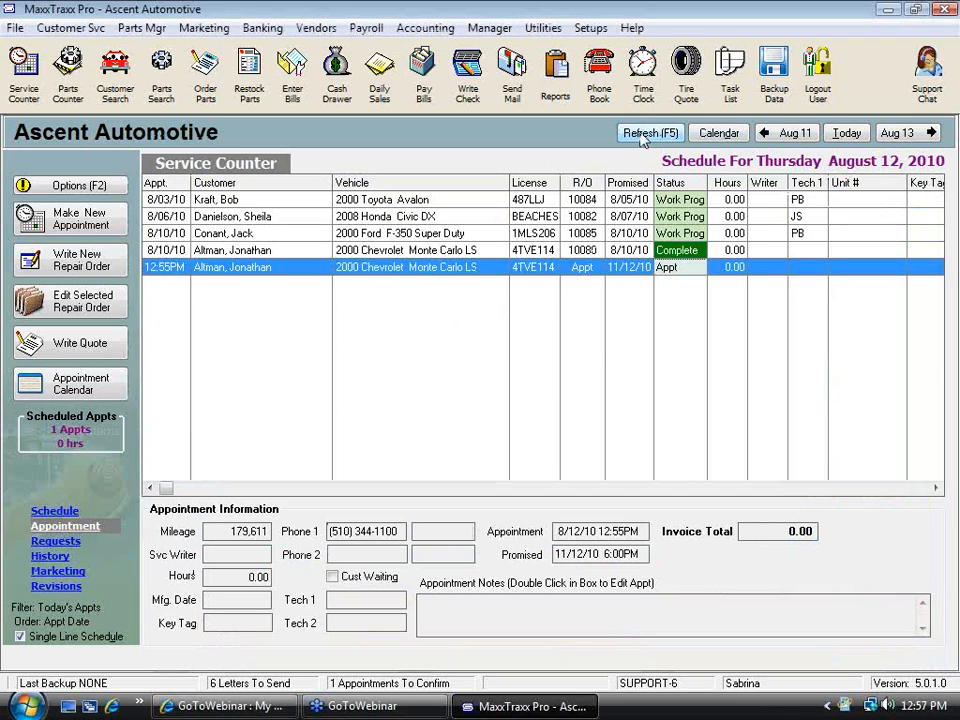
click(405, 251)
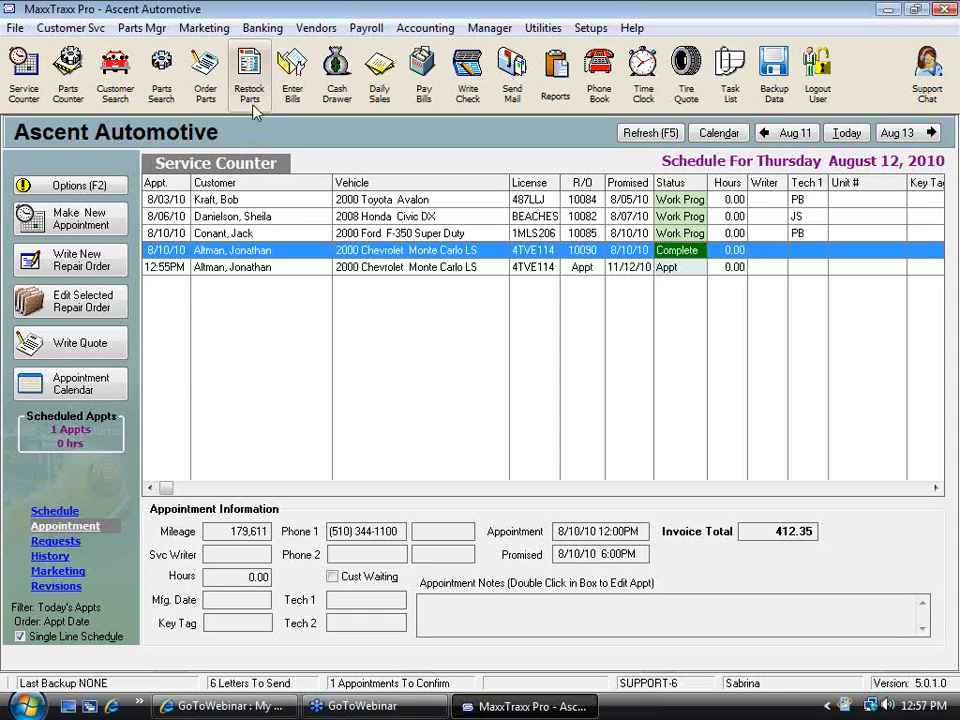
double_click(423, 250)
Close the repair order for payment and post the invoice with current part costs
click(553, 459)
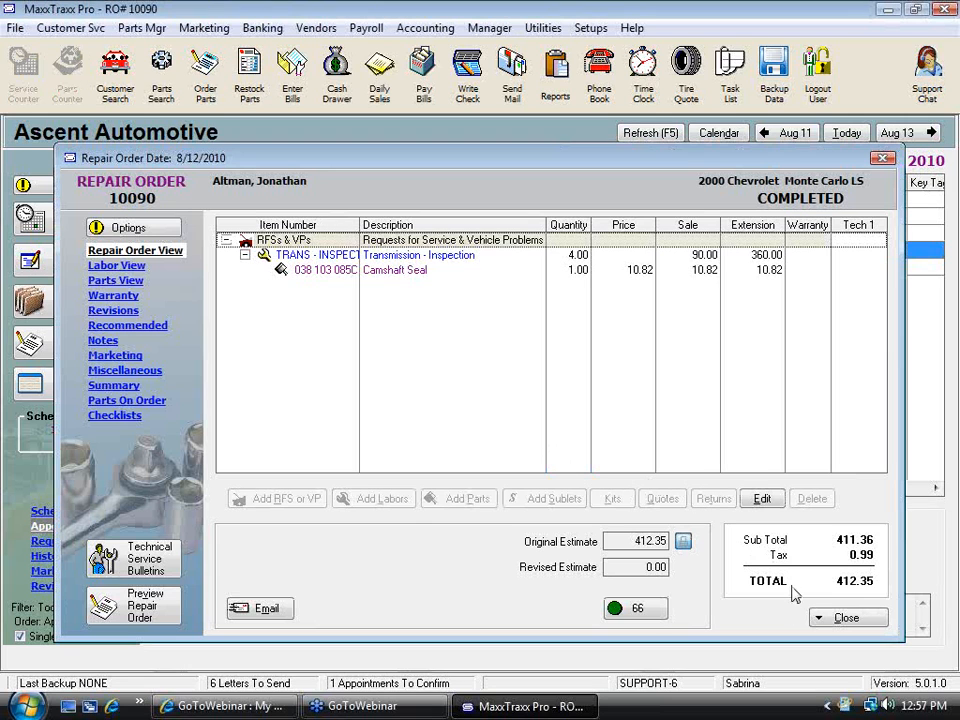
click(819, 618)
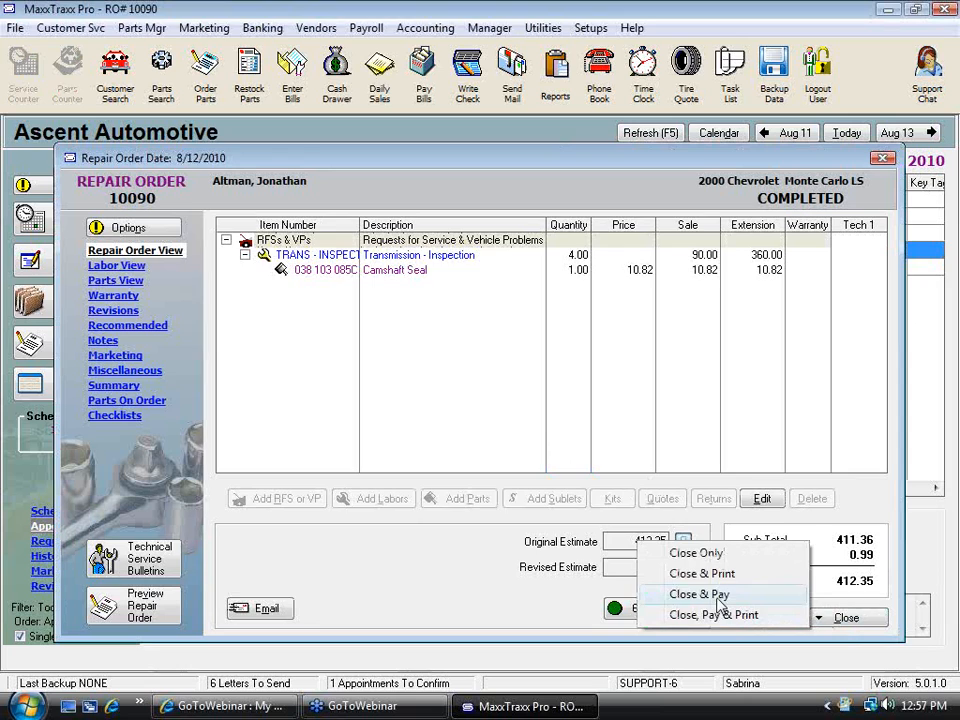
click(720, 592)
click(699, 563)
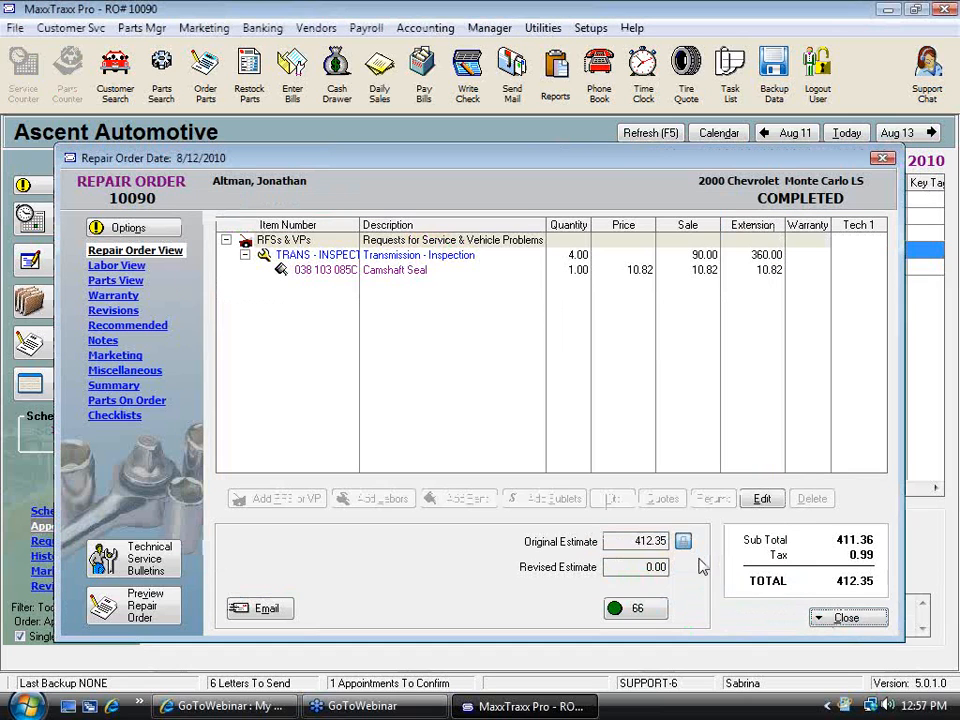
click(820, 618)
click(645, 592)
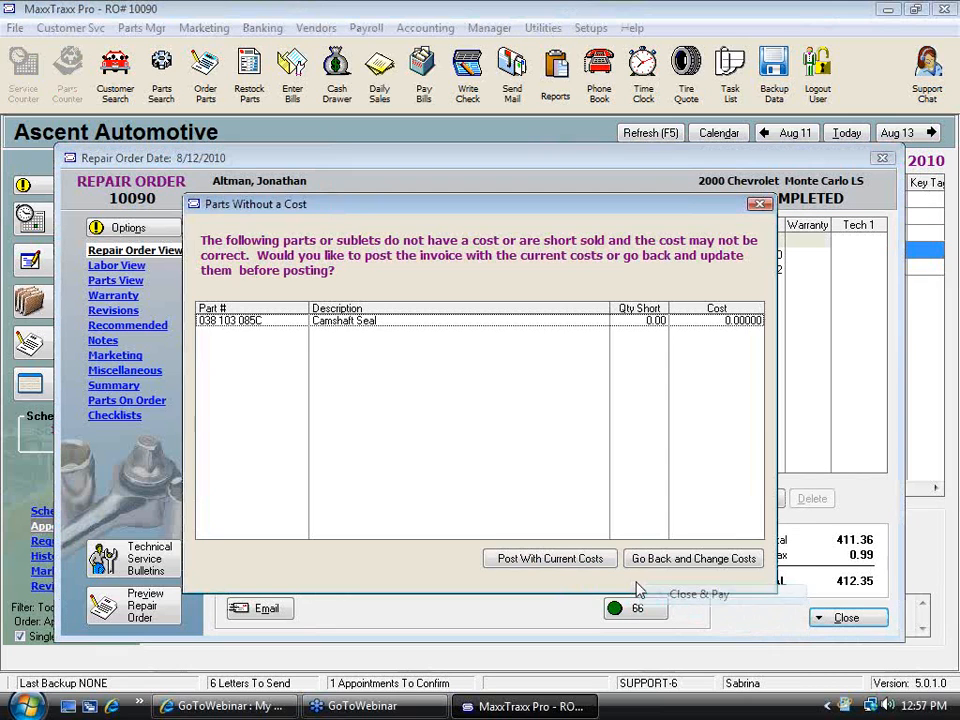
click(544, 566)
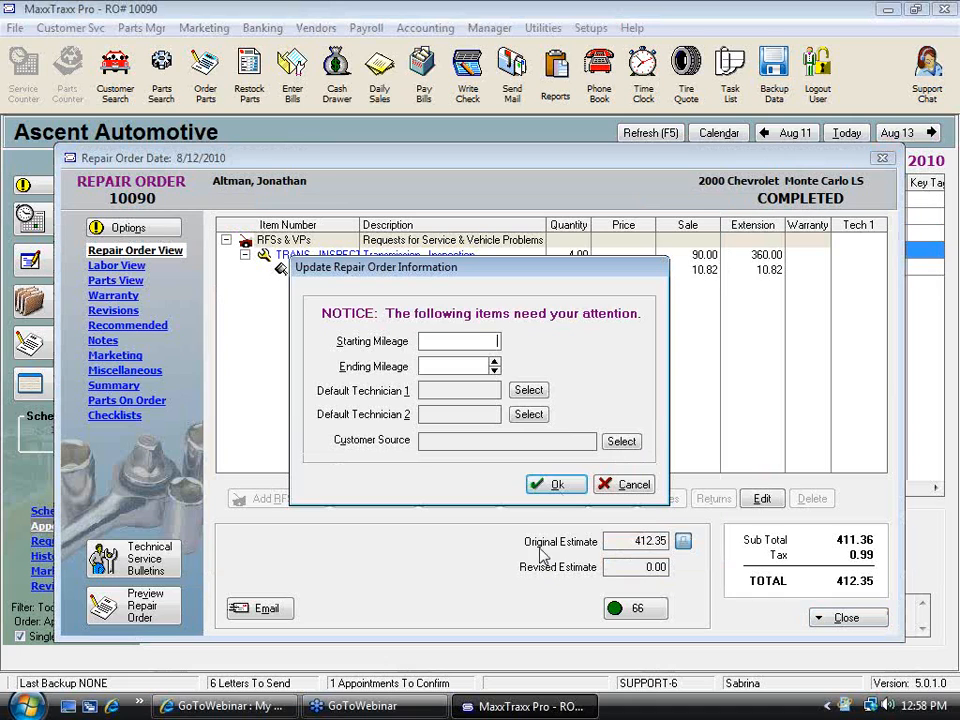
Skip the mileage and technician prompts and pay the repair order in full by Discover
click(634, 485)
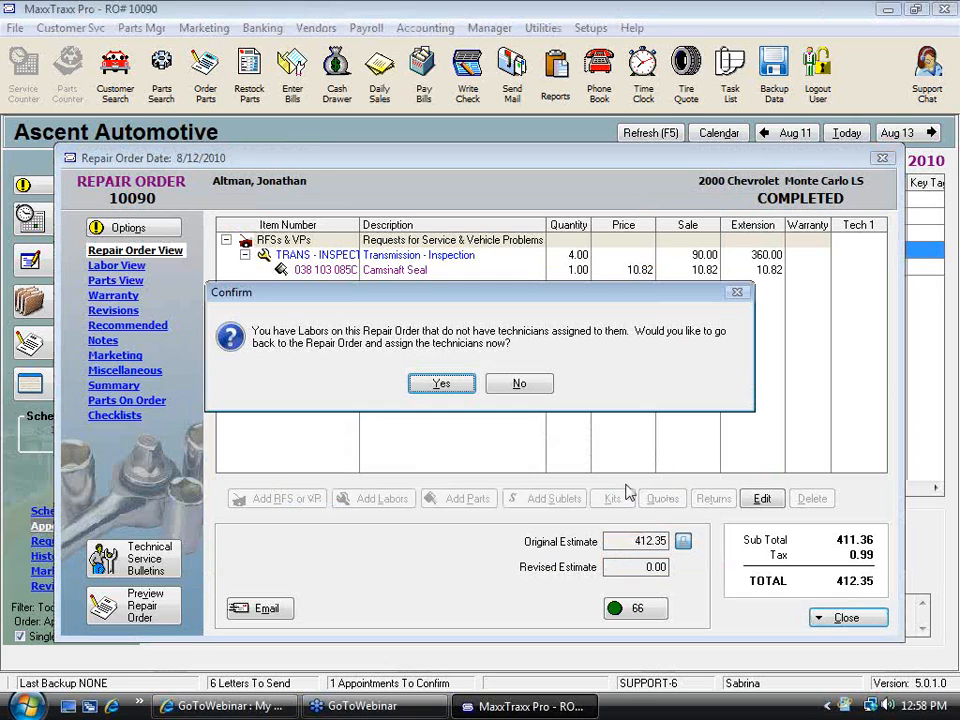
click(528, 388)
click(520, 385)
click(550, 413)
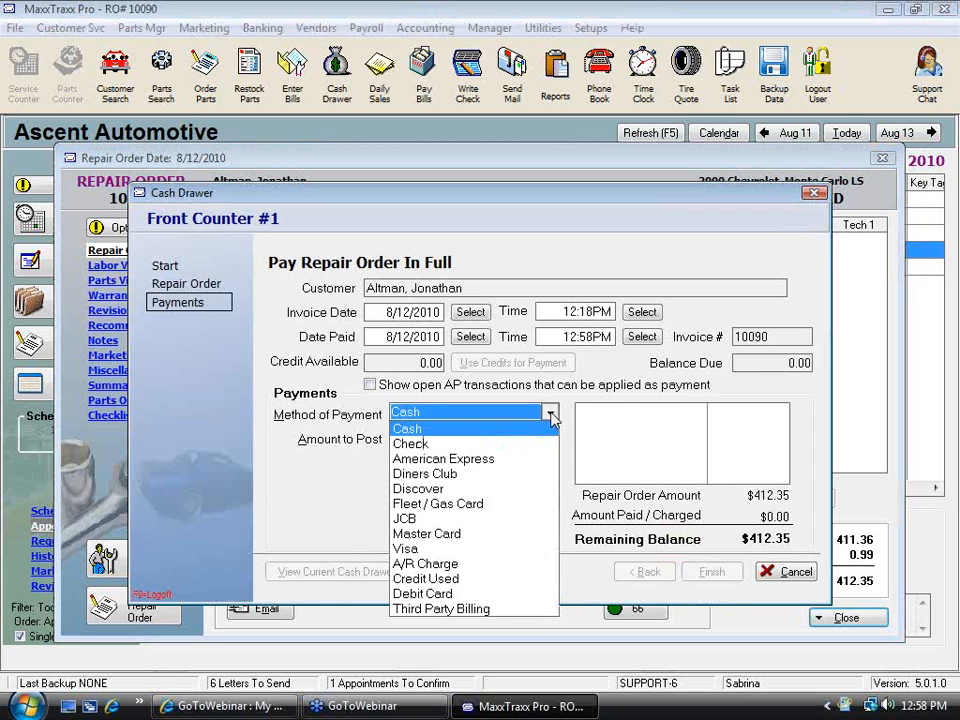
click(420, 489)
click(486, 517)
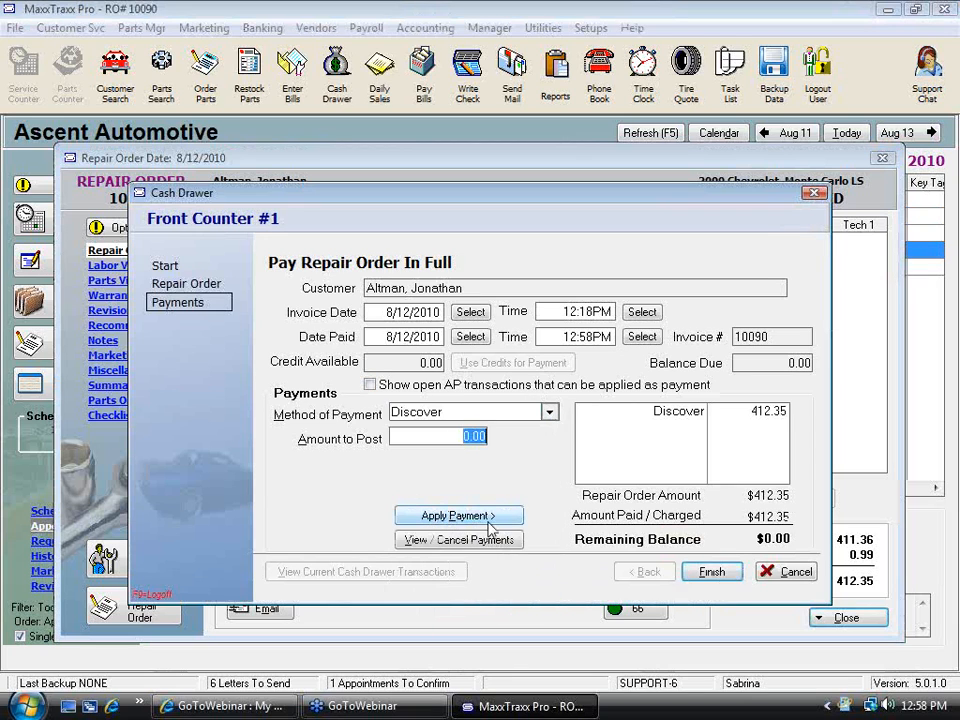
click(711, 576)
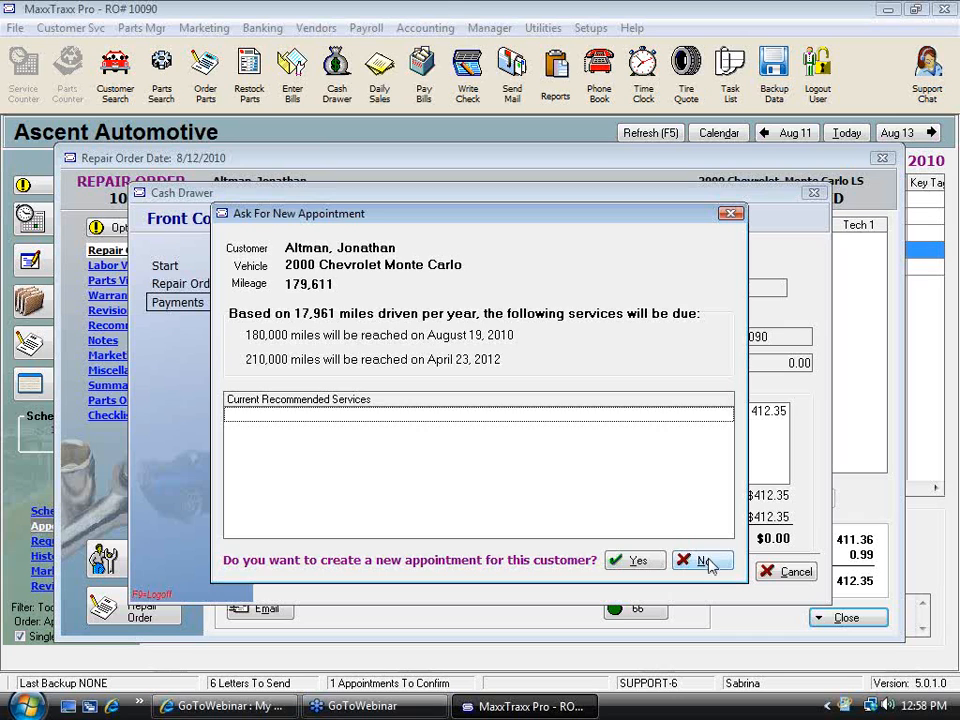
Decline a new appointment for the customer and close the marketing letters window
click(706, 563)
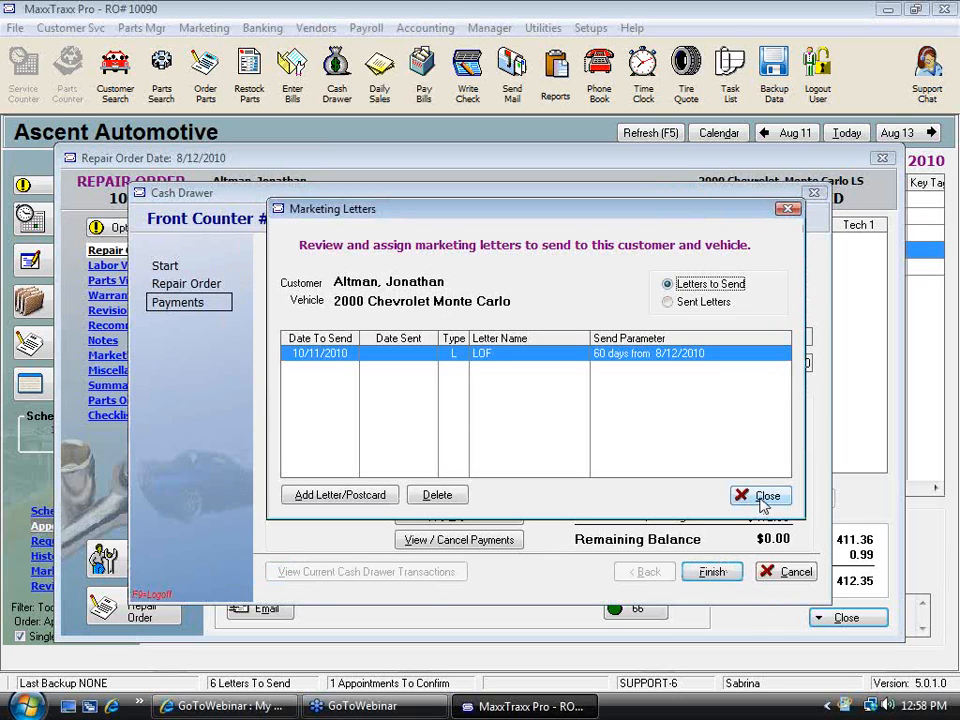
click(765, 496)
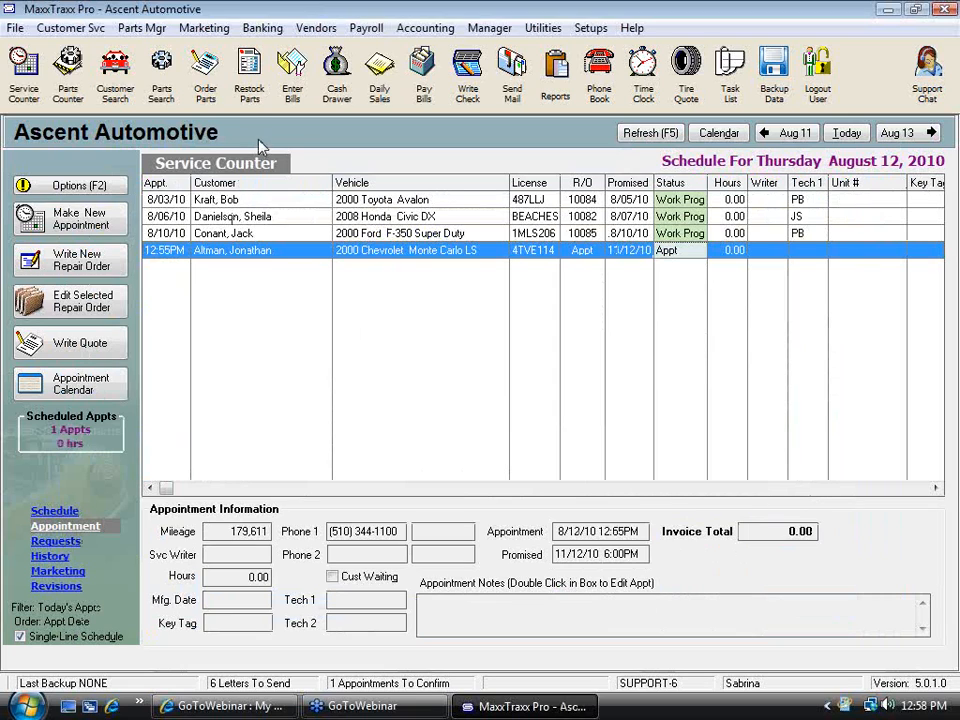
Open Make Bank Deposit to review the items available for deposit, then cancel
click(260, 28)
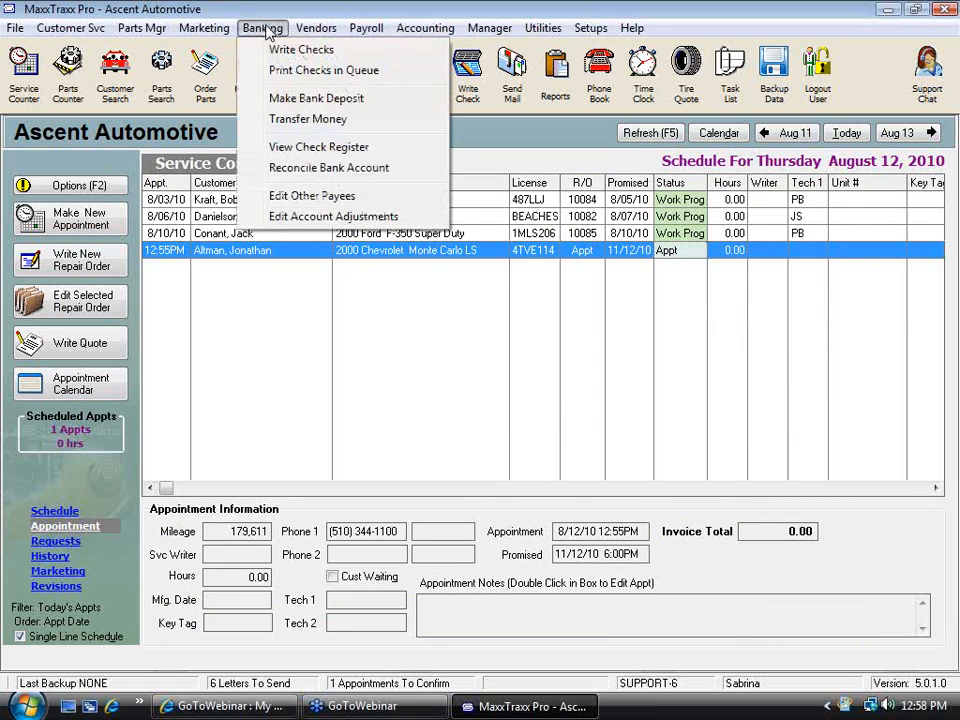
click(336, 100)
click(544, 477)
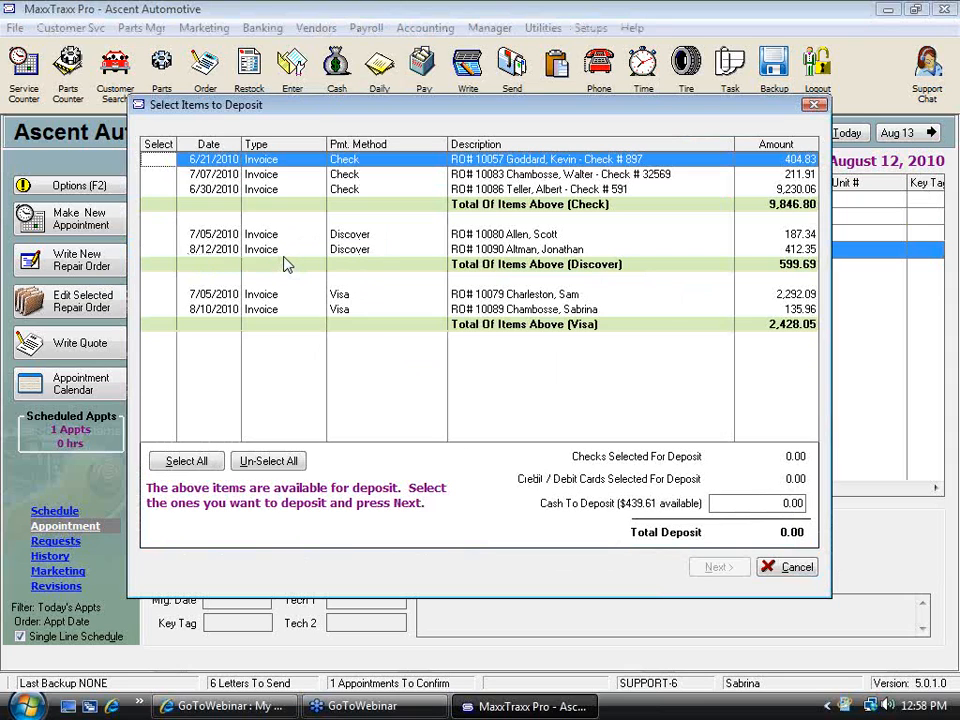
click(797, 568)
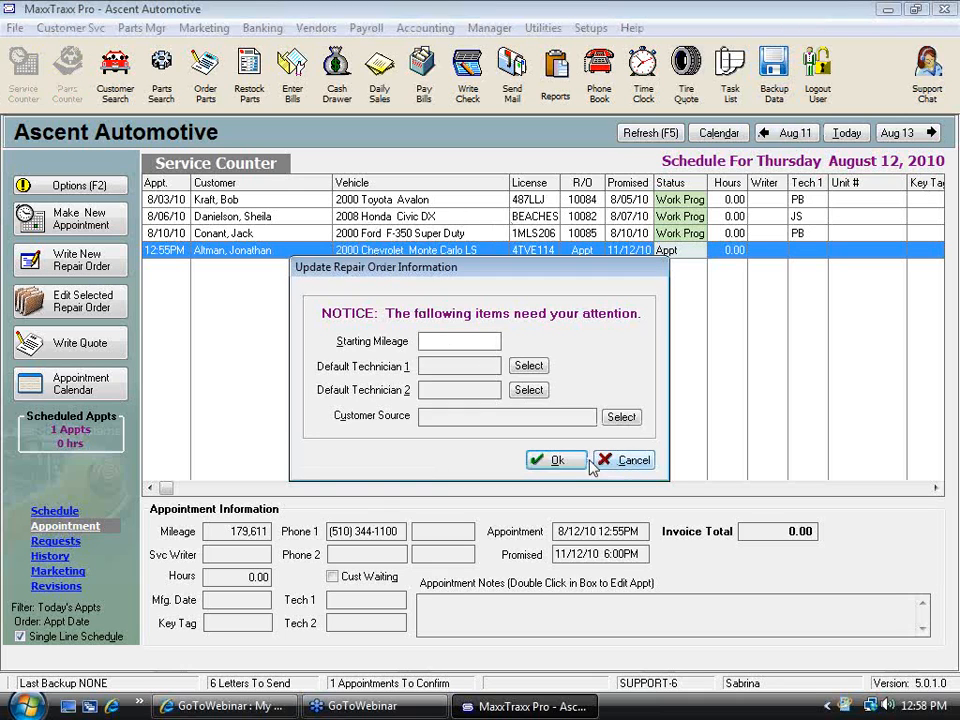
Open the appointment as a repair order and add the LOF Lube Oil and Filter labor from the labor list
click(560, 462)
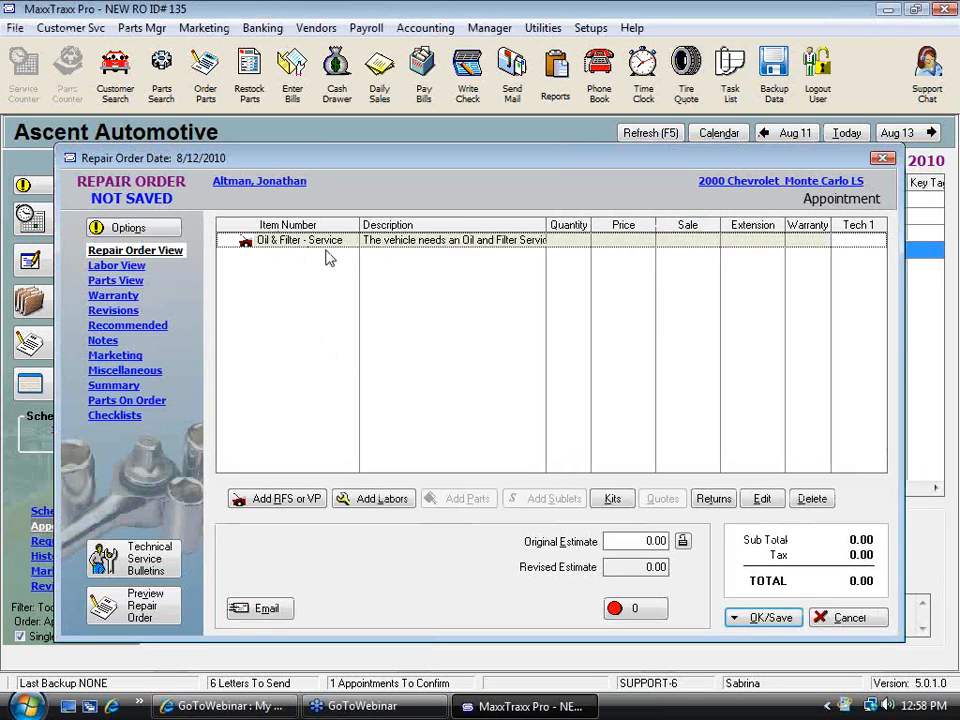
click(398, 506)
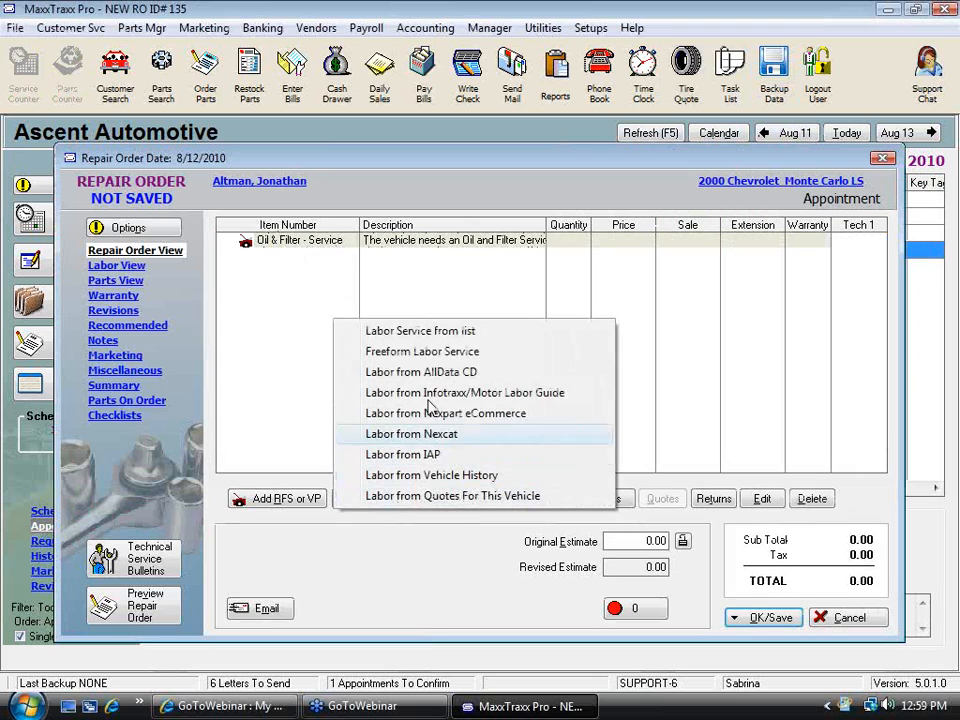
click(463, 335)
text(o)
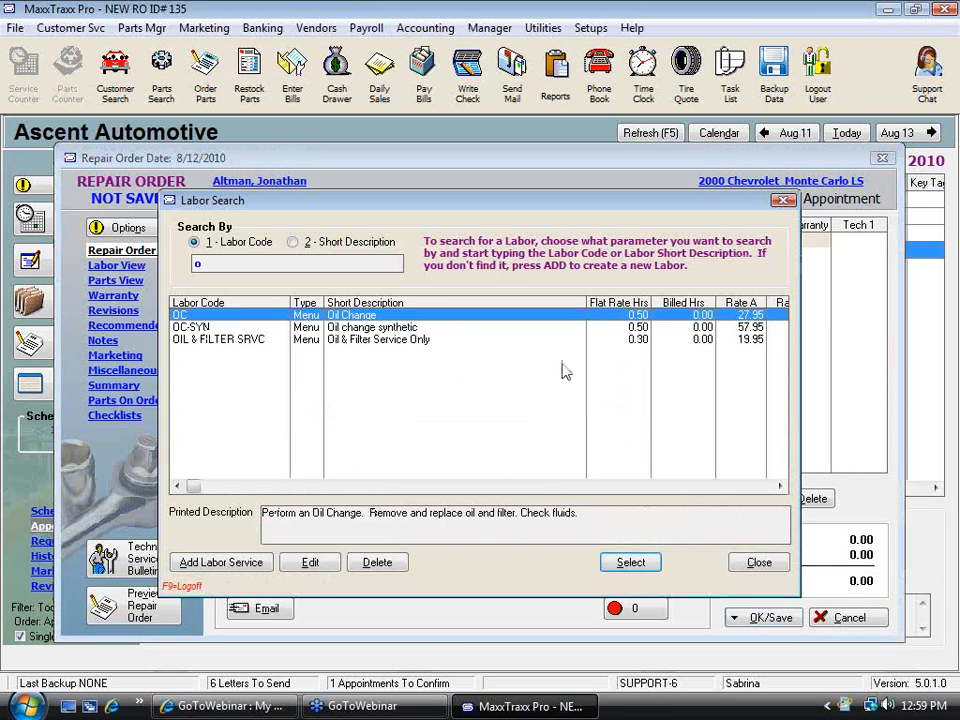
key(BackSpace)
text(l)
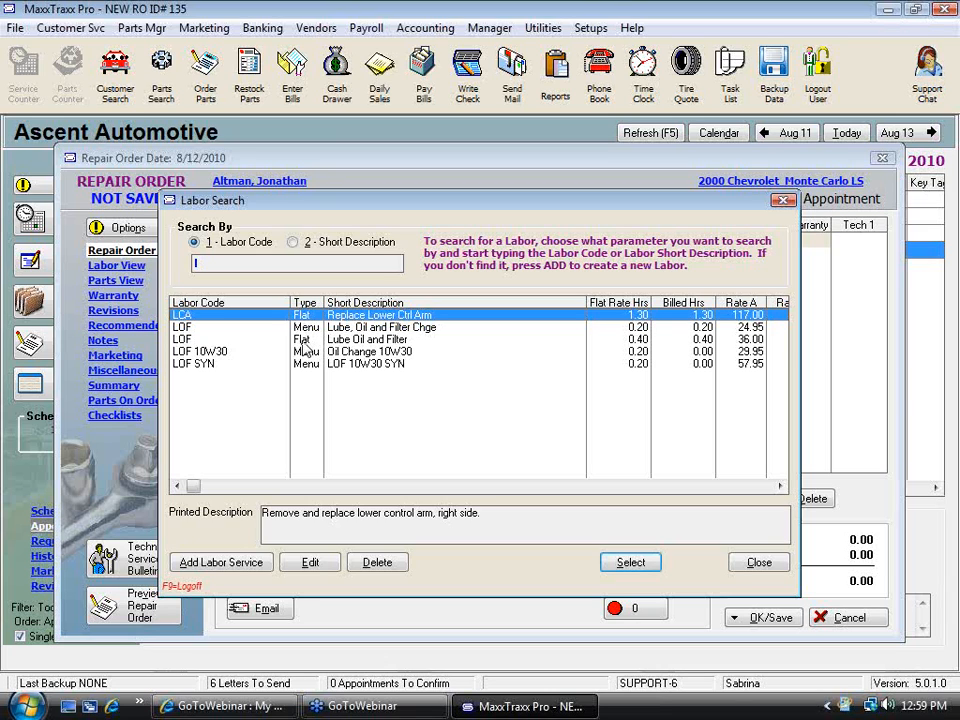
double_click(306, 341)
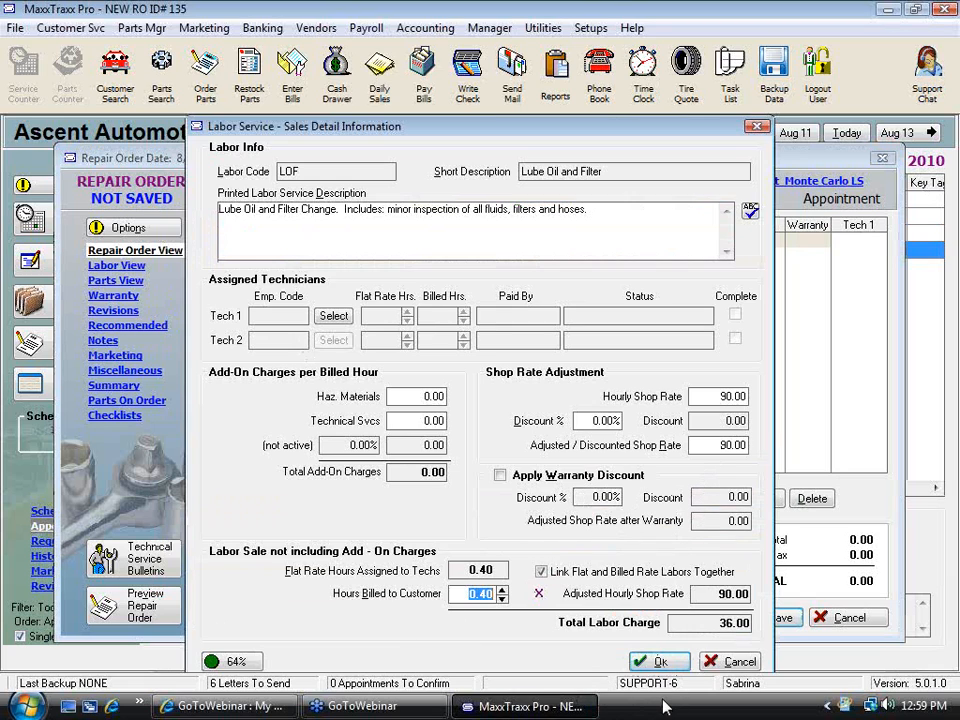
click(666, 661)
Add part 10W30 Engine Oil from the part list to the LOF labor with quantity 5
click(425, 257)
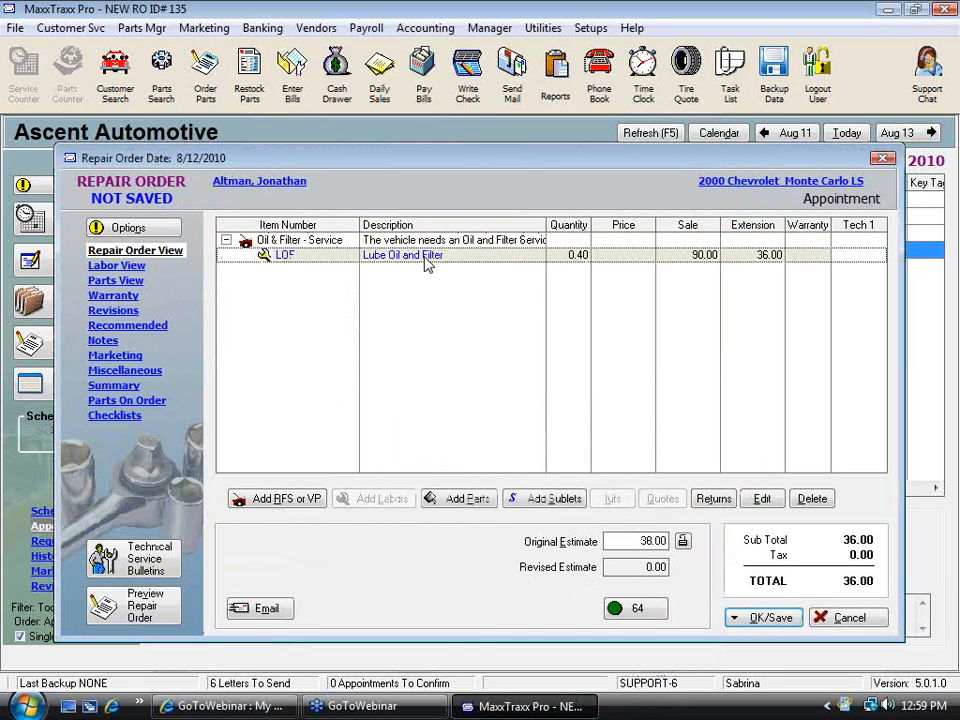
click(470, 499)
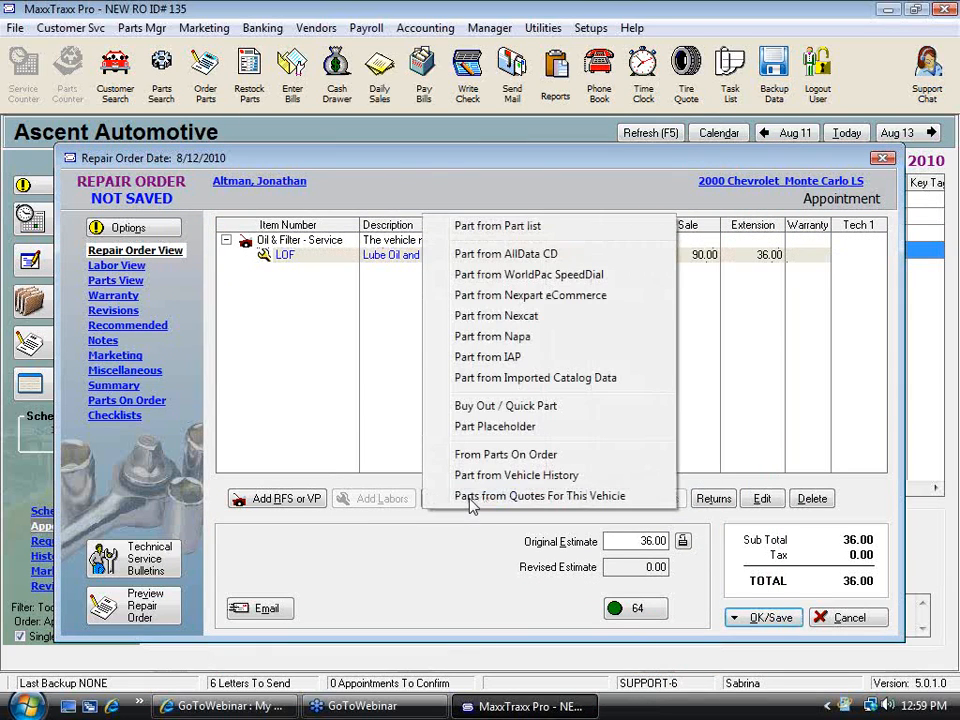
click(594, 225)
text(10)
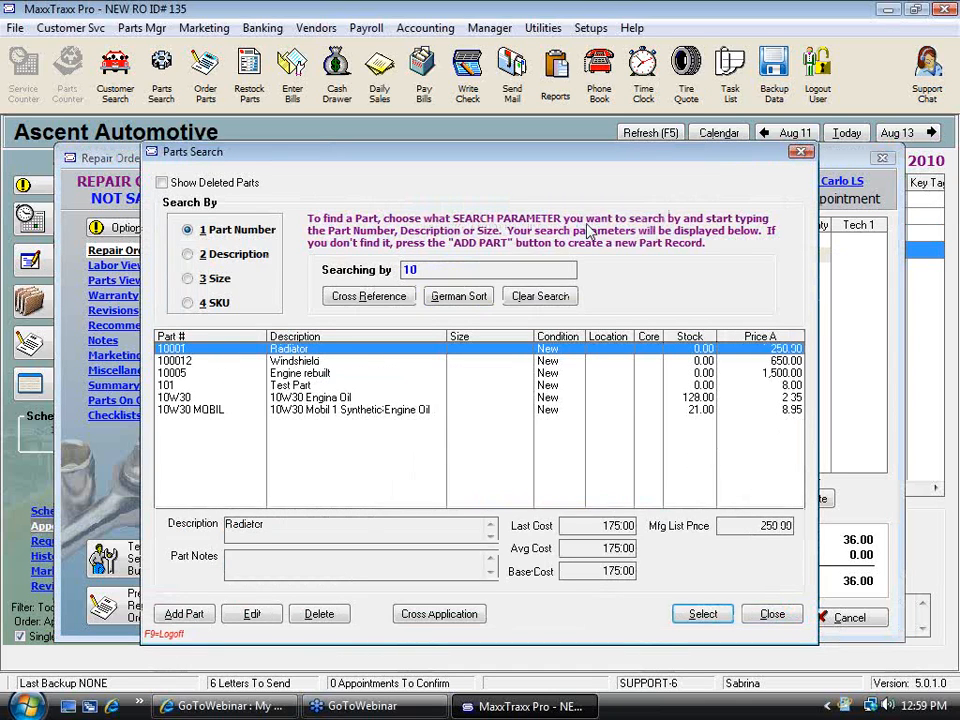
double_click(340, 398)
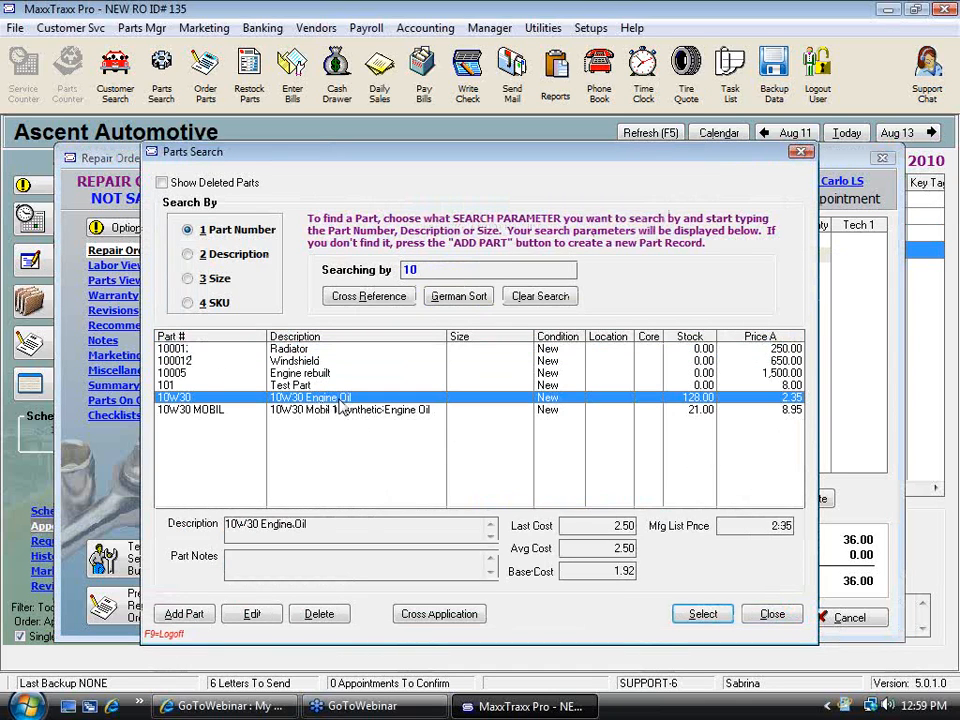
text(5)
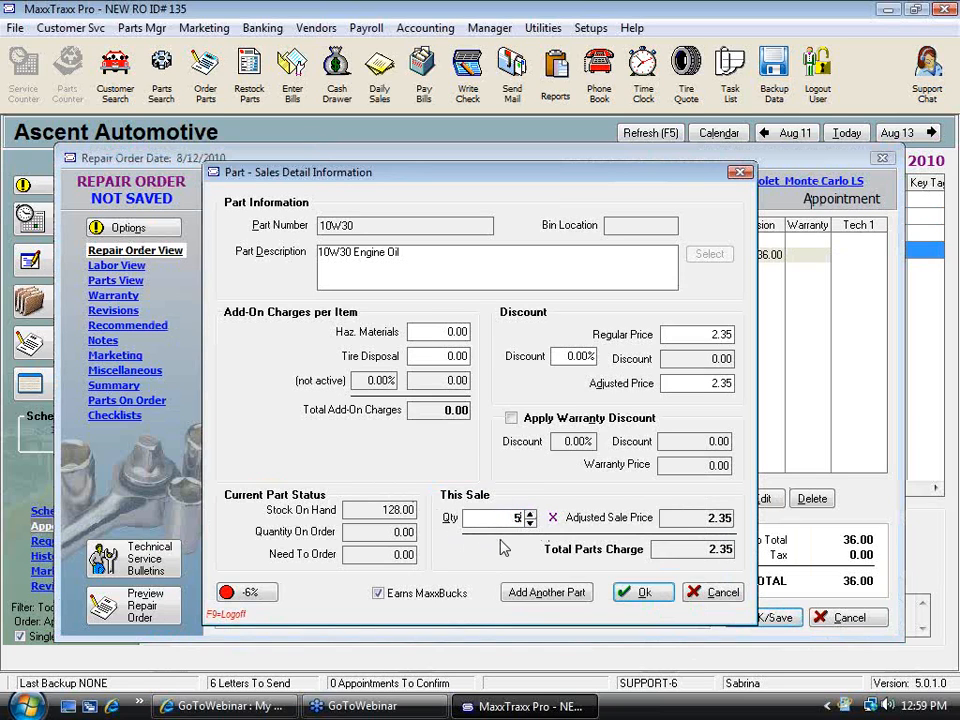
click(644, 593)
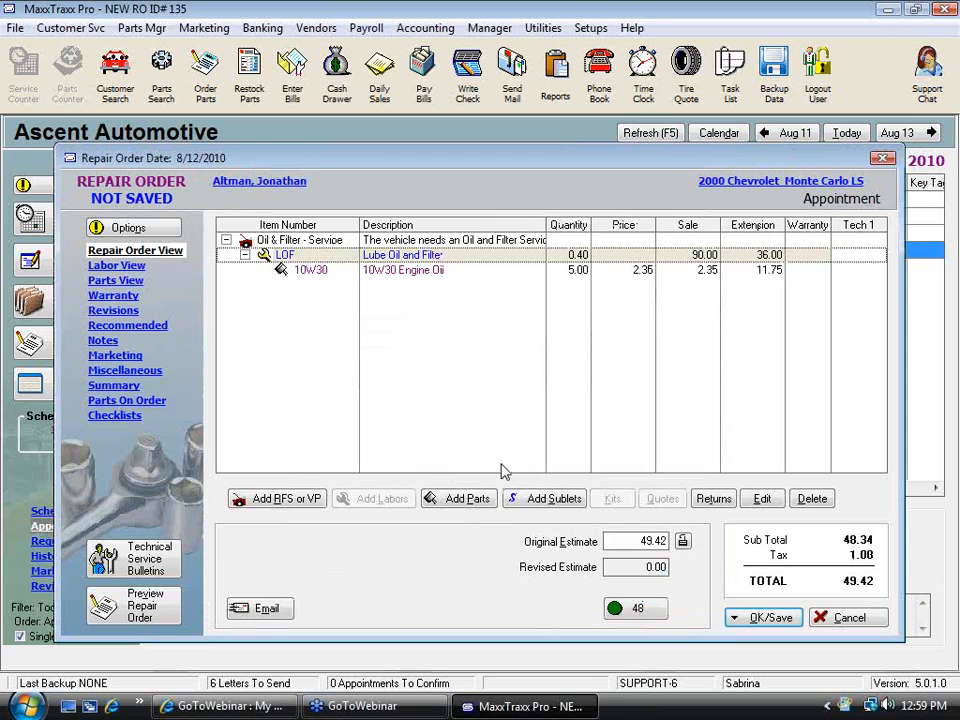
Add a part placeholder described as Oil Filter priced 6.95, continuing without a cost
click(466, 498)
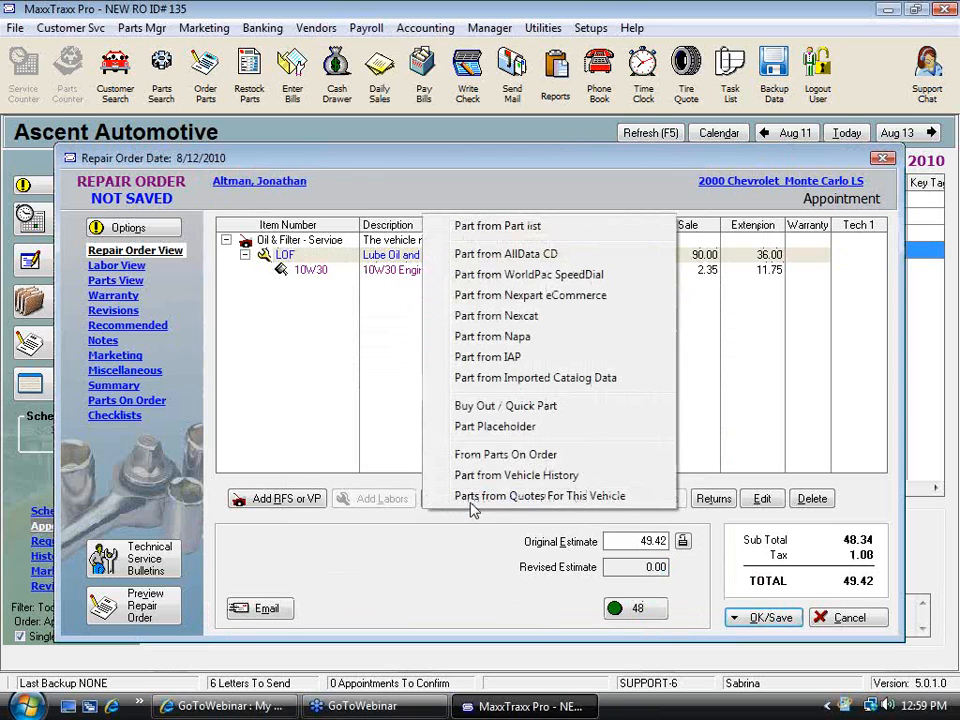
click(518, 428)
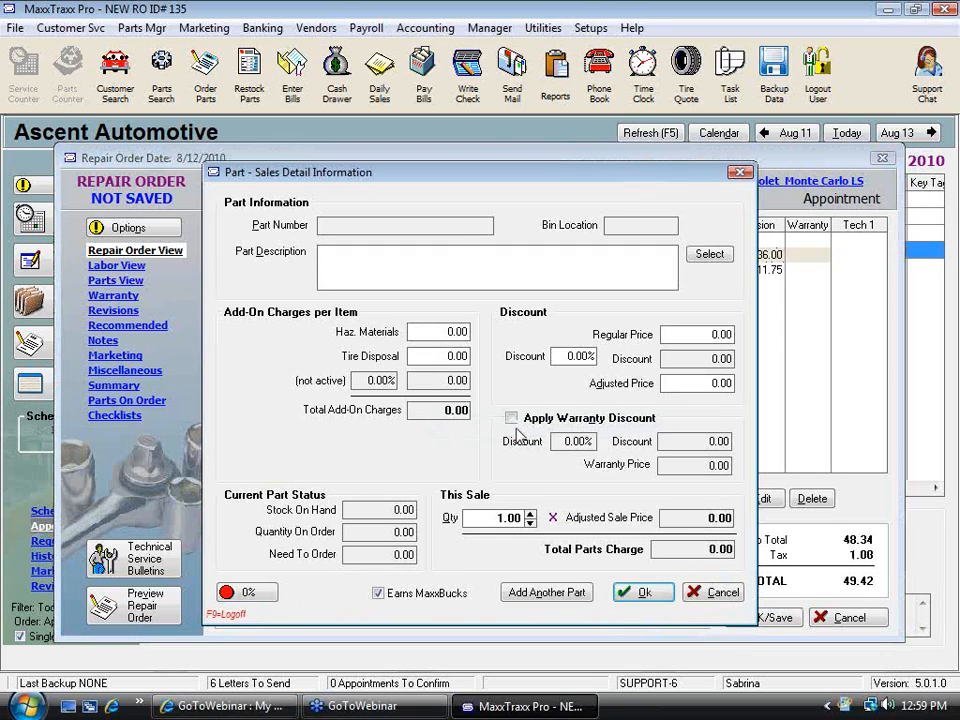
text(Oil)
key(BackSpace)
key(BackSpace)
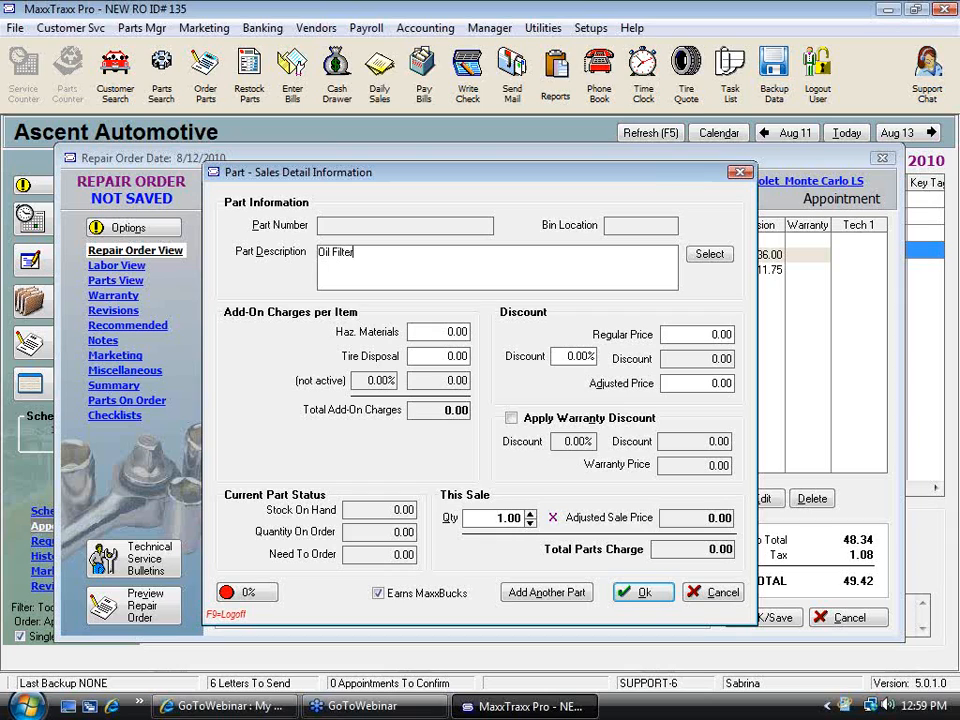
click(697, 333)
text(6.95)
key(Tab)
click(643, 592)
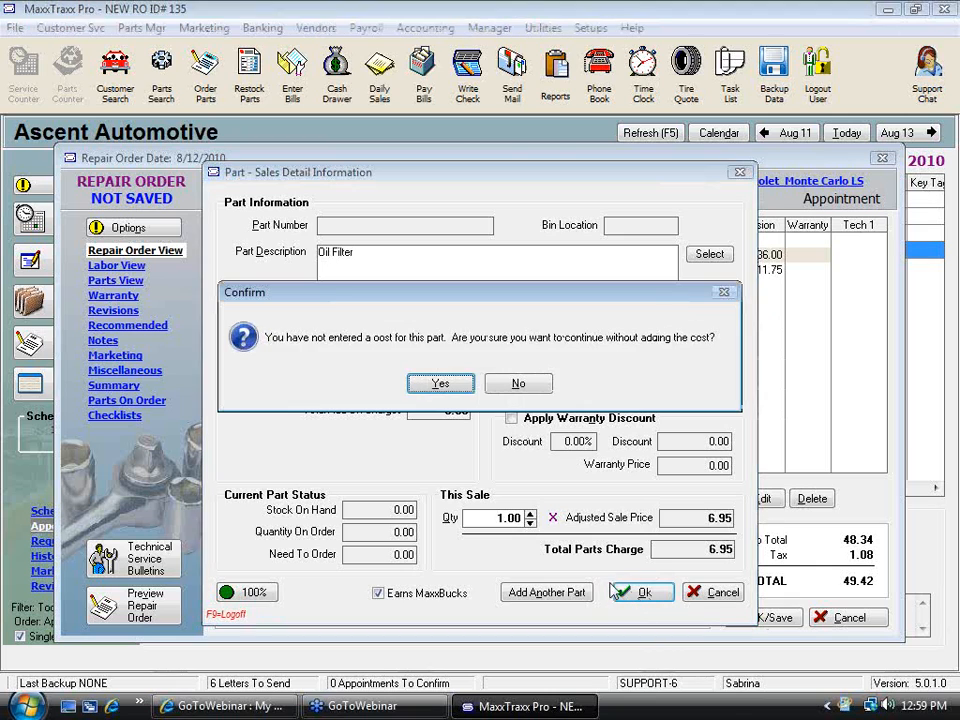
click(464, 390)
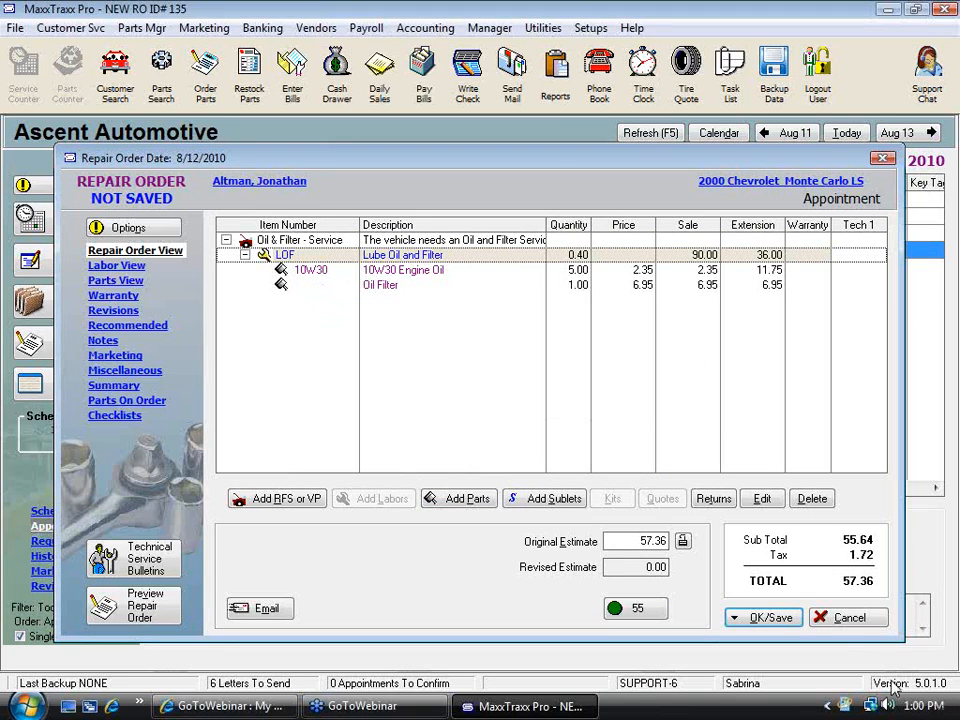
Try to pay the repair order, then go back instead of overriding the placeholder parts
click(782, 619)
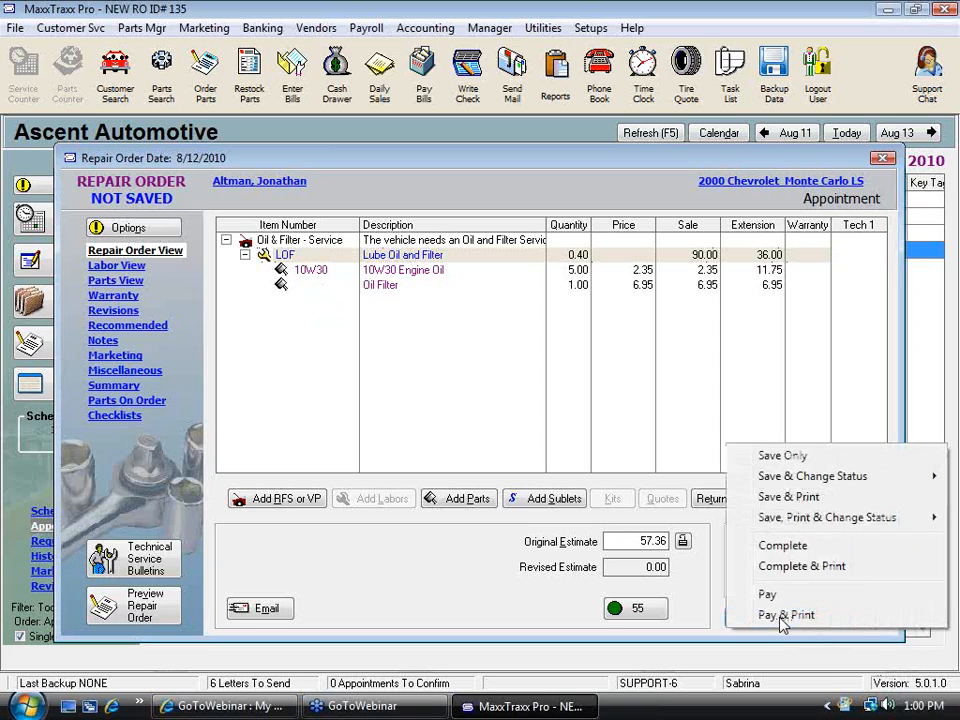
click(782, 598)
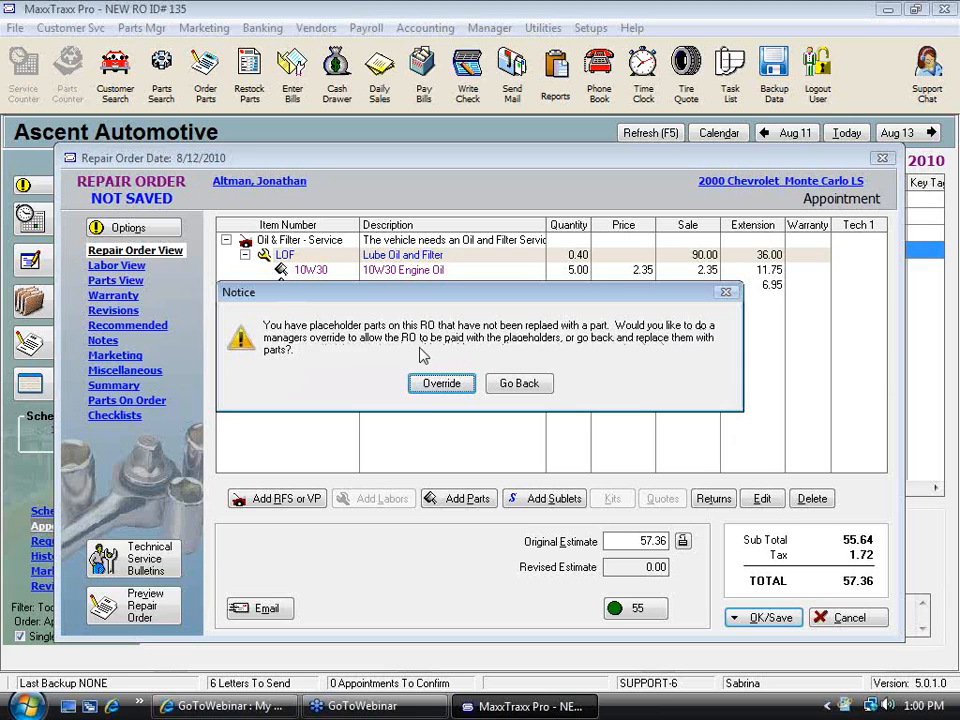
click(517, 383)
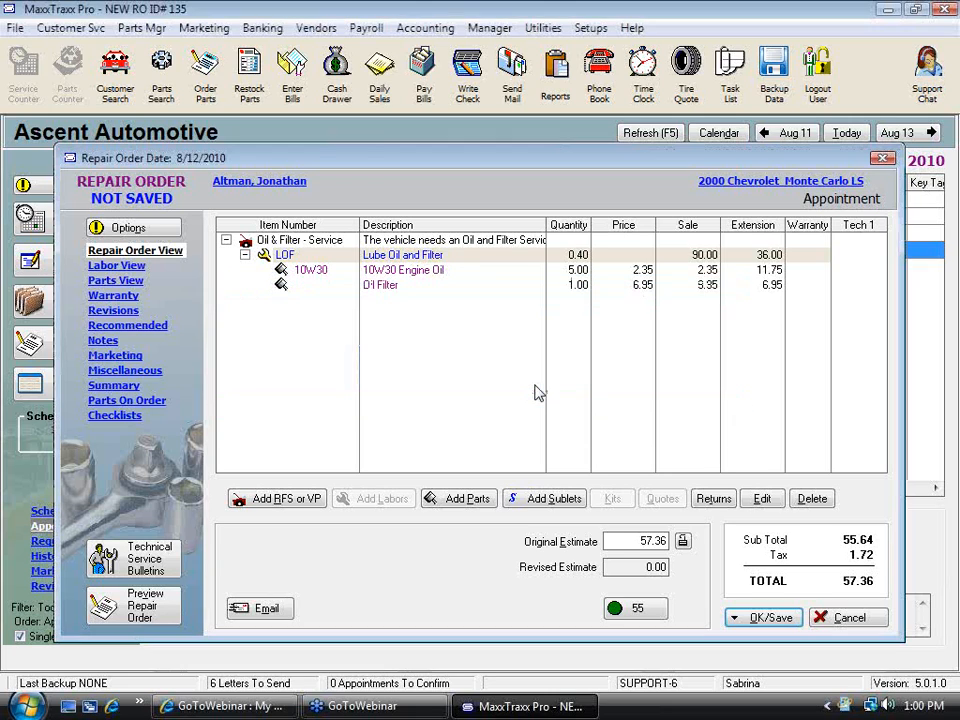
Replace the Oil Filter placeholder with a part from Nexpart eCommerce, using vendor Factory Motor Parts
click(390, 288)
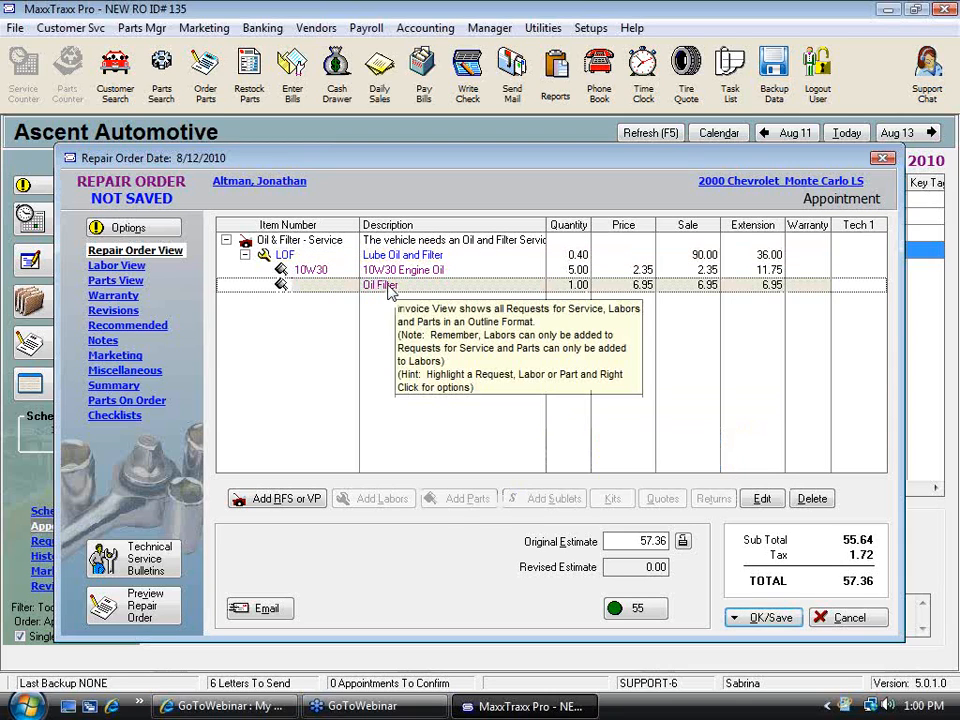
right_click(390, 288)
mouse_move(495, 297)
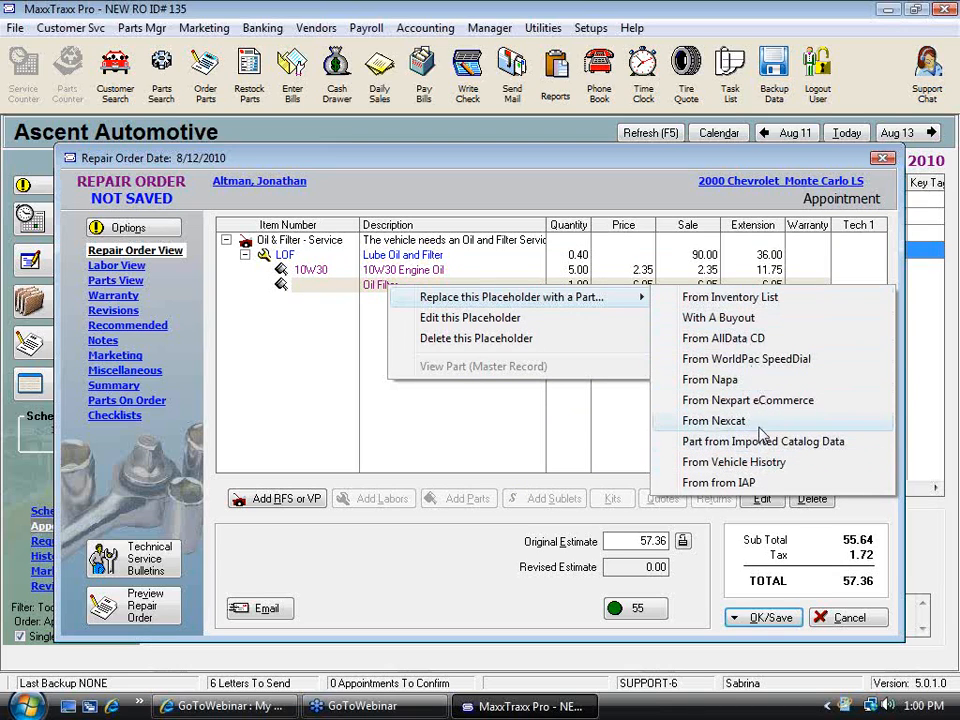
click(742, 402)
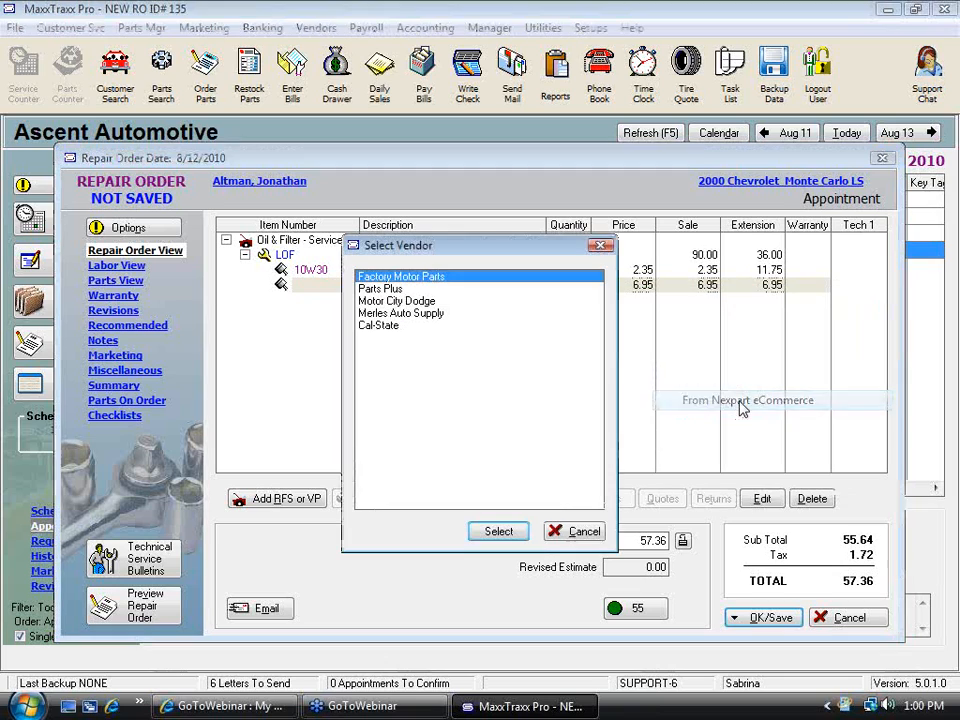
click(500, 531)
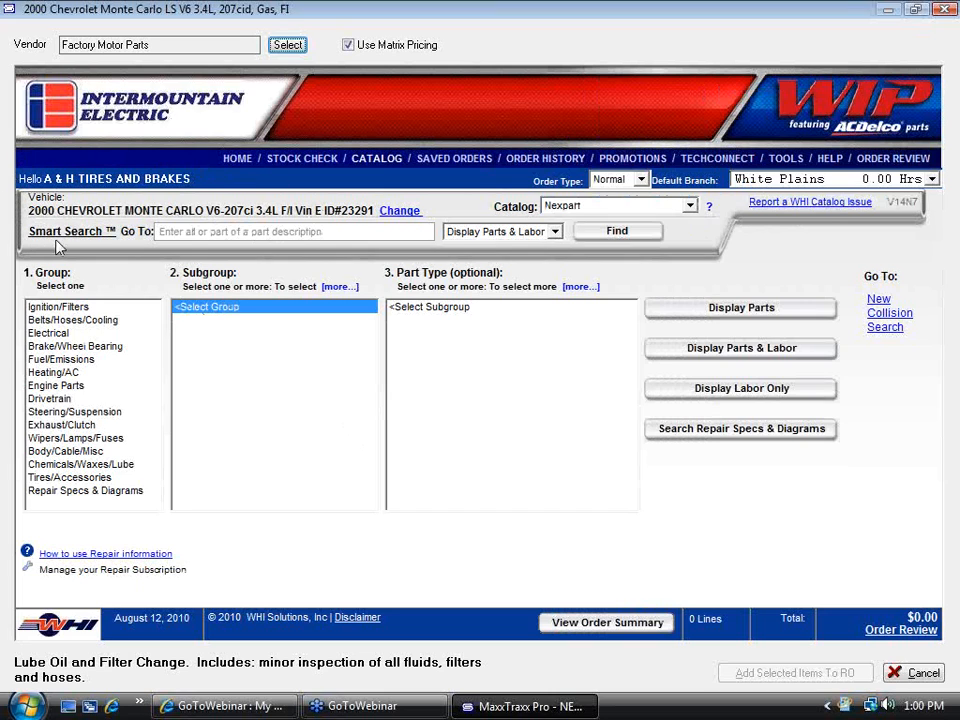
Browse the catalog to Ignition/Filters, Filters & PCV, Oil Filter and display the matching parts
click(70, 308)
click(221, 310)
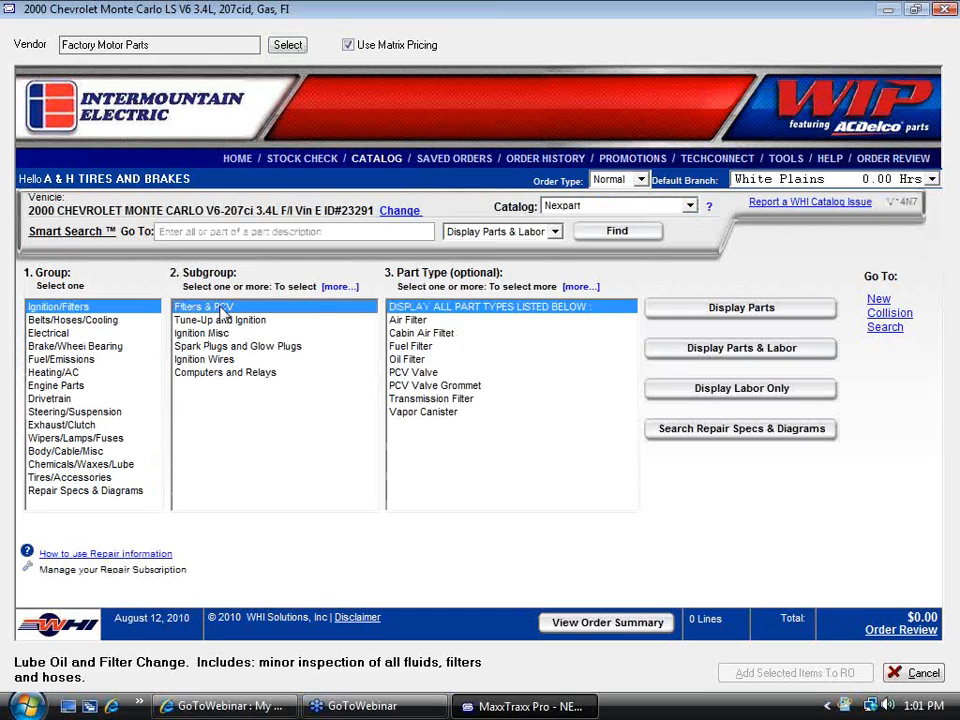
click(410, 359)
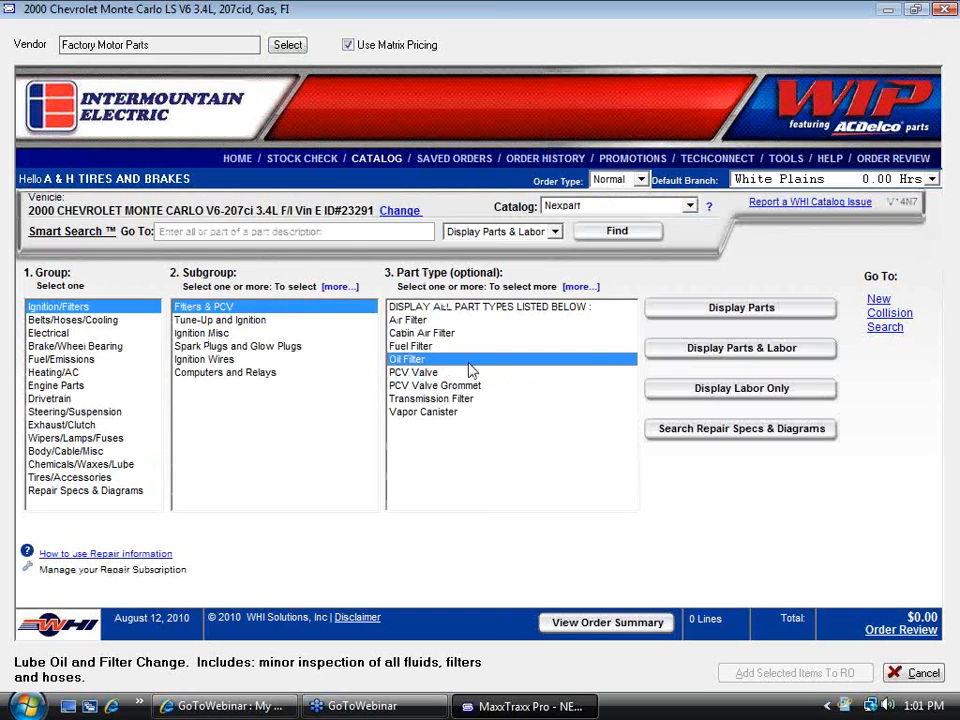
click(735, 309)
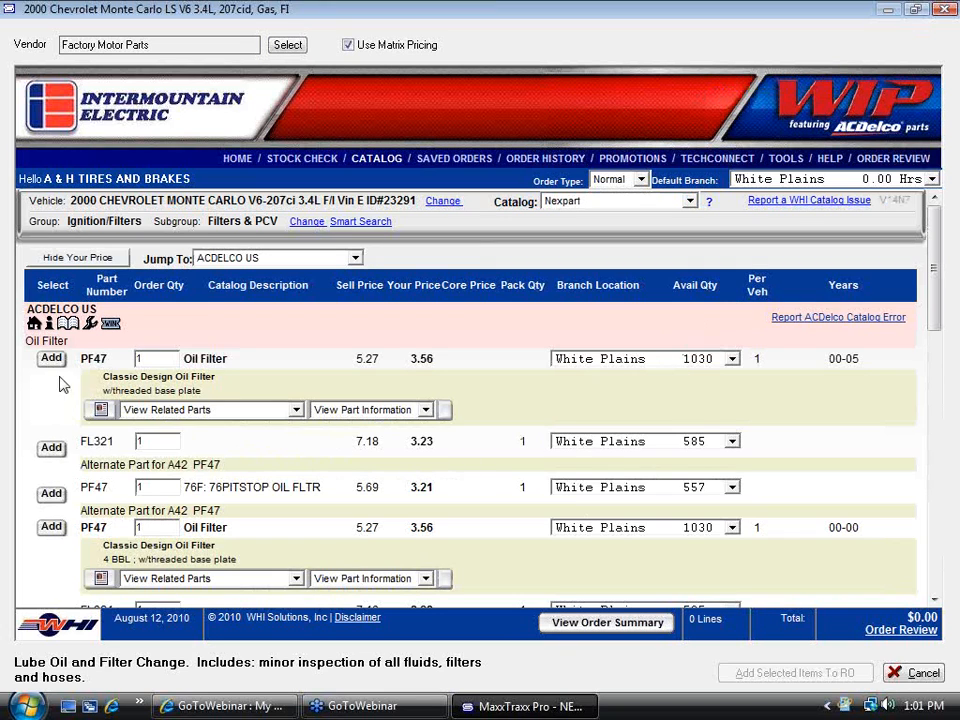
Add the PF47 Oil Filter to the order, review it, and add the selected item to the repair order
click(51, 360)
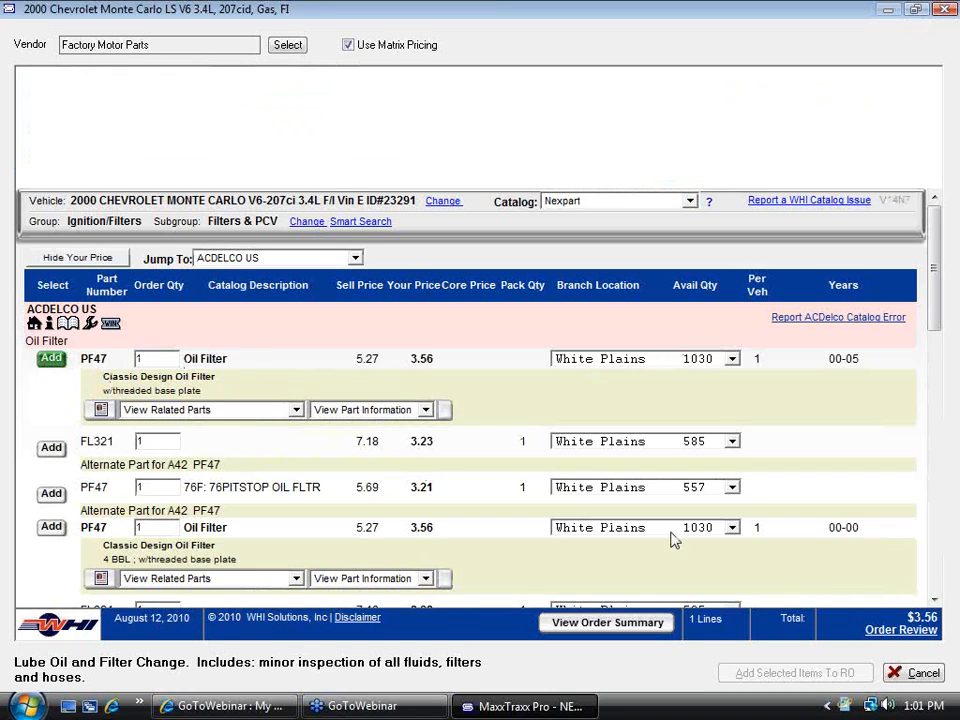
click(914, 631)
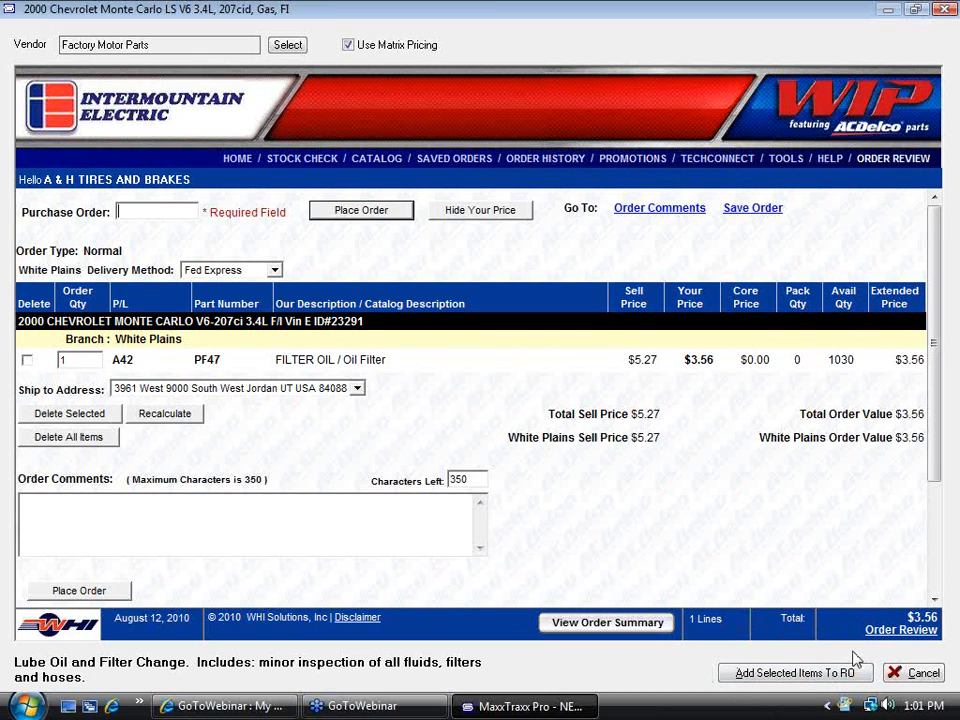
click(752, 676)
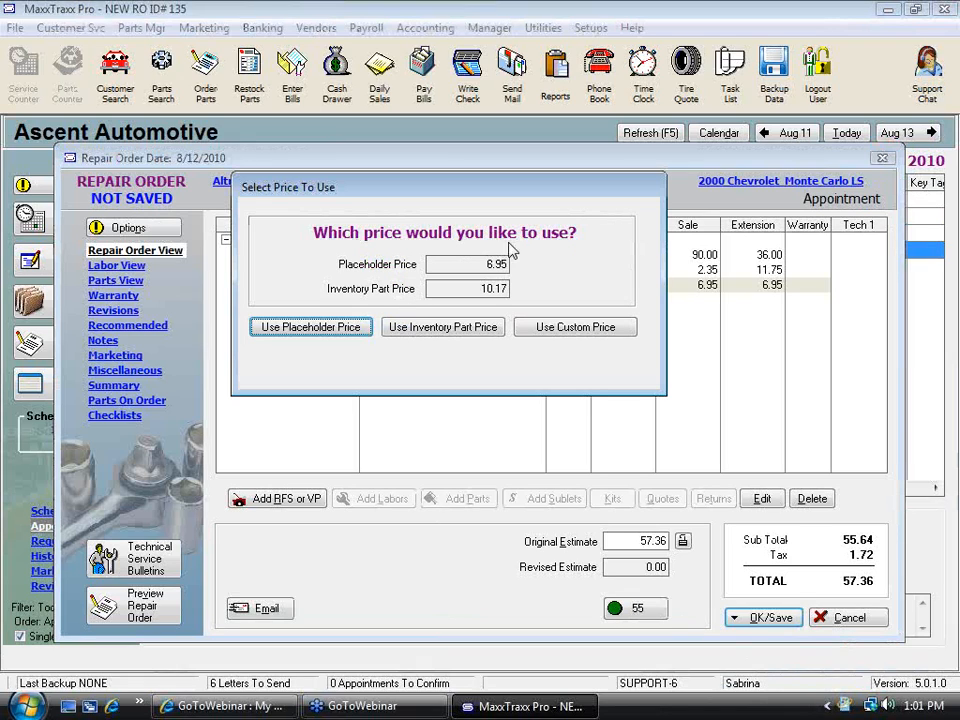
Try to enter 8.95 as price, then use the placeholder price for the PF47 filter and accept its sales details
drag(428, 264, 535, 263)
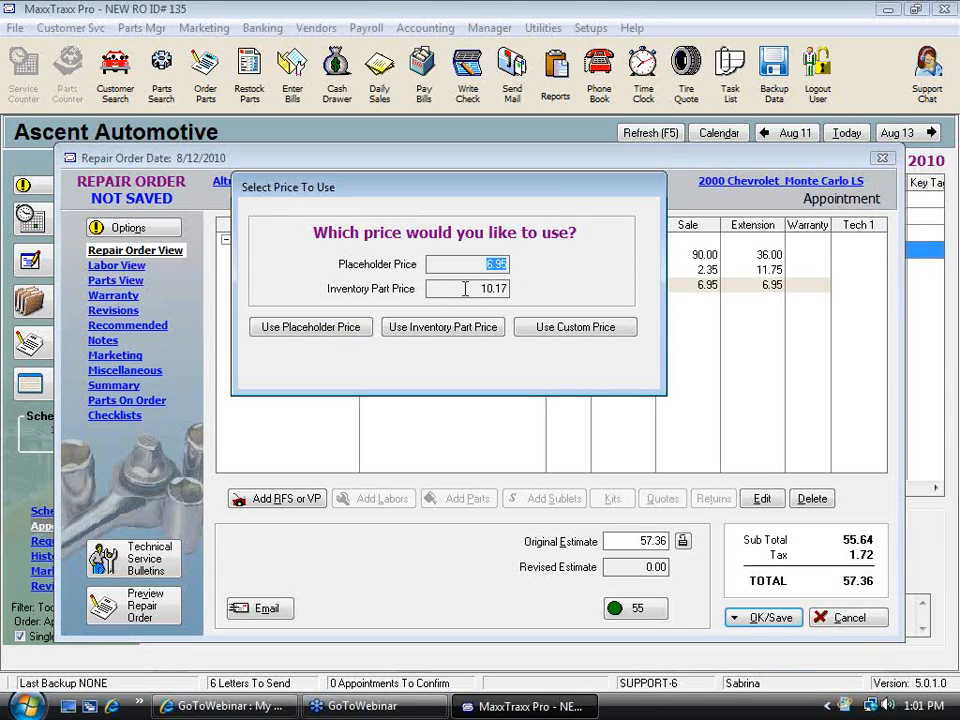
text(8.95)
drag(429, 285, 578, 294)
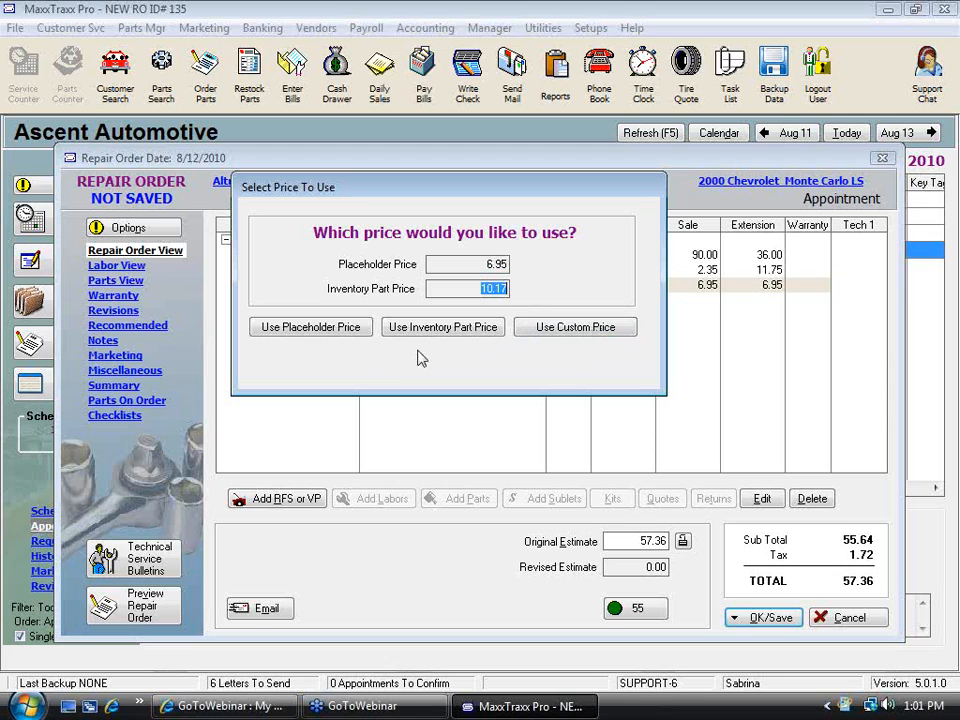
click(290, 330)
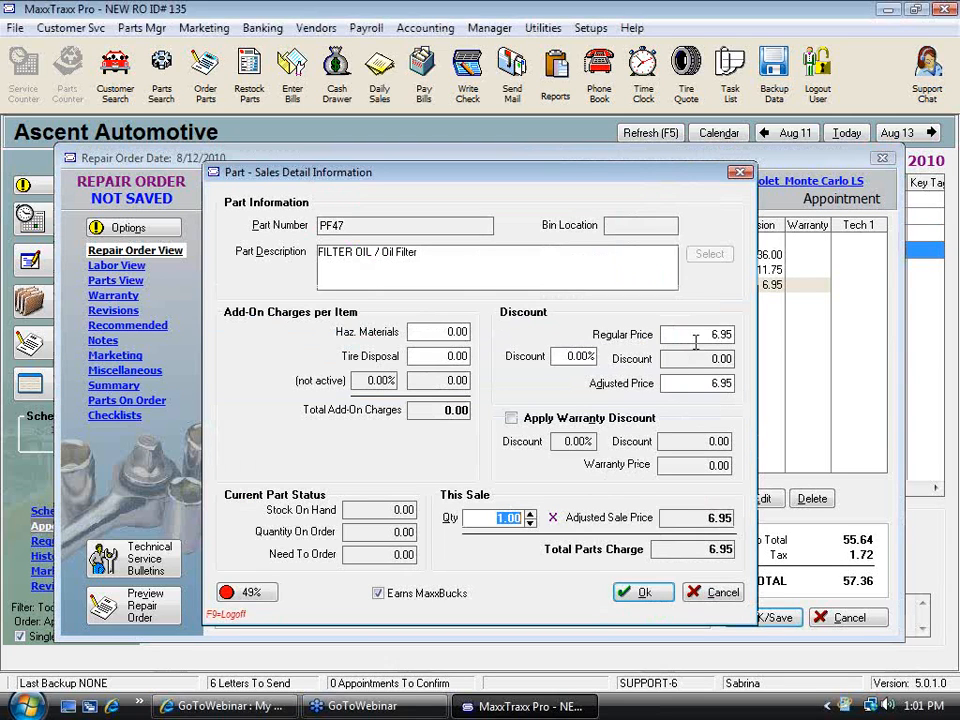
click(705, 335)
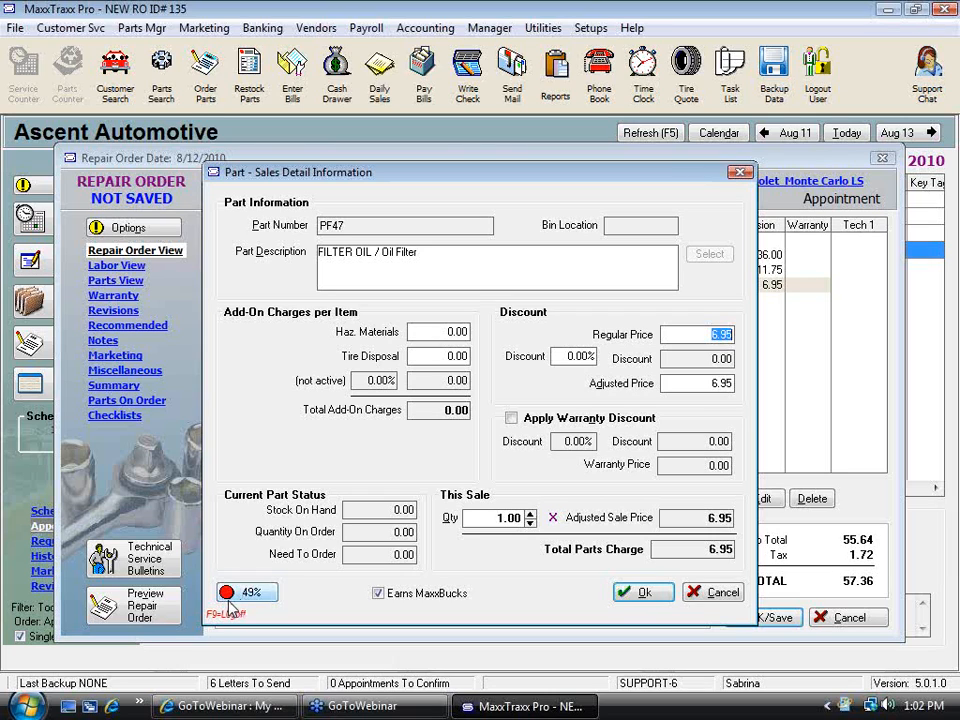
click(652, 594)
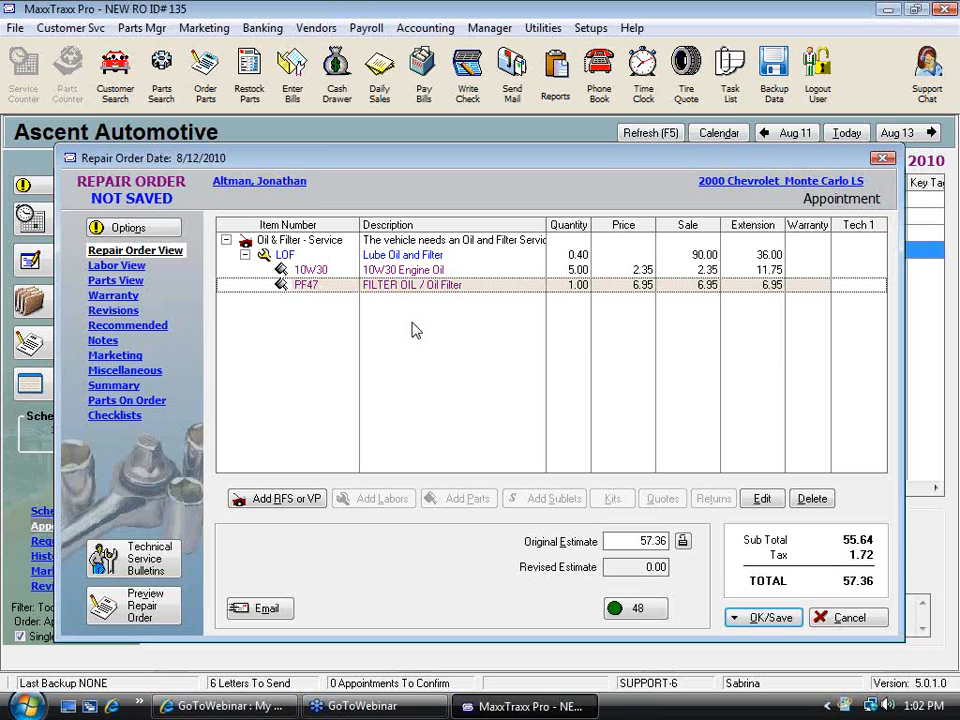
Add the OC-generic oil change kit to the repair order from the Kit Manager
click(420, 255)
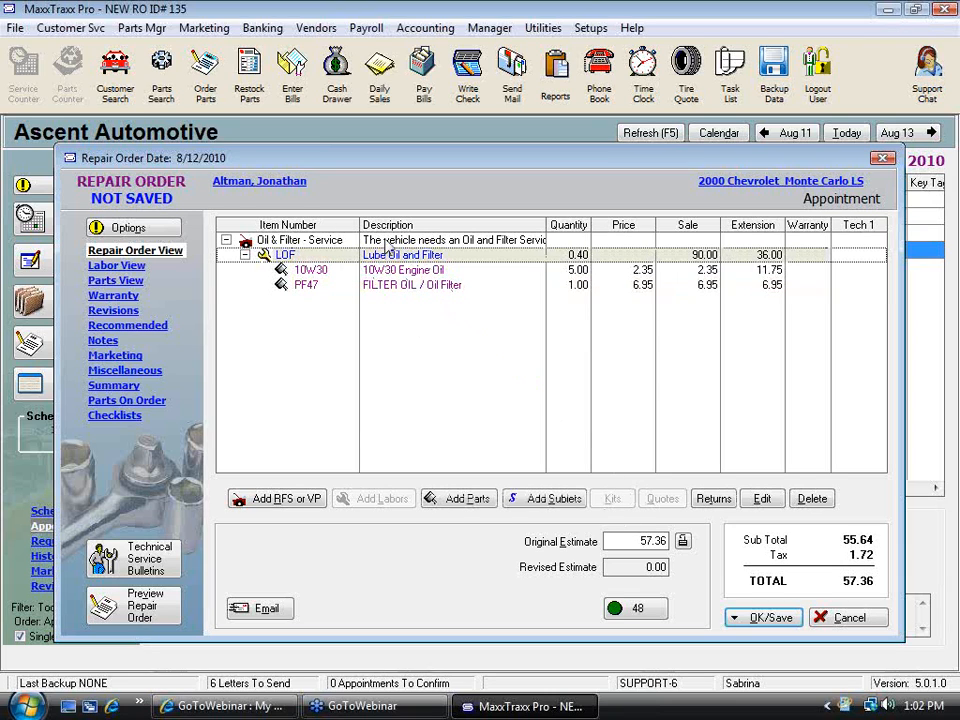
click(613, 499)
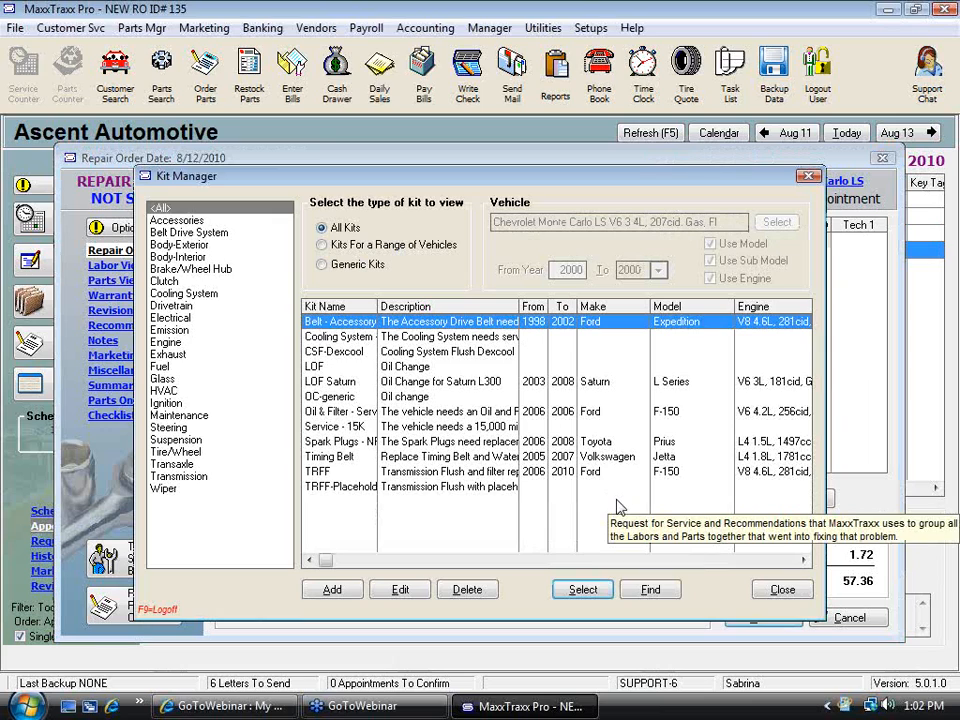
click(406, 401)
double_click(406, 401)
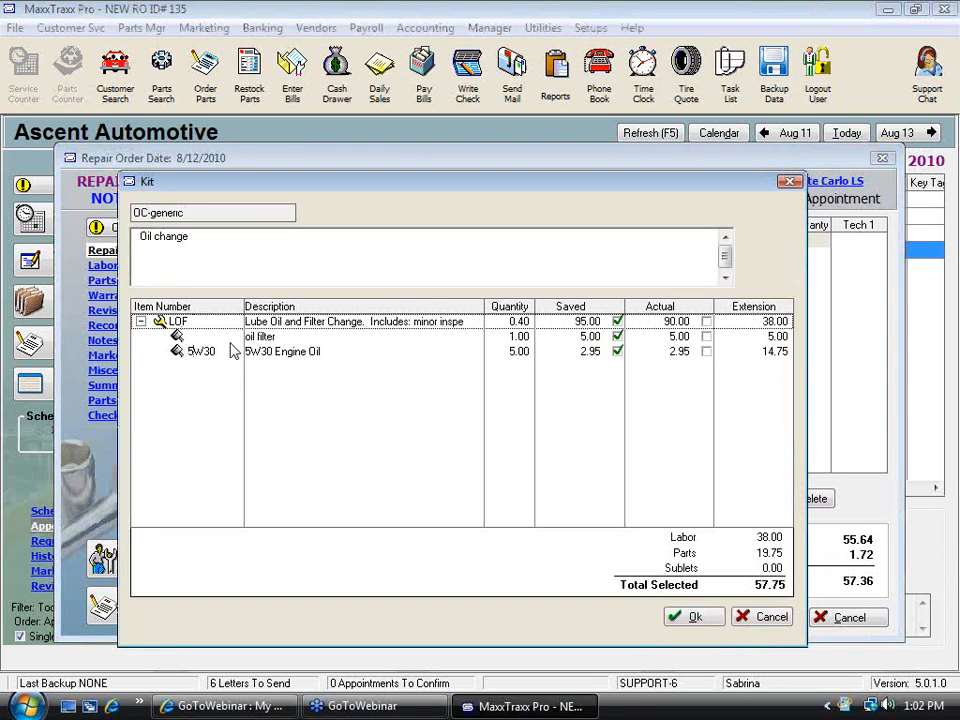
click(679, 617)
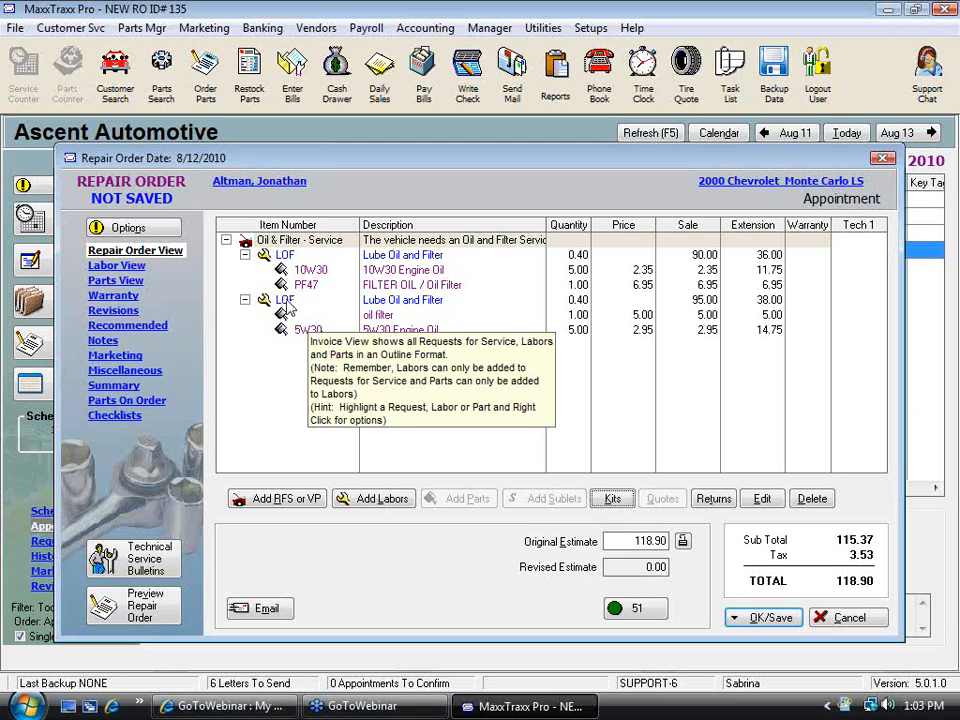
Close the repair order without saving the changes
click(303, 319)
right_click(391, 317)
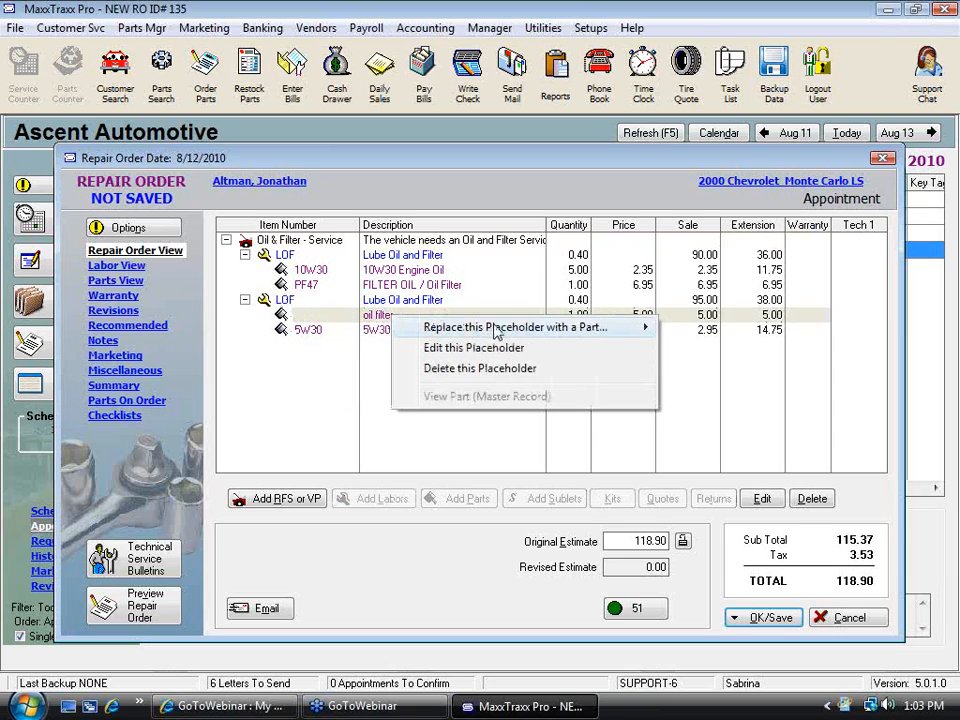
mouse_move(518, 330)
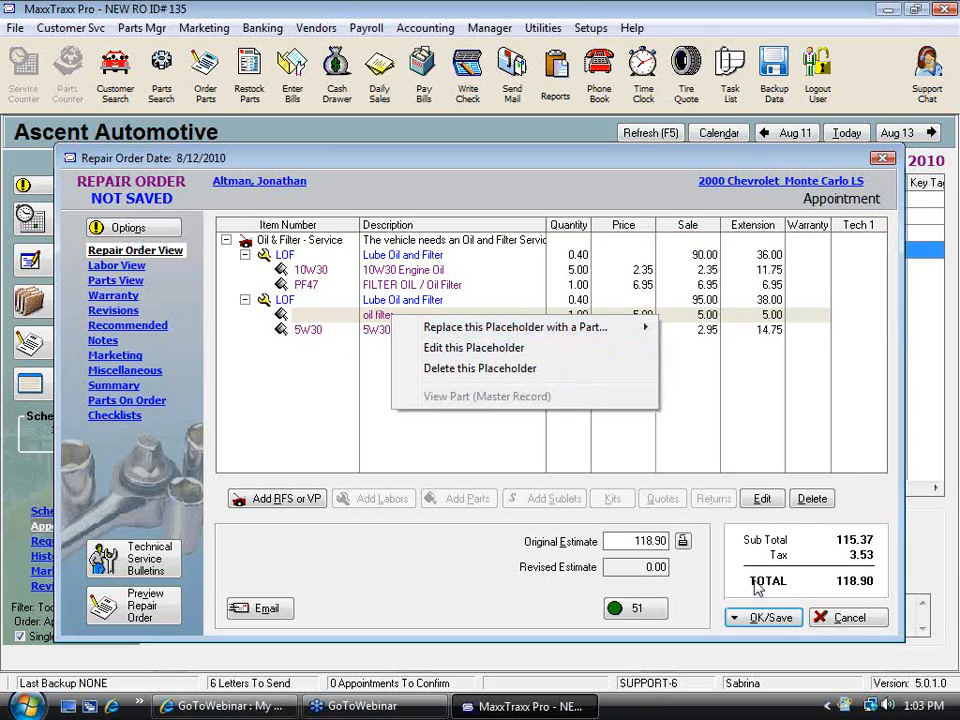
click(849, 618)
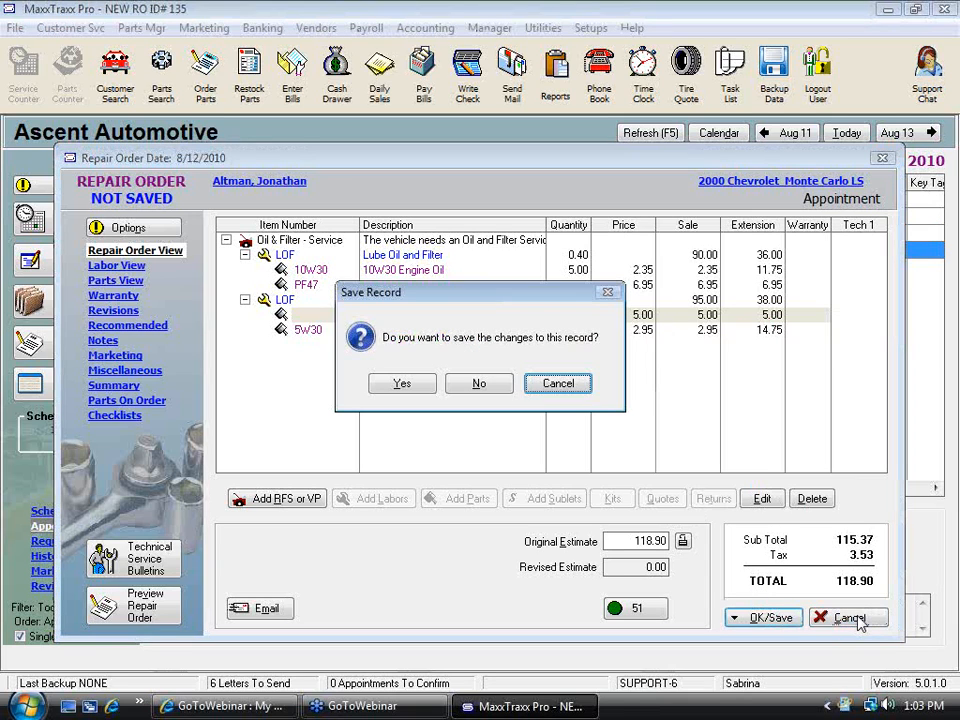
click(495, 381)
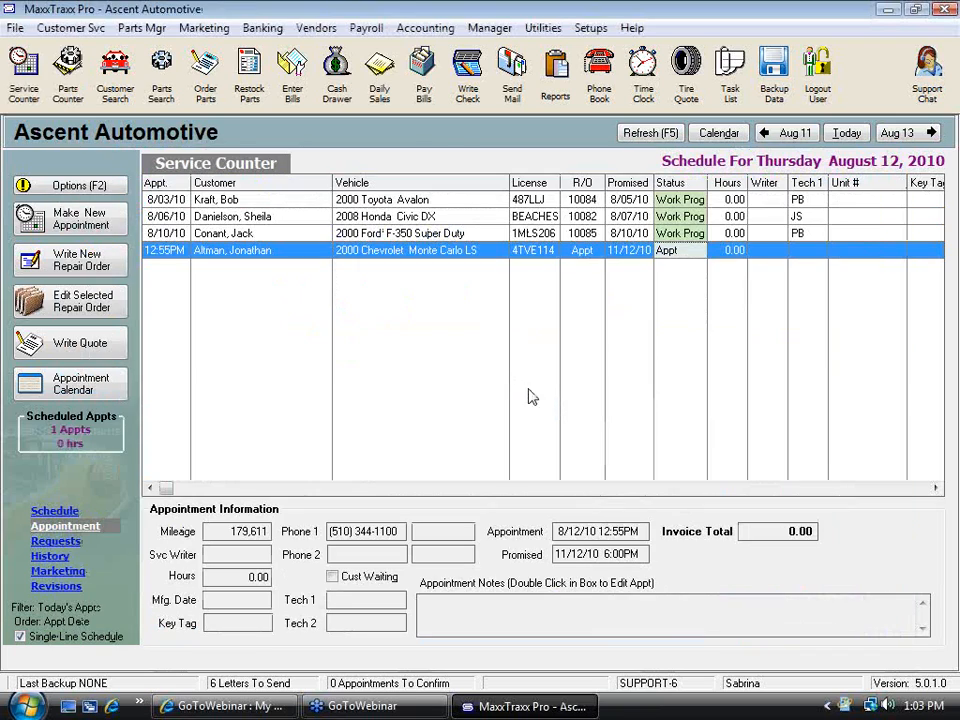
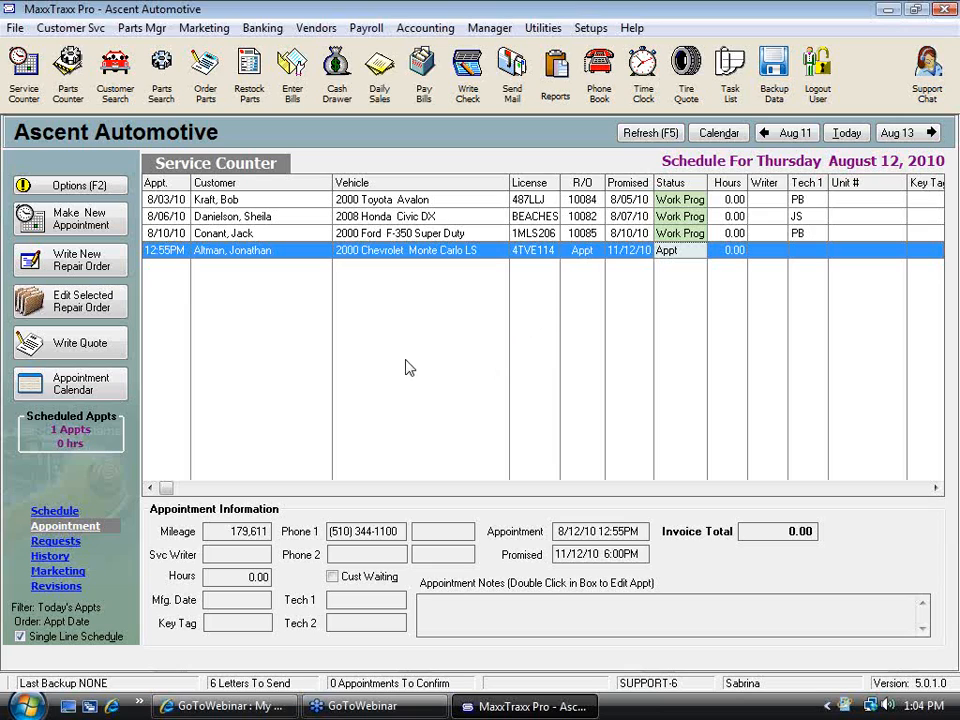
Open the repair order and part invoice setup and browse its sections from Labor Rates through Online Integration
click(590, 28)
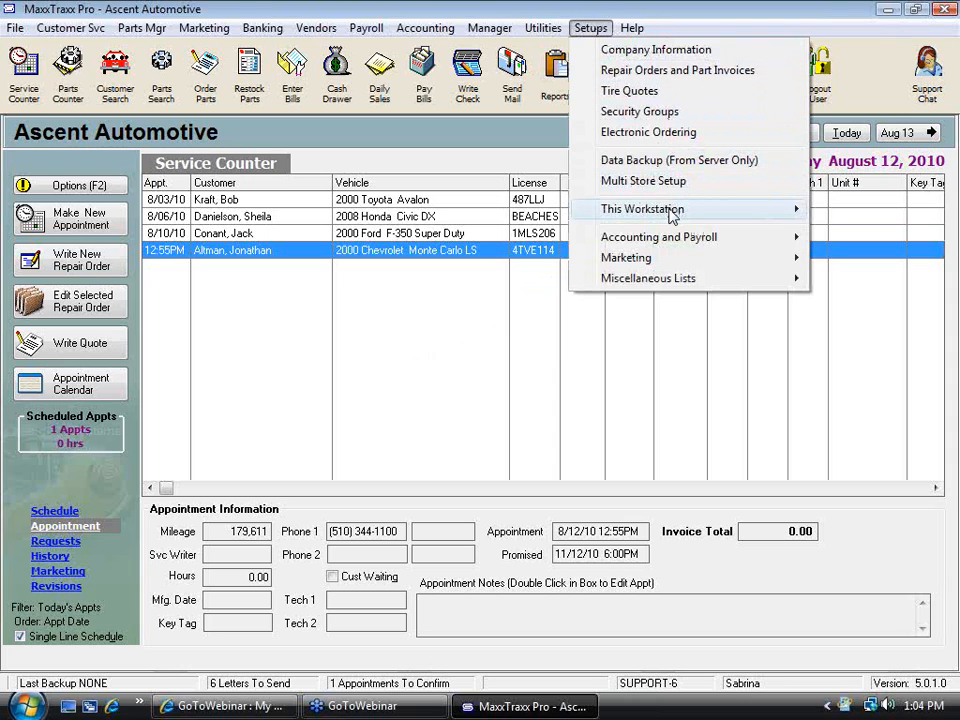
mouse_move(668, 205)
click(640, 70)
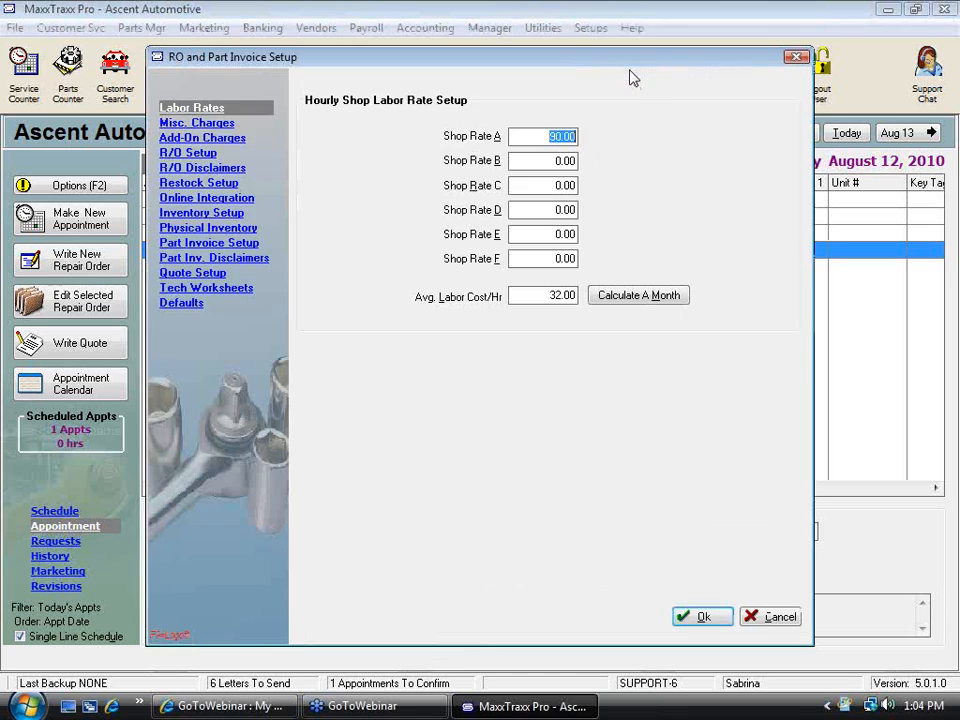
click(215, 123)
click(210, 138)
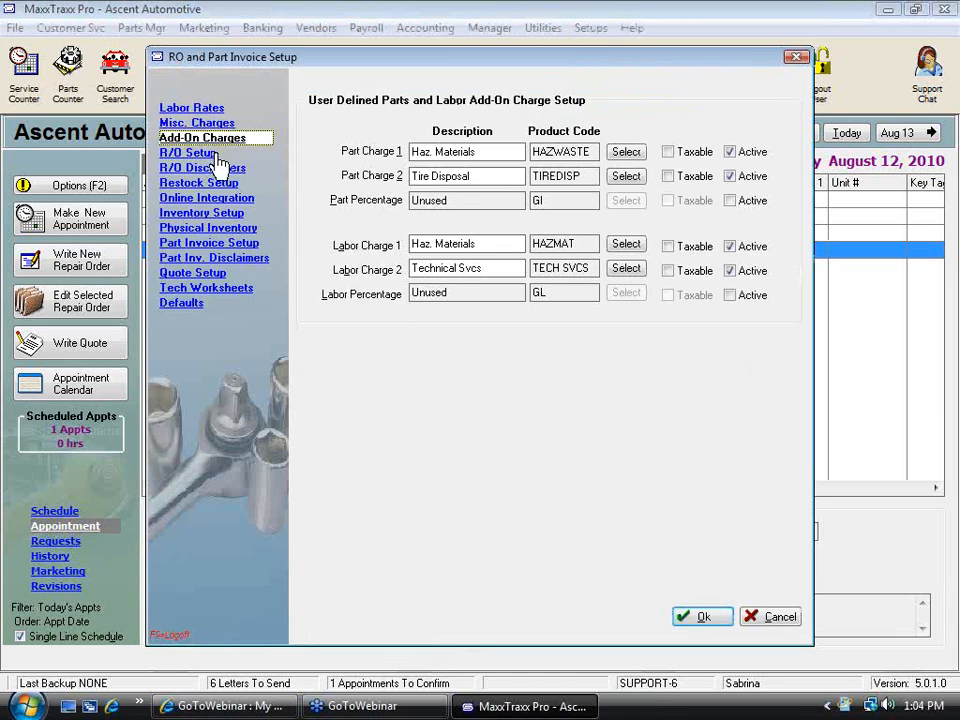
click(205, 153)
click(210, 168)
click(215, 184)
click(213, 198)
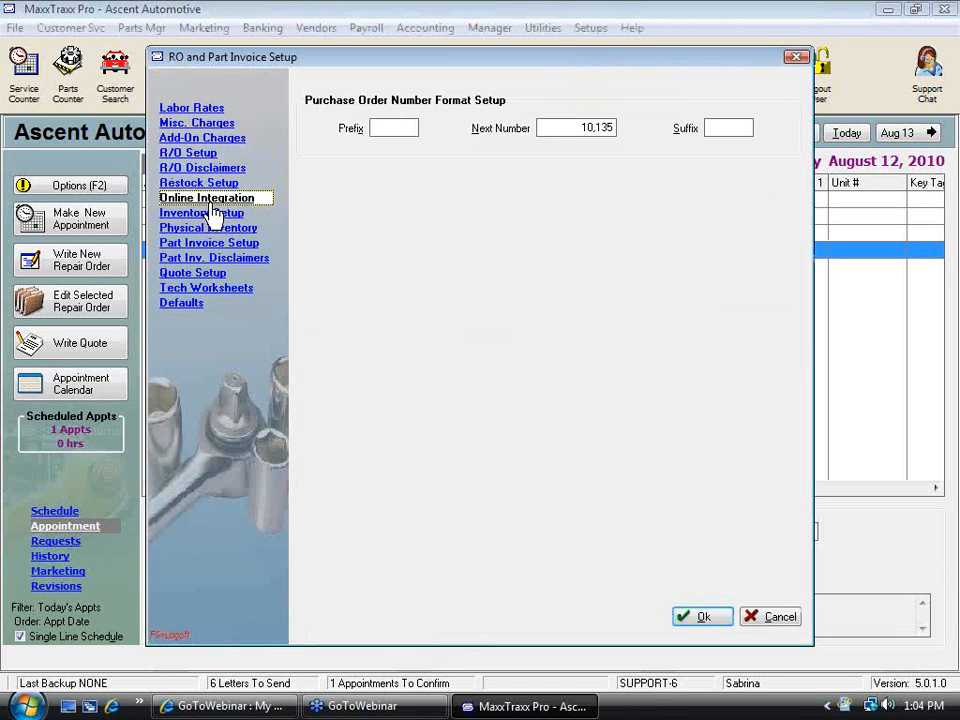
Browse the remaining setup sections through Defaults and cancel the setup dialog without changes
click(212, 213)
click(215, 228)
click(213, 243)
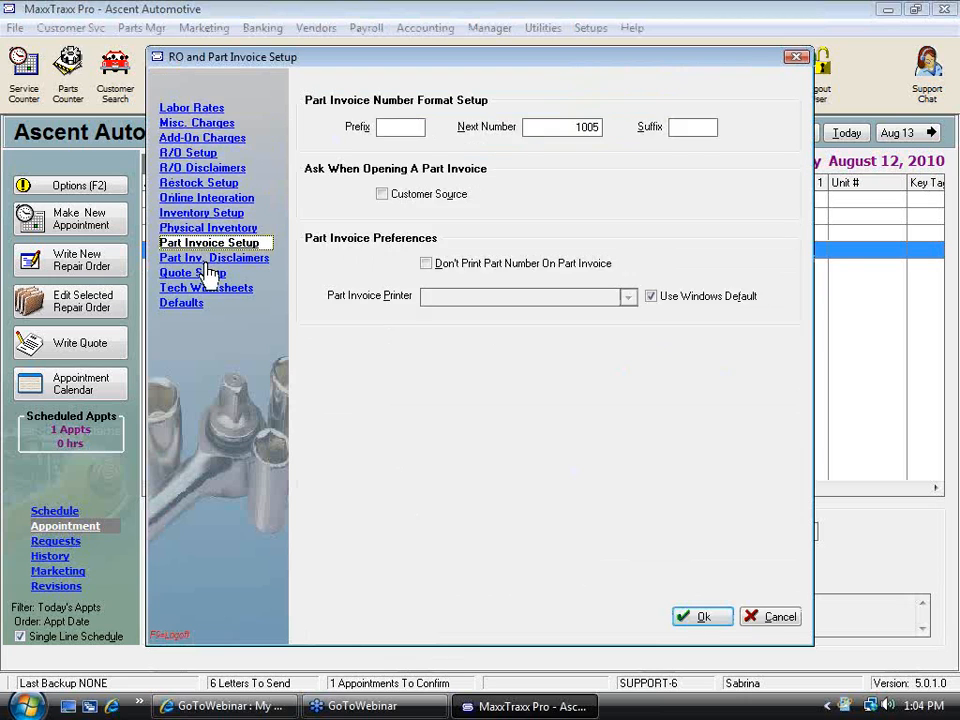
click(213, 258)
click(210, 273)
click(207, 289)
click(192, 304)
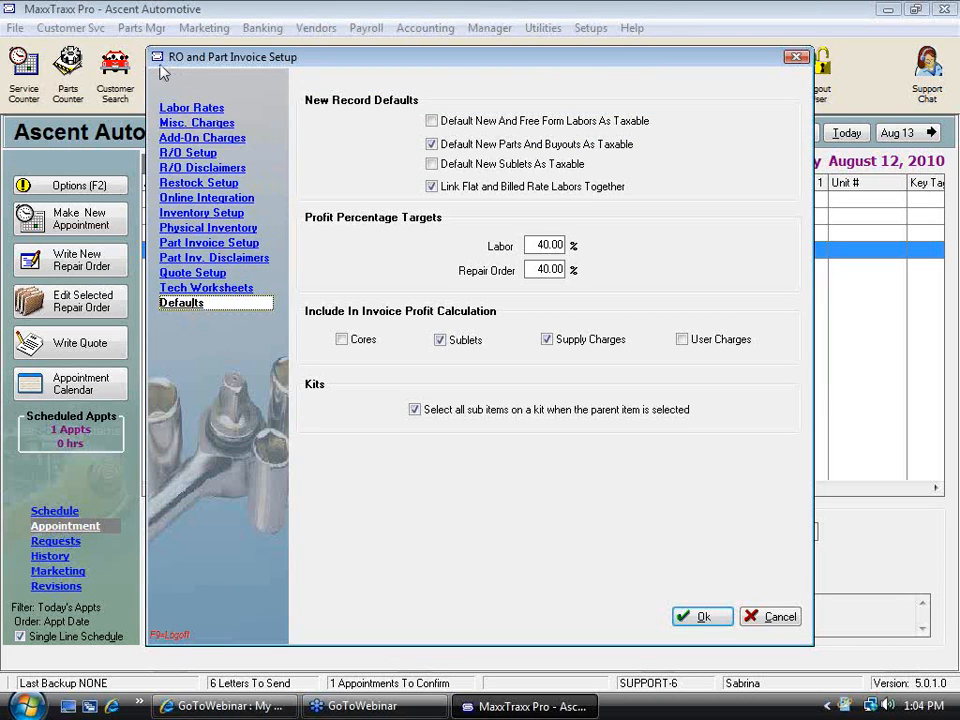
click(780, 617)
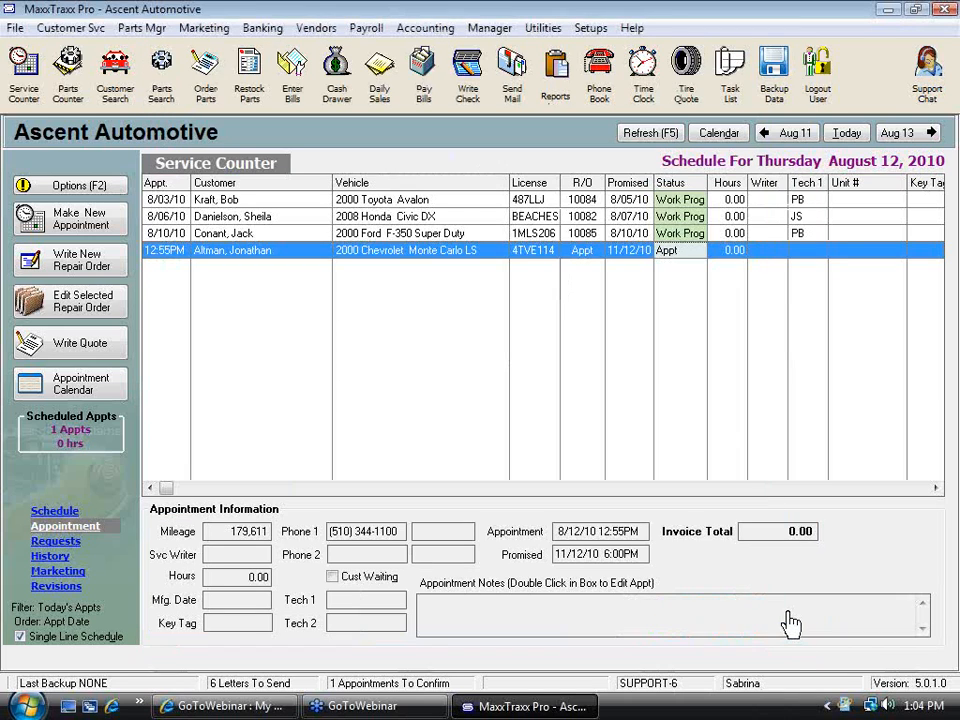
Open the Part Price Matrix from the parts manager menu to review its pricing tiers, then close it
click(592, 28)
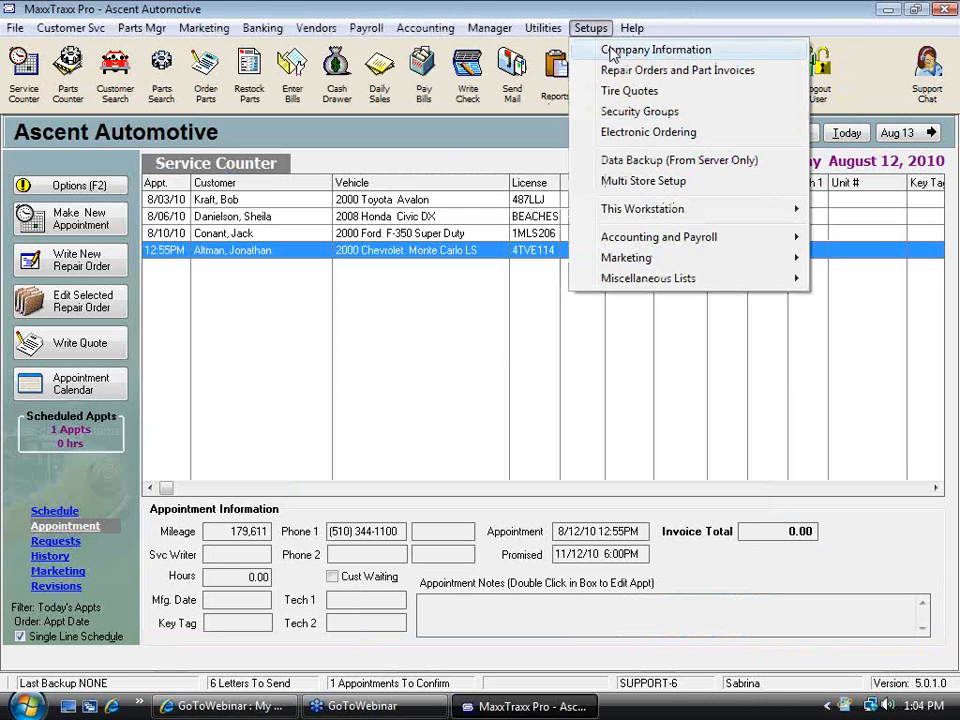
click(158, 31)
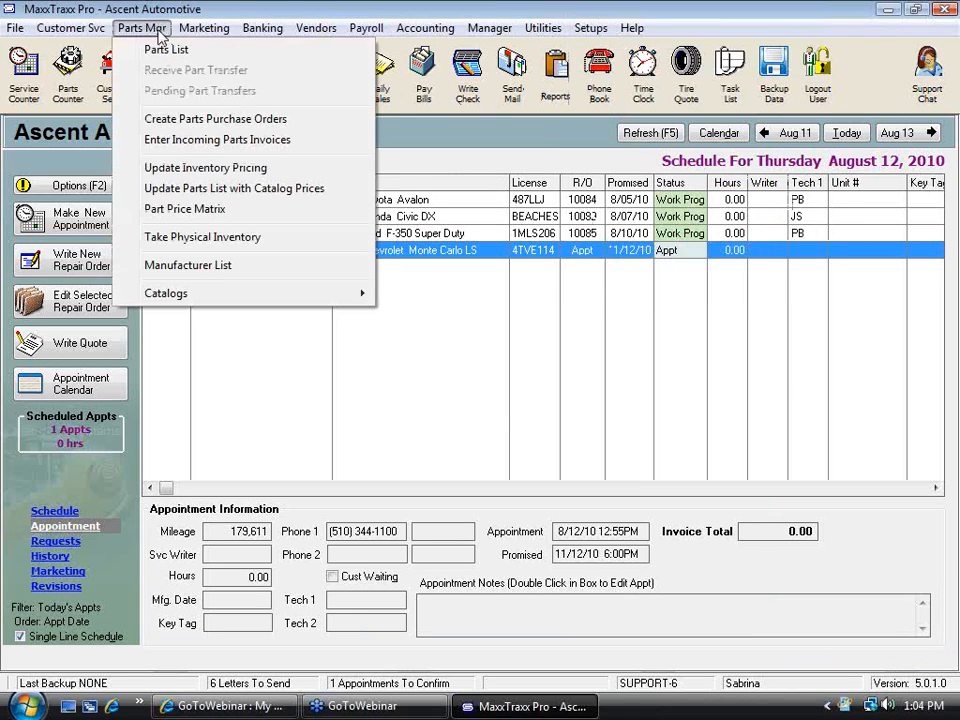
click(218, 220)
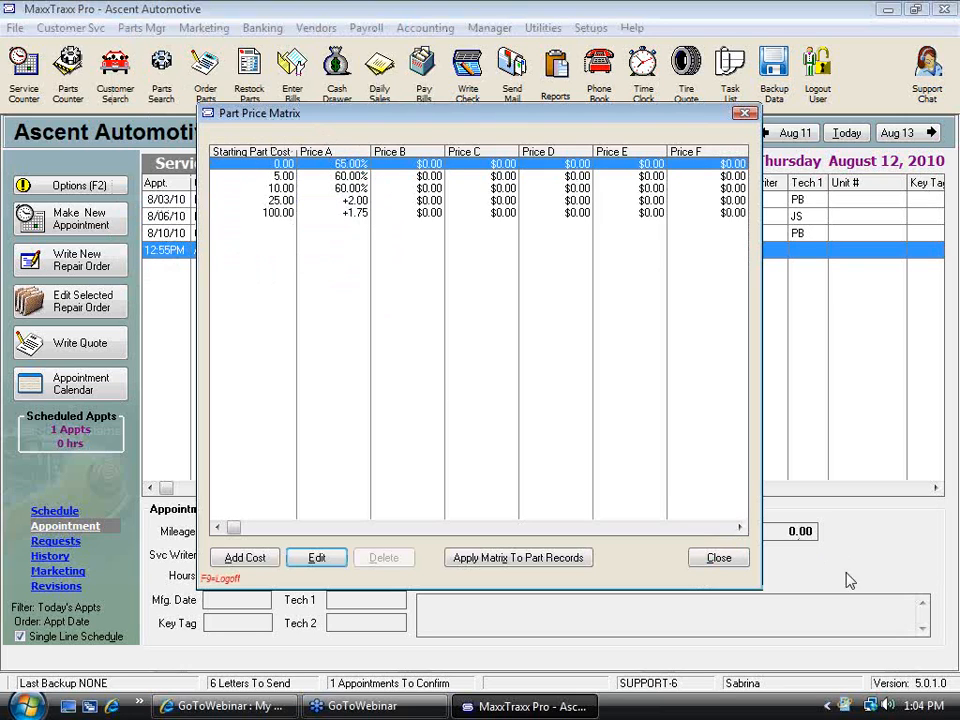
click(719, 558)
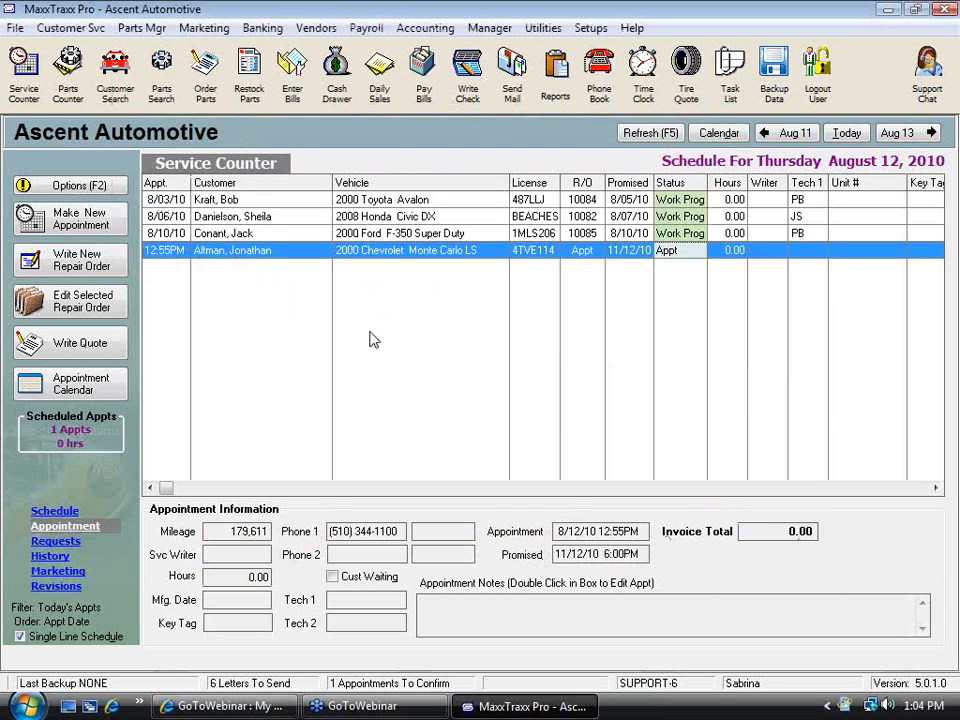
Open the 12:55 PM Chevrolet Monte Carlo appointment as a repair order, then cancel it without saving
double_click(403, 252)
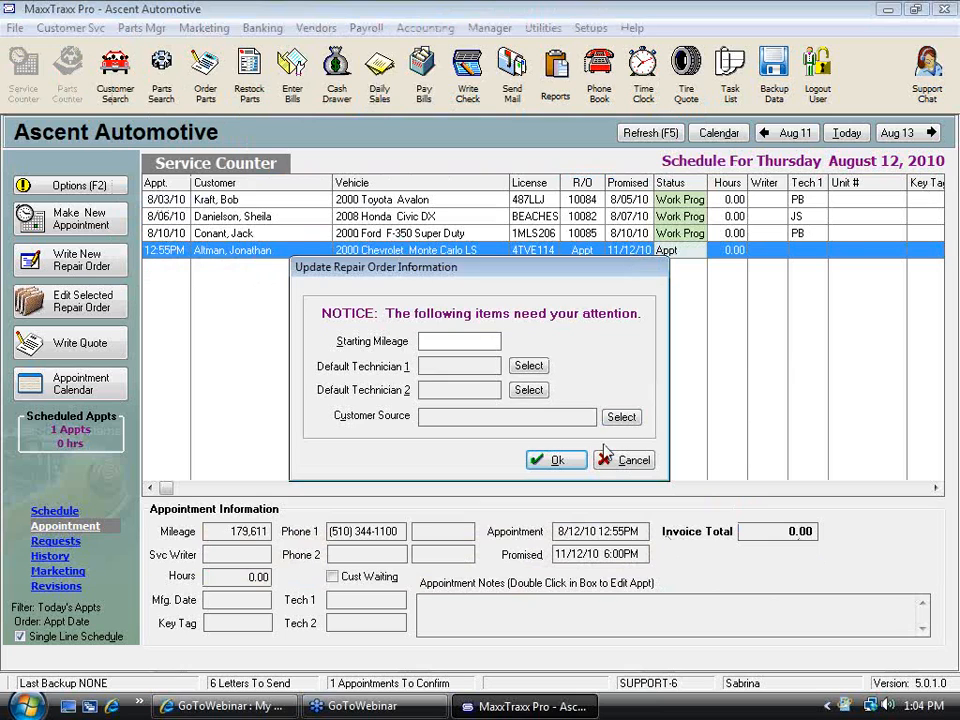
click(578, 461)
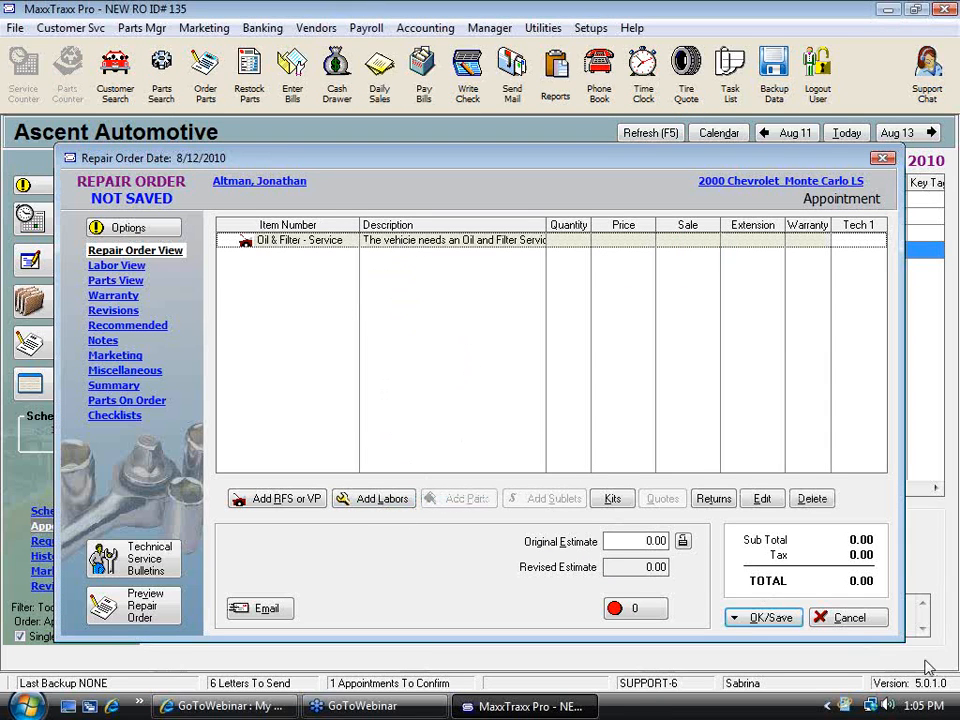
click(846, 617)
click(561, 381)
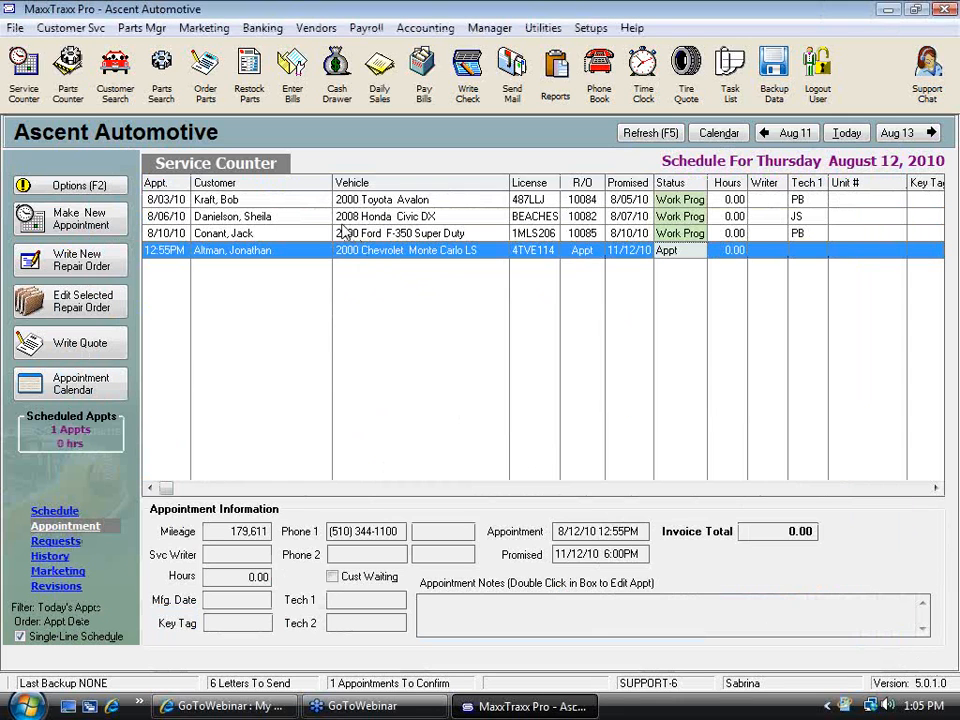
Open repair order 10082 for the 2008 Honda Civic DX and open the Test Part line's sales details
click(360, 216)
double_click(360, 216)
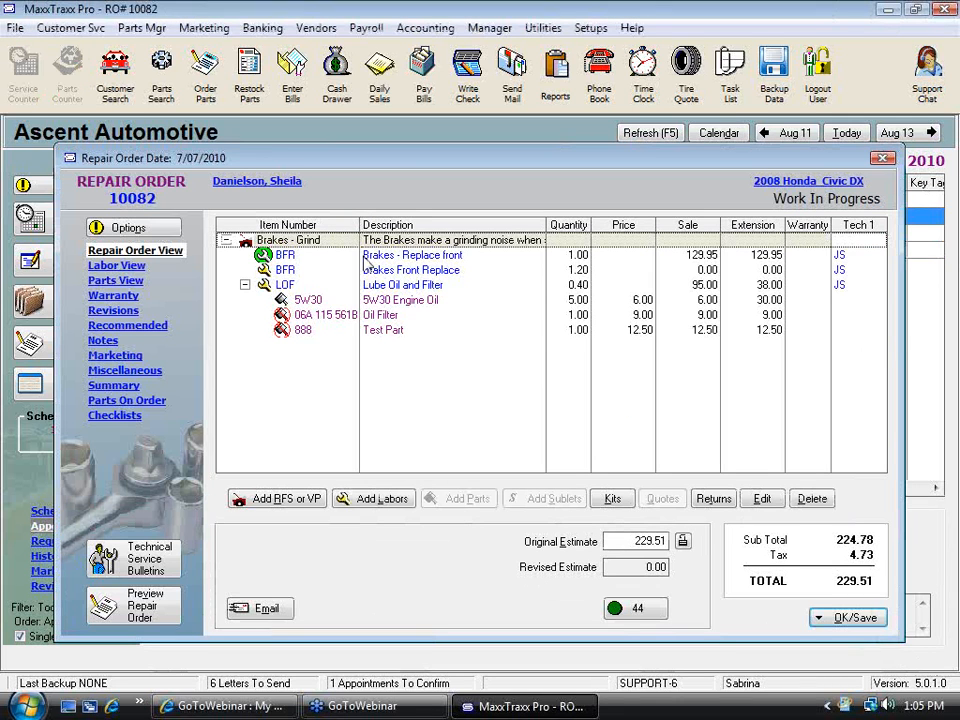
double_click(380, 333)
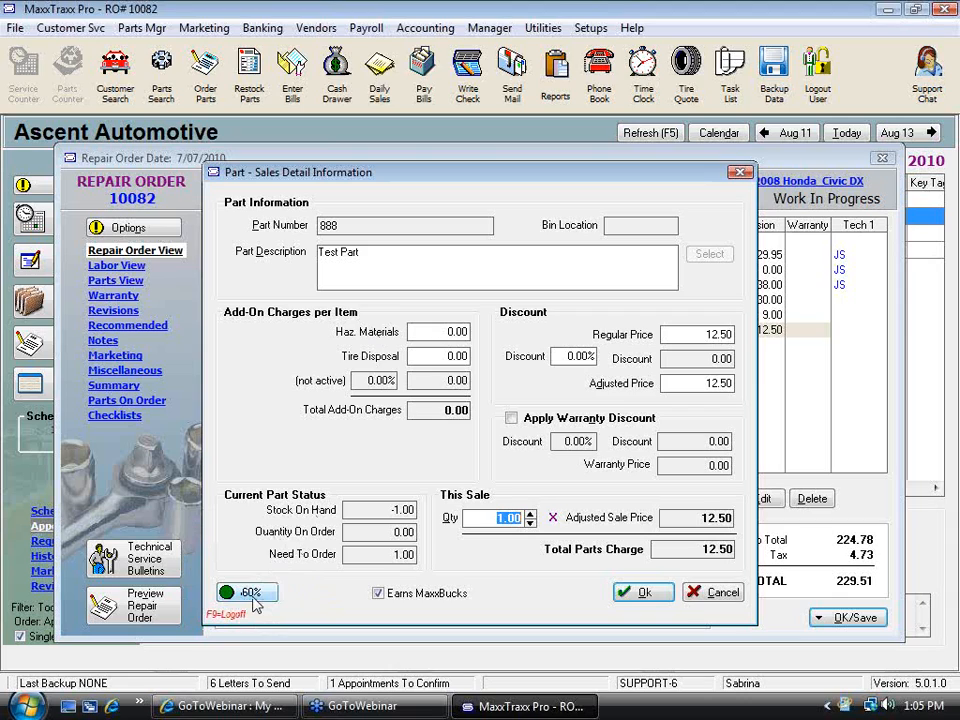
Set the Test Part's regular price to 10, then cancel and discard the change
click(688, 334)
text(10)
key(Tab)
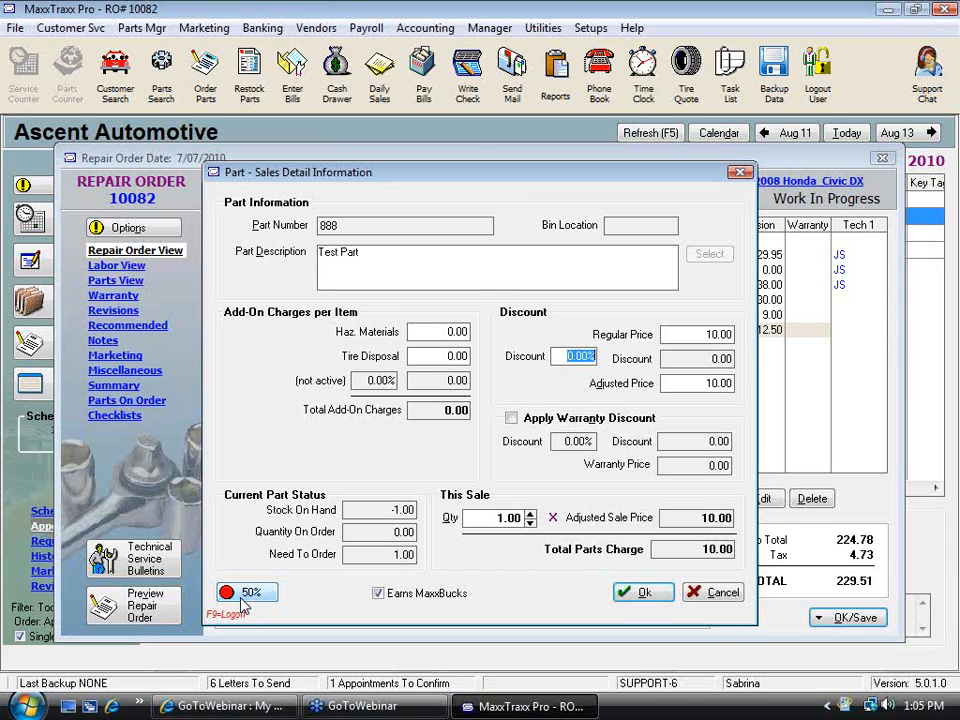
click(720, 594)
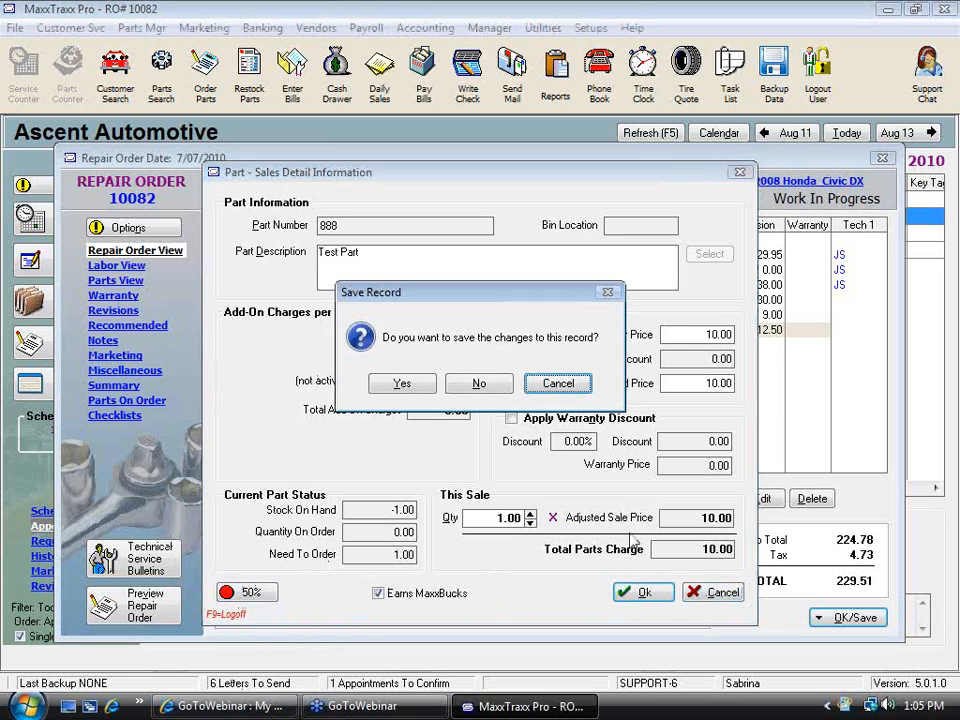
click(484, 389)
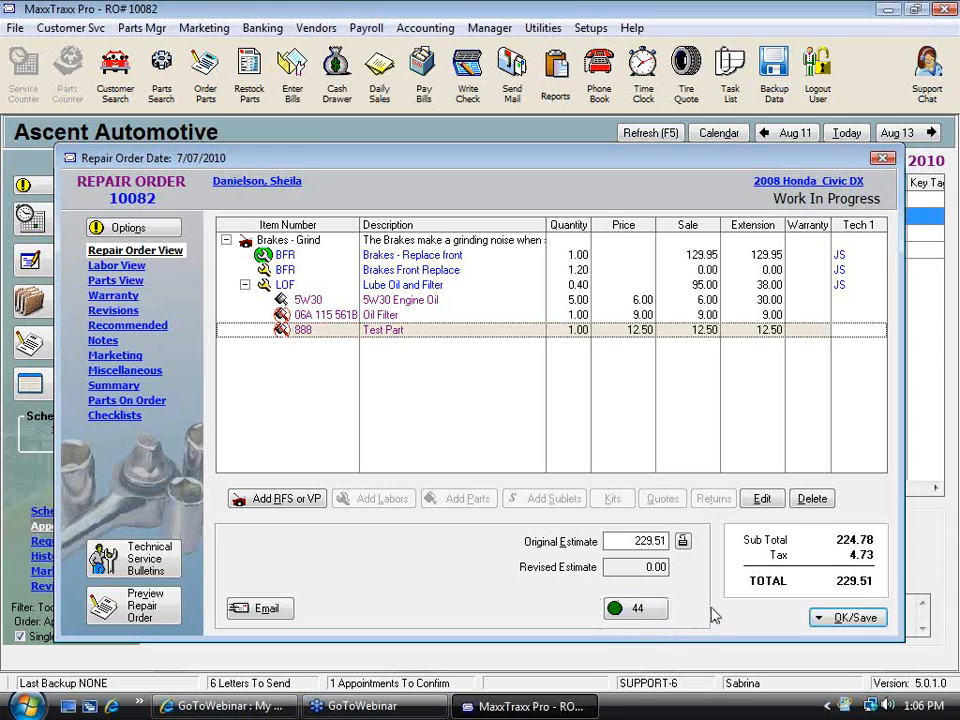
View the repair order profit breakdown and close it
click(624, 614)
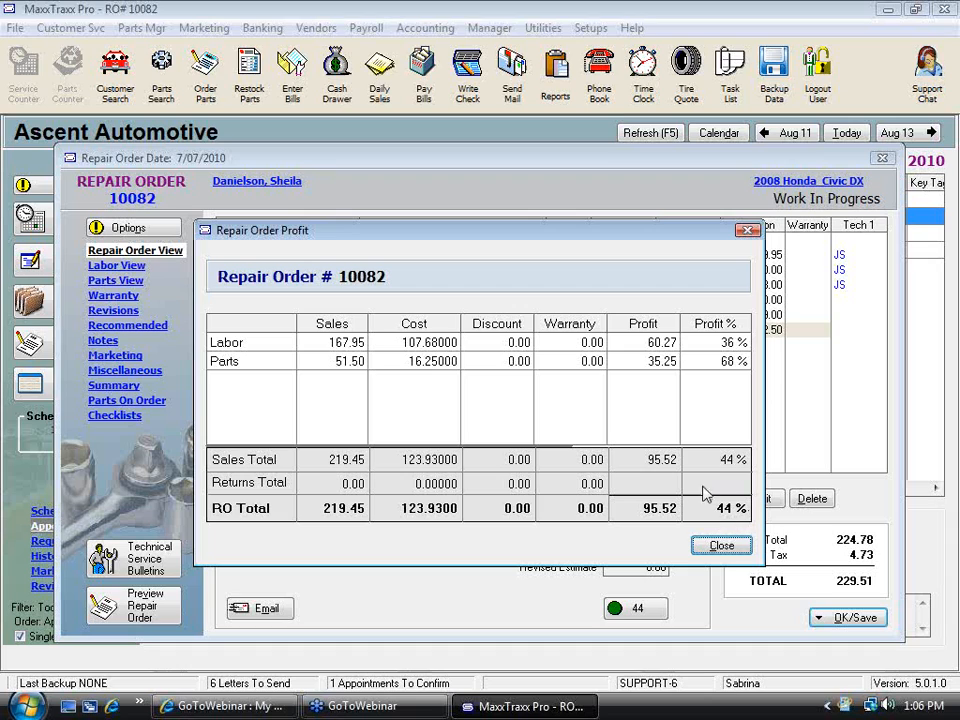
click(737, 552)
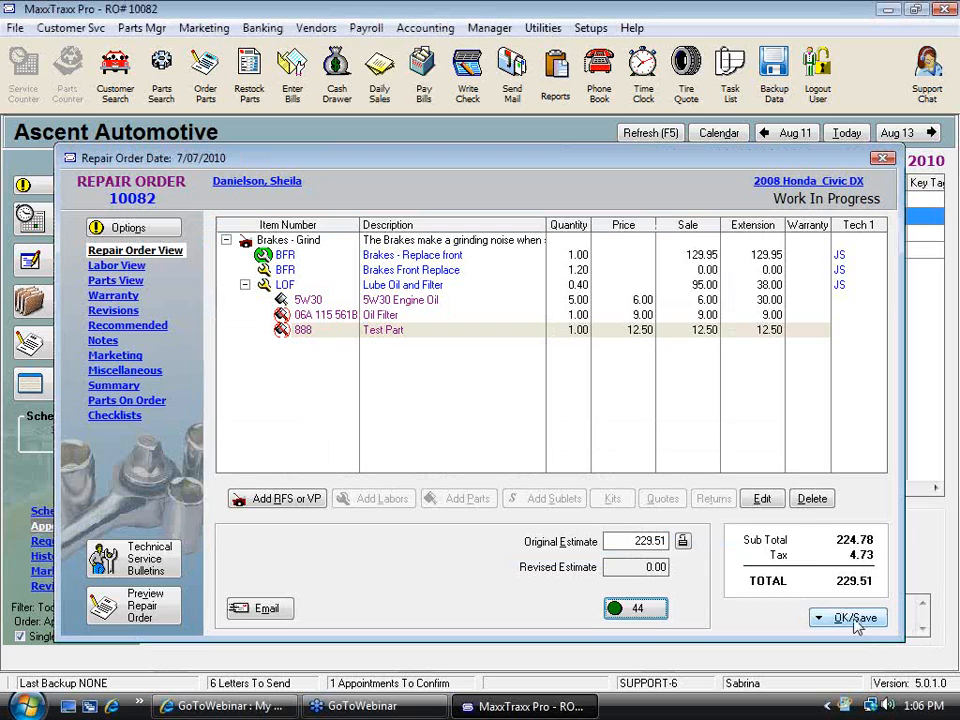
Save the repair order and exit the low-stock parts notice without ordering
click(822, 618)
click(660, 458)
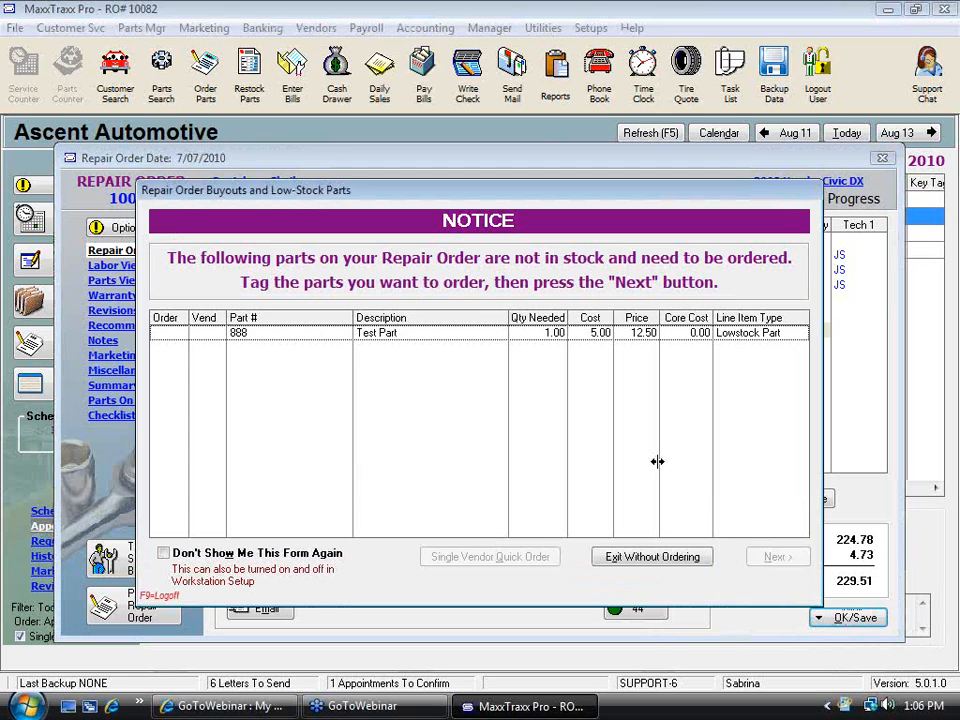
click(652, 557)
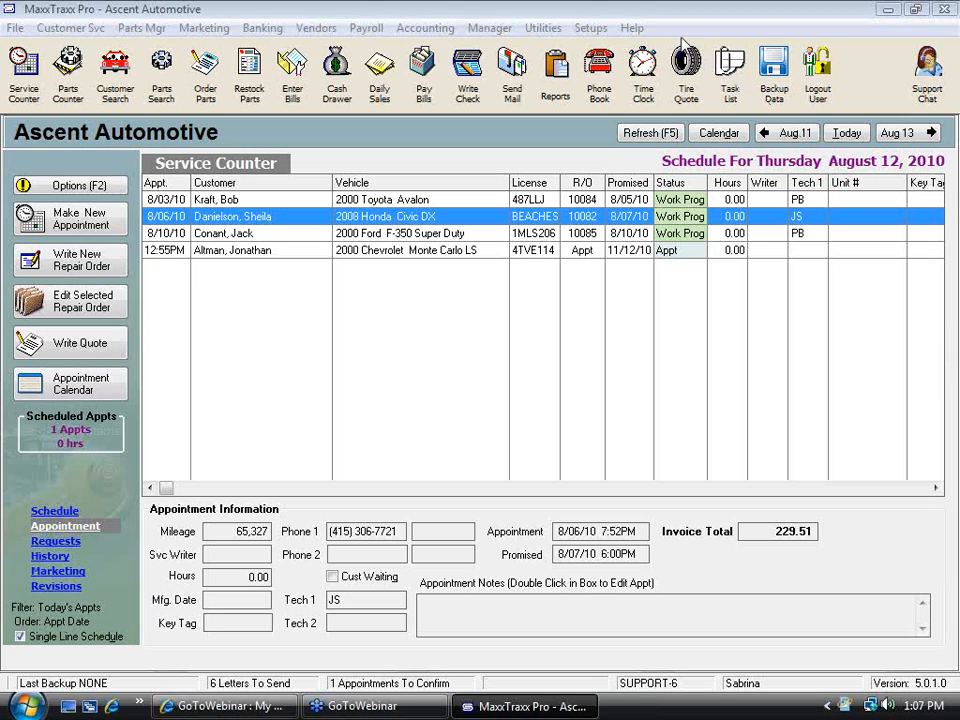
Reopen repair order 10082 and open the Test Part line's sales details
double_click(390, 216)
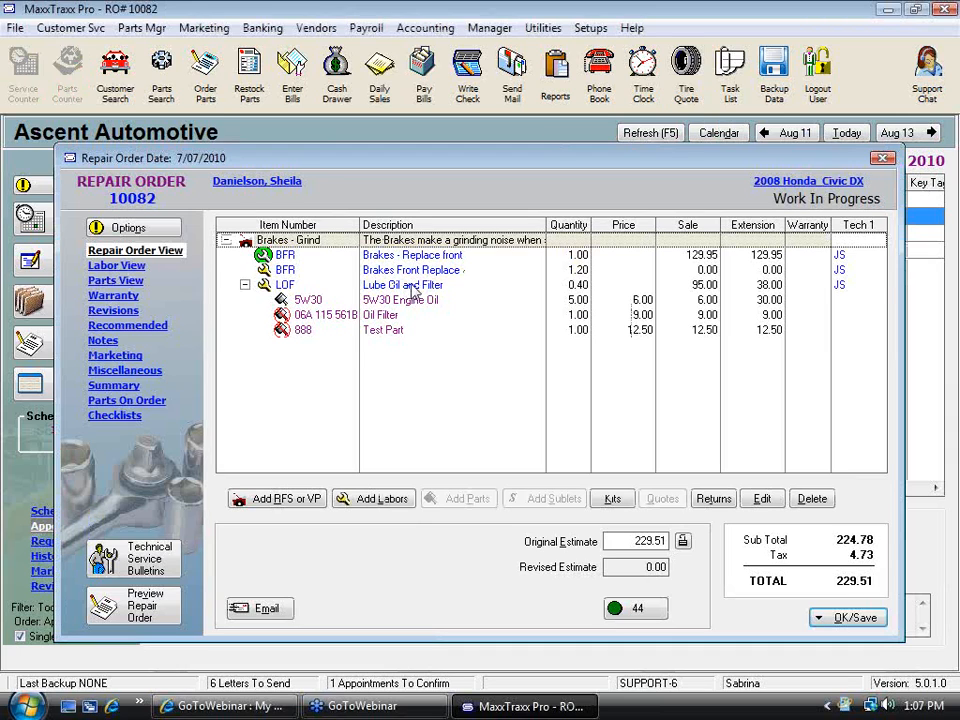
click(408, 287)
click(445, 498)
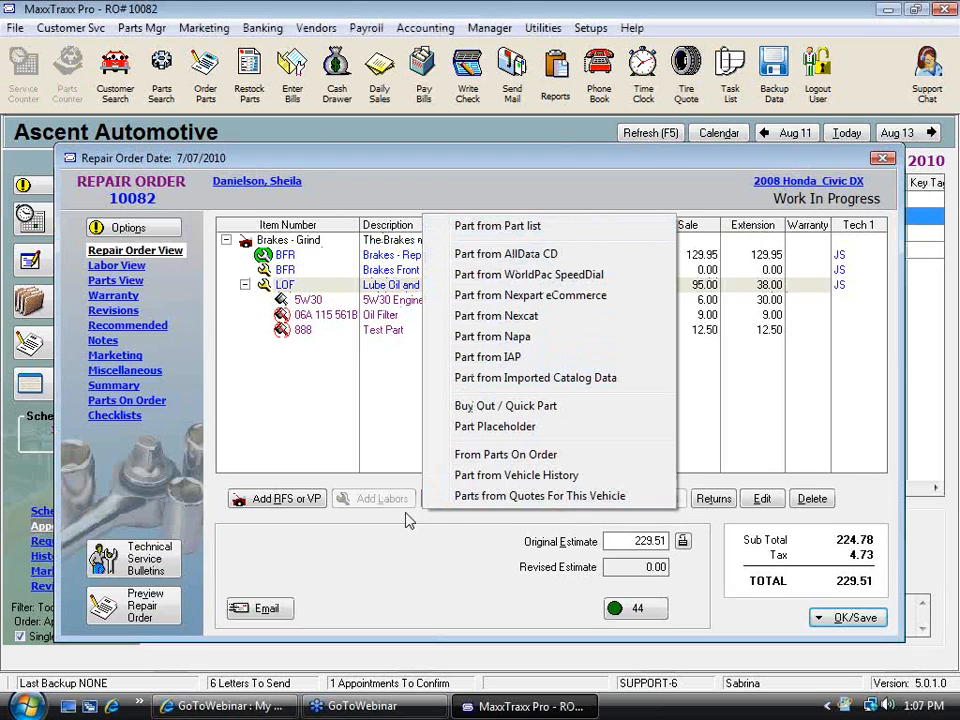
click(394, 409)
click(398, 333)
double_click(398, 335)
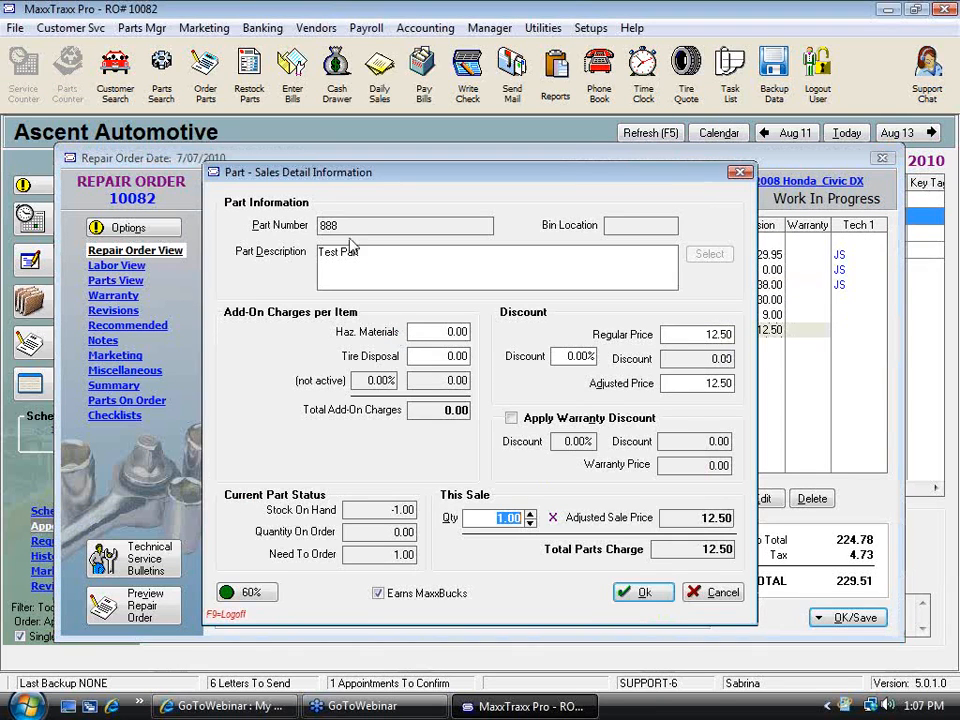
Change the part line's description to 'Special test part for' followed by a person's first name, and accept it
drag(373, 253, 318, 254)
text(Specia)
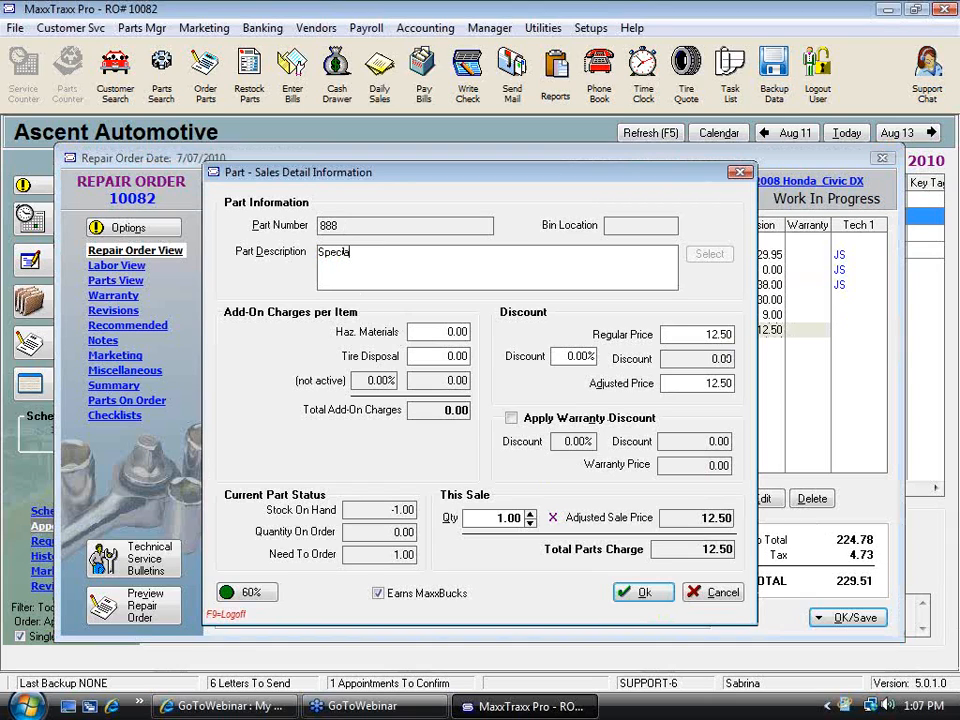
text(l test part)
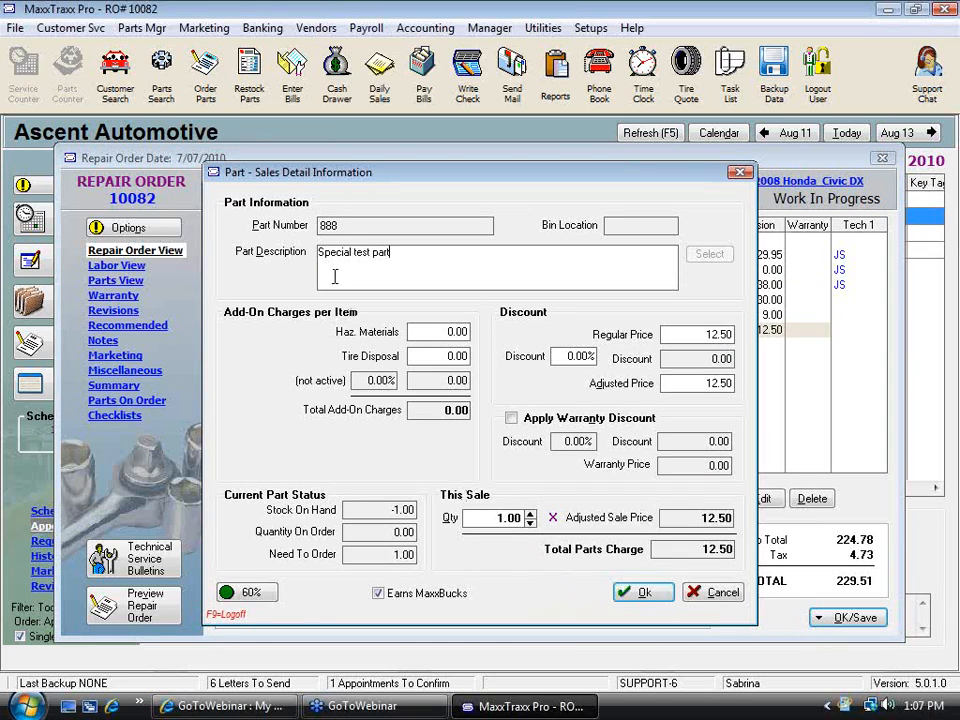
key(shift+Tab)
key(Tab)
click(427, 254)
text(for Bill)
click(644, 593)
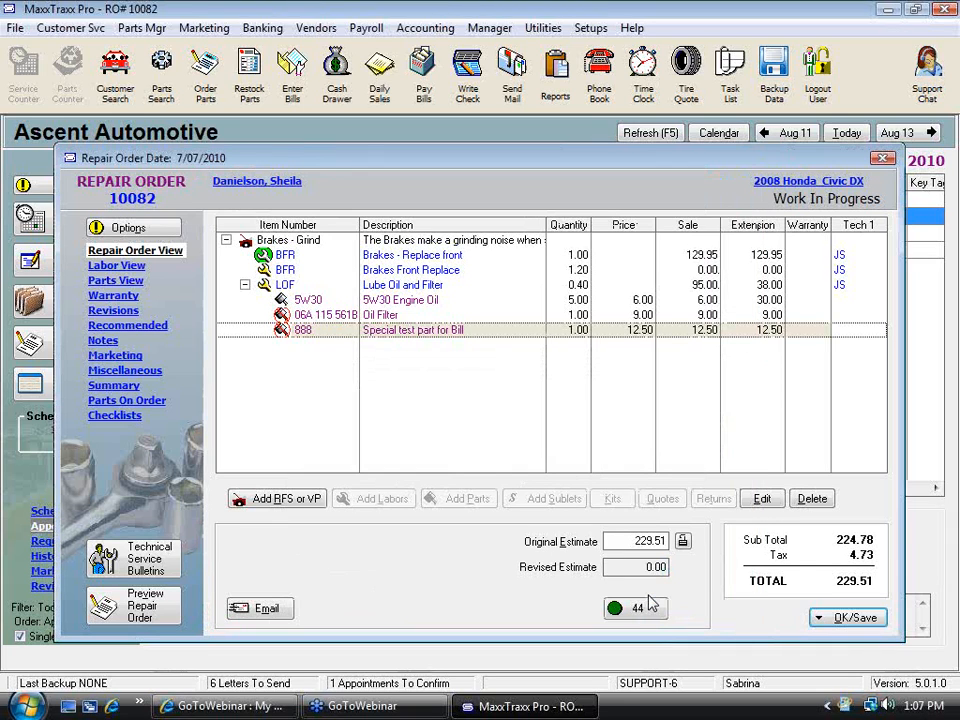
Open the parts search from the Lube Oil and Filter line's add-parts options to choose from the part list
click(413, 288)
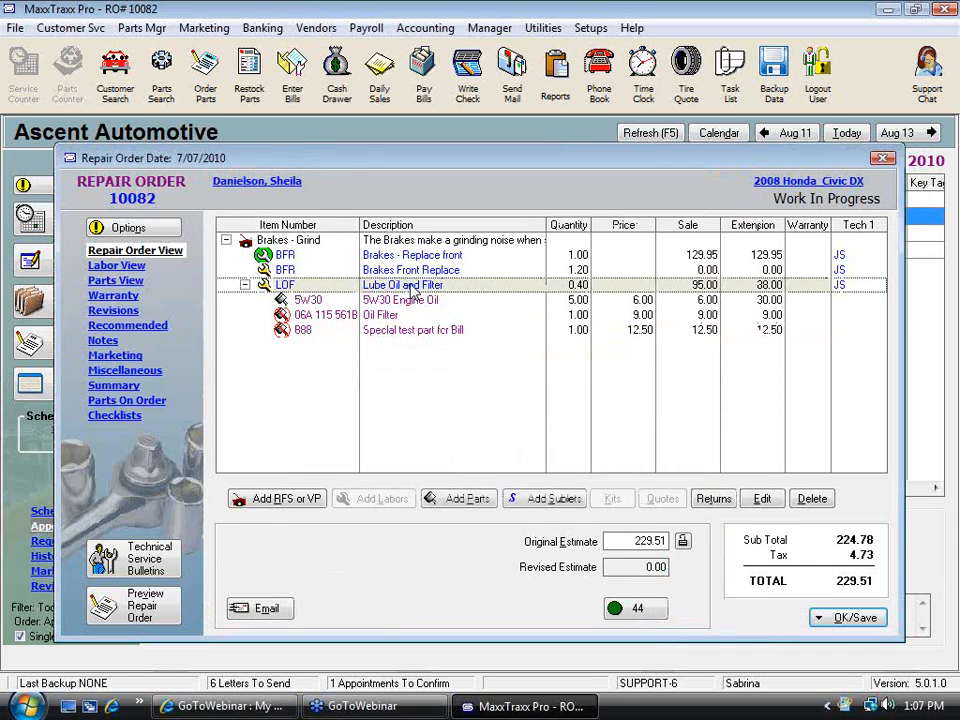
click(480, 498)
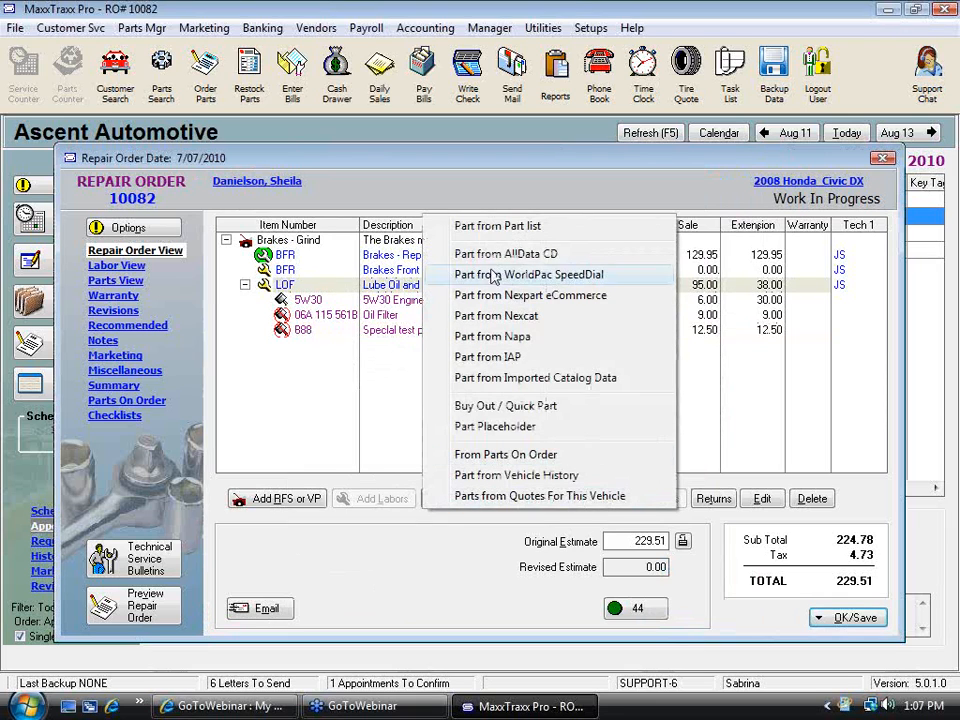
click(533, 230)
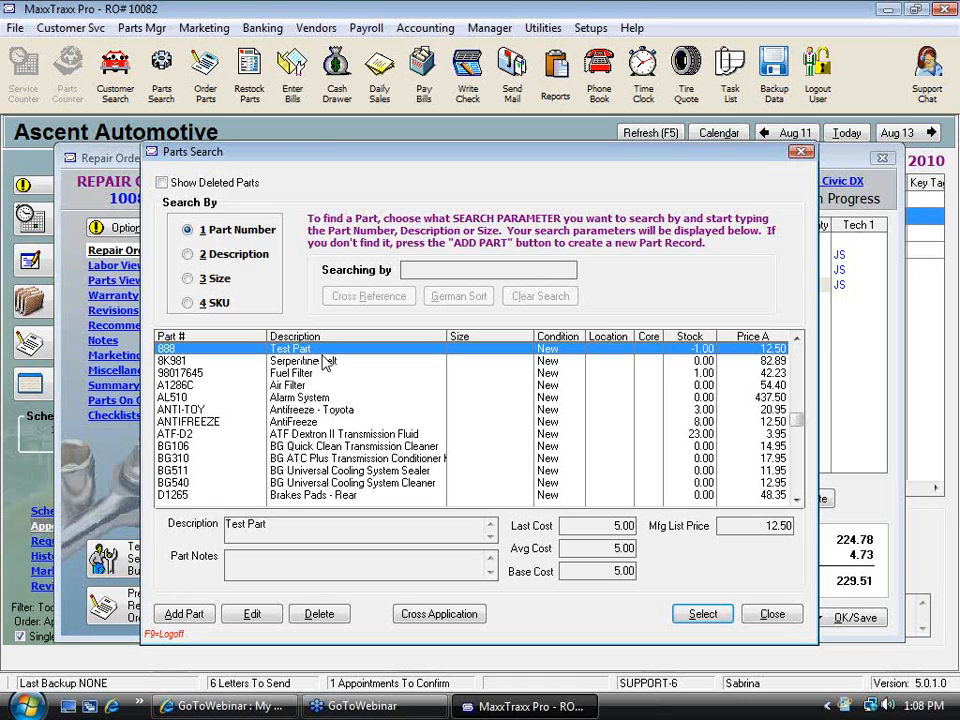
click(940, 45)
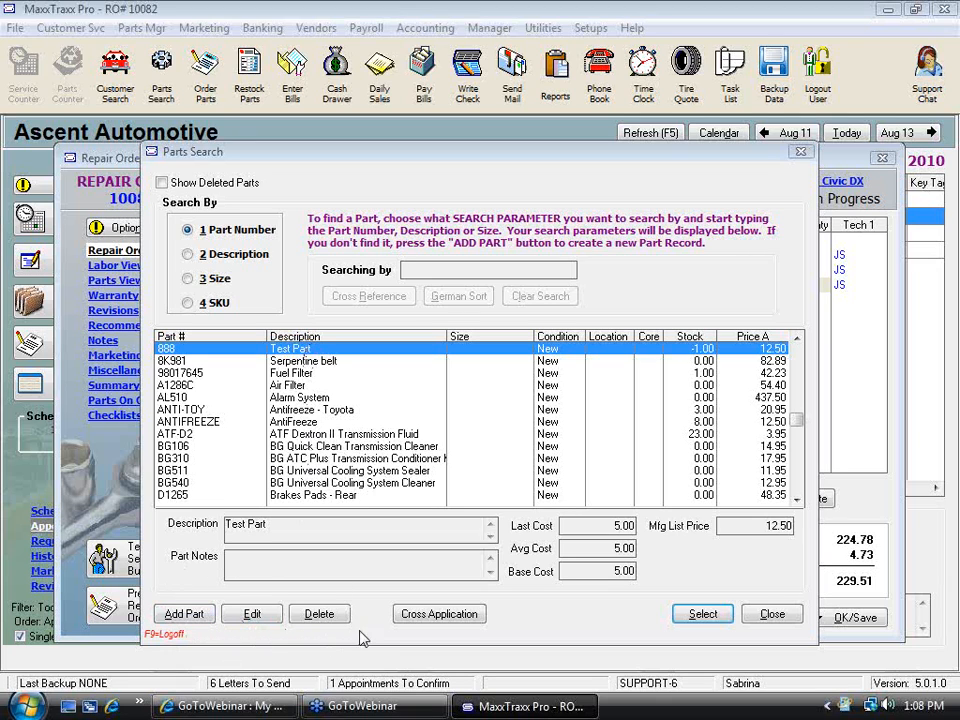
Edit part 888's record, change its description to Test Part in 2010, and save it
click(252, 614)
click(441, 278)
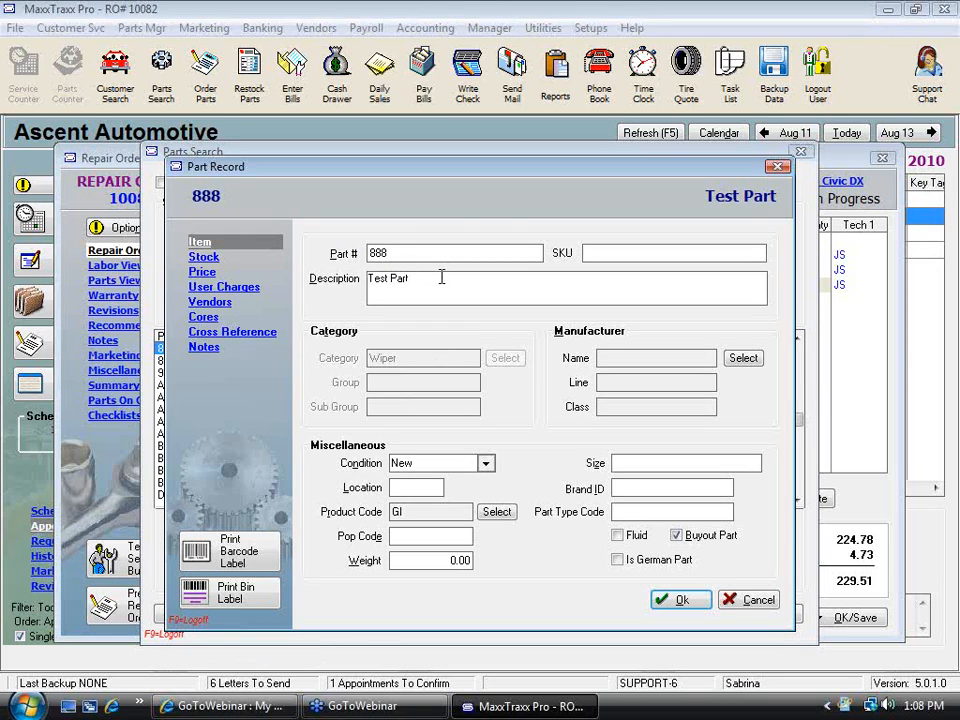
key(BackSpace)
key(BackSpace)
text(t in 2010)
click(681, 599)
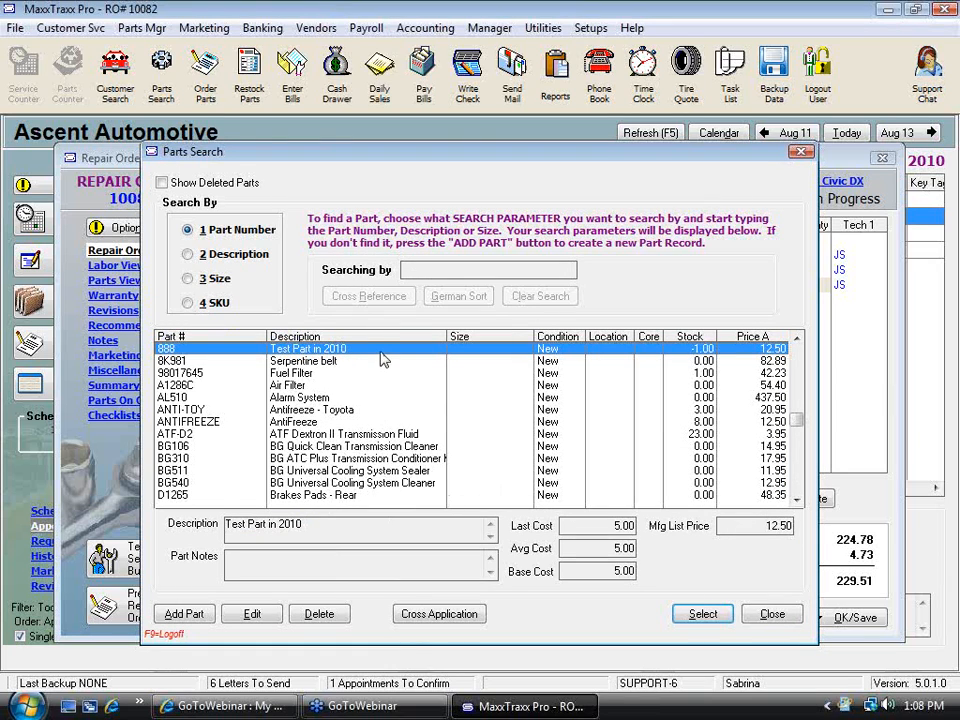
Add part 888, Test Part in 2010, to the Lube Oil and Filter line again, accepting the duplicate, and save its sales details
click(703, 616)
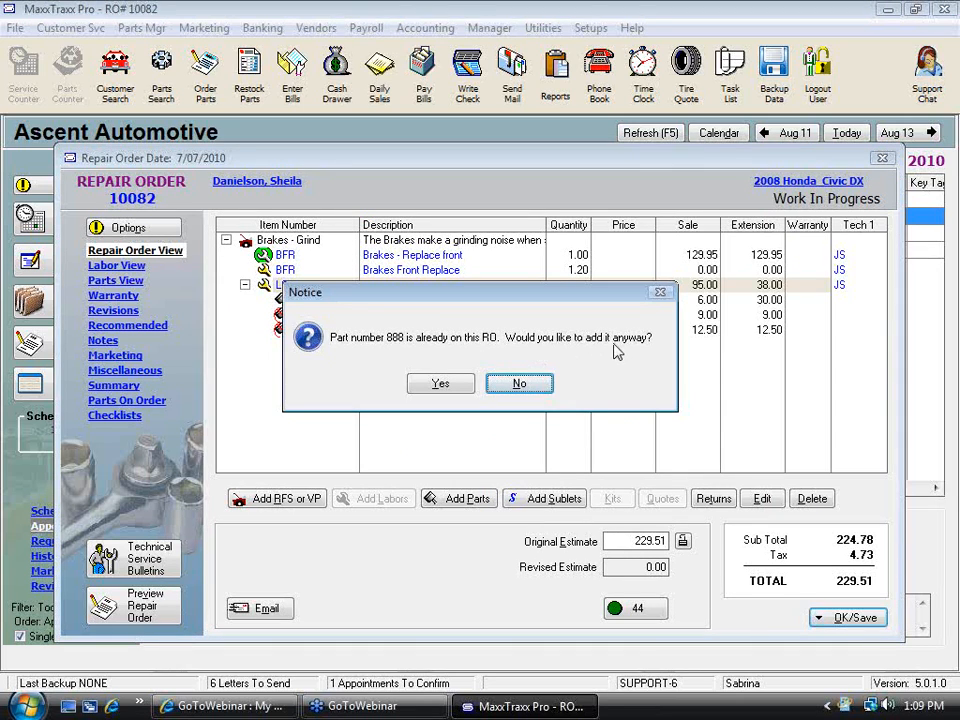
click(440, 384)
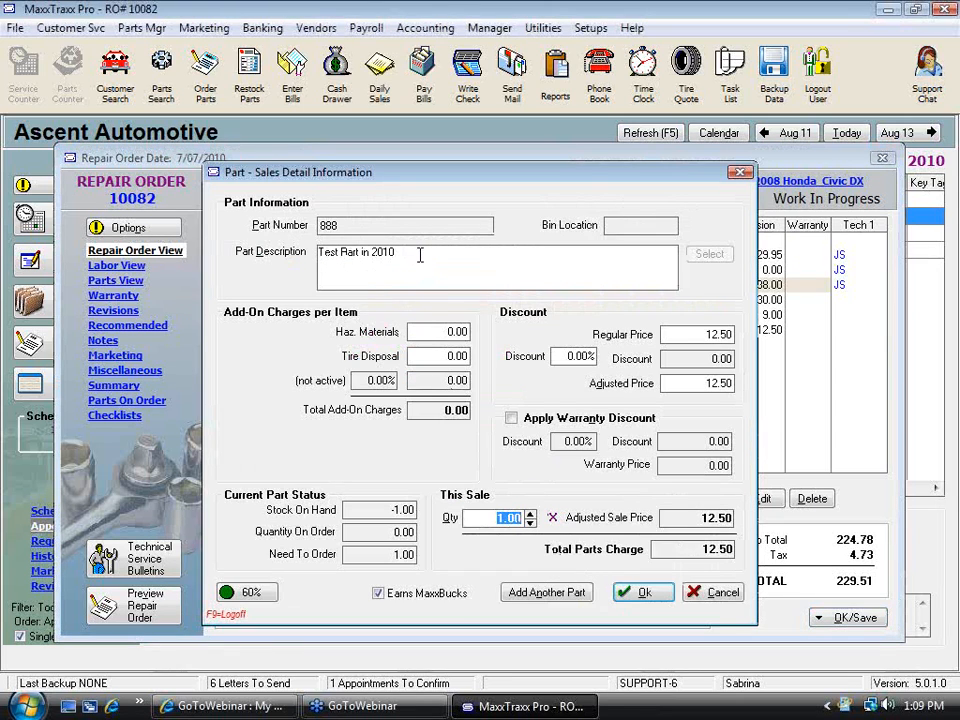
drag(422, 253, 298, 268)
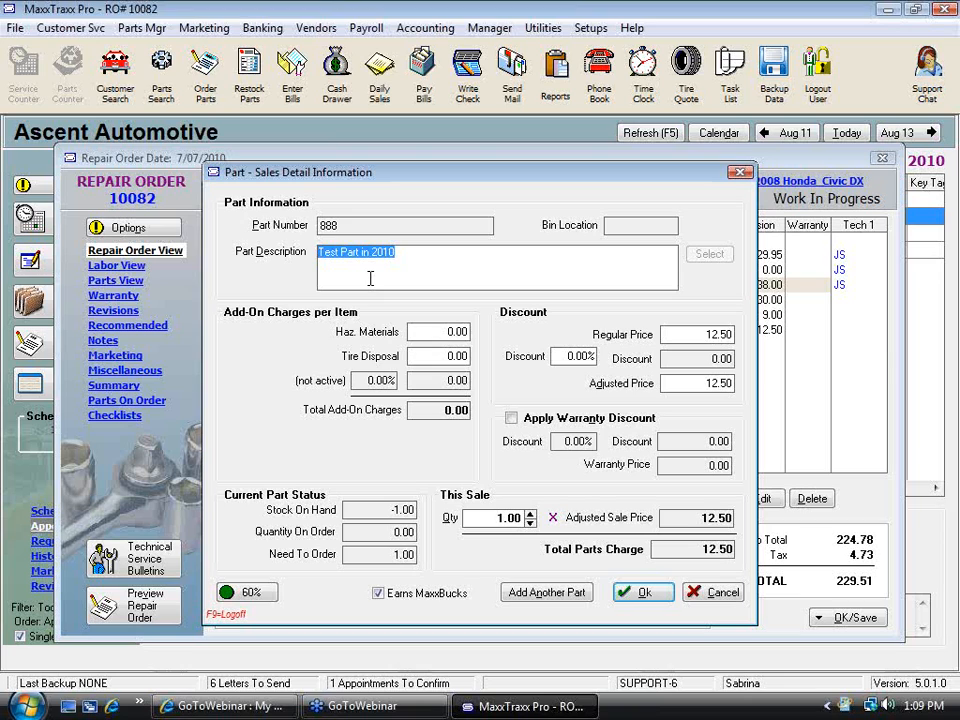
click(645, 592)
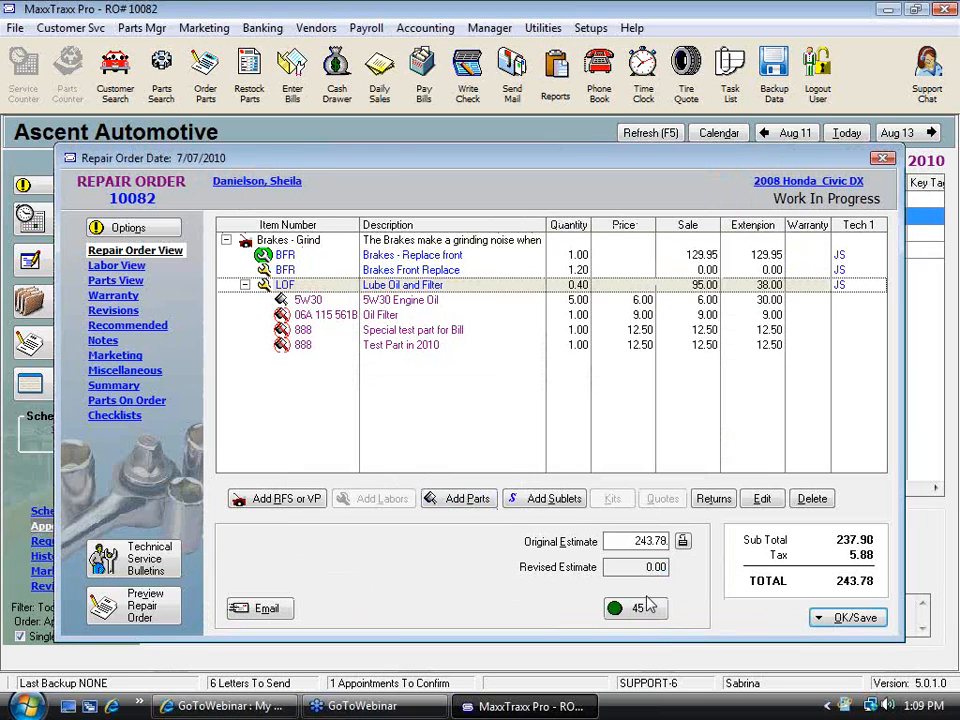
Open the Brakes Front Replace labor line and start a new description line reading 'Inspected brakes - fronts /32 and rear'
double_click(413, 270)
drag(300, 209, 662, 218)
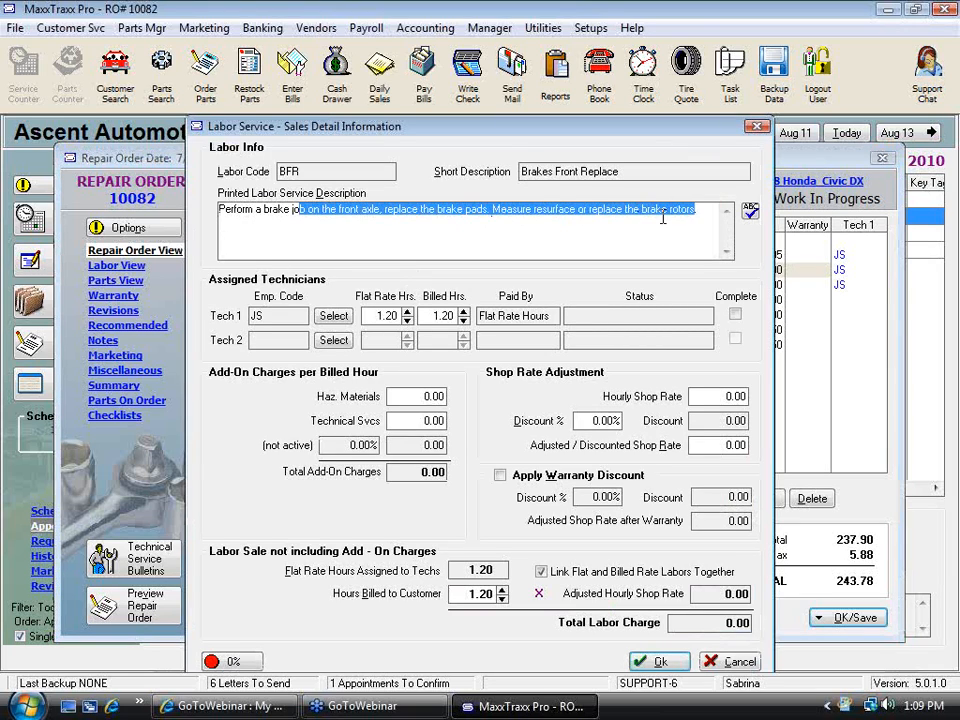
click(714, 222)
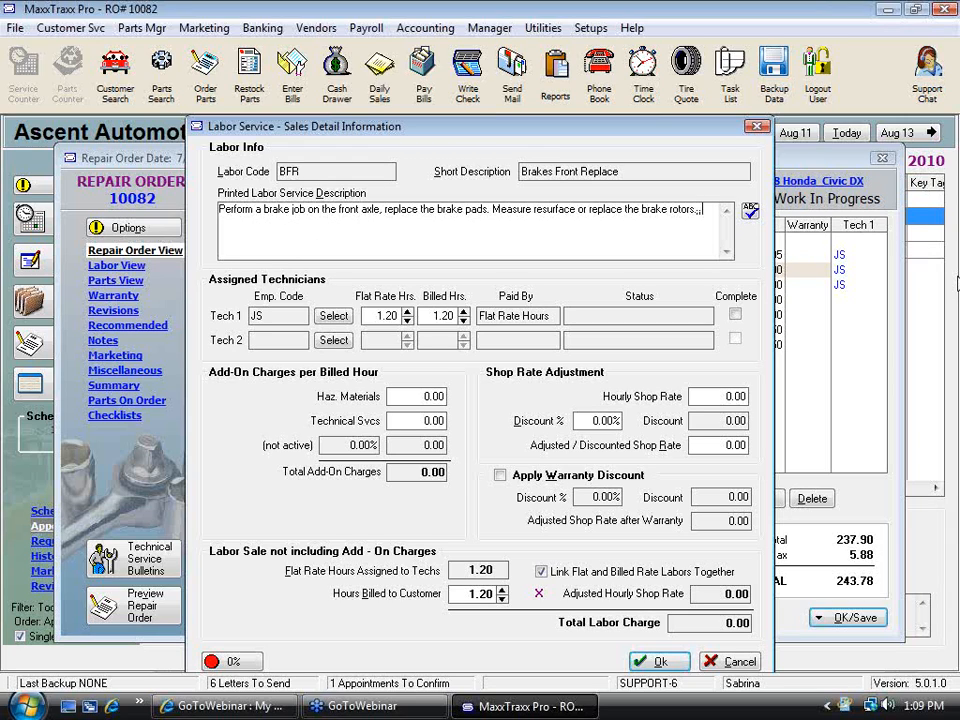
key(Return)
text(Inspected brakes - fronts l)
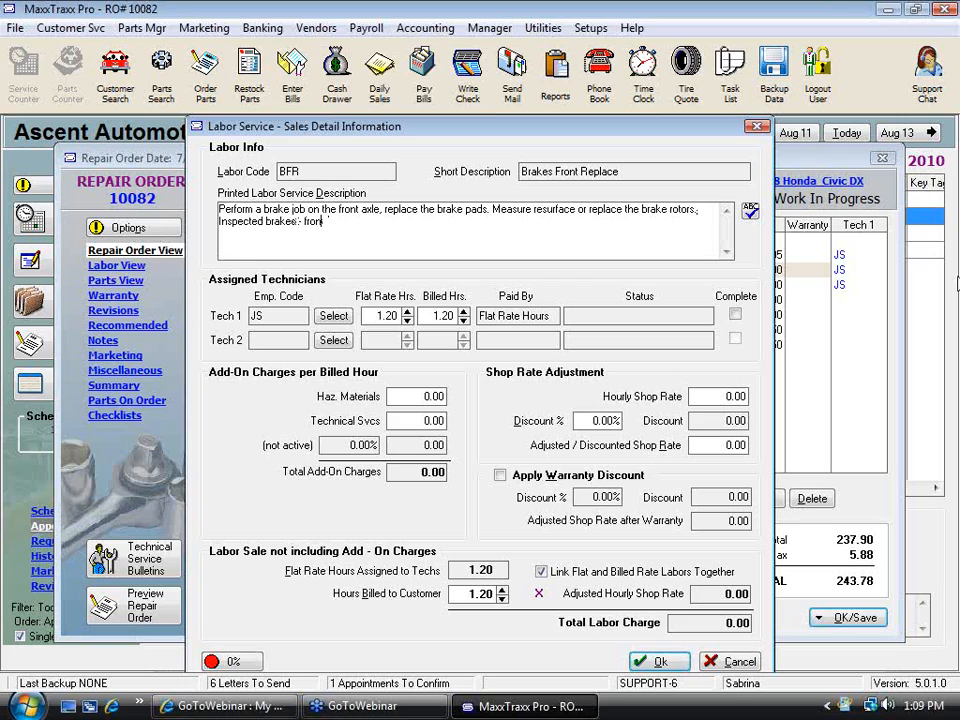
text(/32" and rear "   )
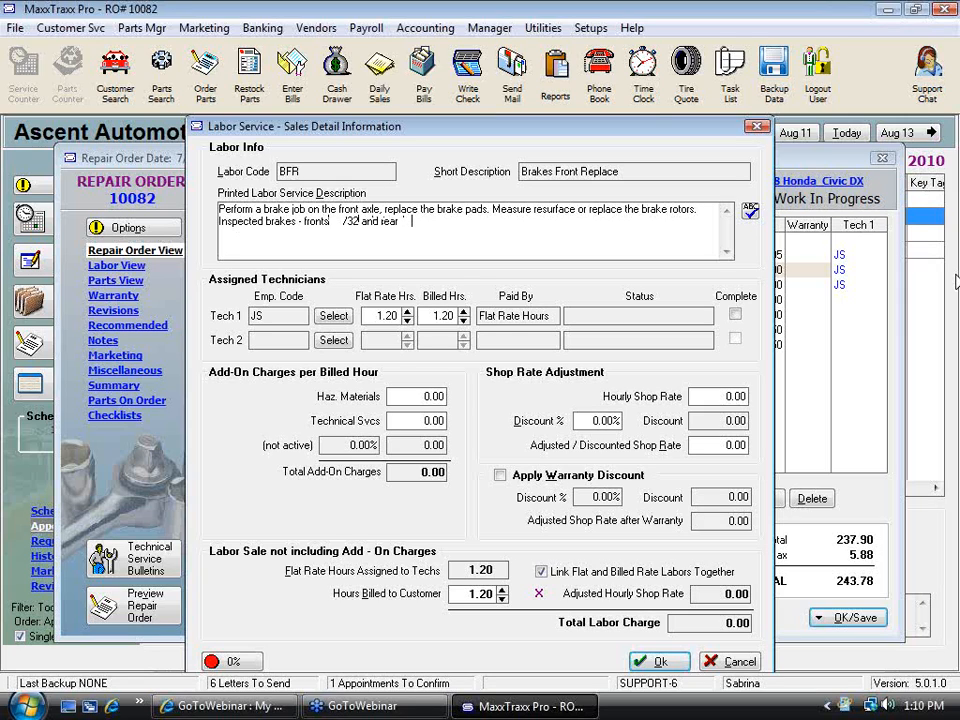
text(7/32)
Complete the brake note as 'fronts 7/32 and rear 3/32' and accept the labor line's changes
key(BackSpace)
key(BackSpace)
key(BackSpace)
text(/32)
drag(339, 221, 343, 221)
text(7/)
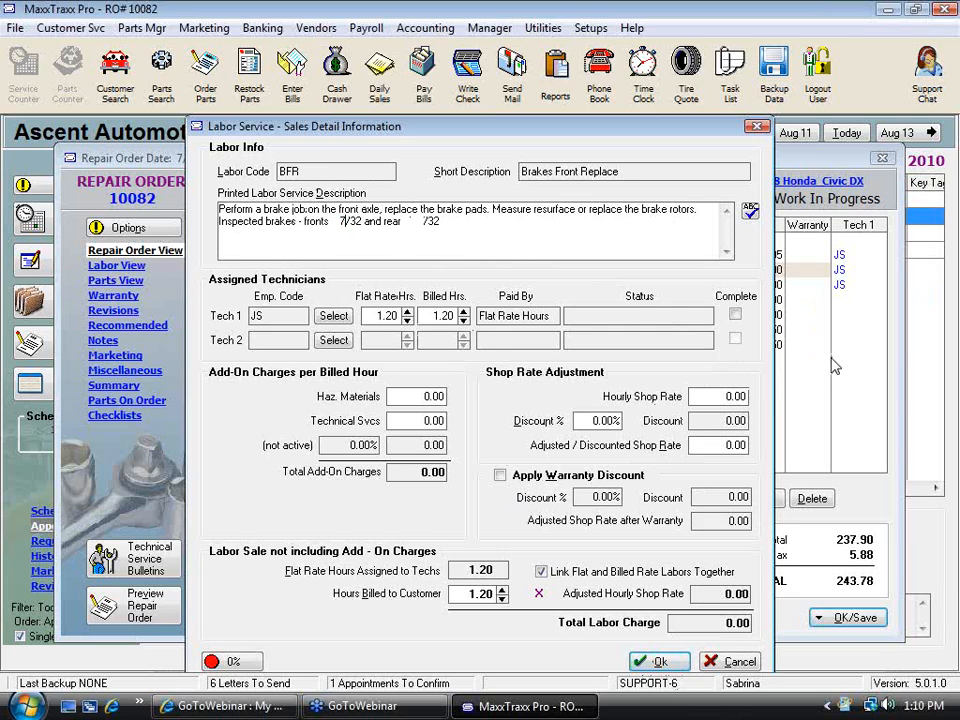
text(3)
drag(222, 212, 469, 224)
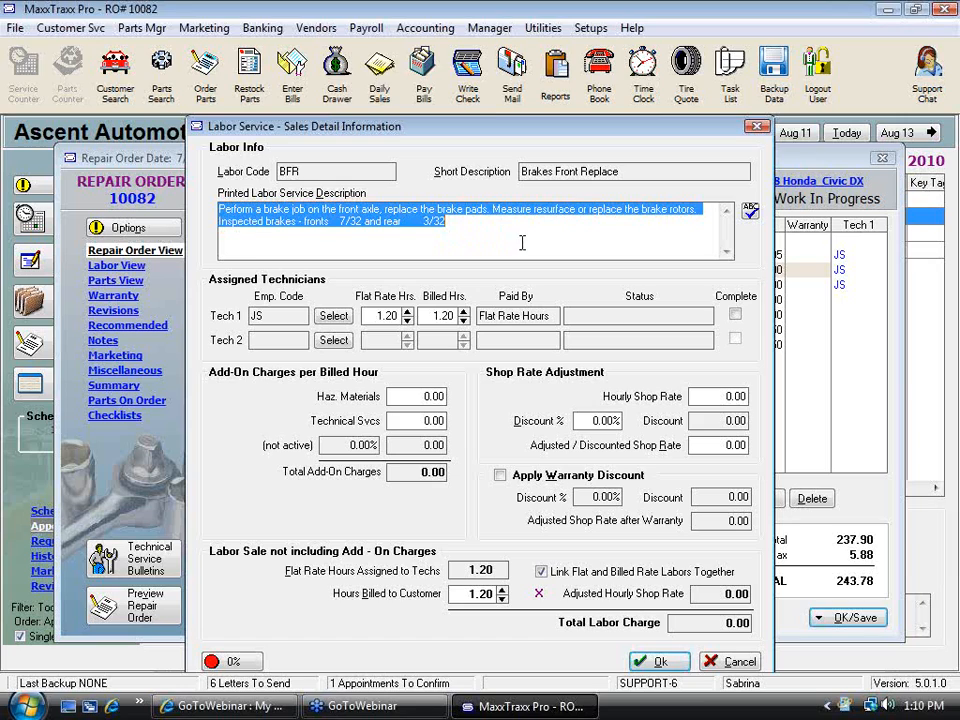
click(660, 662)
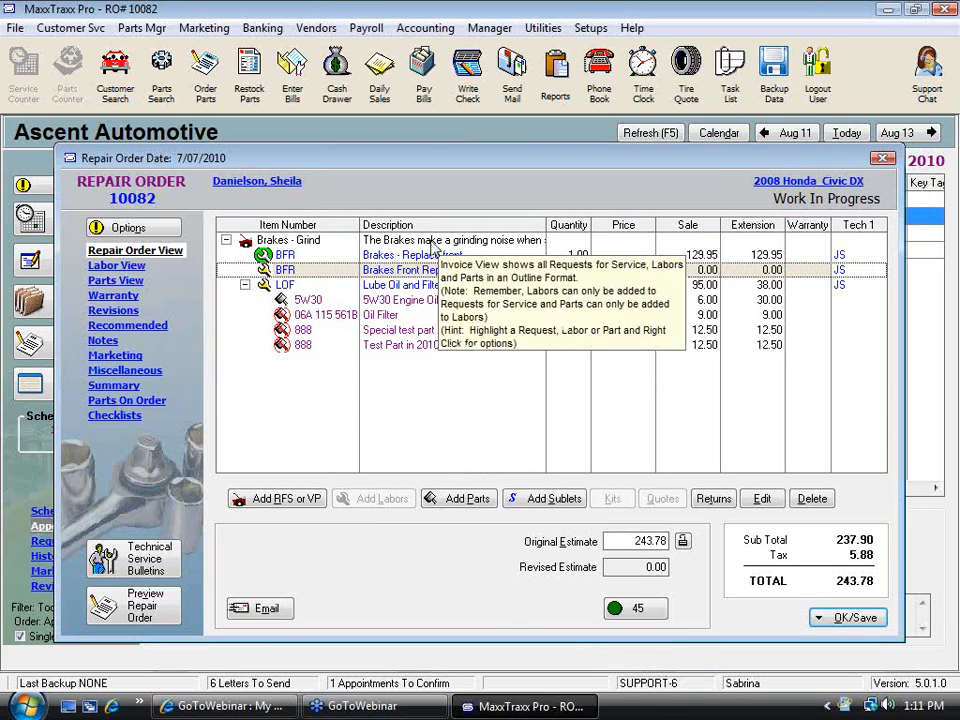
click(432, 242)
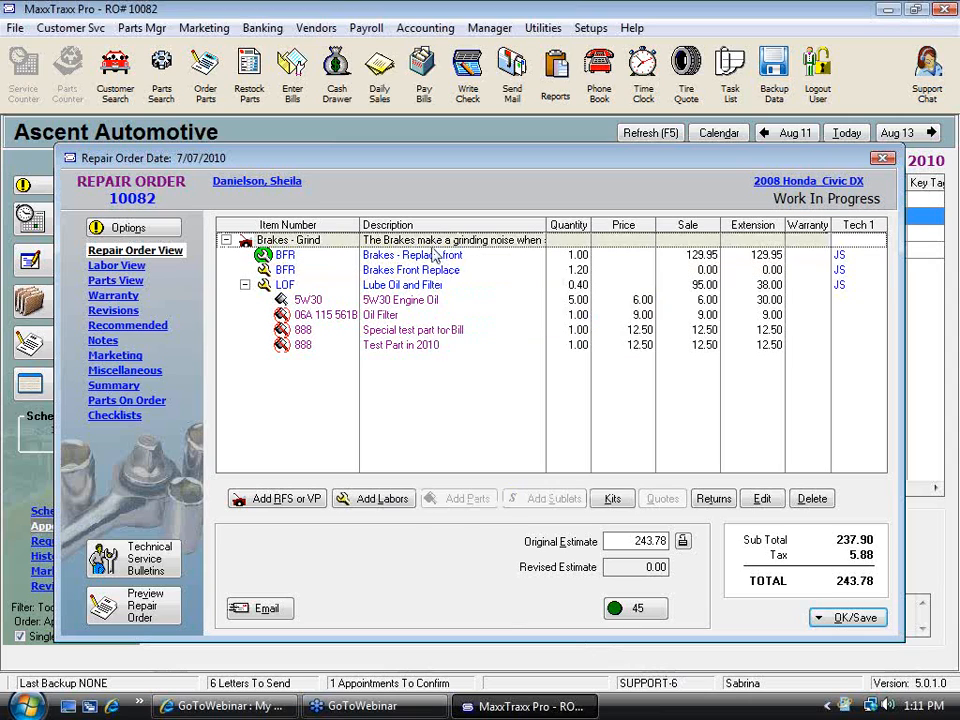
click(382, 499)
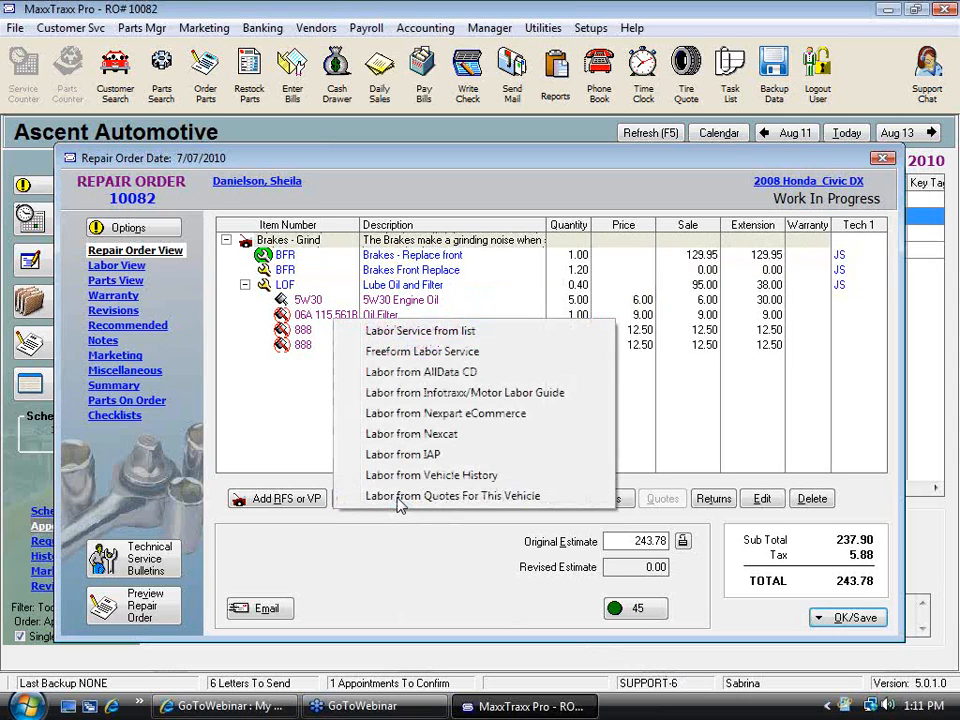
click(505, 340)
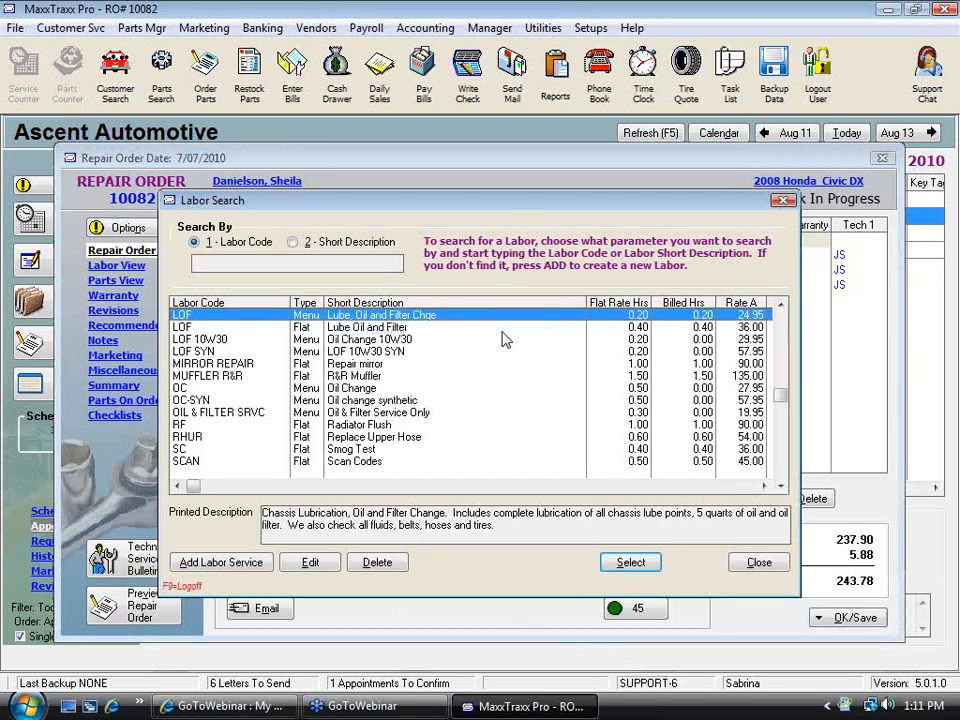
text(c)
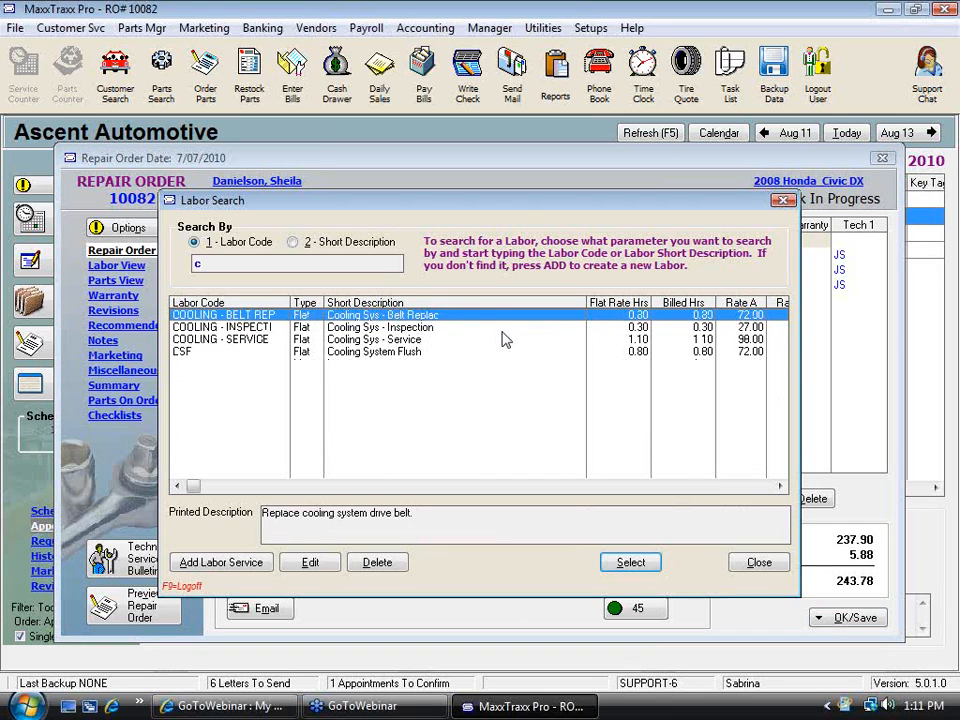
click(417, 329)
double_click(417, 337)
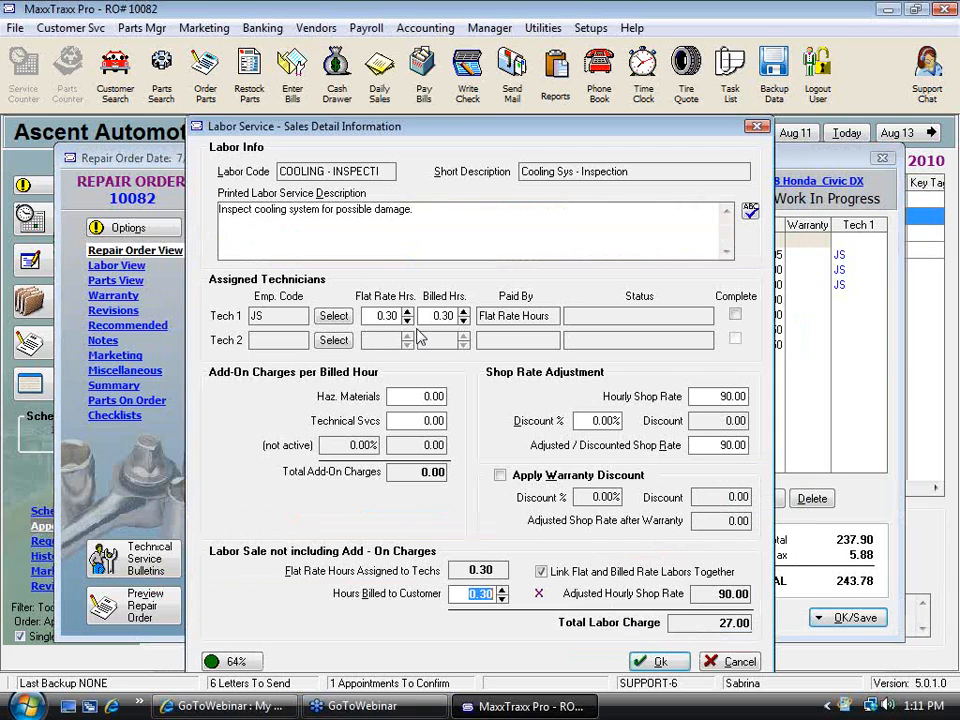
click(441, 213)
drag(448, 238, 302, 238)
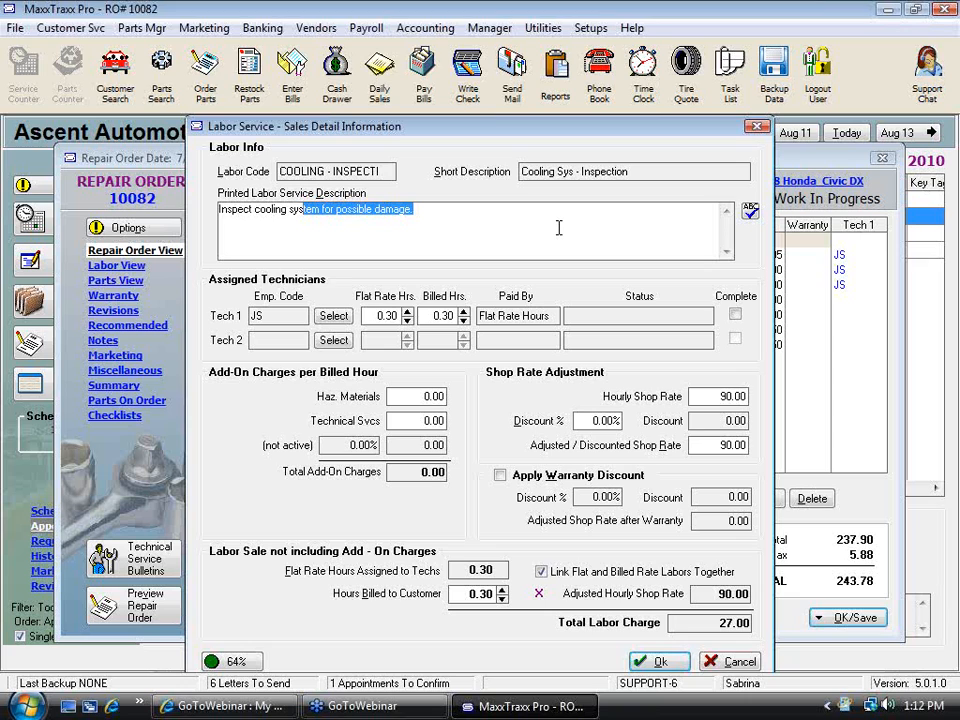
click(746, 664)
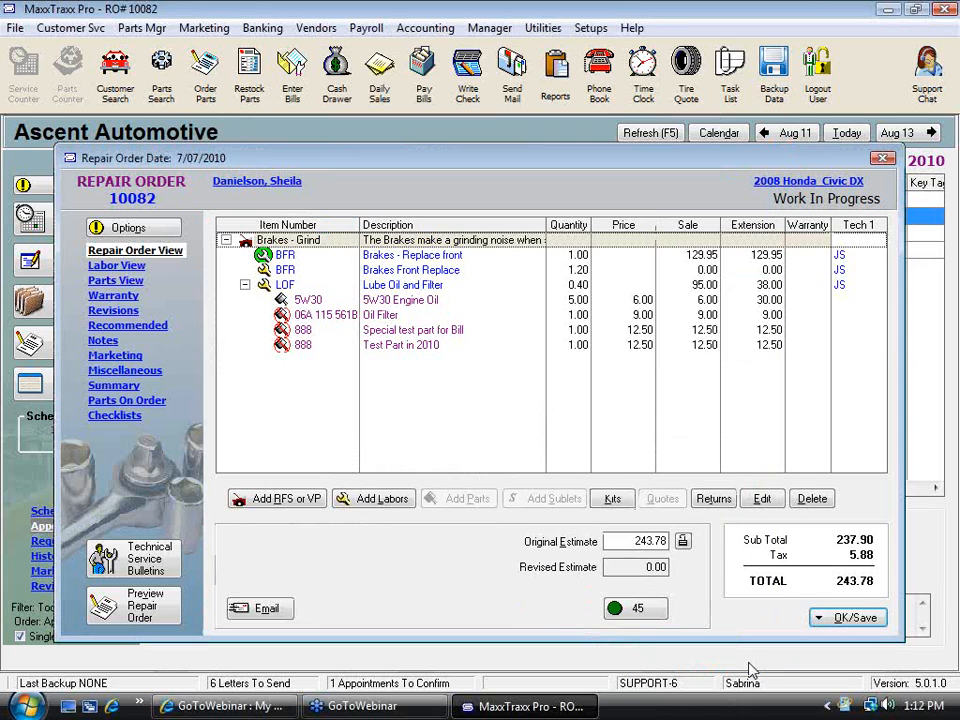
Preview the technician worksheet for the repair order without recommended services and review the brake labor descriptions
click(130, 228)
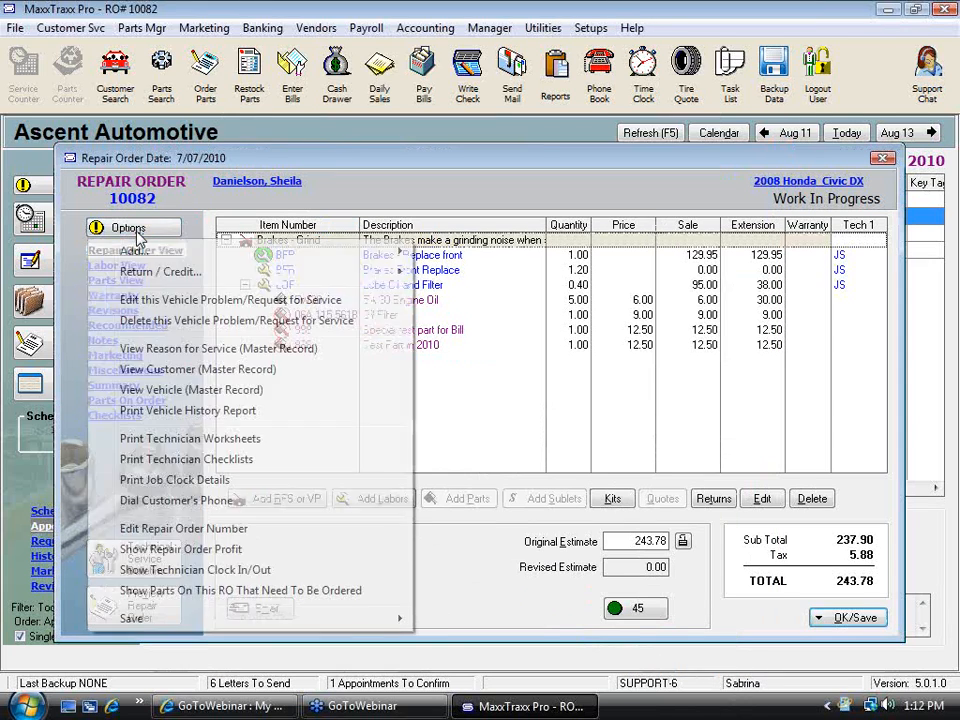
click(210, 440)
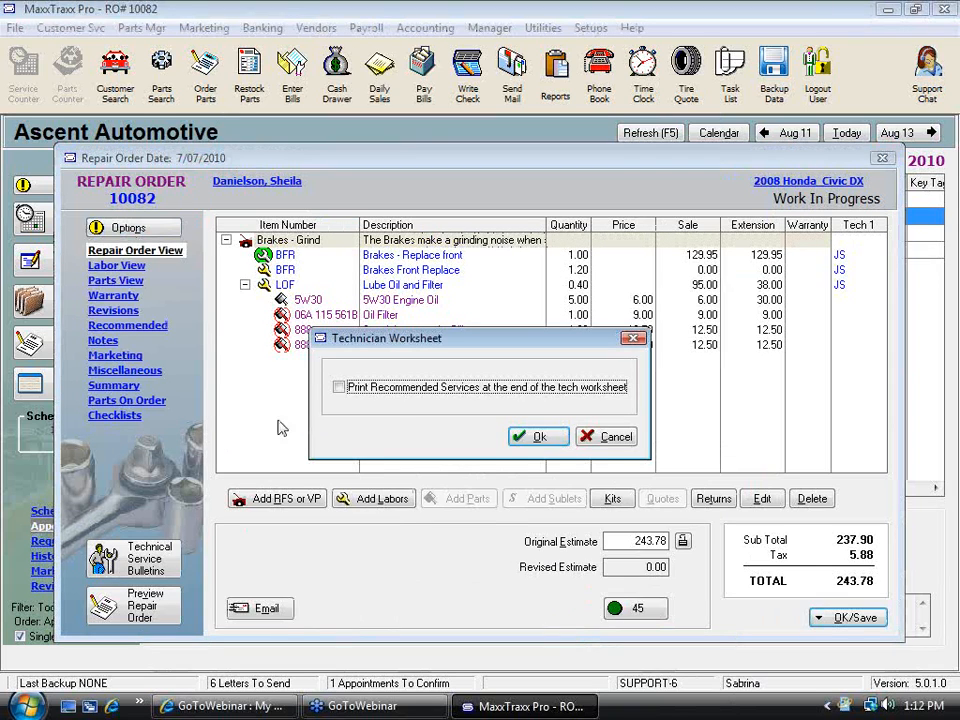
click(552, 446)
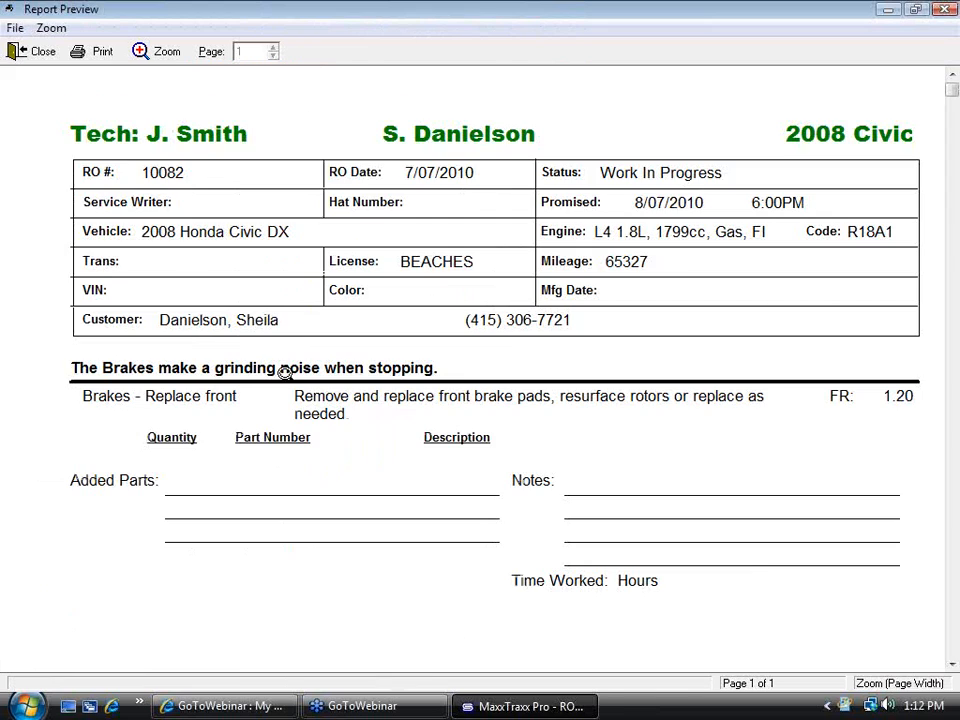
click(238, 326)
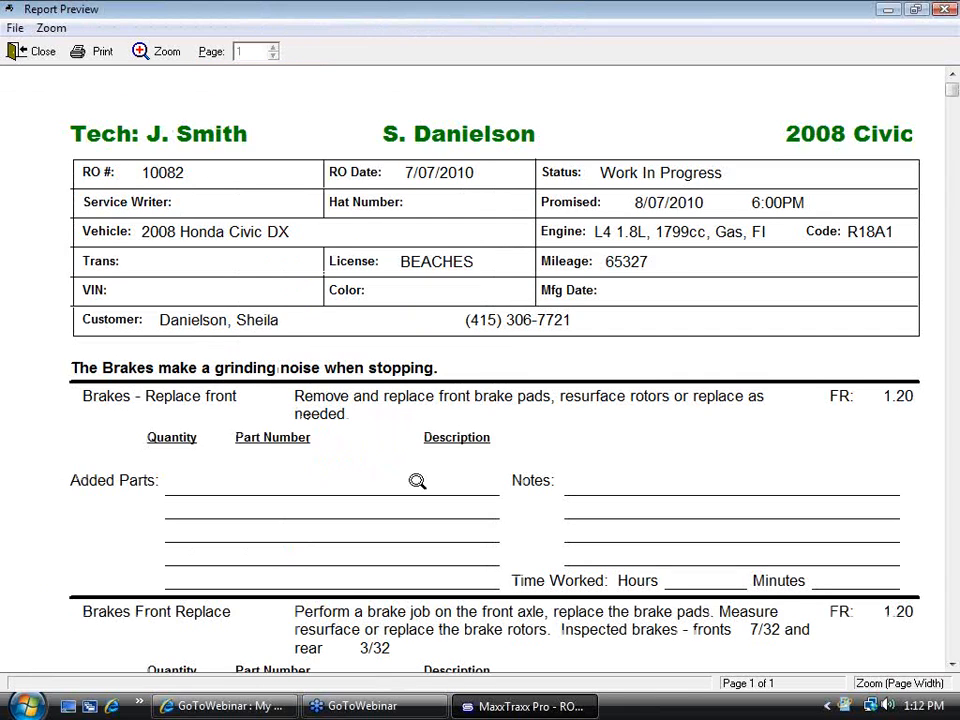
click(952, 665)
click(952, 665)
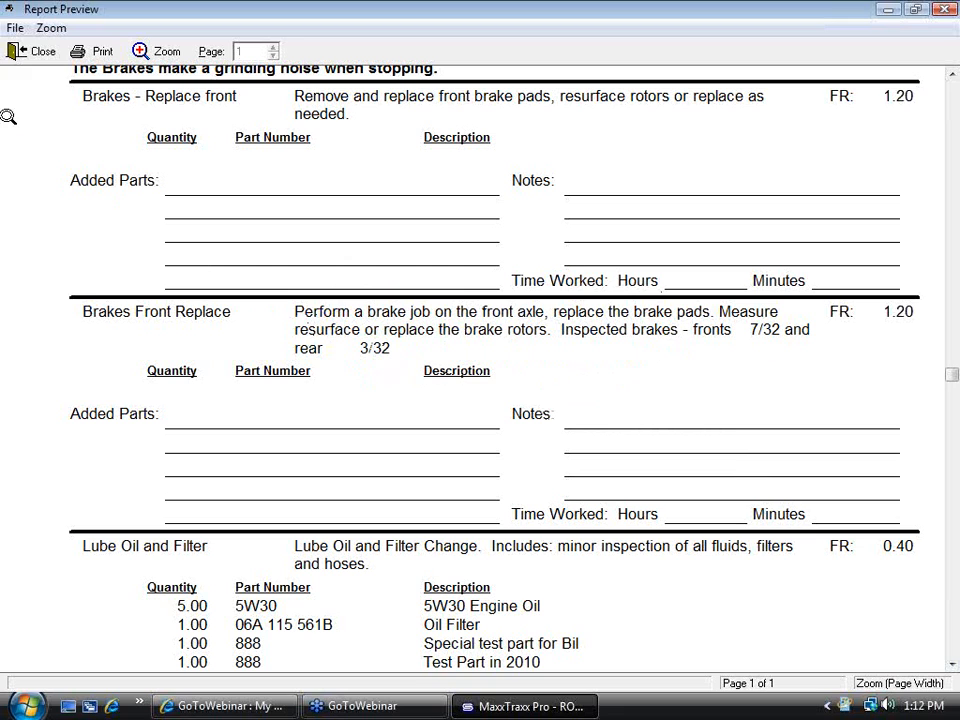
click(36, 51)
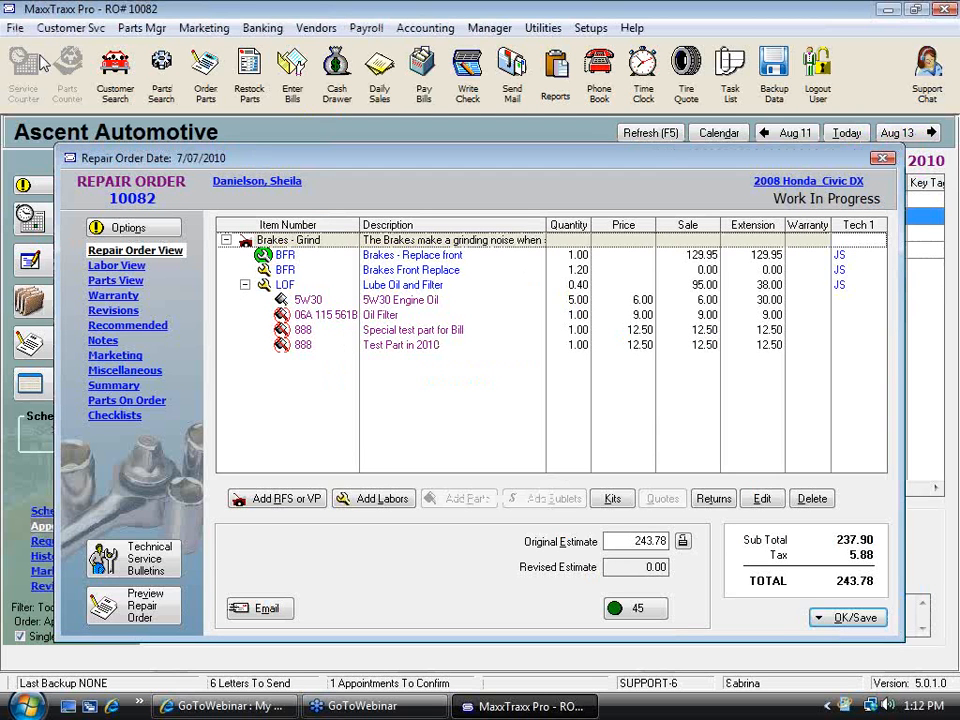
Add a 15 Point Inspection checklist to the repair order
click(115, 416)
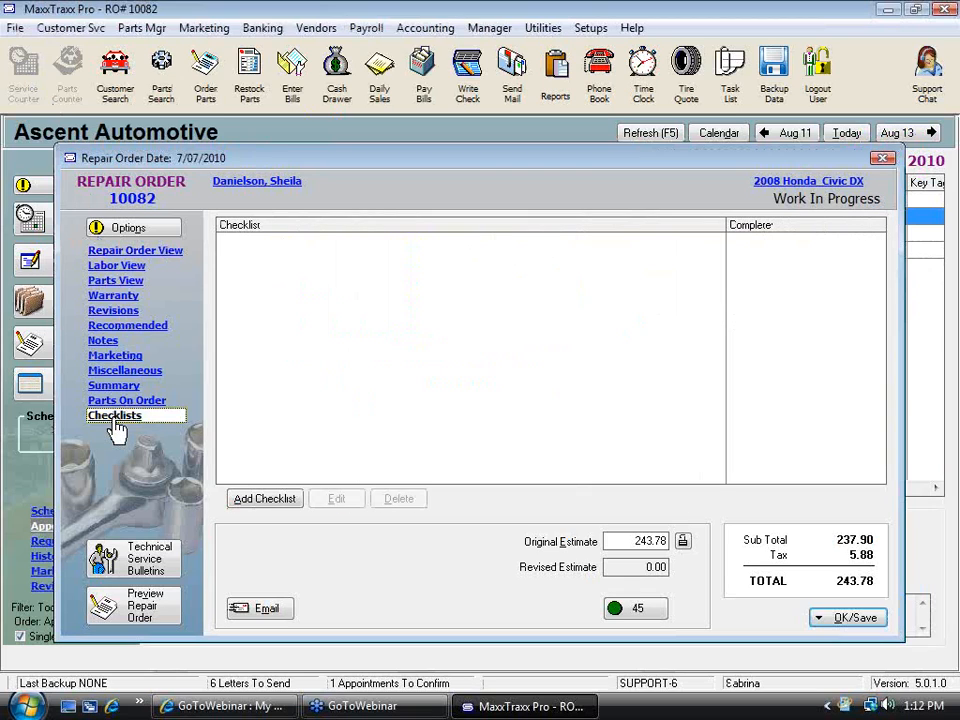
click(270, 508)
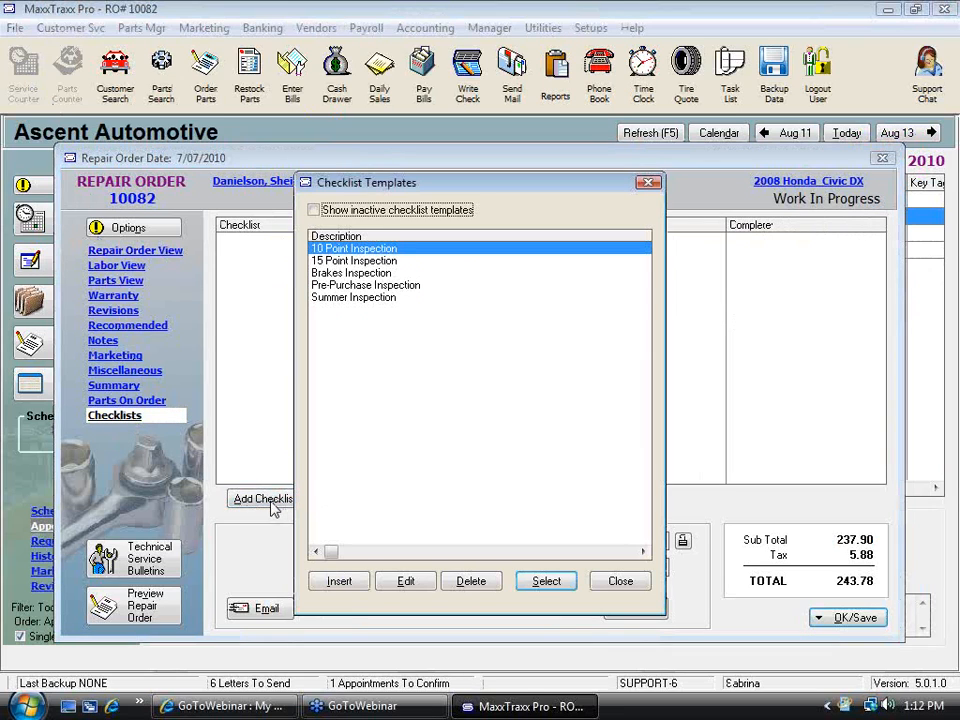
click(360, 261)
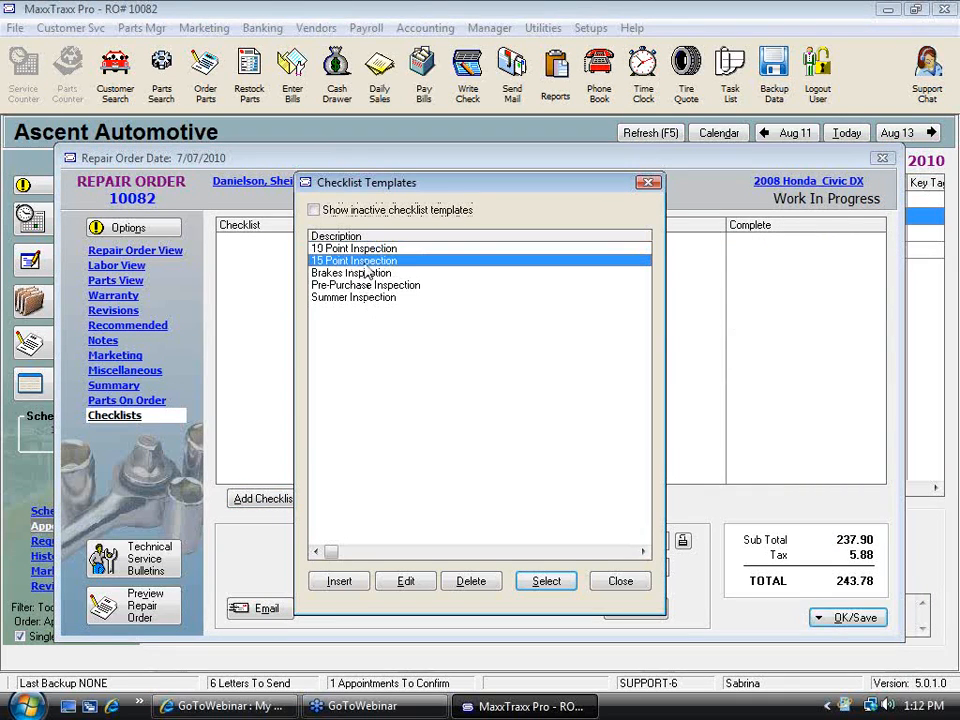
click(563, 589)
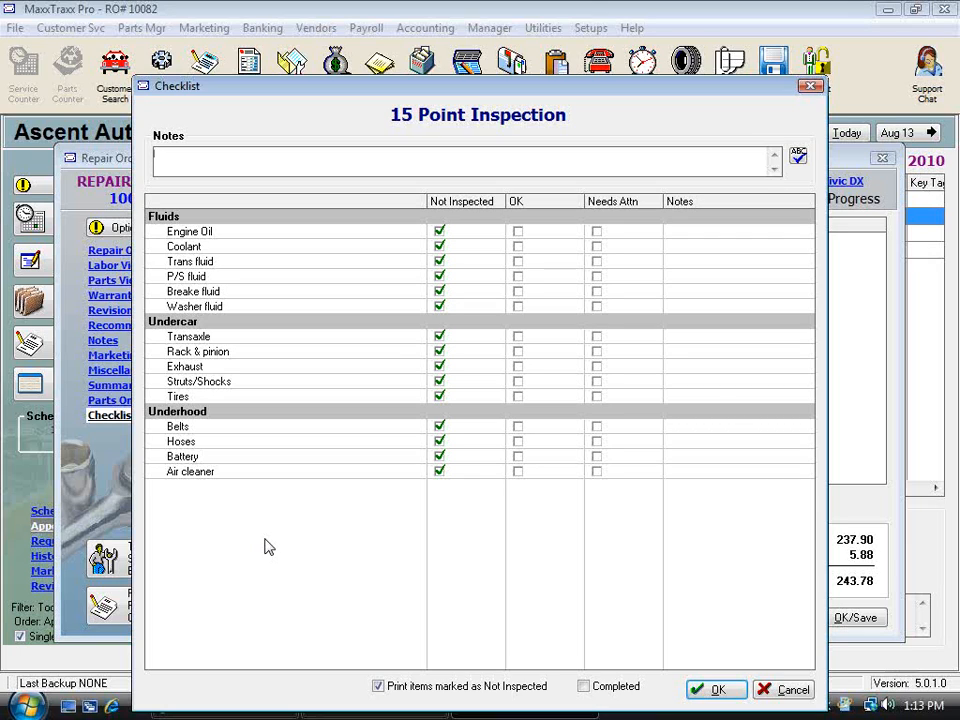
click(794, 690)
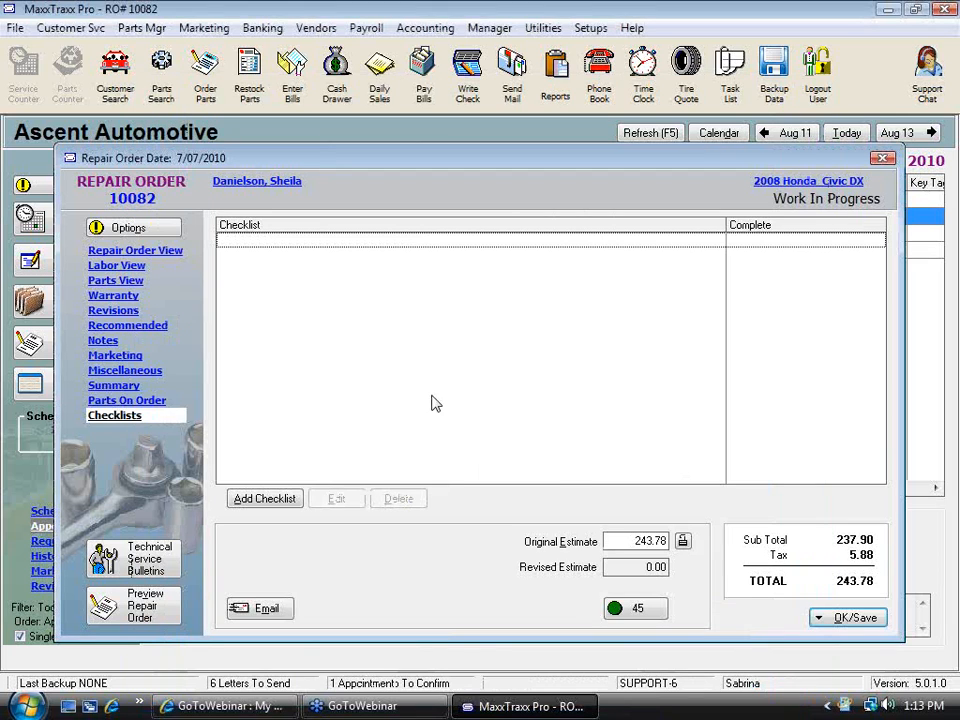
click(292, 500)
click(523, 585)
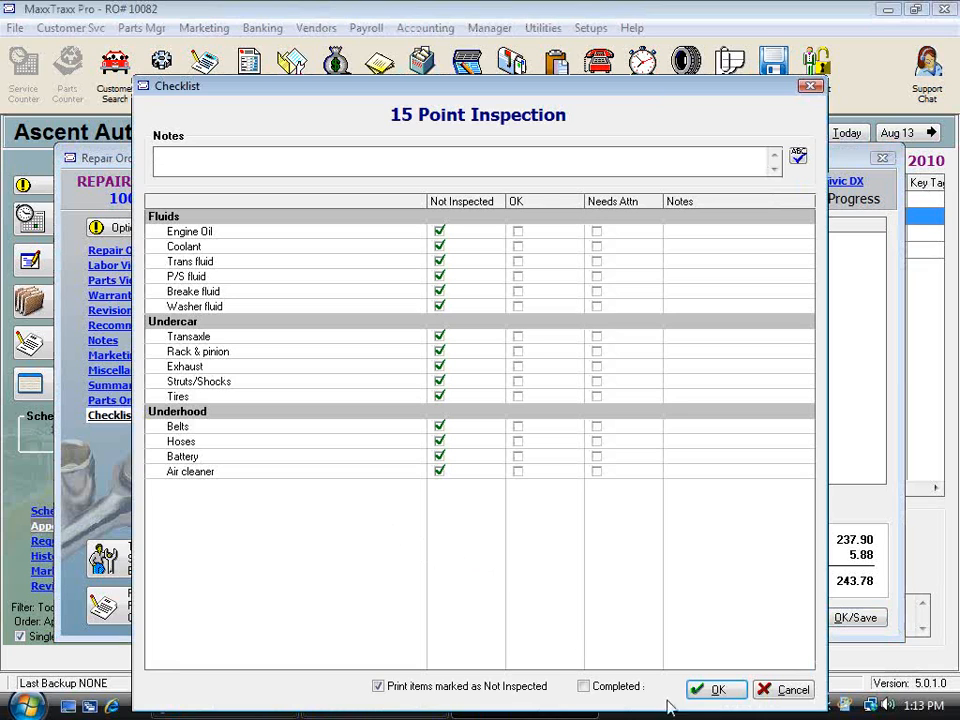
click(718, 689)
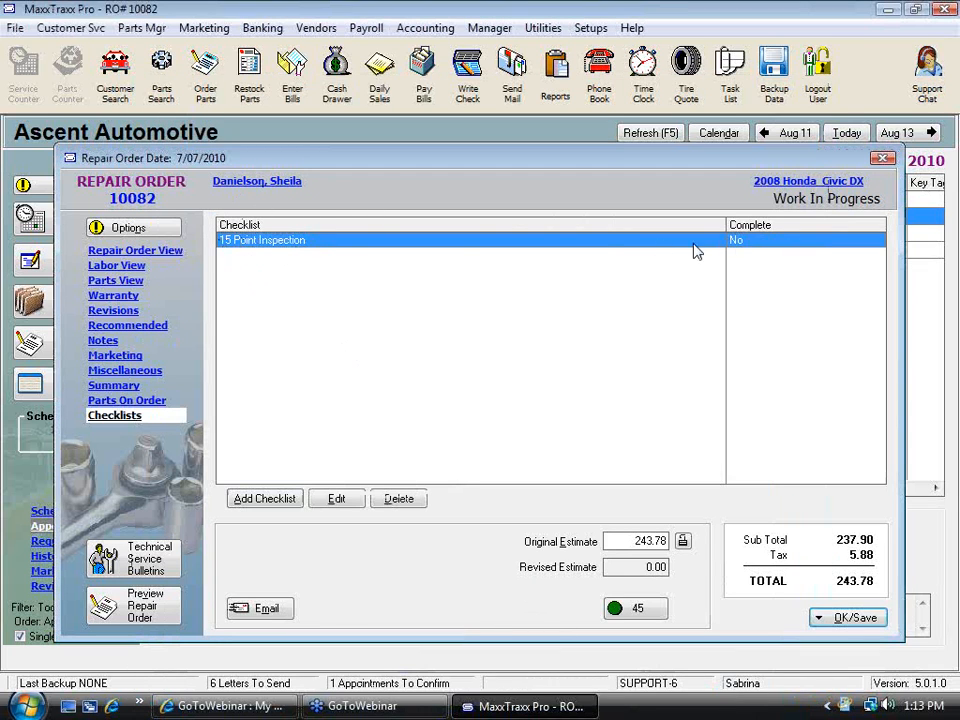
Mark engine oil, trans, P/S and brake fluid as OK, and coolant and washer fluid as needing attention
double_click(588, 242)
click(517, 234)
click(596, 246)
click(517, 261)
click(517, 277)
click(517, 291)
click(597, 306)
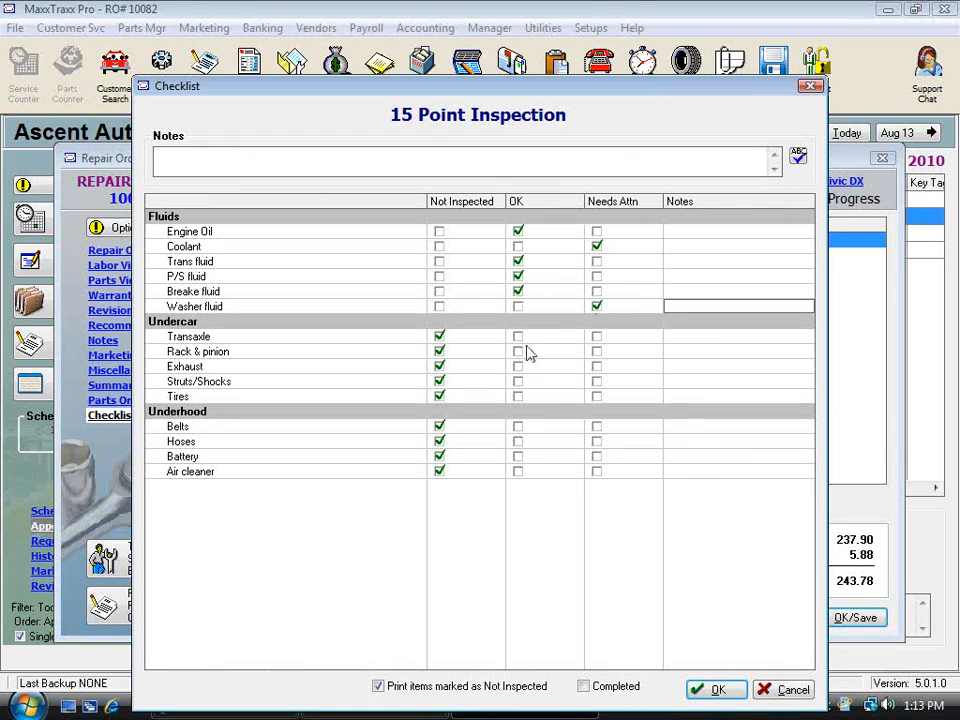
Add the note 'bottle is broken' to washer fluid, mark the checklist Completed, and save it
text(N)
key(BackSpace)
text(bottle is broken)
click(584, 687)
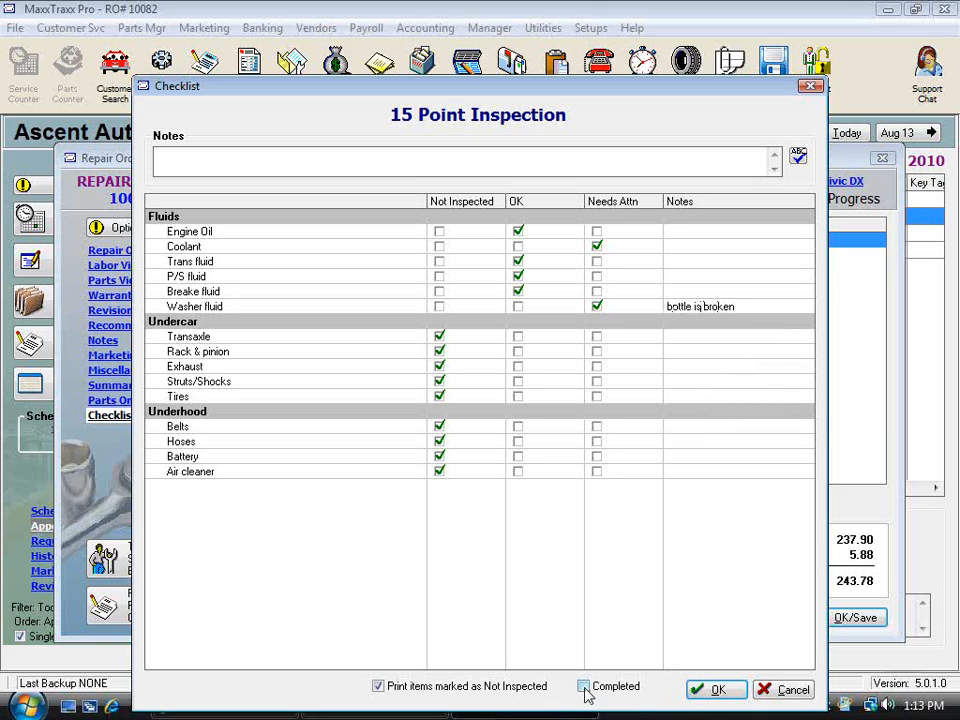
click(715, 689)
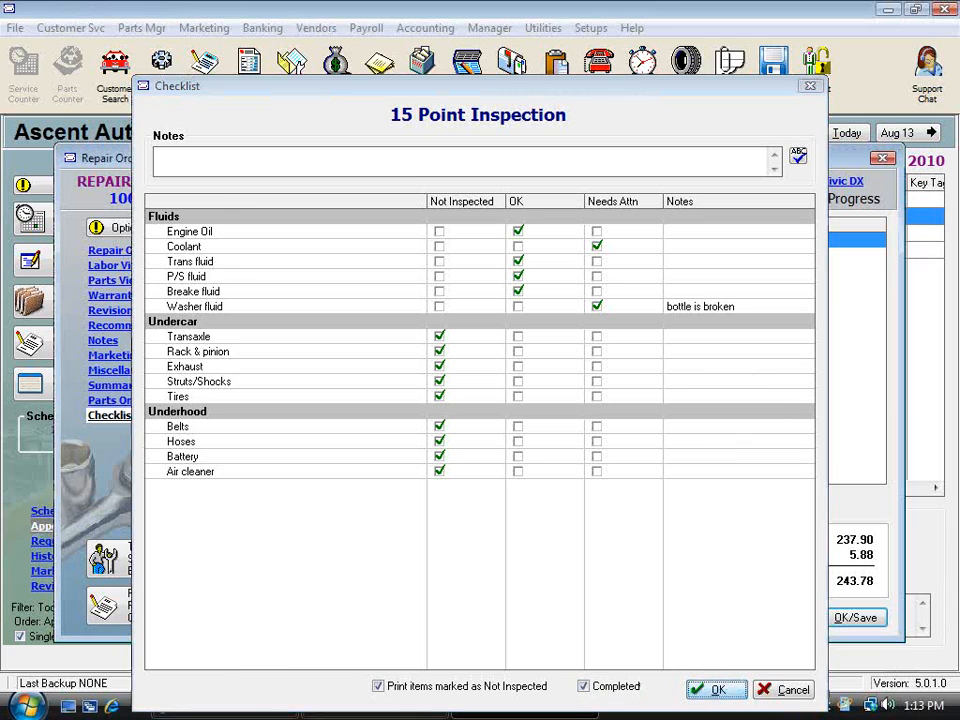
Reopen the 15 Point Inspection checklist
double_click(435, 242)
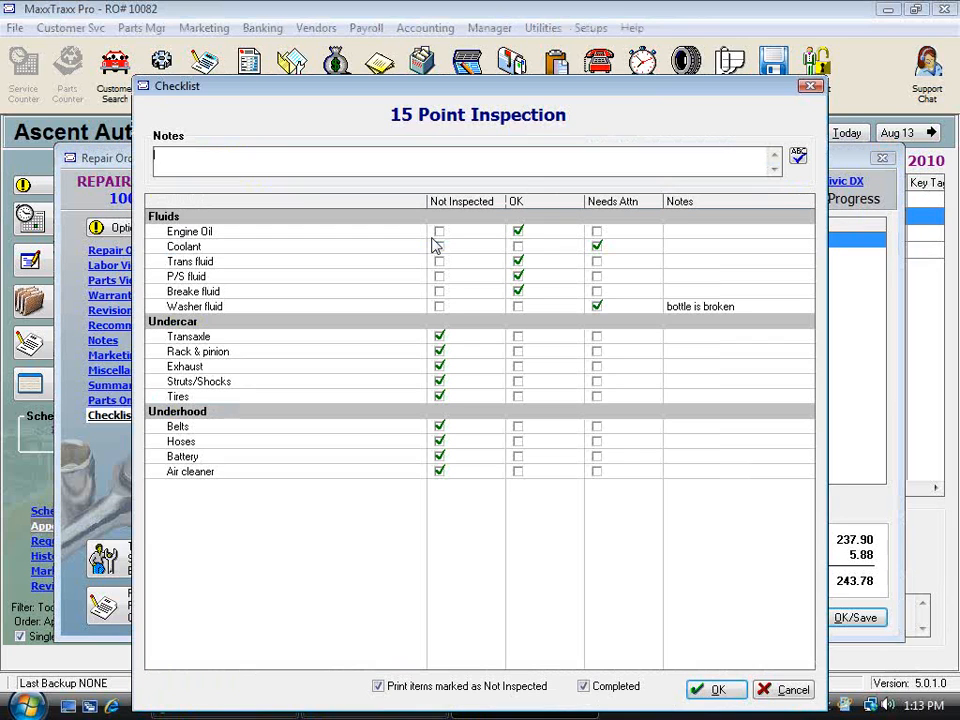
Close the checklist and save repair order 10082 only, exiting the low-stock notice without ordering parts
click(800, 696)
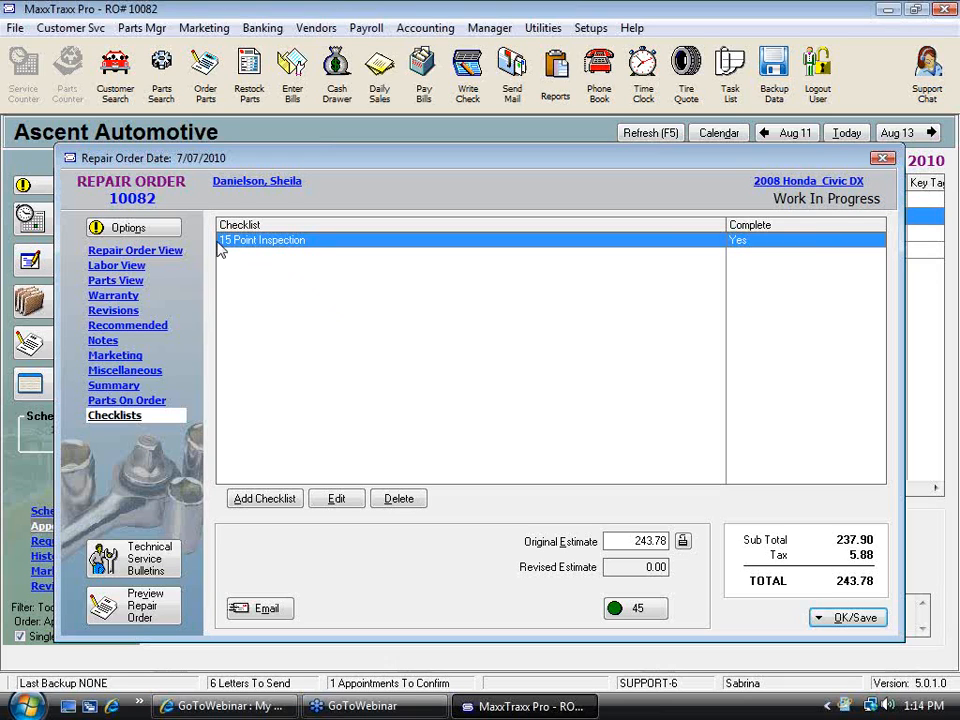
click(172, 254)
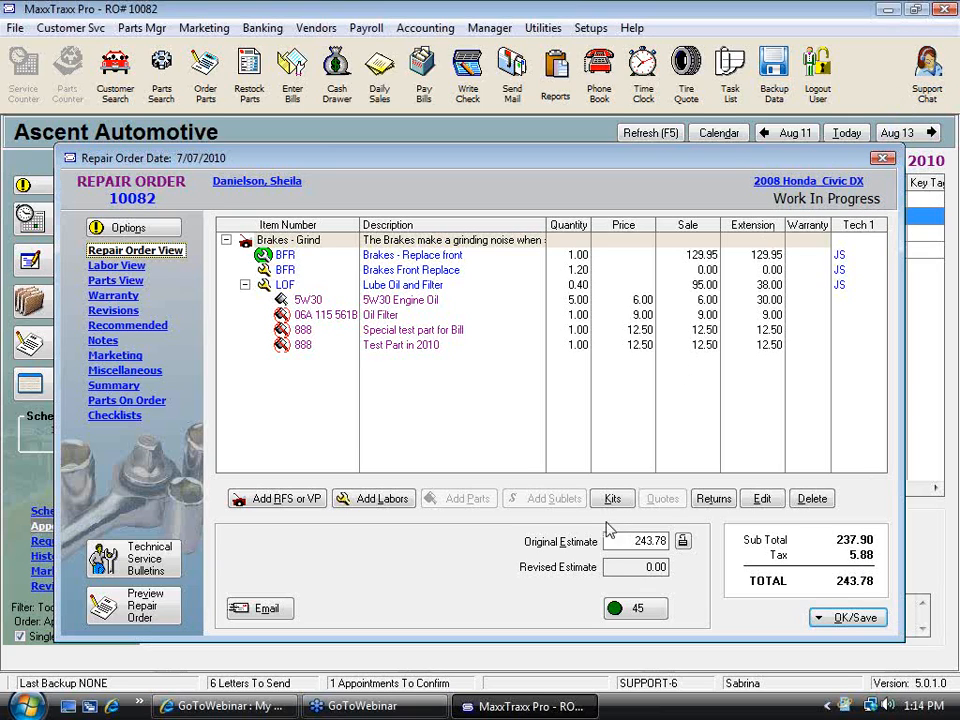
click(845, 622)
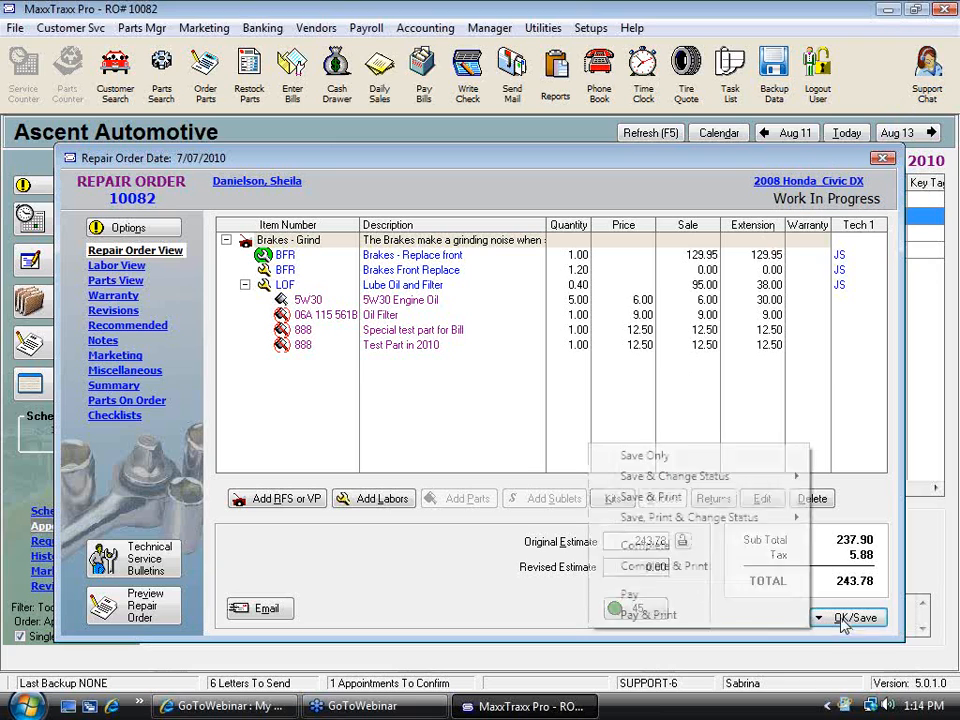
click(648, 455)
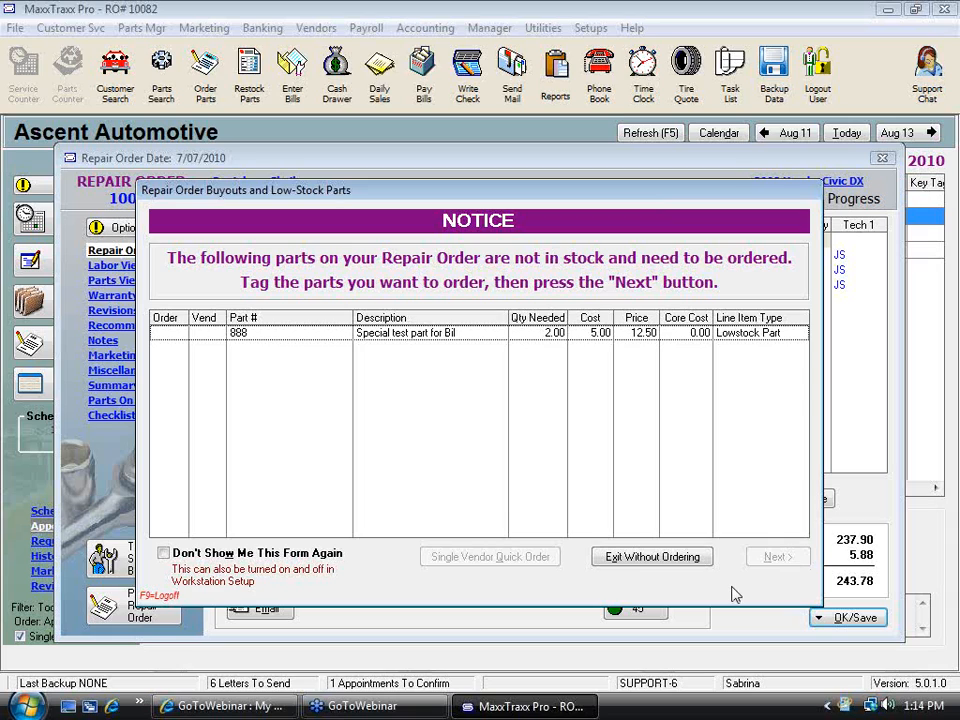
click(660, 560)
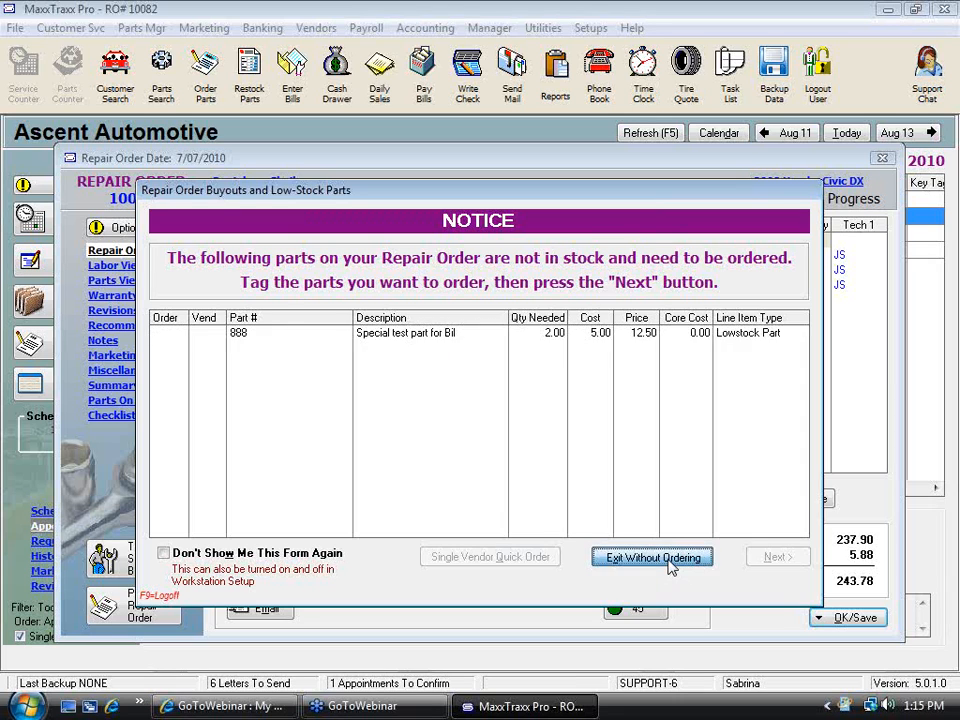
Start a new received vendor invoice for Factory Motor Parts with a target amount of 40
click(248, 78)
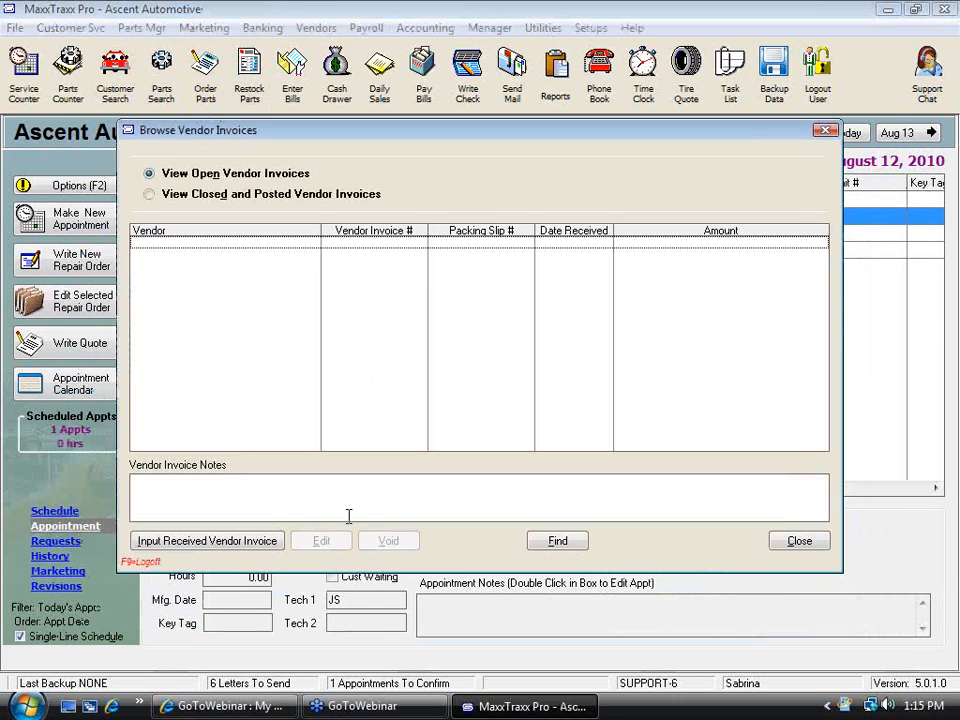
click(264, 545)
text(fa)
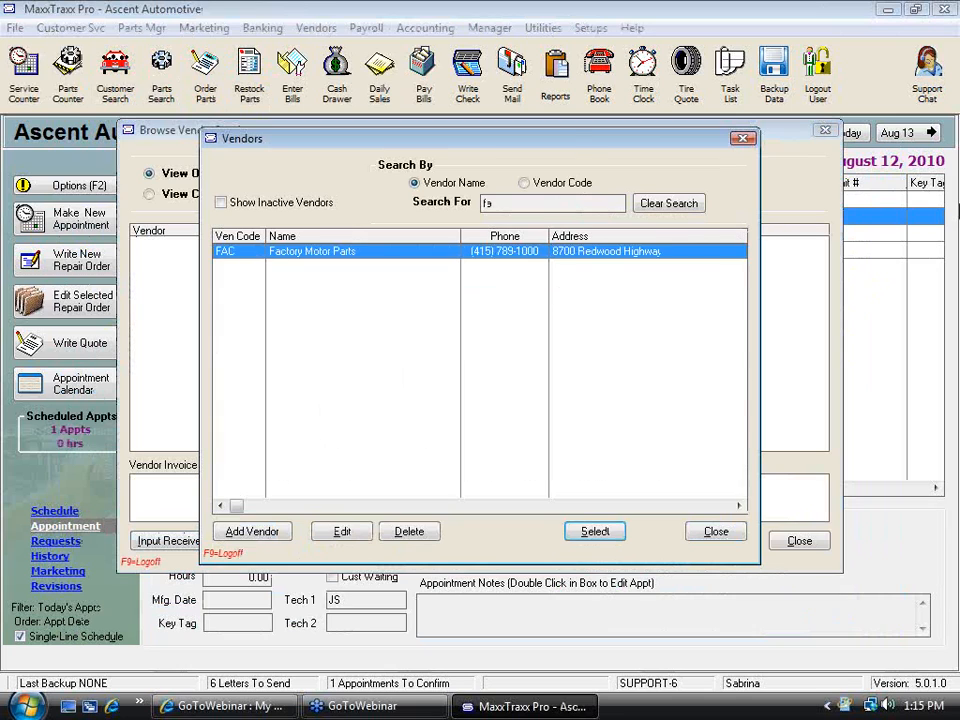
key(Return)
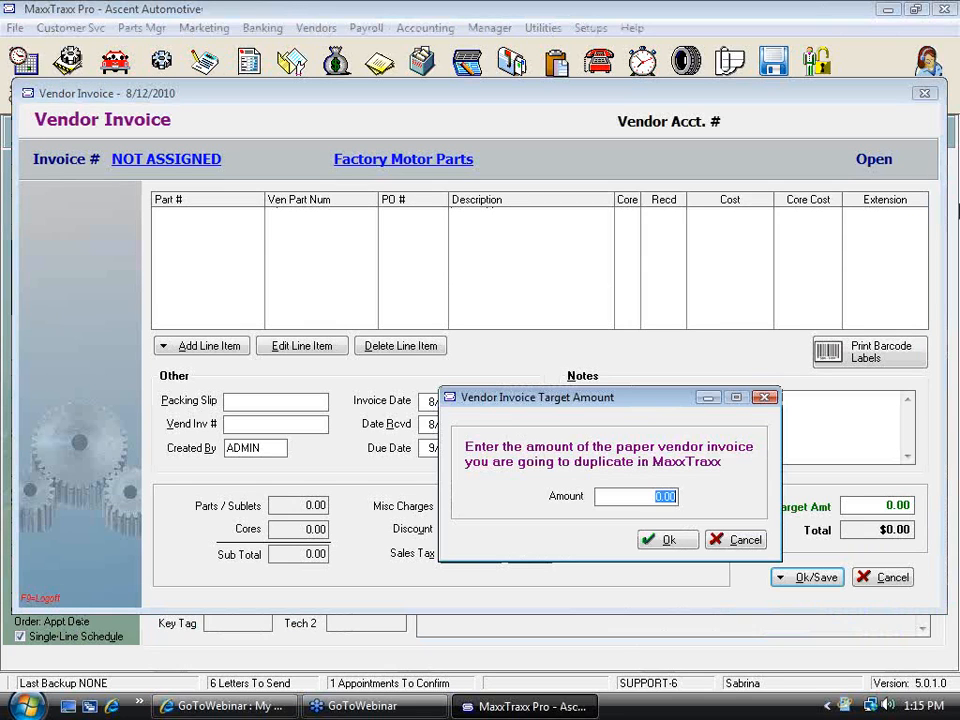
text(40)
click(668, 542)
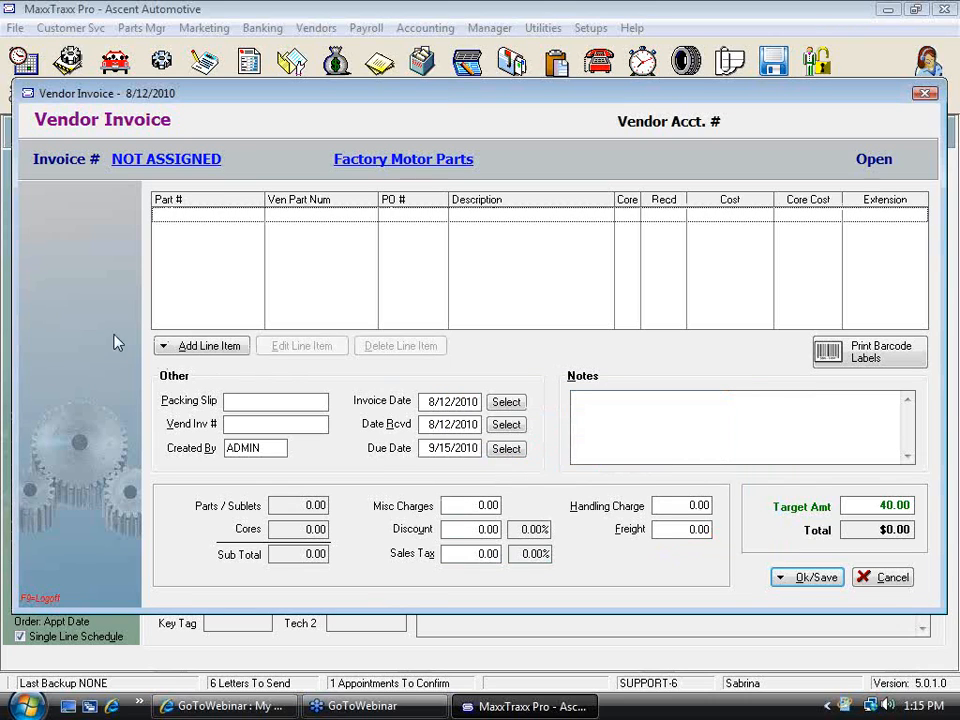
Add an Oil Filter Kit line from the parts list, reserved for repair order 10084, and continue adding another item
click(210, 346)
click(235, 369)
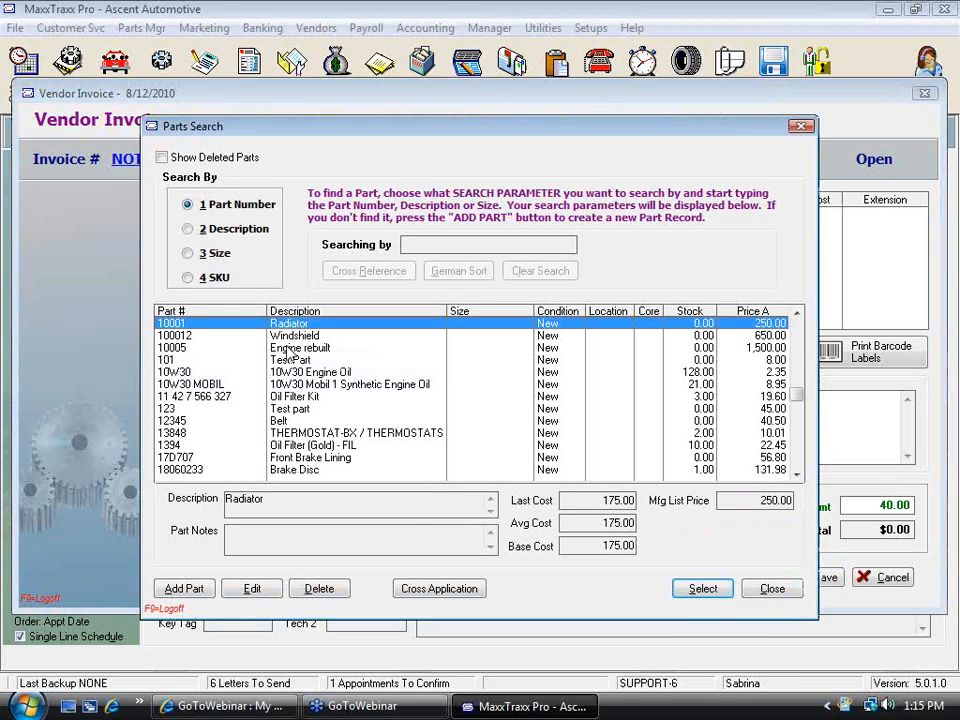
double_click(296, 397)
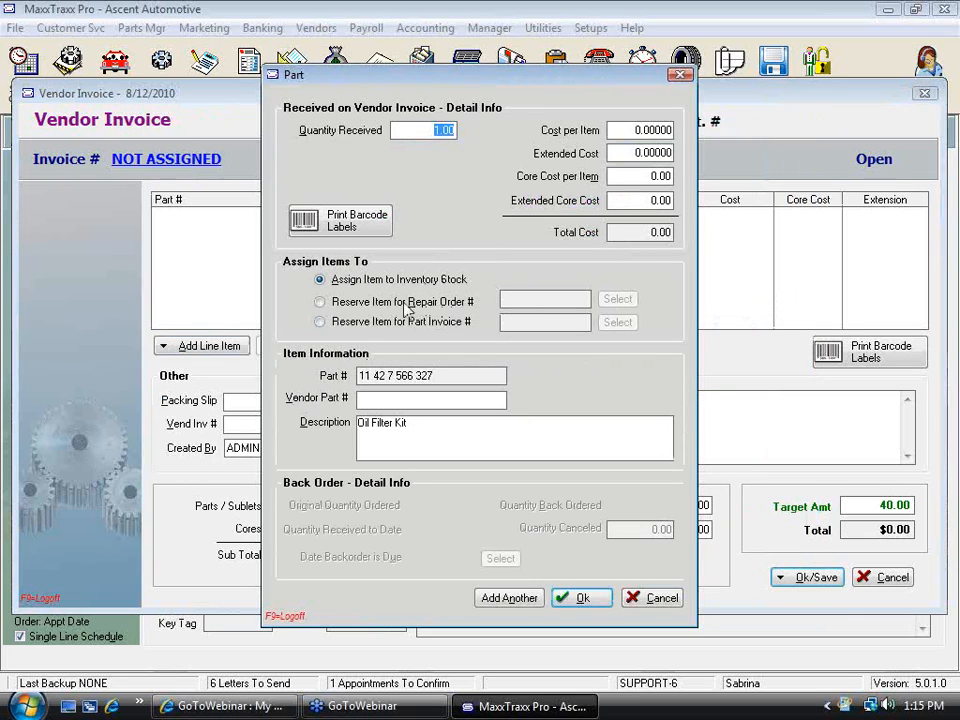
click(319, 301)
click(618, 301)
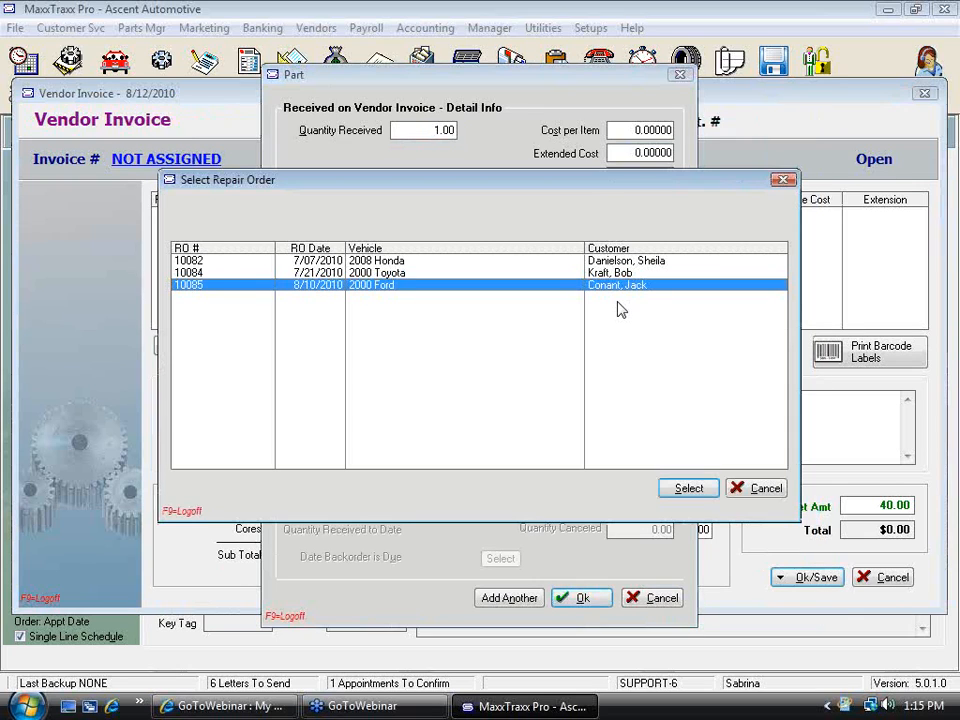
click(376, 261)
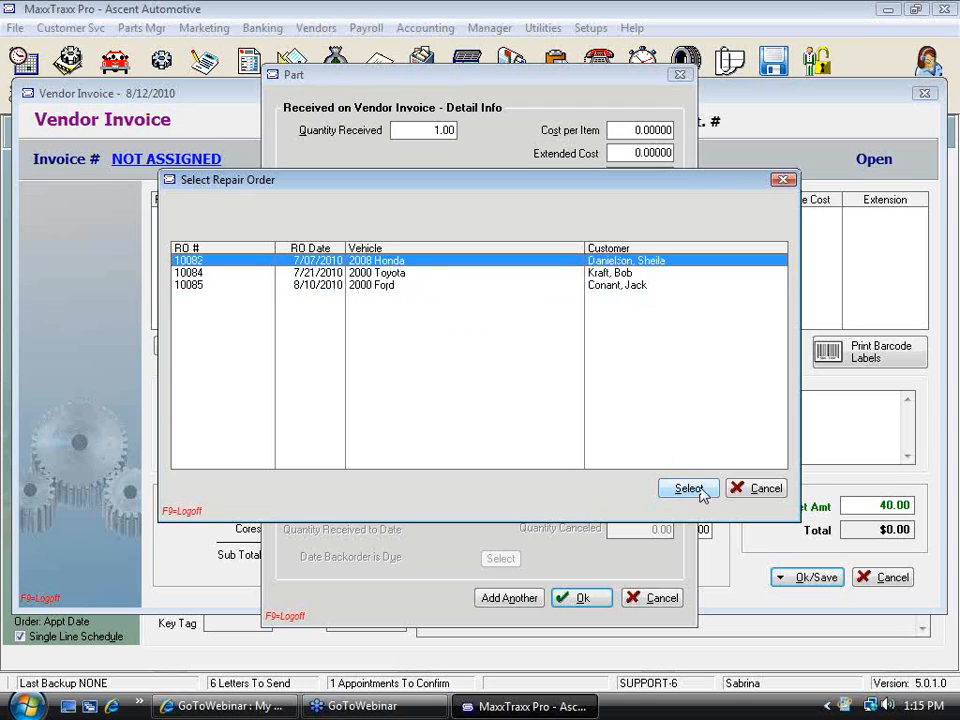
click(756, 488)
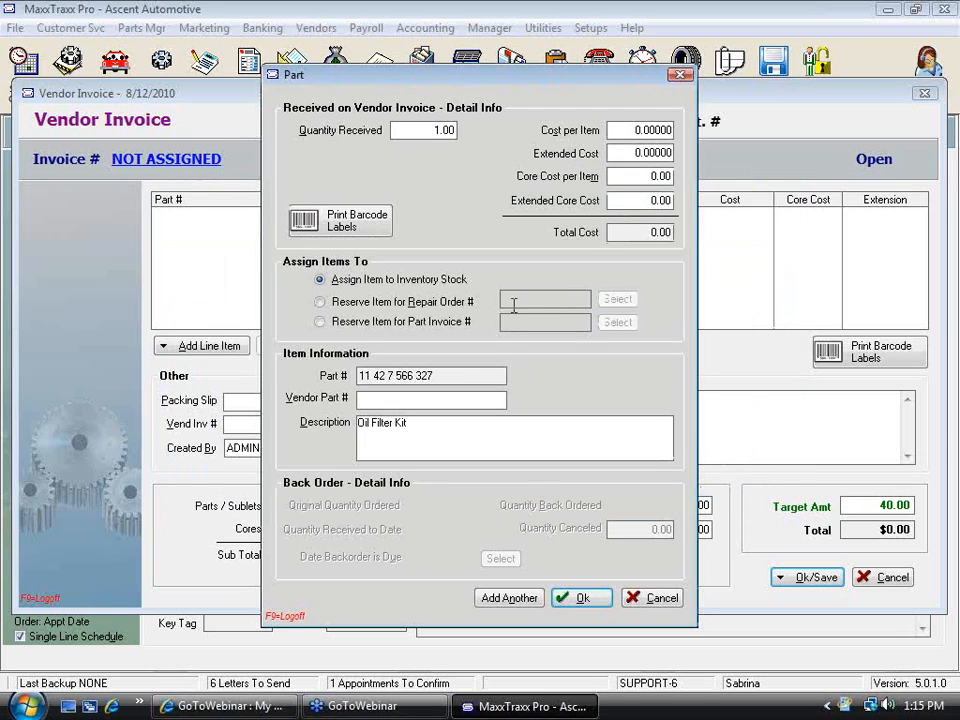
click(320, 302)
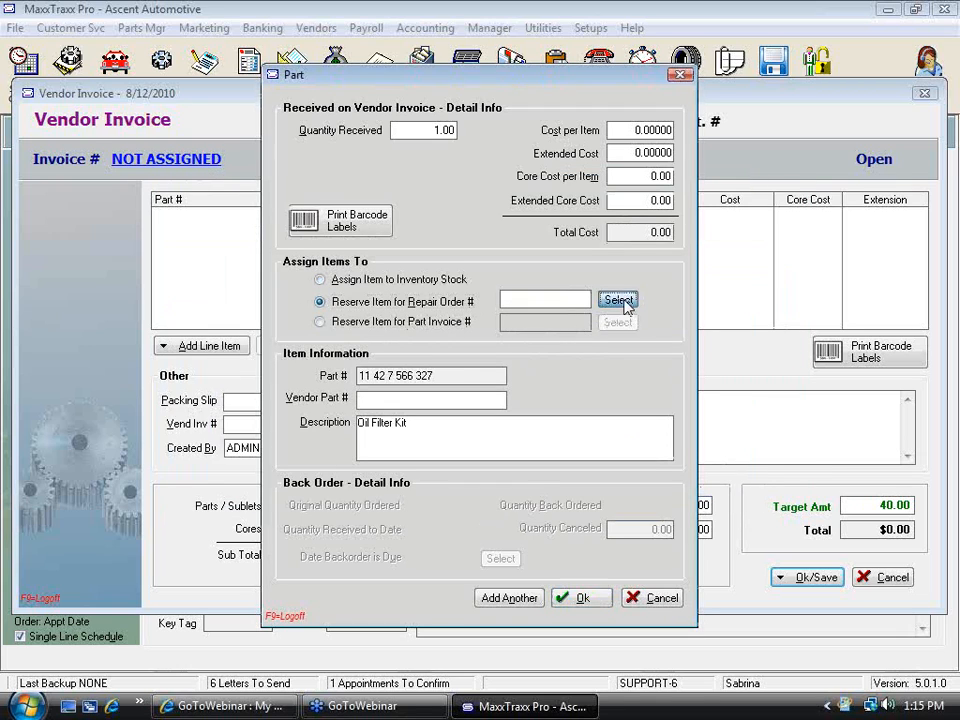
click(619, 301)
click(300, 273)
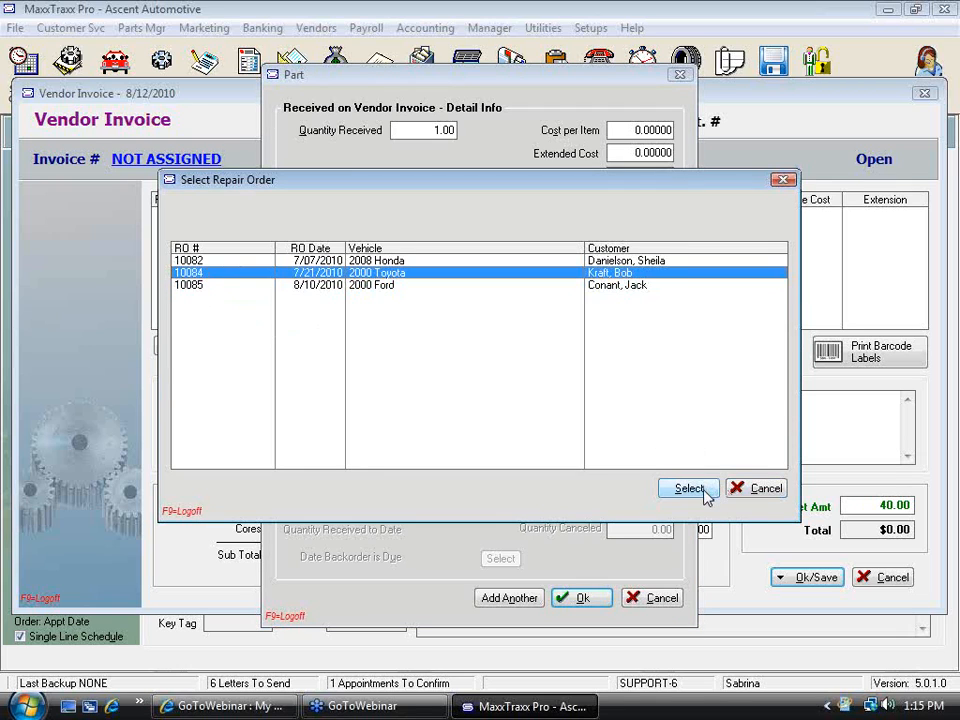
click(703, 490)
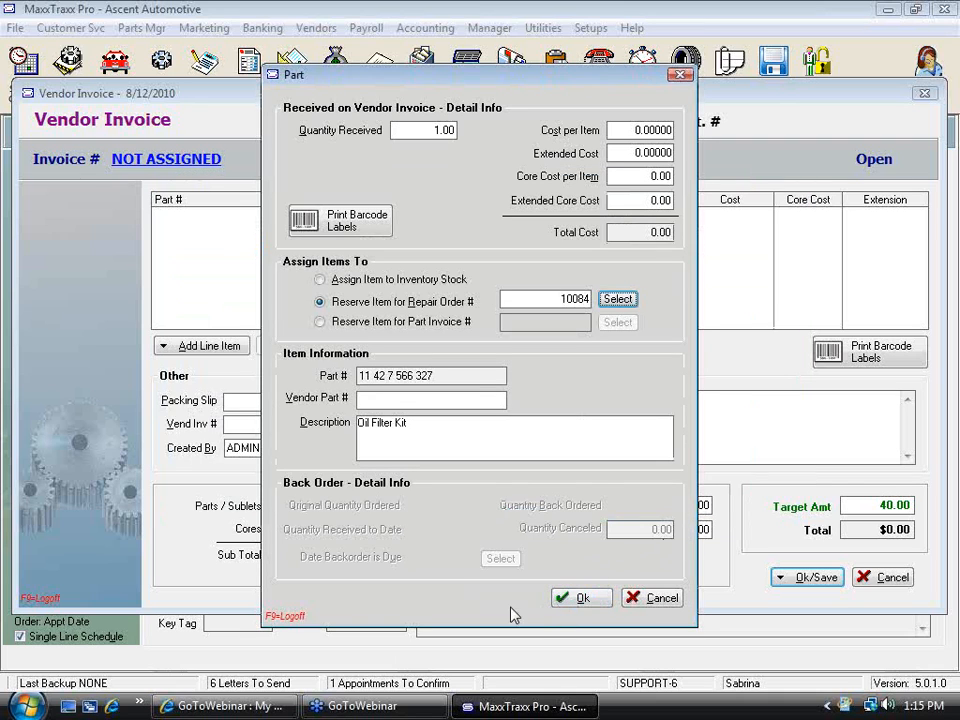
click(509, 598)
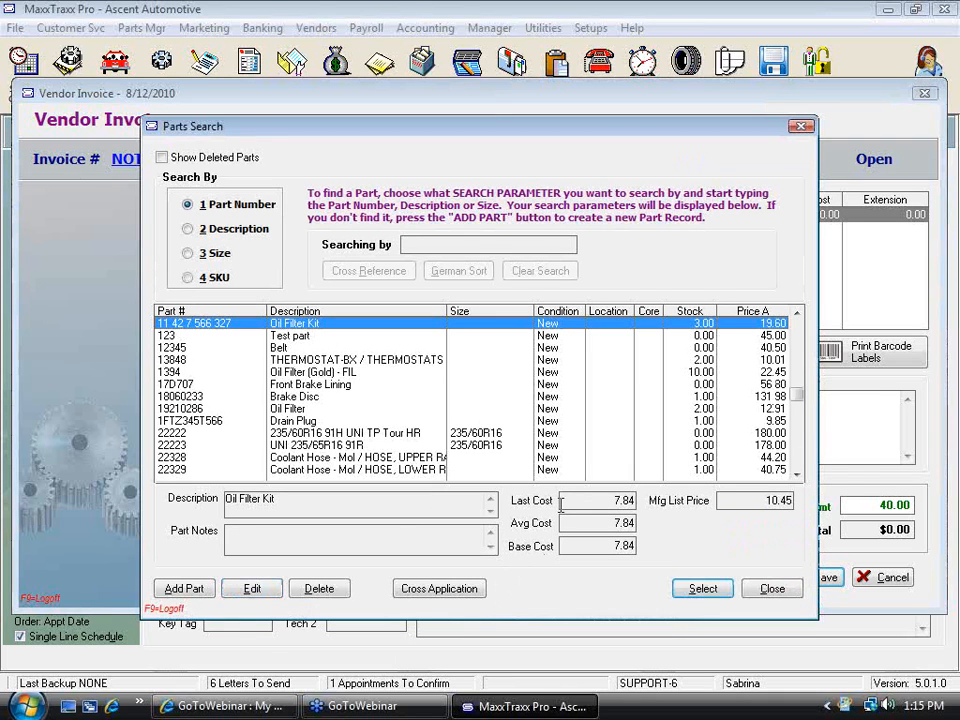
Add a second Oil Filter Kit line reserved for repair order 10085
click(712, 588)
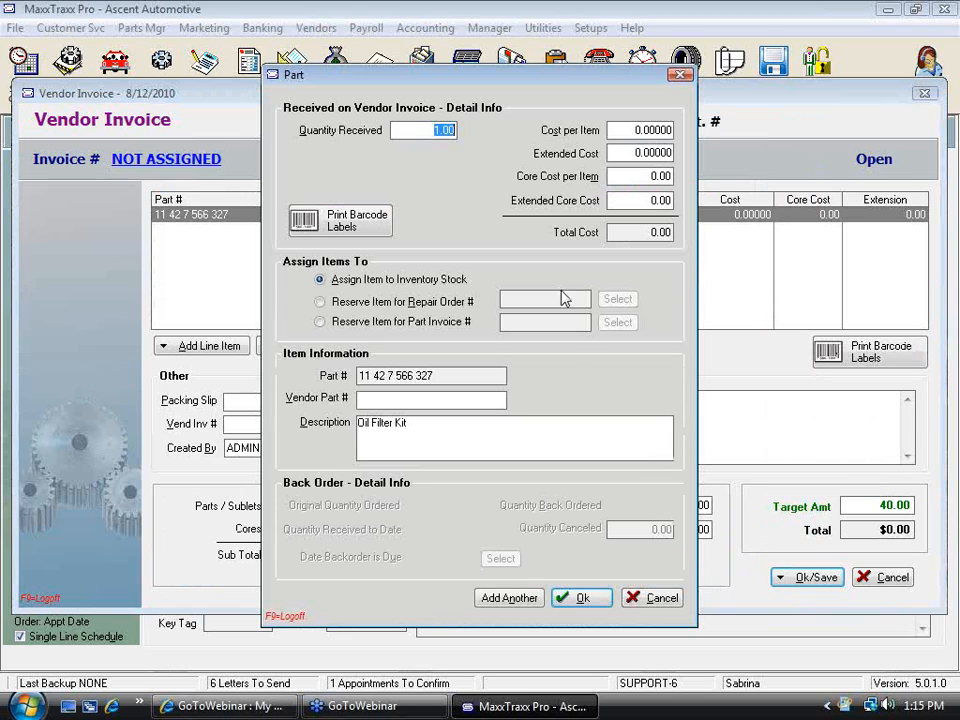
click(320, 301)
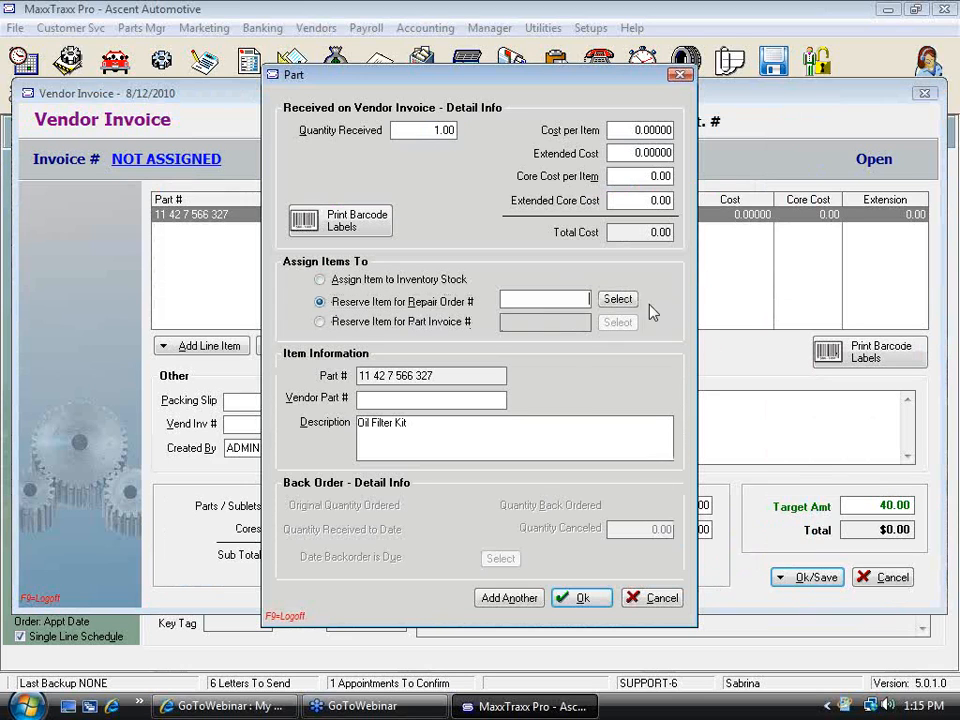
click(618, 299)
click(374, 287)
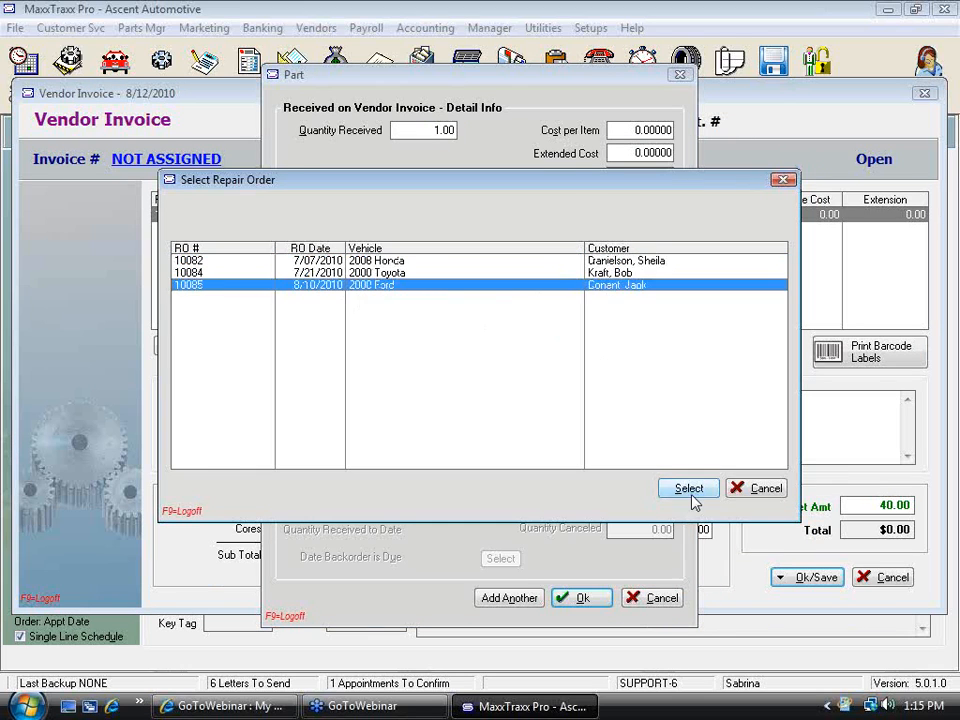
click(688, 488)
click(579, 538)
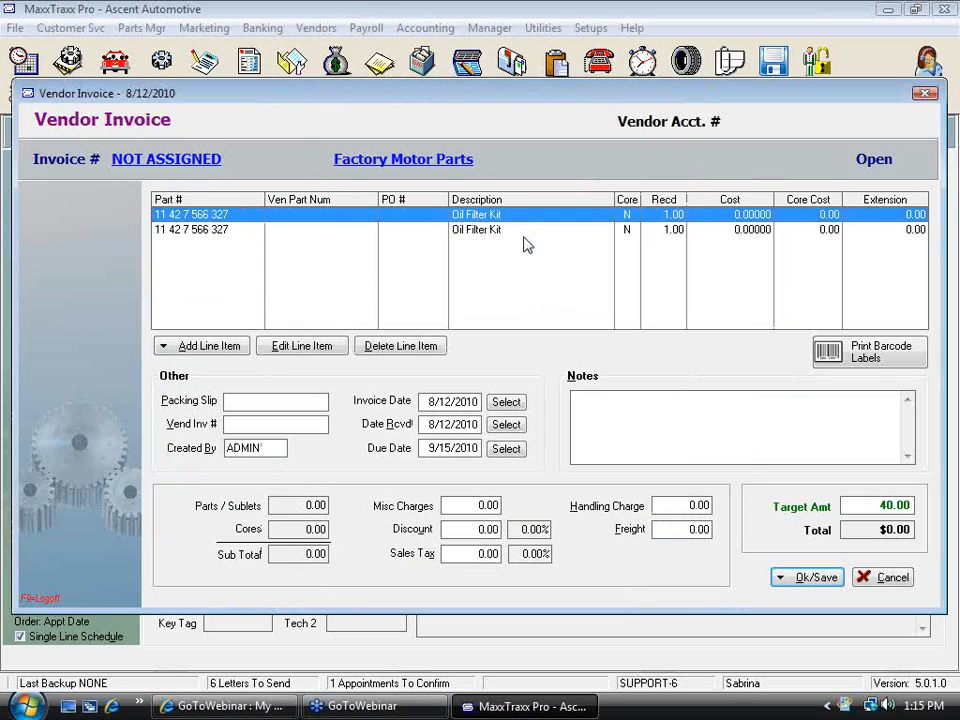
Add a third Oil Filter Kit line from the parts list, reserved for repair order 10082
click(234, 357)
click(206, 368)
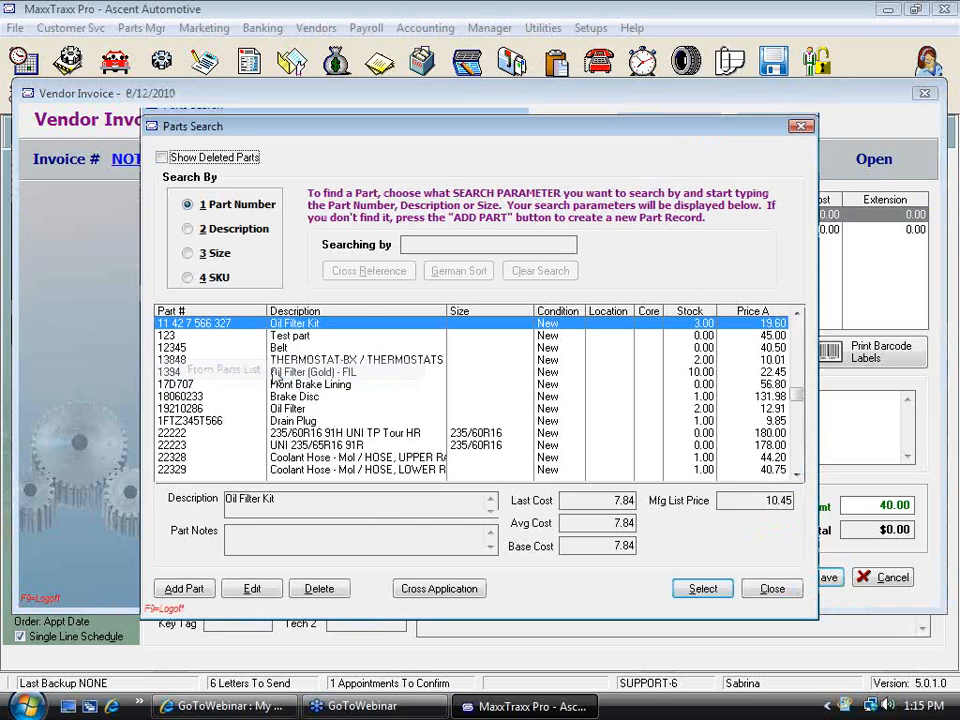
double_click(375, 323)
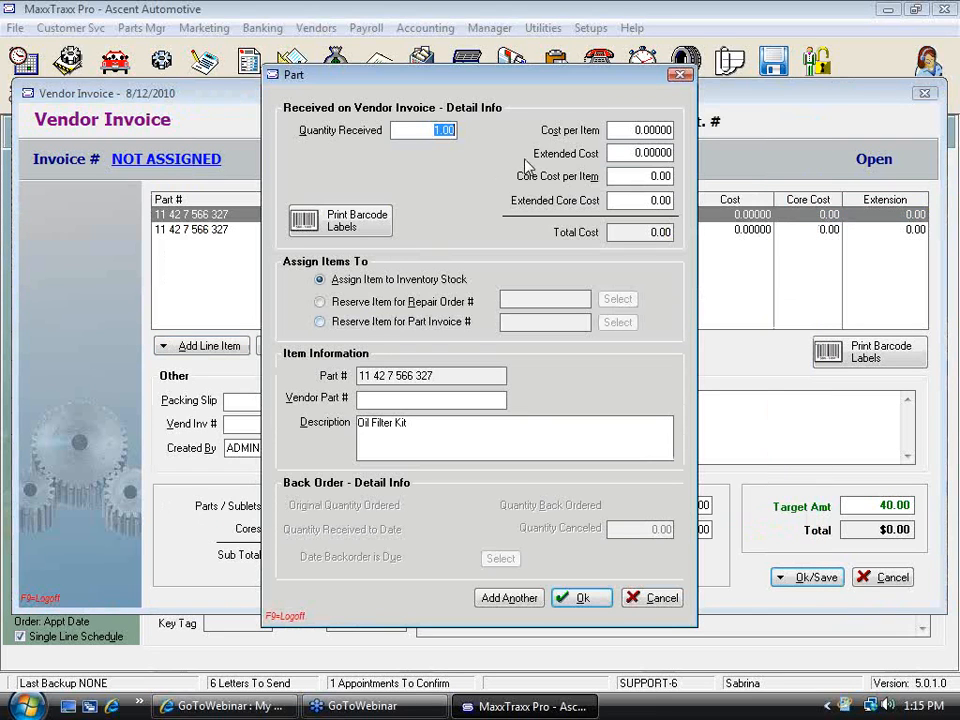
click(320, 301)
click(618, 299)
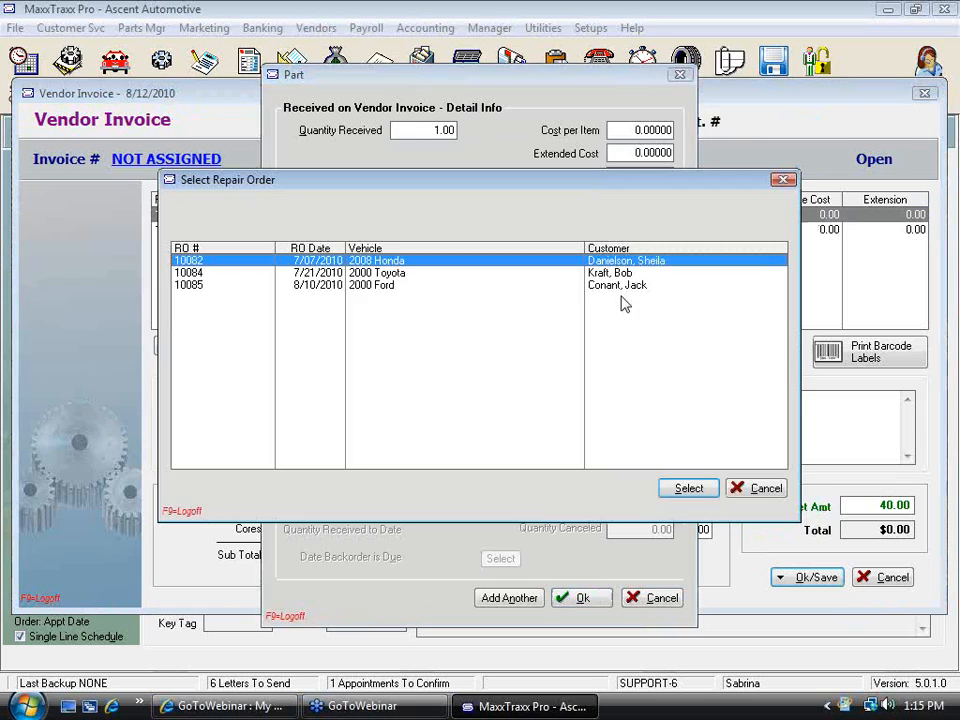
click(689, 489)
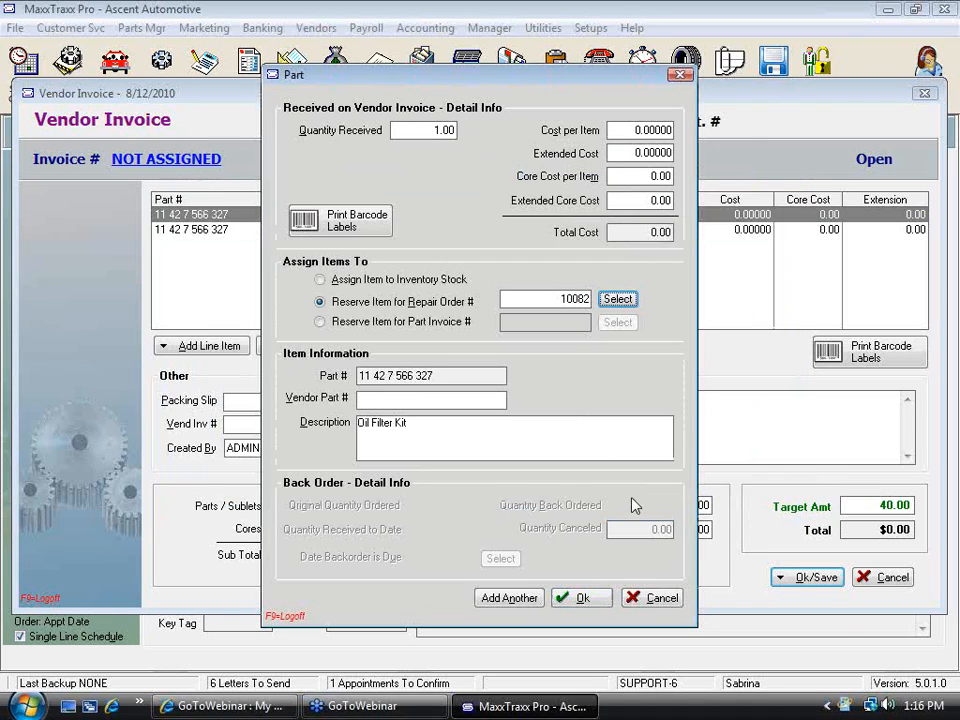
click(583, 598)
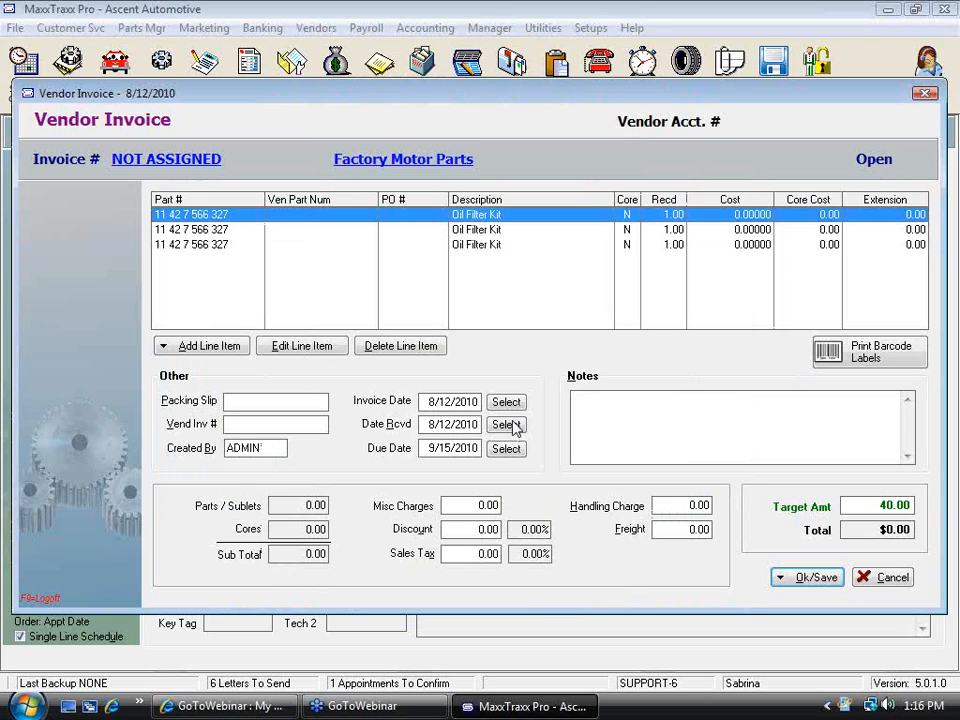
Review the third invoice line, then save the vendor invoice as an open vendor invoice
double_click(214, 246)
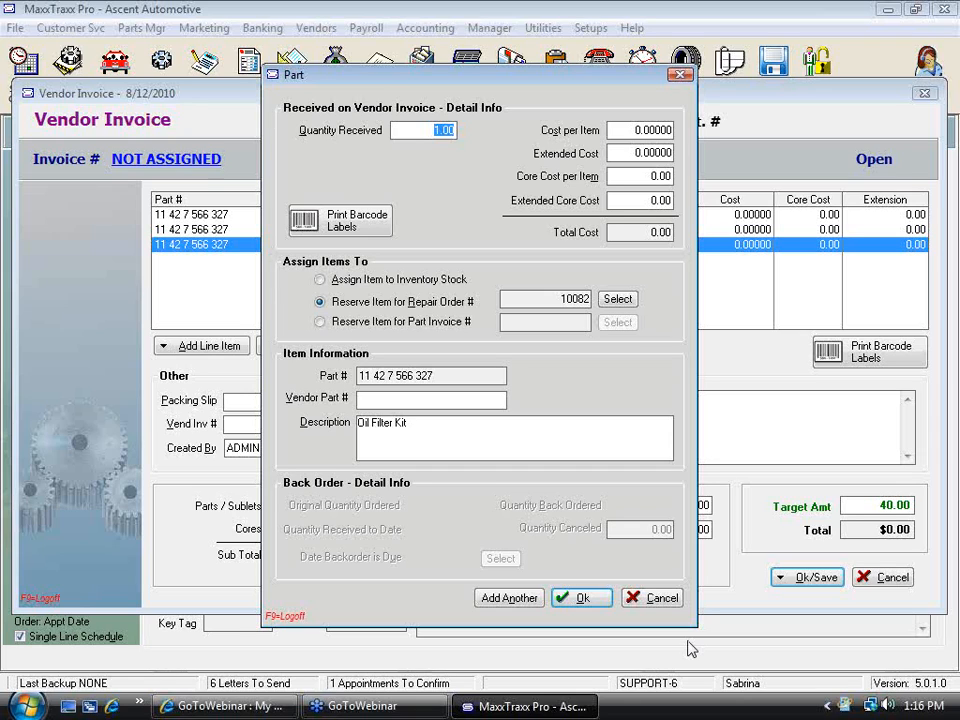
click(583, 598)
click(812, 579)
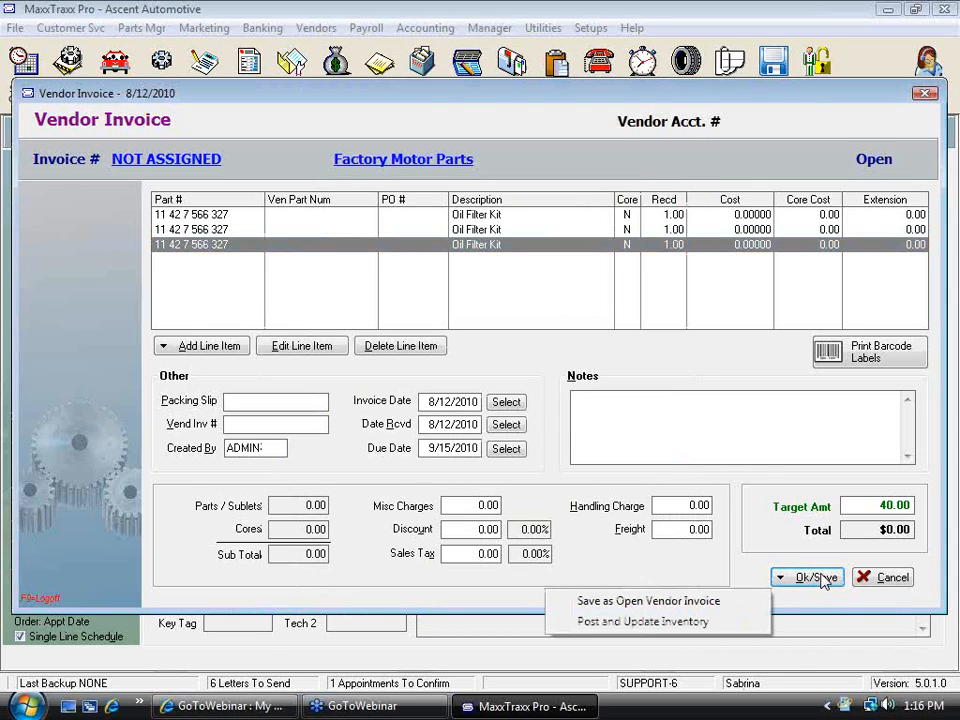
click(686, 601)
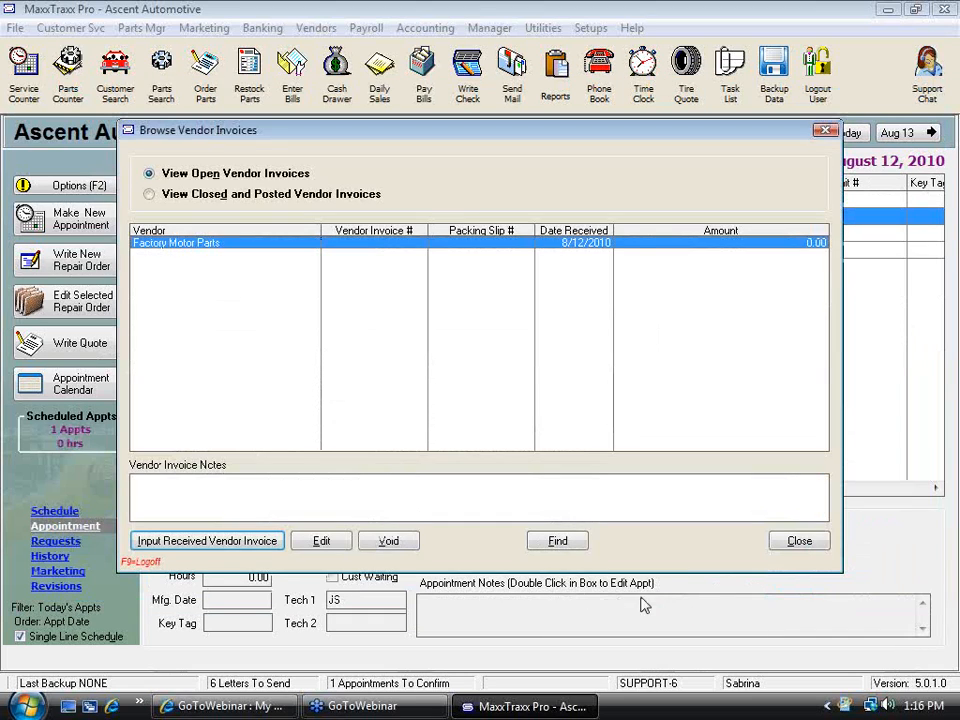
Close the vendor invoice list and open a new repair order from the 2000 Chevrolet Monte Carlo LS appointment
click(780, 540)
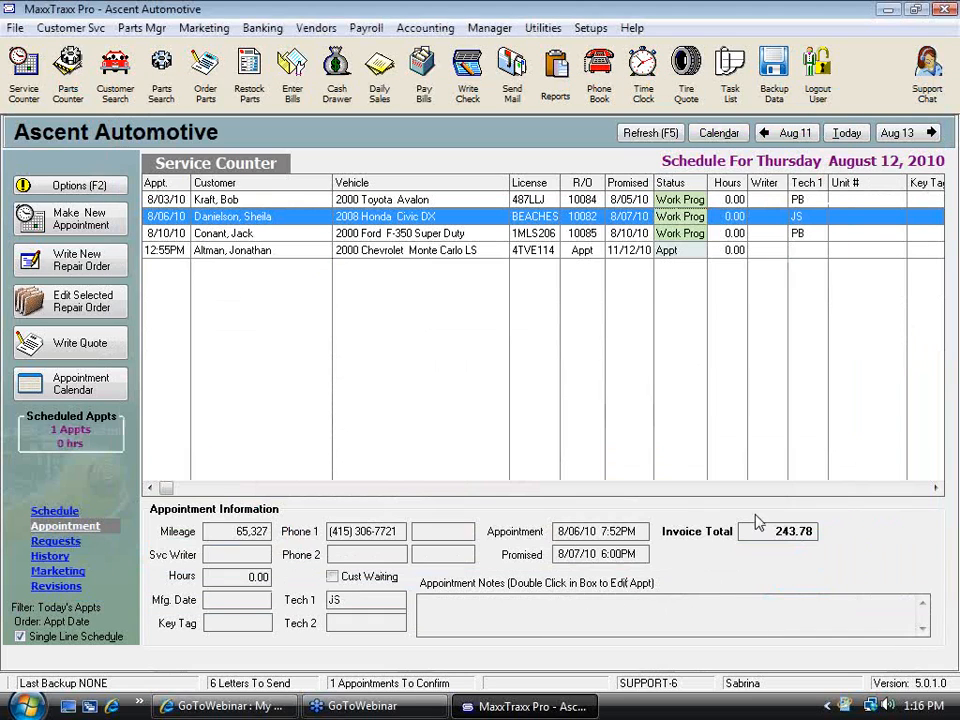
double_click(412, 252)
click(552, 461)
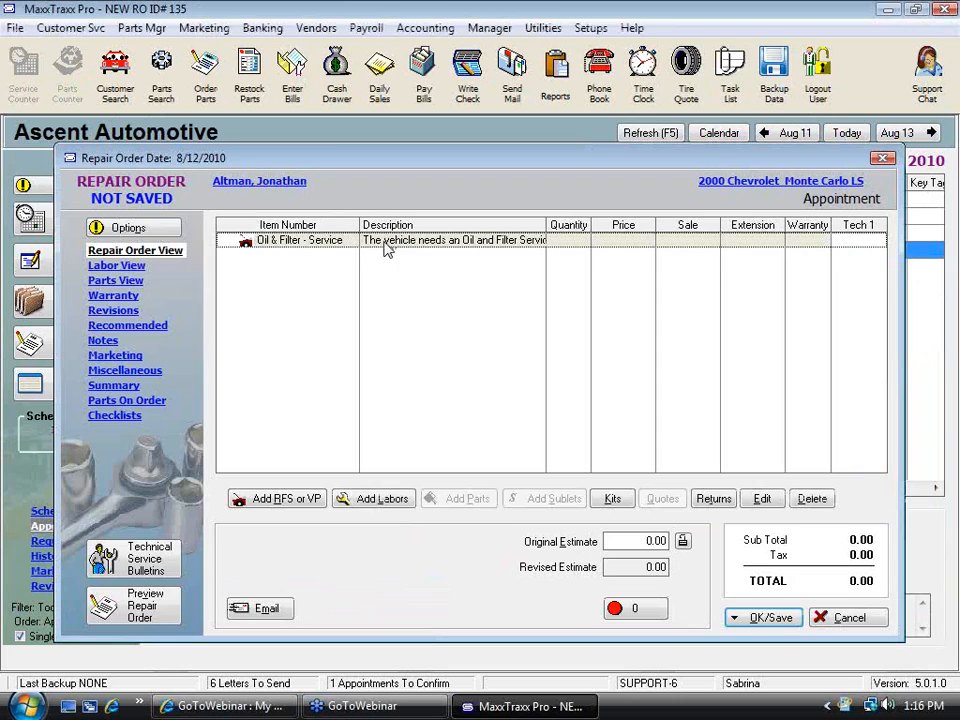
Add the Cooling Sys - Inspection labor service from the list to the new repair order
click(373, 498)
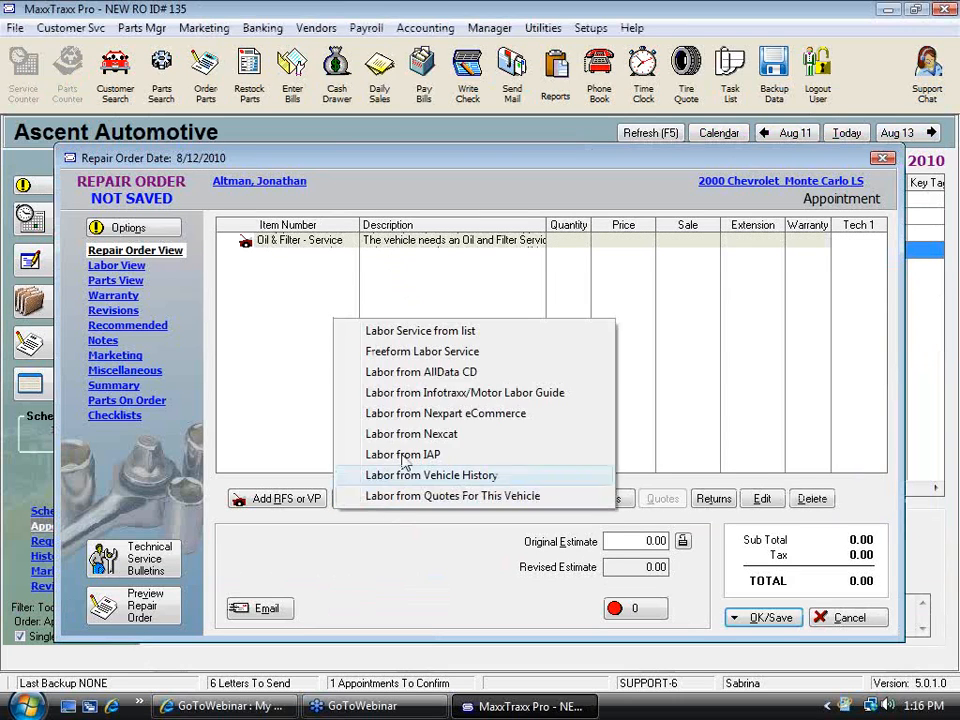
click(430, 333)
key(Return)
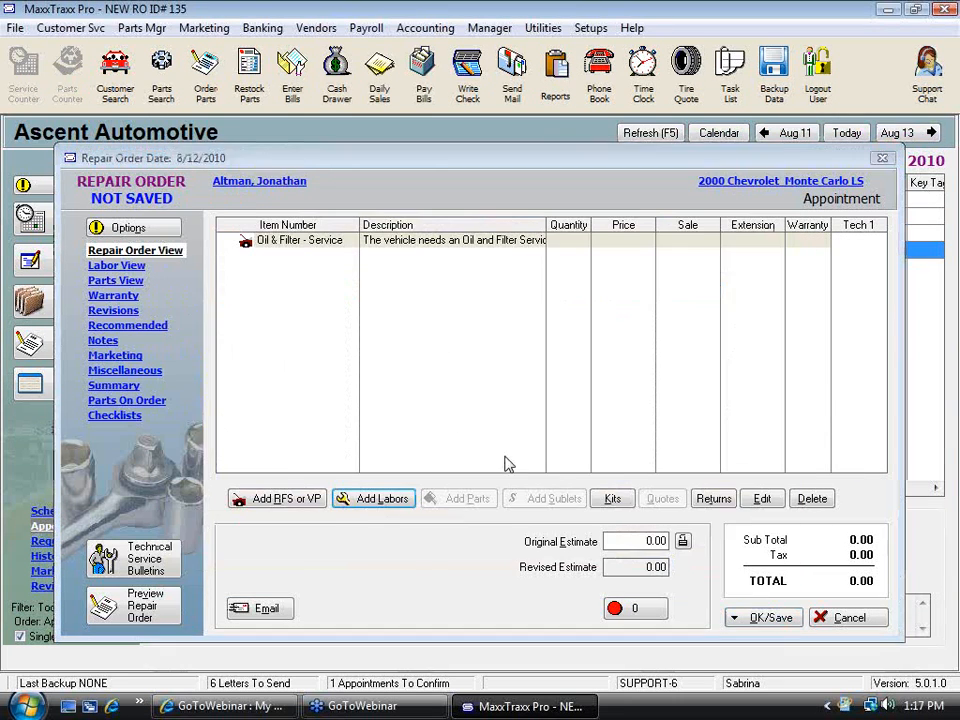
click(662, 661)
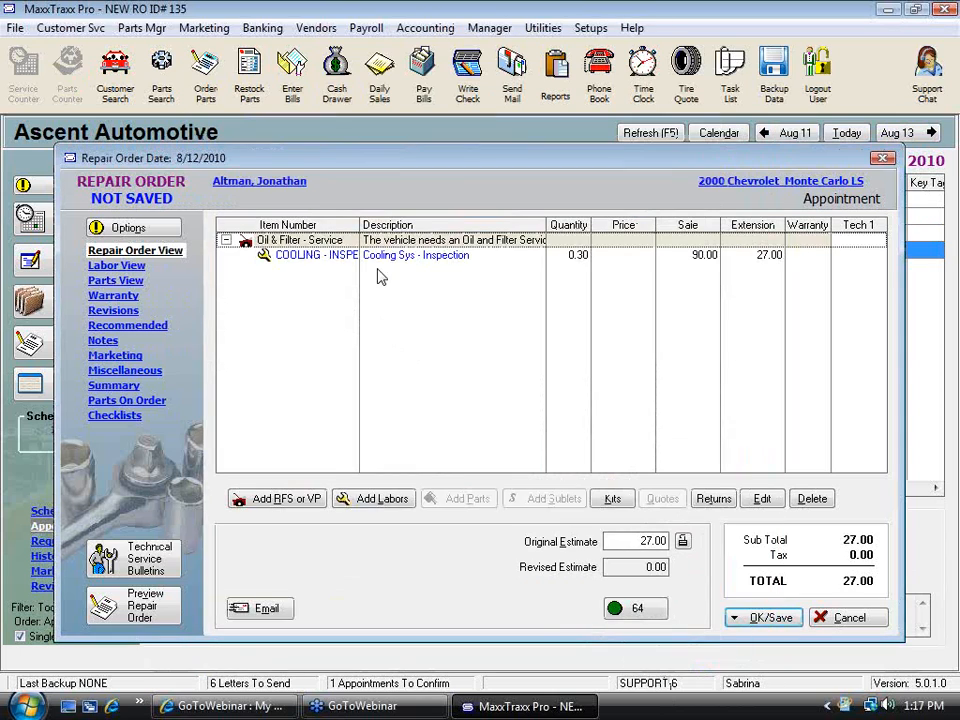
Add the Oil Filter Kit part, found by part number 11, to the Cooling Sys - Inspection labor line
click(462, 498)
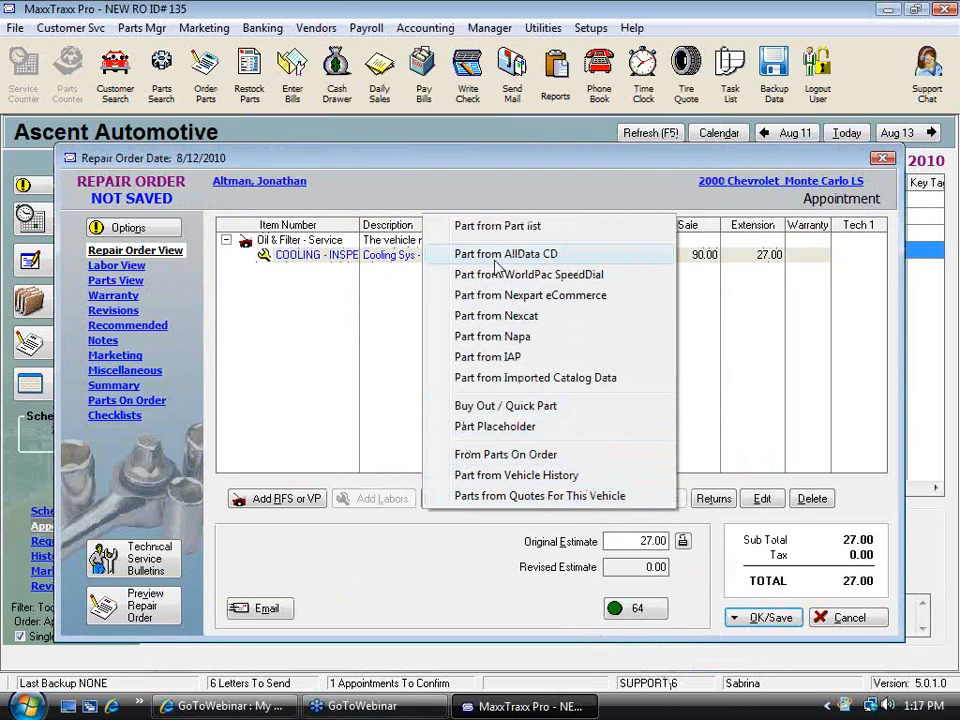
click(521, 234)
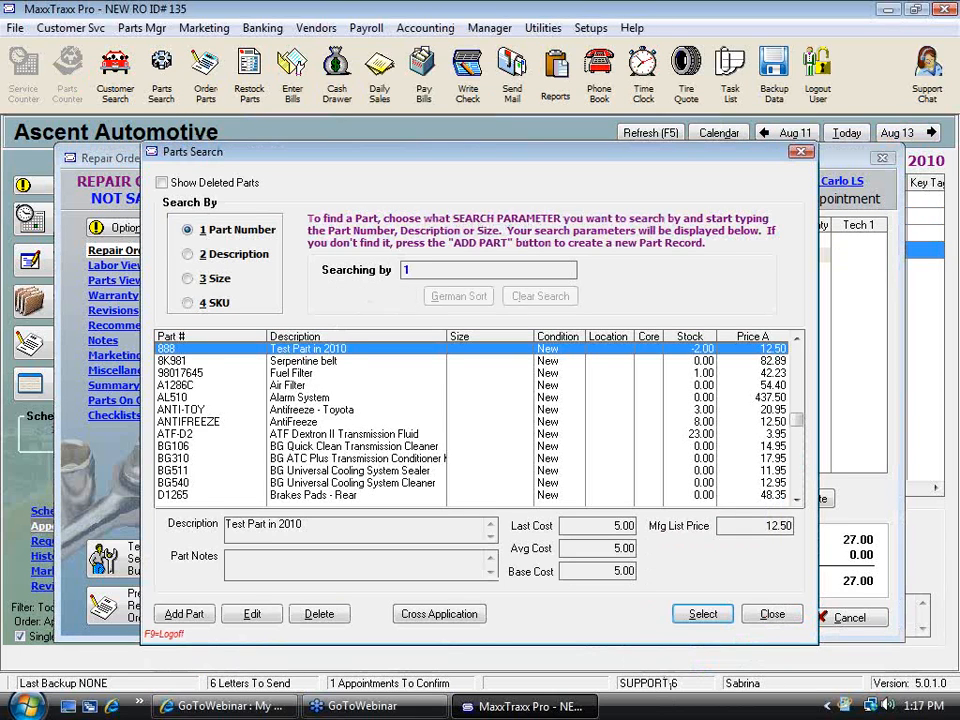
text(11)
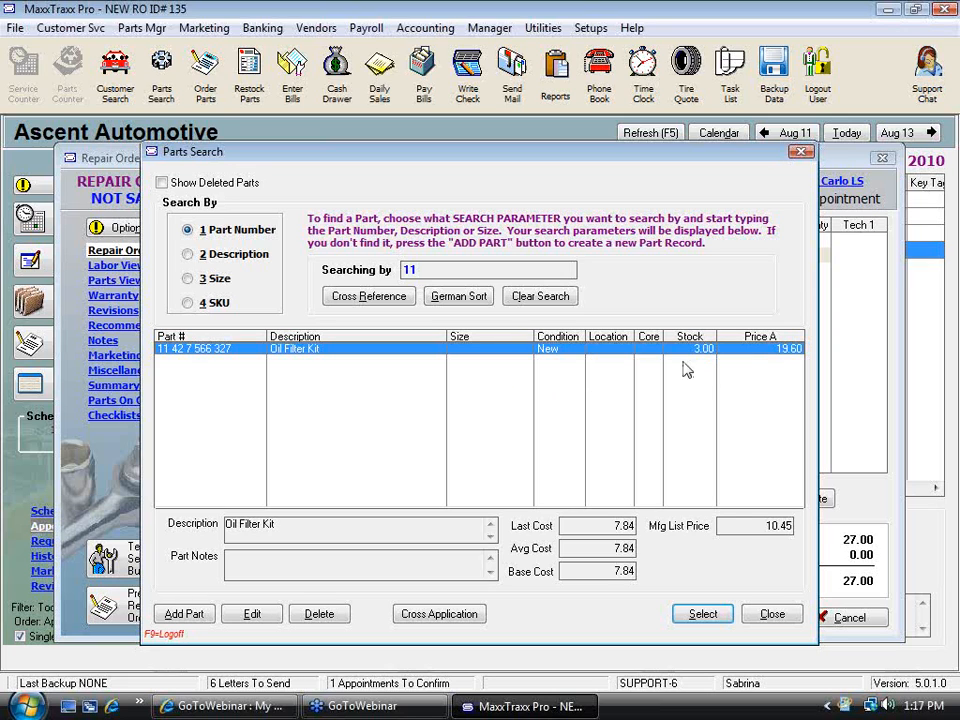
click(703, 614)
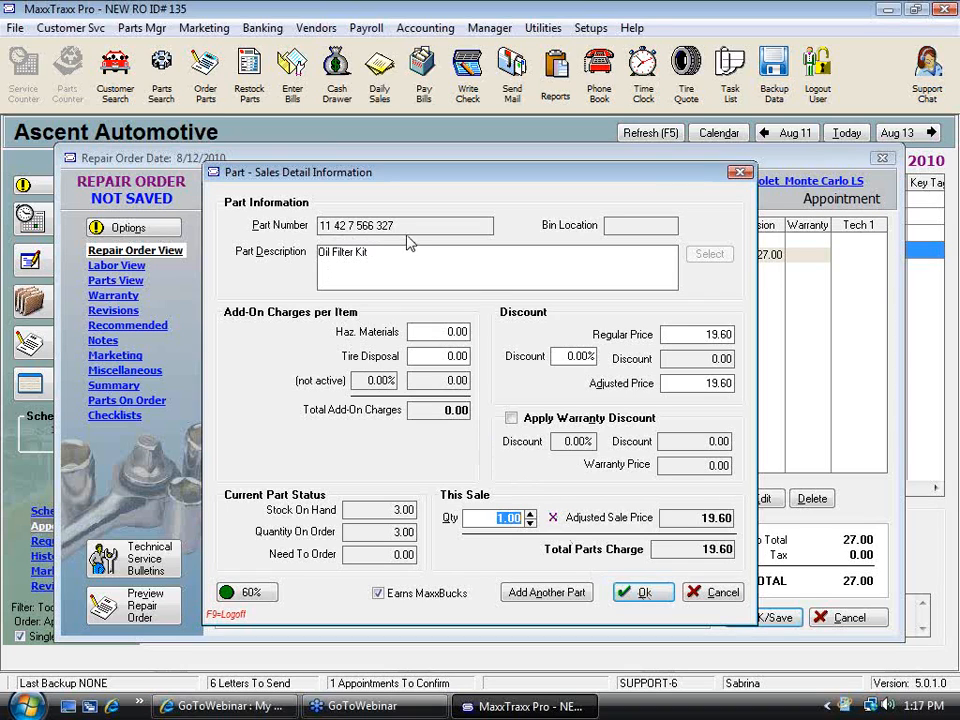
click(380, 532)
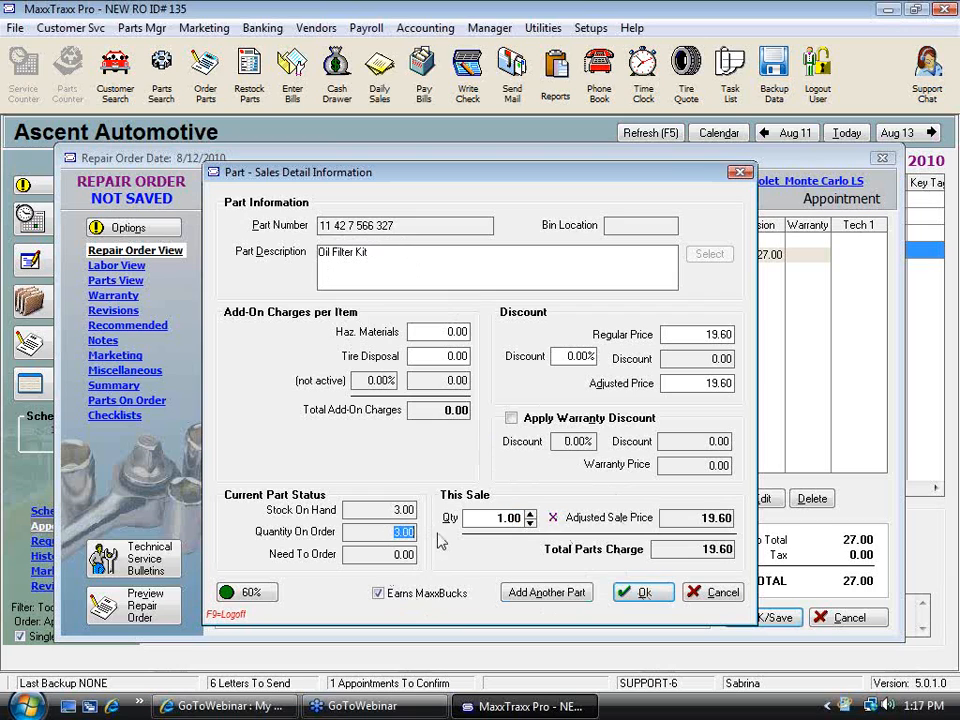
click(648, 594)
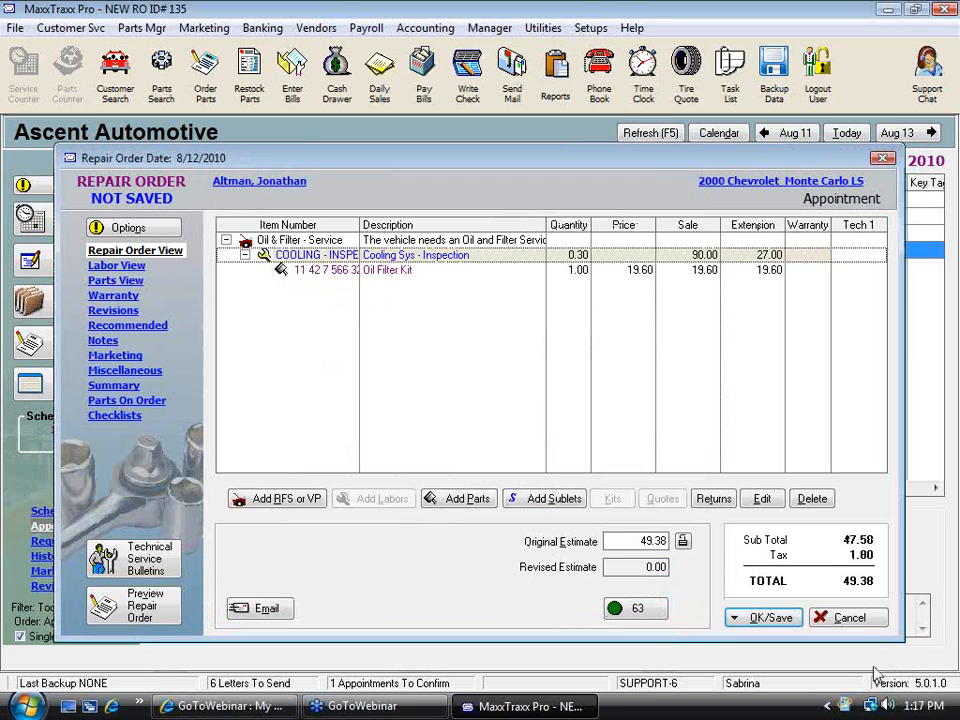
Close the new repair order without saving its changes
click(850, 618)
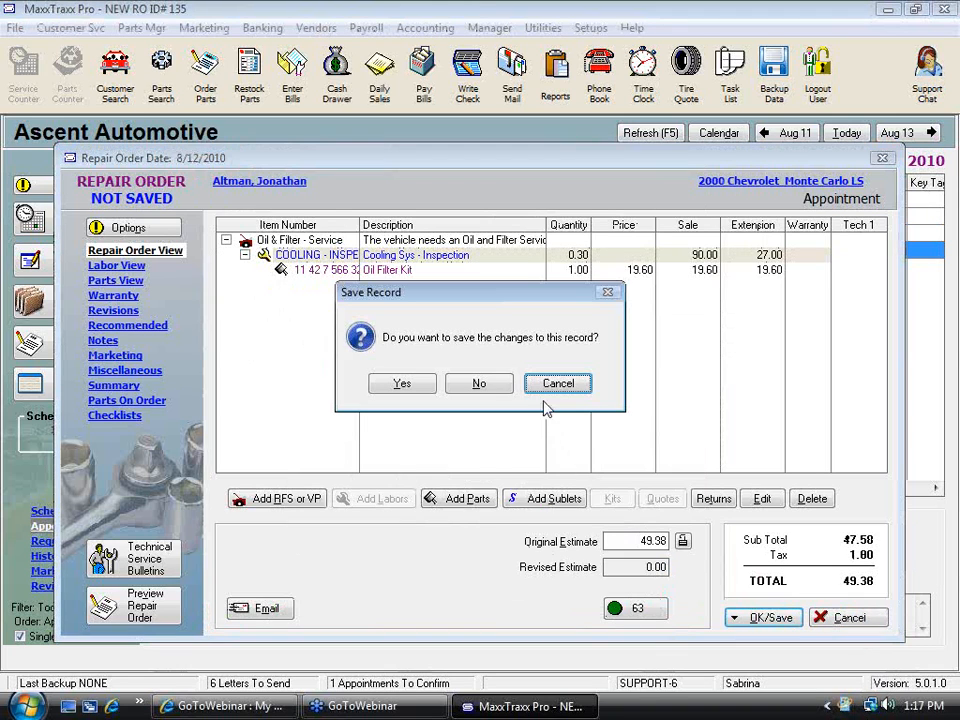
click(480, 385)
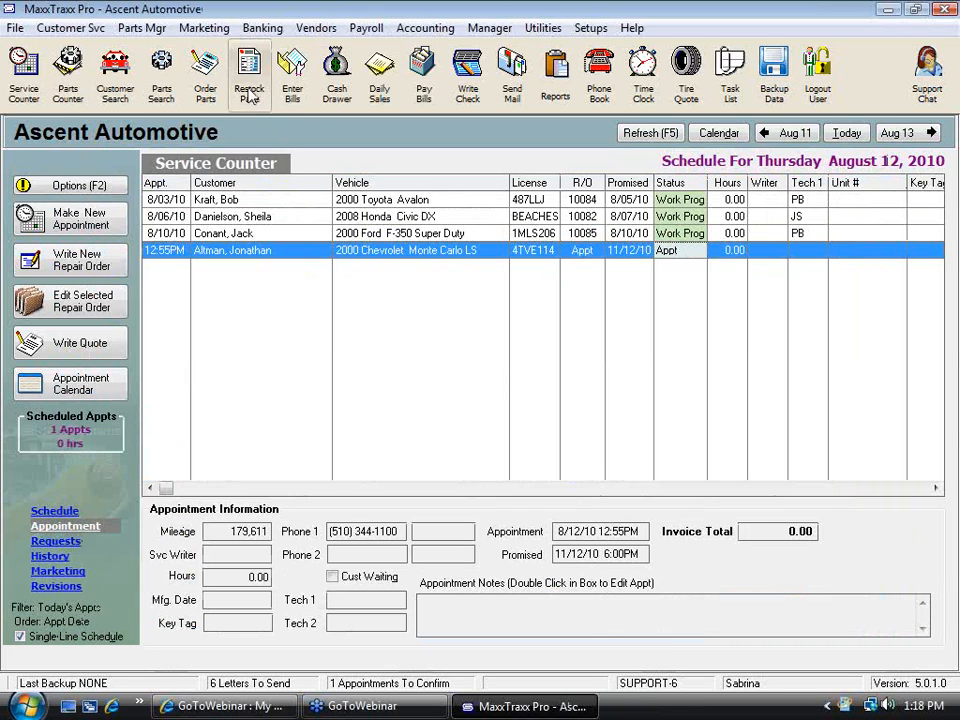
Open the open Factory Motor Parts vendor invoice from the vendor invoice list
click(204, 90)
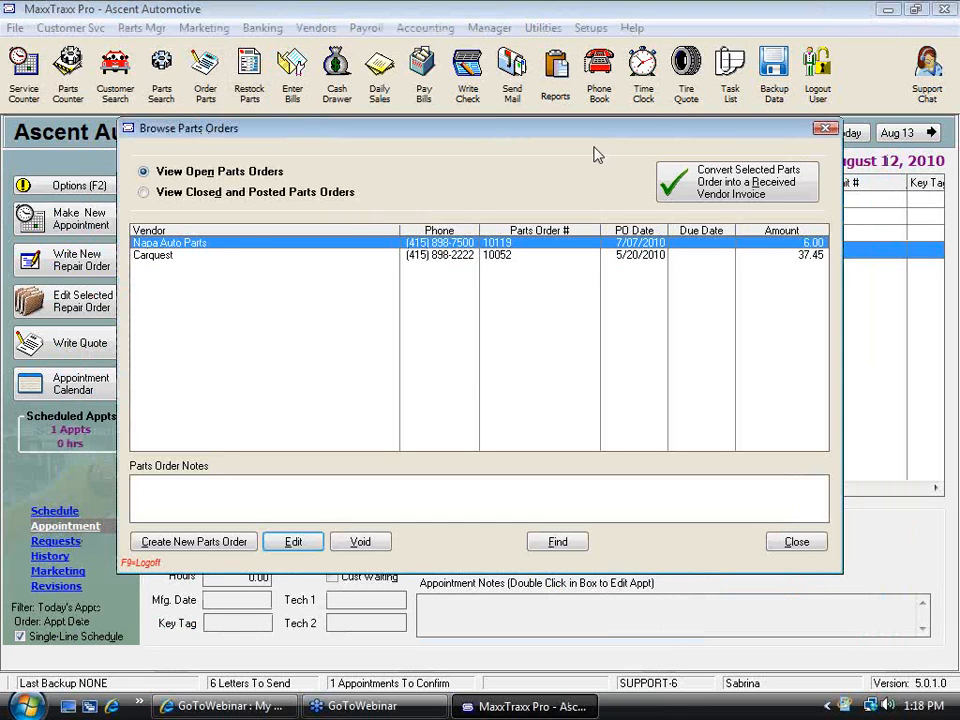
click(797, 541)
click(292, 75)
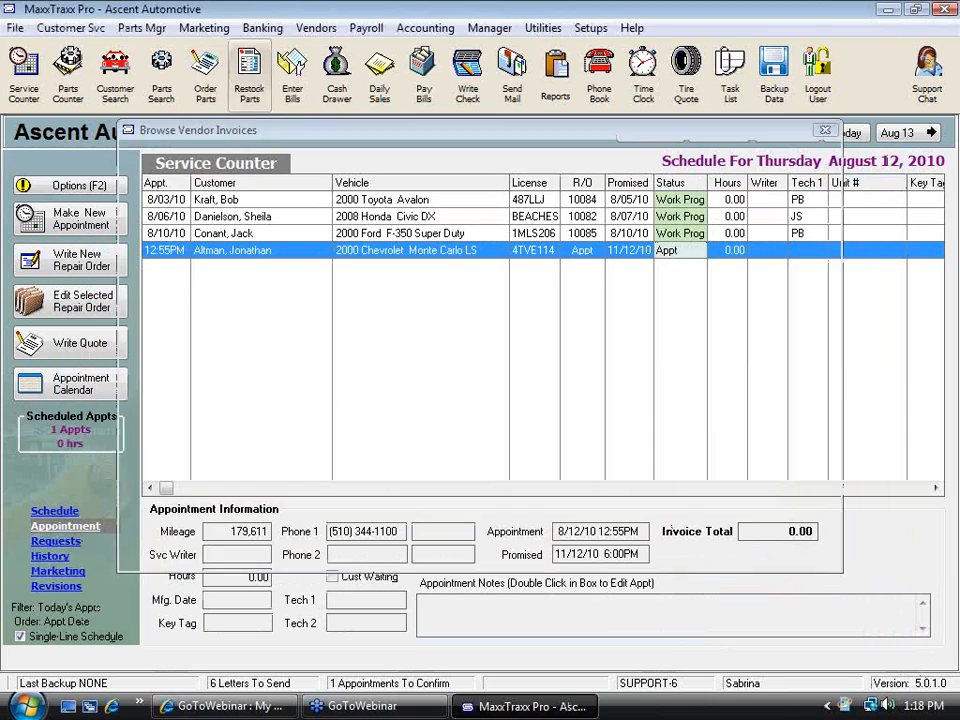
double_click(240, 245)
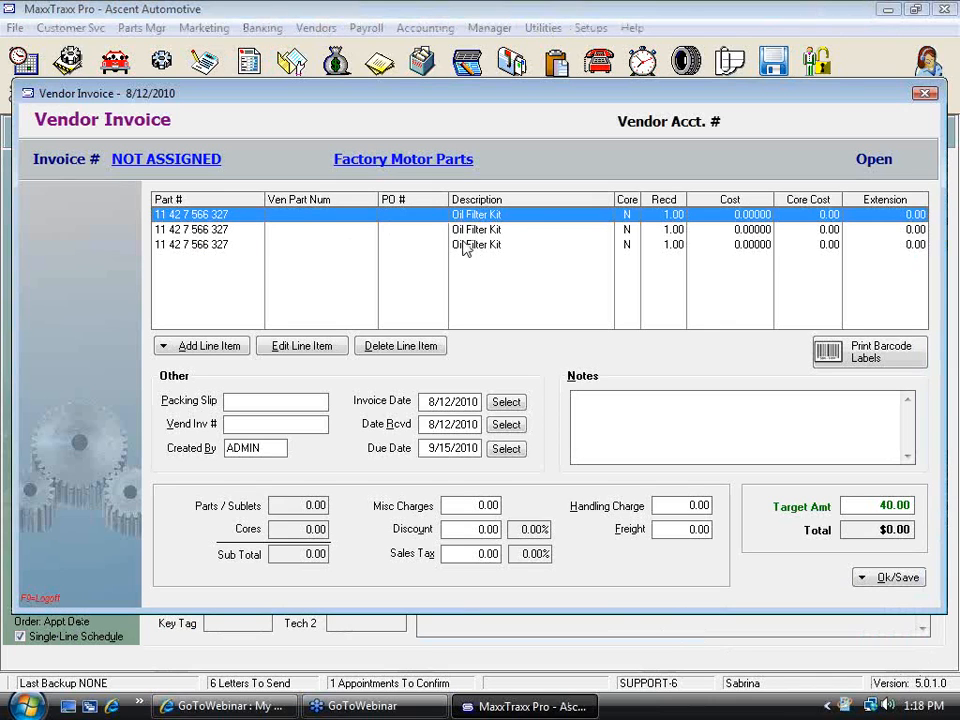
Reserve the third Oil Filter Kit invoice line for repair order 10085 instead, then recheck that line
double_click(476, 246)
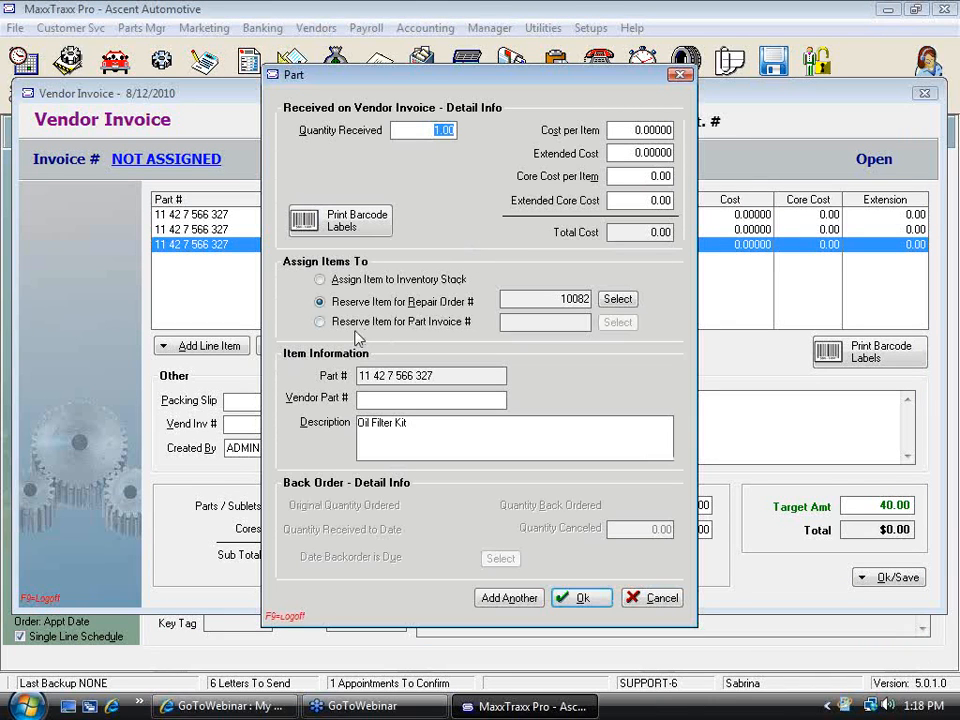
click(336, 284)
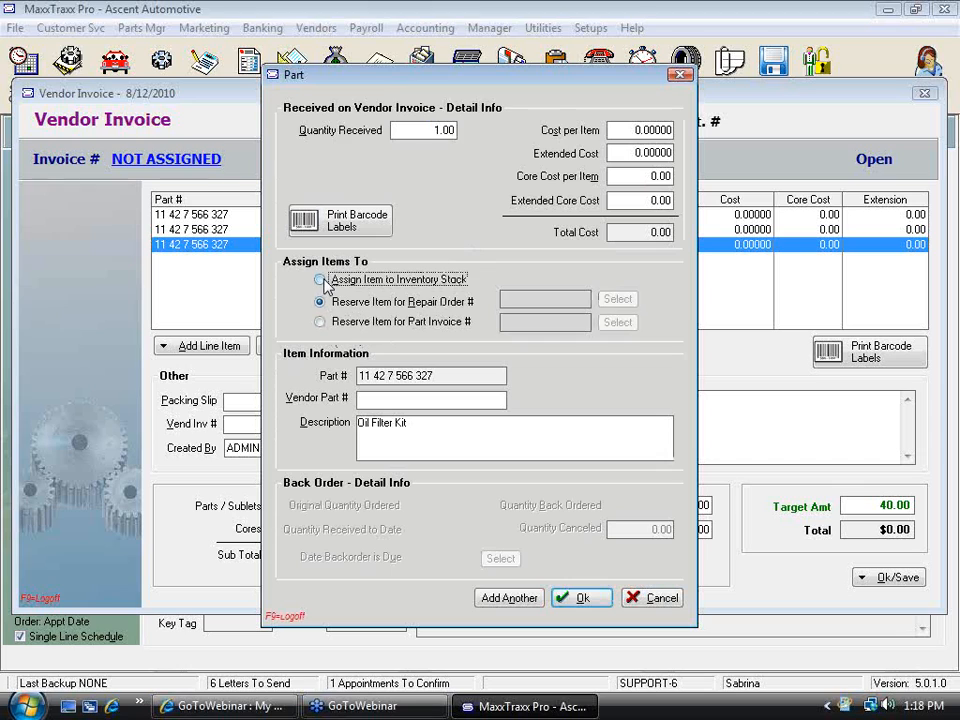
click(321, 302)
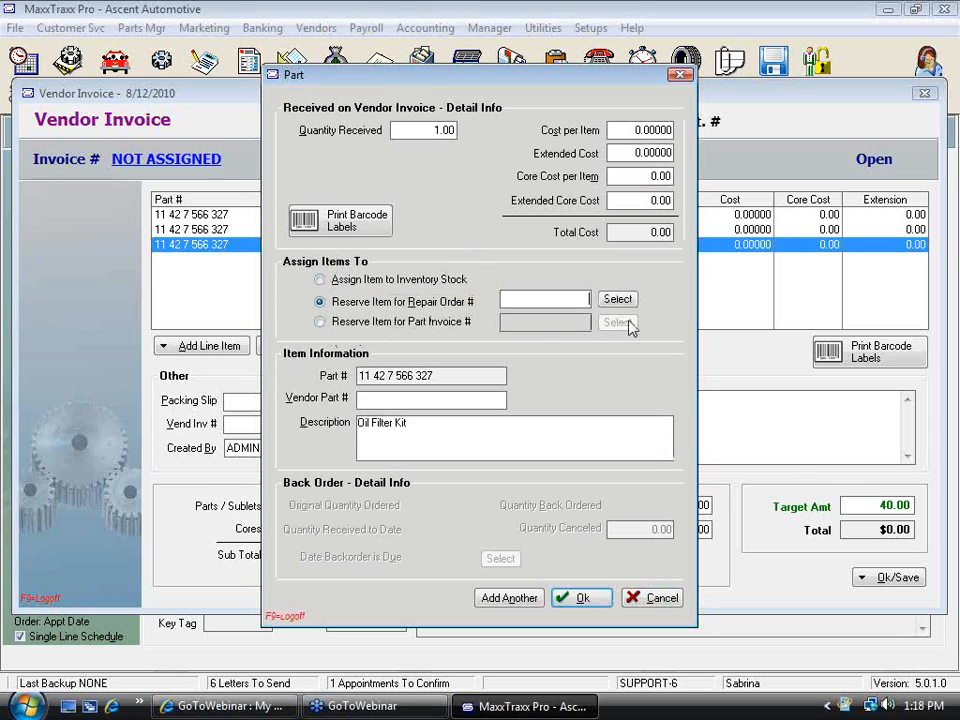
click(617, 299)
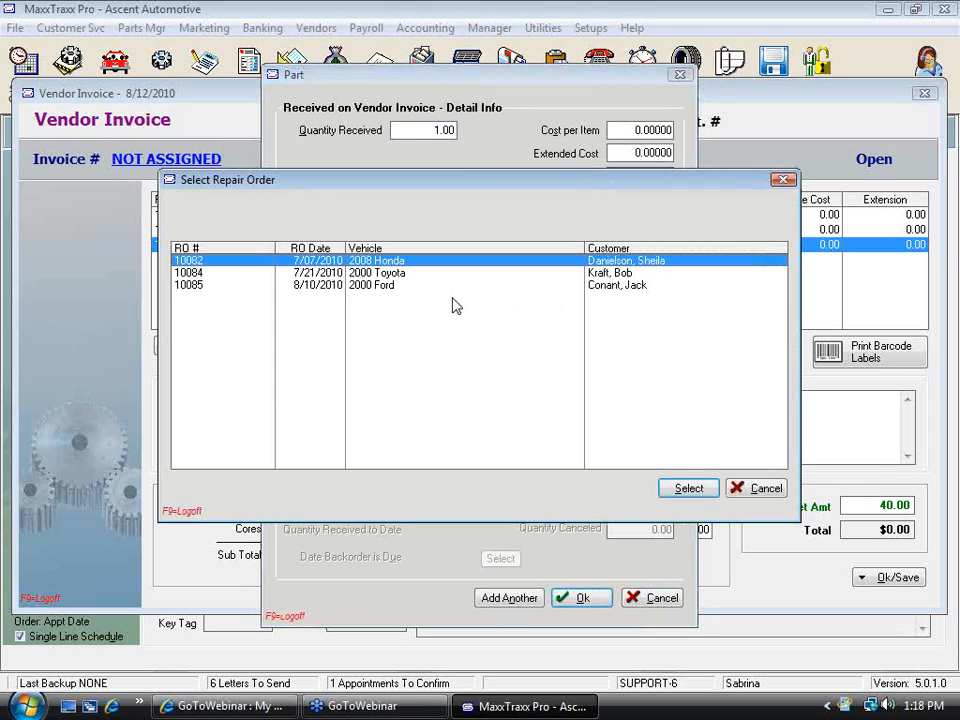
click(383, 286)
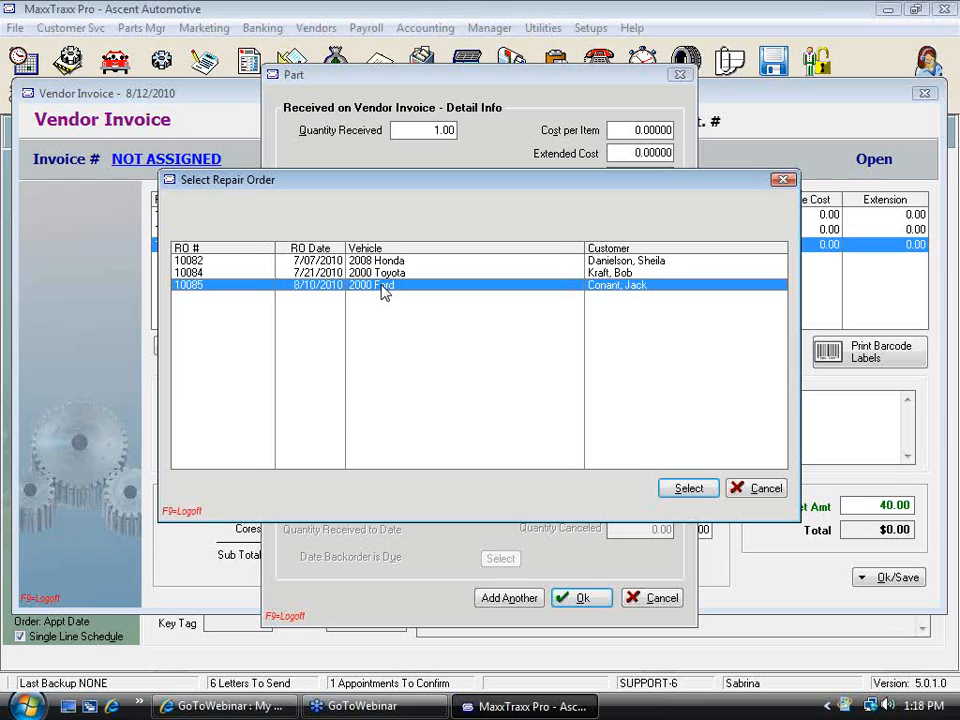
double_click(383, 286)
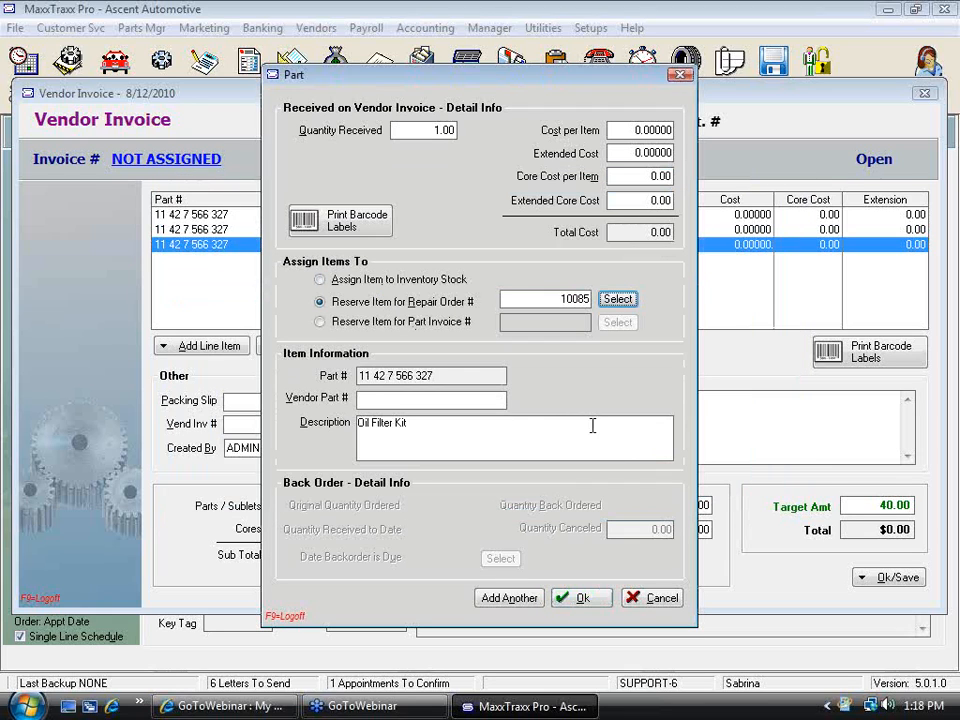
click(583, 598)
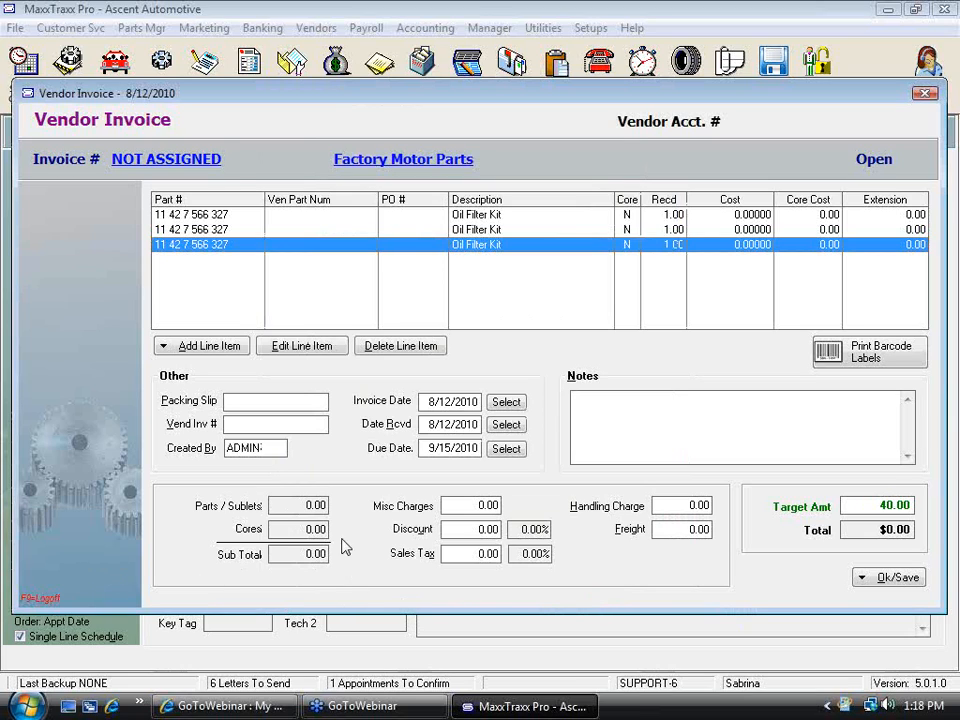
double_click(240, 252)
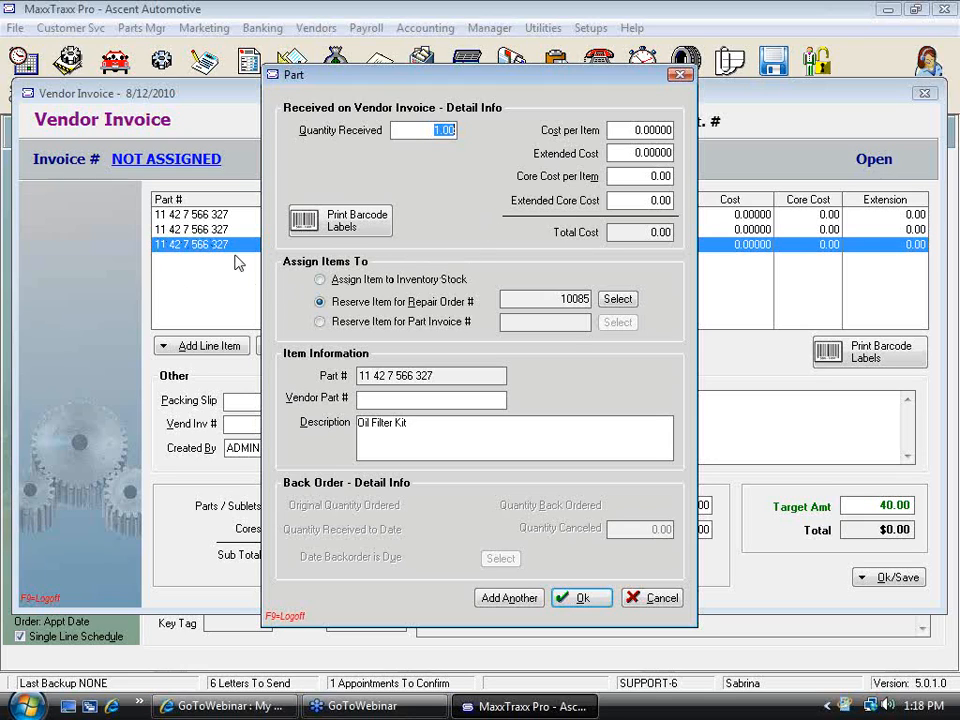
click(662, 601)
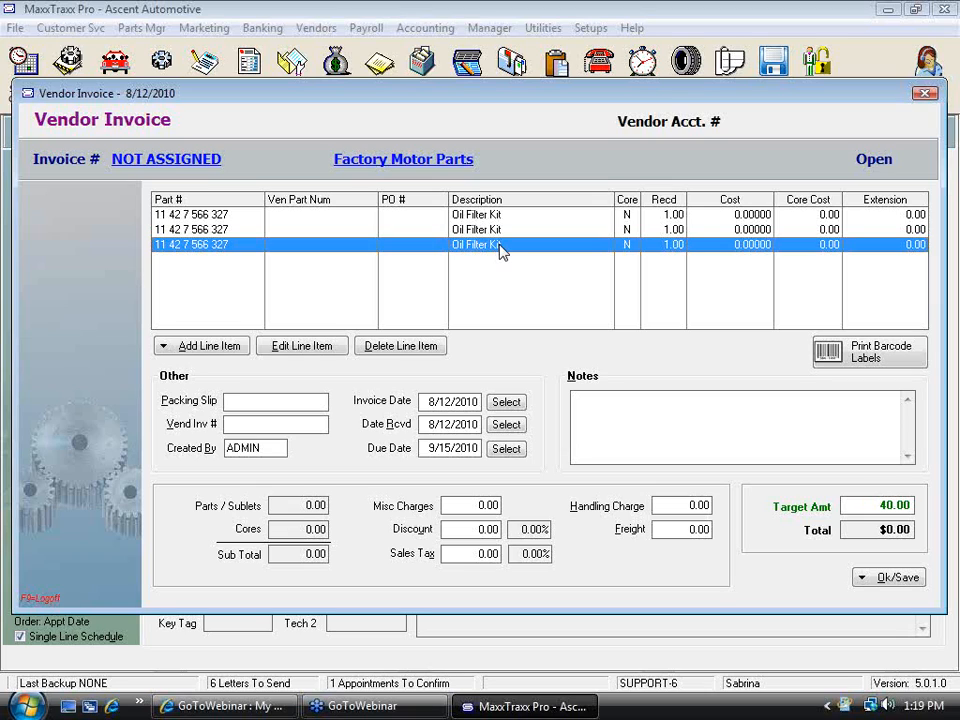
Try to post the vendor invoice and update inventory, going back to the invoice at the warning
click(896, 580)
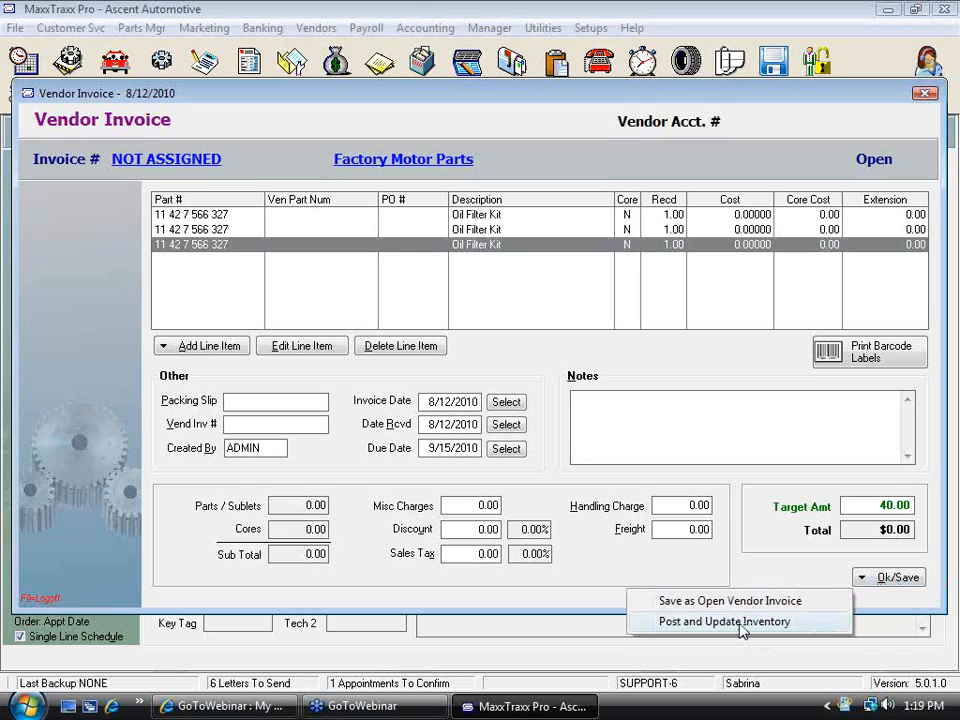
click(677, 628)
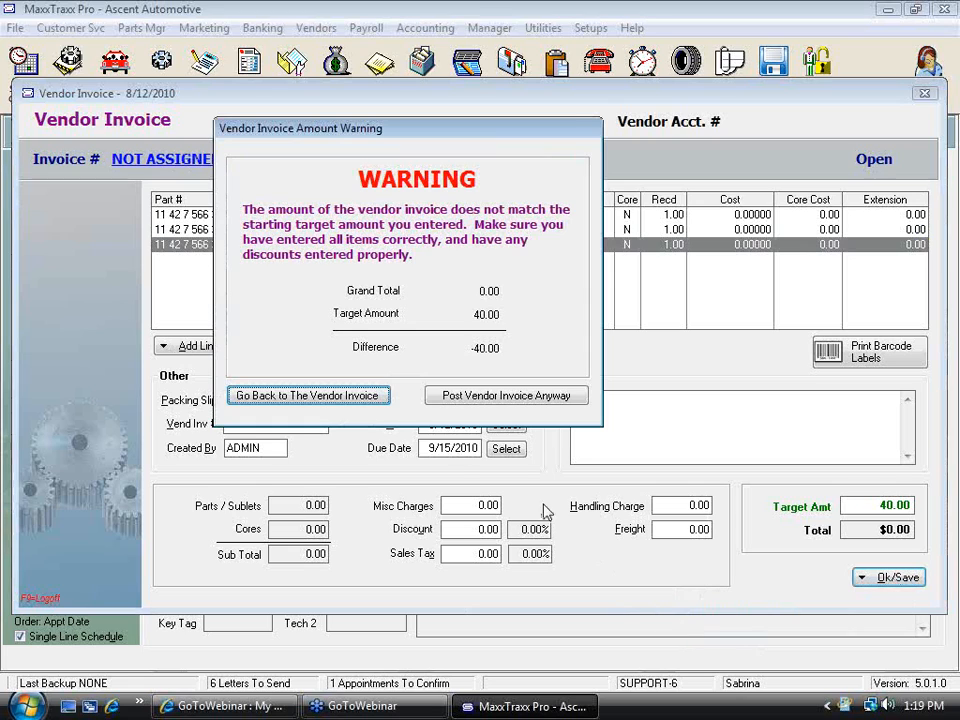
click(352, 397)
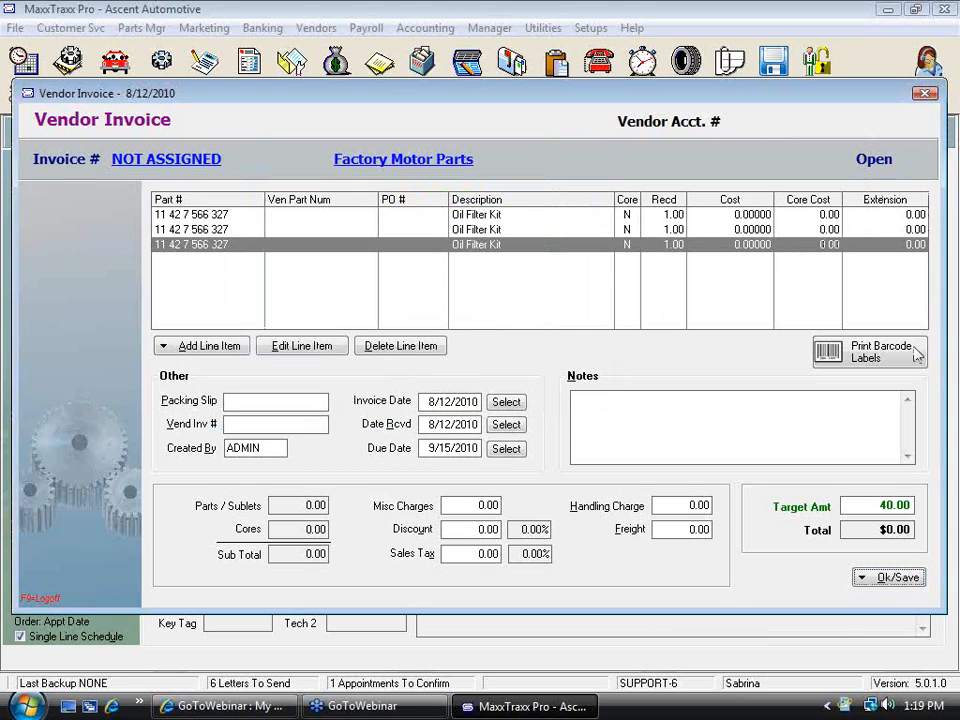
Save the vendor invoice as an open vendor invoice and close the vendor invoice list
click(898, 577)
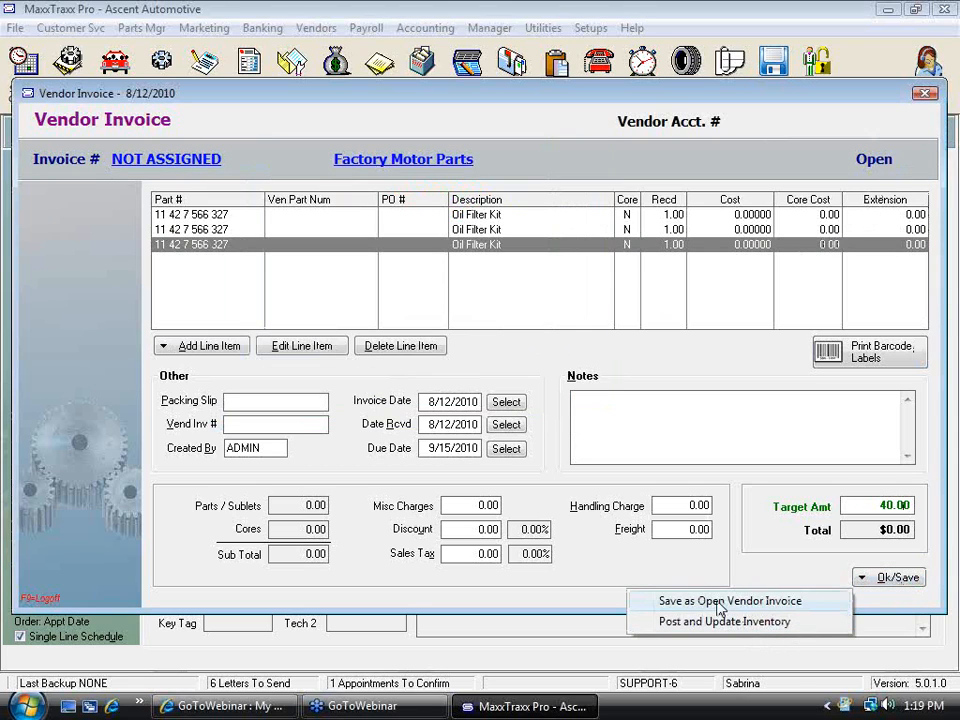
click(731, 601)
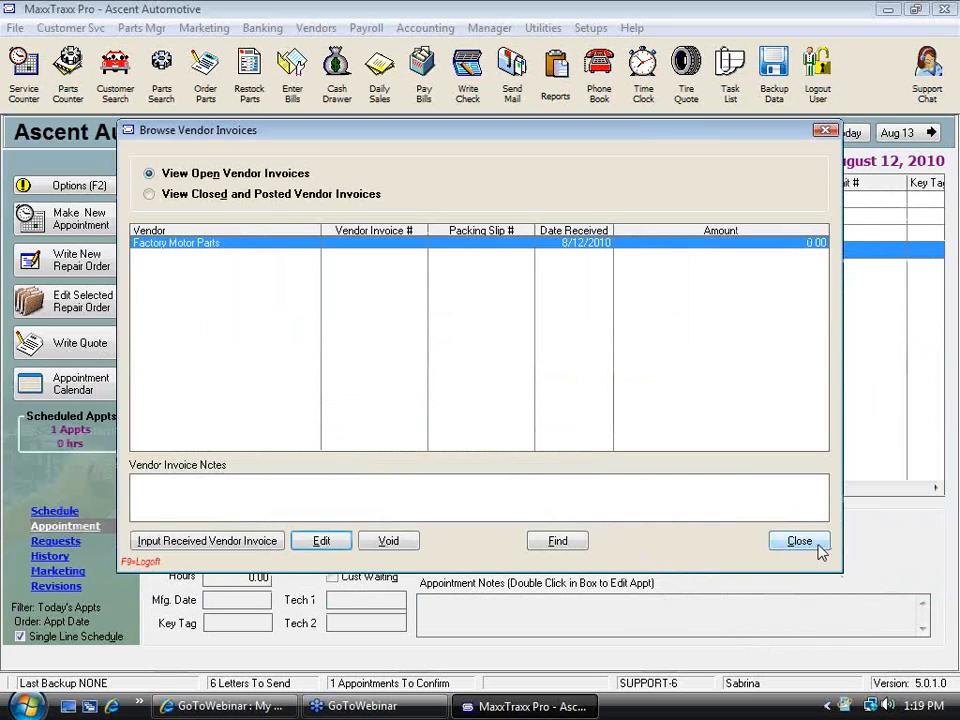
click(795, 539)
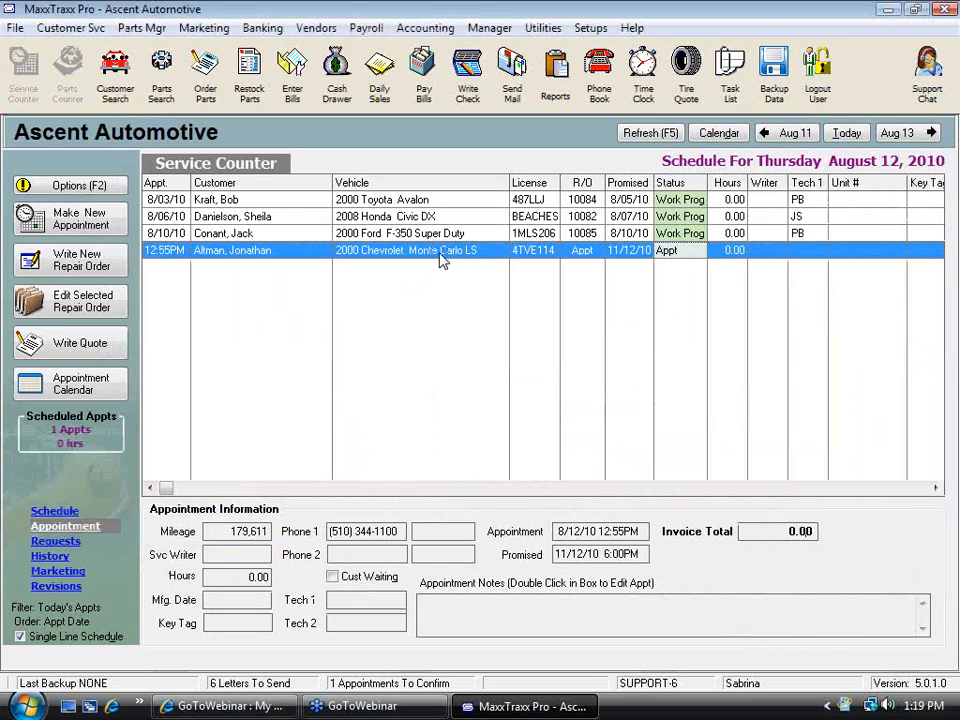
double_click(443, 262)
click(632, 462)
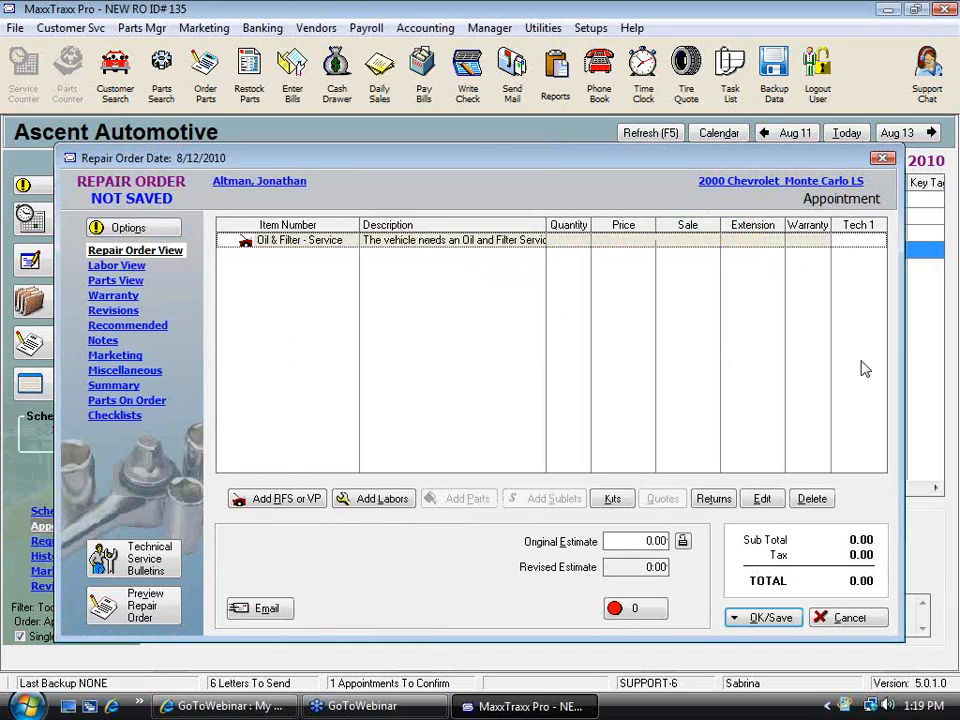
click(849, 614)
click(492, 380)
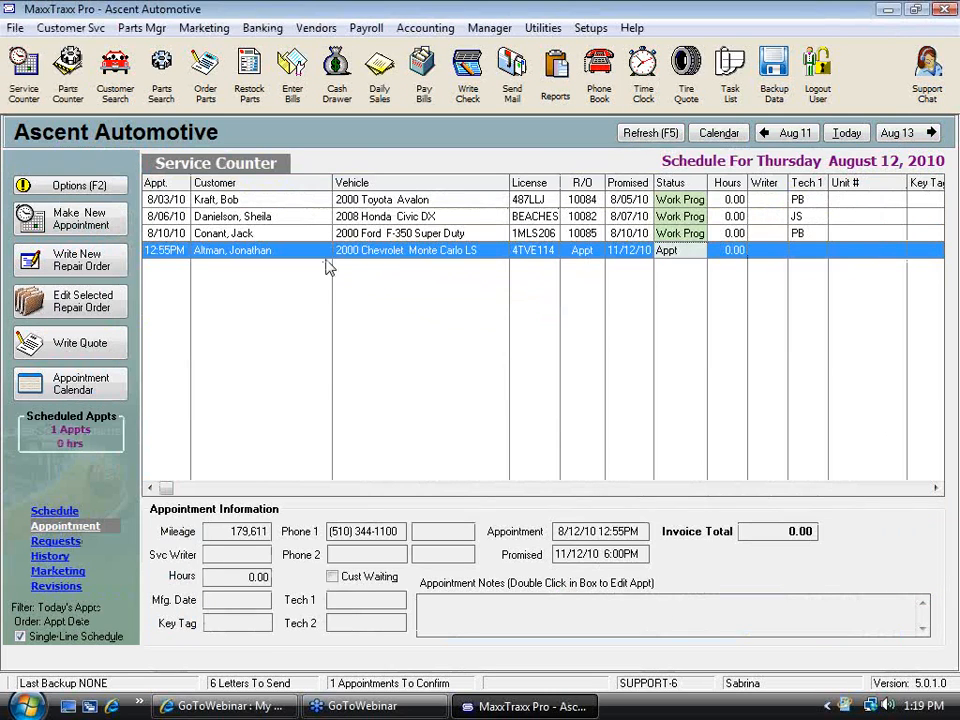
Open repair order 10085 for the 2000 Ford F-350 and review its parts on order
double_click(365, 235)
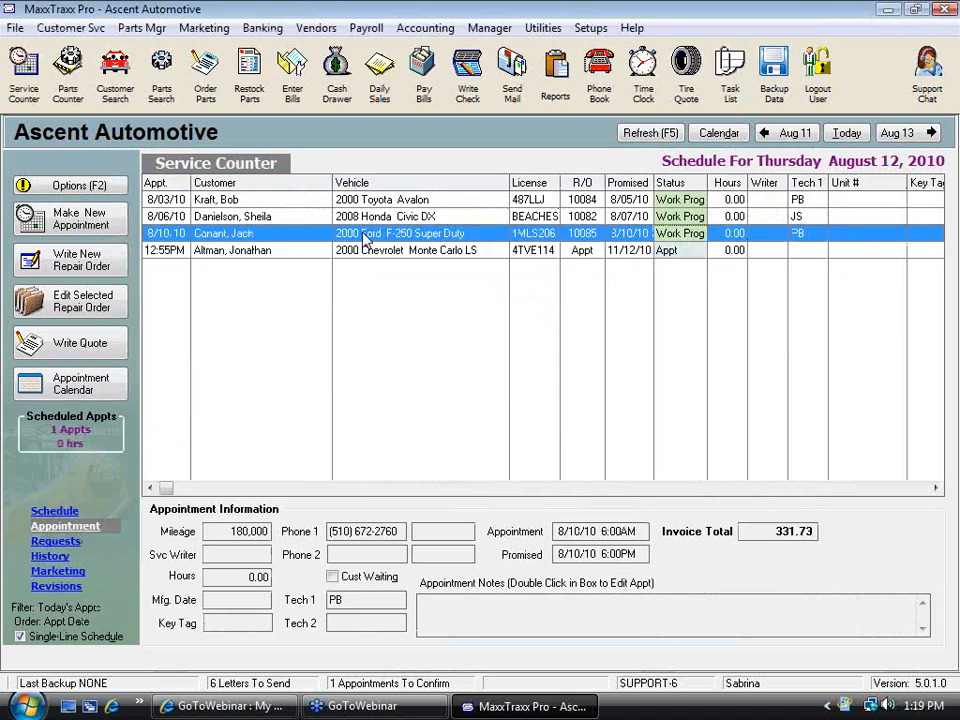
click(755, 571)
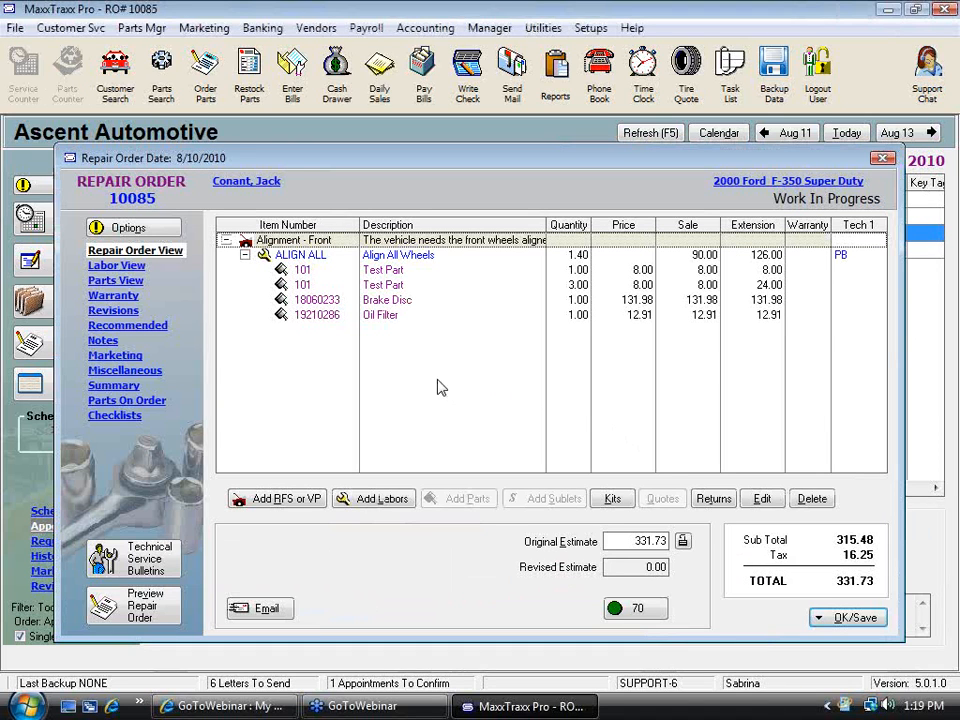
click(125, 402)
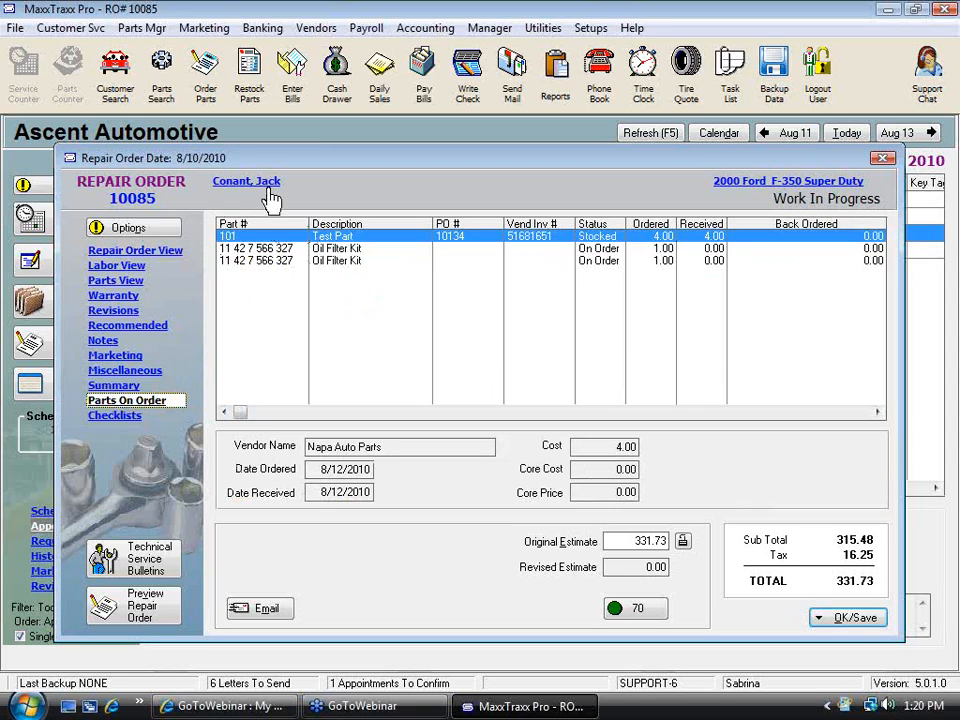
click(172, 251)
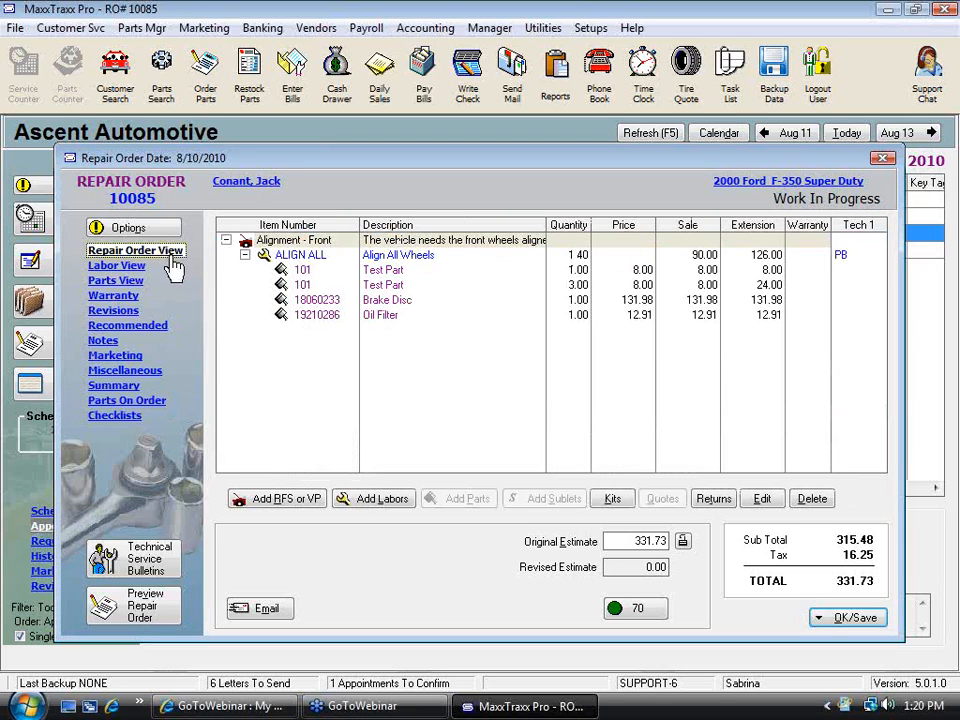
Save repair order 10085 without changing its status
click(856, 620)
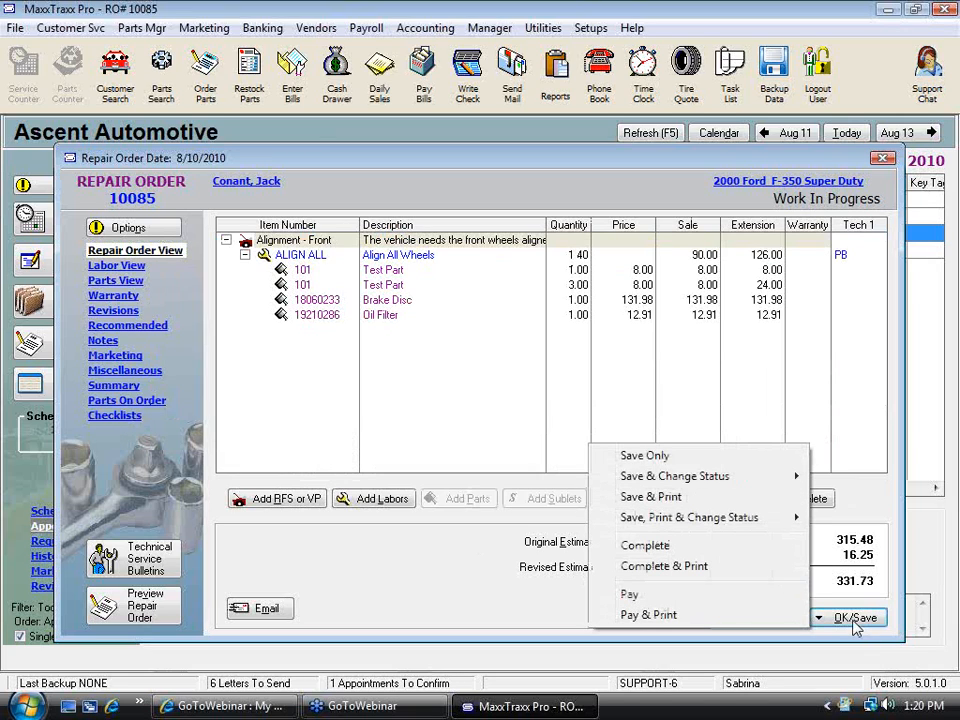
click(688, 458)
click(744, 574)
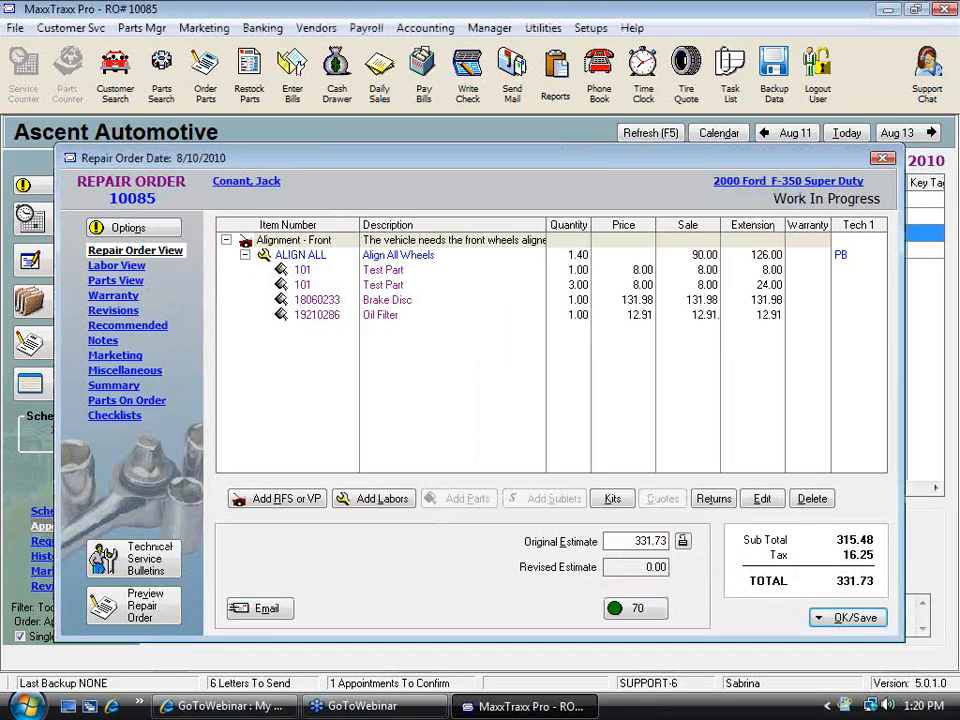
Search parts by part number 11 and open the Oil Filter Kit part record's stock details
click(161, 70)
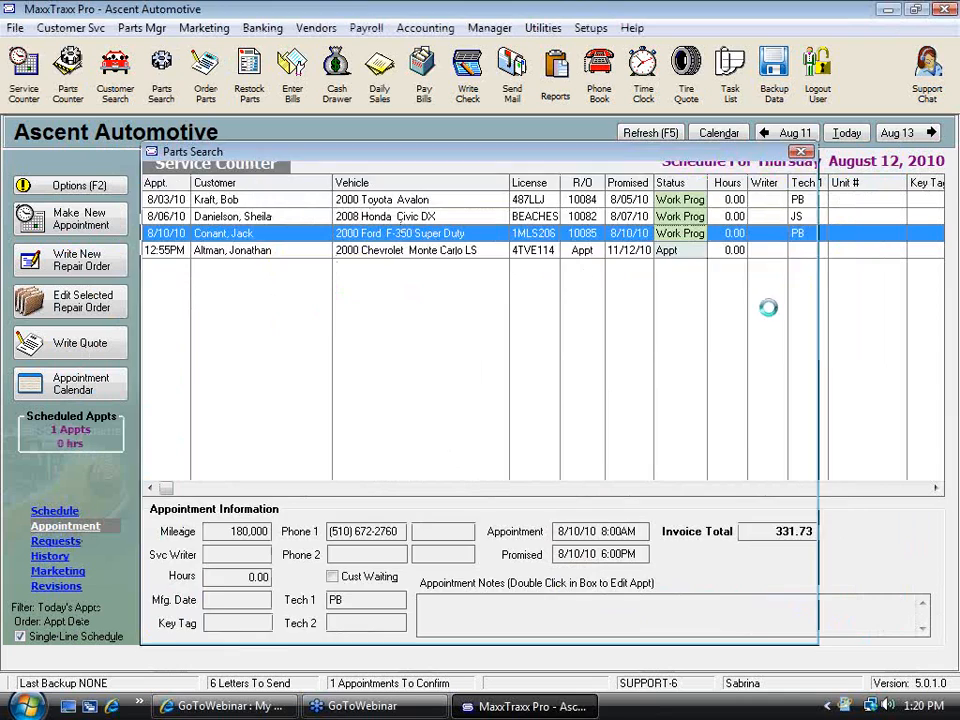
text(11)
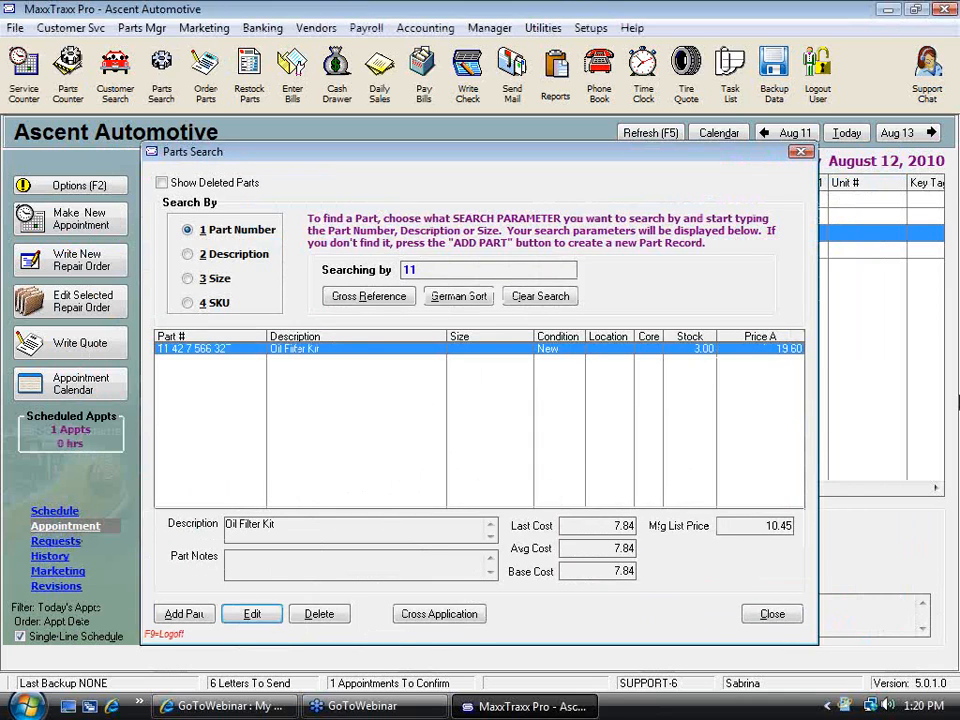
double_click(388, 360)
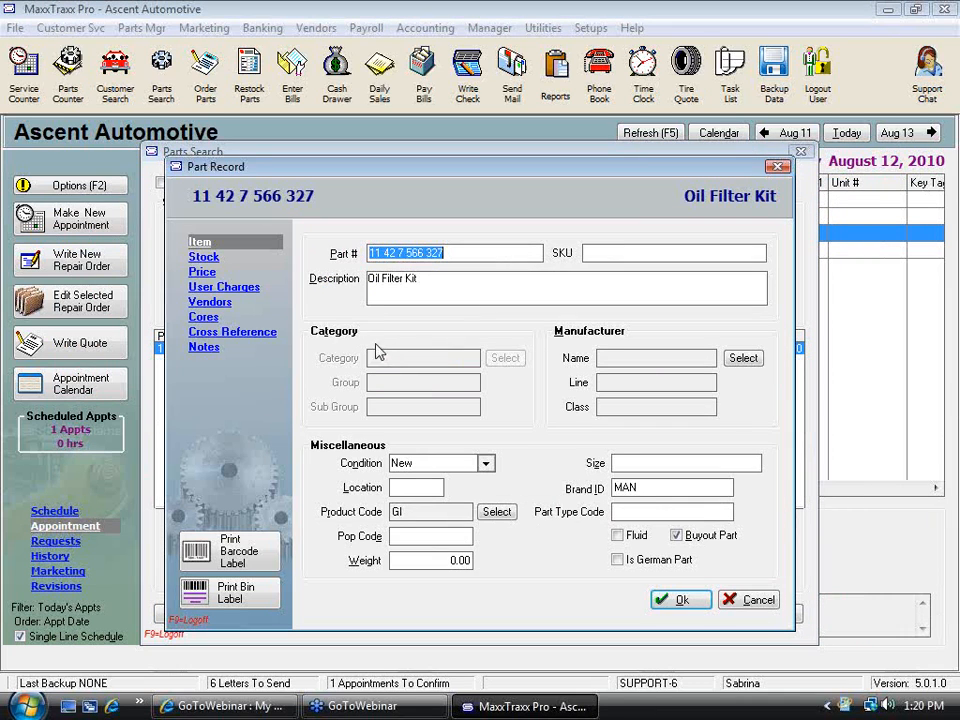
click(203, 258)
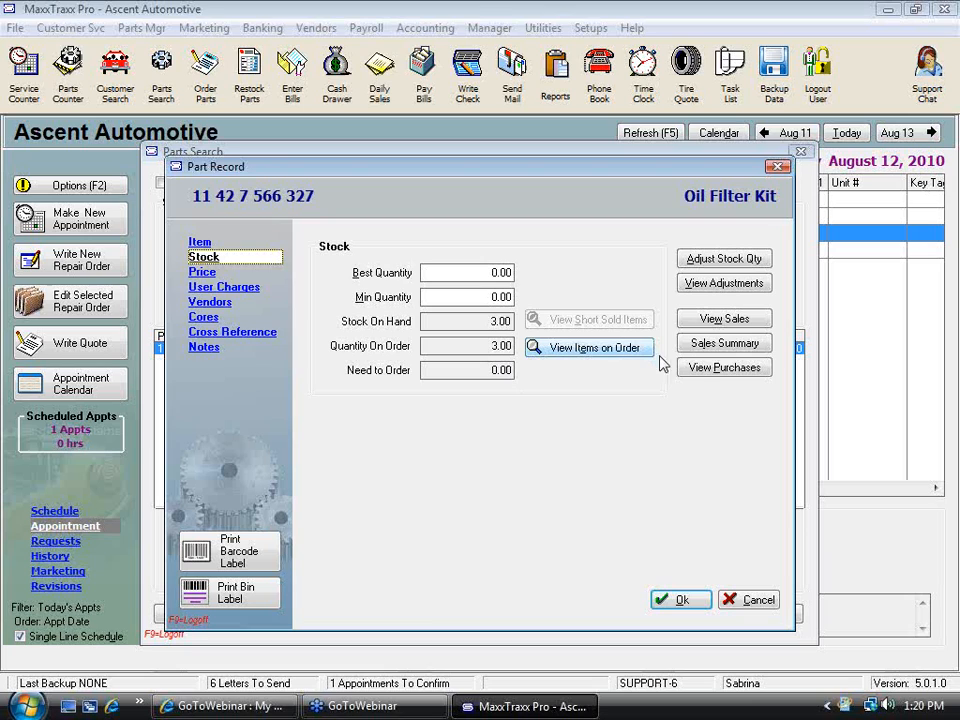
Review the Oil Filter Kit's sales, purchase and stock adjustment history
click(729, 320)
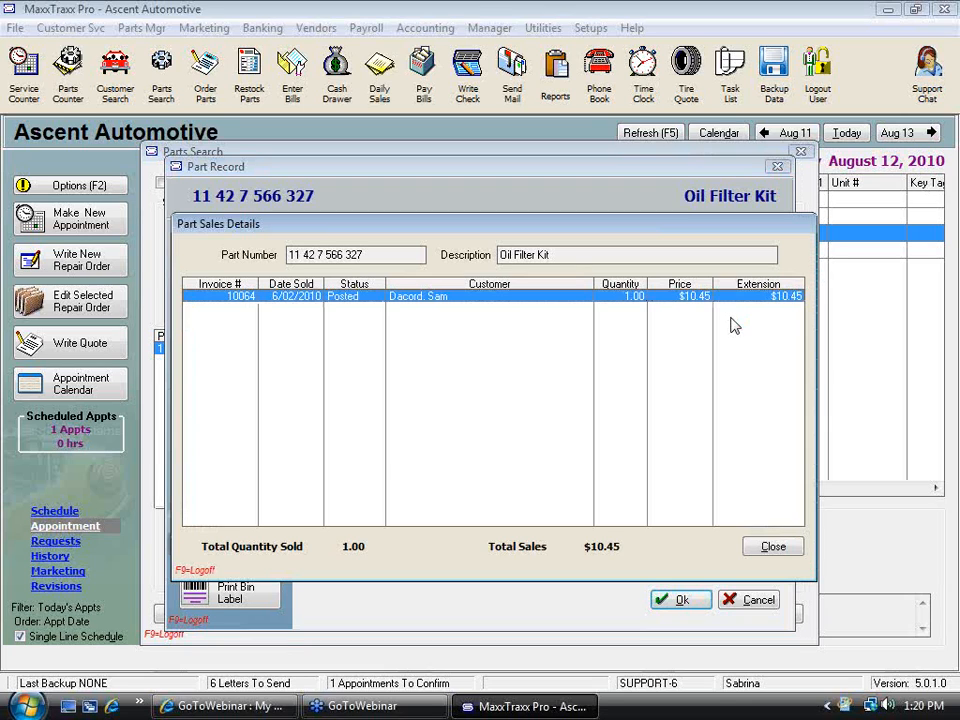
click(785, 550)
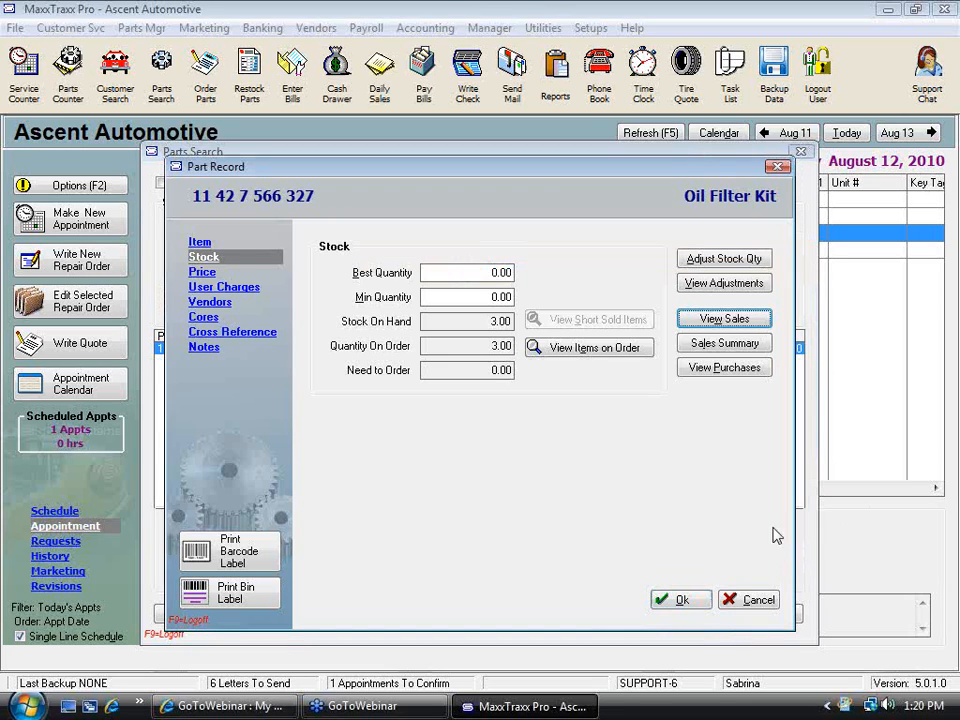
click(729, 370)
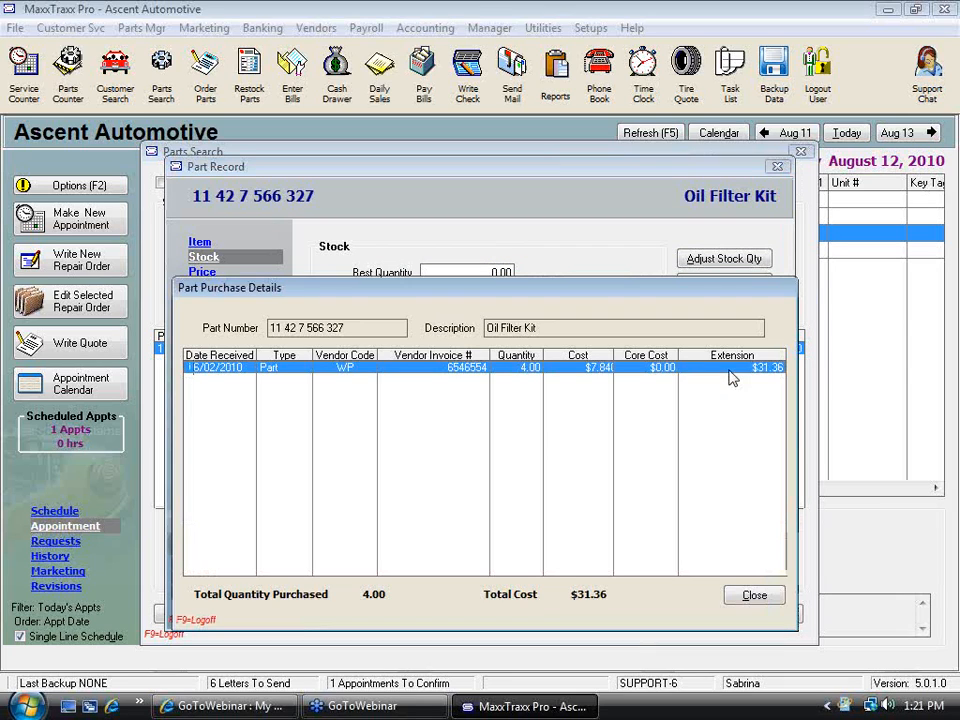
click(754, 595)
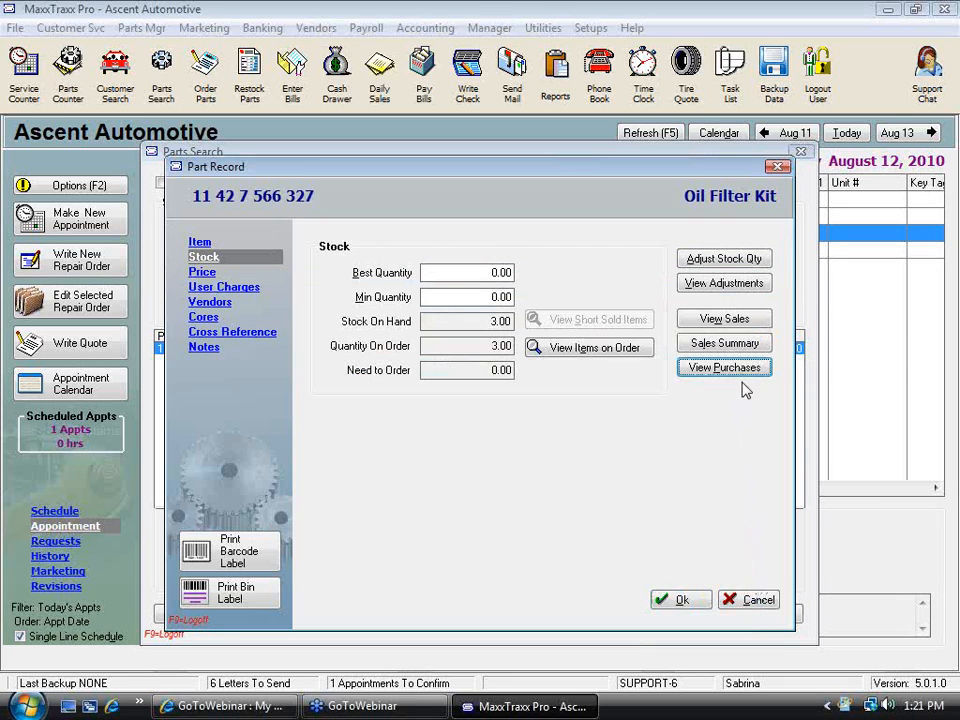
click(721, 285)
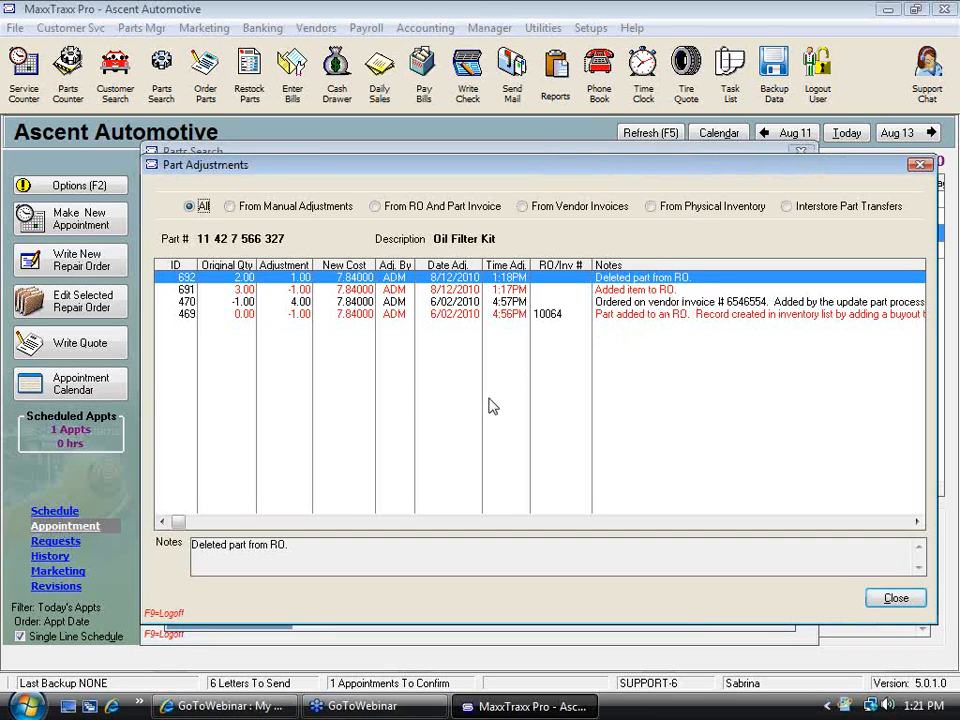
click(236, 291)
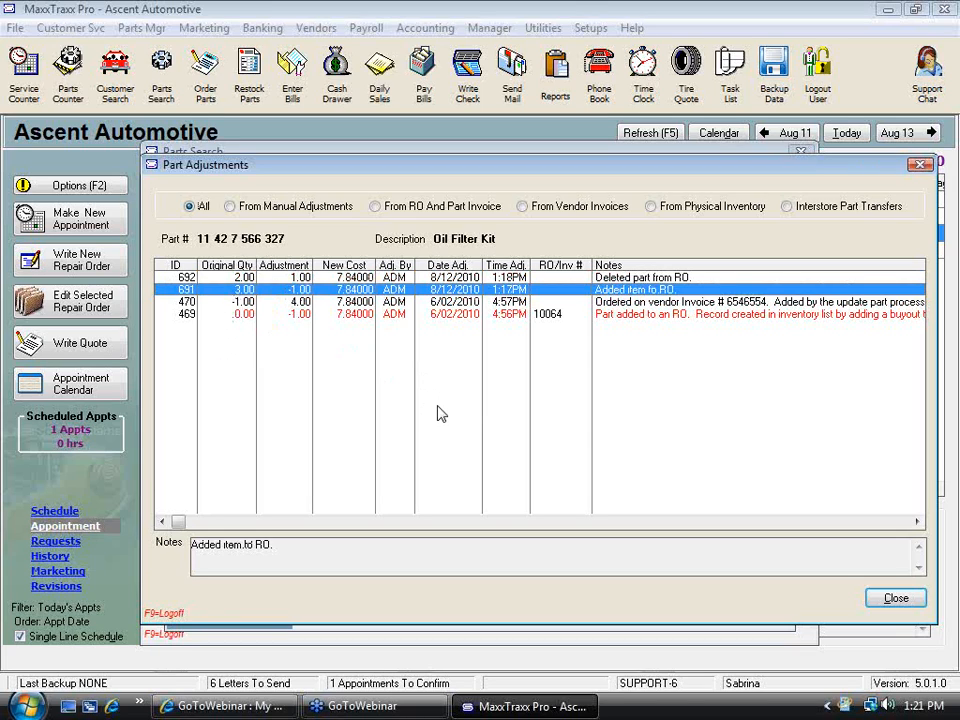
click(904, 606)
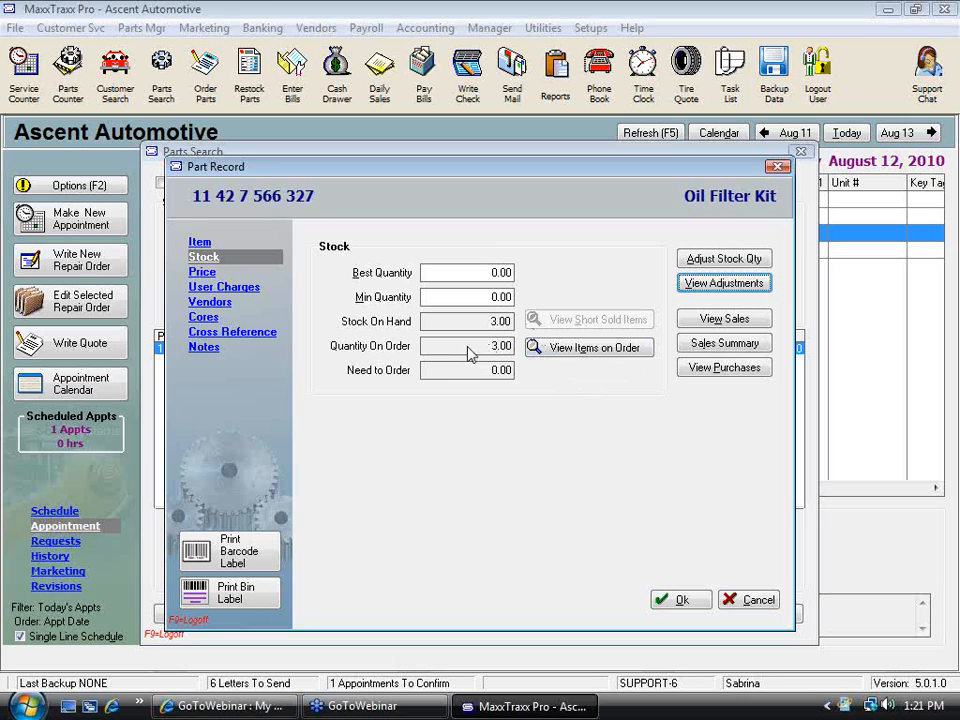
View the Oil Filter Kit's items-on-order report, then close the part record and parts search
click(589, 350)
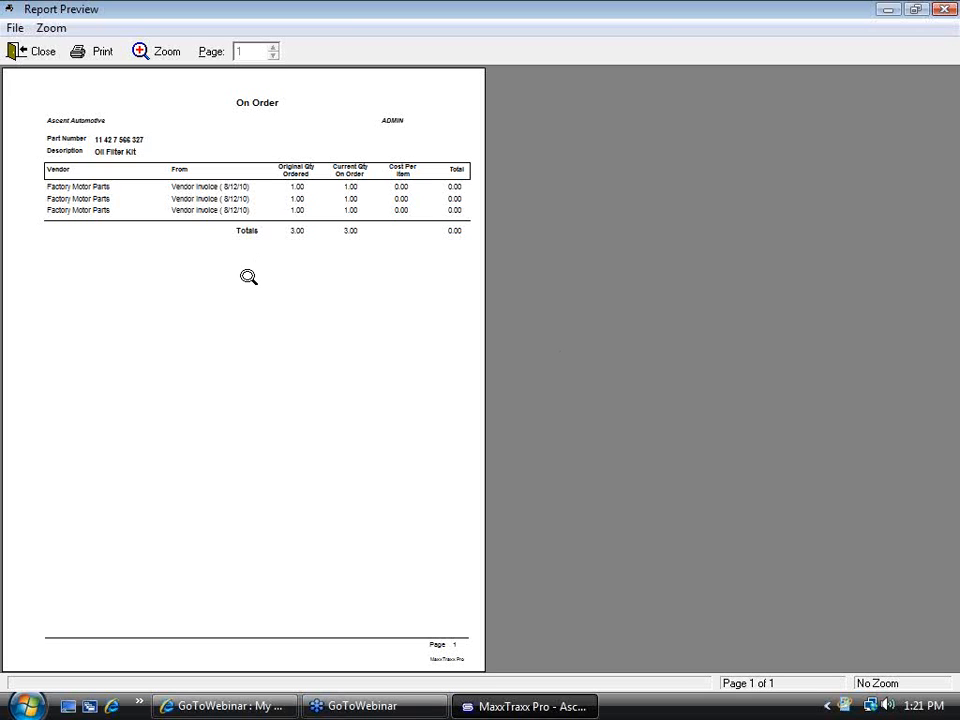
click(34, 52)
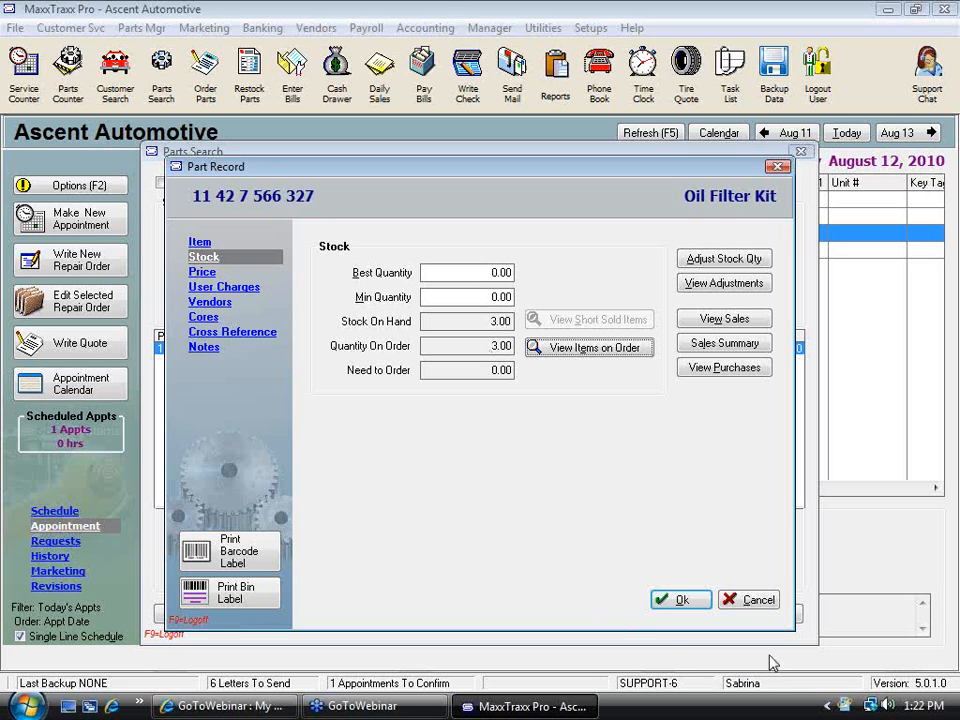
click(750, 601)
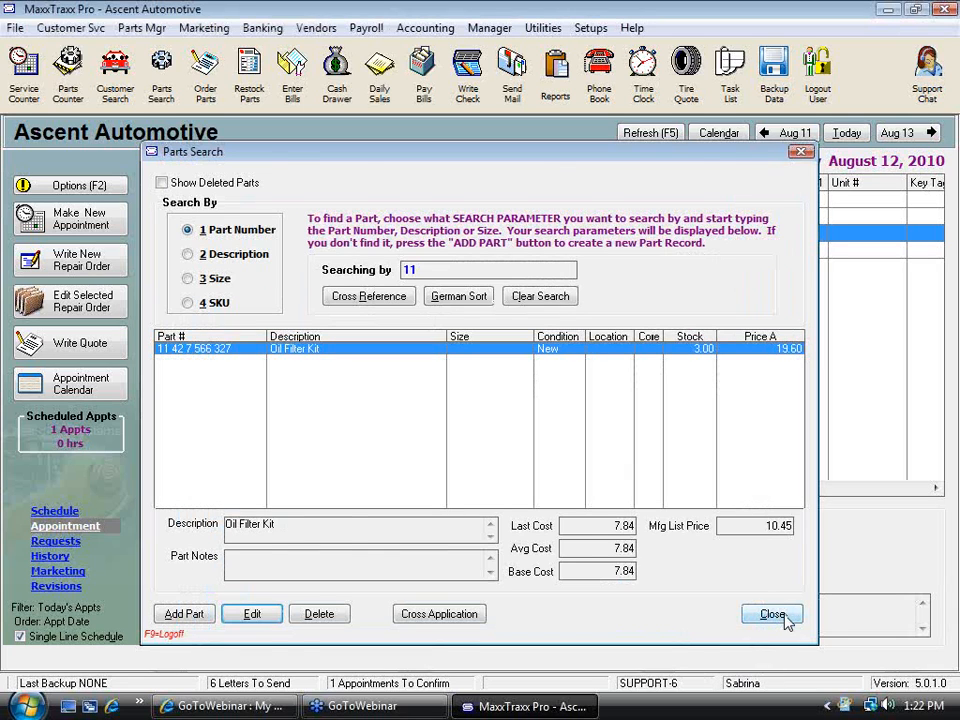
click(772, 614)
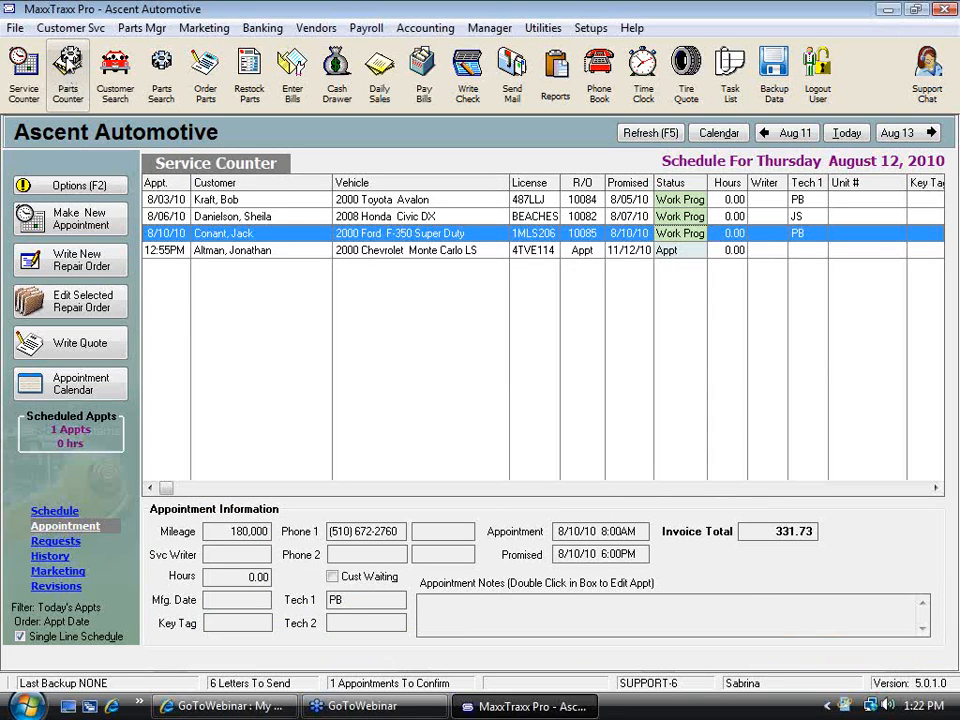
click(58, 60)
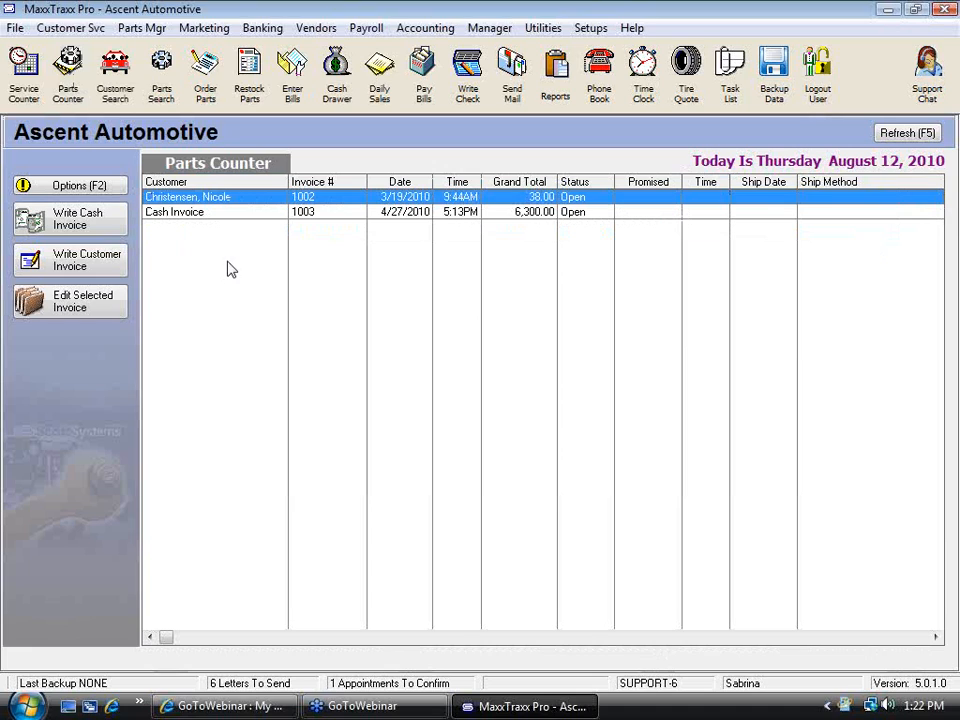
click(104, 226)
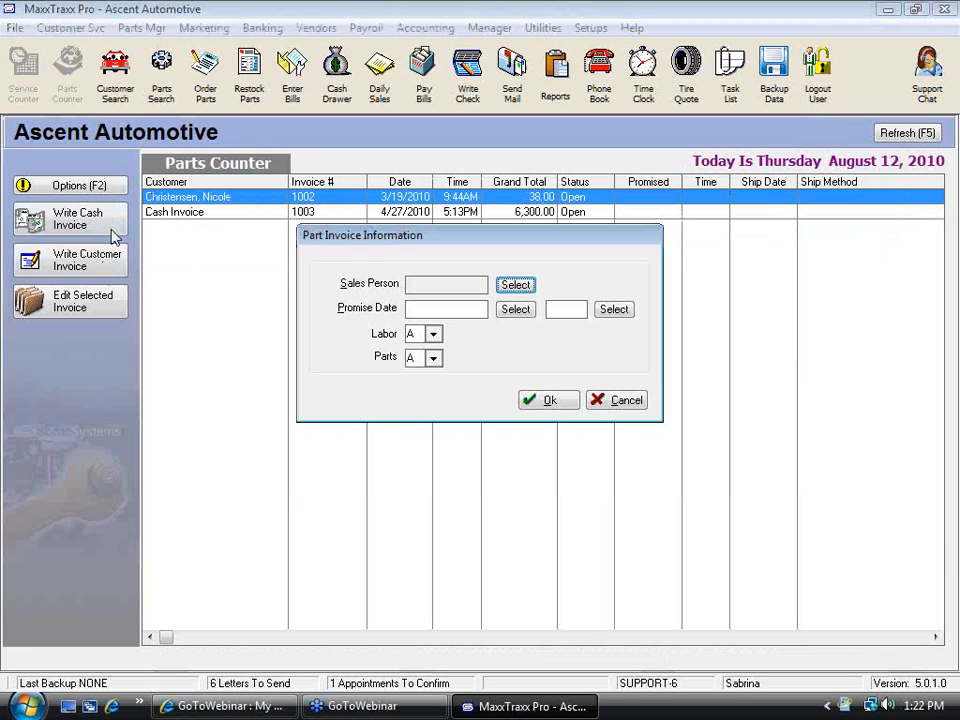
click(630, 404)
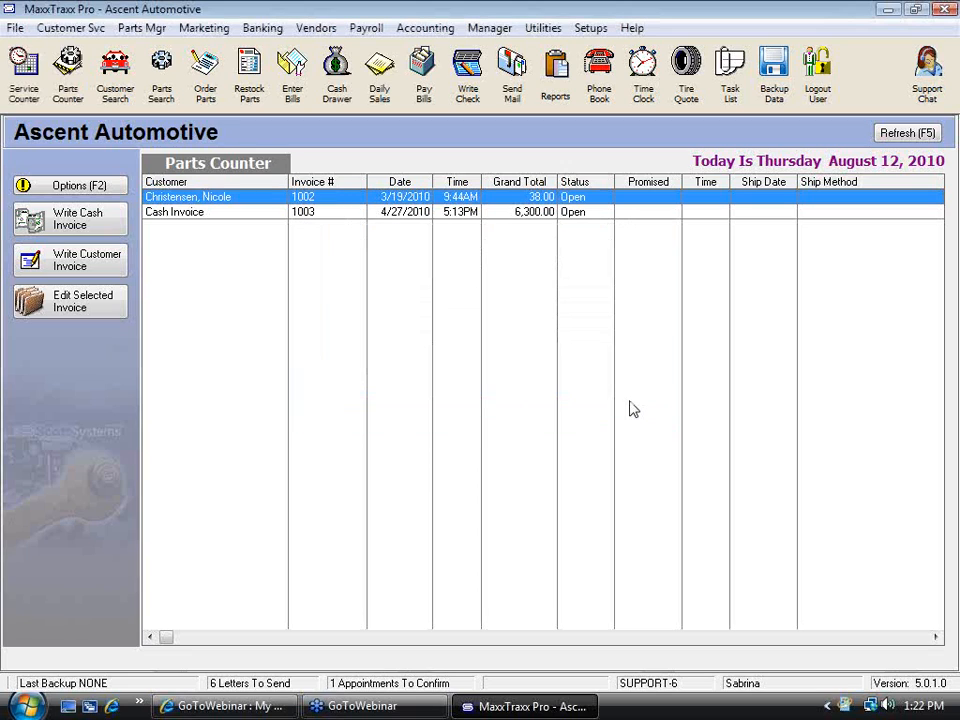
click(36, 92)
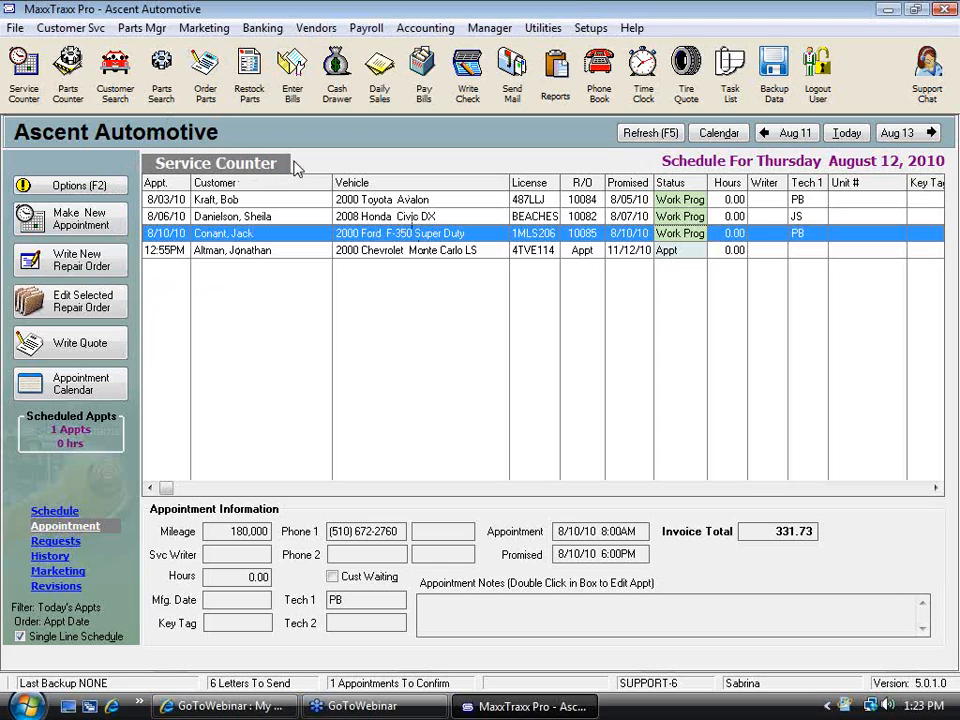
click(70, 78)
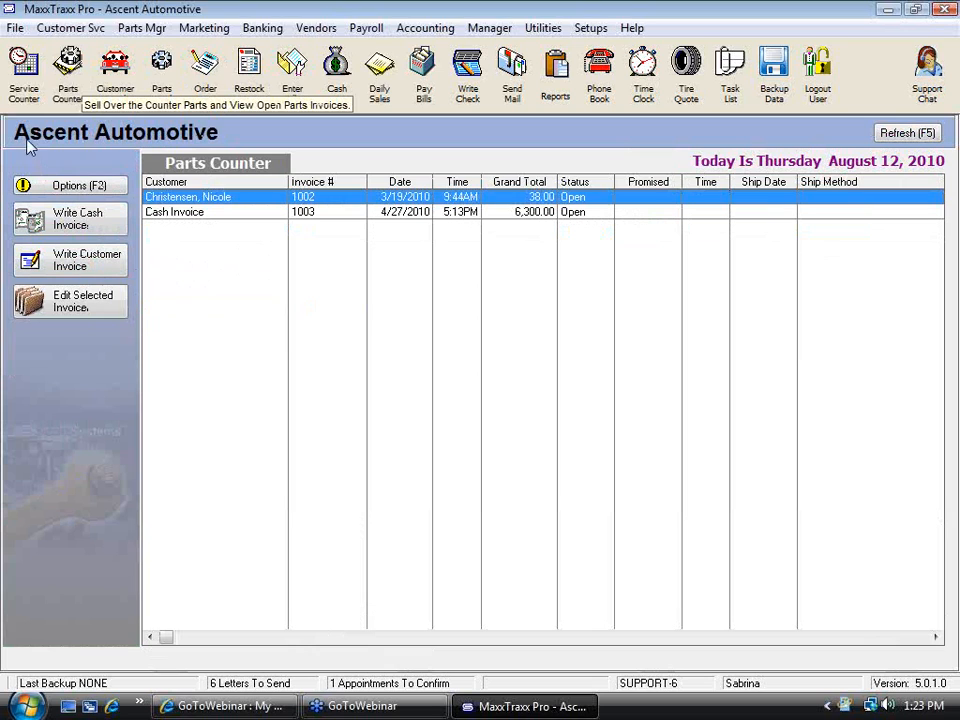
click(24, 70)
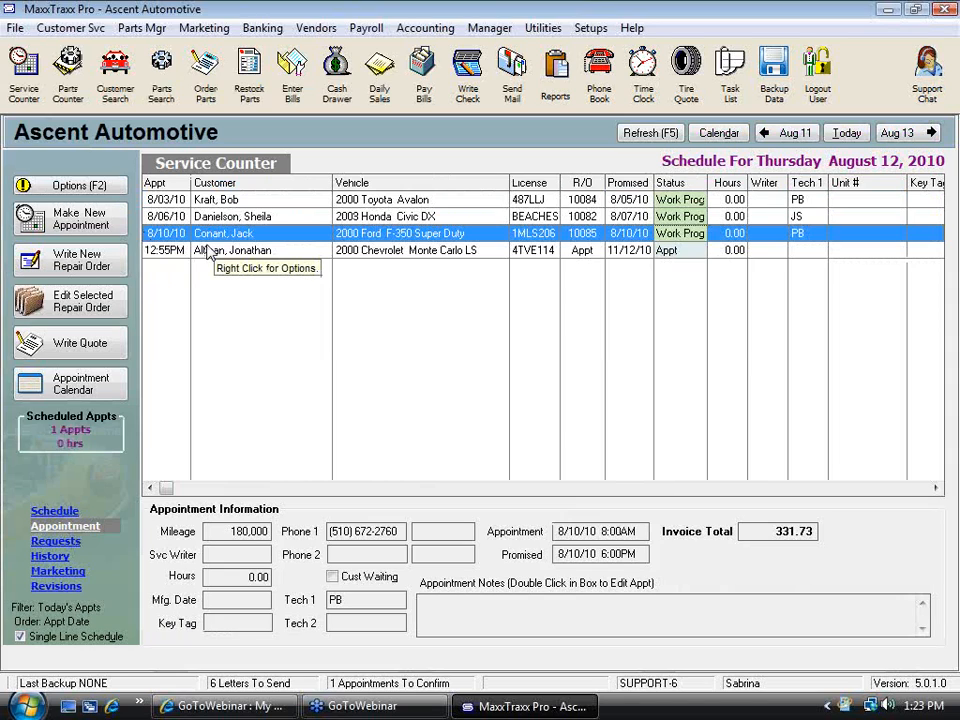
Write a new repair order for the customer found by a name search, accepting the default vehicle, appointment and reasons
click(88, 265)
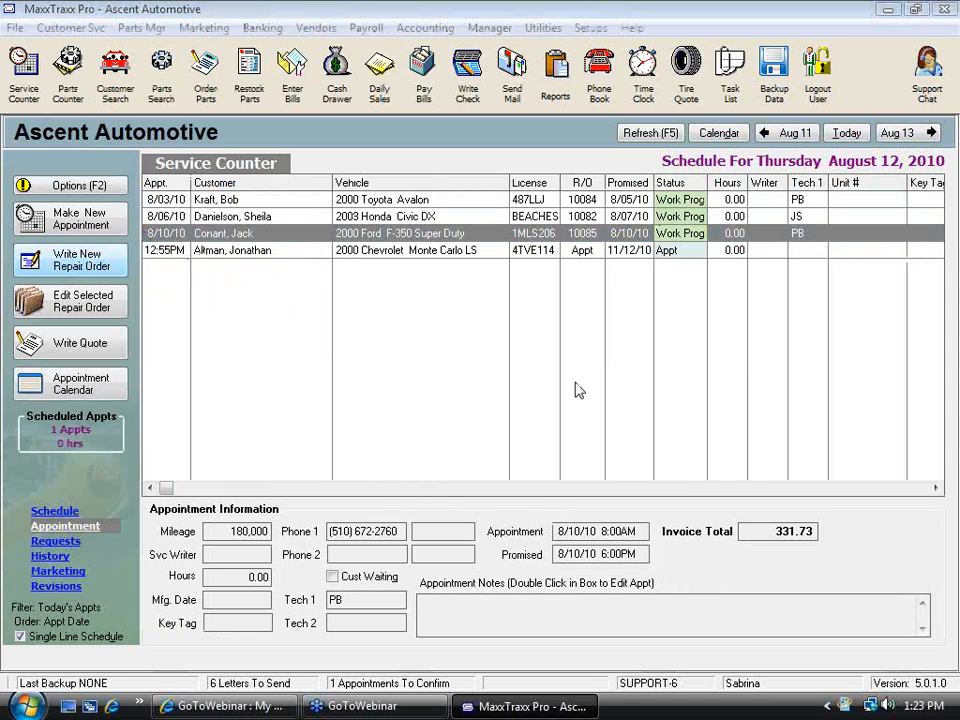
text(cha)
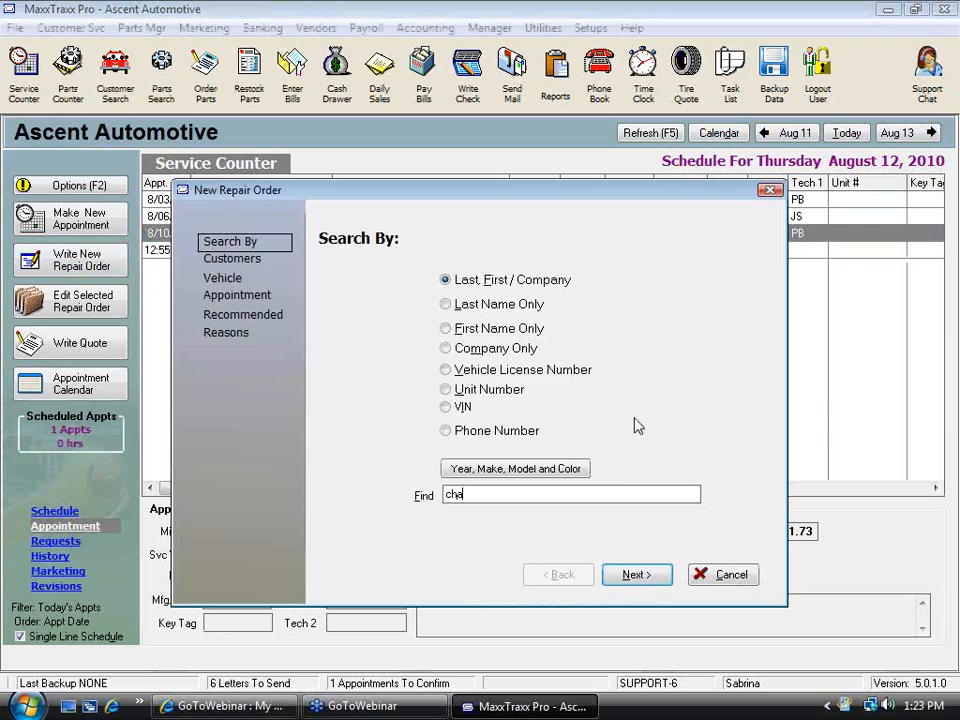
key(Return)
key(Return)
key(Return)
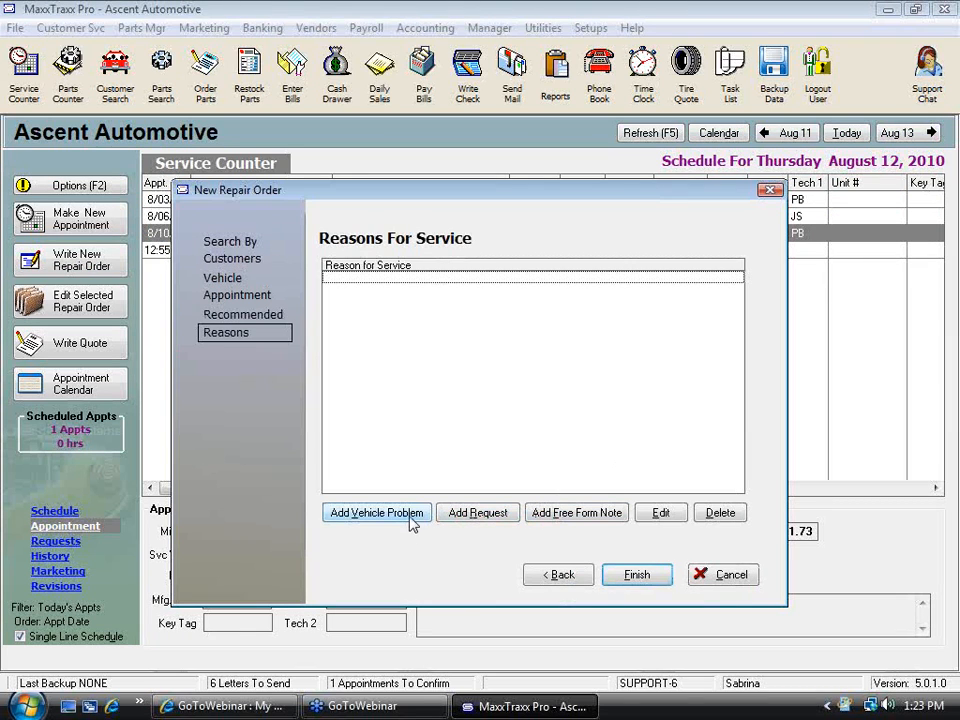
key(Return)
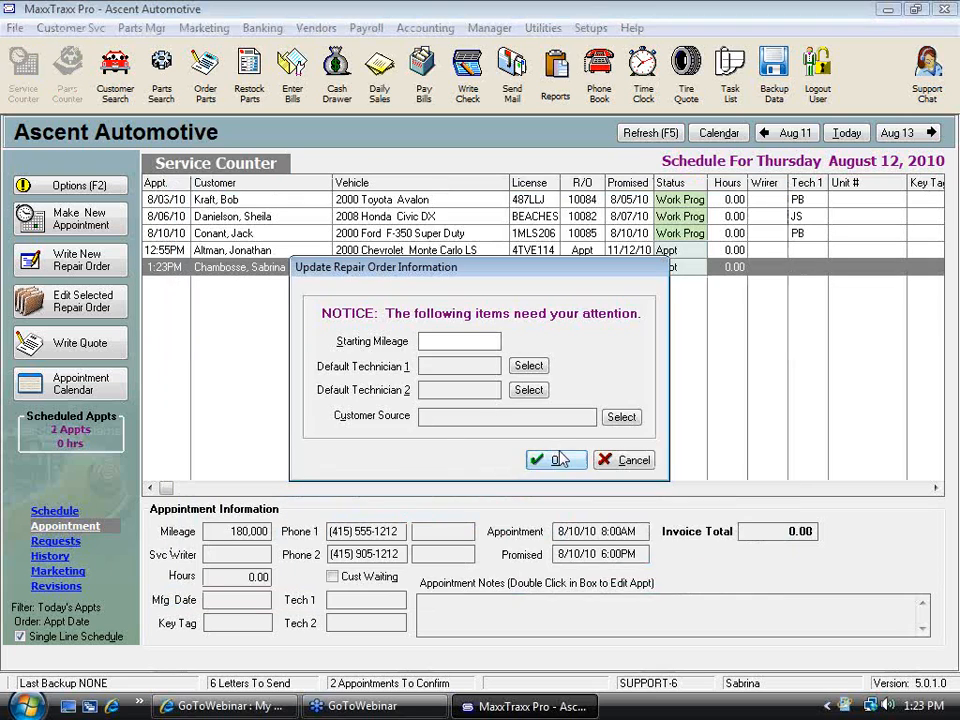
click(558, 459)
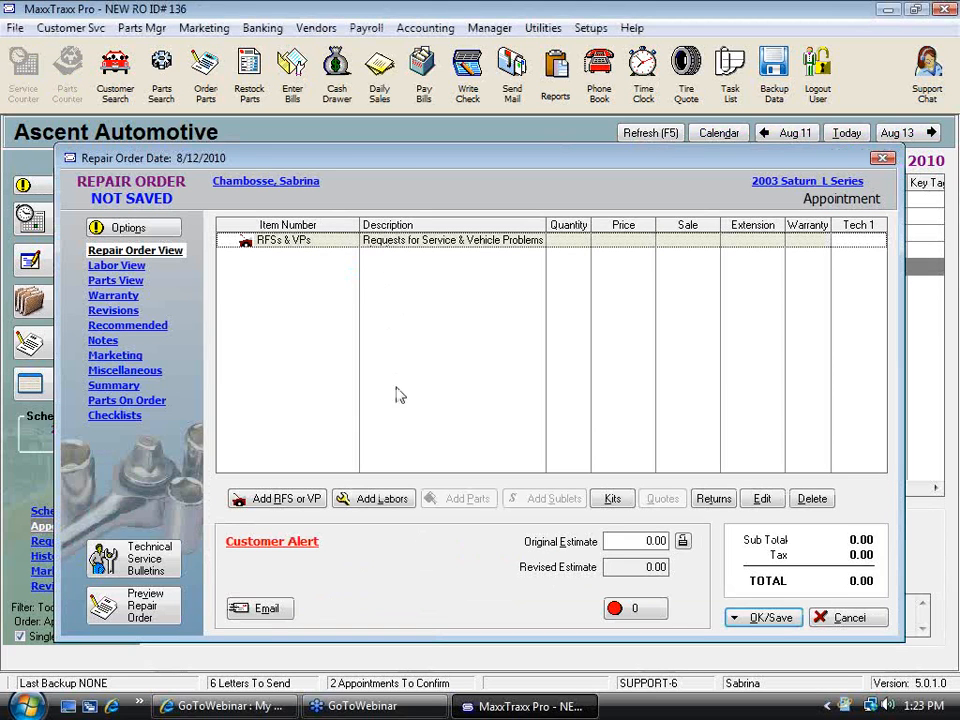
Create a flat rate labor service with code PART ONLY and short description Part only, saving it without a price
click(380, 498)
click(462, 331)
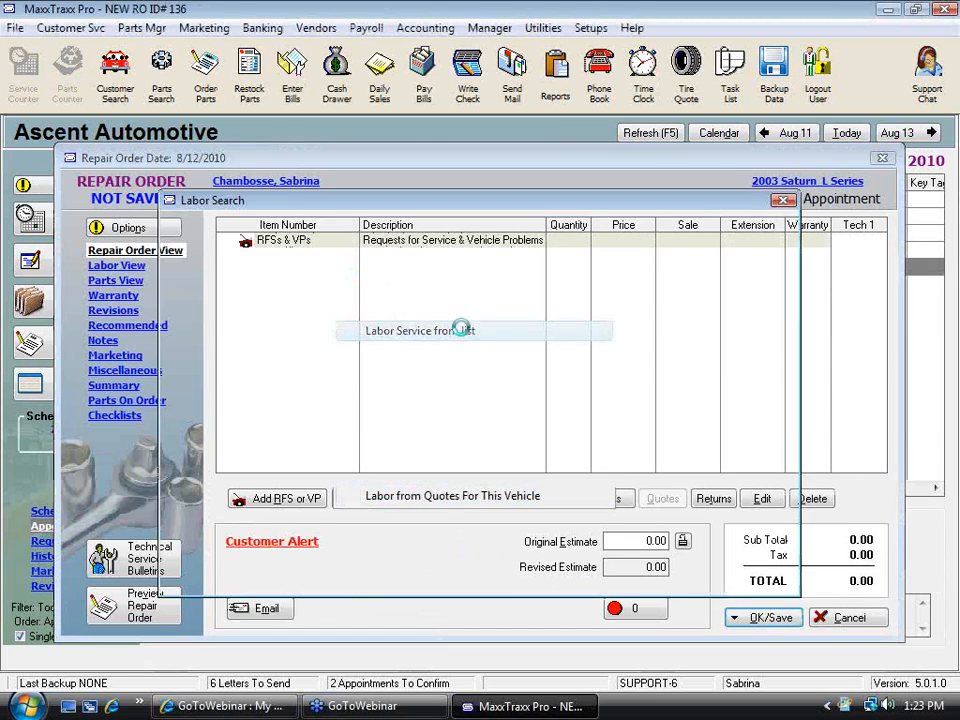
click(244, 565)
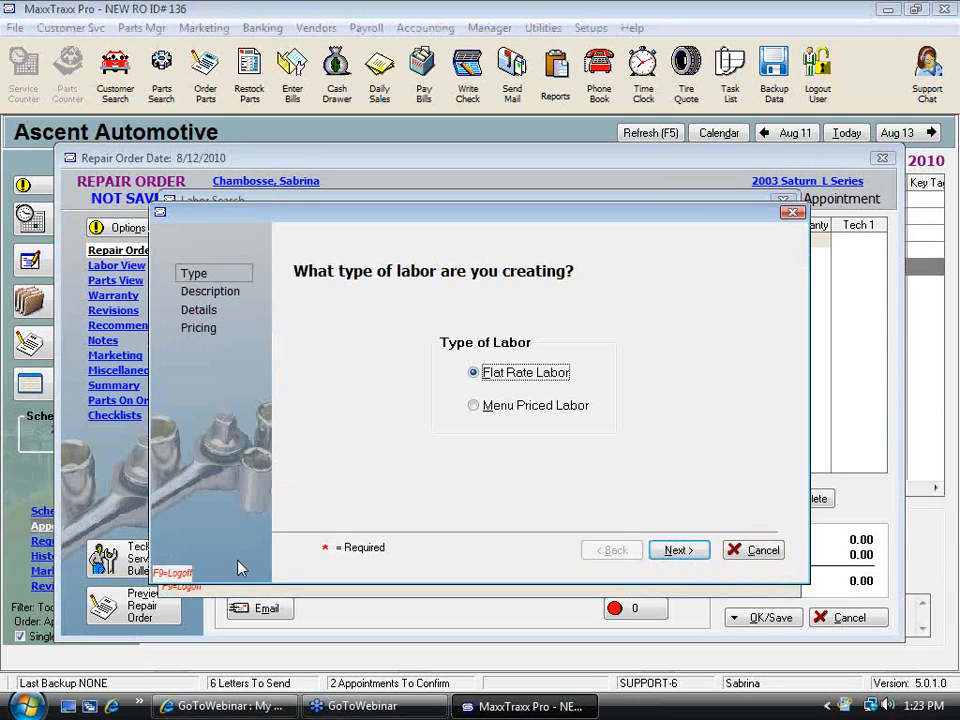
click(678, 552)
text(PART ONLY)
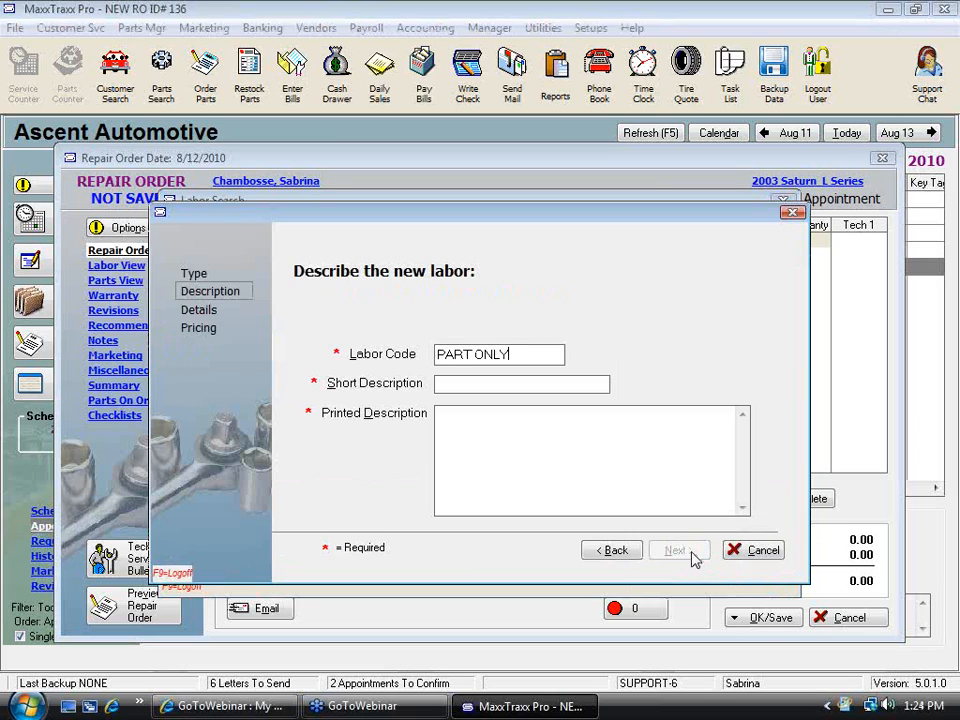
click(493, 381)
text(Part only)
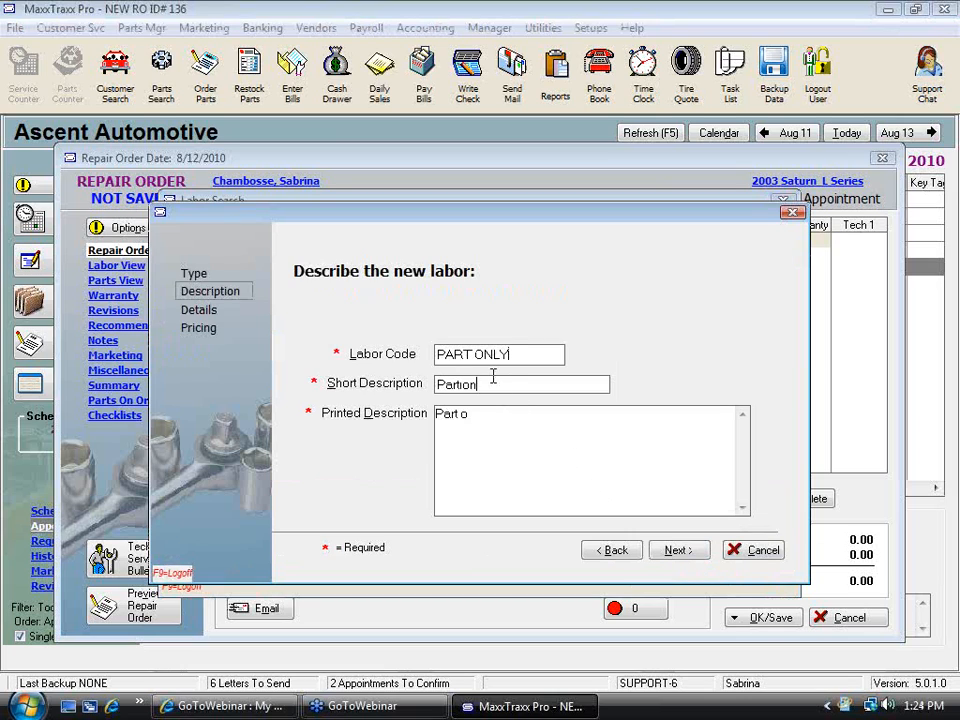
click(680, 552)
click(693, 553)
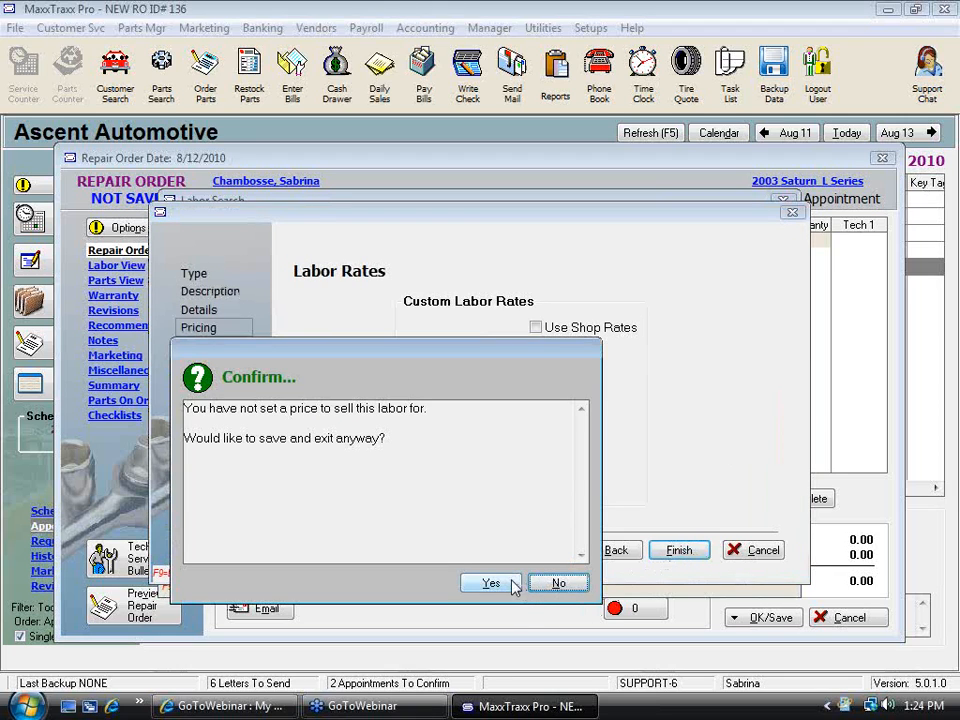
click(556, 583)
click(677, 553)
click(490, 583)
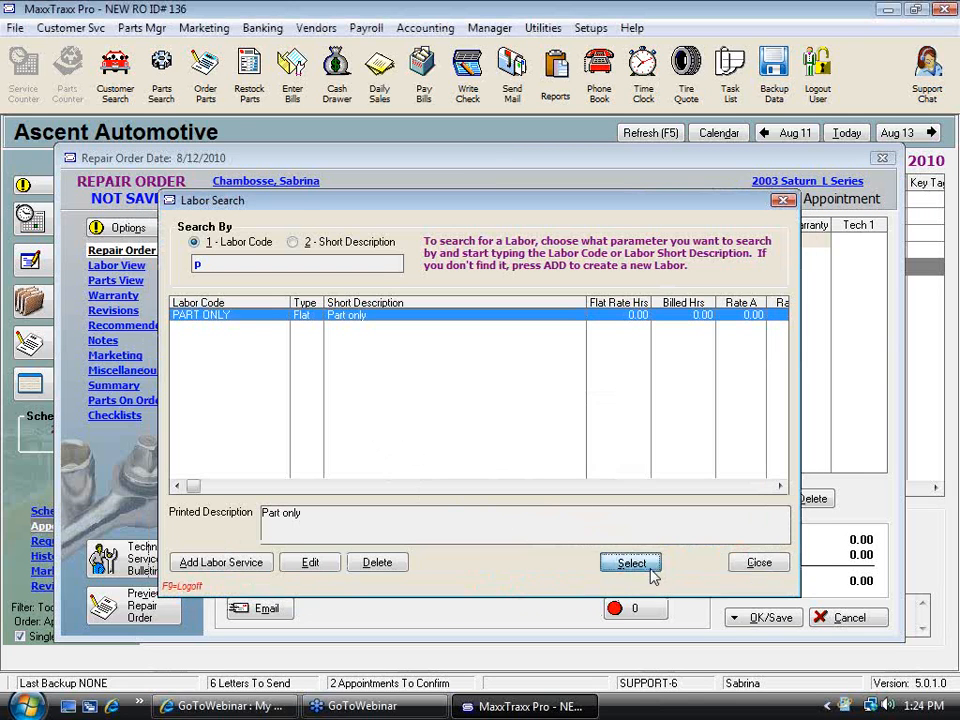
Add the PART ONLY labor to the new repair order
click(655, 571)
click(657, 661)
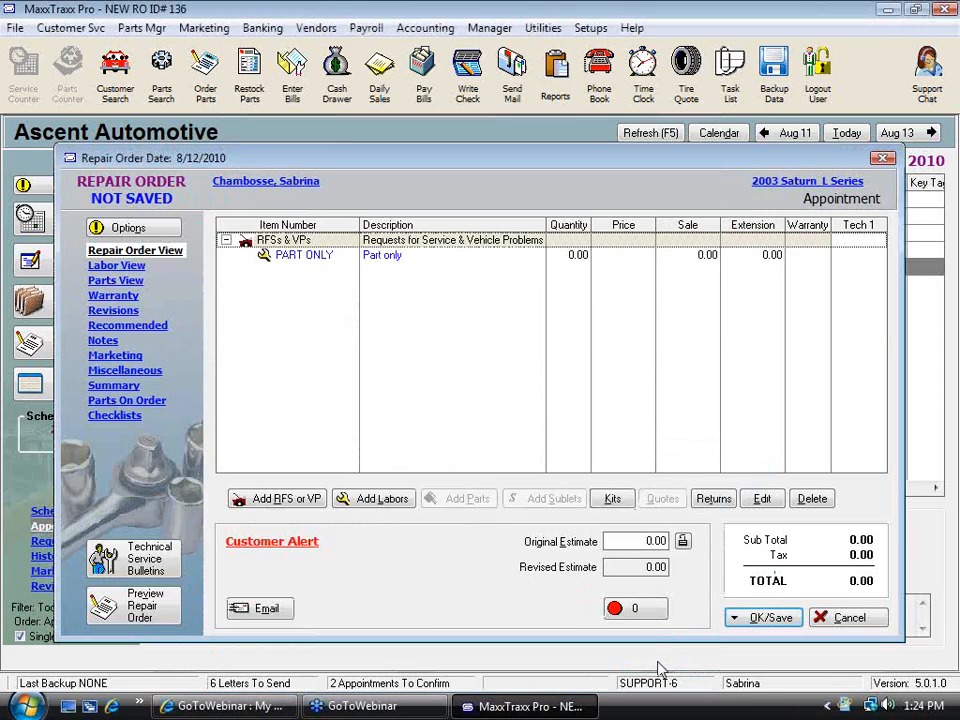
Add part 12345 Belt from the parts list under the PART ONLY labor line
click(395, 258)
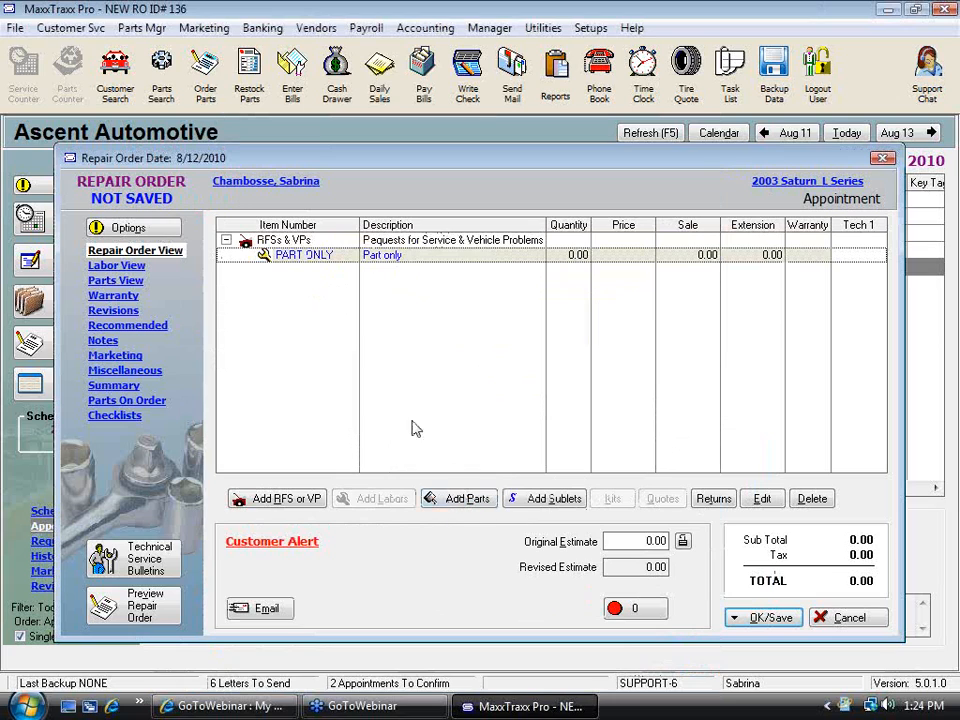
click(478, 502)
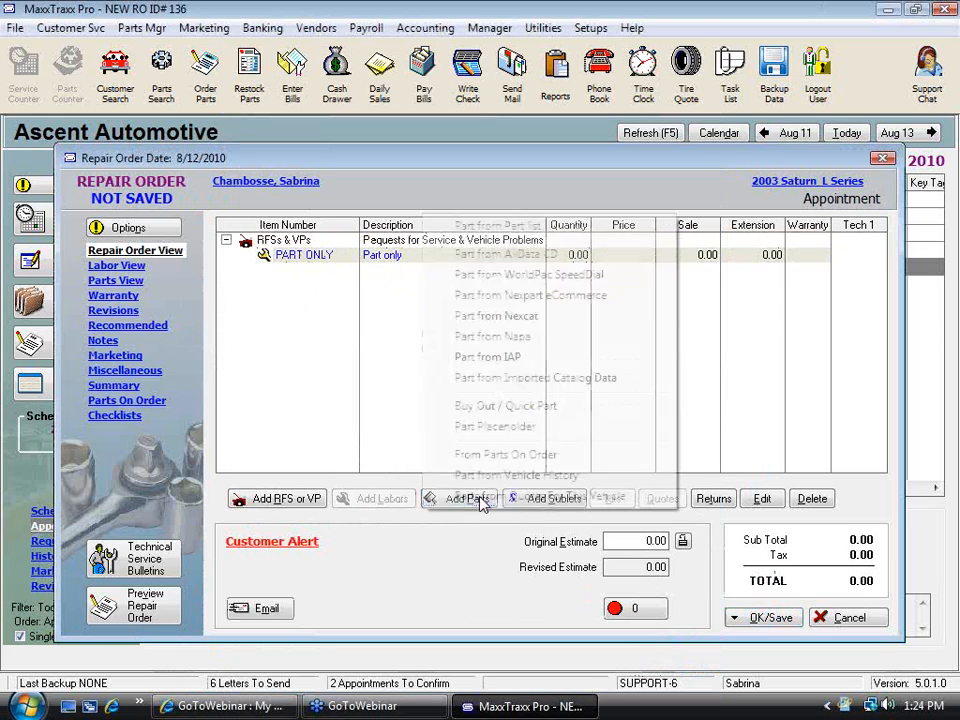
click(500, 226)
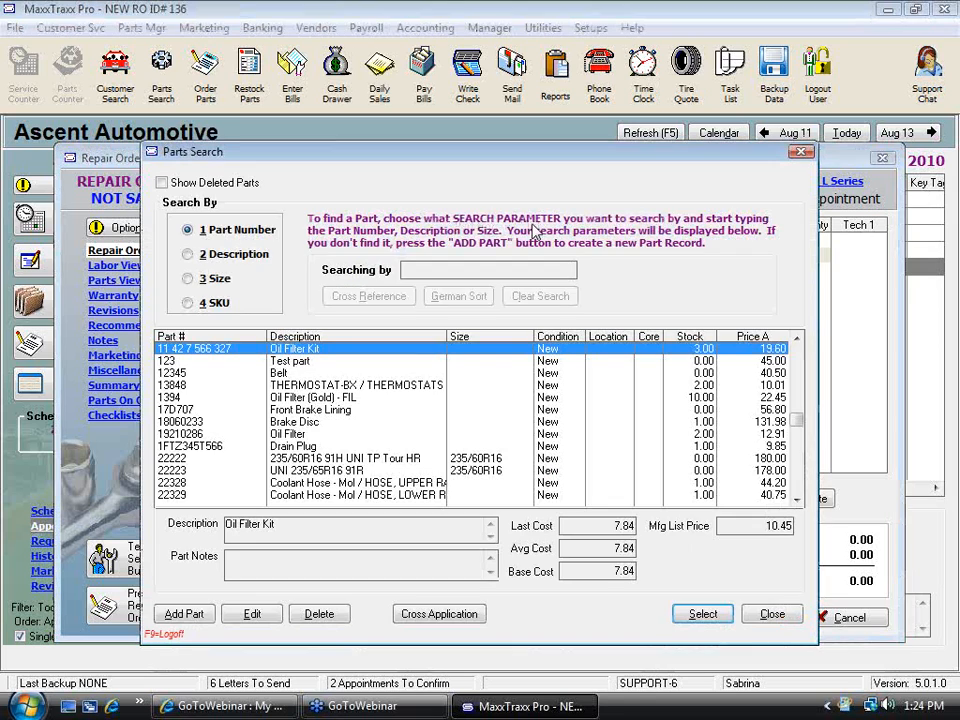
double_click(292, 372)
click(650, 594)
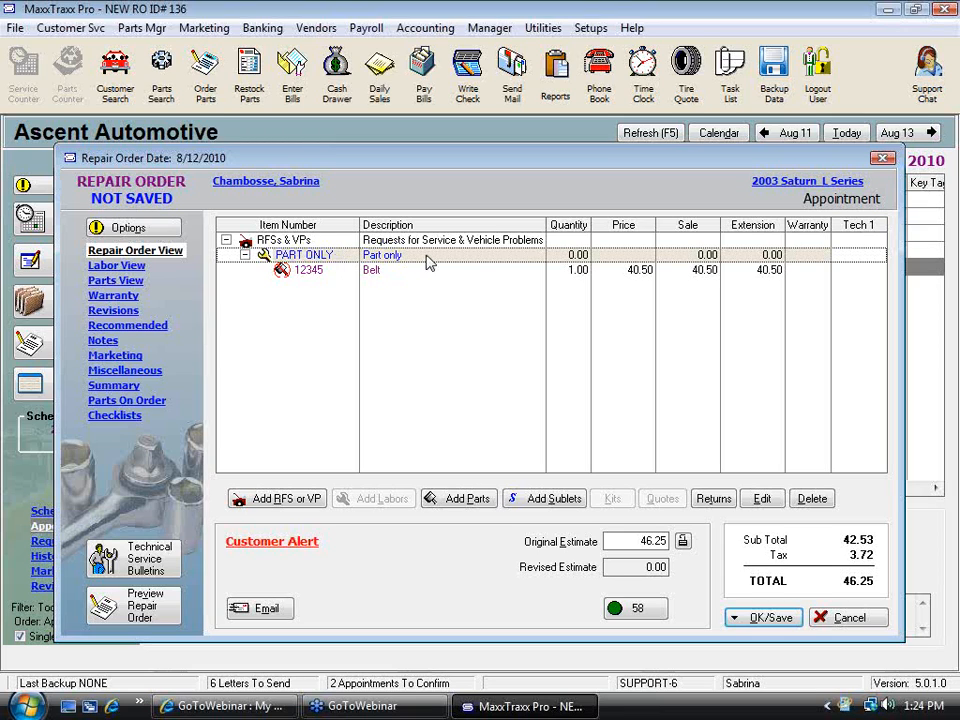
key(Delete)
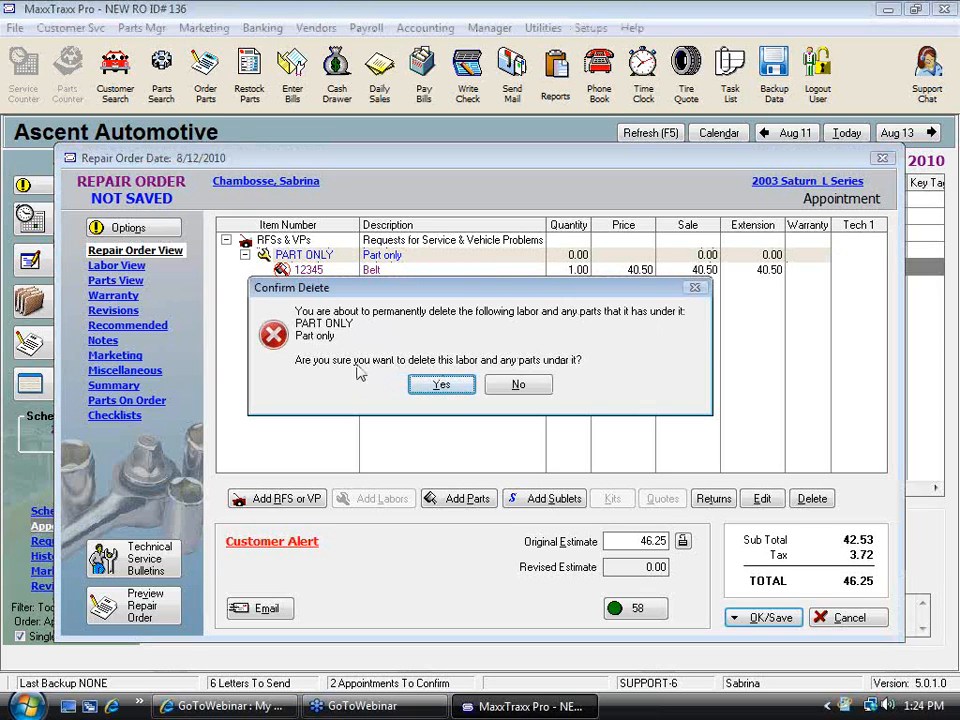
click(518, 386)
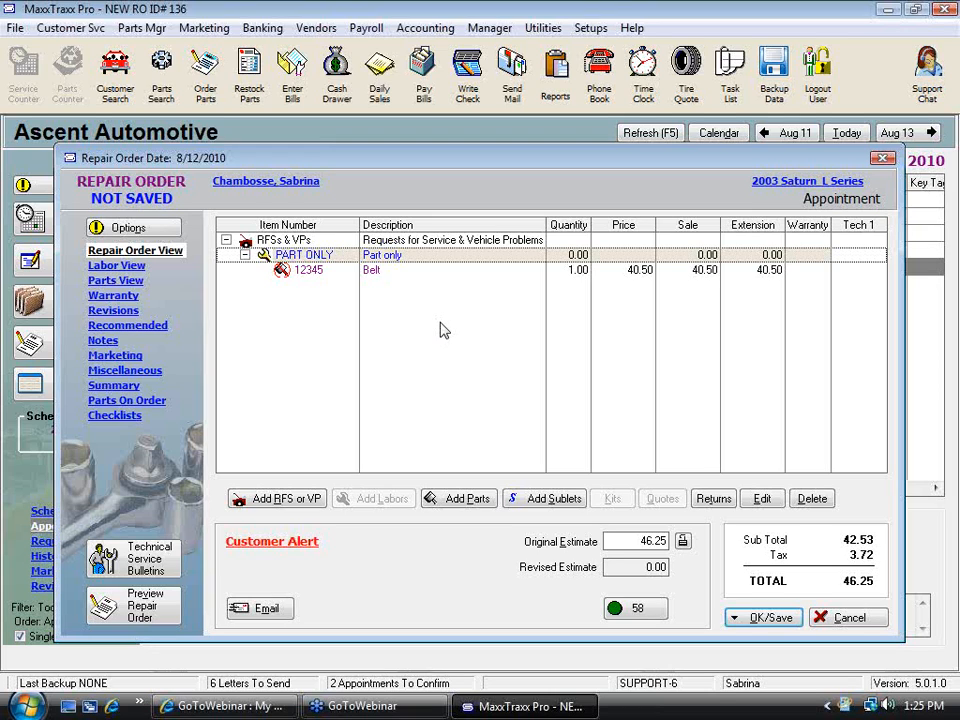
click(953, 50)
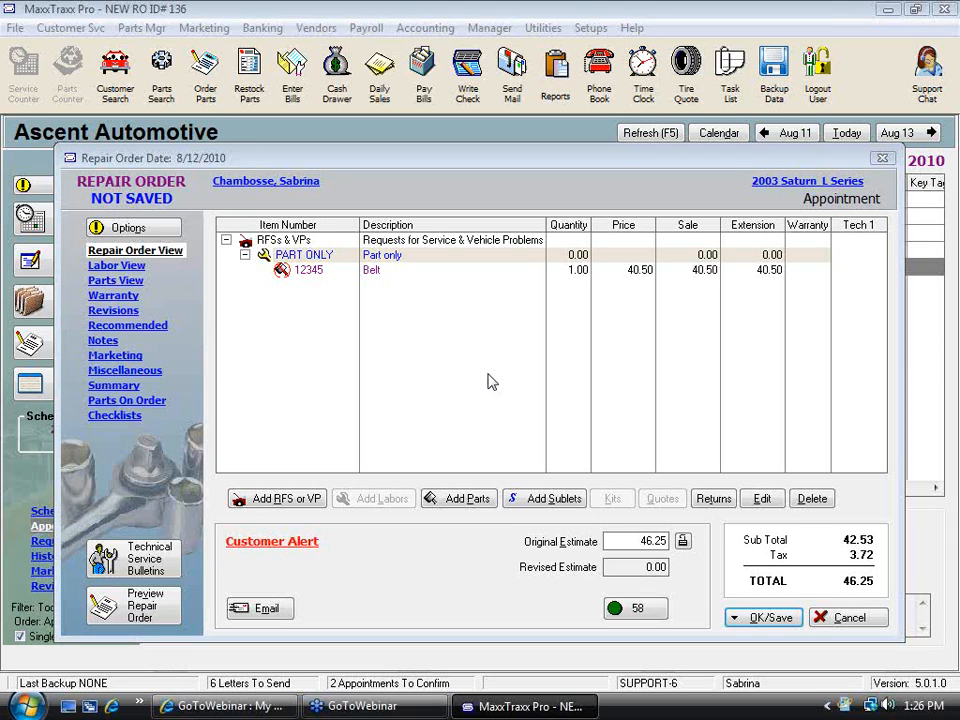
Save the repair order only, exiting the low-stock notice without ordering
click(770, 618)
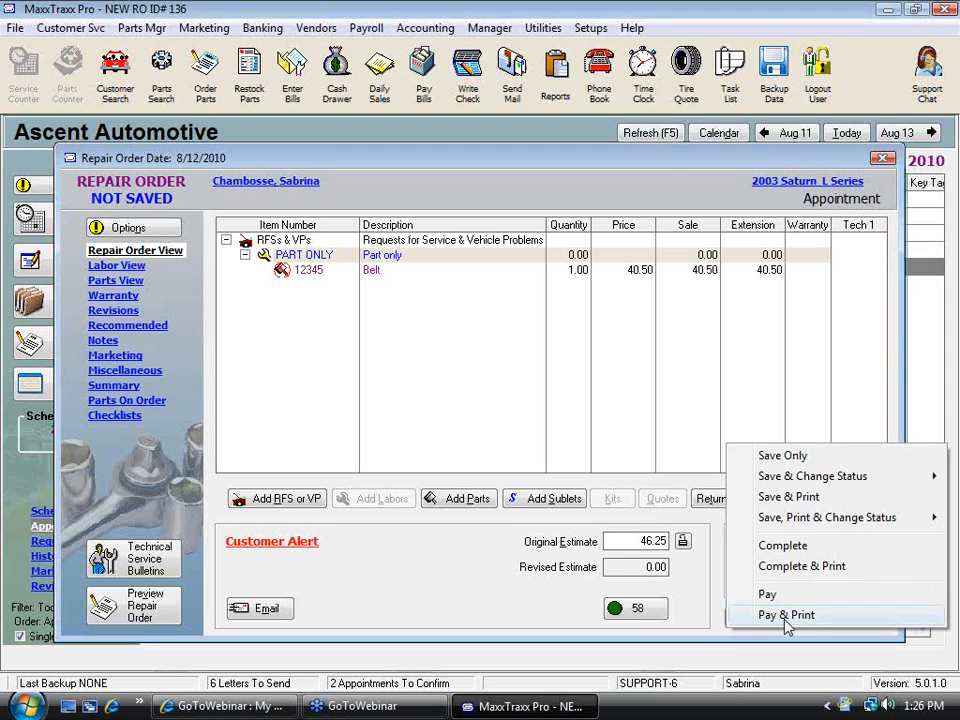
click(790, 456)
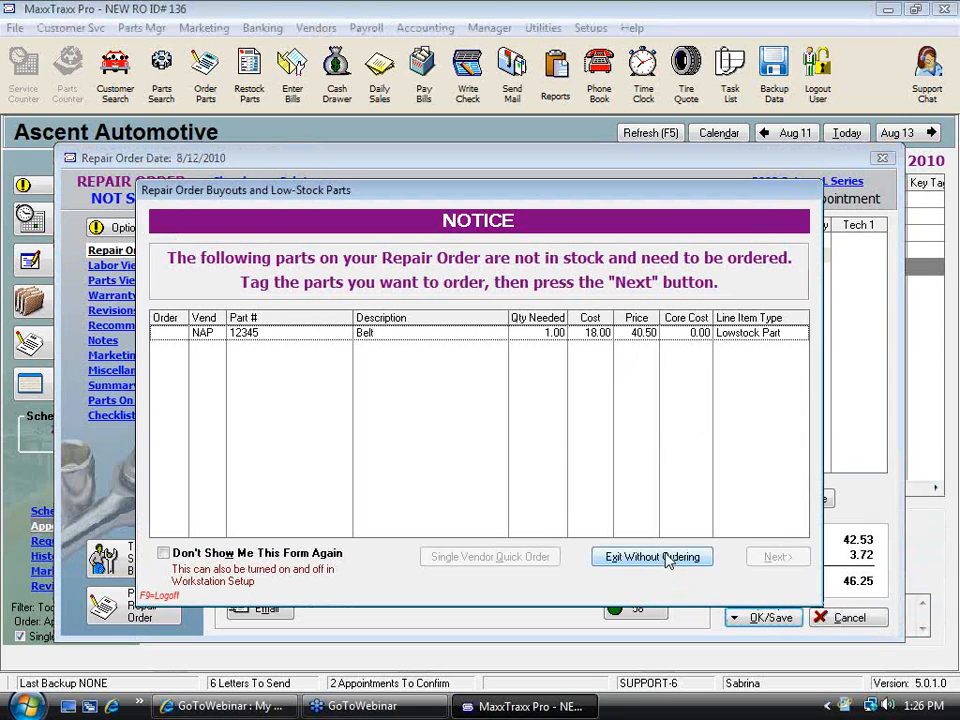
click(648, 555)
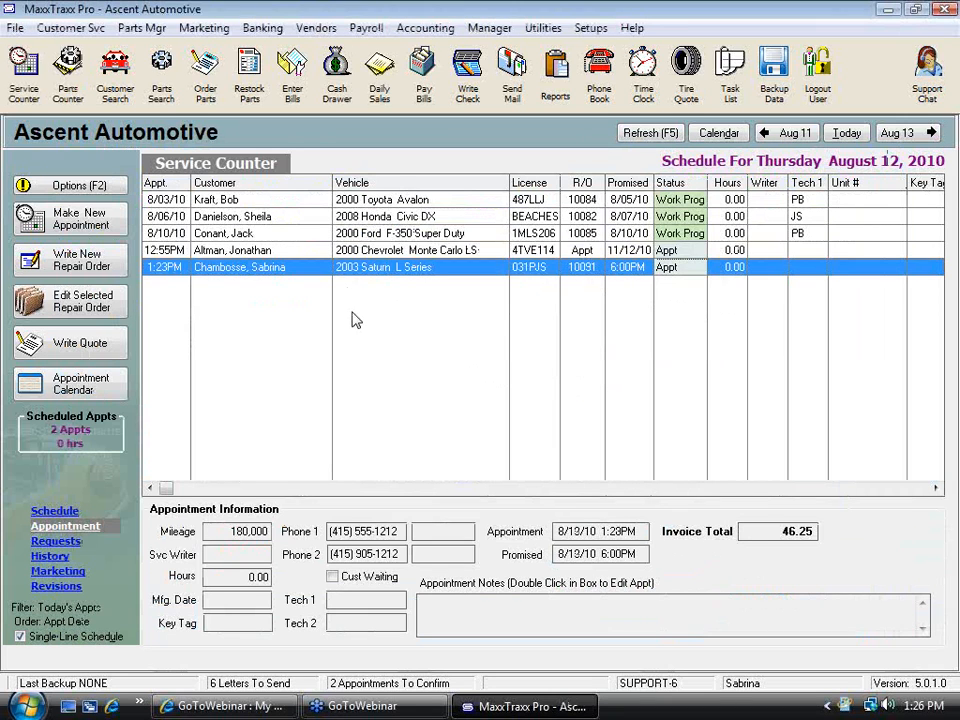
Open a new Merles Auto Supply parts order to view the low-stock autofill list, then discard it unsaved
click(202, 80)
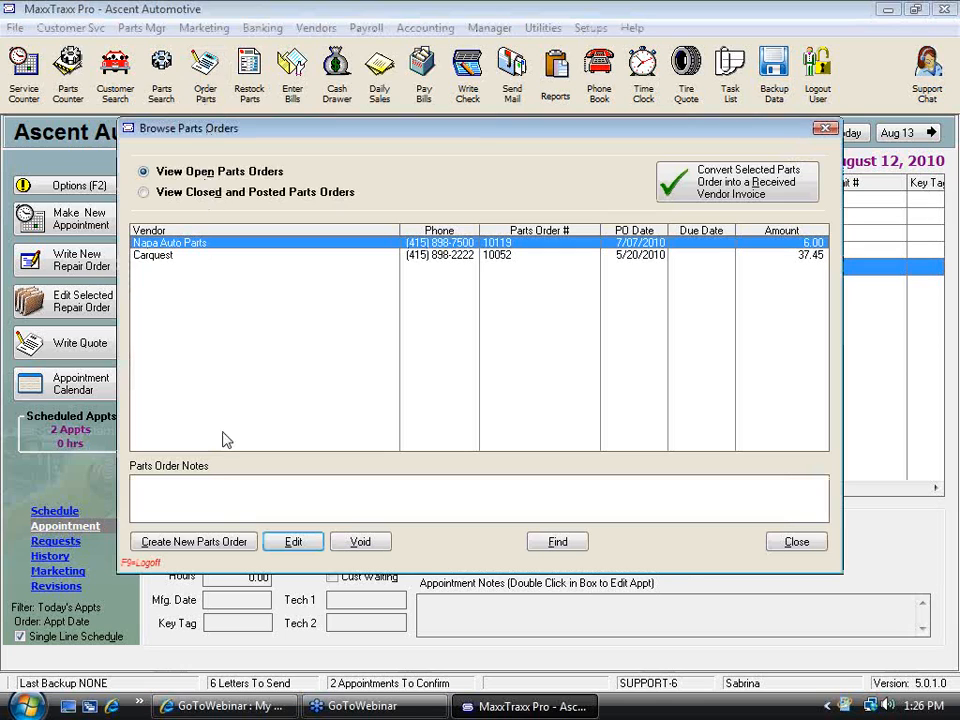
click(235, 542)
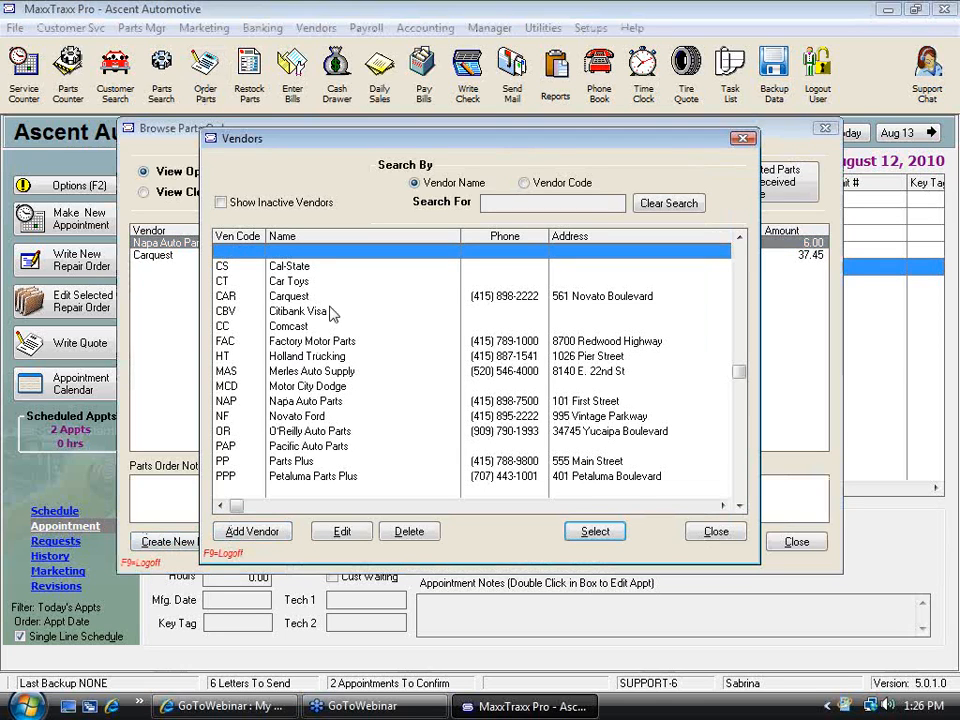
double_click(310, 378)
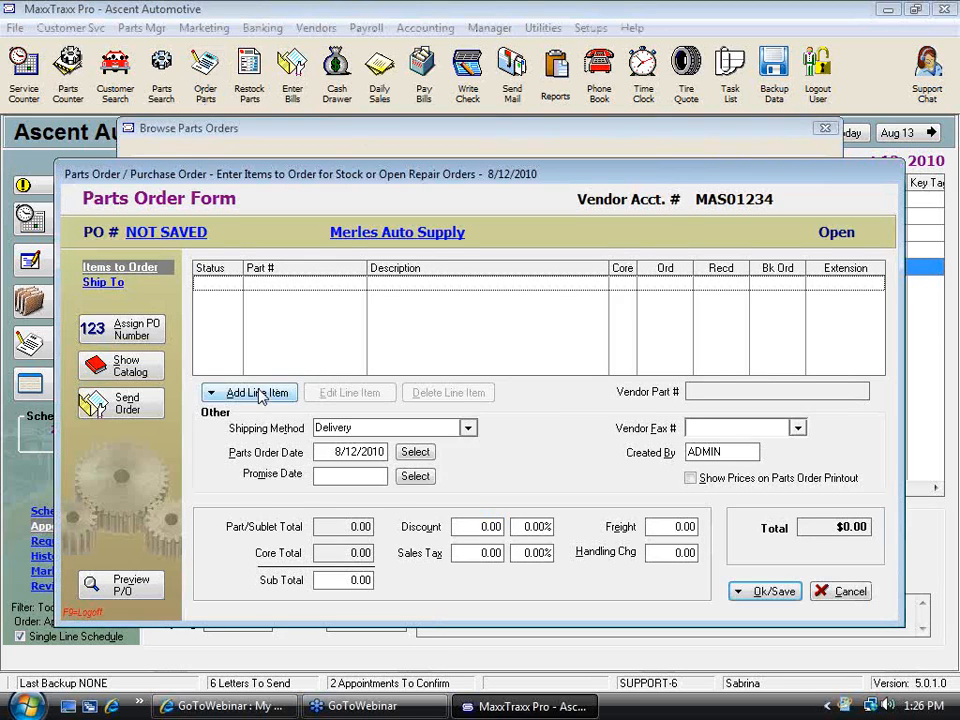
click(258, 393)
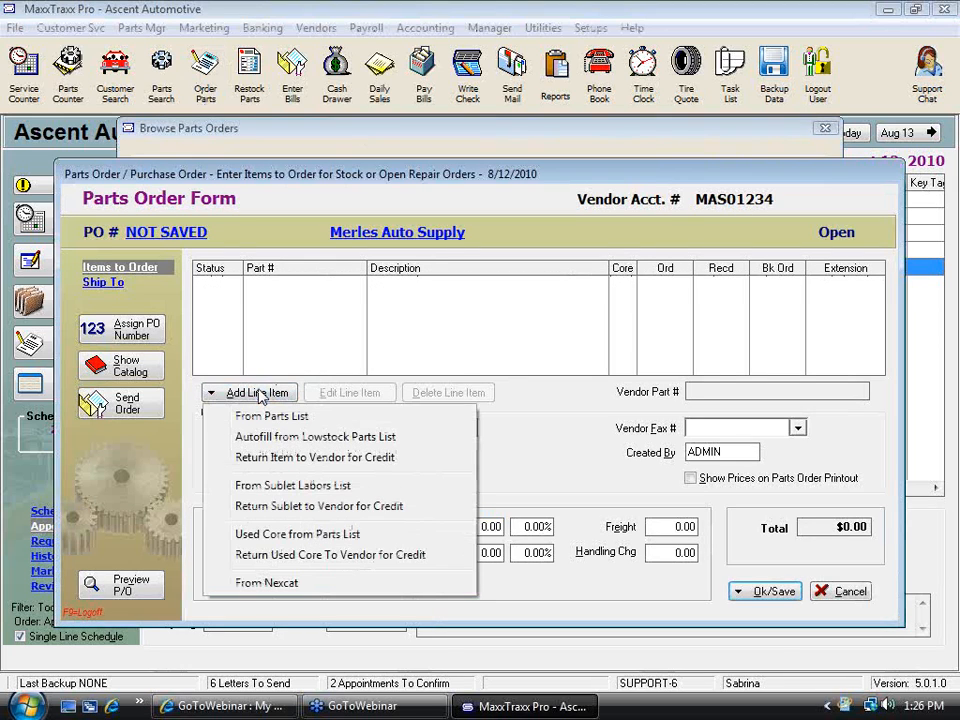
click(262, 440)
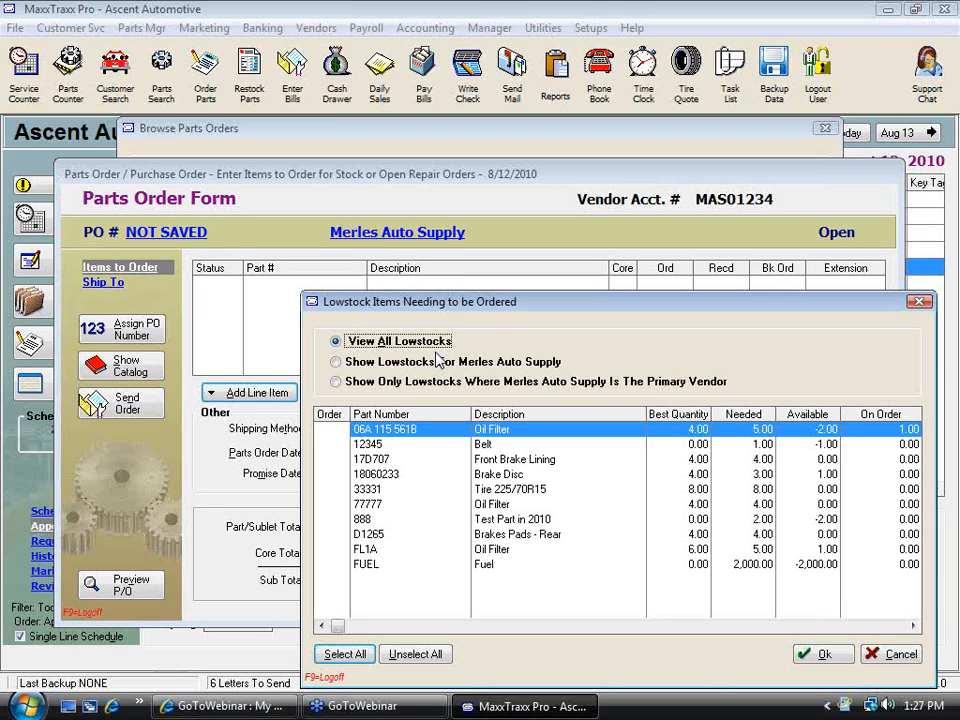
click(897, 654)
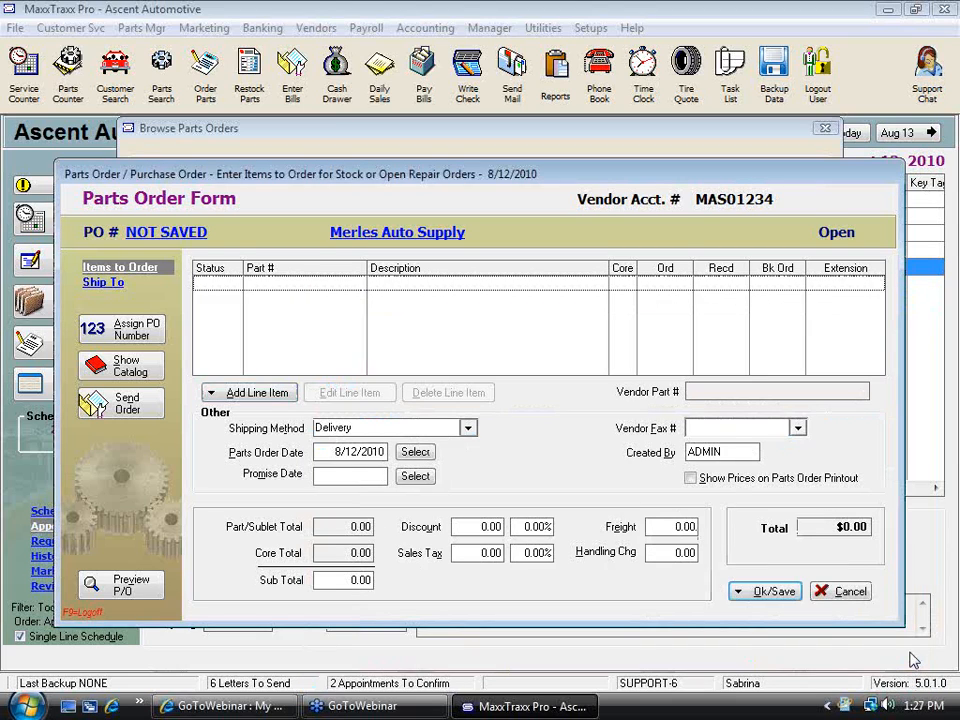
click(849, 592)
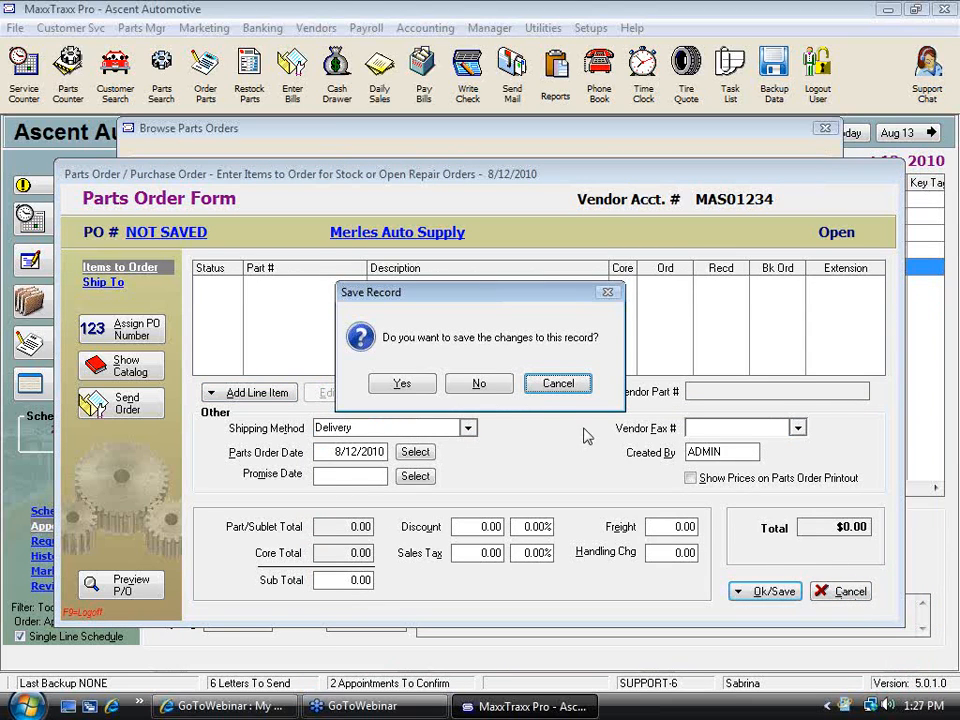
click(490, 386)
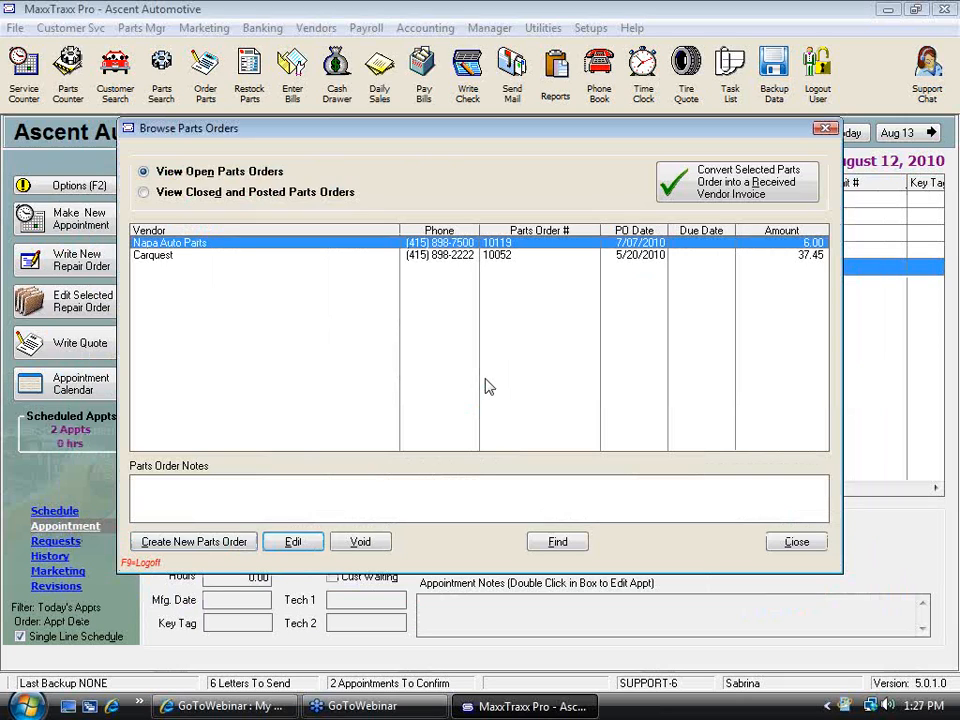
click(814, 548)
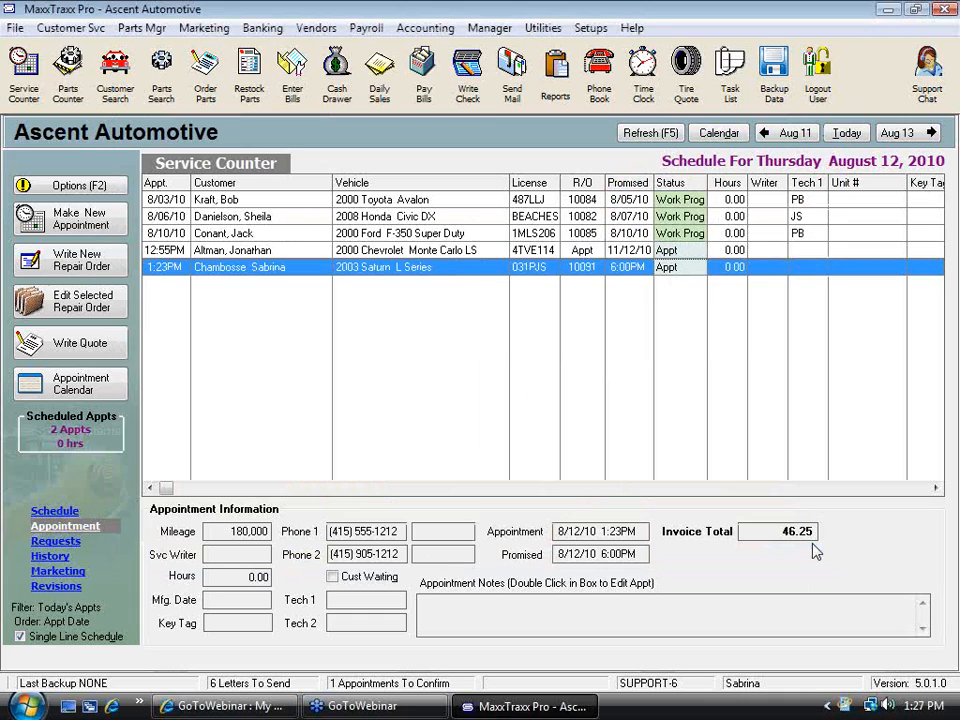
Reopen the 2003 Saturn L Series repair order from the schedule and save it again
double_click(440, 270)
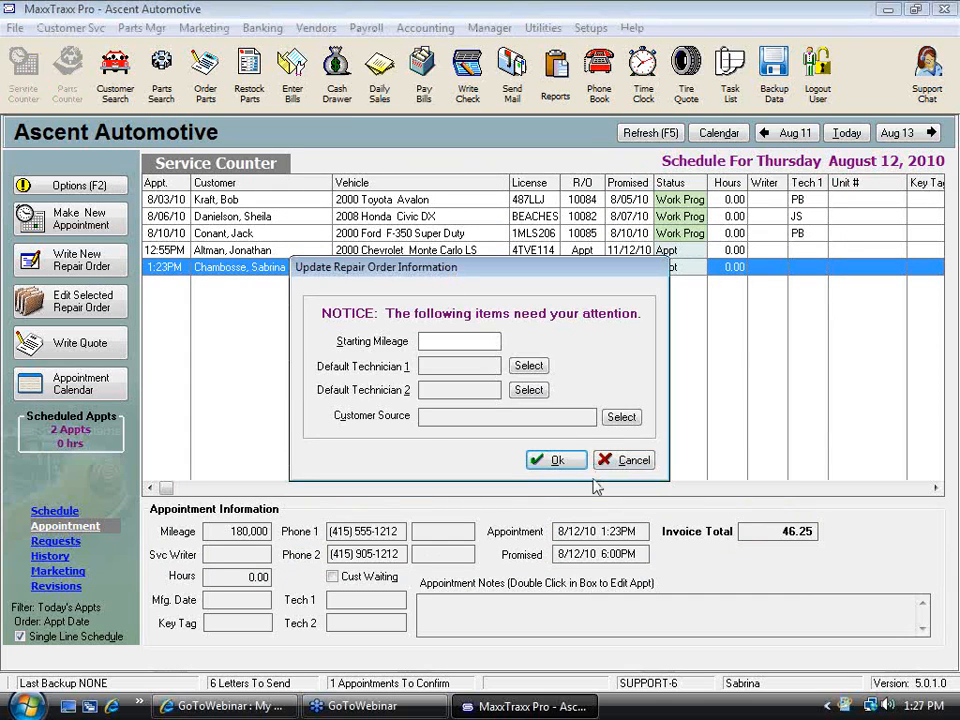
click(556, 464)
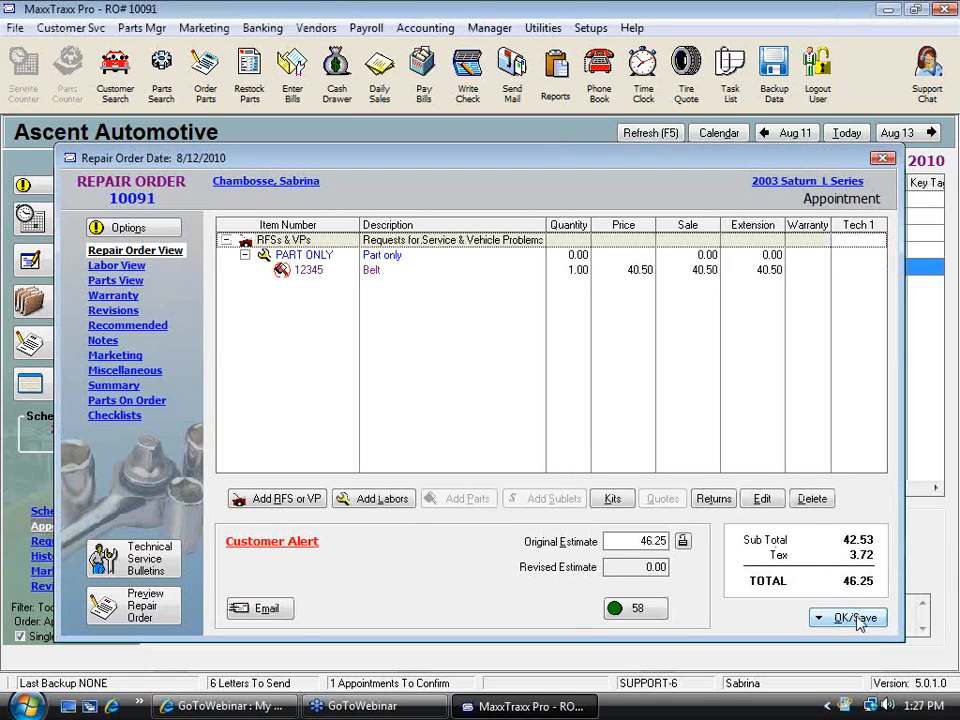
click(818, 618)
click(645, 455)
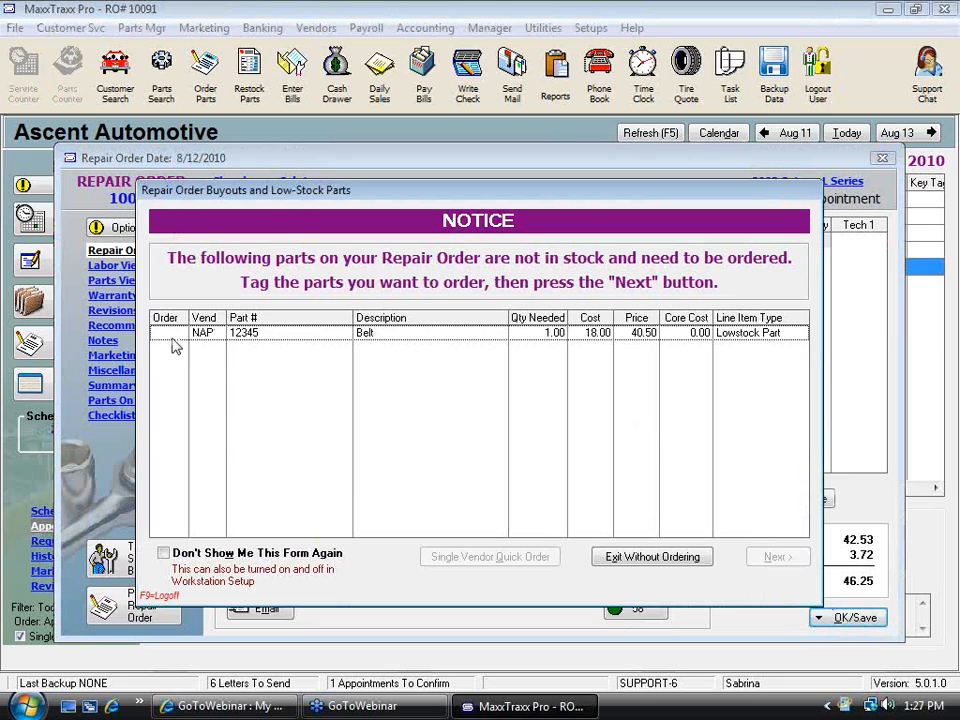
Tag the low-stock belt for ordering and create a new Napa Auto Parts parts order for it
click(172, 338)
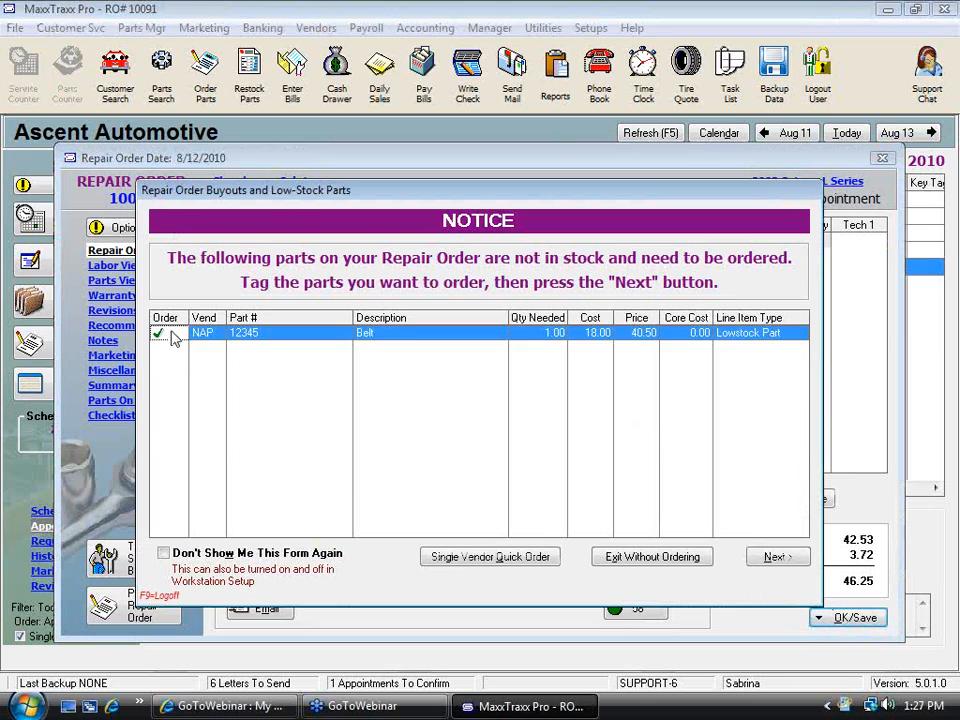
click(777, 558)
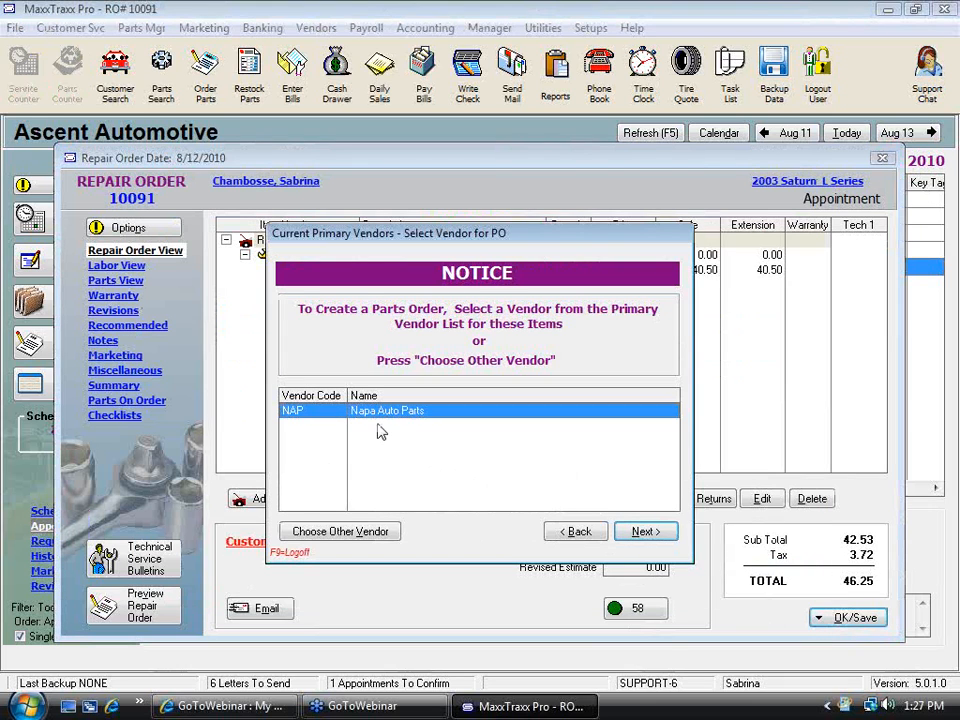
click(650, 535)
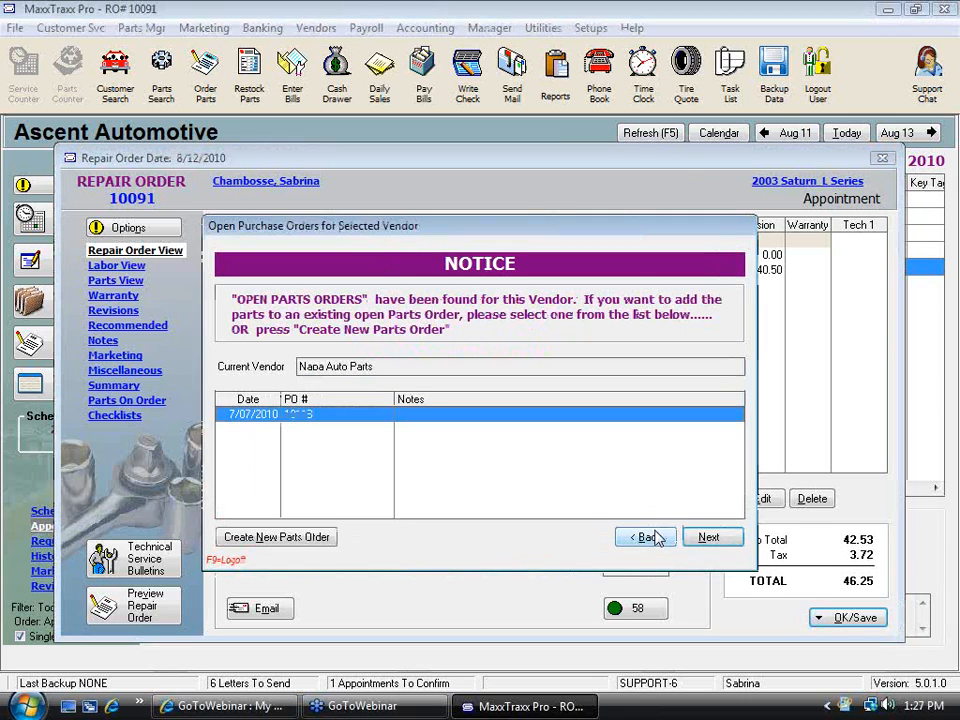
click(315, 548)
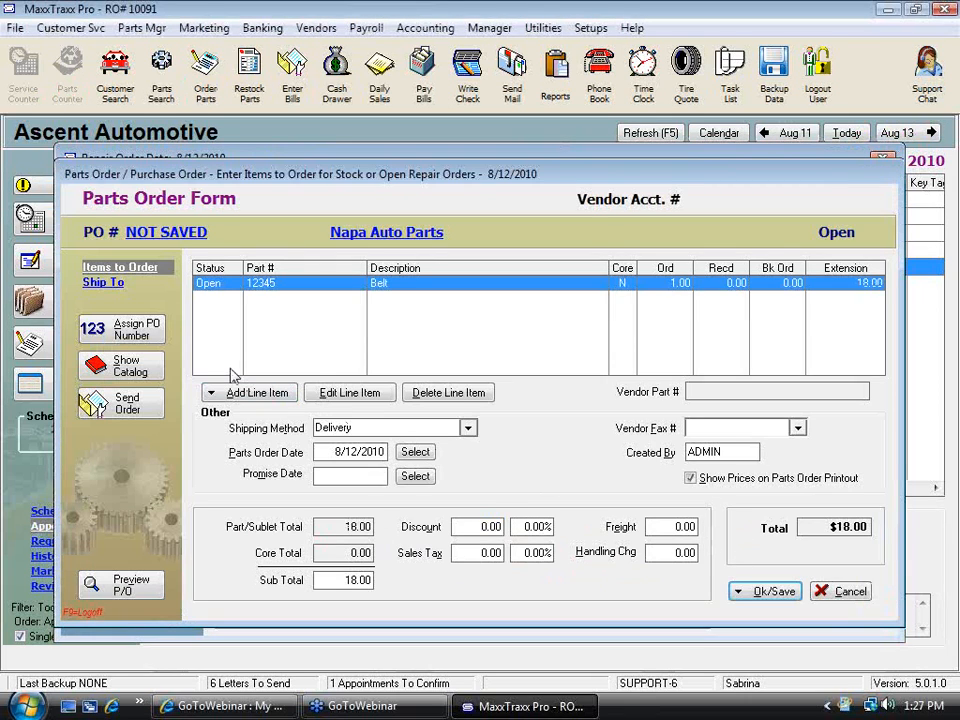
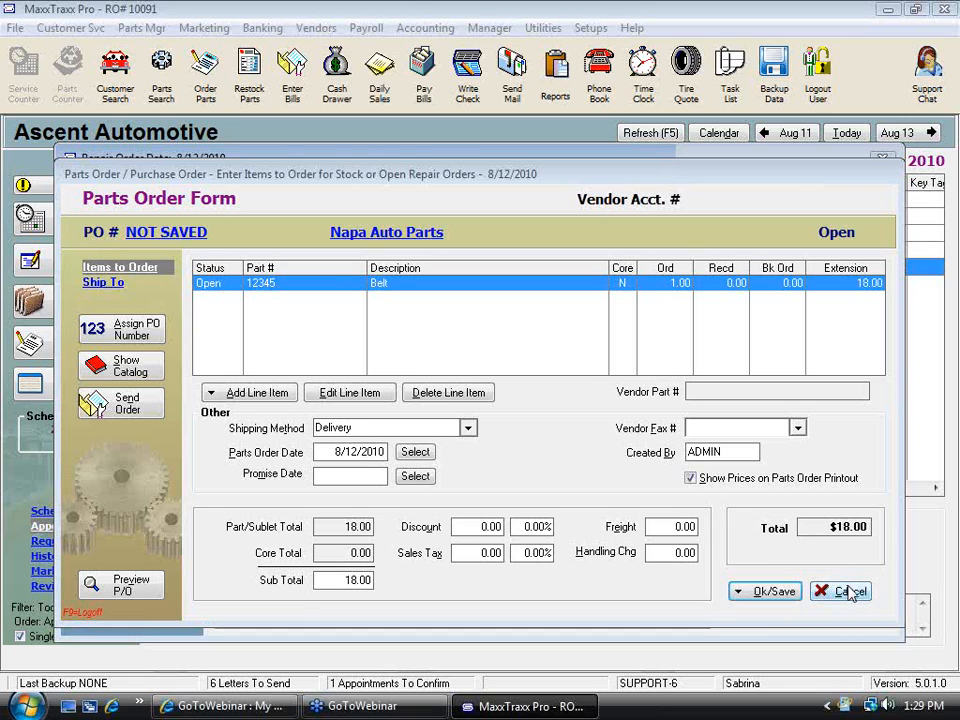
Discard the Napa Auto Parts order unsaved and exit the low-stock notice without ordering
click(850, 591)
click(482, 385)
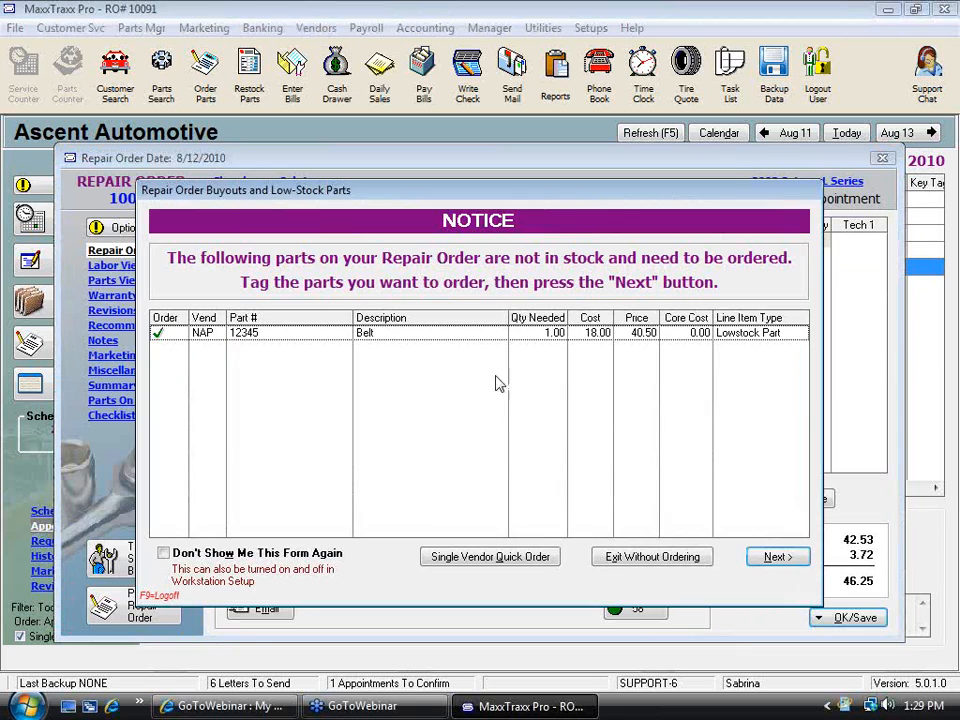
click(630, 558)
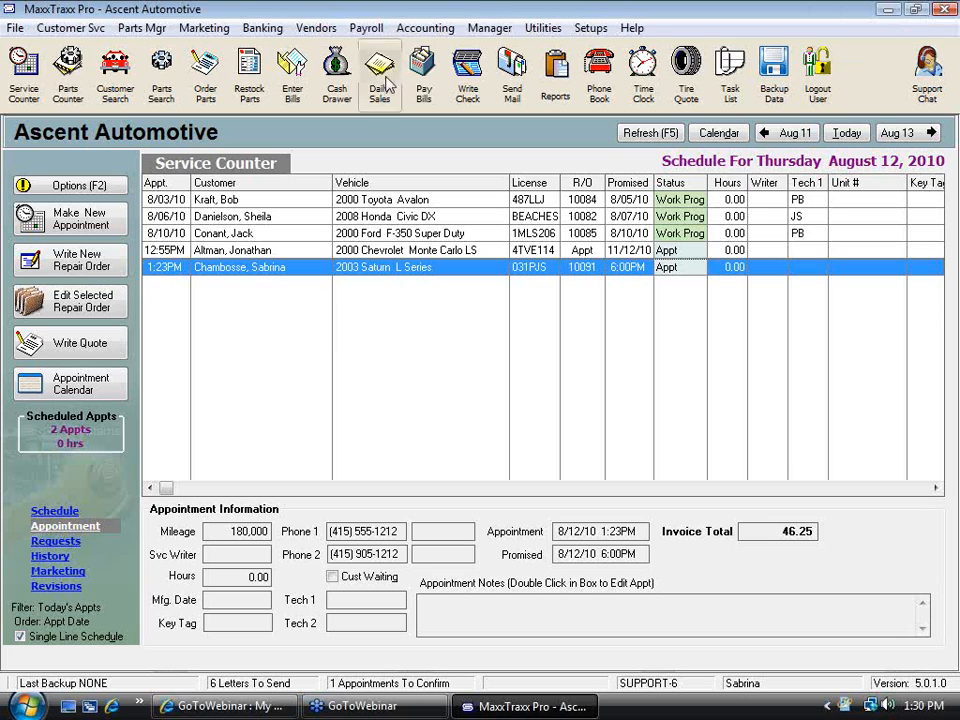
Open the Oil Filter part record from Parts Search, review its price costing and base cost, then close without changes
click(152, 68)
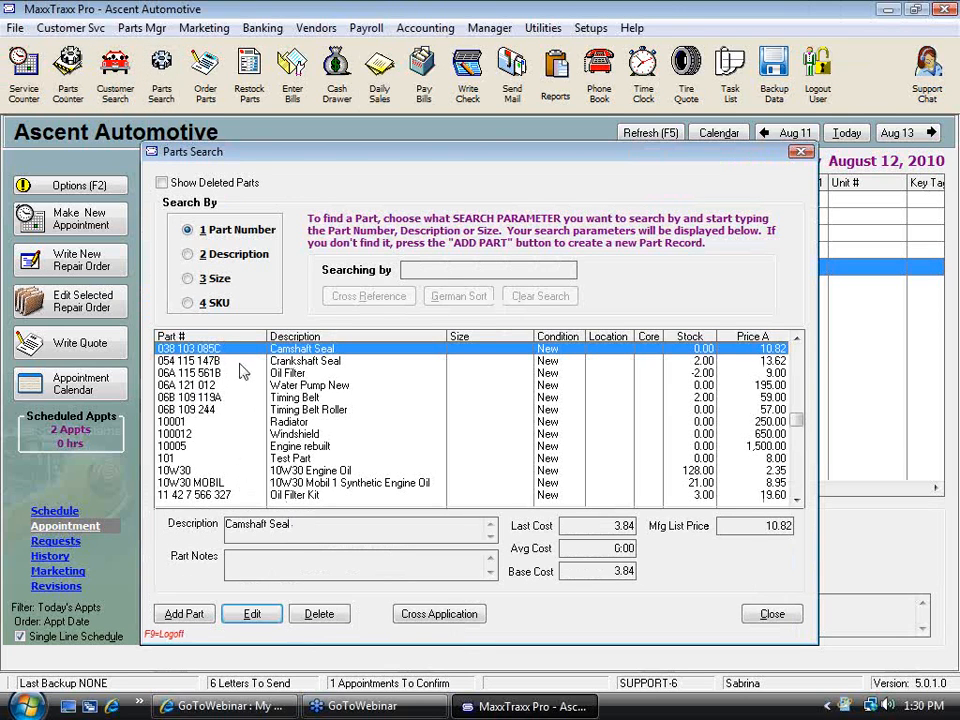
double_click(304, 373)
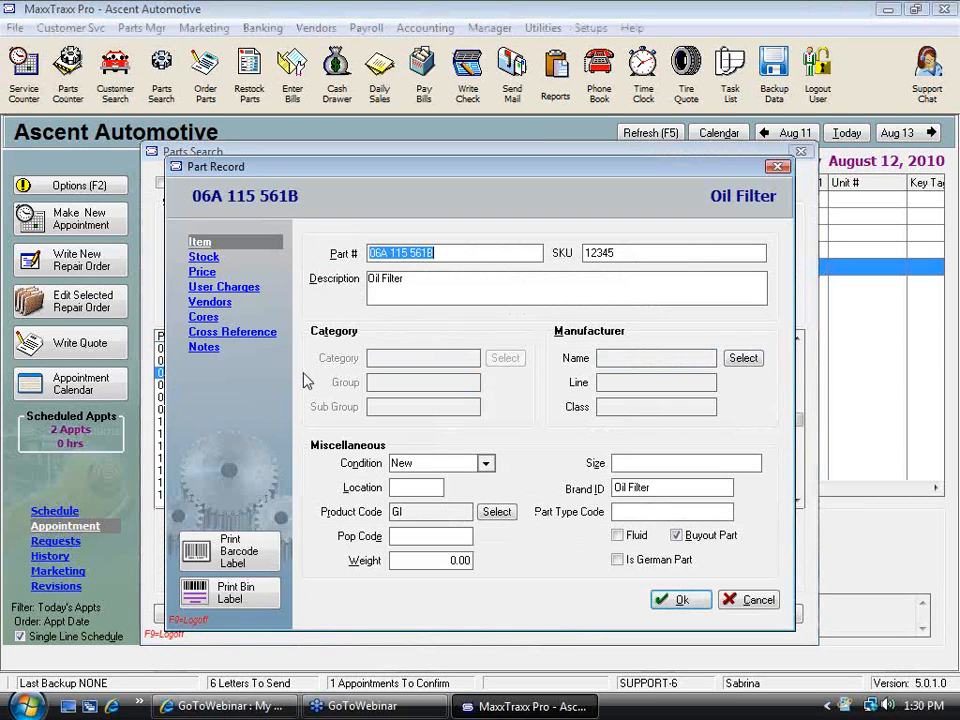
click(204, 273)
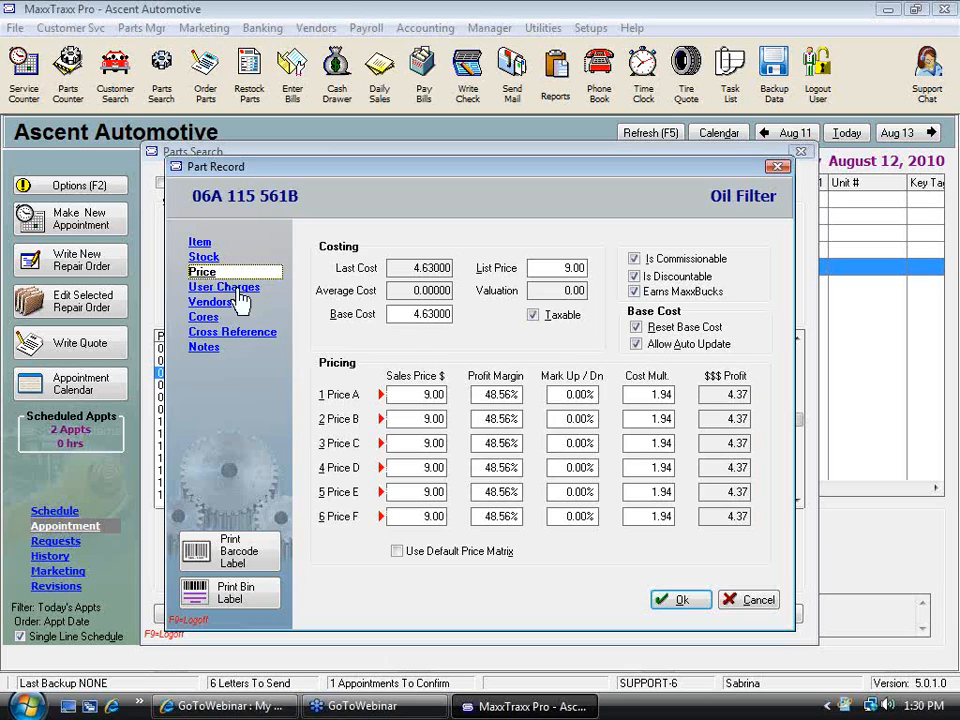
mouse_move(411, 314)
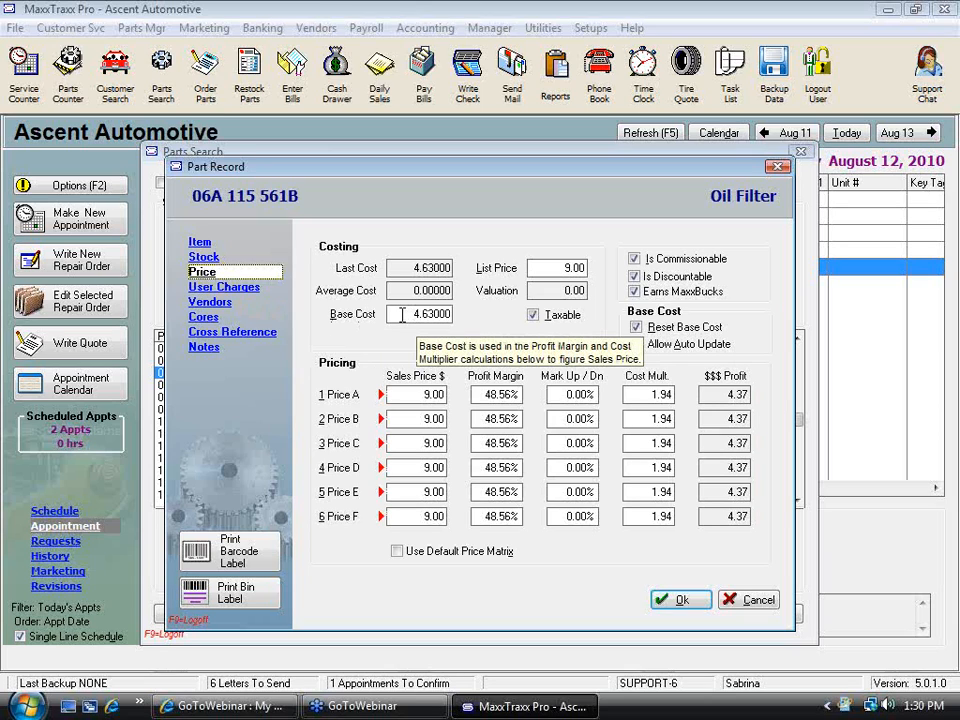
double_click(411, 314)
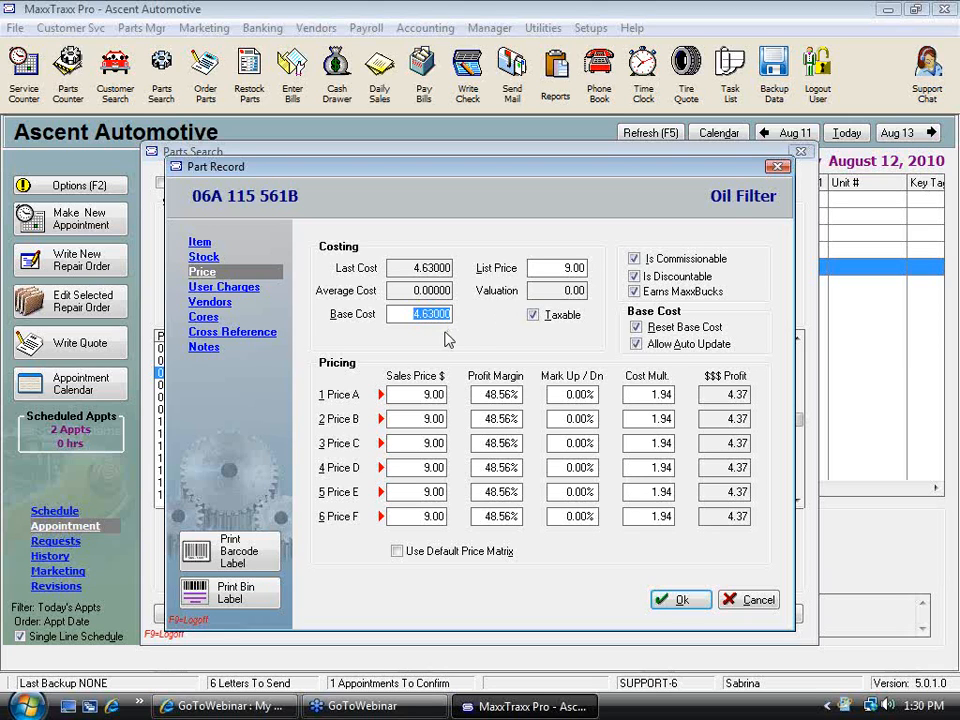
click(754, 600)
click(776, 612)
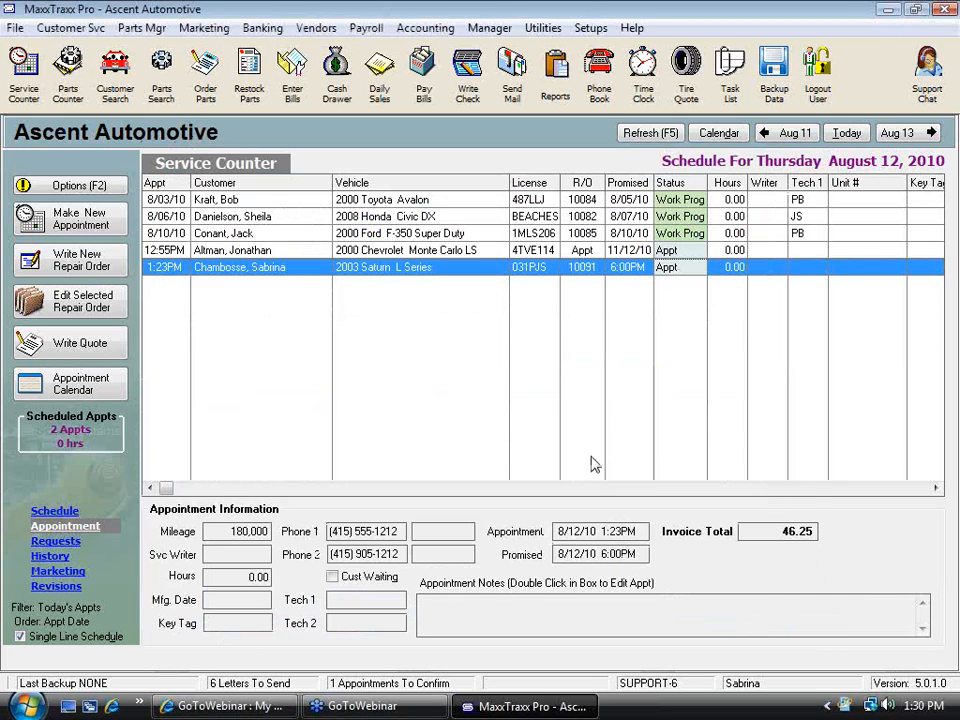
double_click(404, 248)
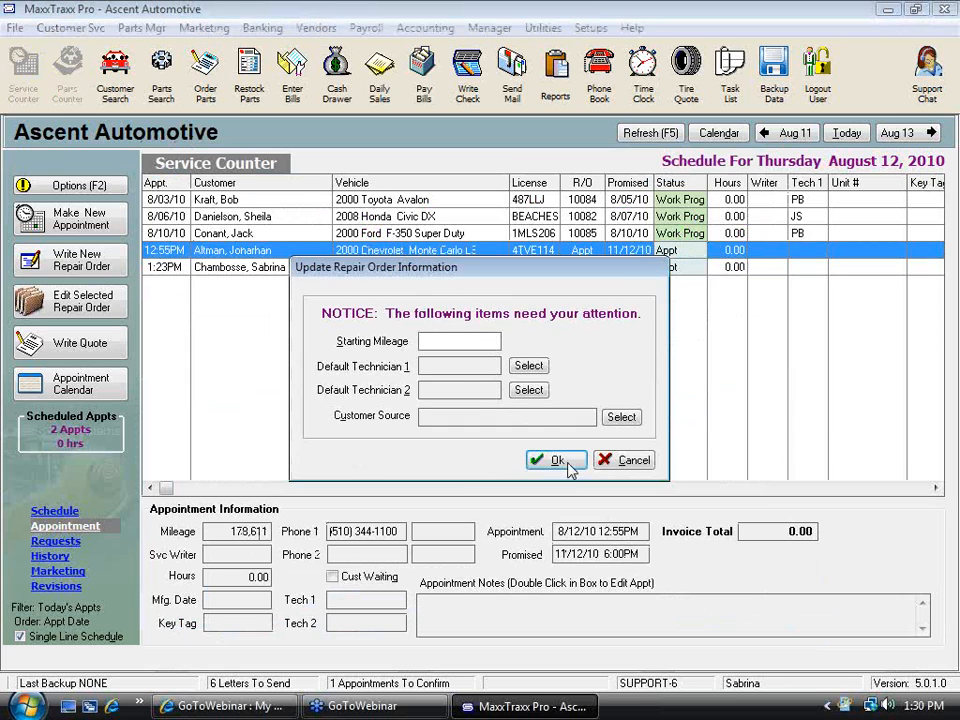
click(568, 468)
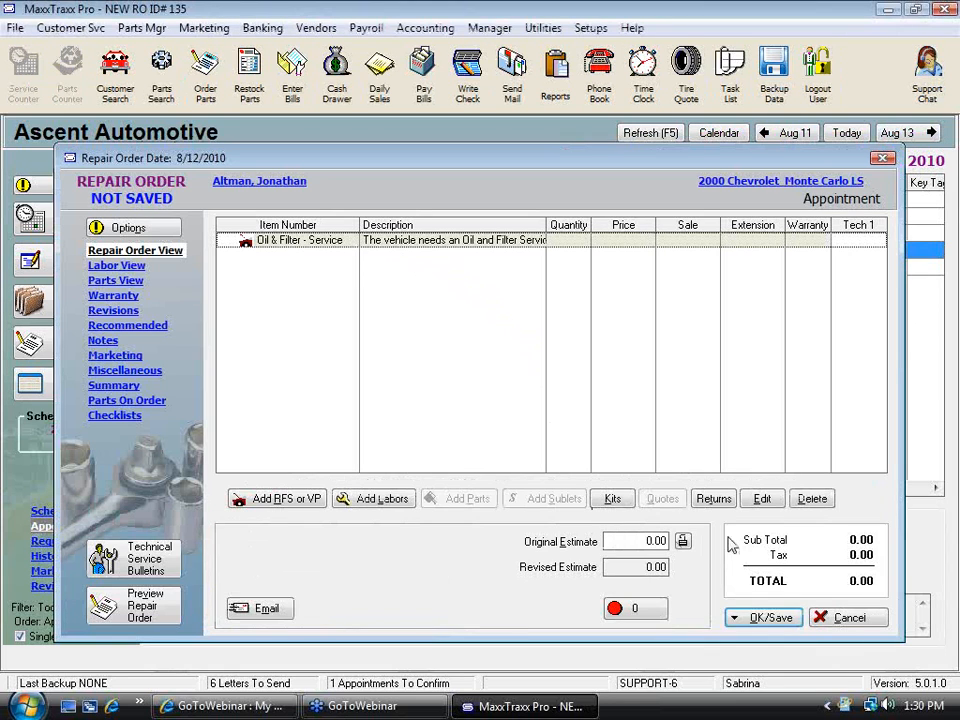
click(849, 617)
click(488, 389)
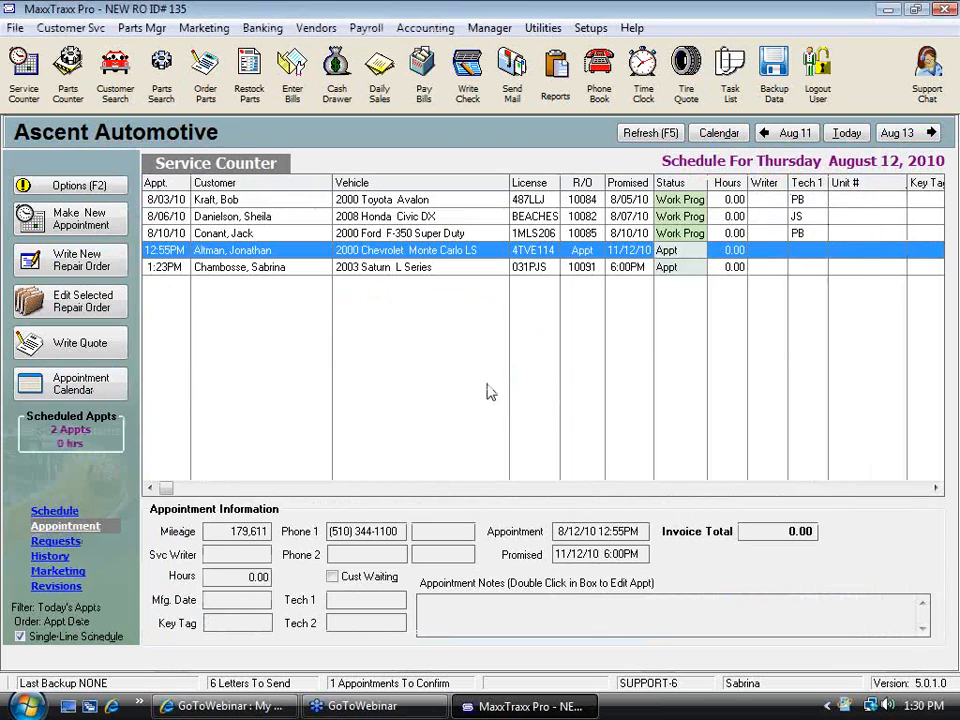
Reopen the 2003 Saturn L Series repair order and set the belt's cost to 25 in its profitability window
double_click(386, 268)
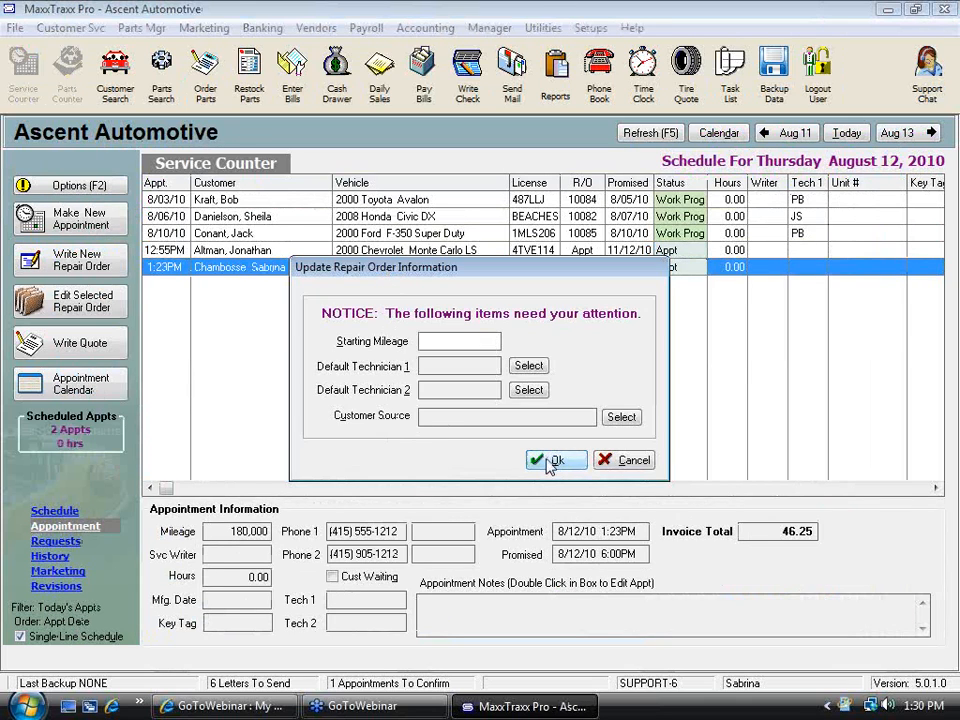
click(550, 463)
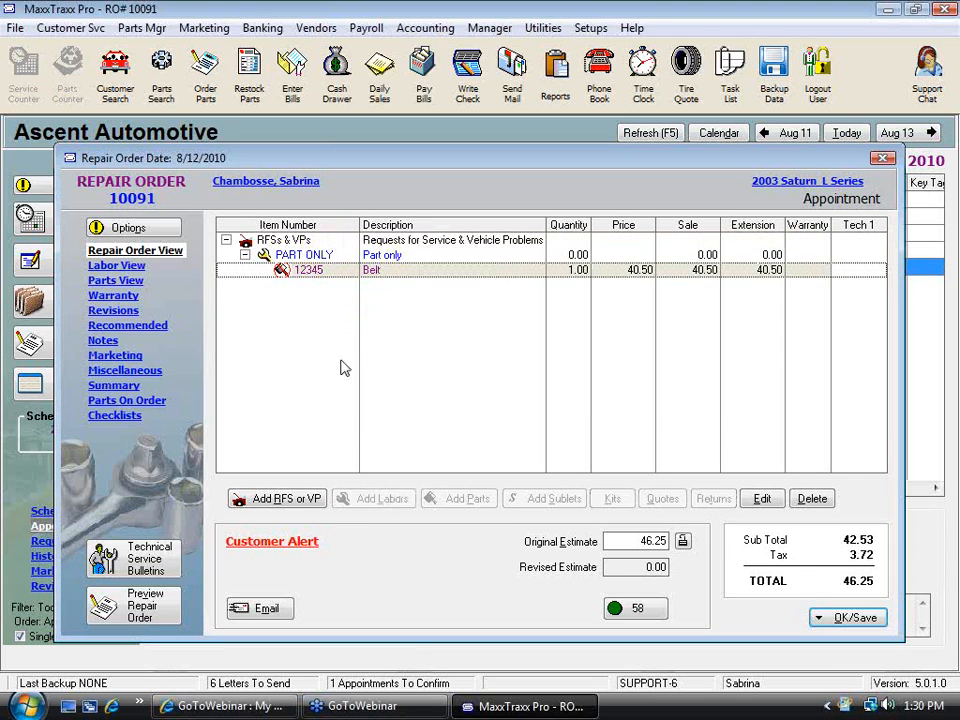
double_click(379, 272)
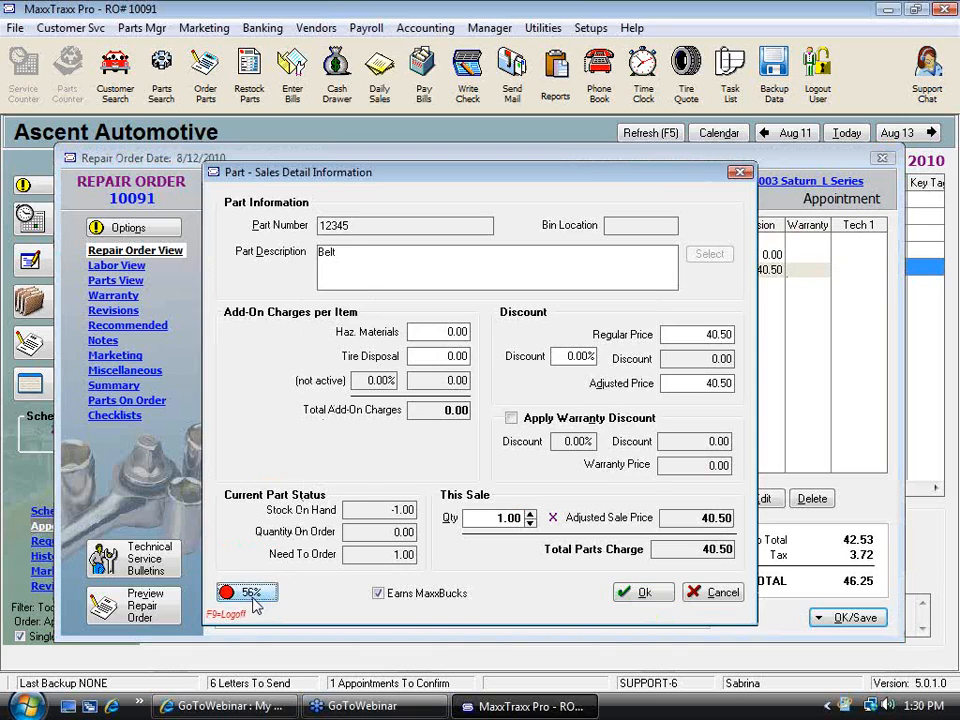
click(250, 594)
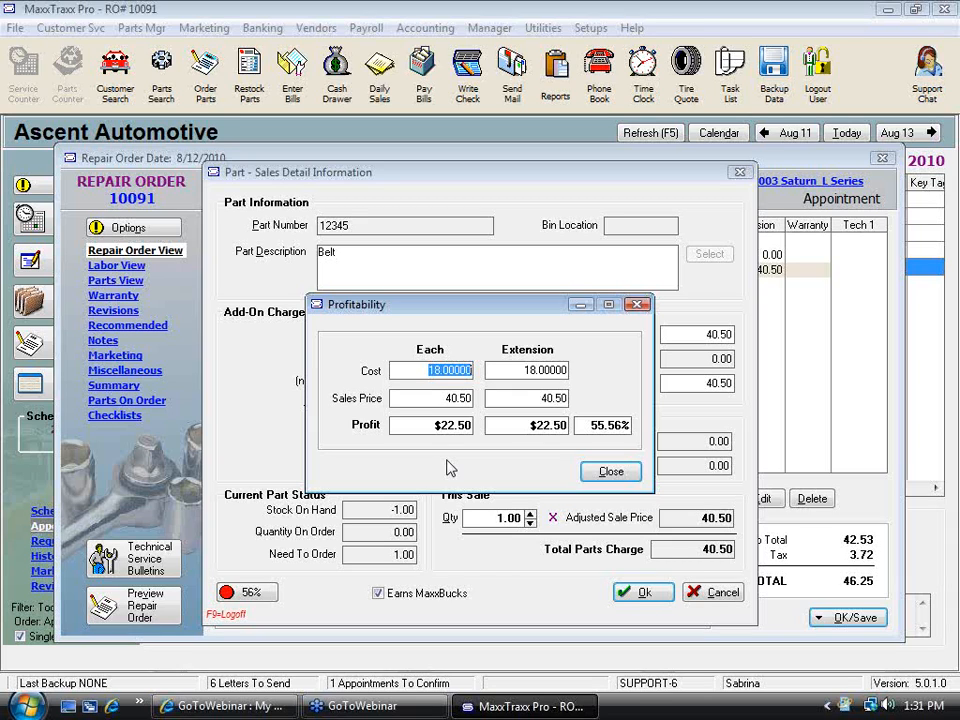
text(25)
key(Tab)
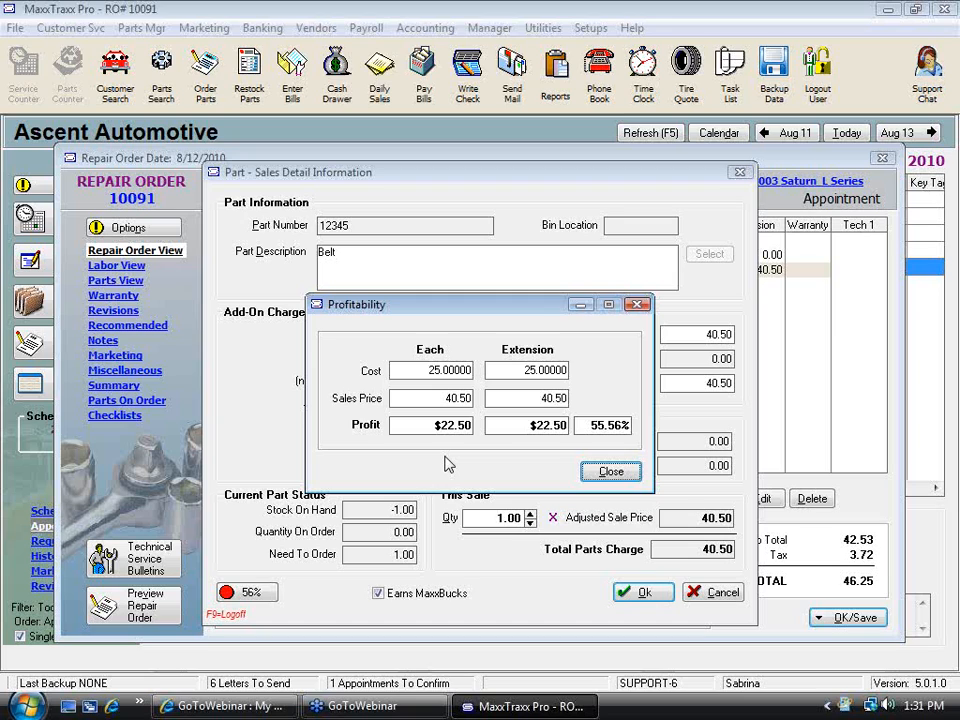
click(432, 370)
click(611, 472)
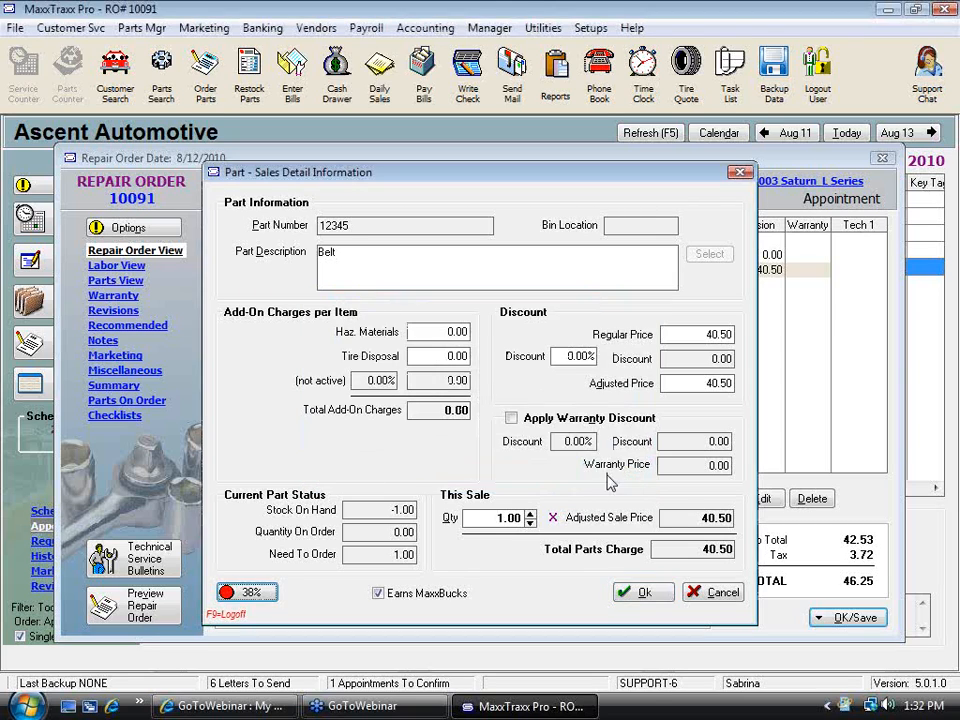
Review the belt's profitability again, then close the part detail without saving the changes
click(250, 594)
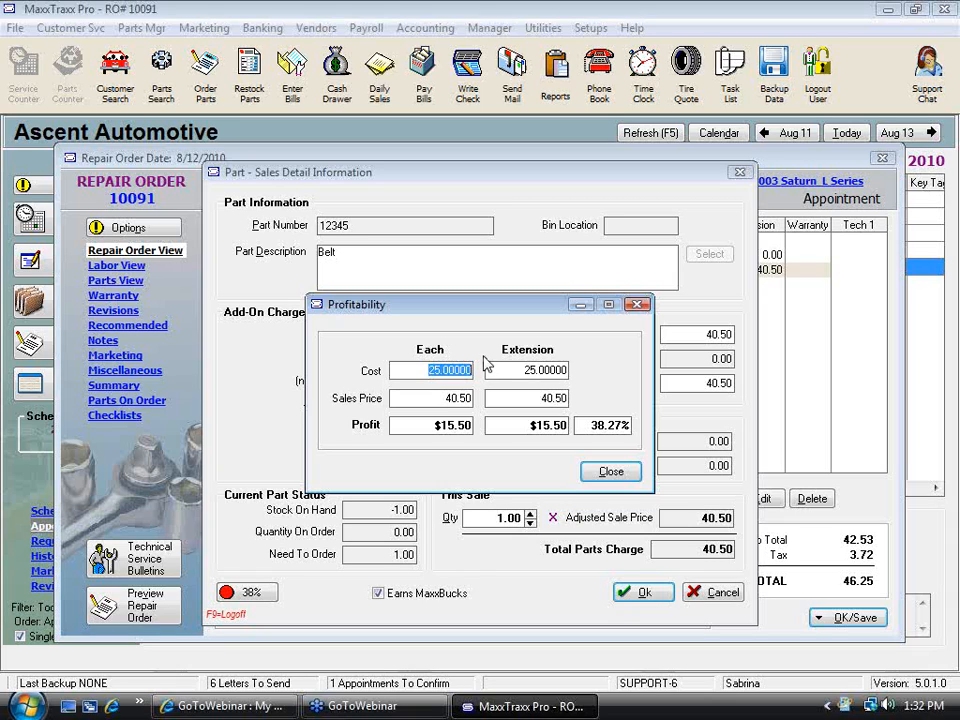
click(612, 472)
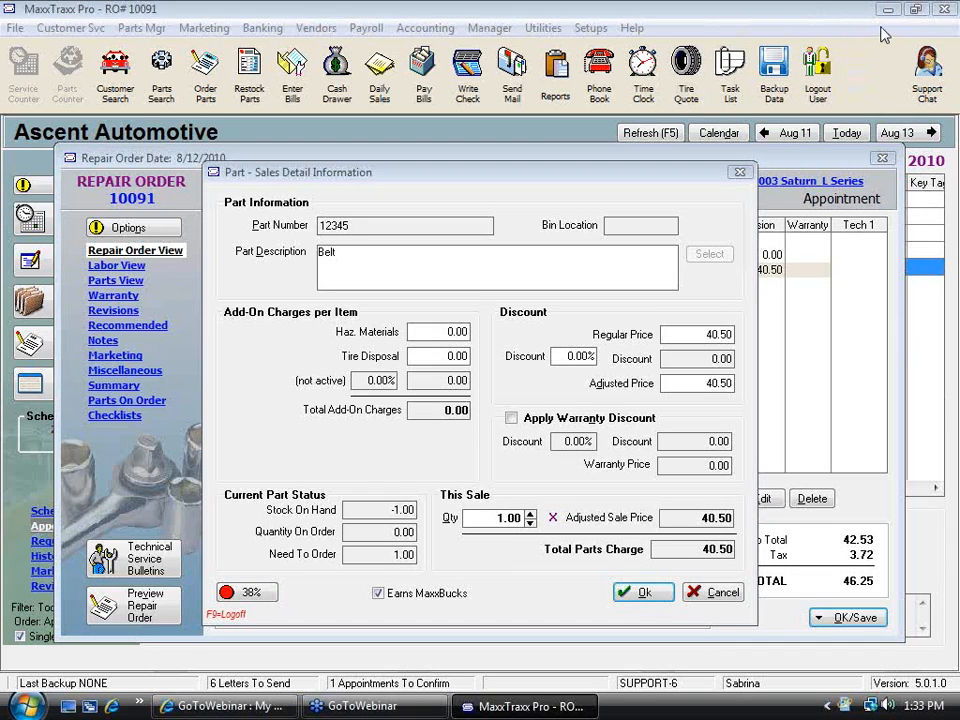
click(240, 592)
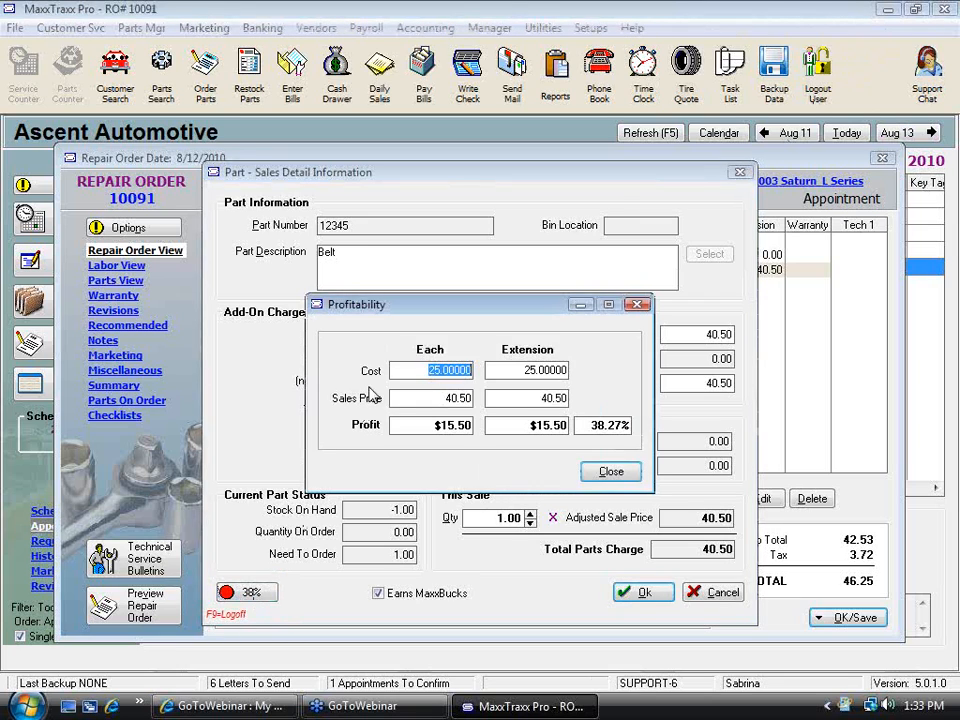
click(629, 477)
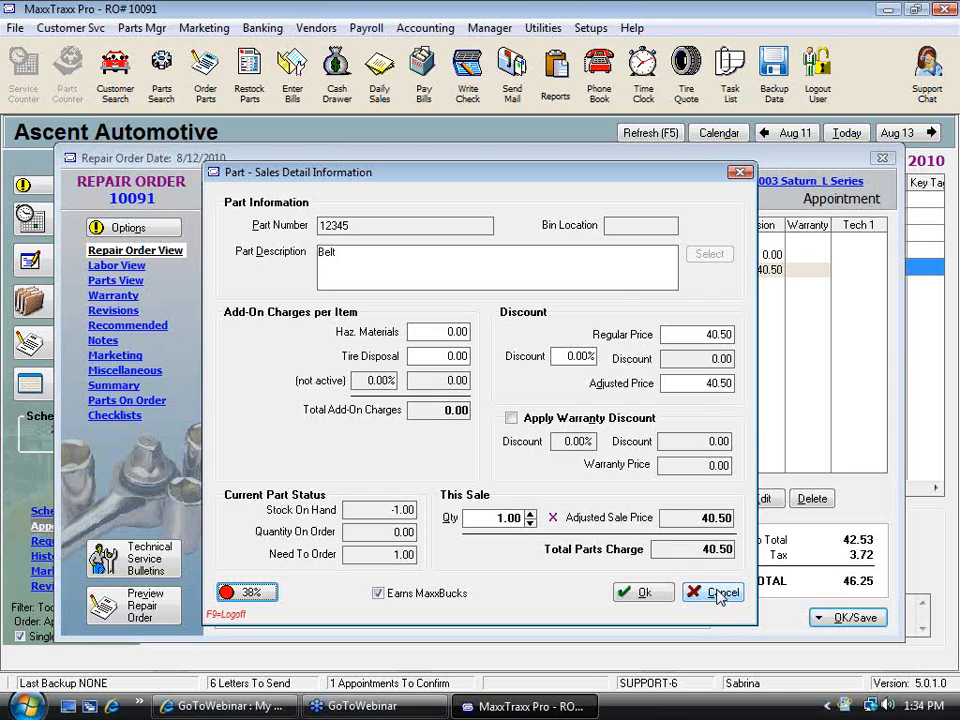
click(716, 593)
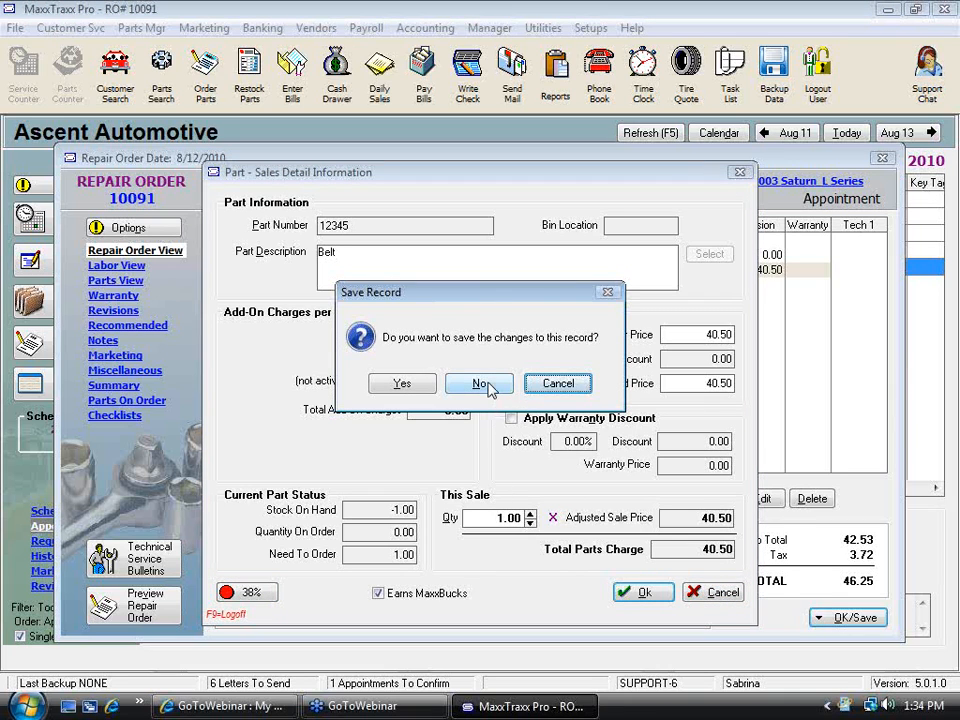
click(480, 384)
Save the repair order and exit the low-stock notice without ordering
click(853, 618)
click(645, 455)
click(650, 553)
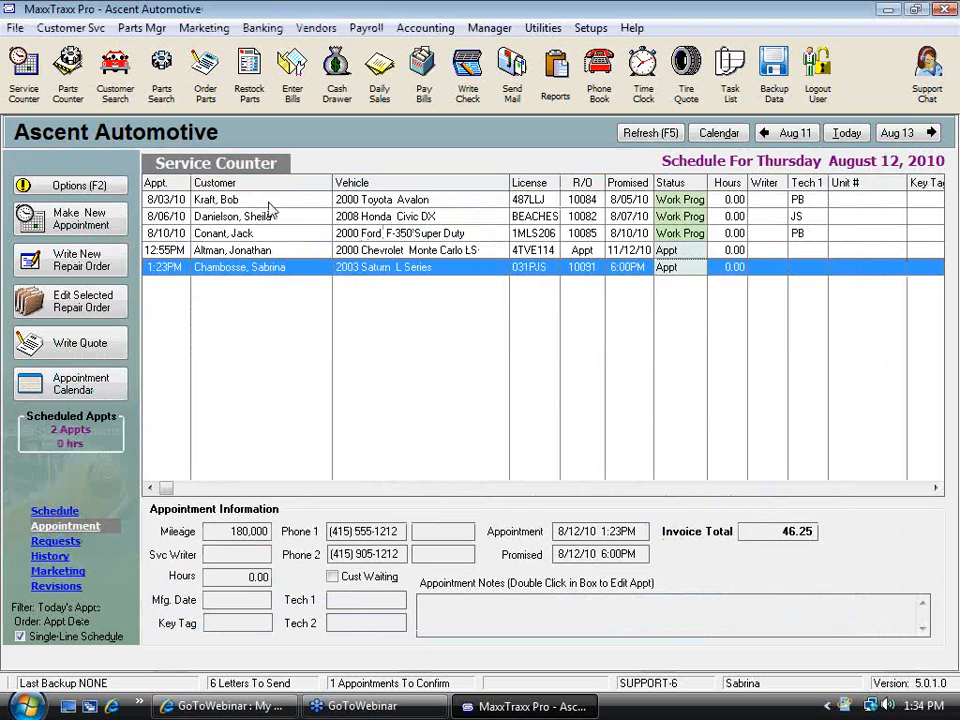
Void the 7/14/2010 bank deposit, transaction 310, in the Checking #1 check register
click(260, 28)
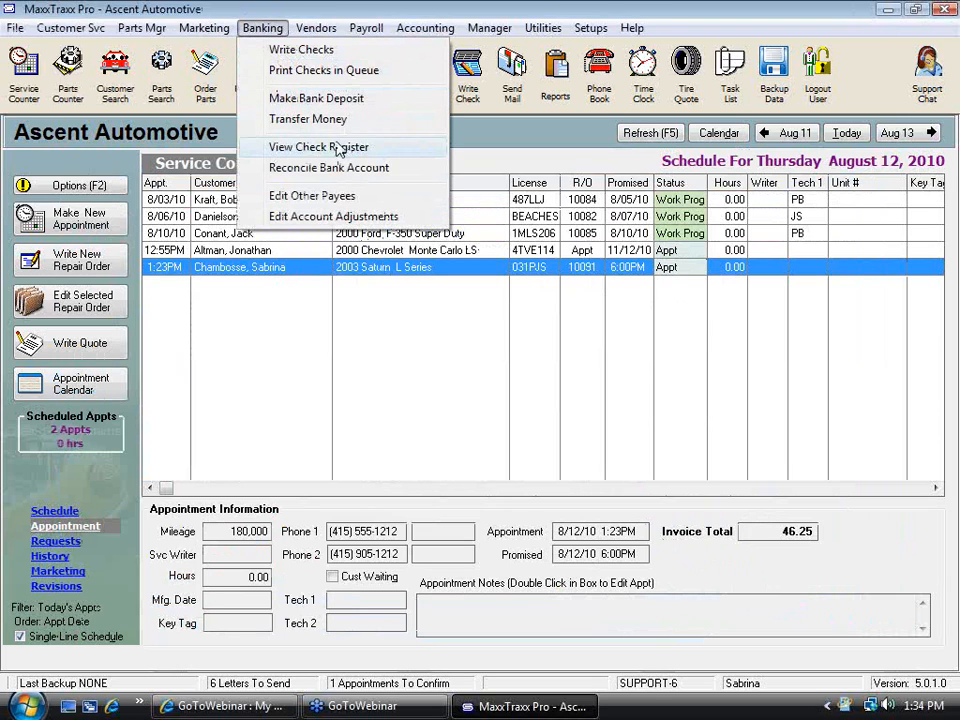
click(318, 147)
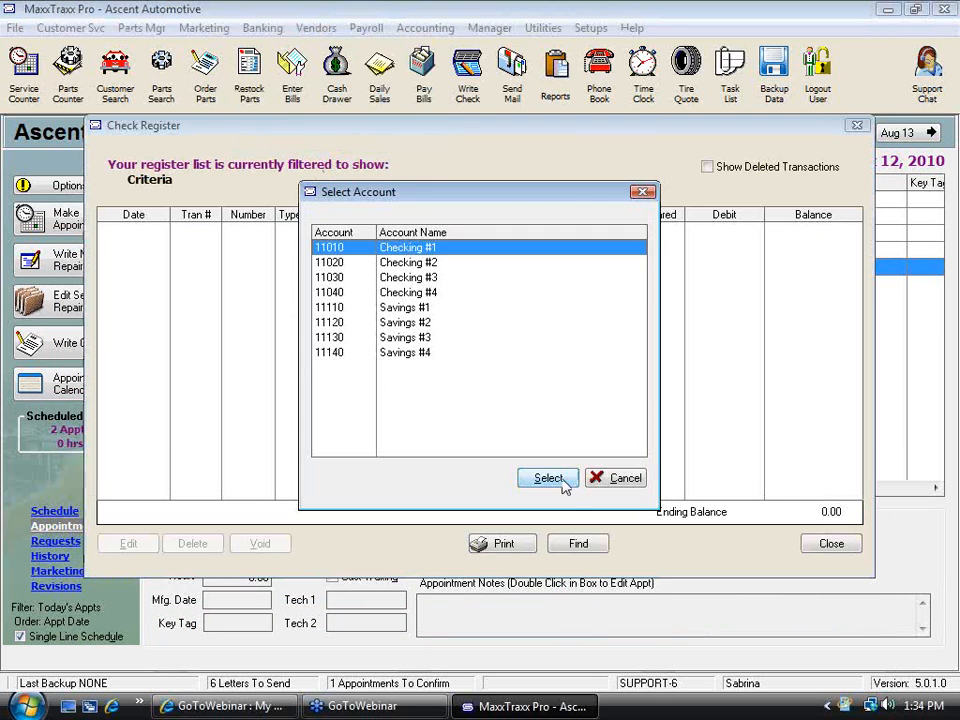
click(548, 478)
click(392, 470)
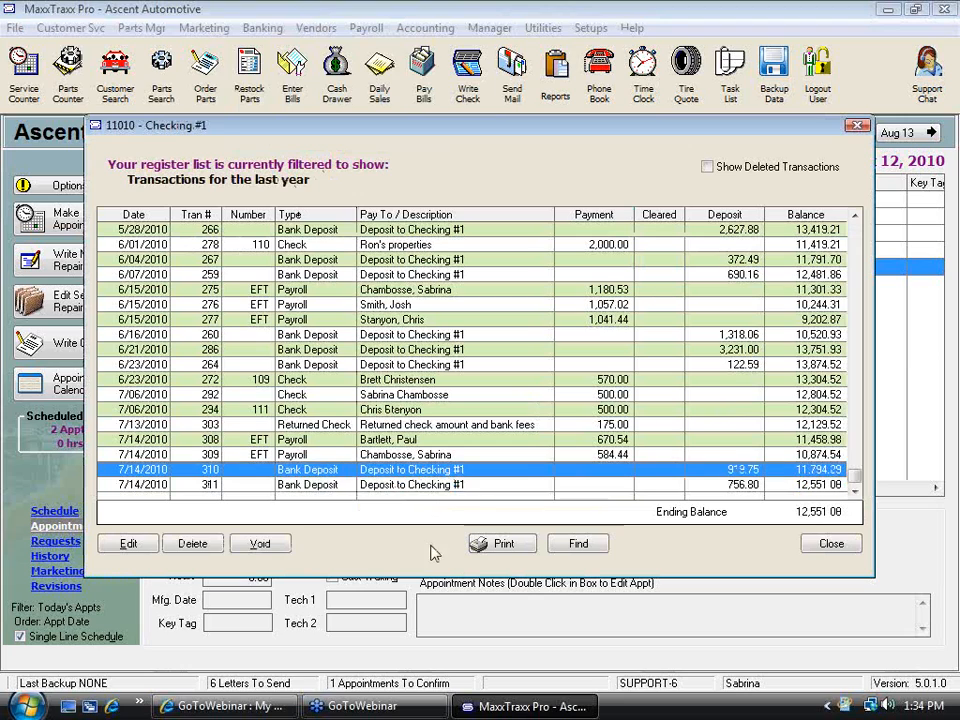
click(259, 543)
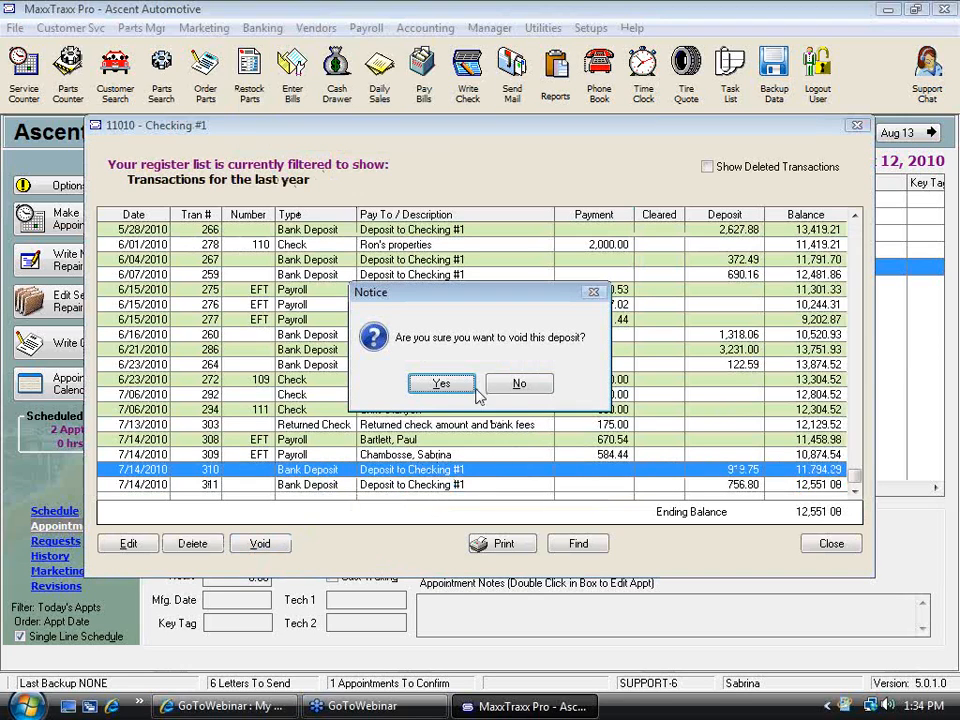
click(440, 383)
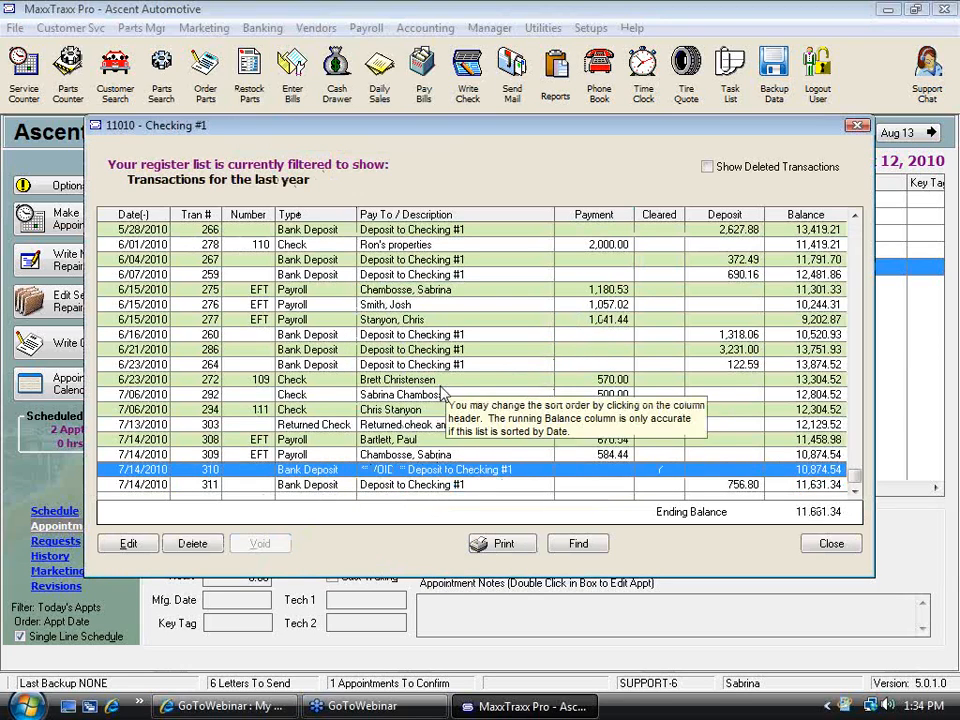
click(831, 544)
List cash drawer transactions starting 8/09/2010 and void payment transaction 325 for invoice 10090
click(336, 88)
click(366, 523)
click(412, 268)
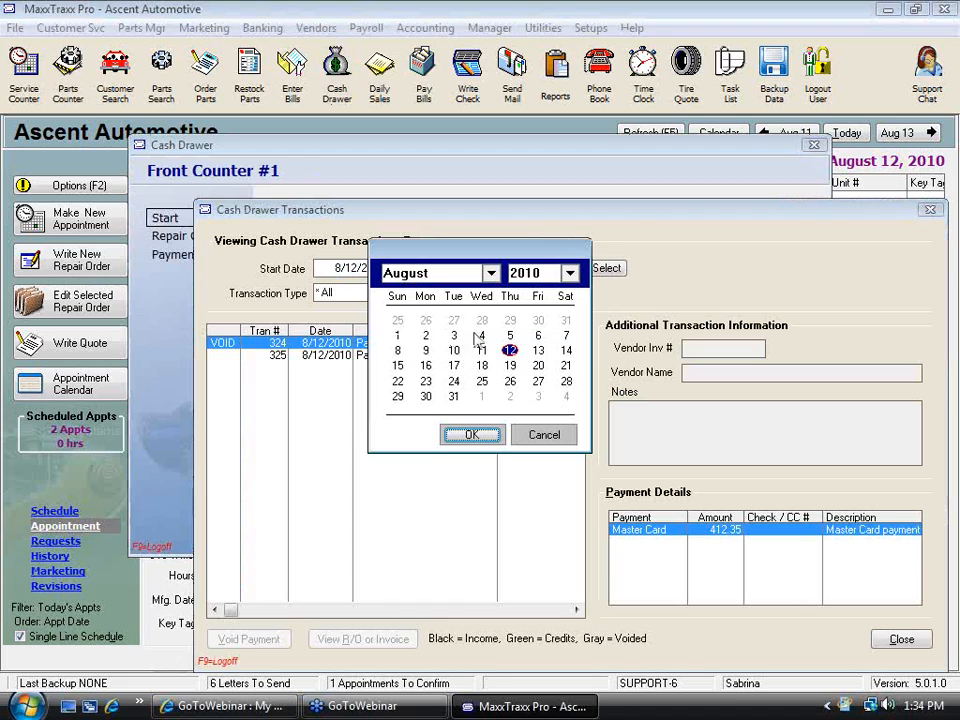
click(449, 351)
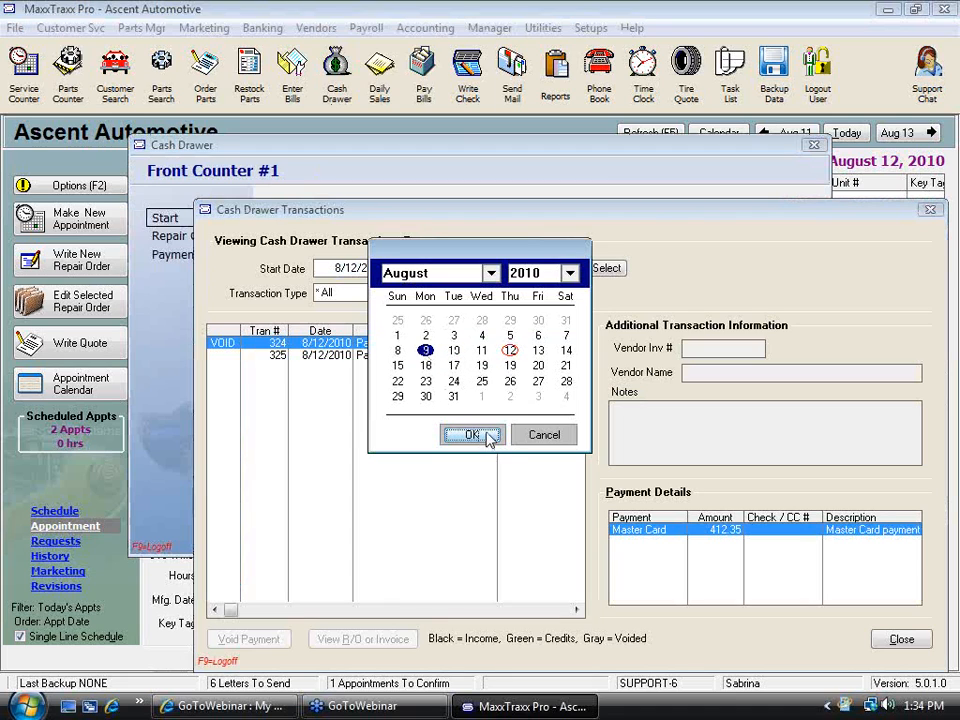
click(486, 436)
click(320, 384)
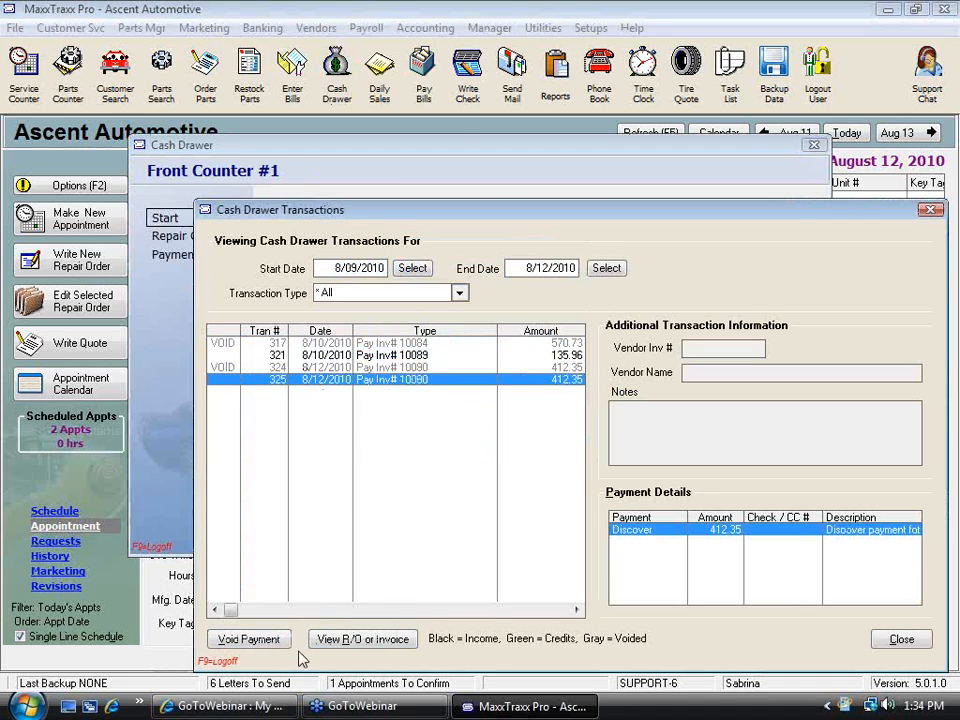
click(246, 639)
click(533, 581)
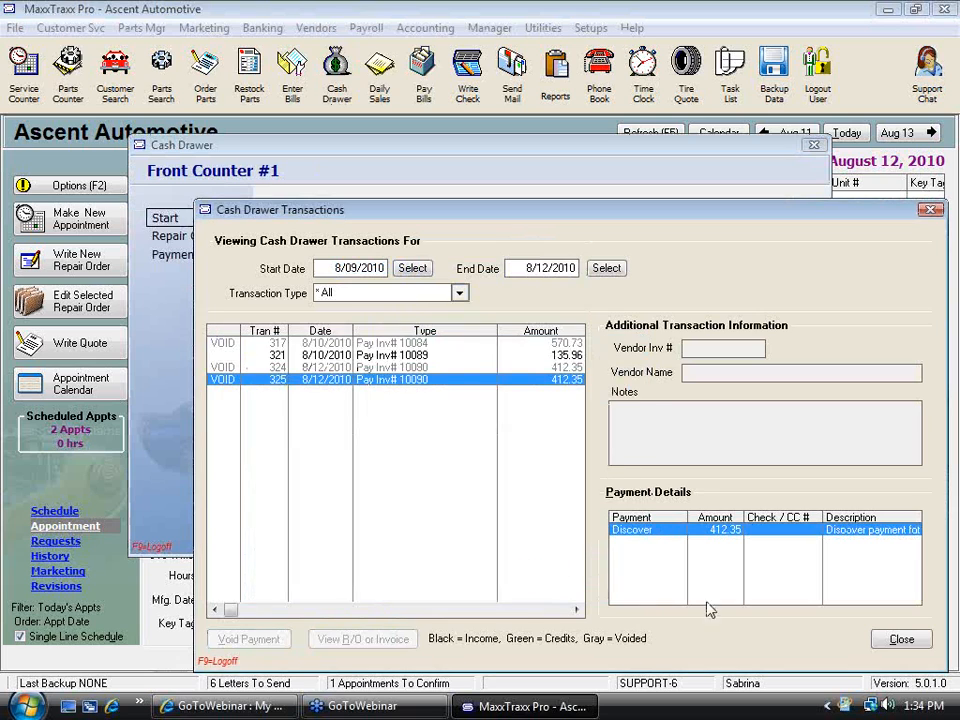
Close the cash drawer and refresh the service counter schedule
click(904, 637)
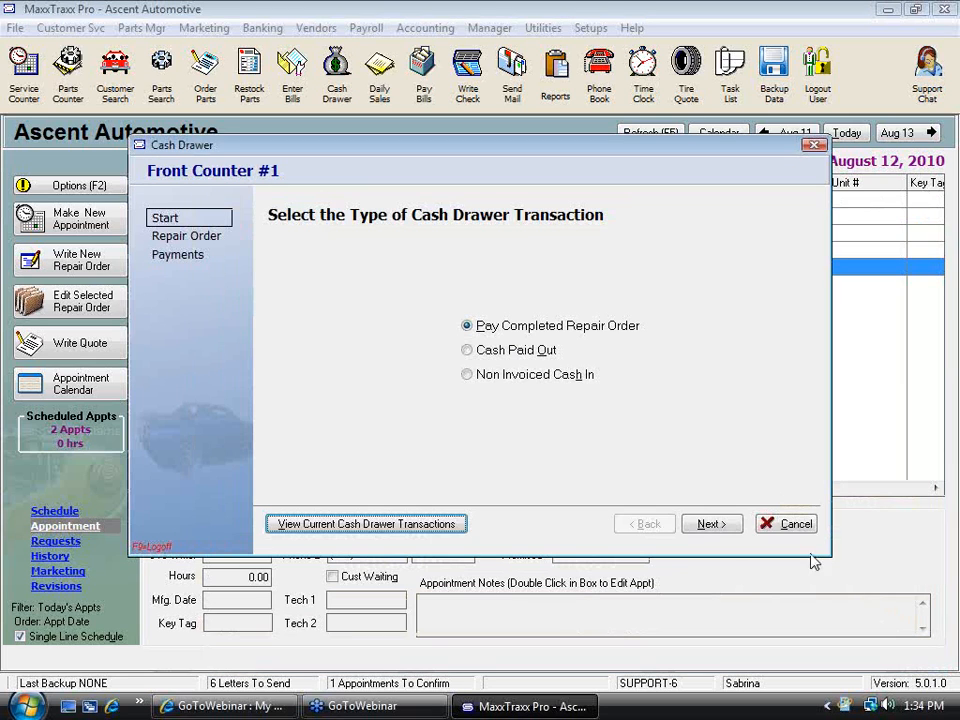
click(762, 524)
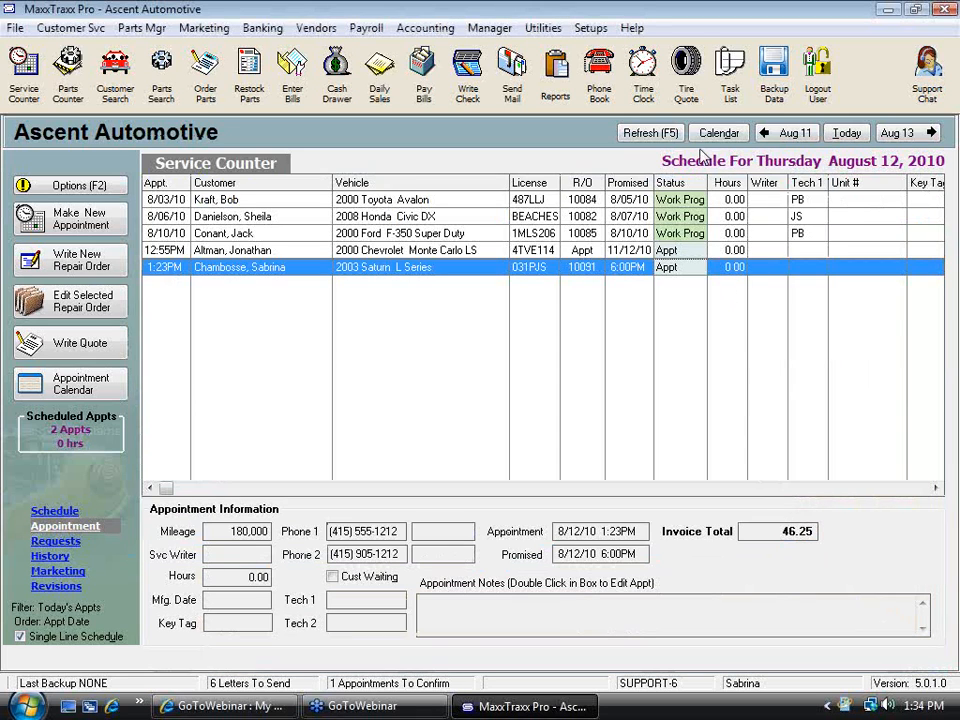
click(668, 134)
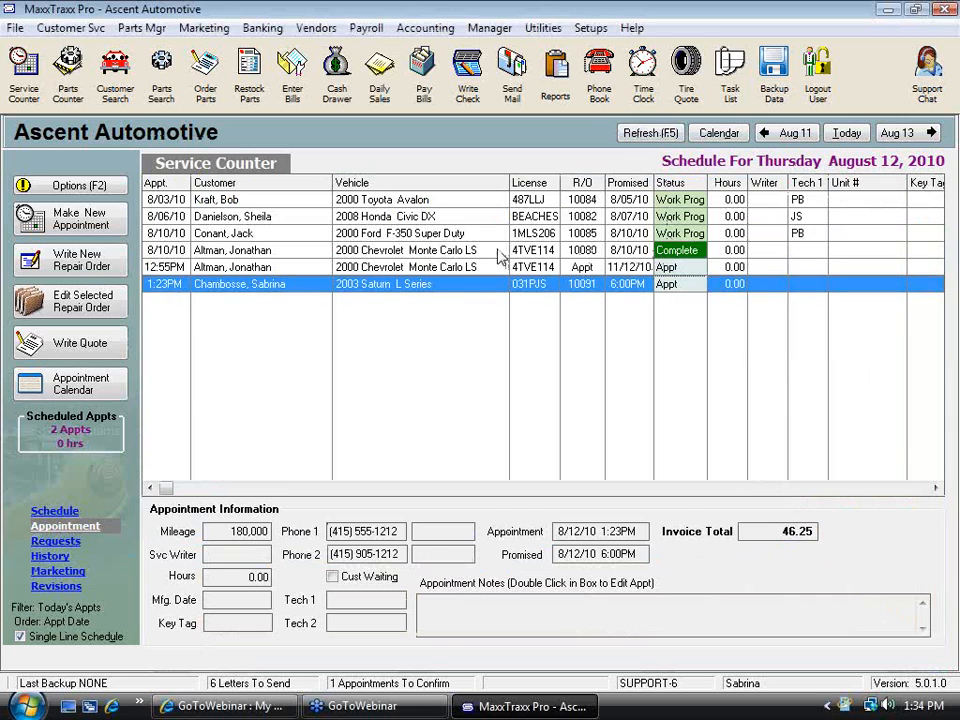
Change the status of repair order 10090 to Appointment
click(450, 251)
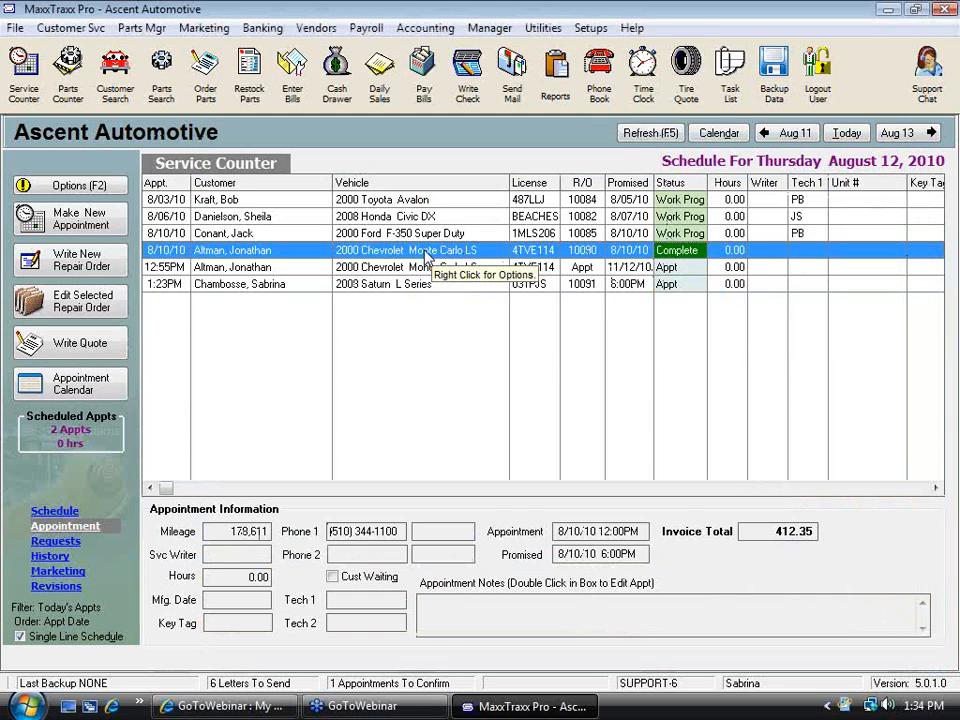
right_click(427, 256)
mouse_move(540, 430)
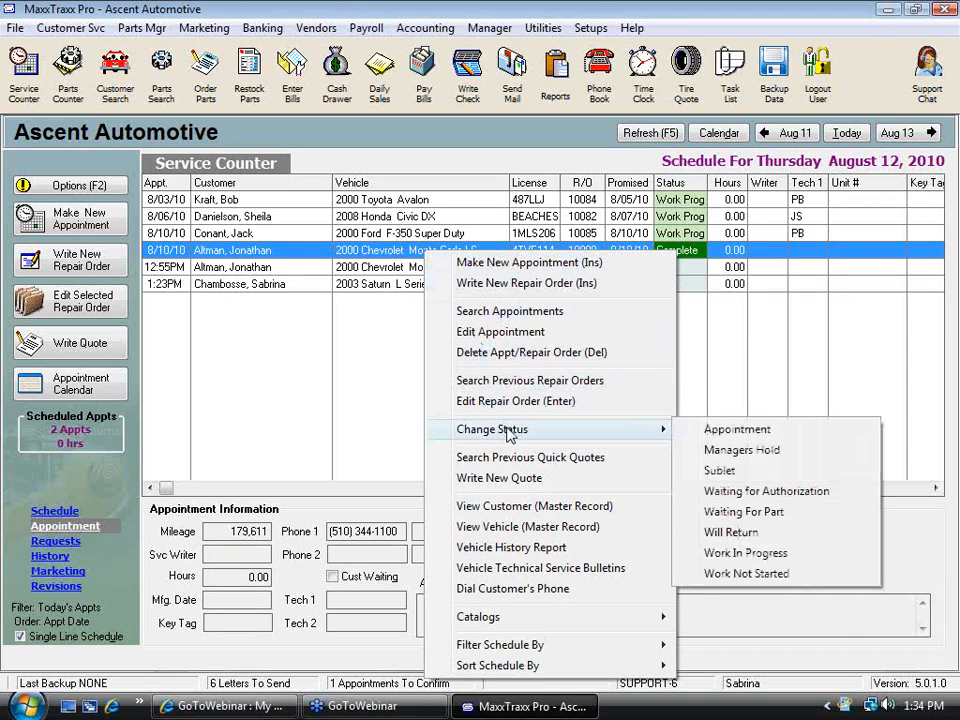
click(737, 429)
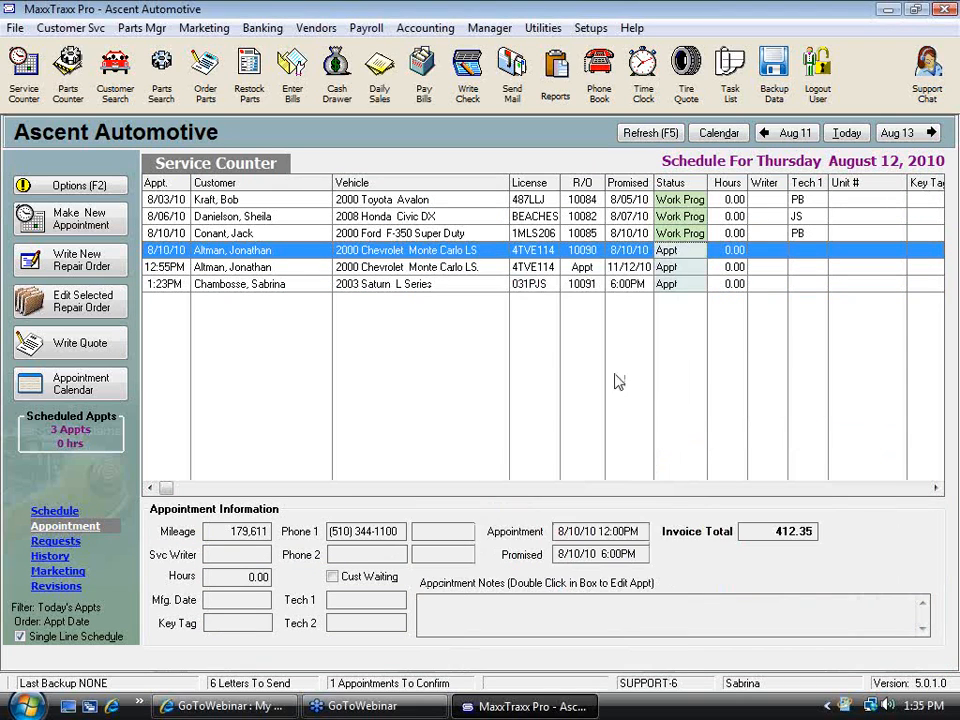
Open repair order 10090 and set the Camshaft Seal part's cost to 5.67 in its profitability details
double_click(490, 260)
click(553, 460)
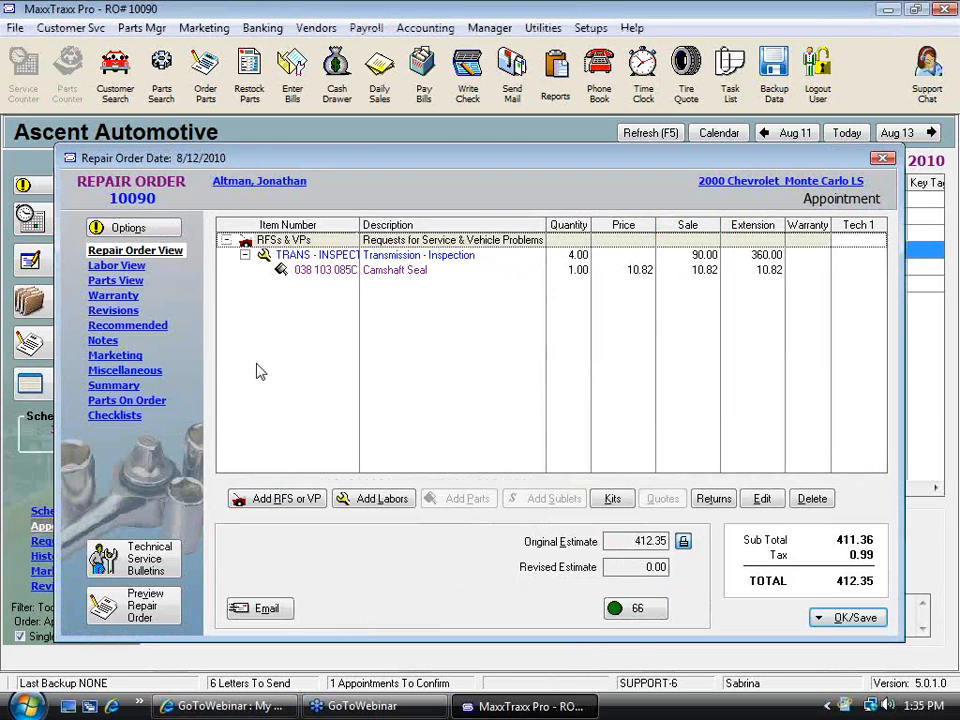
click(310, 271)
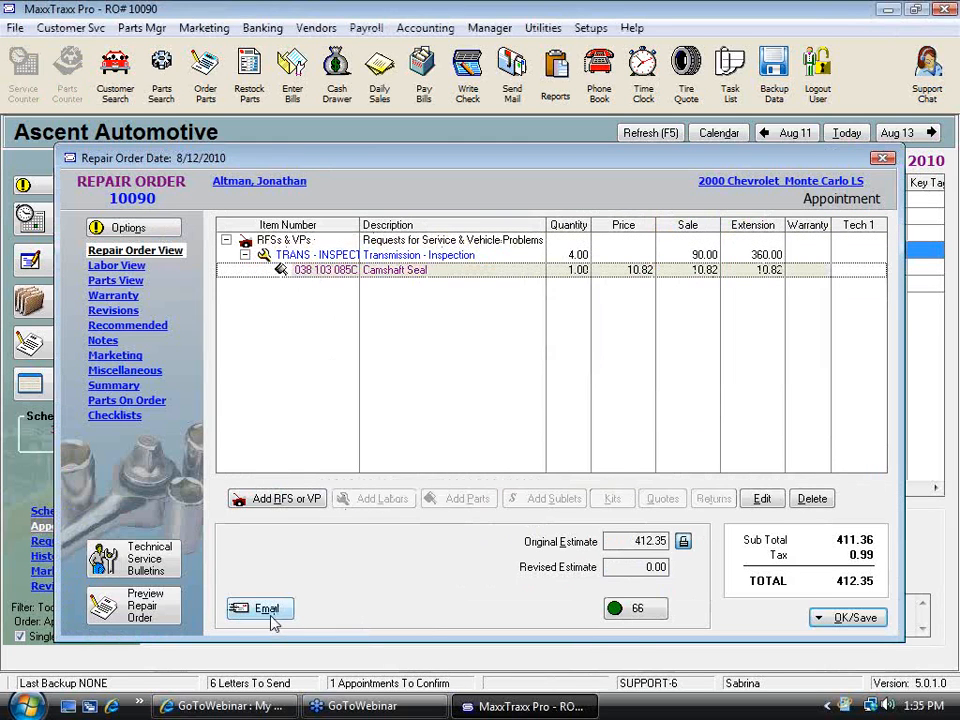
double_click(388, 279)
click(251, 597)
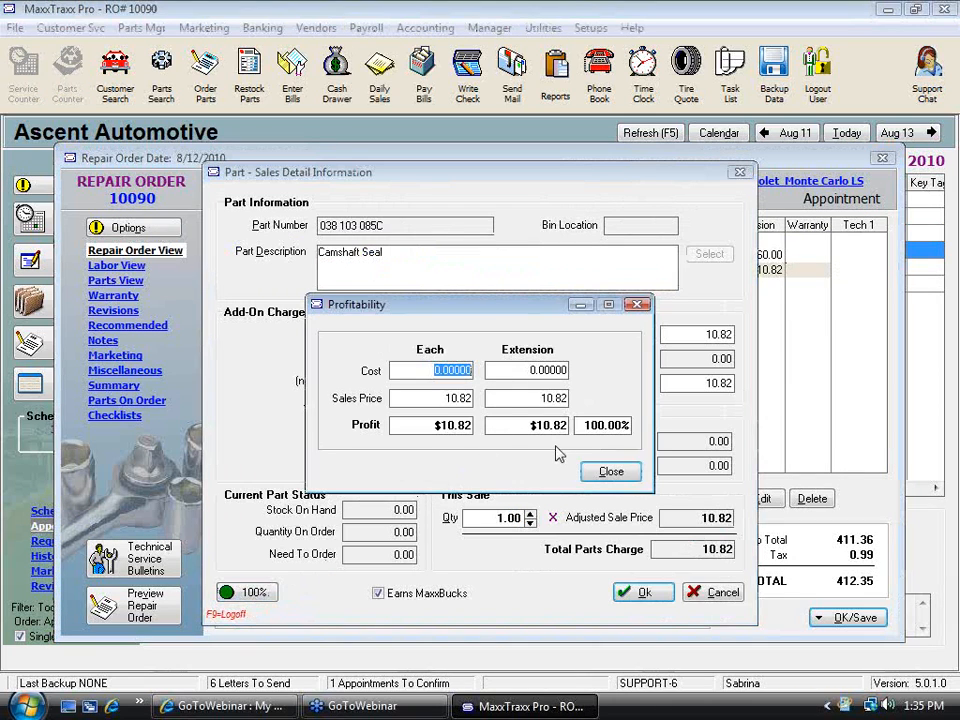
text(5.67)
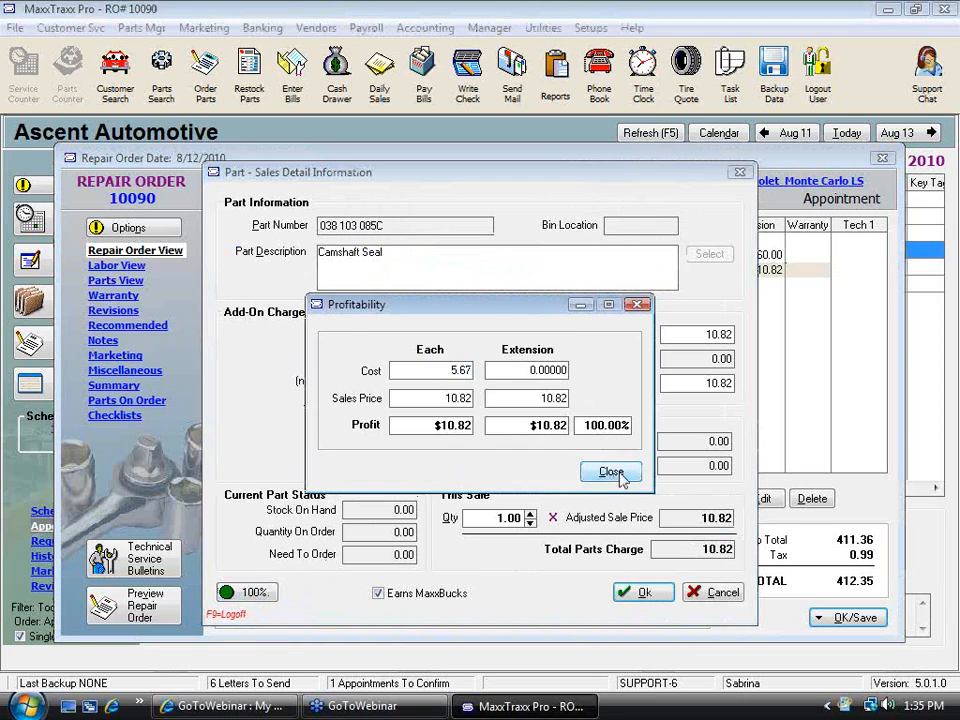
click(611, 471)
click(660, 594)
Start paying the repair order, skipping the required-information notice and declining to assign technicians
click(855, 620)
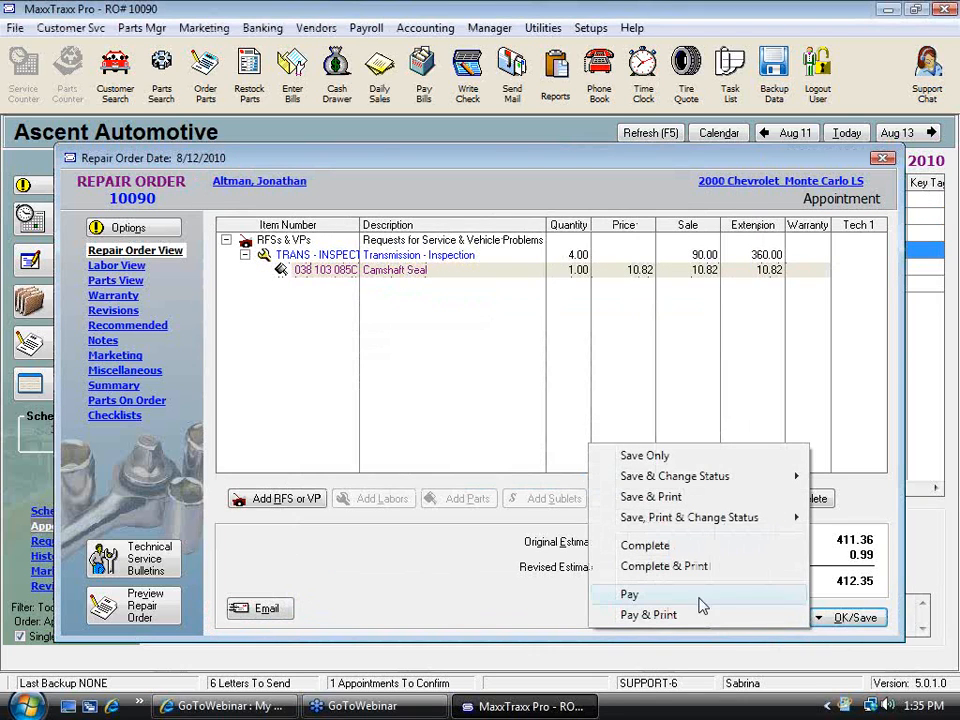
click(649, 591)
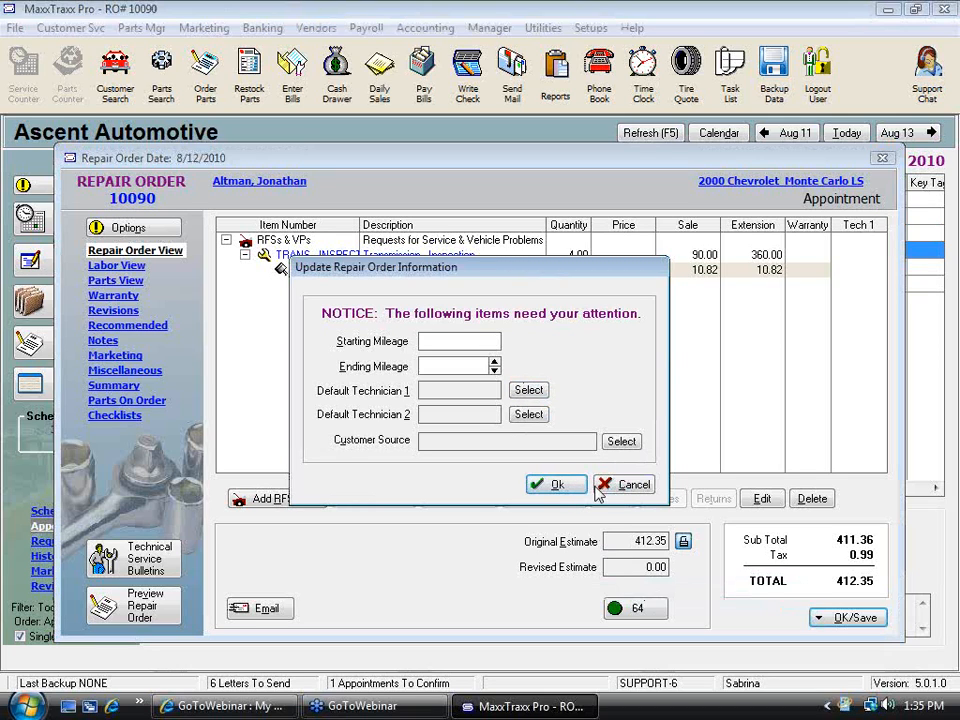
click(555, 486)
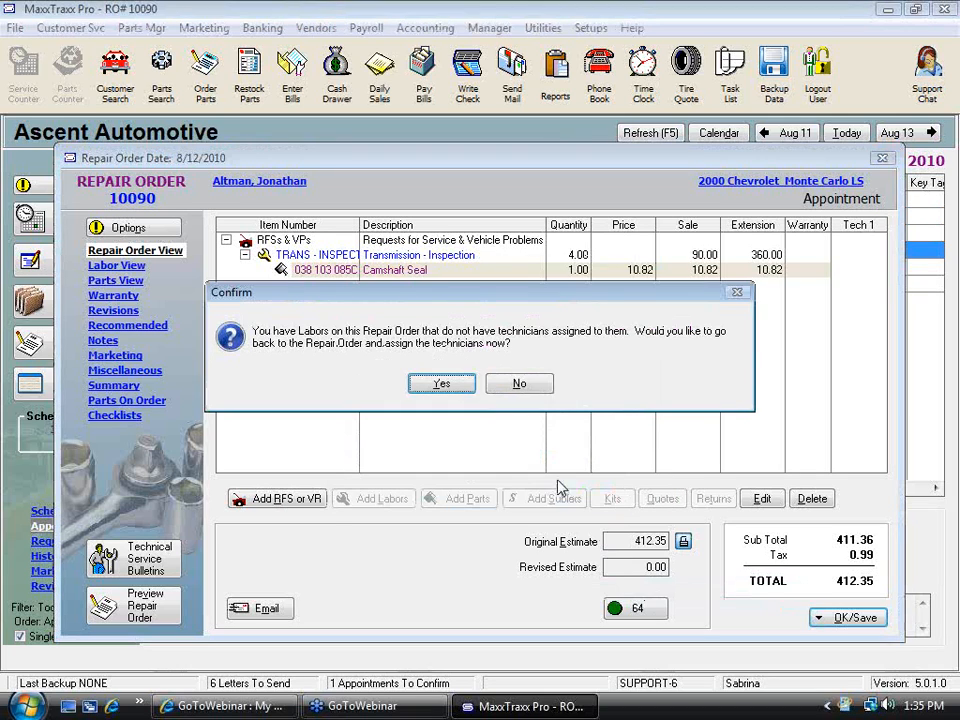
click(512, 385)
click(512, 385)
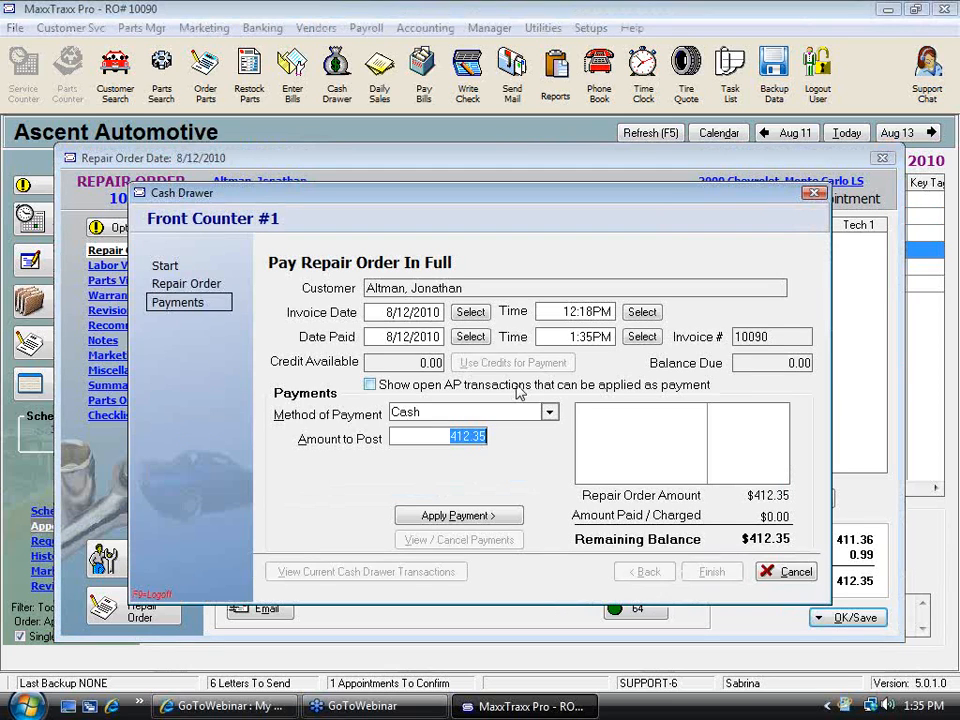
Set both the invoice date and the date paid to 8/09/2010
click(466, 314)
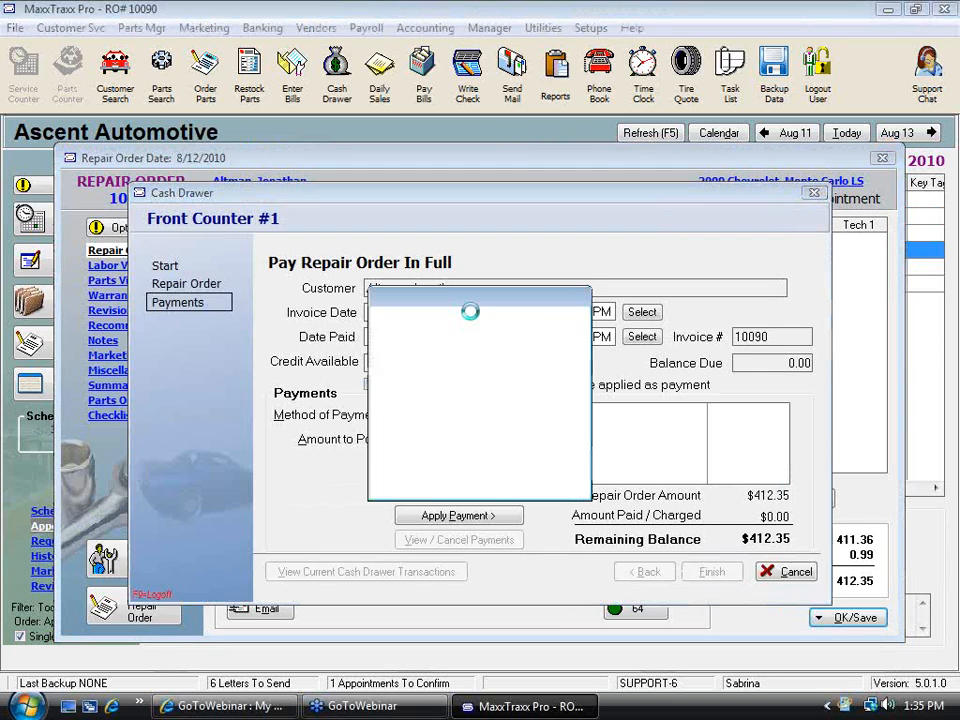
click(425, 398)
click(488, 483)
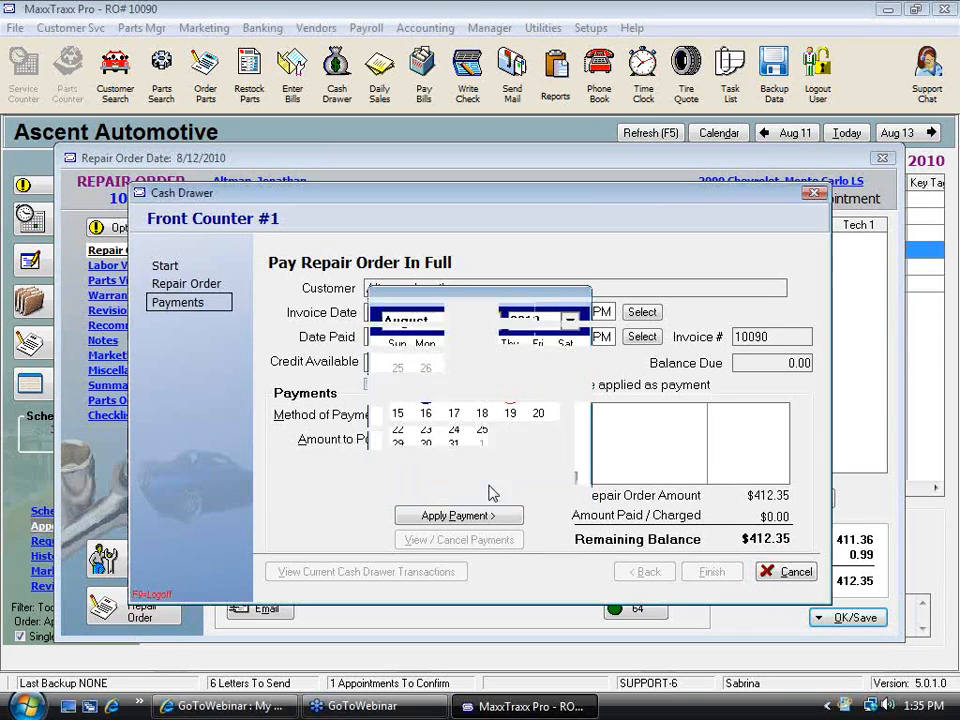
click(471, 333)
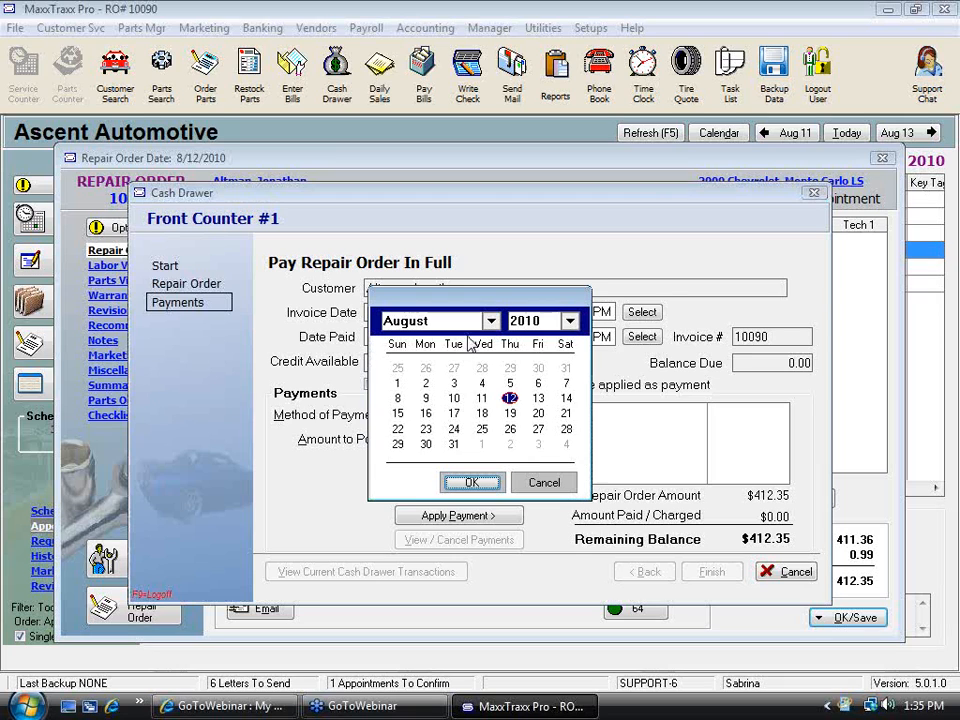
click(425, 398)
click(471, 482)
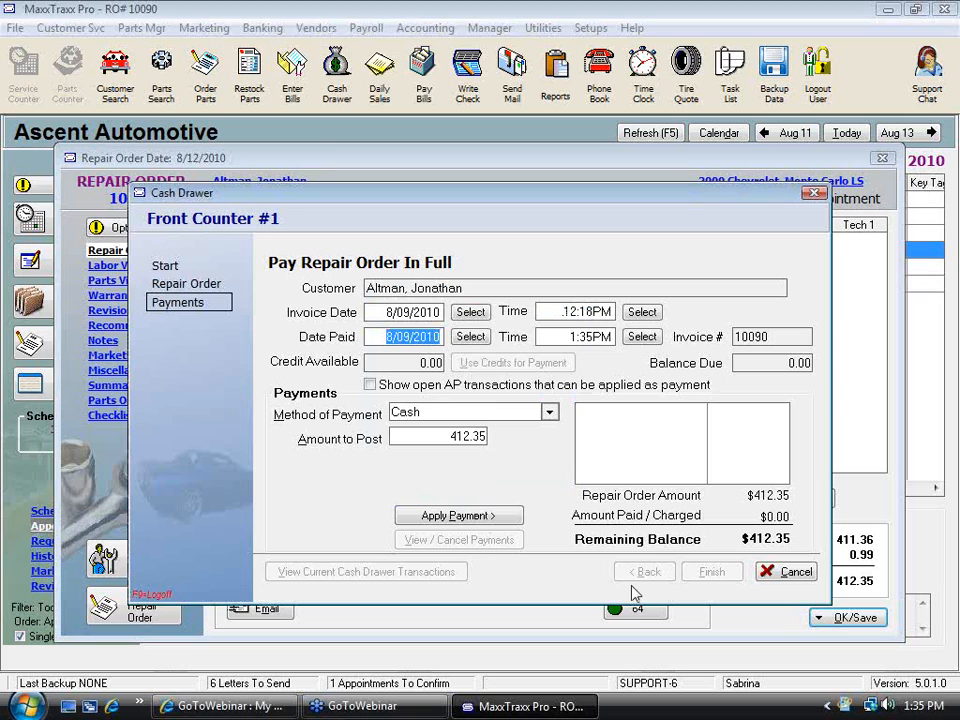
Apply a 200 payment by Cash toward the repair order
click(549, 412)
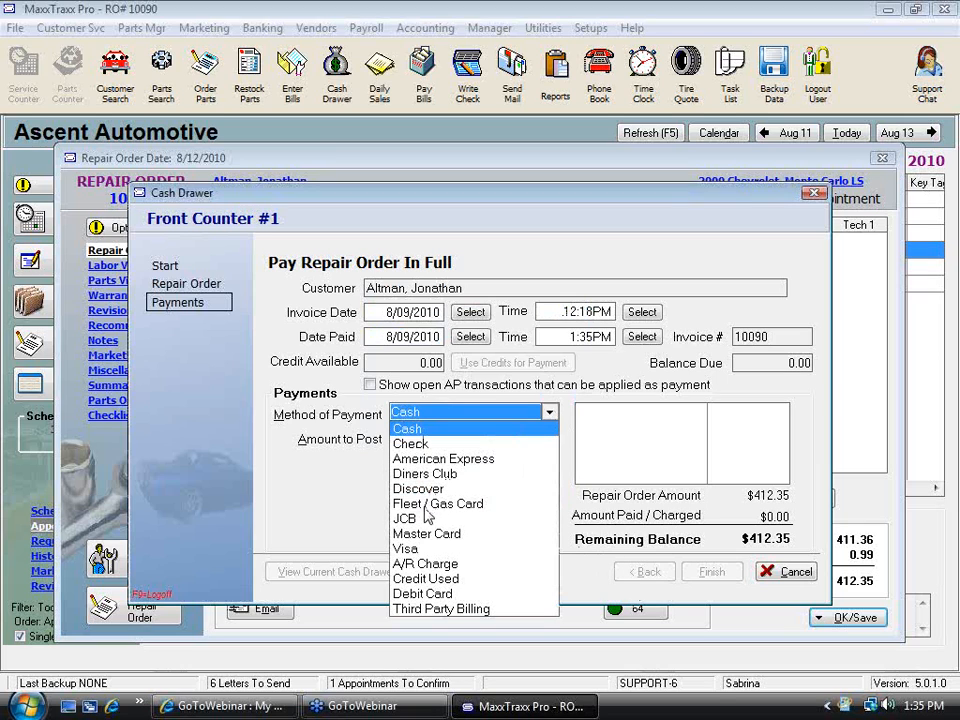
click(418, 548)
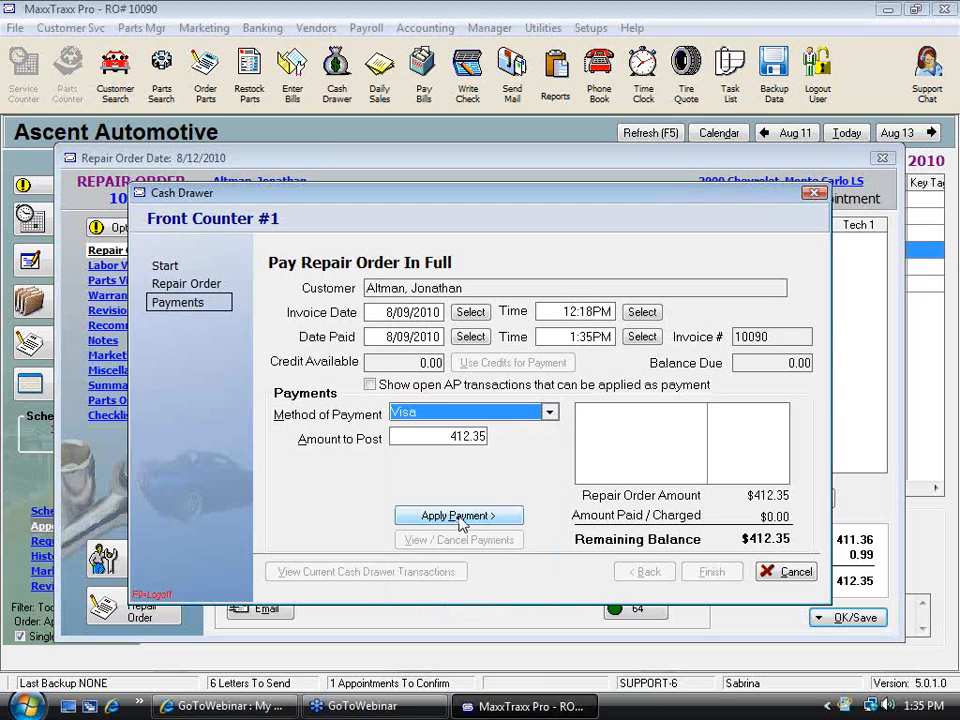
click(549, 412)
click(420, 366)
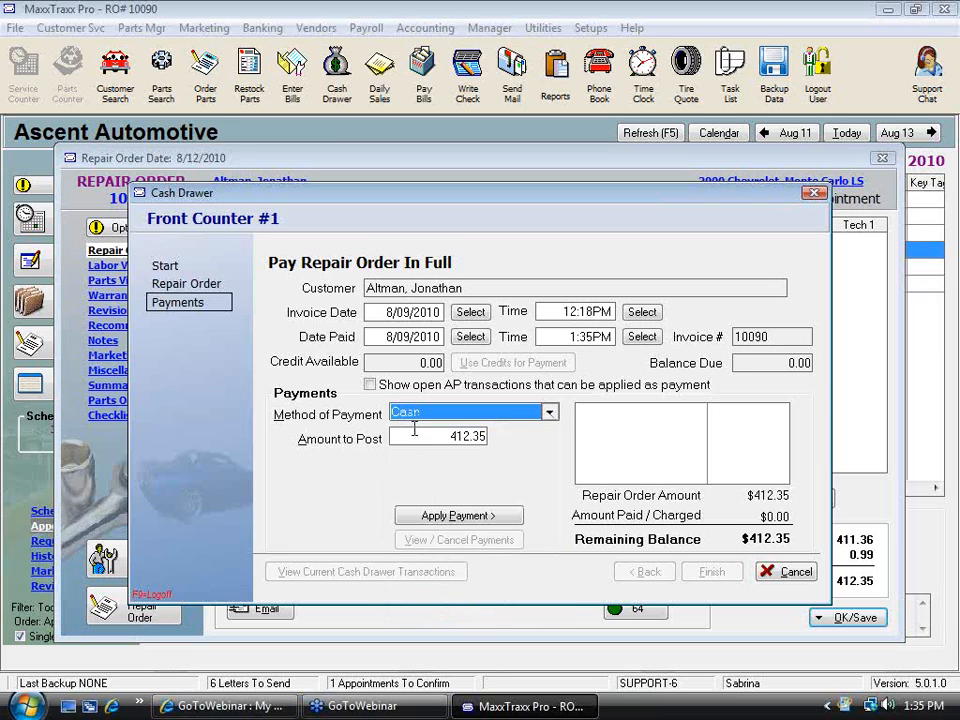
key(Tab)
text(200)
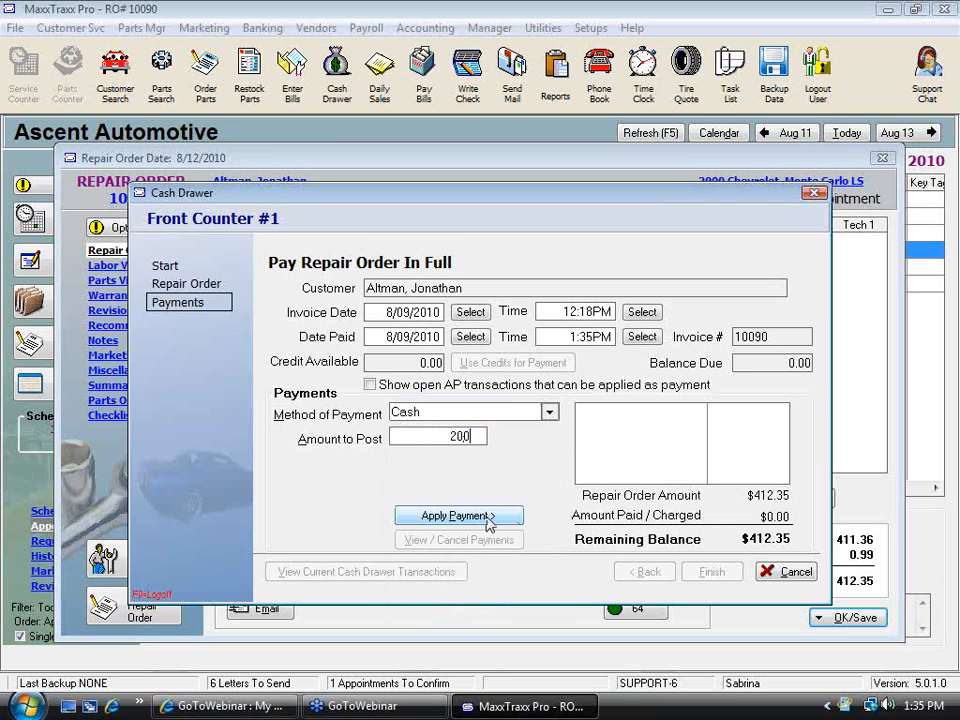
click(430, 516)
Apply a 100 payment by Visa toward the repair order
click(549, 412)
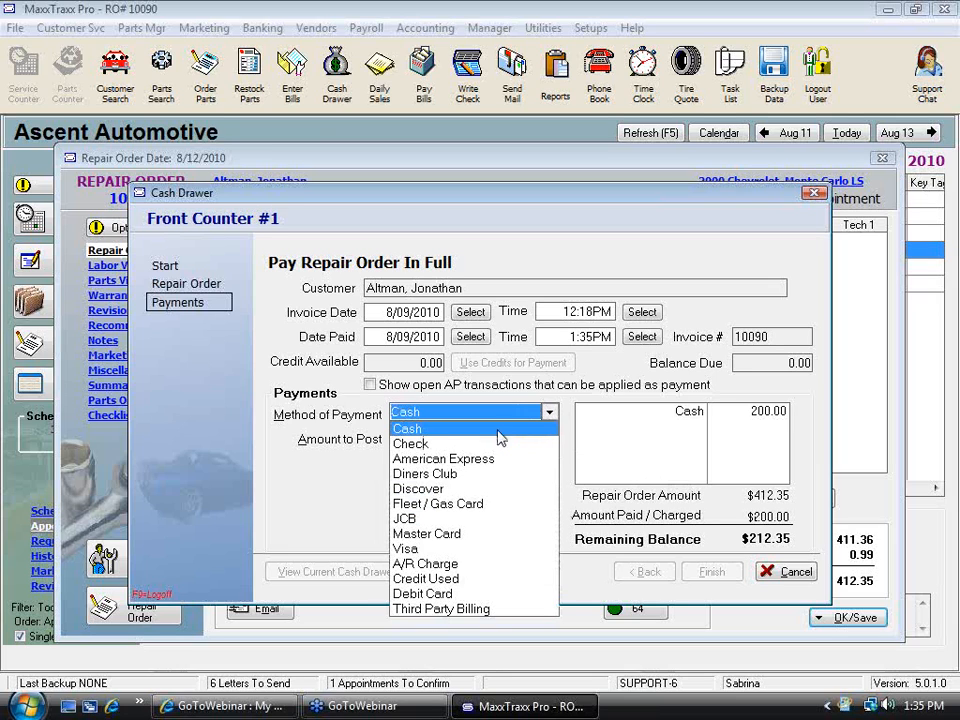
click(418, 549)
click(450, 437)
drag(448, 437, 488, 437)
text(100)
click(443, 516)
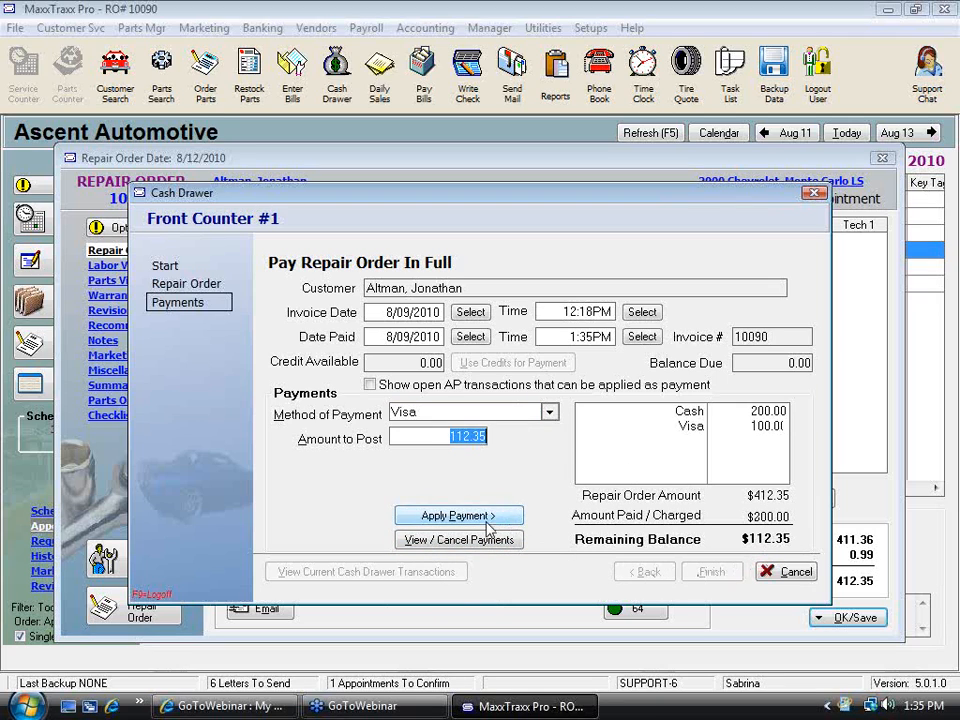
Apply the remaining 112.35 balance by Master Card
click(549, 412)
click(426, 533)
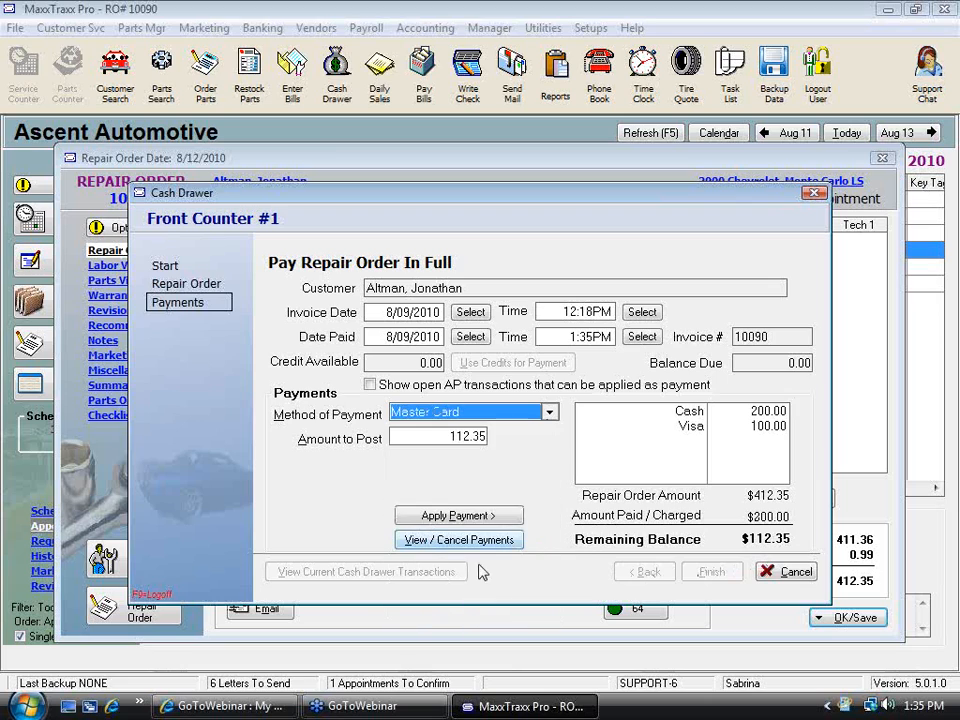
click(484, 518)
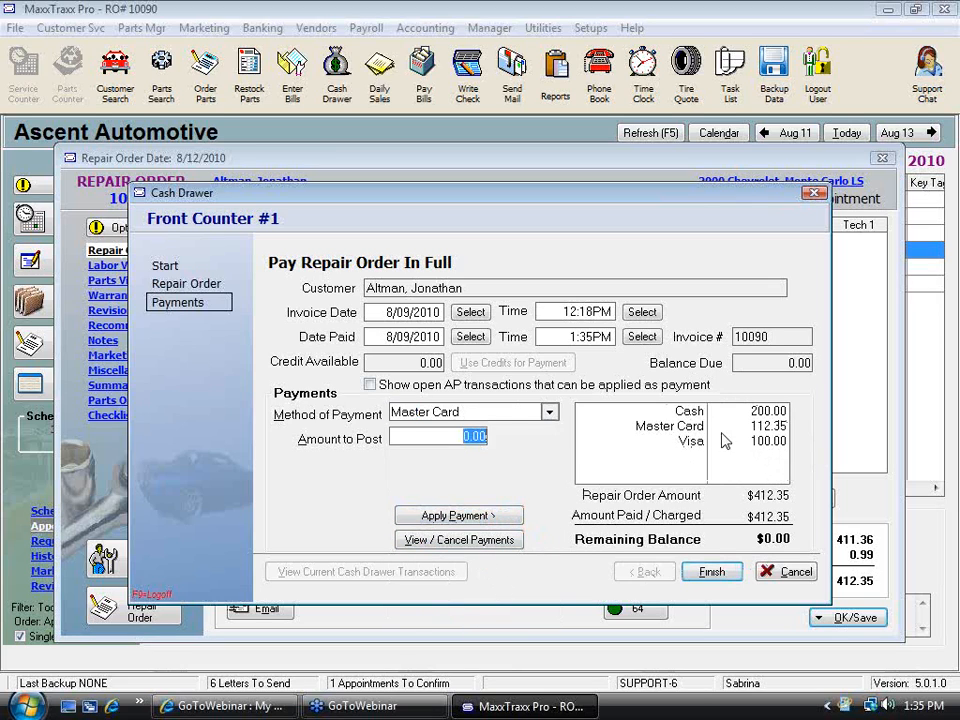
Delete the Master Card payment from the payment details
click(690, 427)
click(466, 543)
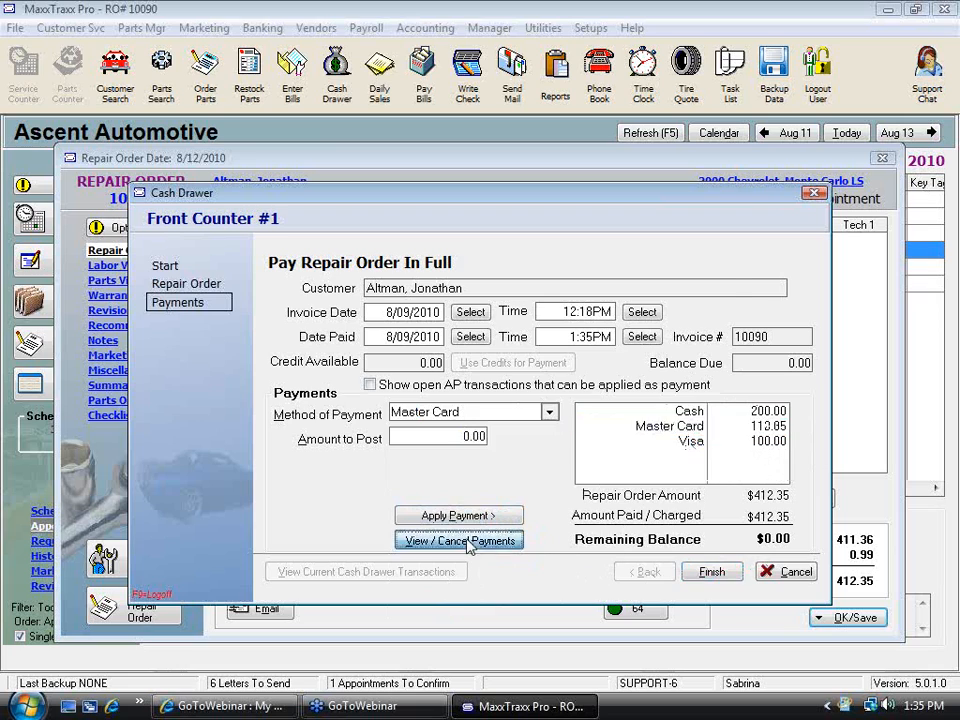
click(443, 376)
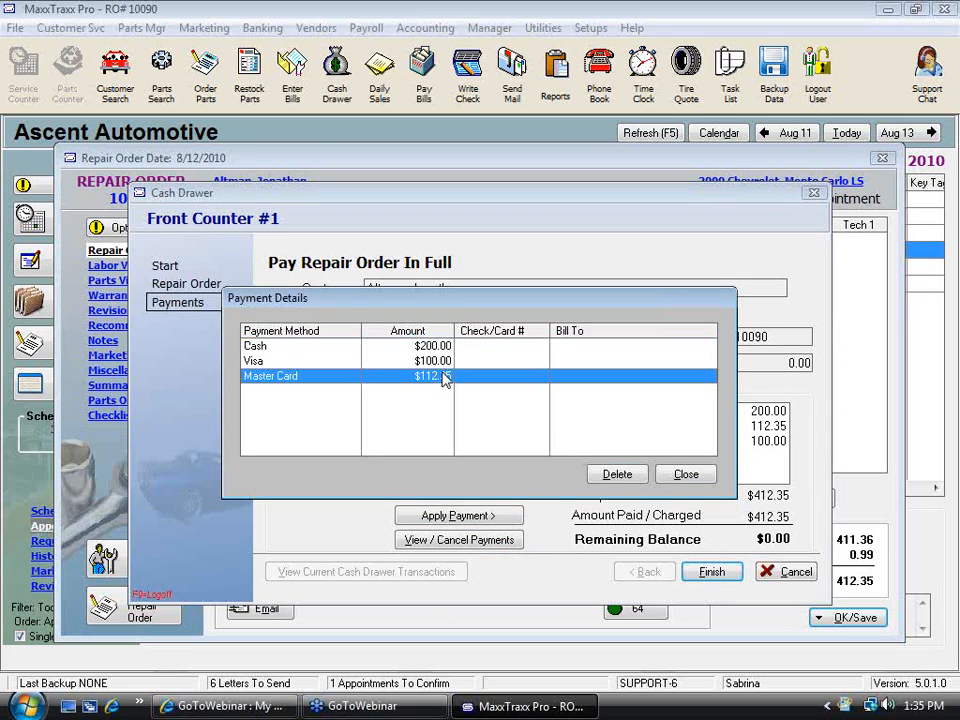
click(613, 476)
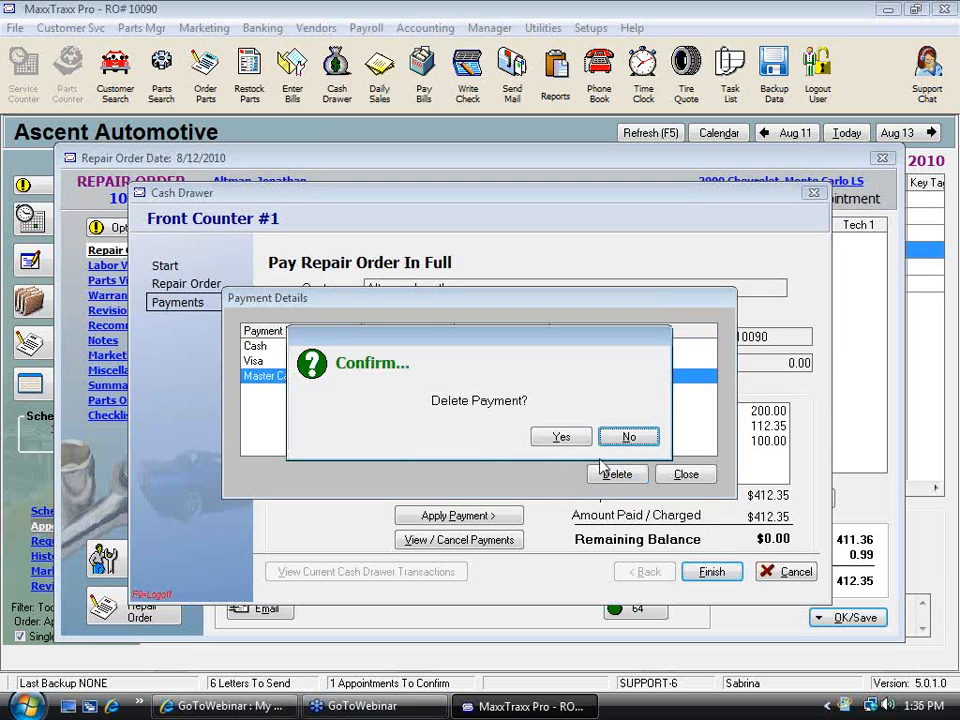
click(501, 437)
click(668, 479)
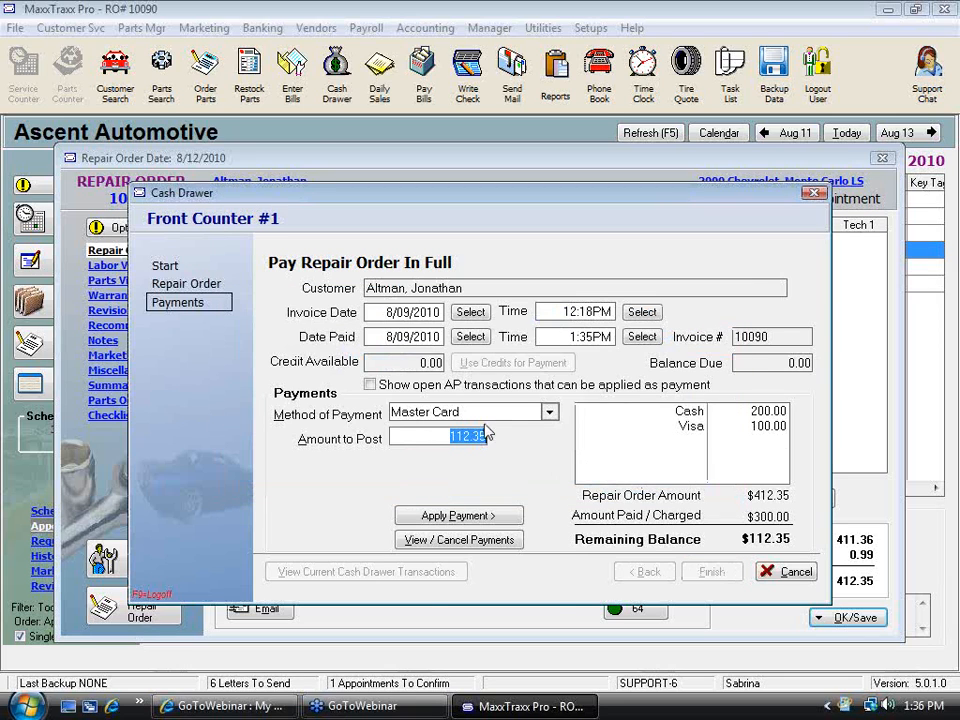
Apply the remaining 112.35 as an A/R Charge, allowing the customer to exceed the credit limit
click(549, 412)
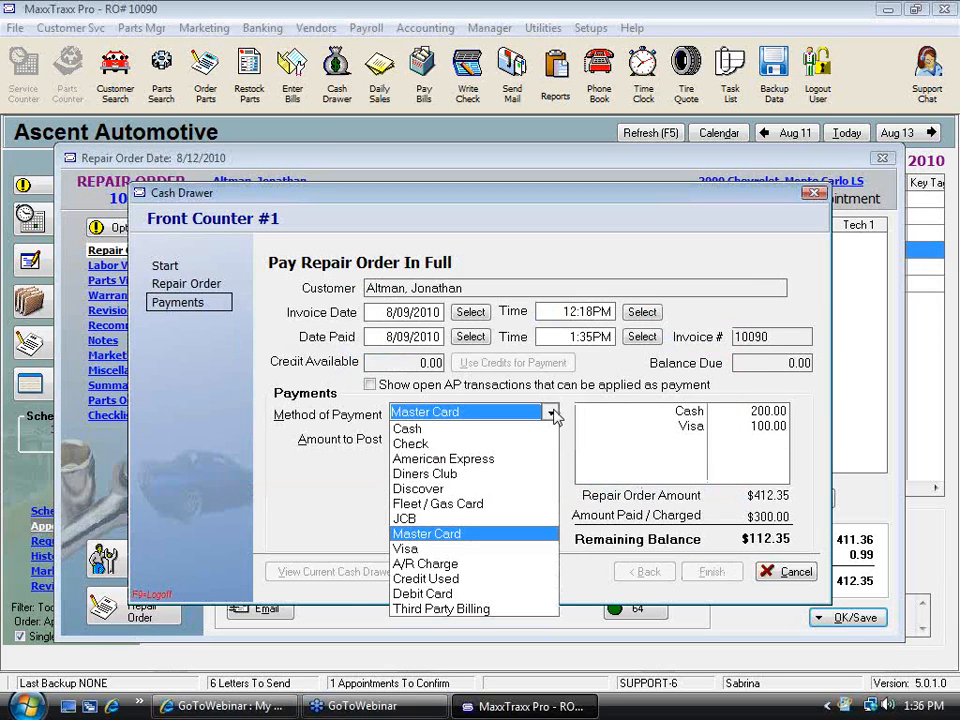
click(431, 579)
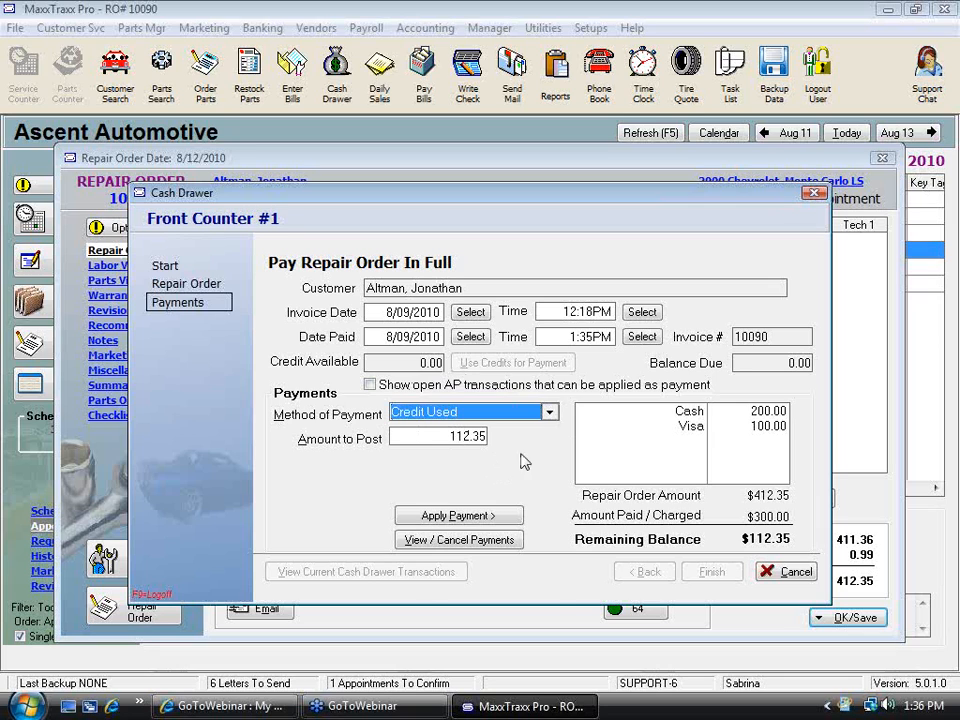
click(549, 412)
click(441, 563)
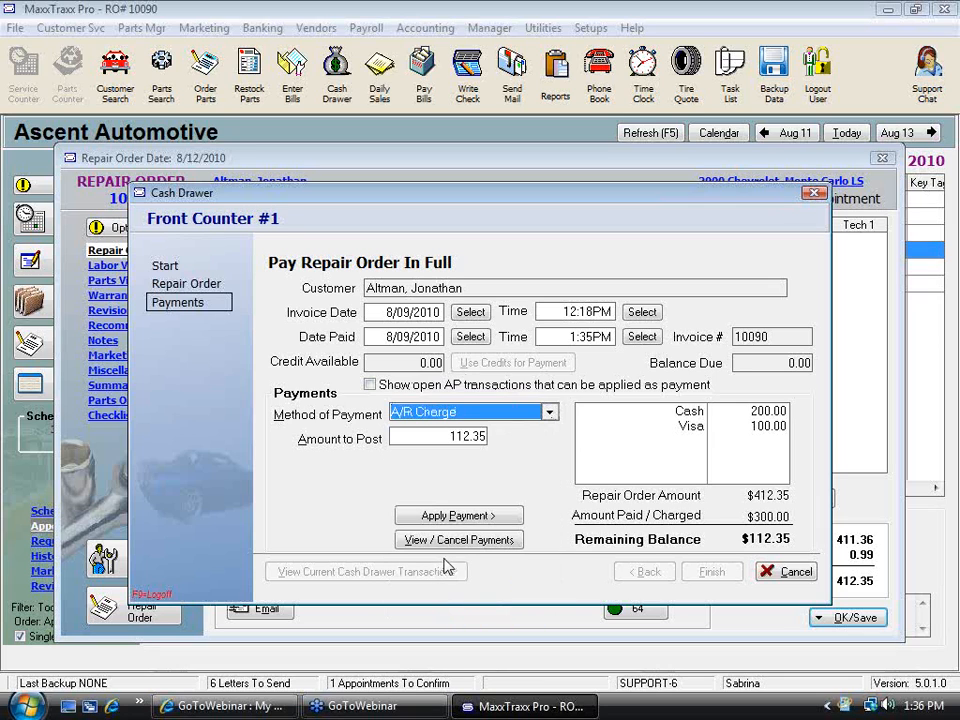
click(458, 516)
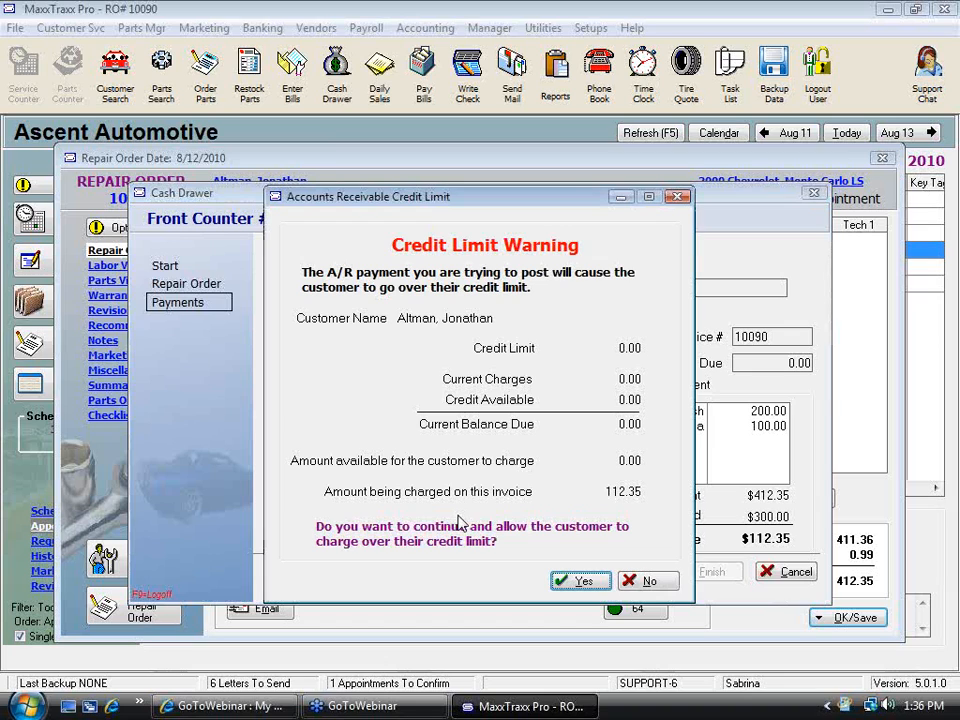
click(577, 581)
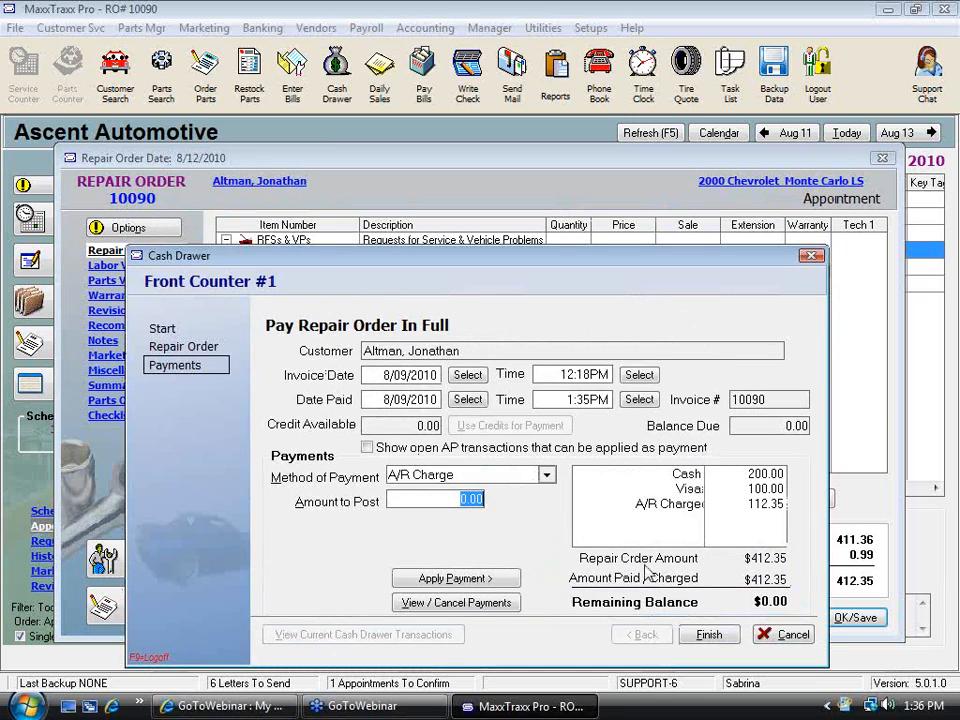
Finish the payment and decline creating a new appointment for the customer
click(716, 638)
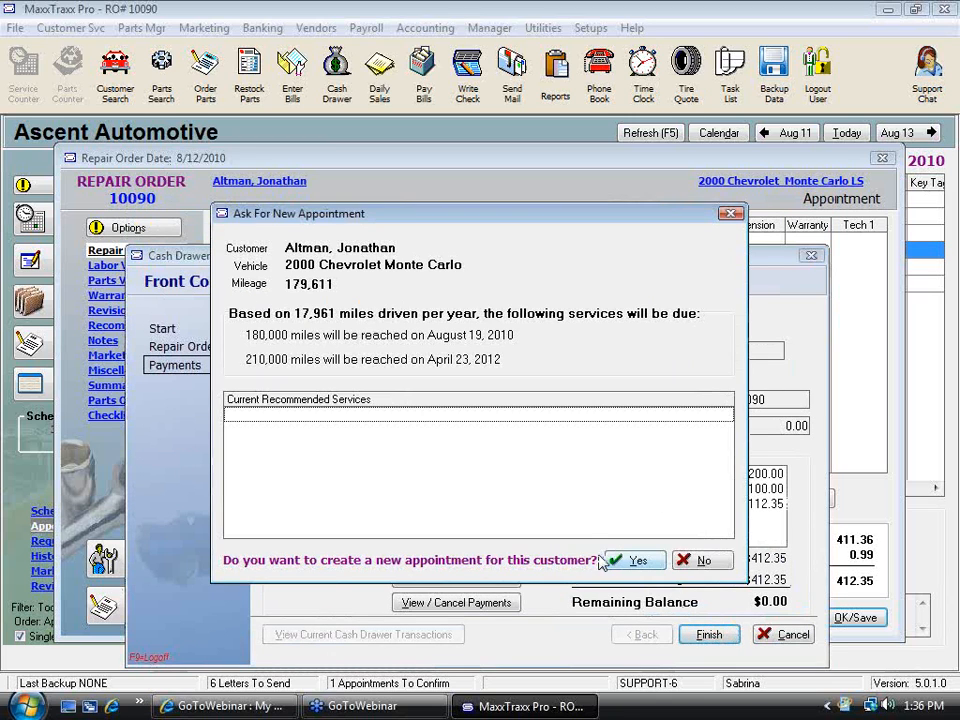
click(711, 562)
click(761, 496)
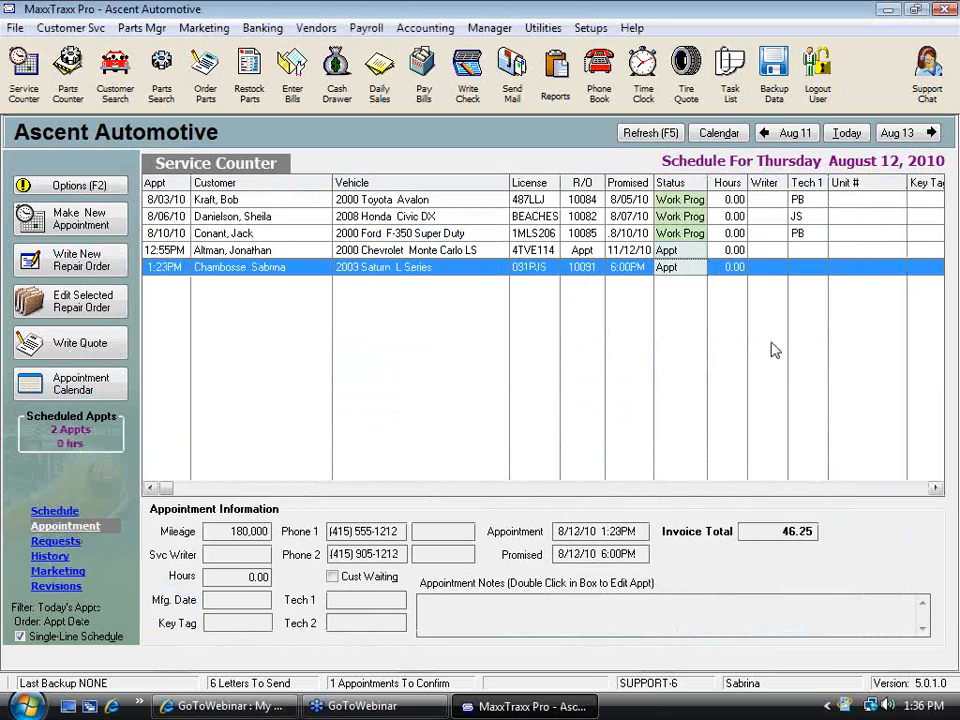
Search customers for "alt" by last, first or company name
click(115, 75)
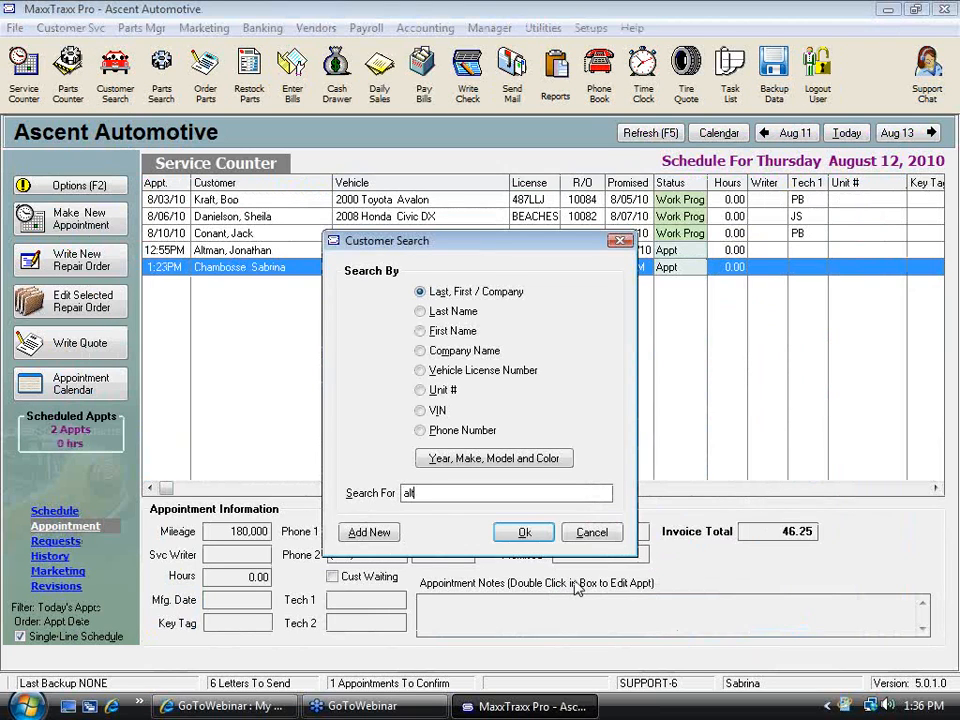
text(alt)
key(Return)
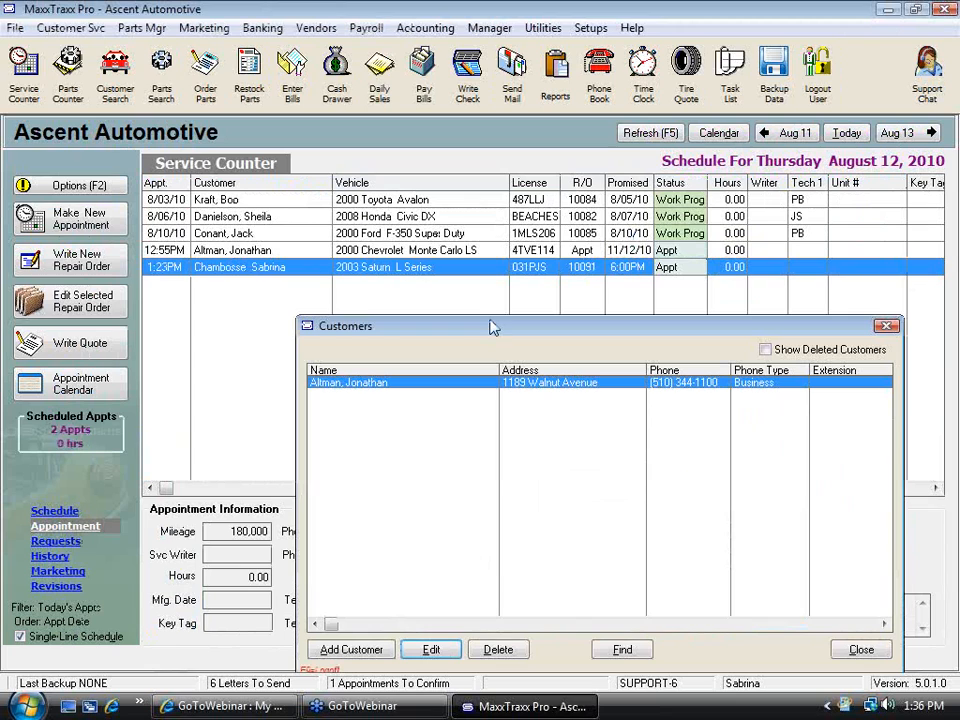
Open the found customer's record, start a new A/R credit, and cancel it without saving
double_click(423, 392)
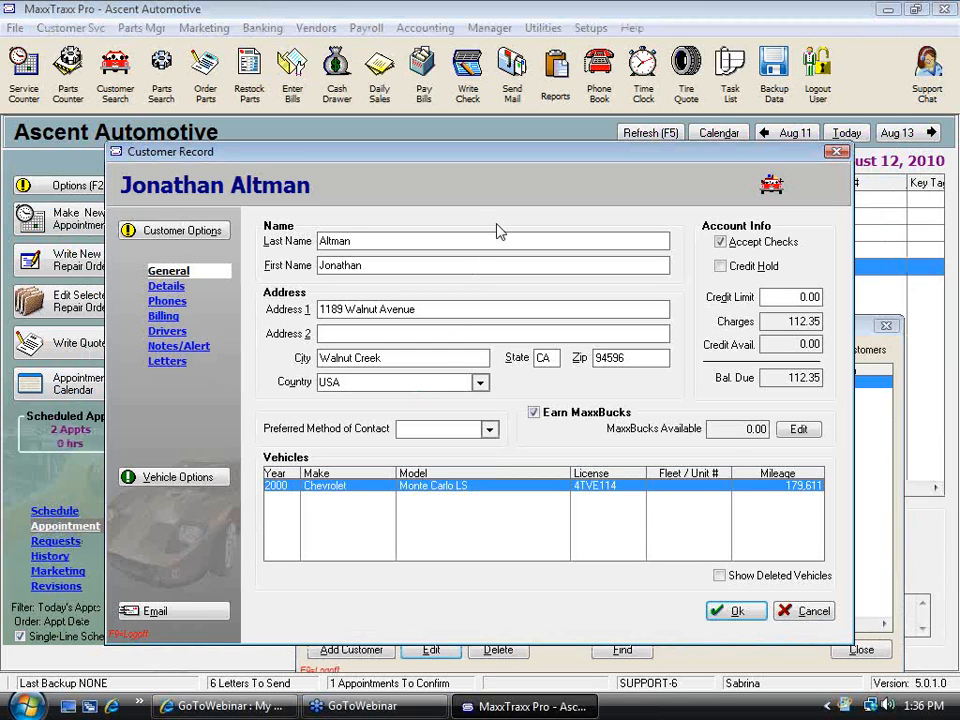
click(176, 231)
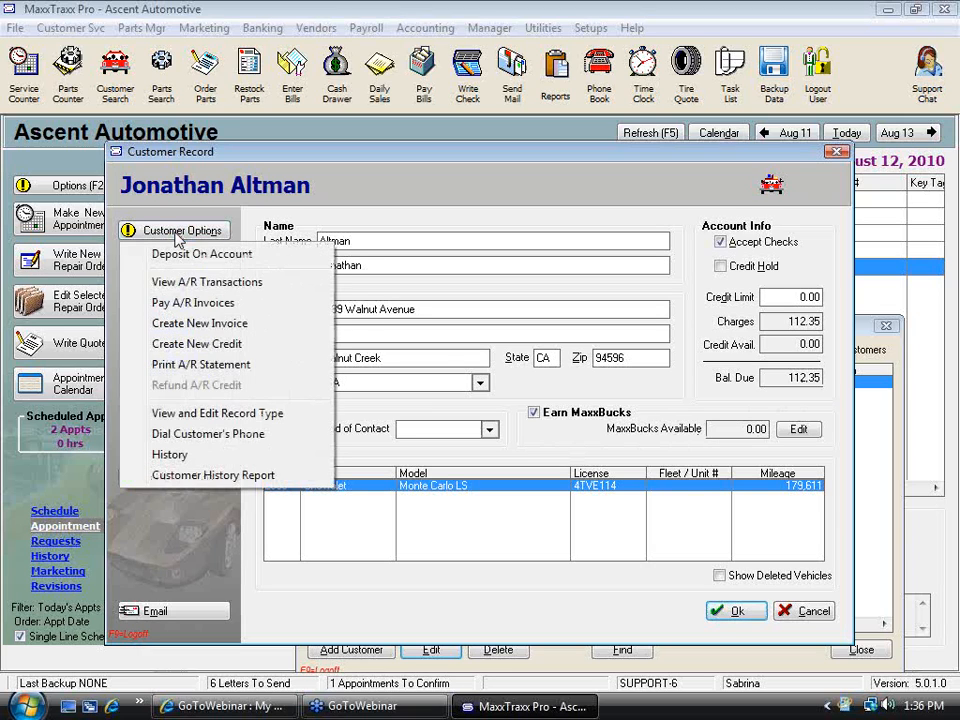
click(240, 350)
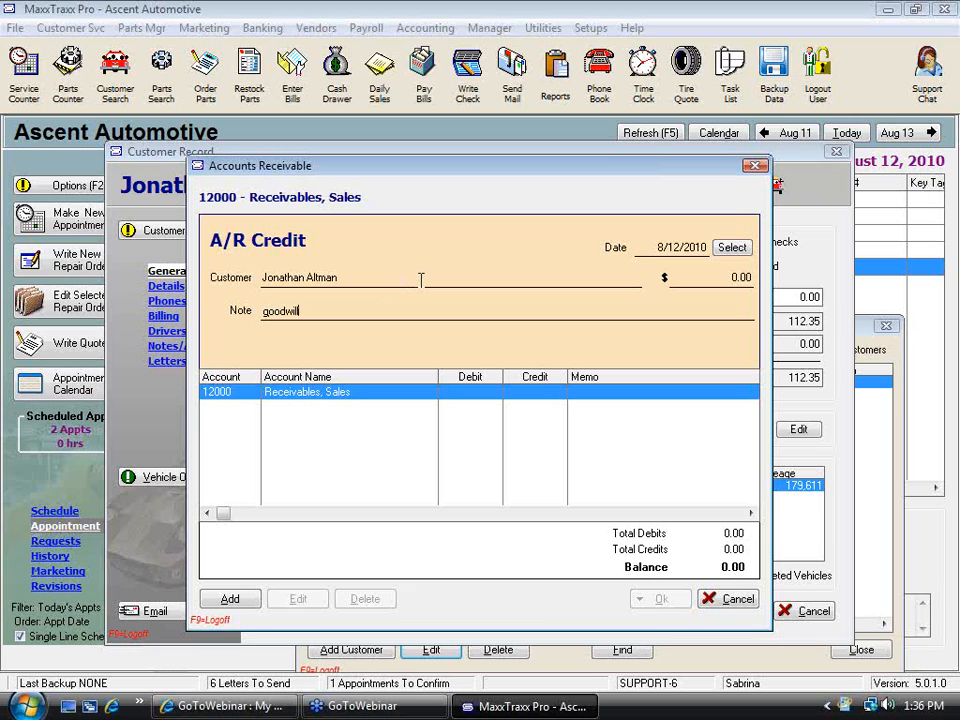
key(Escape)
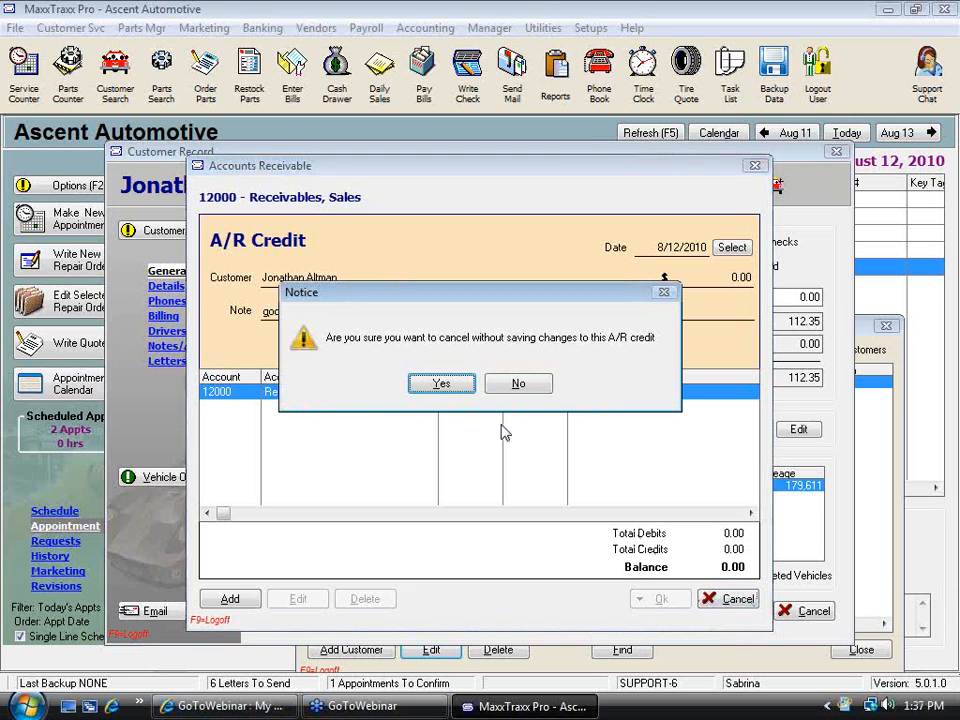
click(452, 385)
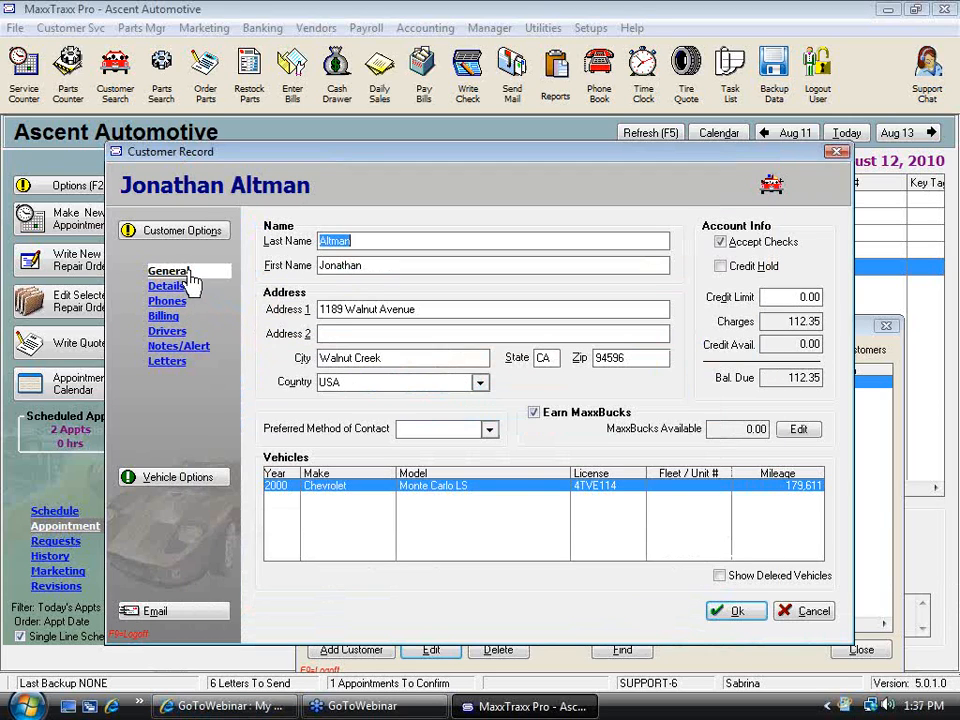
Record a 100 cash deposit on the customer's account
click(186, 231)
click(200, 254)
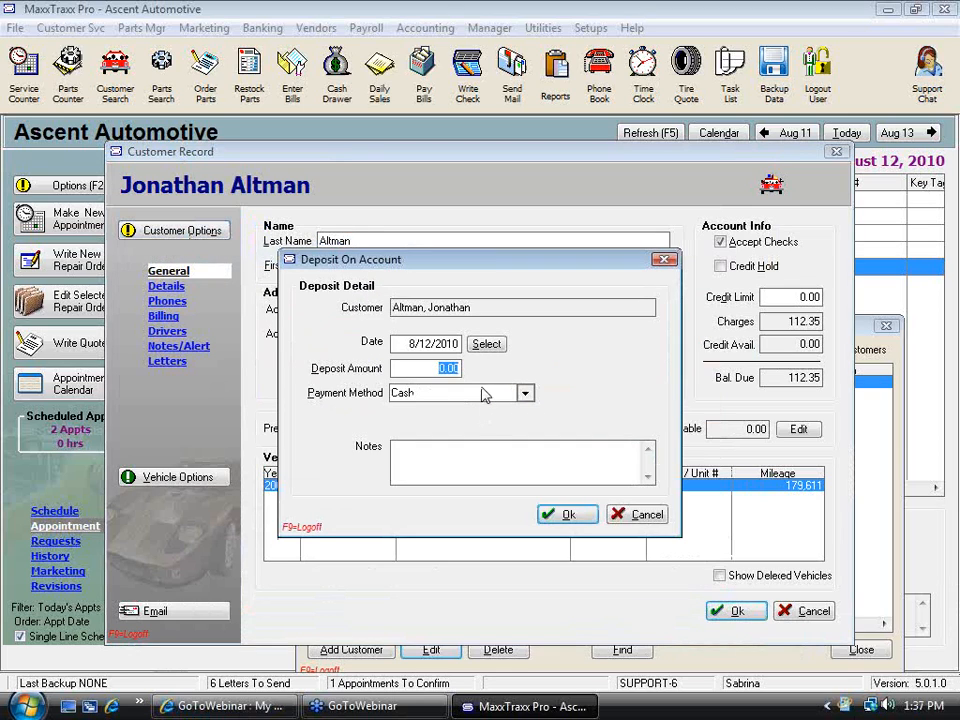
text(100)
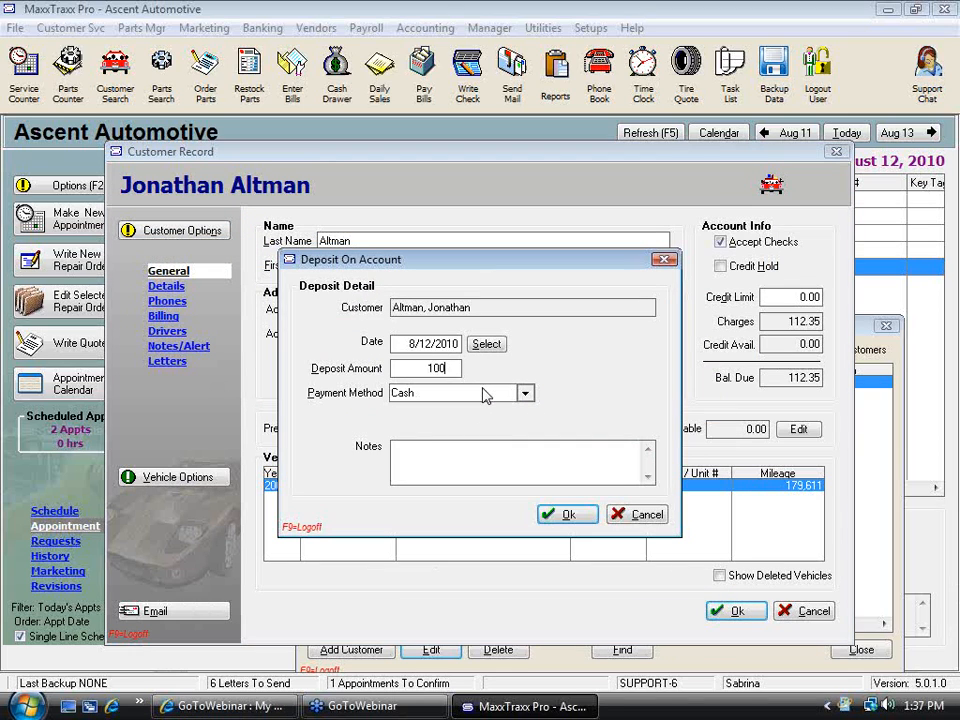
click(585, 518)
click(503, 446)
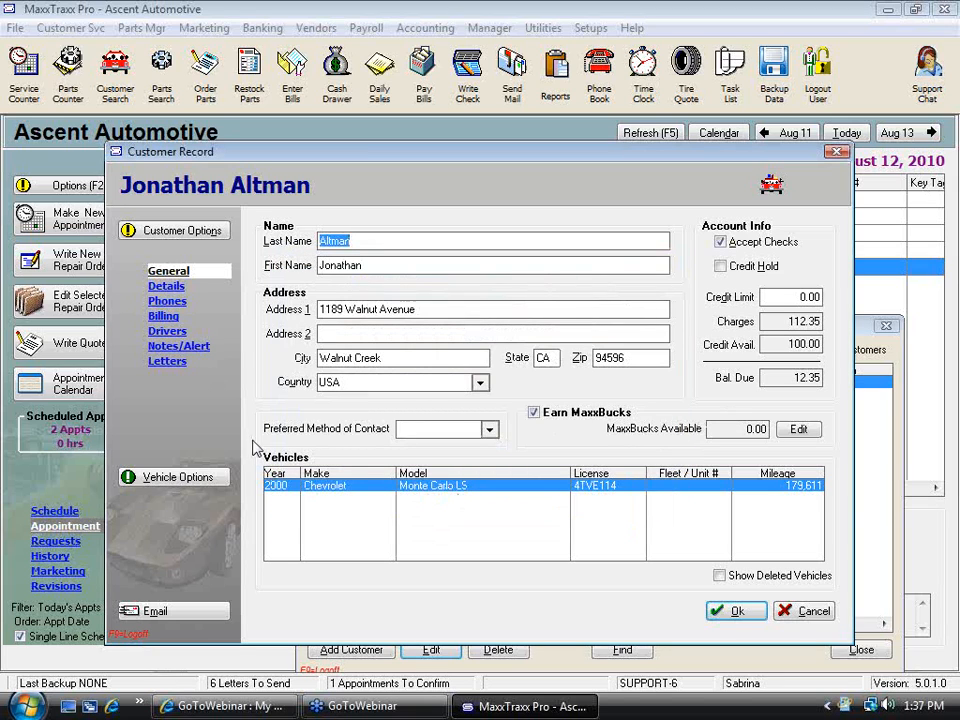
Open Pay A/R Invoices for the customer's open invoice 10090
click(175, 232)
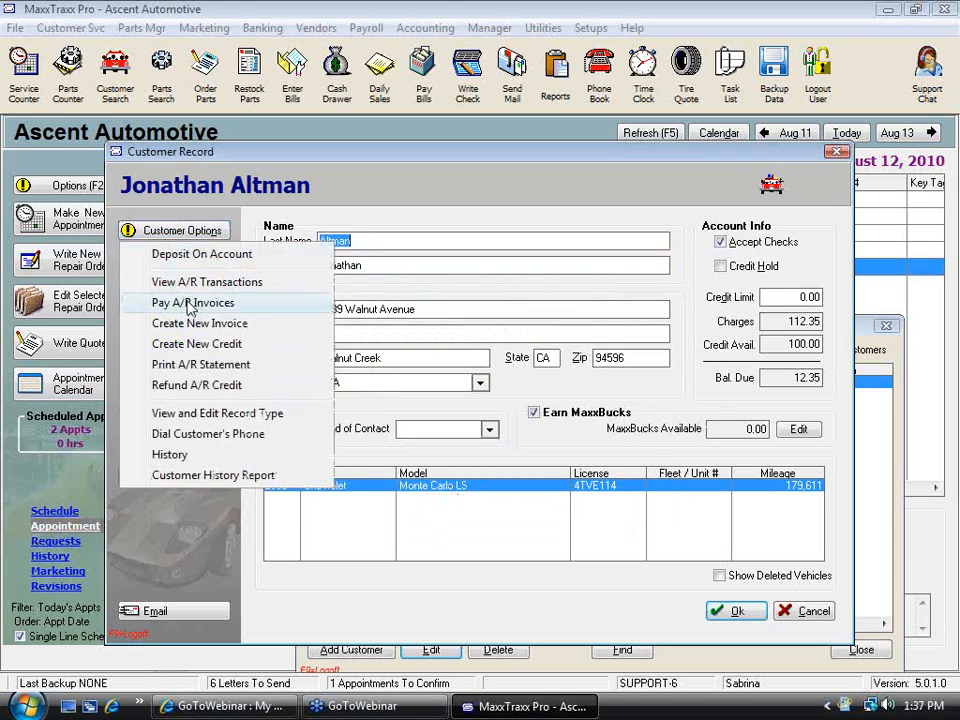
click(185, 303)
click(281, 375)
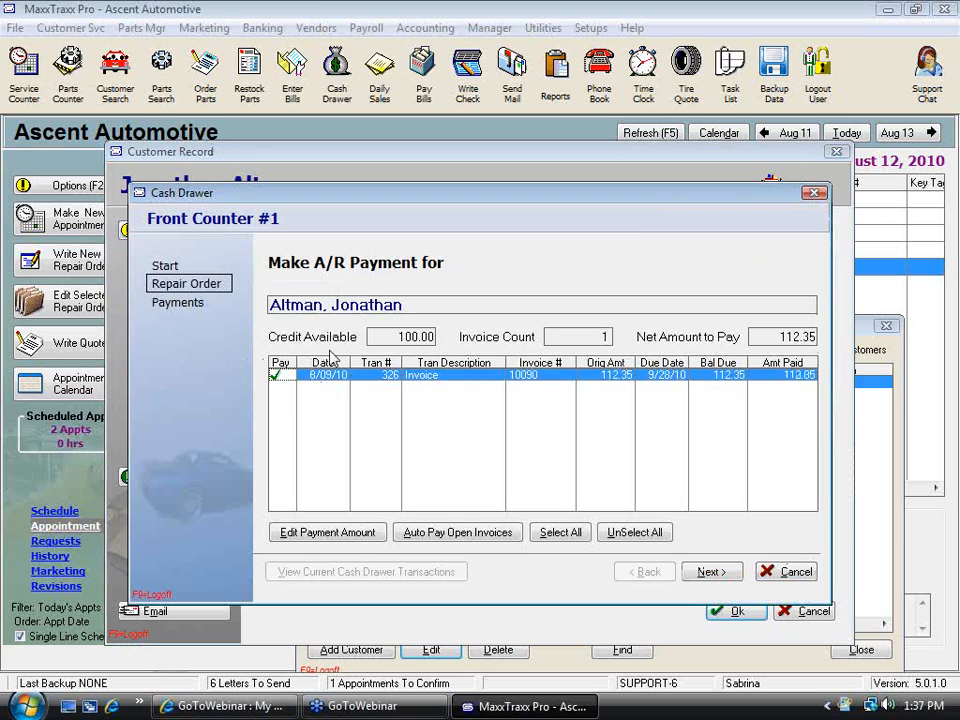
click(433, 336)
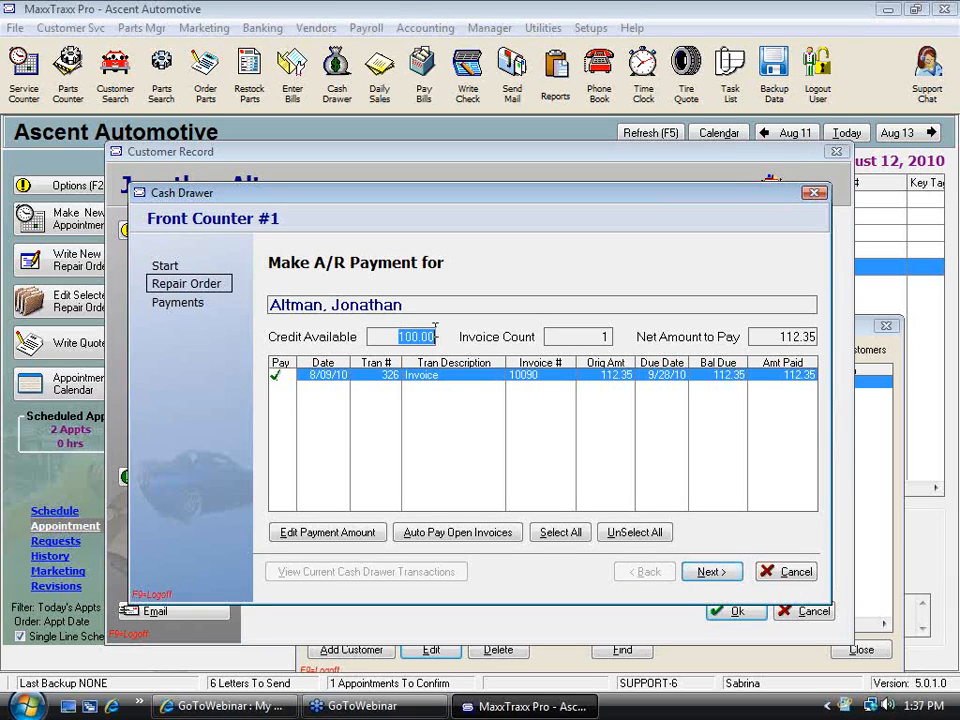
Set the invoice's payment amount to 100, continue to payments, and go back
click(328, 532)
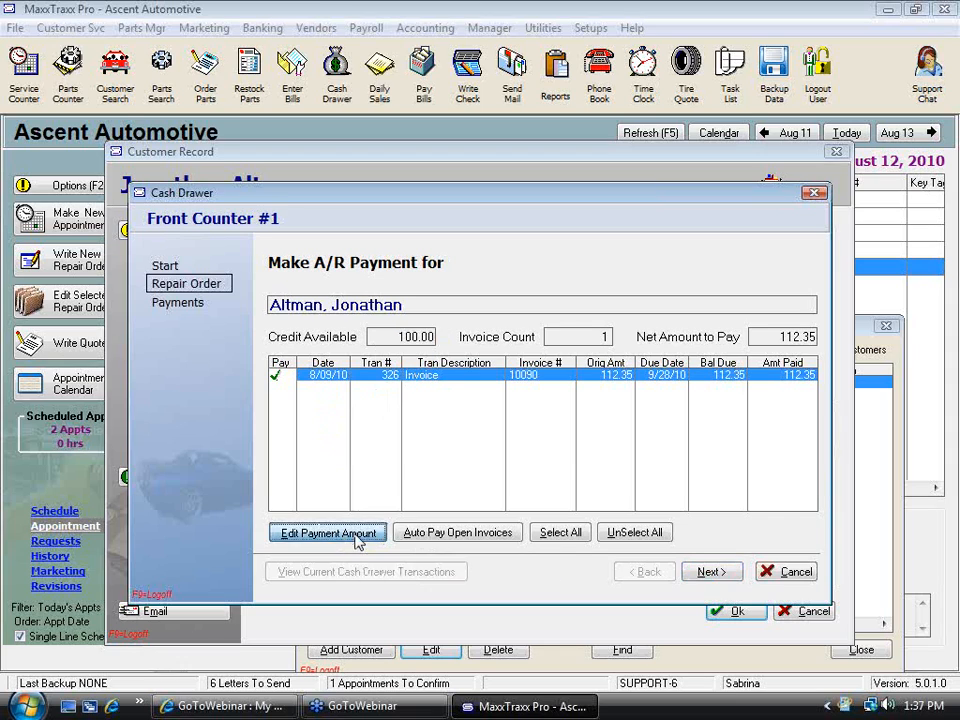
text(100)
click(450, 437)
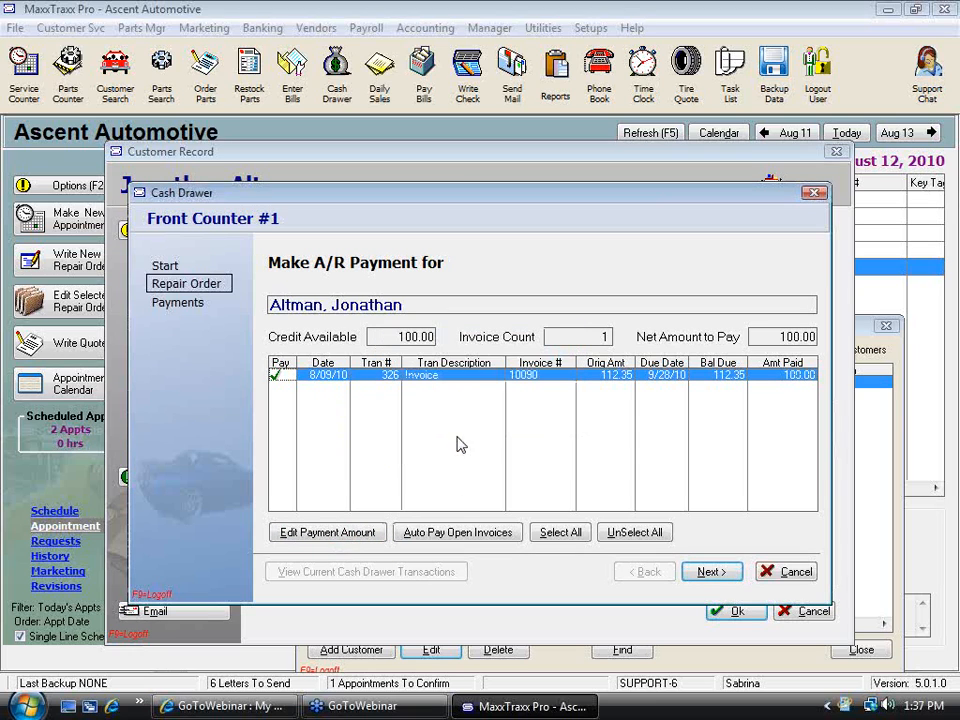
click(712, 572)
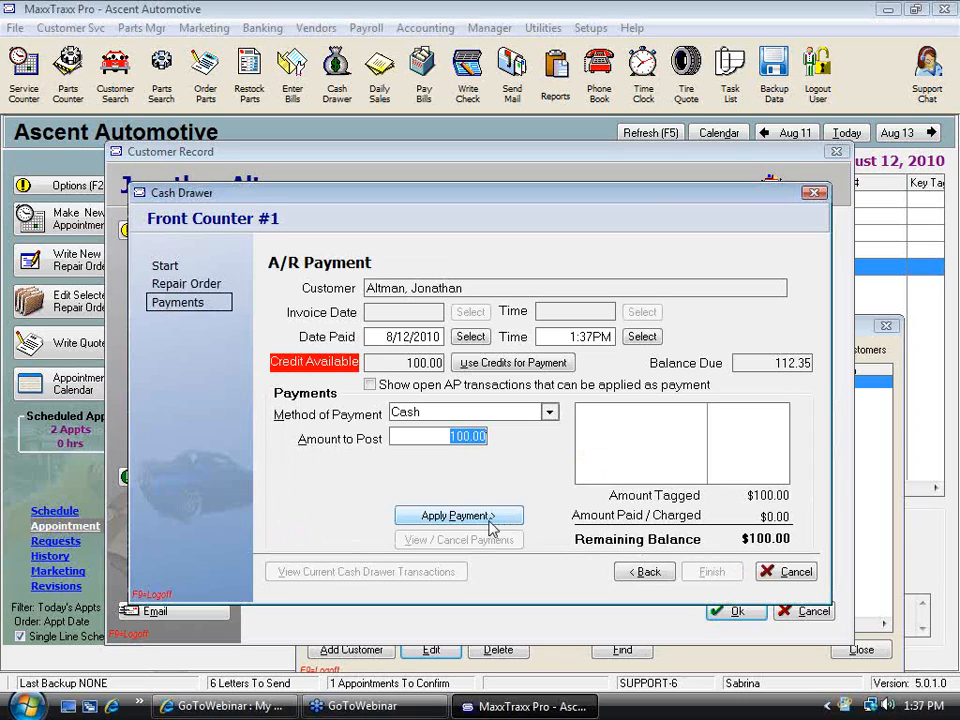
click(646, 578)
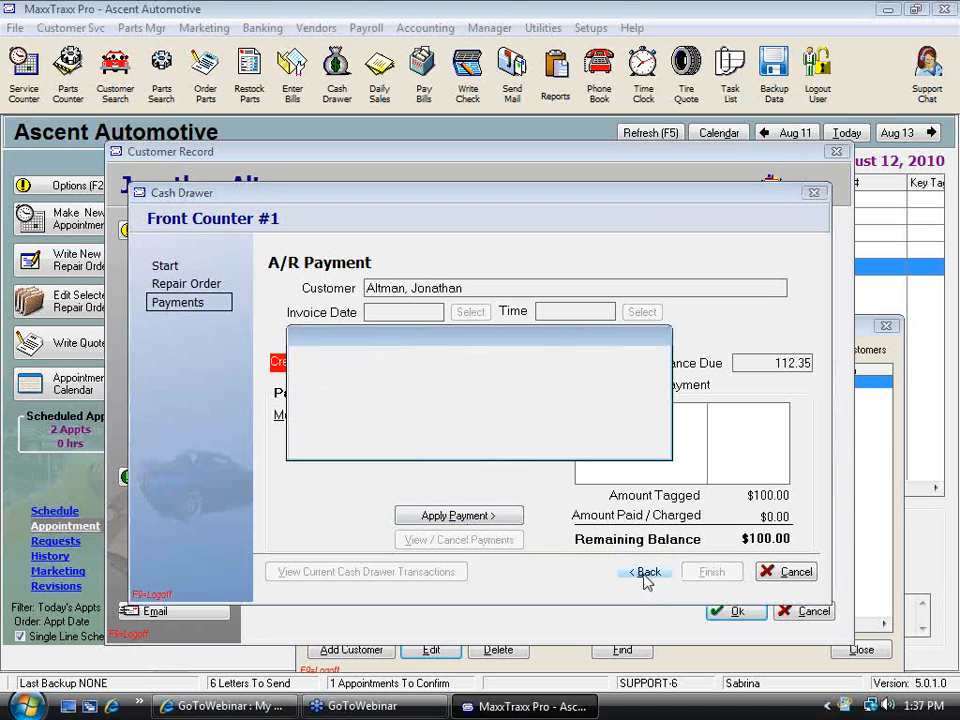
click(562, 438)
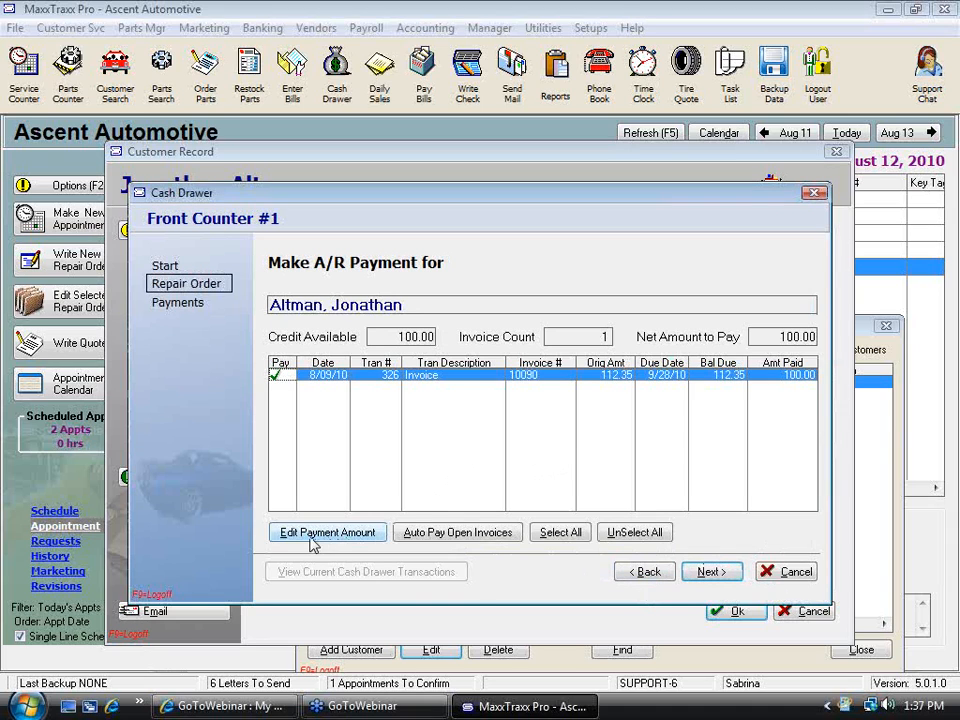
Untick and retick the invoice to pay its full balance, and continue to payments
click(278, 375)
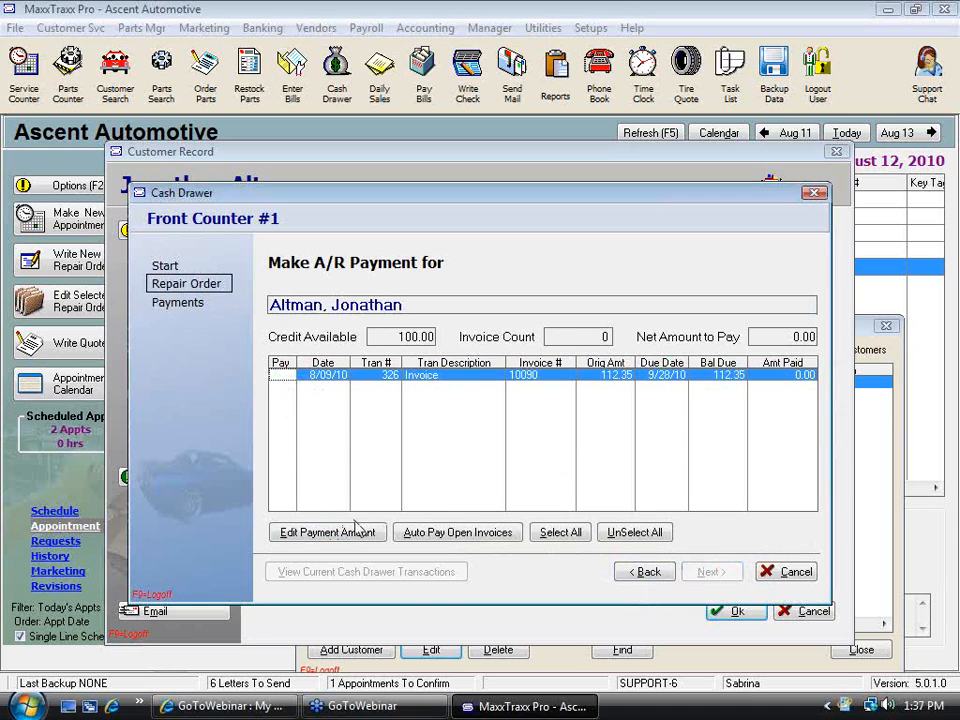
click(279, 376)
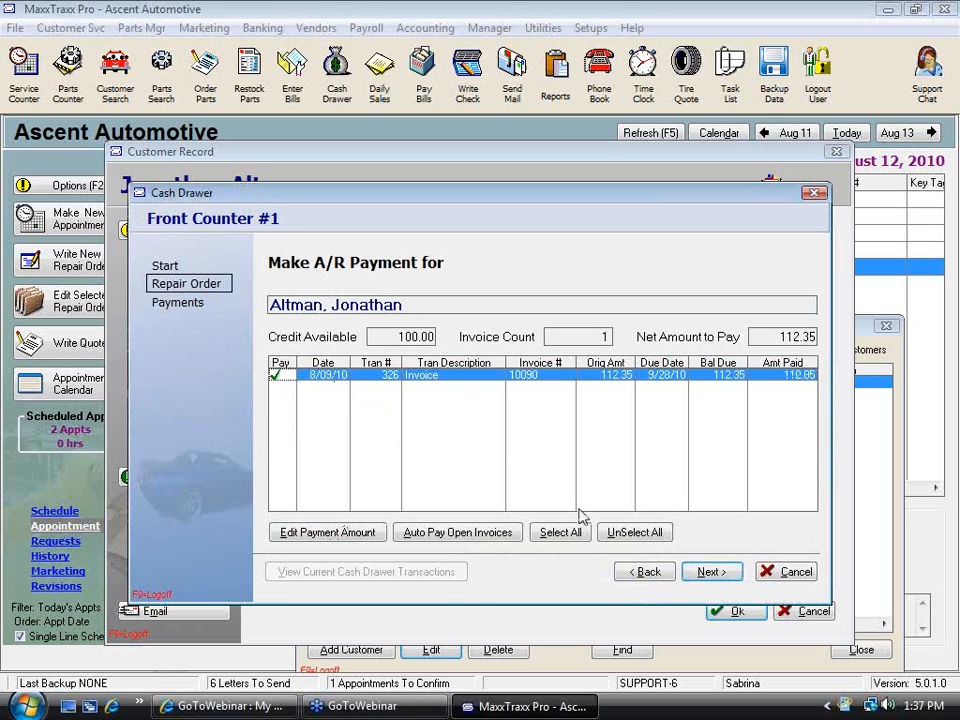
click(707, 572)
Choose Credit Used as payment method and apply the 100 deposit on account as credit
click(549, 412)
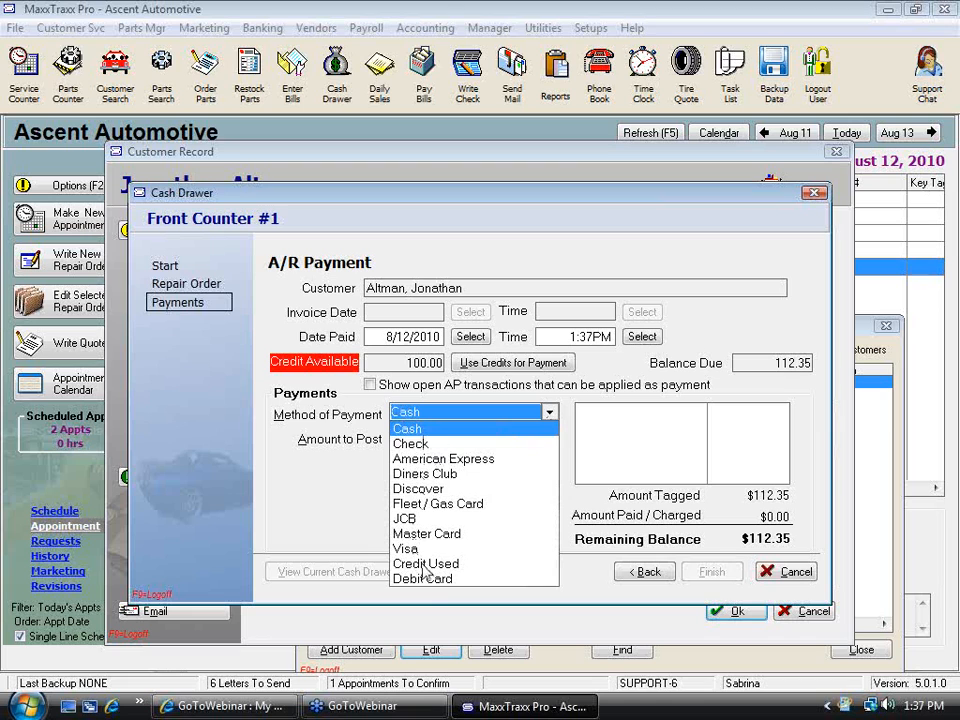
click(423, 564)
click(545, 367)
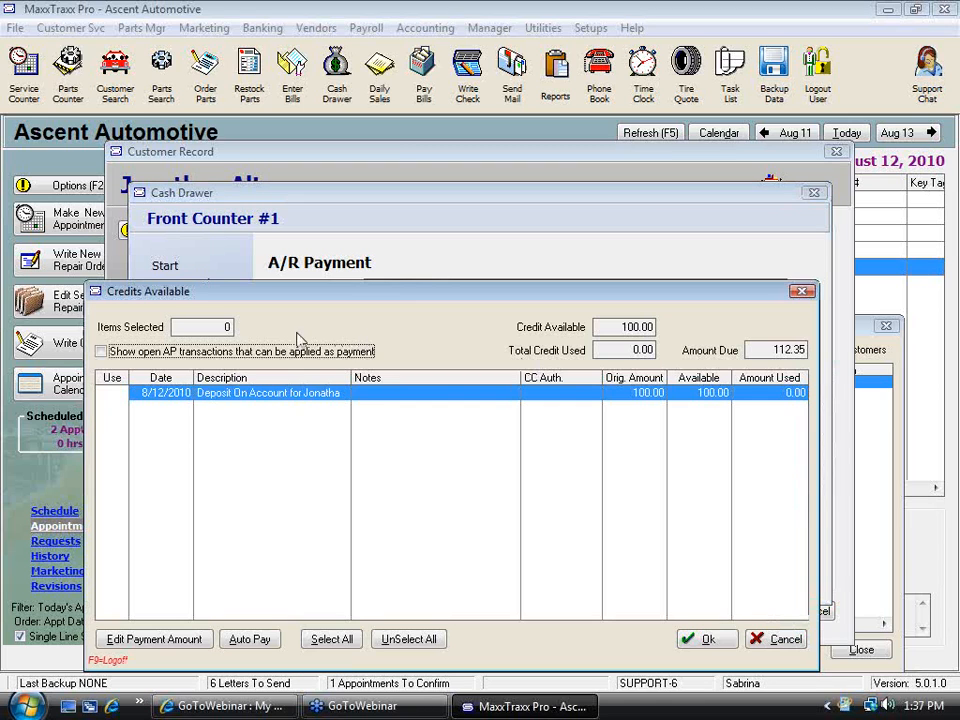
click(101, 393)
click(720, 640)
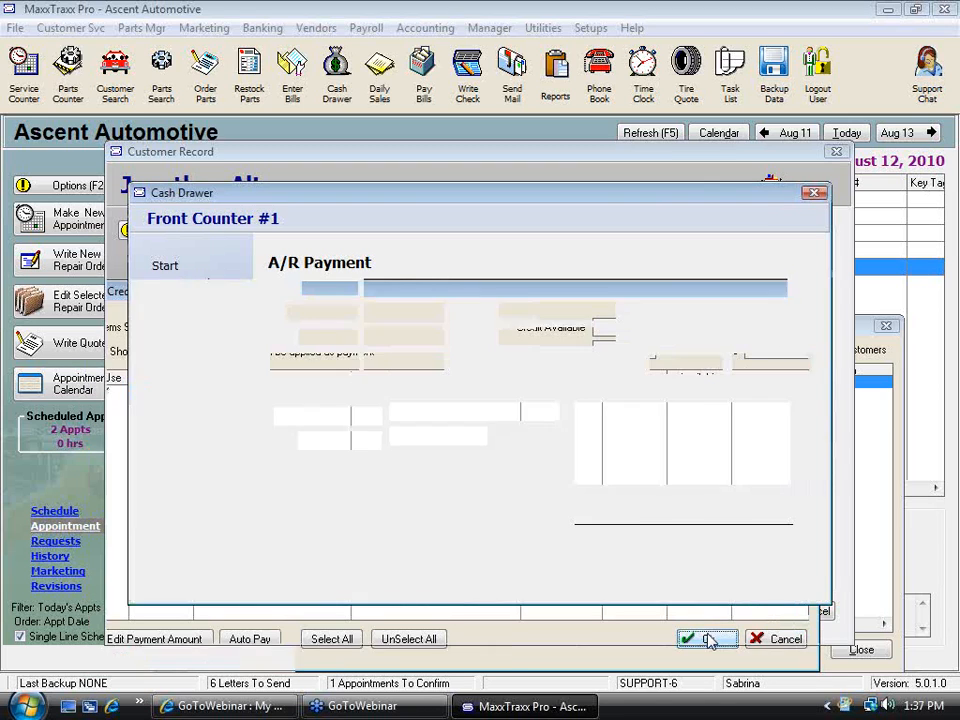
Apply the remaining 12.35 as a Cash payment
click(432, 412)
click(409, 428)
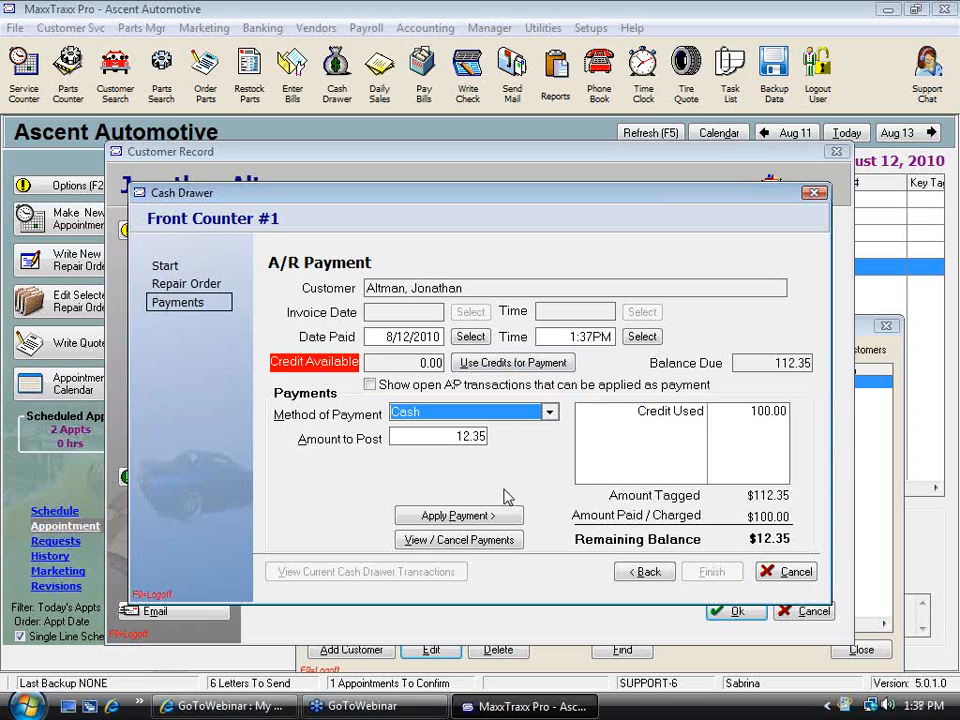
click(463, 517)
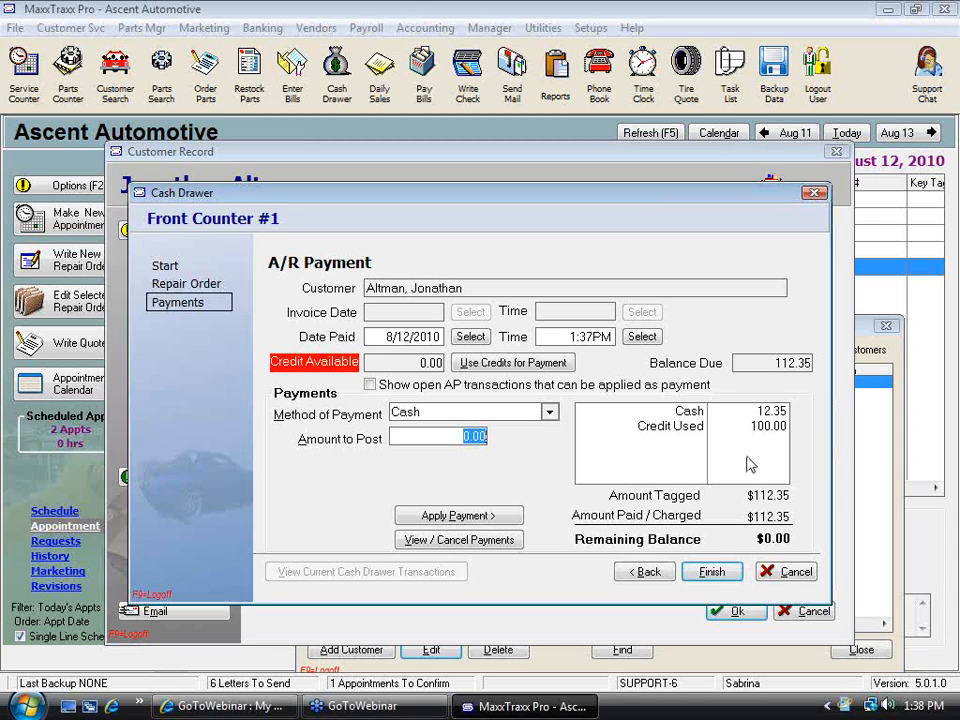
Finish the A/R payment without printing a receipt and close the customer record and customer list
click(712, 573)
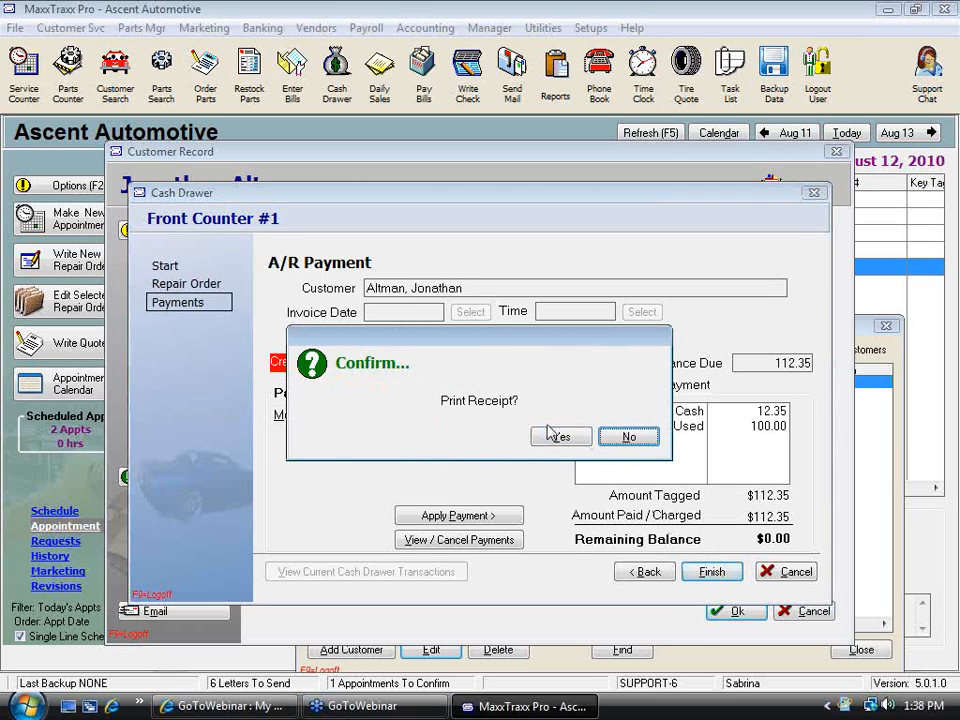
click(636, 442)
click(820, 618)
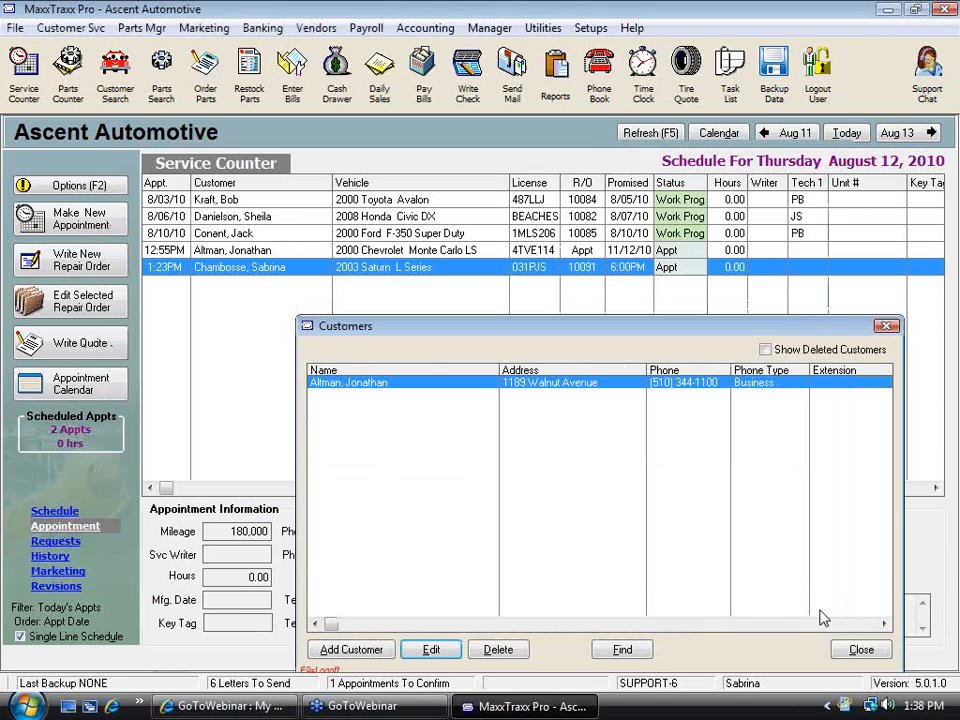
click(861, 650)
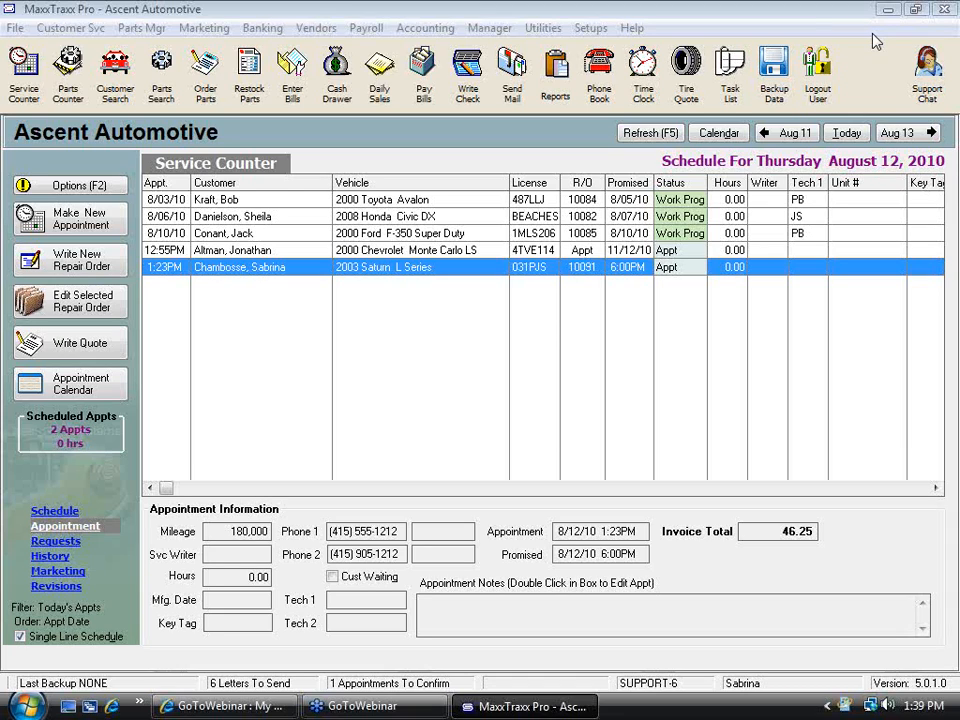
Open the support chat page and launch a live chat with a Scott Systems technician
click(925, 78)
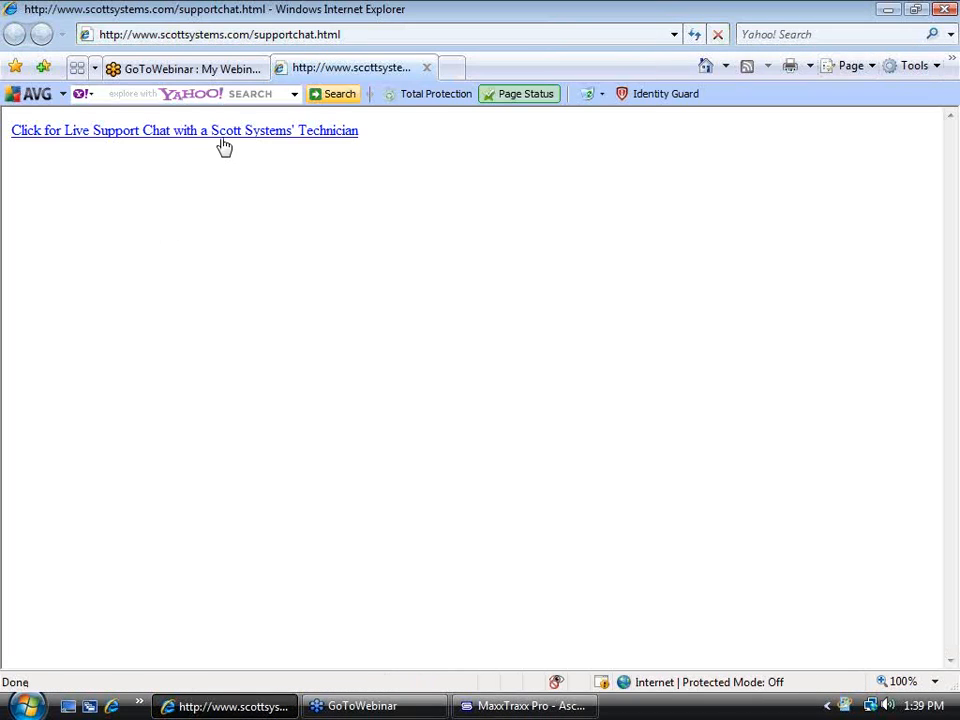
click(229, 133)
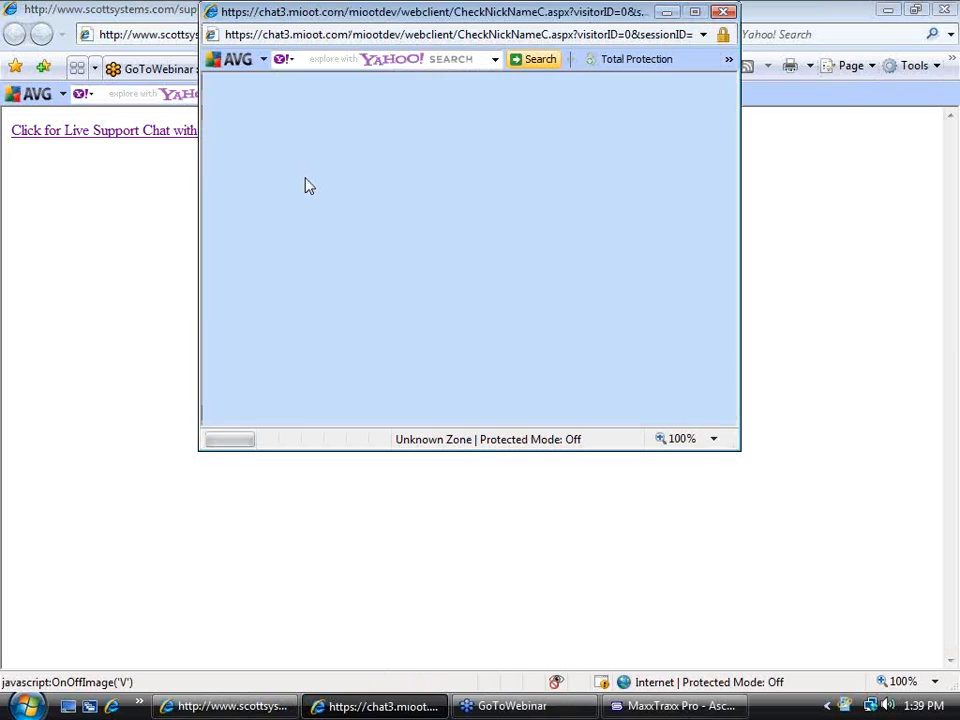
click(471, 182)
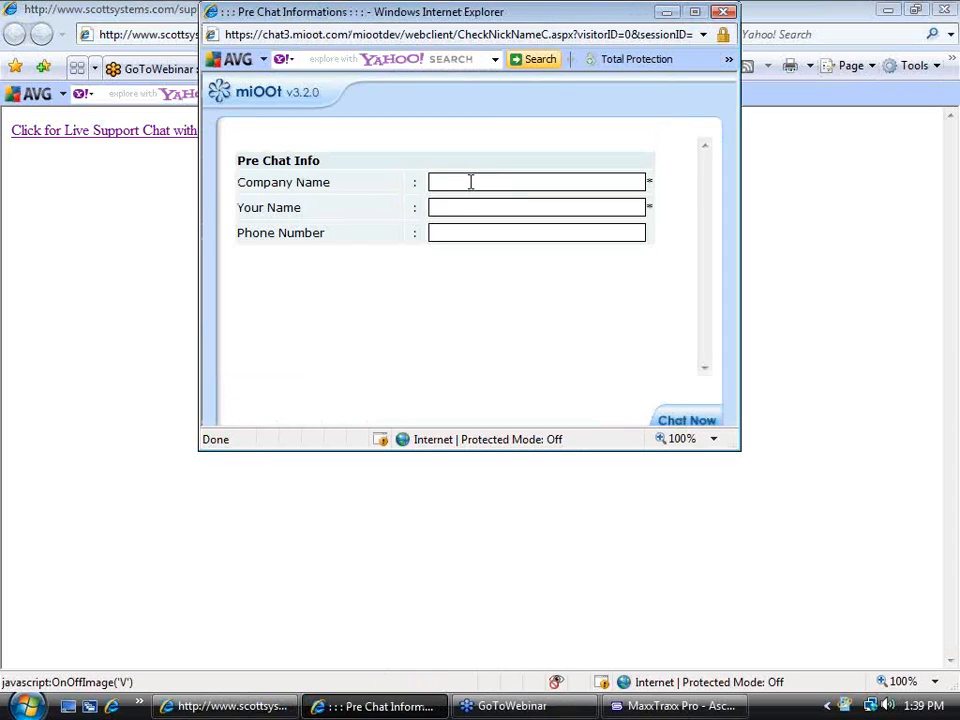
Fill in the pre-chat company name, your name and phone number, and start the chat
text(Sabrin)
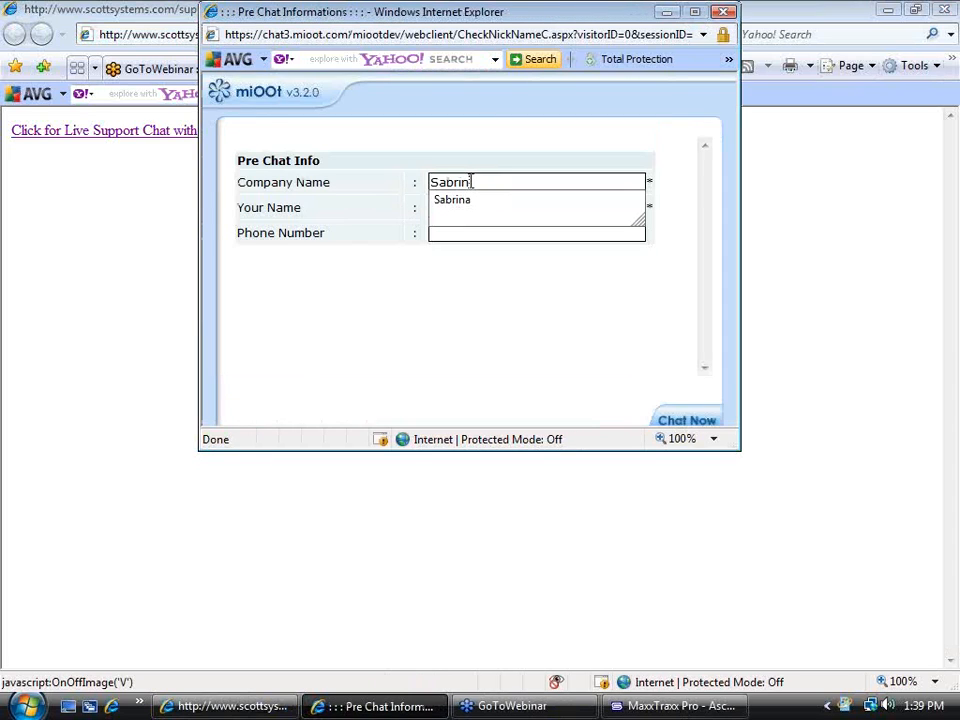
key(Down)
key(Return)
key(Tab)
text(Sarbina)
key(BackSpace)
key(BackSpace)
key(BackSpace)
key(BackSpace)
key(BackSpace)
text(brina)
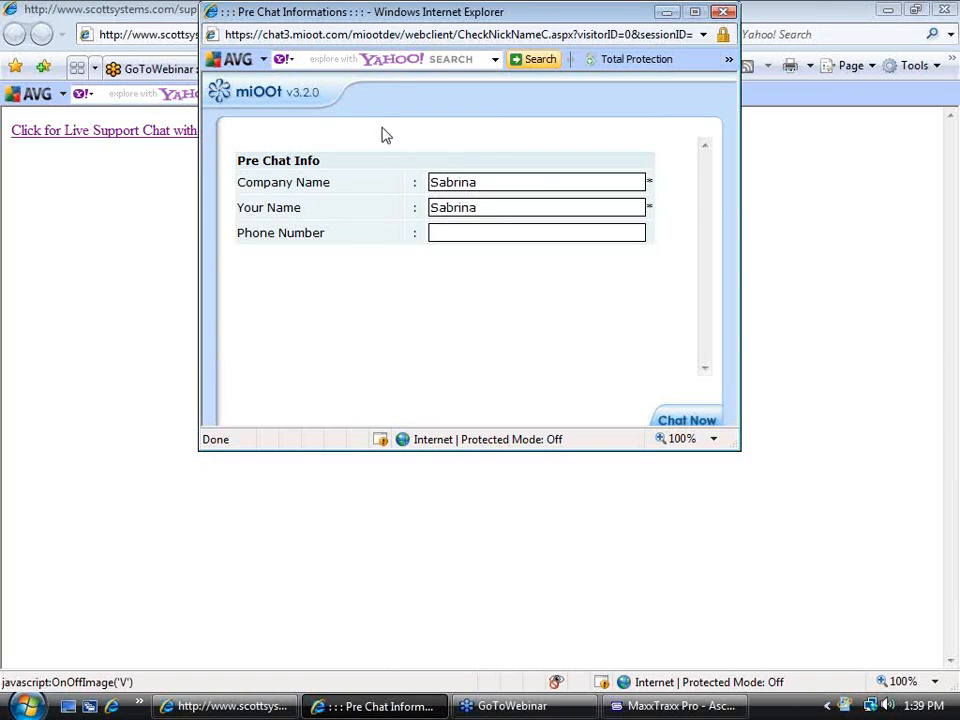
click(452, 230)
text(555-55-1212)
click(688, 421)
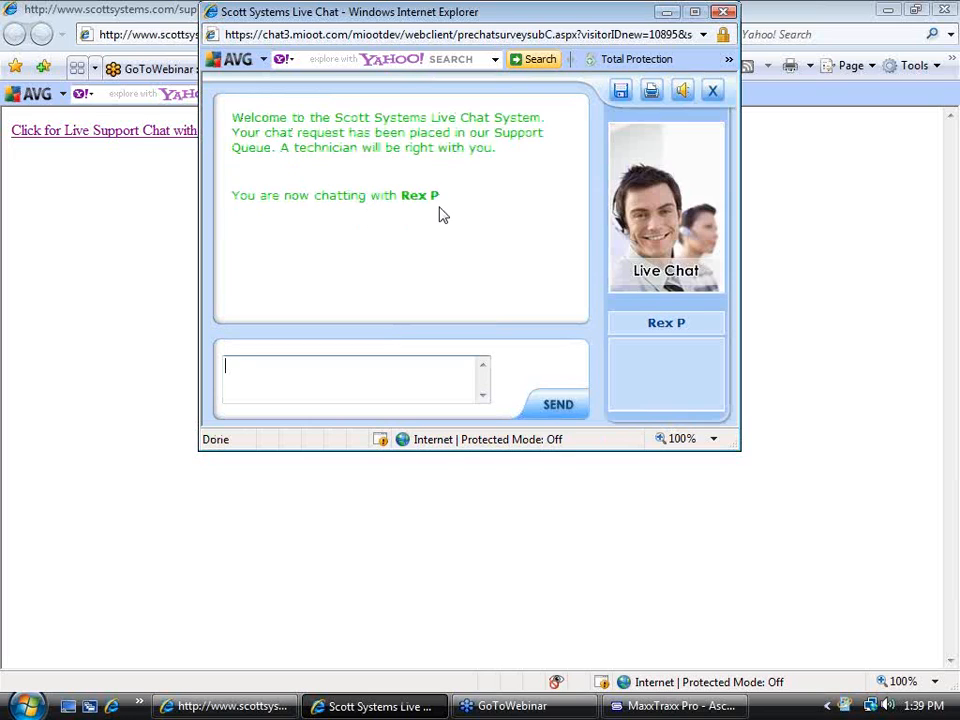
Send a greeting to the technician, then close the chat window and confirm ending the chat
text(Hi Rex)
key(Return)
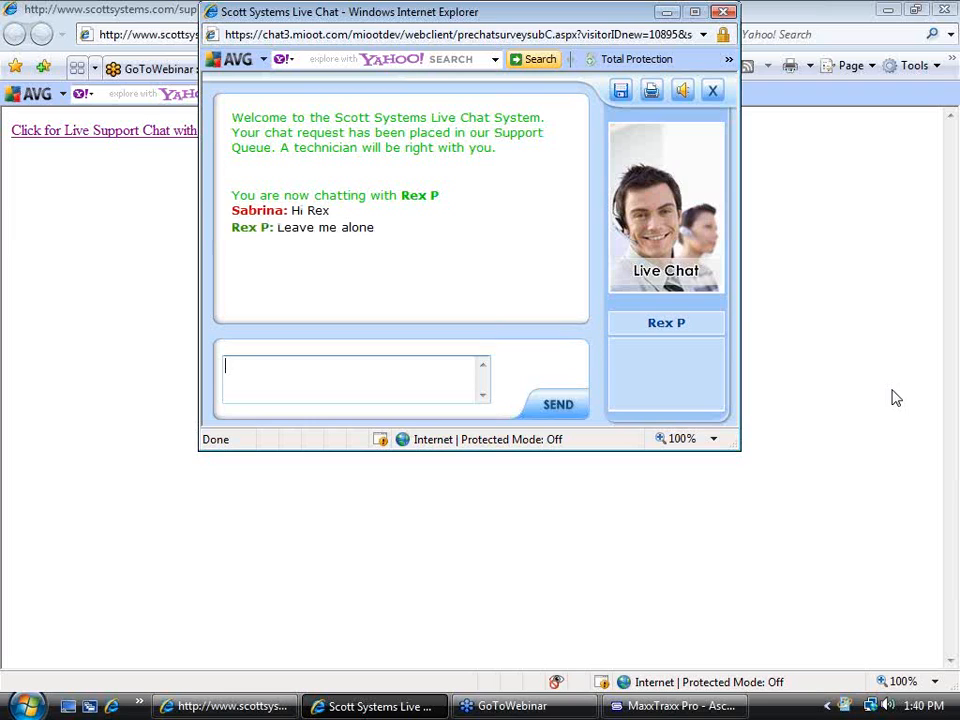
click(727, 14)
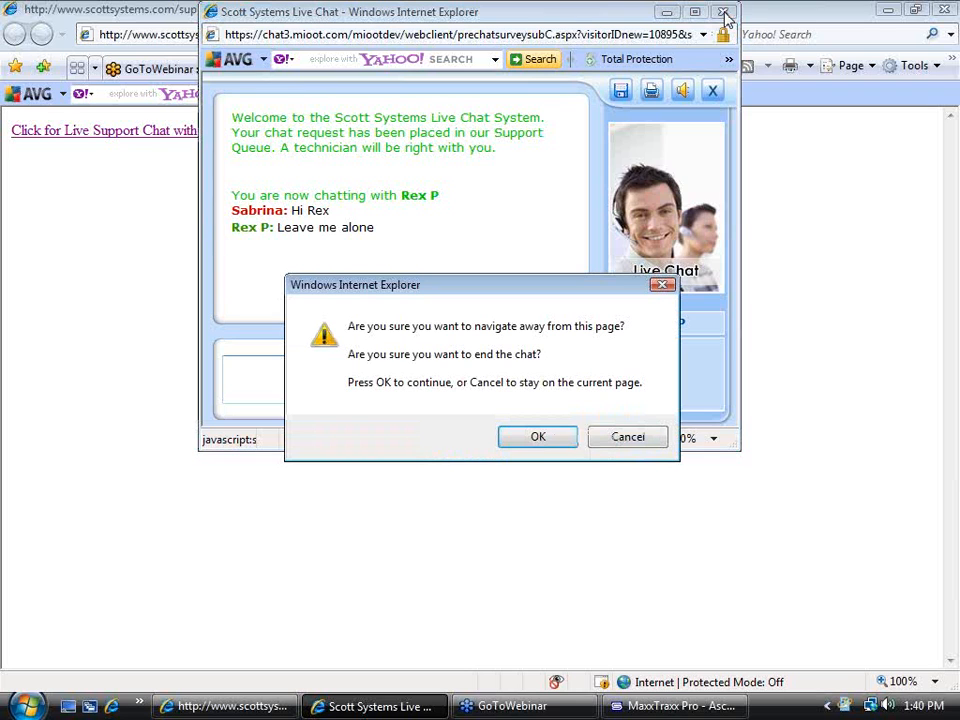
click(542, 438)
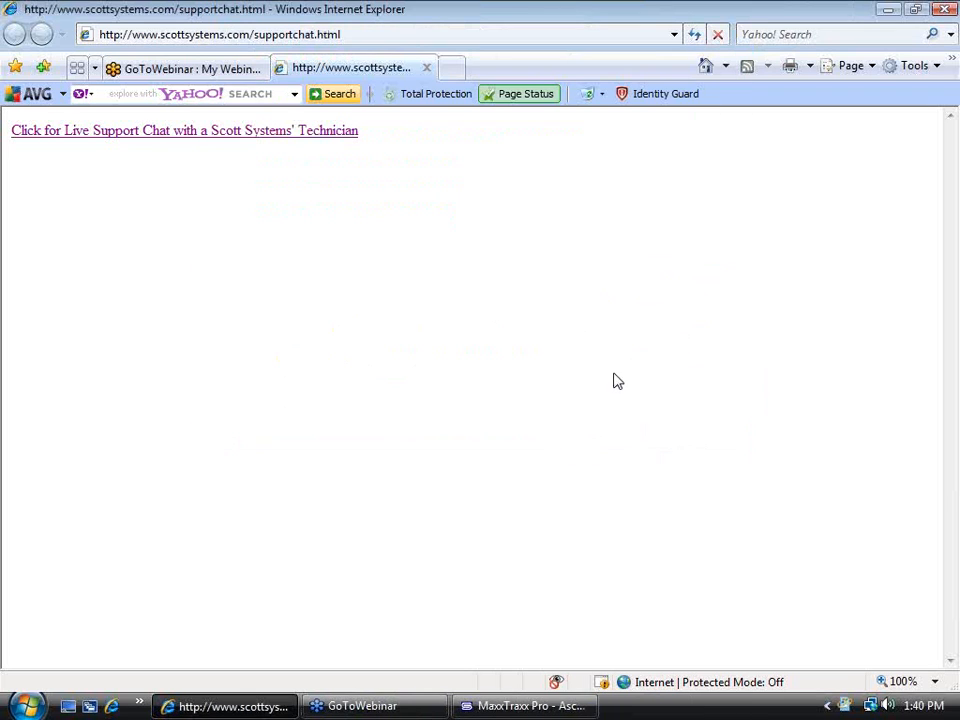
Switch back to MaxxTraxx, open the Daily Sales and Cash Drawer report, and cancel it
click(546, 707)
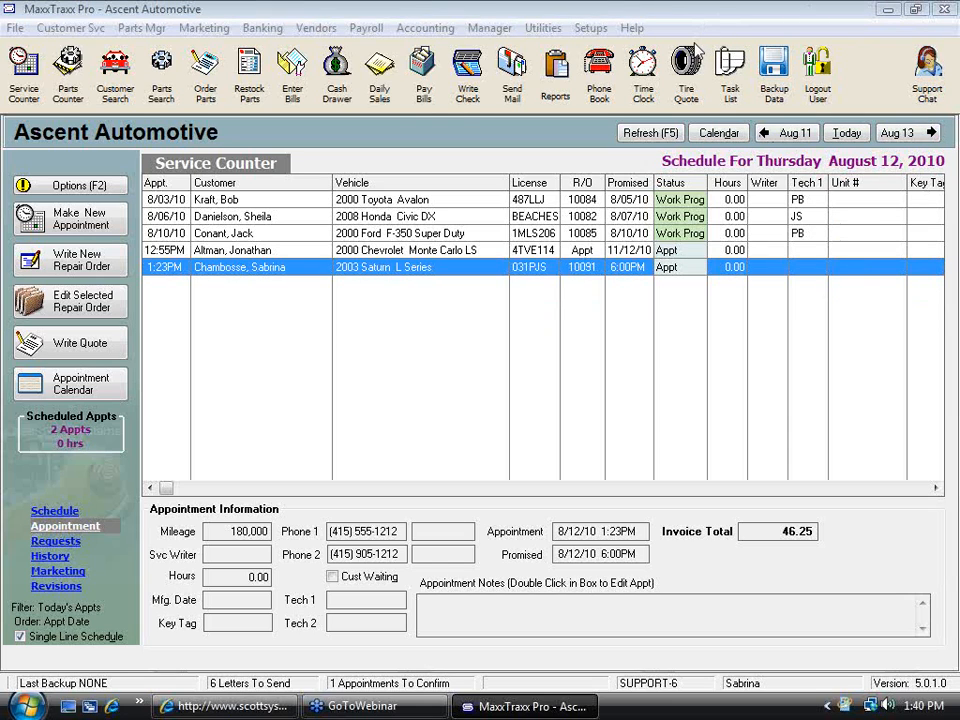
click(381, 80)
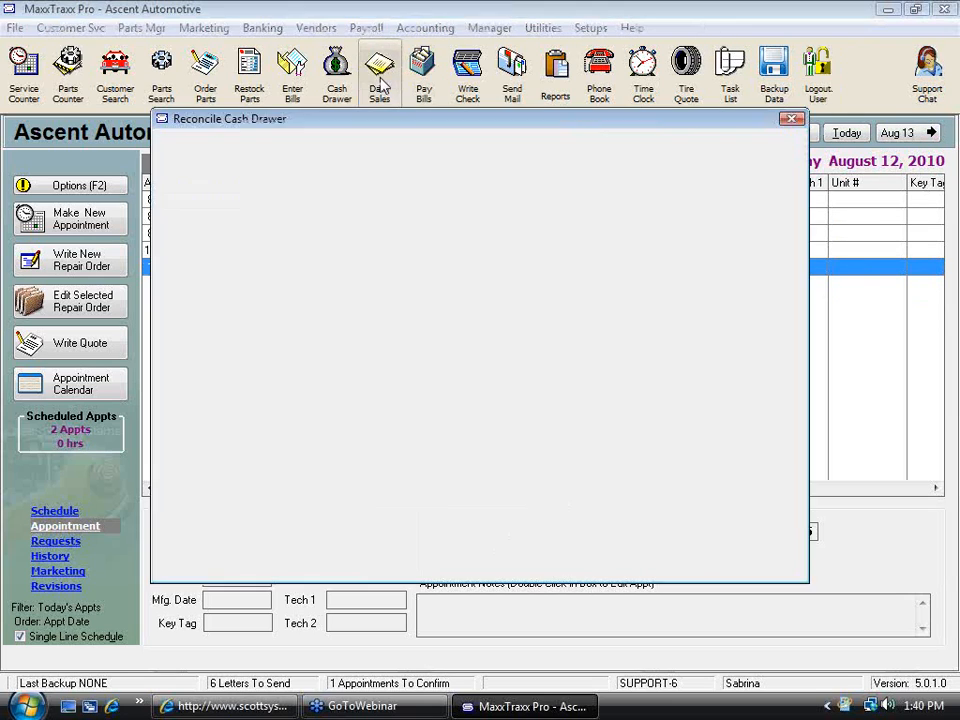
click(668, 543)
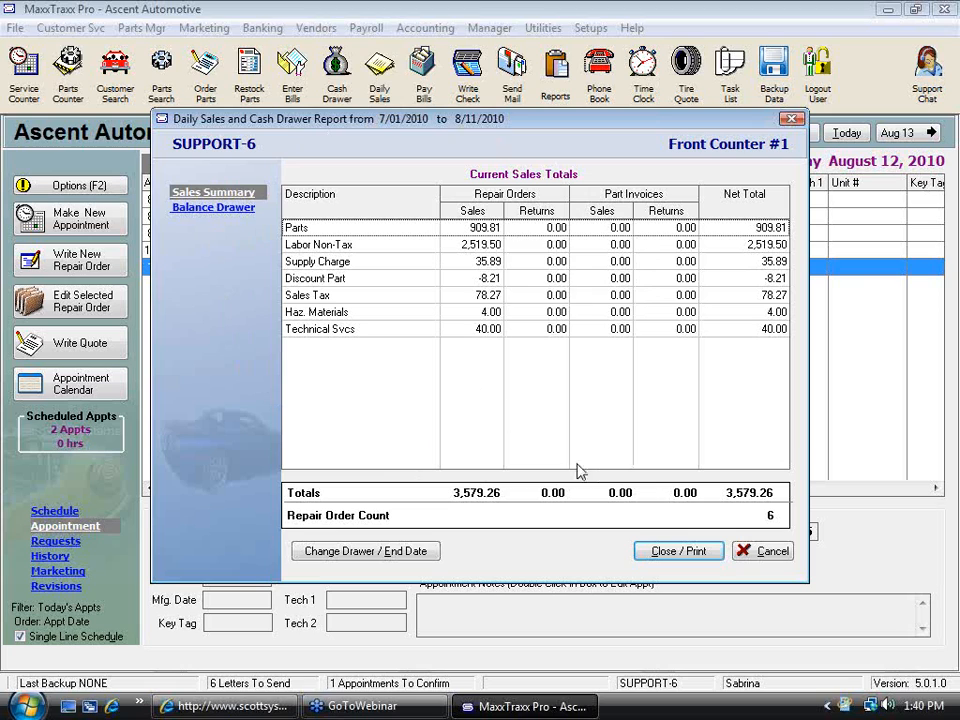
click(772, 556)
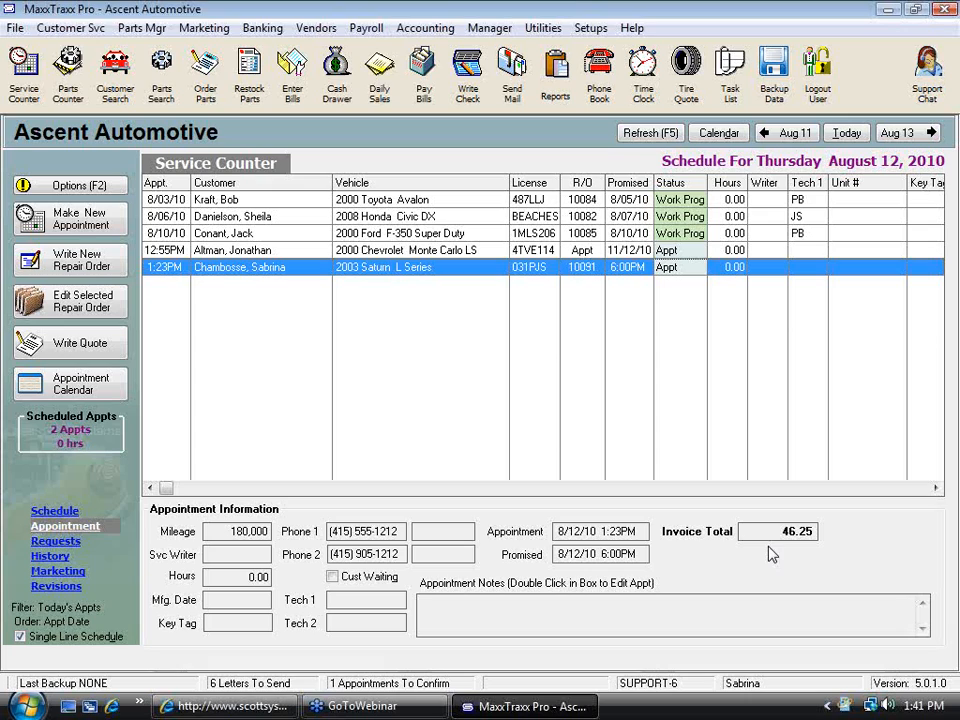
click(946, 42)
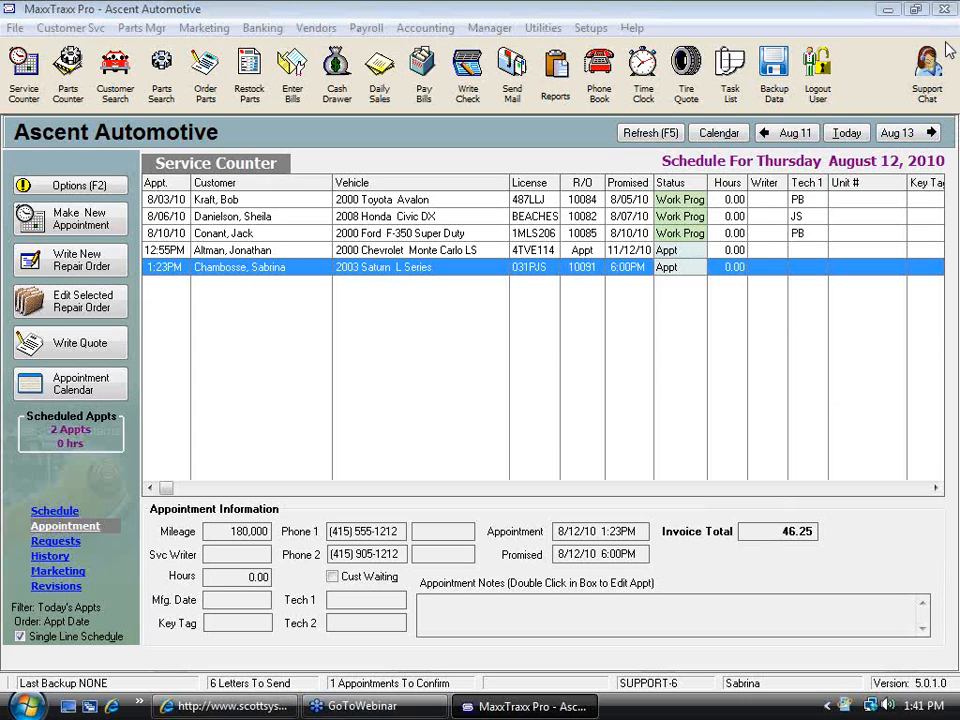